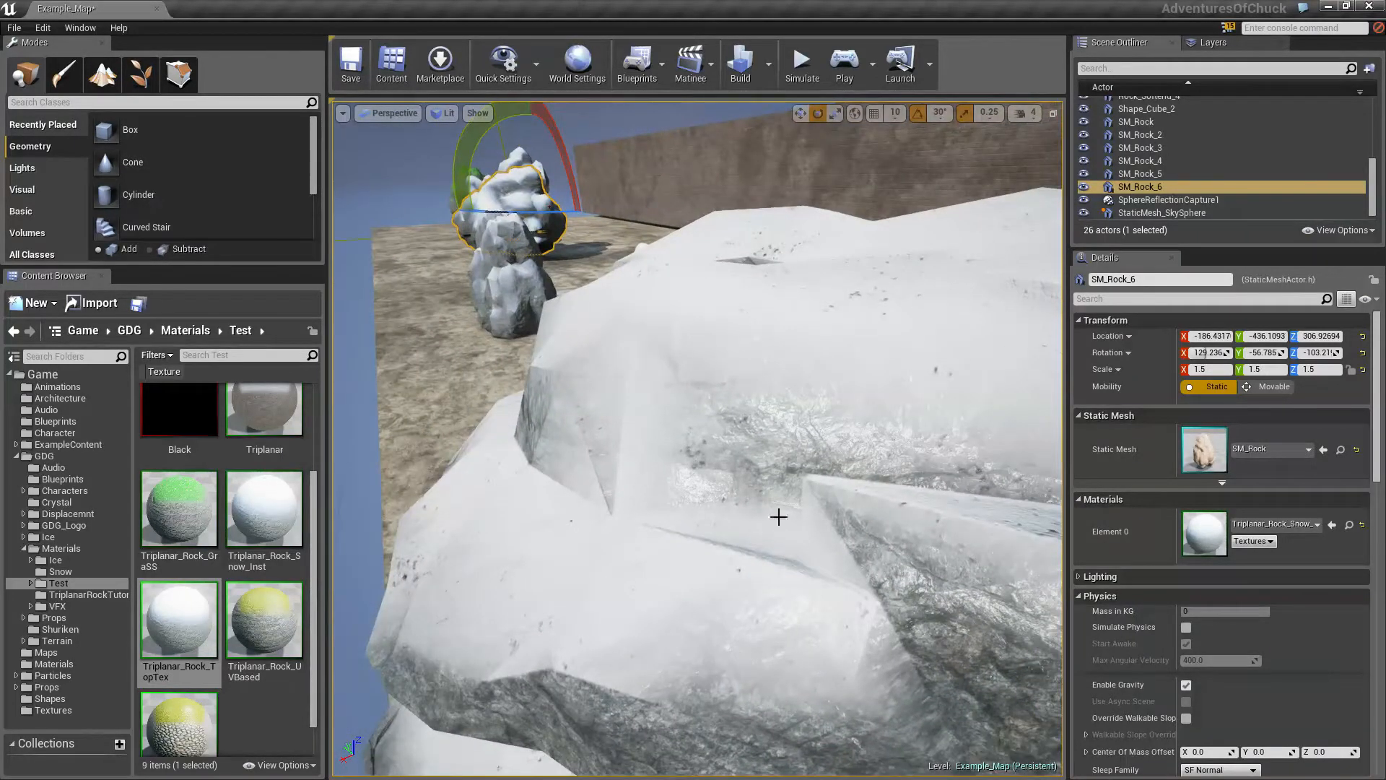
# - Look over the snow-topped rocks in the level and bring up the Rock_Tut material editor in a maximized window
pyautogui.press('s')
pyautogui.moveTo(770, 479); pyautogui.dragTo(773, 471, button='right')
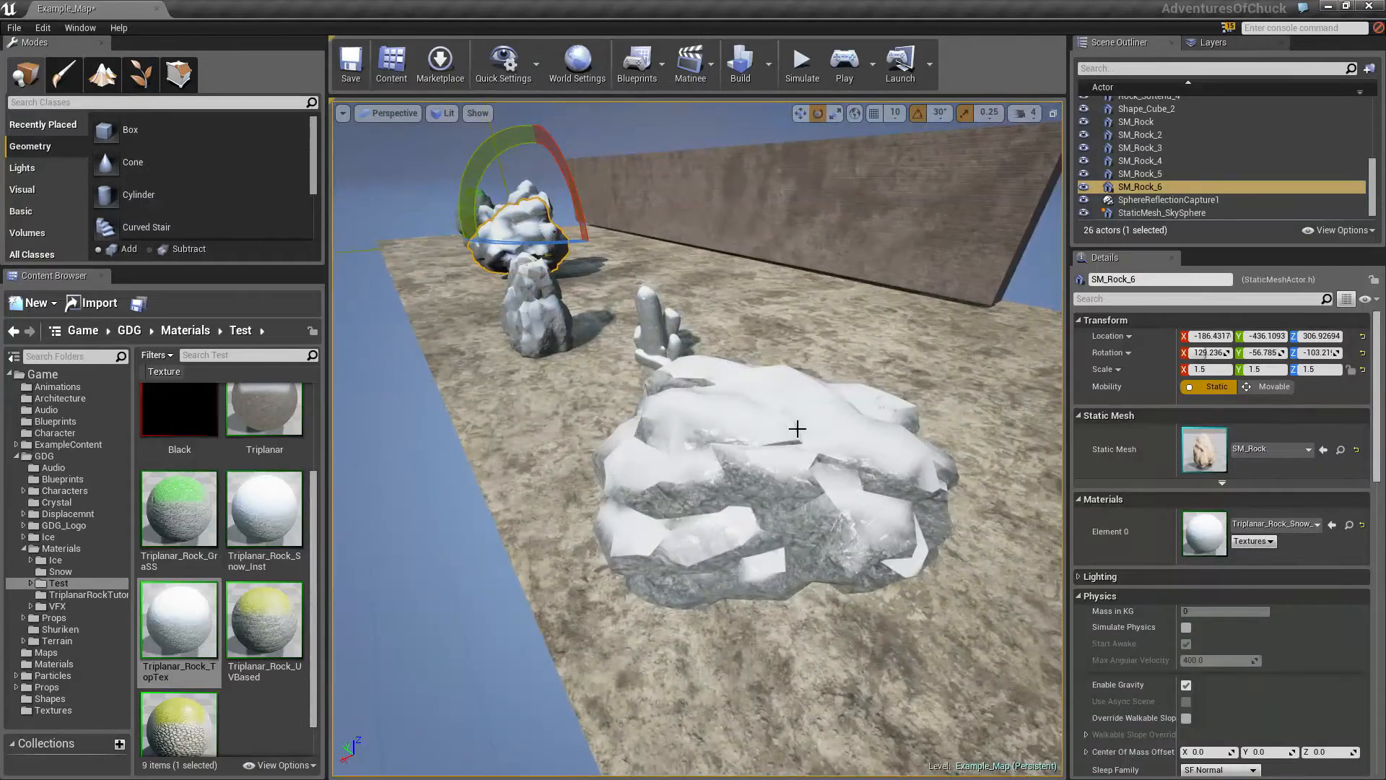
pyautogui.moveTo(1385, 216); pyautogui.dragTo(527, 119)
pyautogui.click(940, 121)
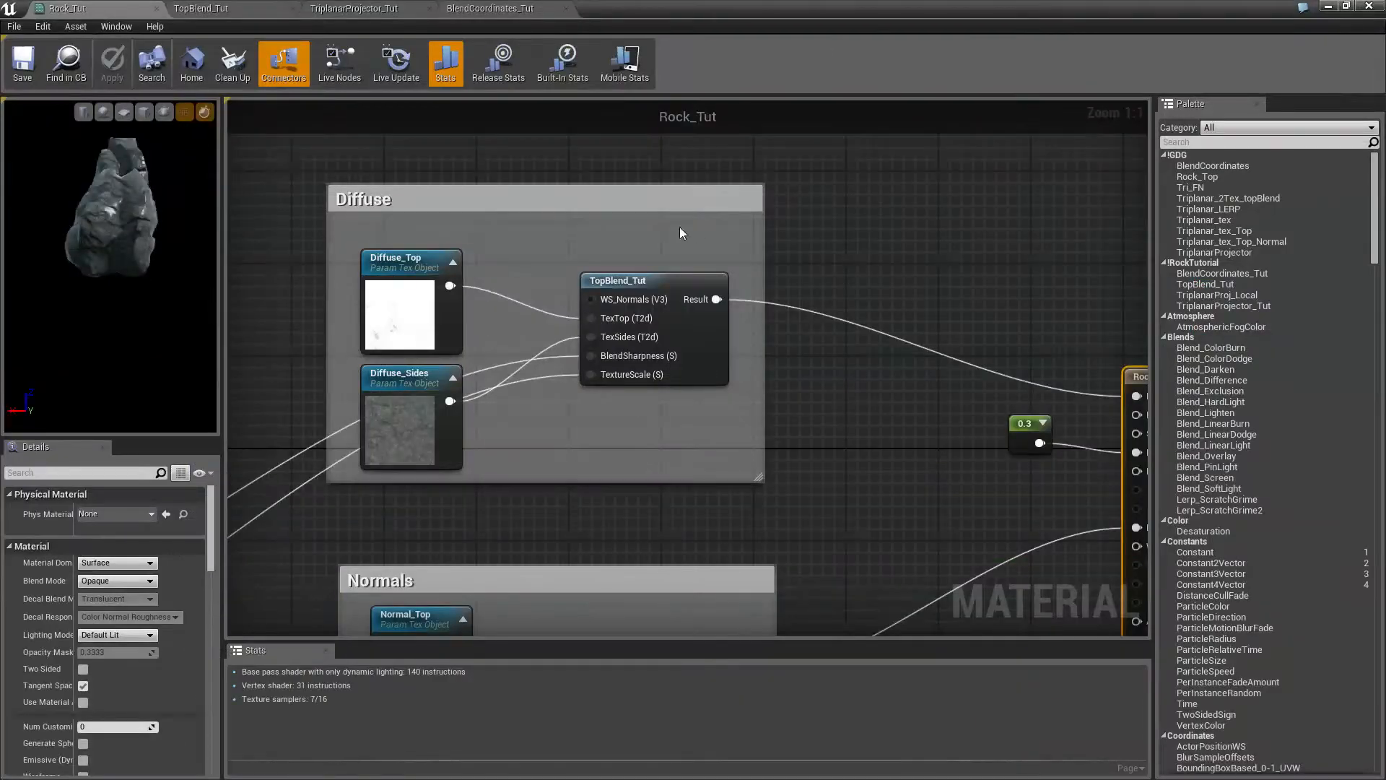
# - Examine the Diffuse group of the Rock_Tut graph and locate the Diffuse_Sides texture among the project's assets
pyautogui.scroll(-2, 890, 452)
pyautogui.moveTo(892, 458); pyautogui.dragTo(899, 402, button='right')
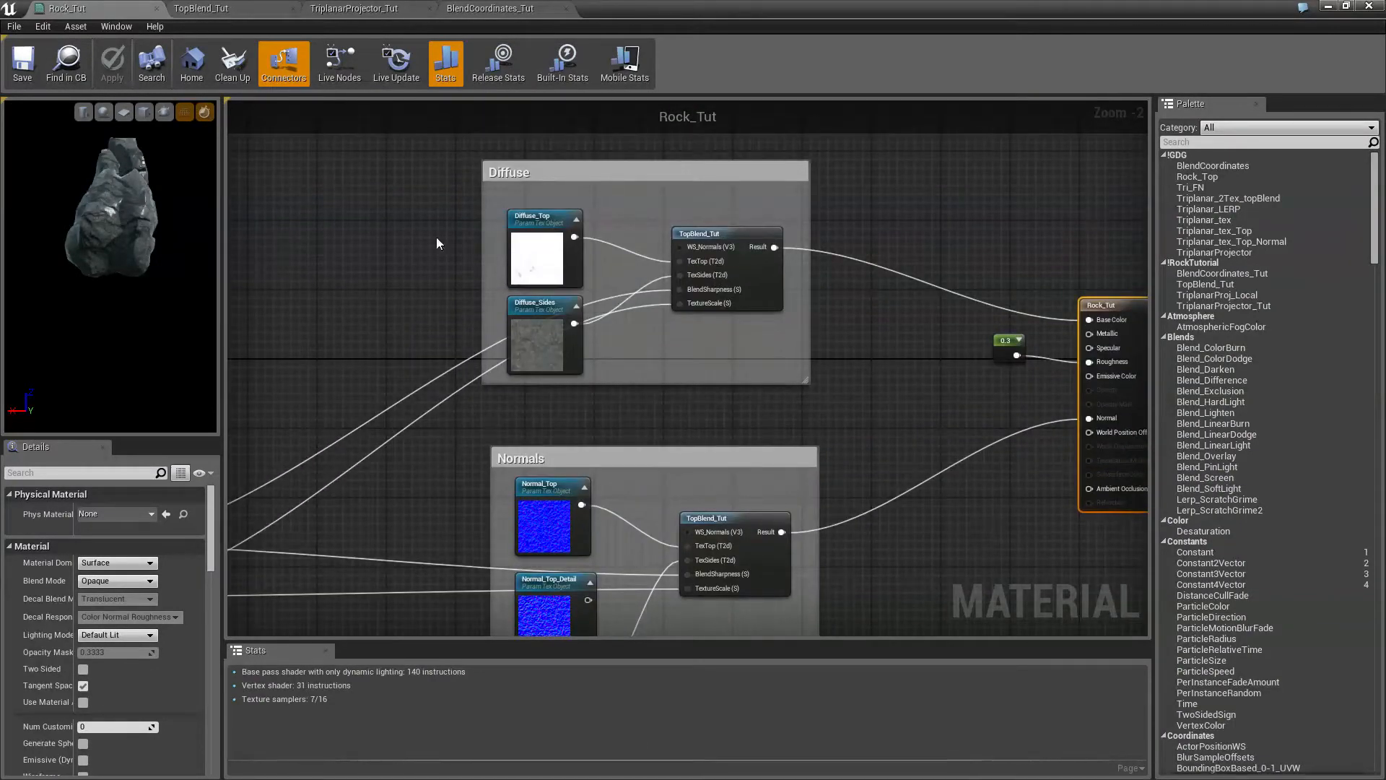
pyautogui.moveTo(436, 238); pyautogui.dragTo(420, 455, button='right')
pyautogui.scroll(2, 440, 422)
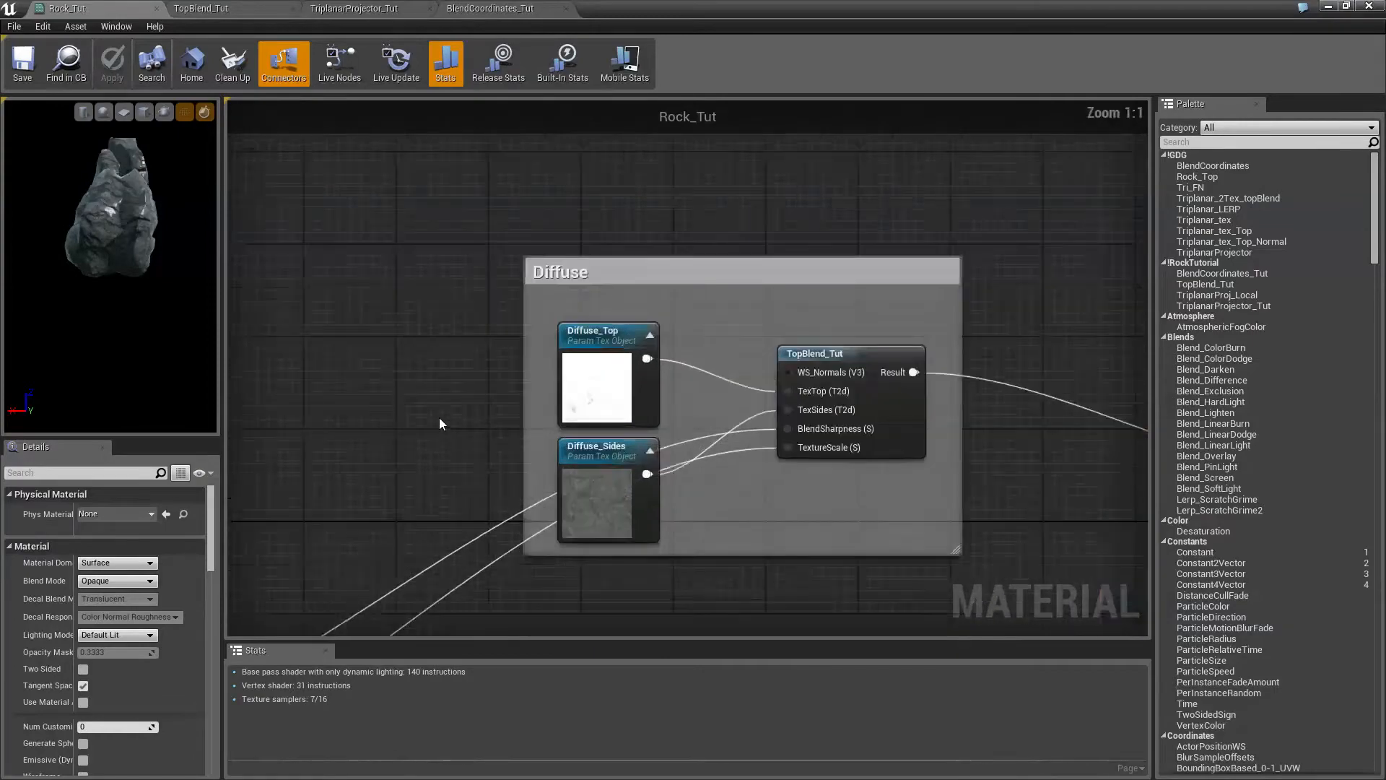
pyautogui.click(581, 471)
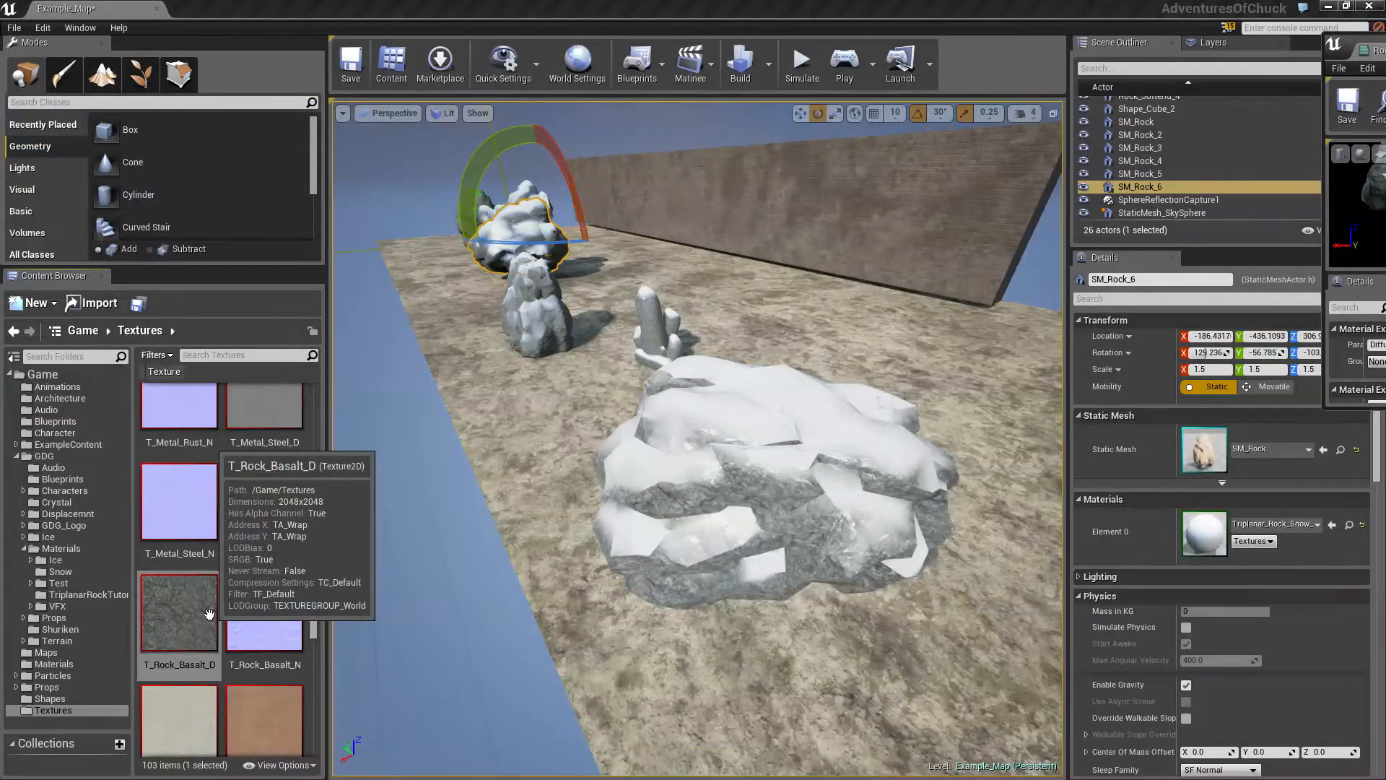
pyautogui.moveTo(1375, 45); pyautogui.dragTo(934, 245)
pyautogui.click(1027, 239)
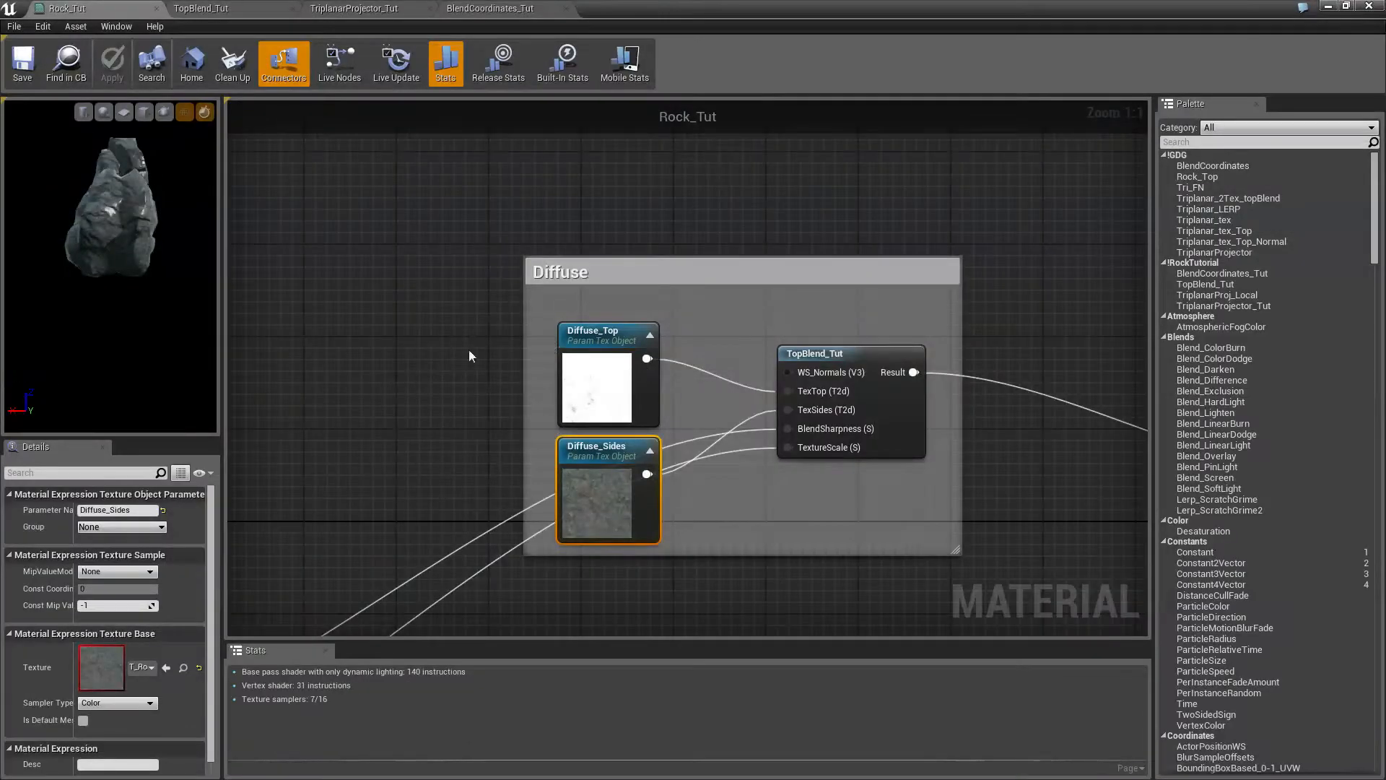
# - Examine the Normals group of Rock_Tut, the rock preview and the node graph of the TopBlend_Tut function
pyautogui.moveTo(470, 349); pyautogui.dragTo(555, 41, button='right')
pyautogui.scroll(-2, 590, 414)
pyautogui.moveTo(519, 478); pyautogui.dragTo(509, 309, button='right')
pyautogui.moveTo(496, 392); pyautogui.dragTo(613, 470, button='right')
pyautogui.moveTo(956, 318); pyautogui.dragTo(678, 413, button='right')
pyautogui.scroll(1, 678, 413)
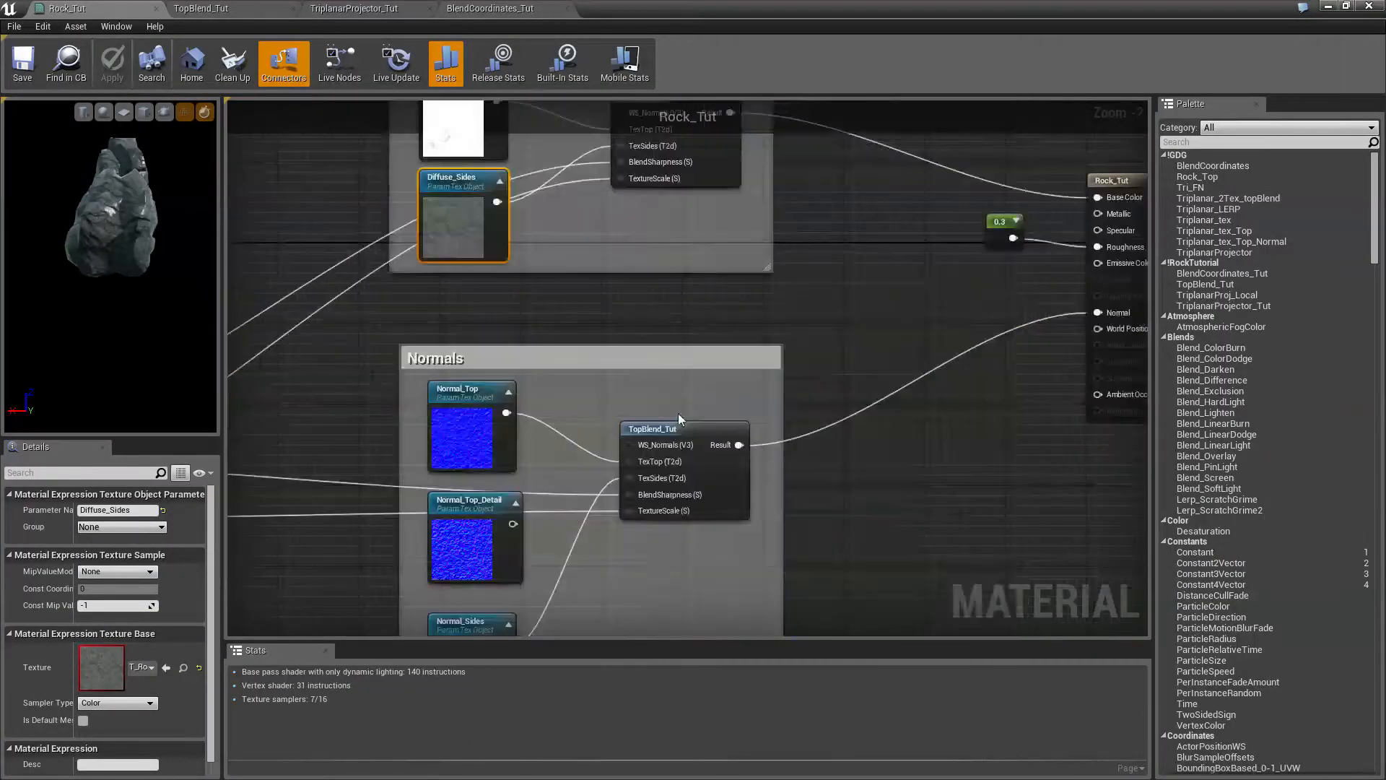
pyautogui.moveTo(683, 339); pyautogui.dragTo(699, 208, button='right')
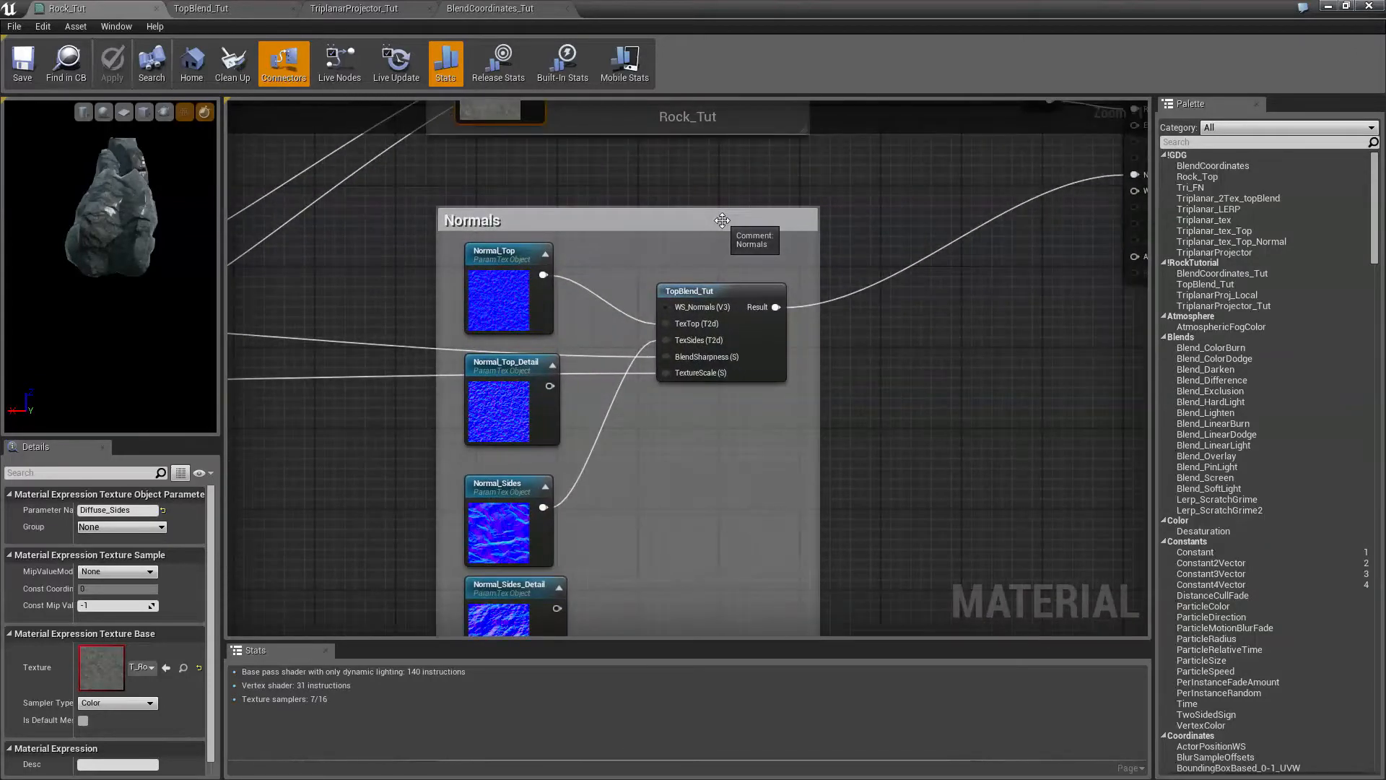
pyautogui.moveTo(793, 253); pyautogui.dragTo(796, 392, button='right')
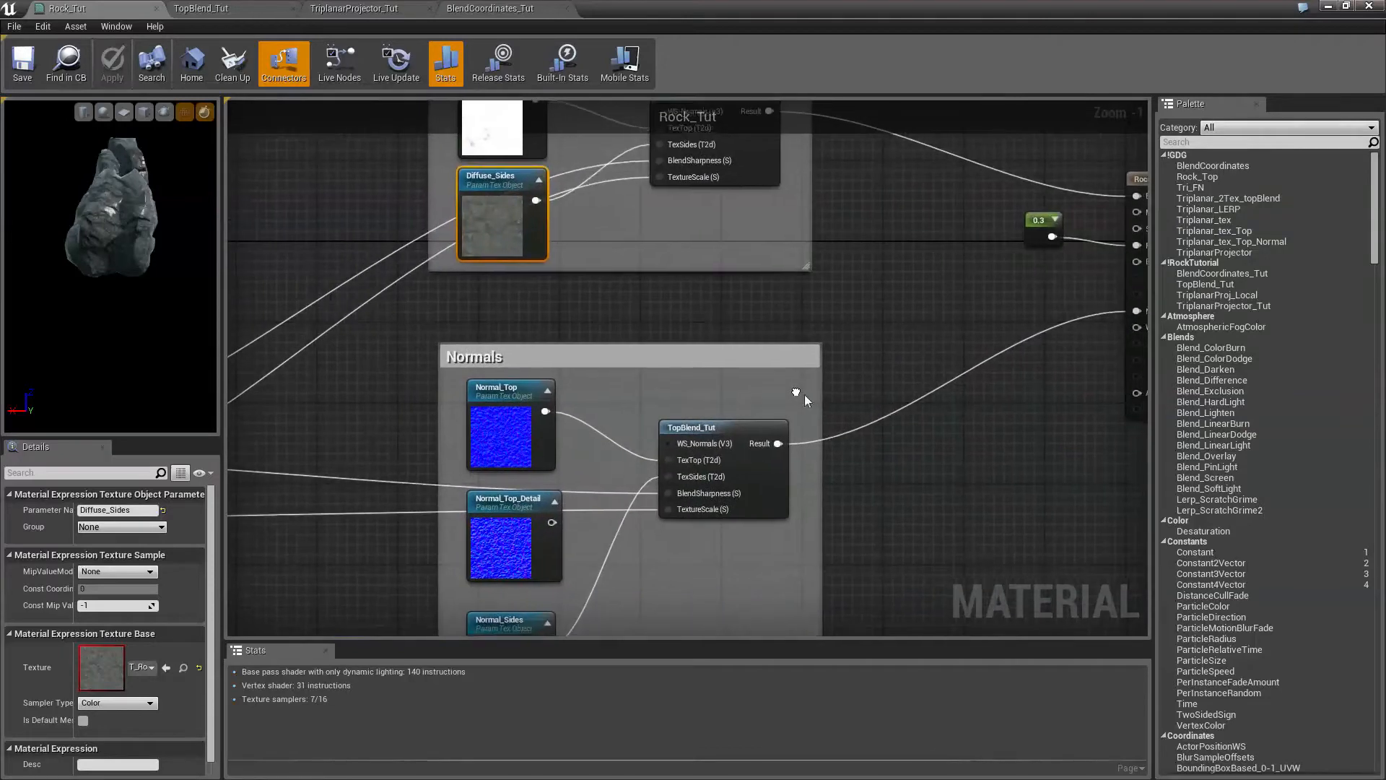
pyautogui.moveTo(116, 265); pyautogui.dragTo(87, 238)
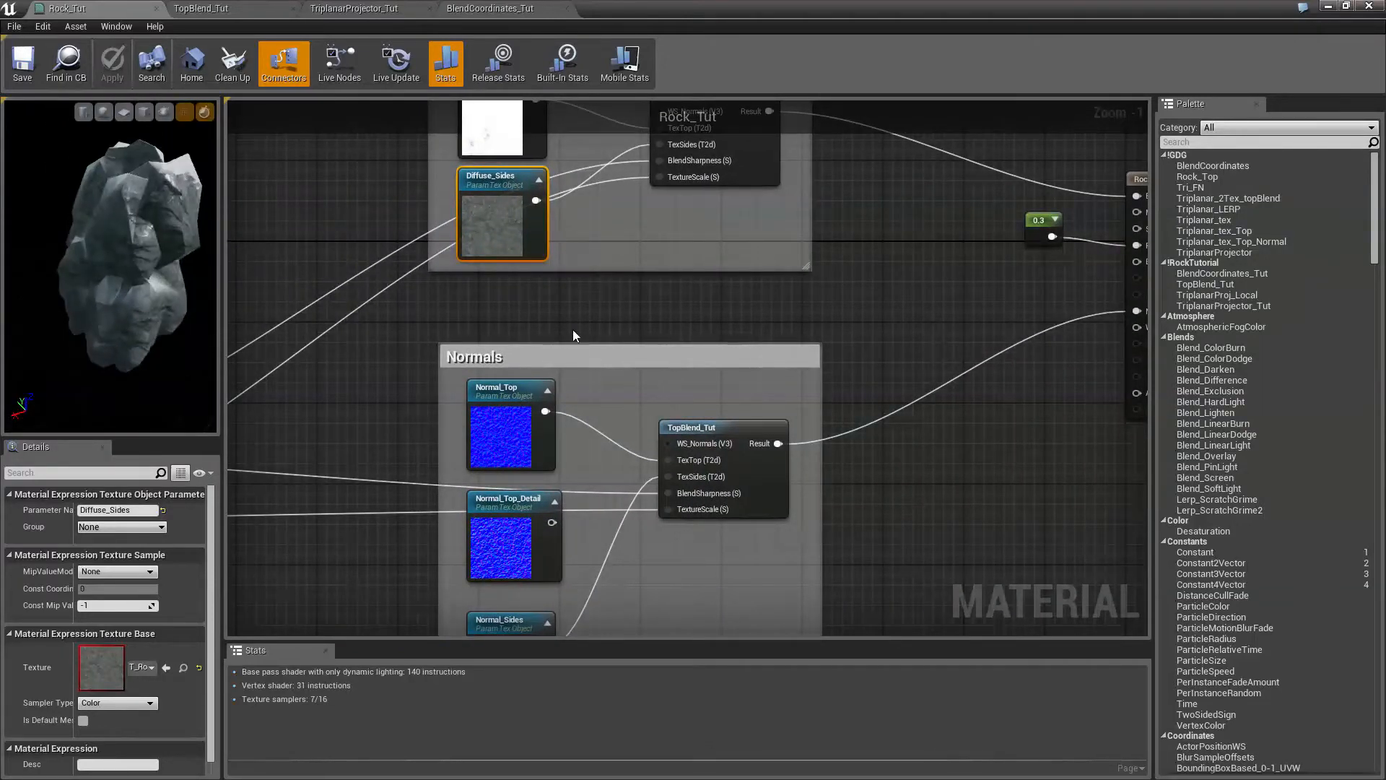
pyautogui.moveTo(573, 330); pyautogui.dragTo(619, 181, button='right')
pyautogui.scroll(1, 583, 407)
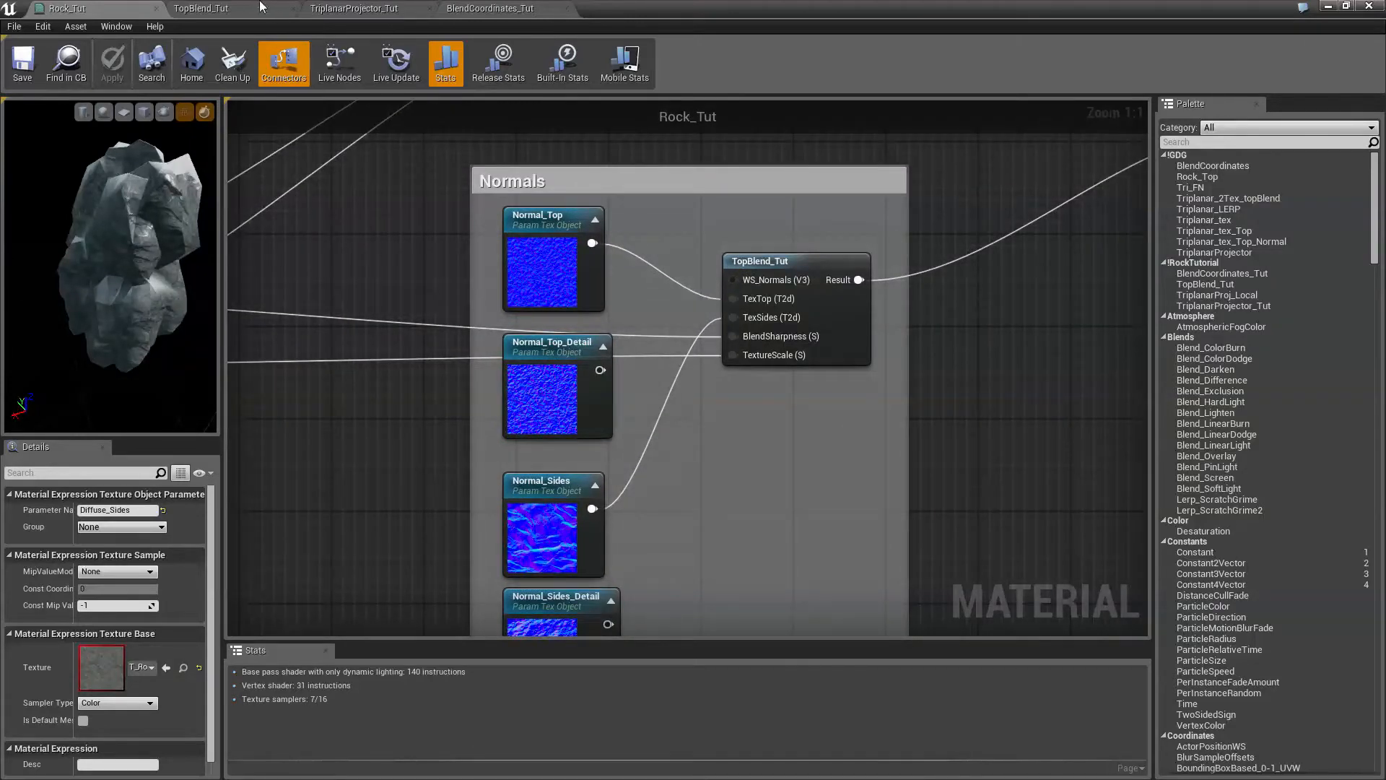
pyautogui.click(238, 9)
pyautogui.moveTo(501, 204); pyautogui.dragTo(1020, 258, button='right')
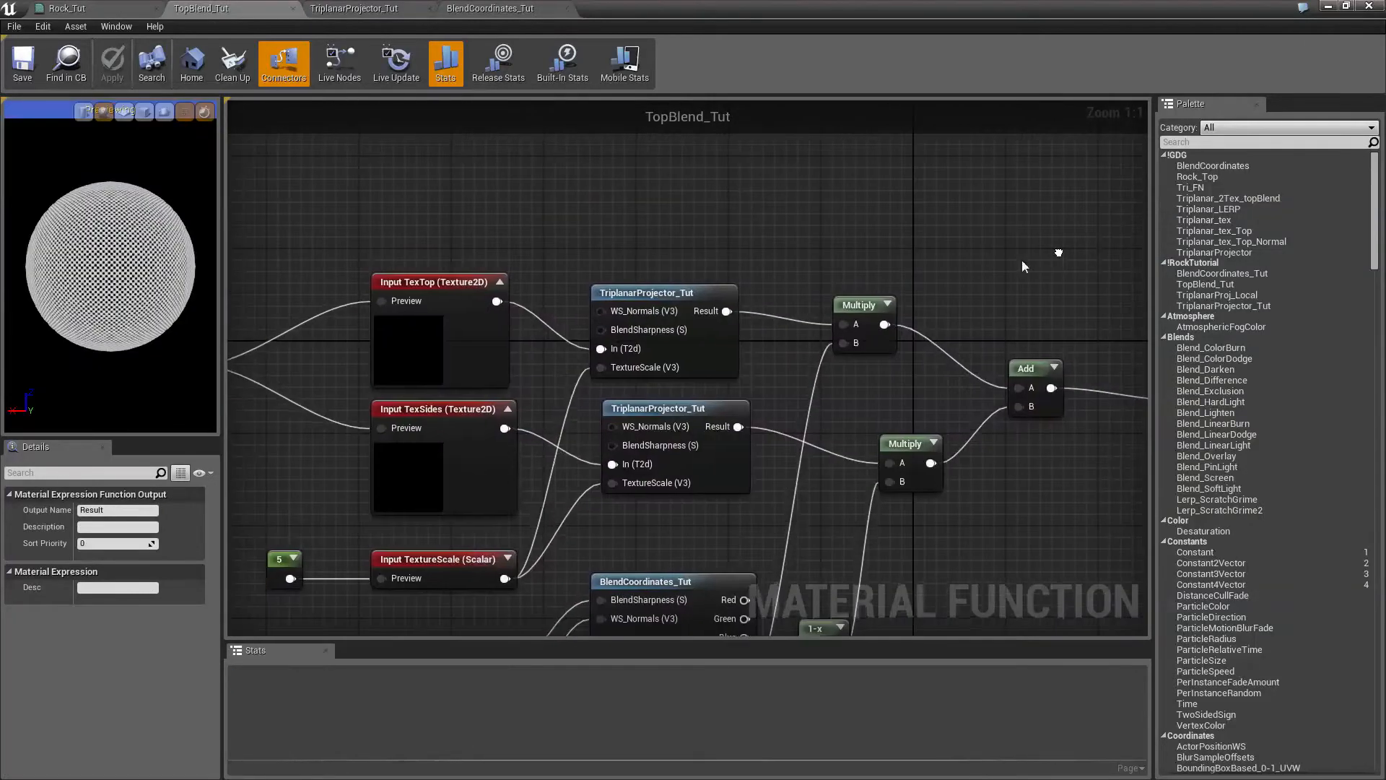
# - In the TriplanarProjector_Tut function, move the BlendSharpness, WS_Normals and BlendCoordinates_Tut nodes lower to free space in the graph
pyautogui.click(359, 7)
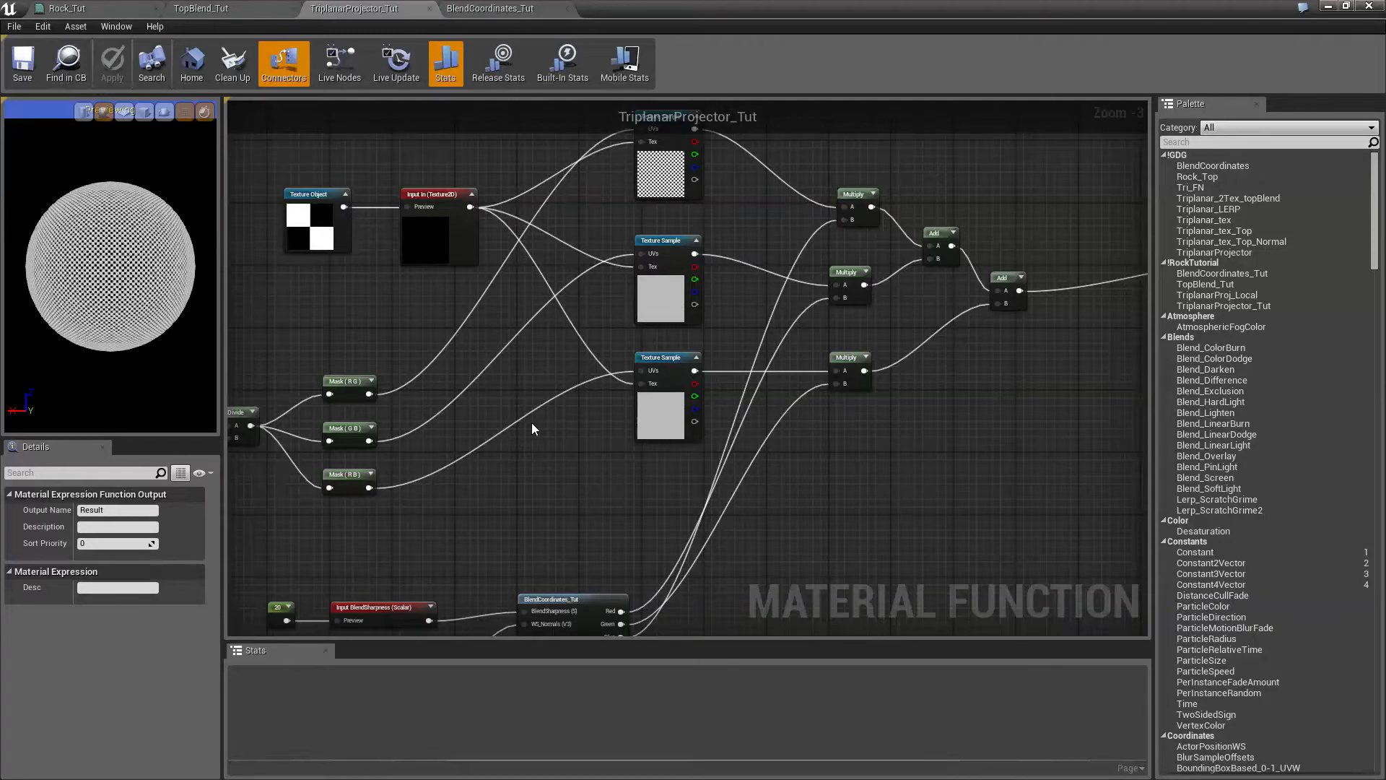
pyautogui.moveTo(568, 499); pyautogui.dragTo(914, 364, button='right')
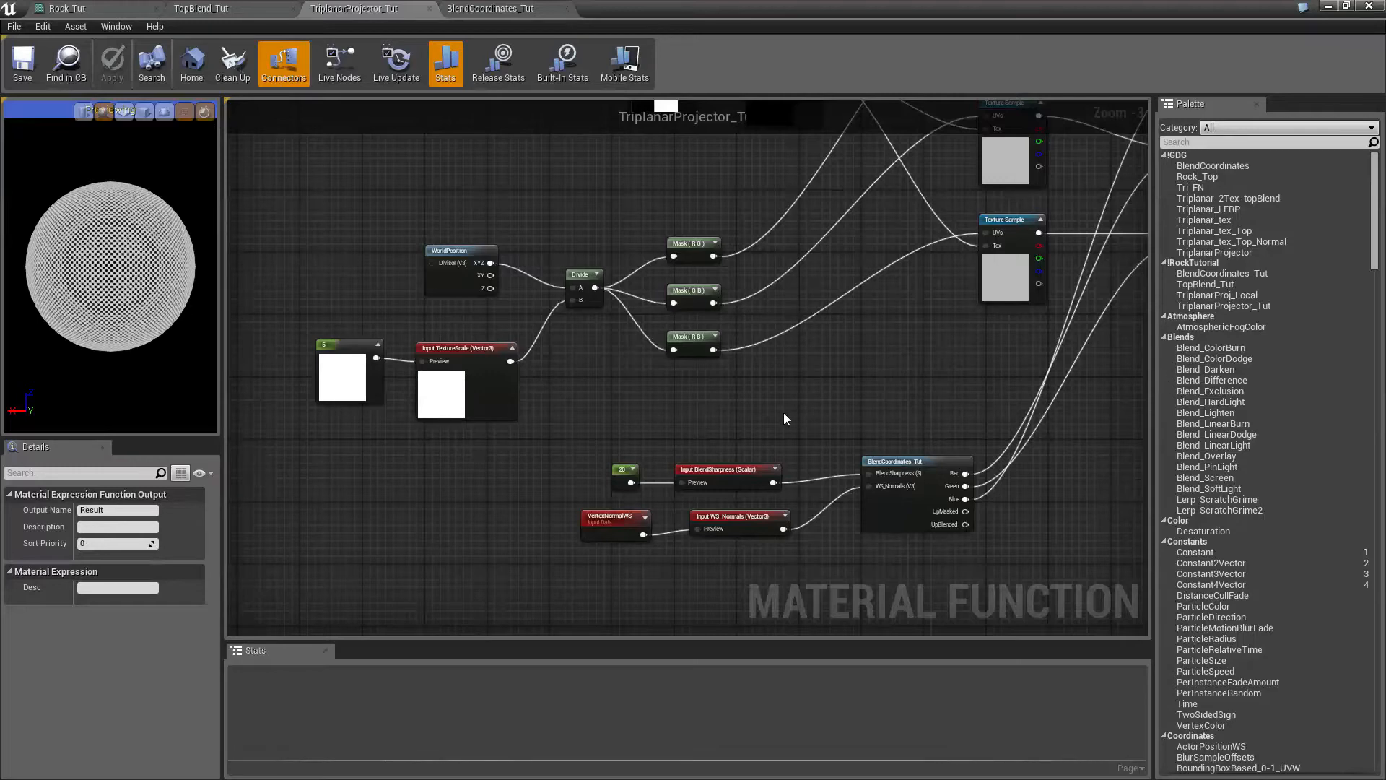
pyautogui.moveTo(649, 446); pyautogui.dragTo(565, 346, button='right')
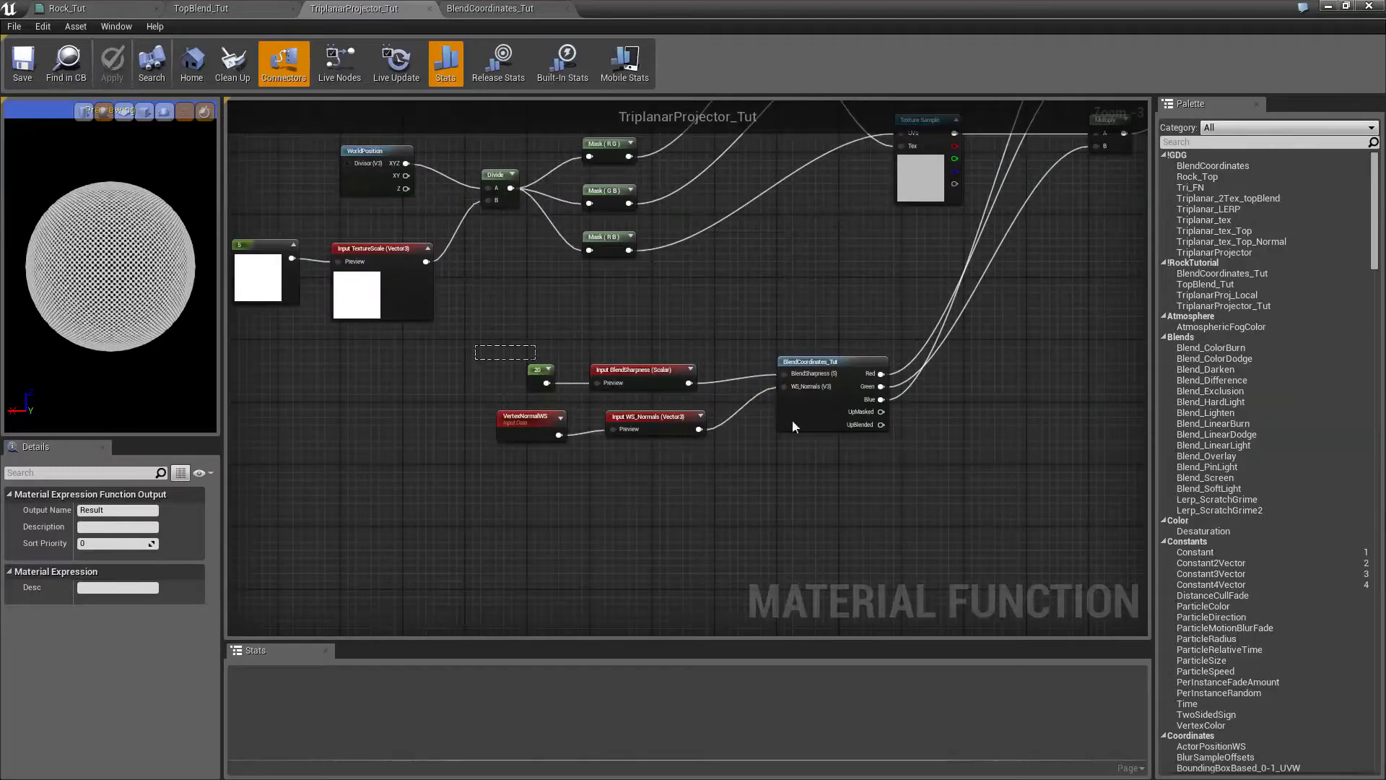
pyautogui.moveTo(792, 426); pyautogui.dragTo(797, 430)
pyautogui.moveTo(848, 365); pyautogui.dragTo(863, 599)
pyautogui.moveTo(784, 397); pyautogui.dragTo(938, 587, button='right')
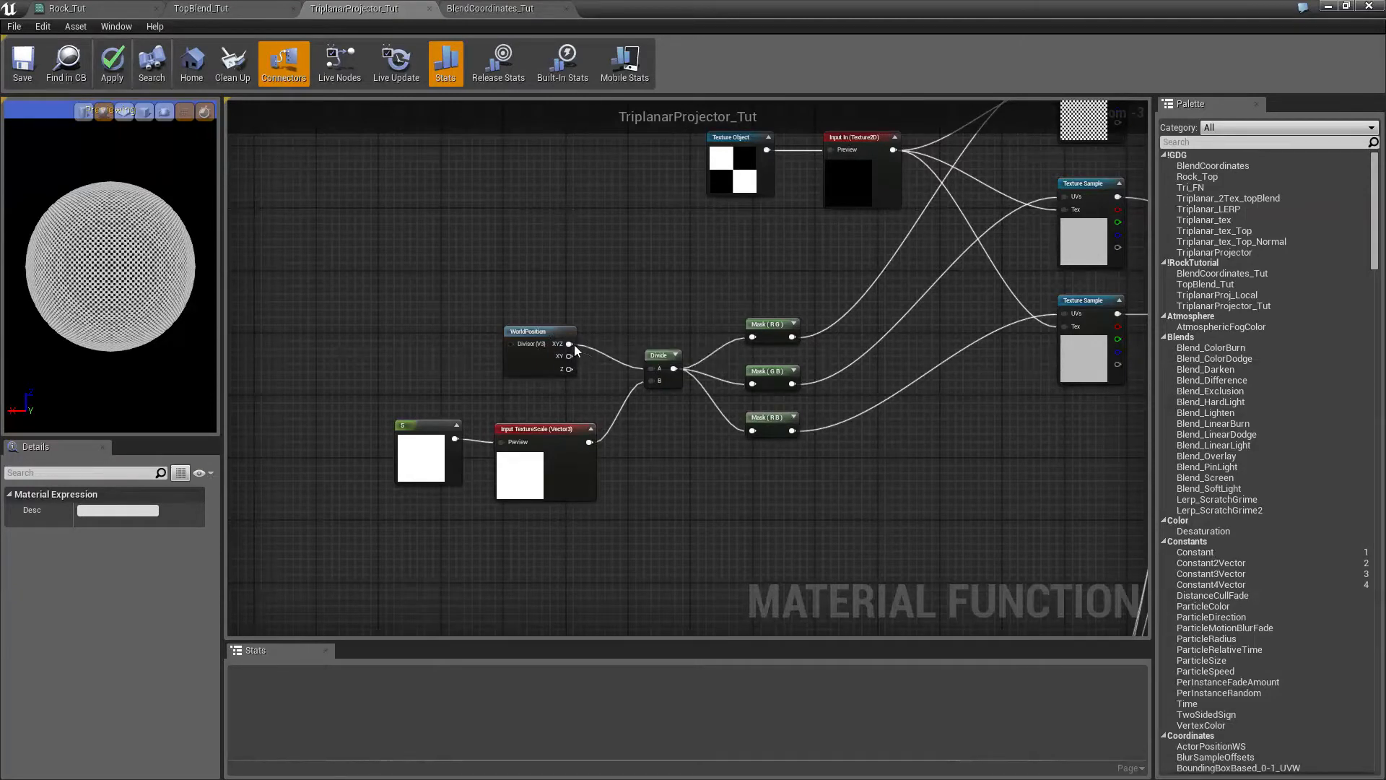
# - Duplicate the Divide node with its three Mask nodes and place the copies below the originals
pyautogui.moveTo(617, 289); pyautogui.dragTo(823, 460)
pyautogui.hotkey('ctrl', 'c')
pyautogui.hotkey('ctrl', 'v')
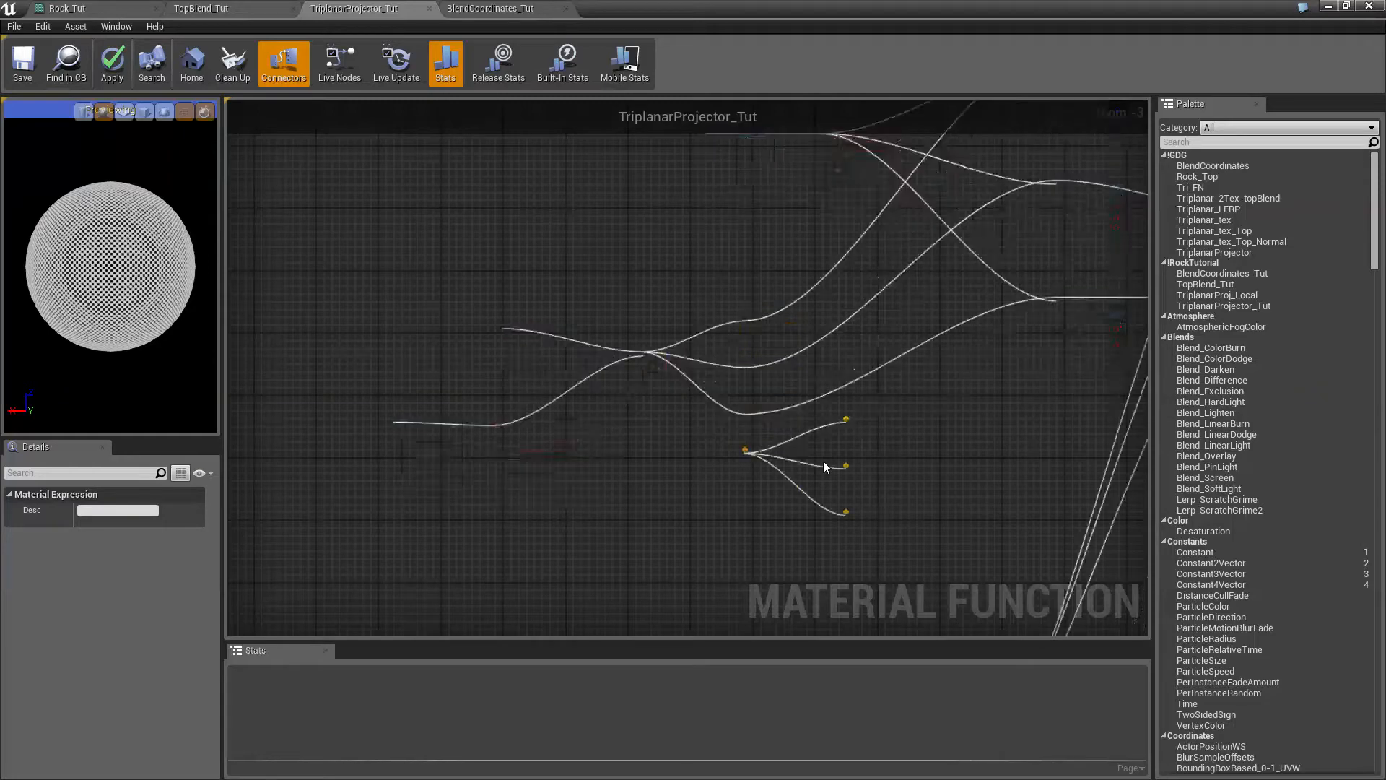
pyautogui.moveTo(857, 443); pyautogui.dragTo(748, 519)
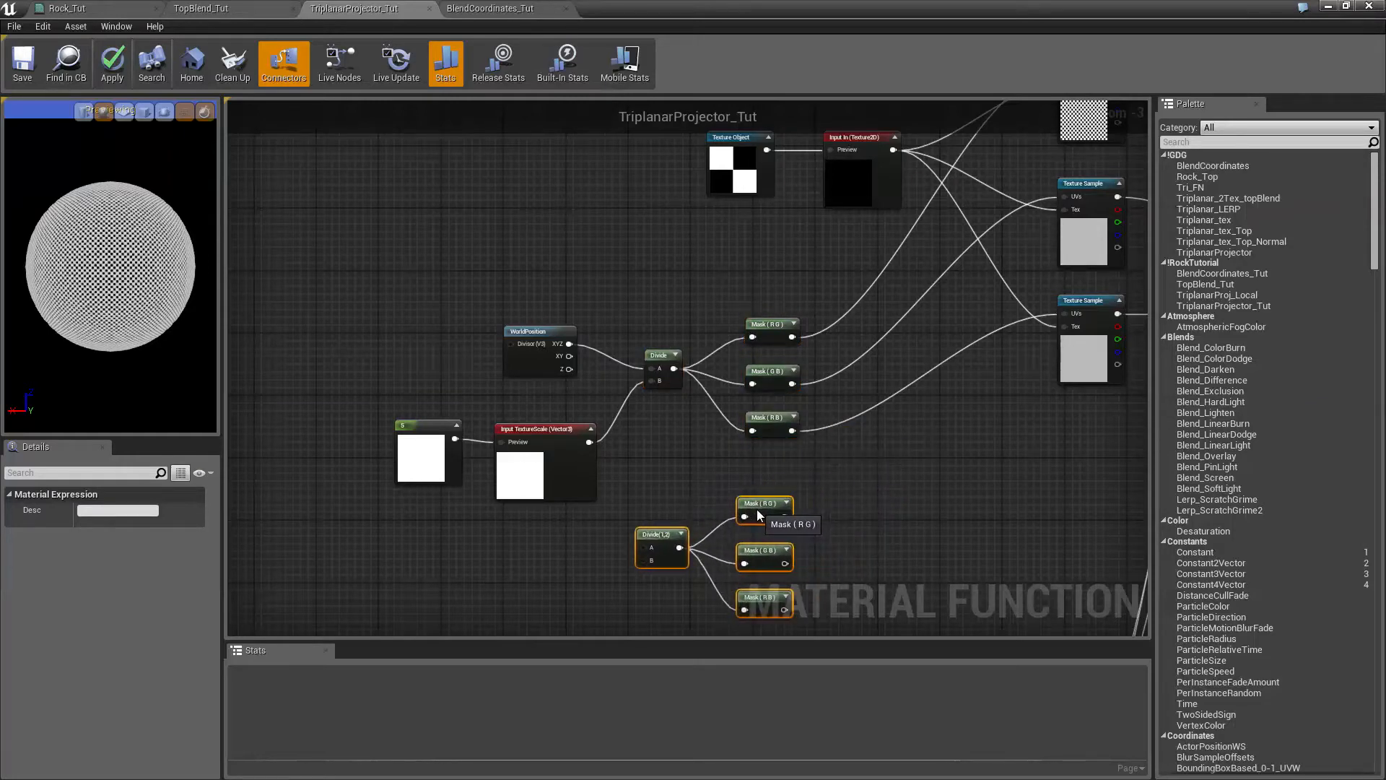
# - Duplicate the TextureScale input with its constant and connect the copied input to B of the duplicated Divide
pyautogui.moveTo(836, 450); pyautogui.dragTo(866, 402, button='right')
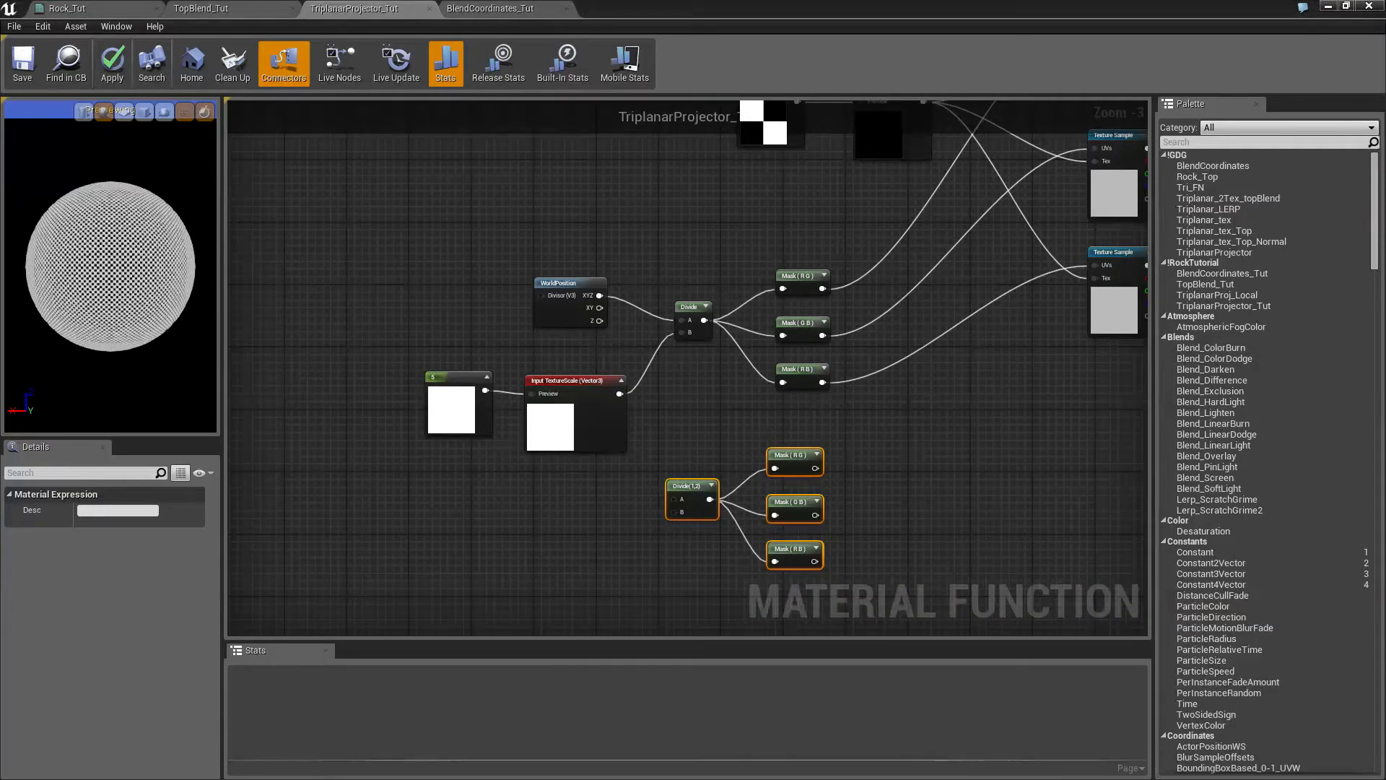
pyautogui.moveTo(725, 383); pyautogui.dragTo(800, 378, button='right')
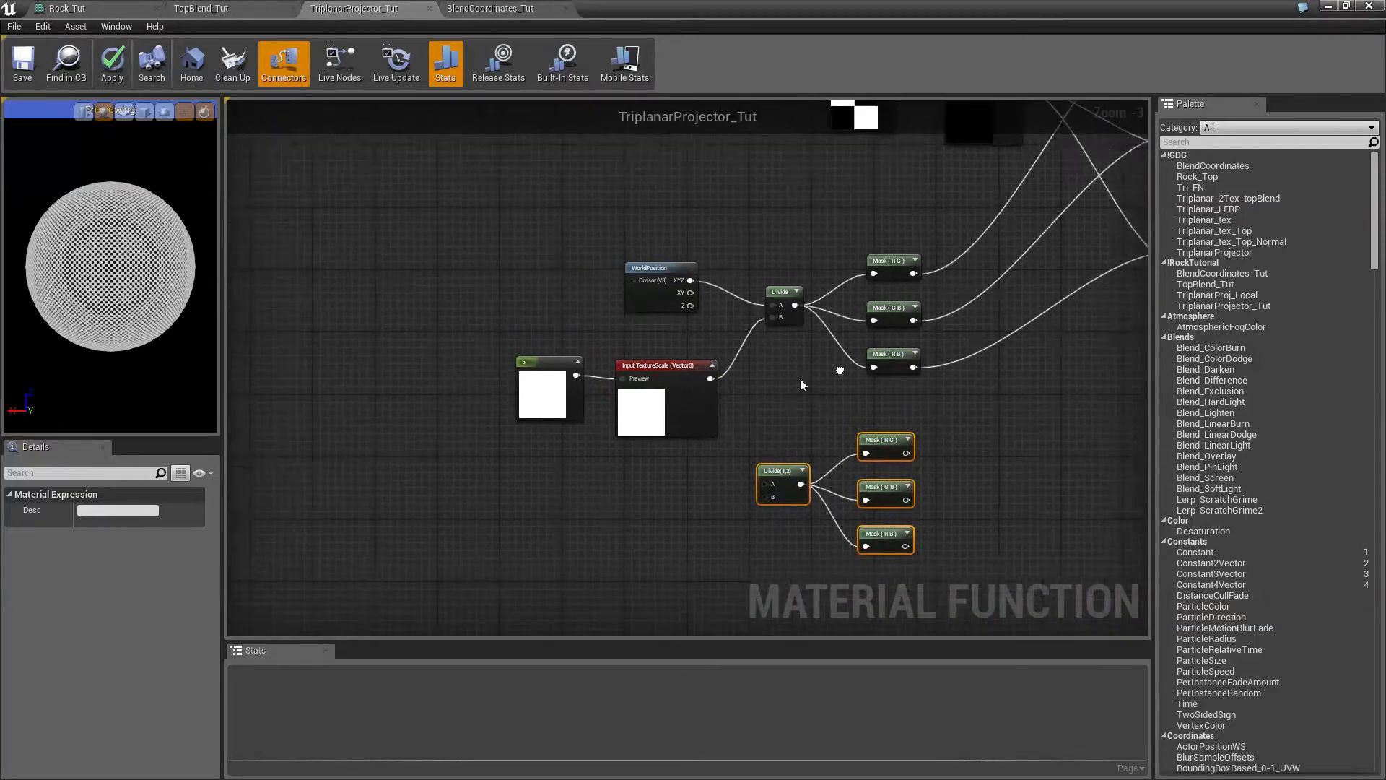
pyautogui.moveTo(374, 384); pyautogui.dragTo(745, 468)
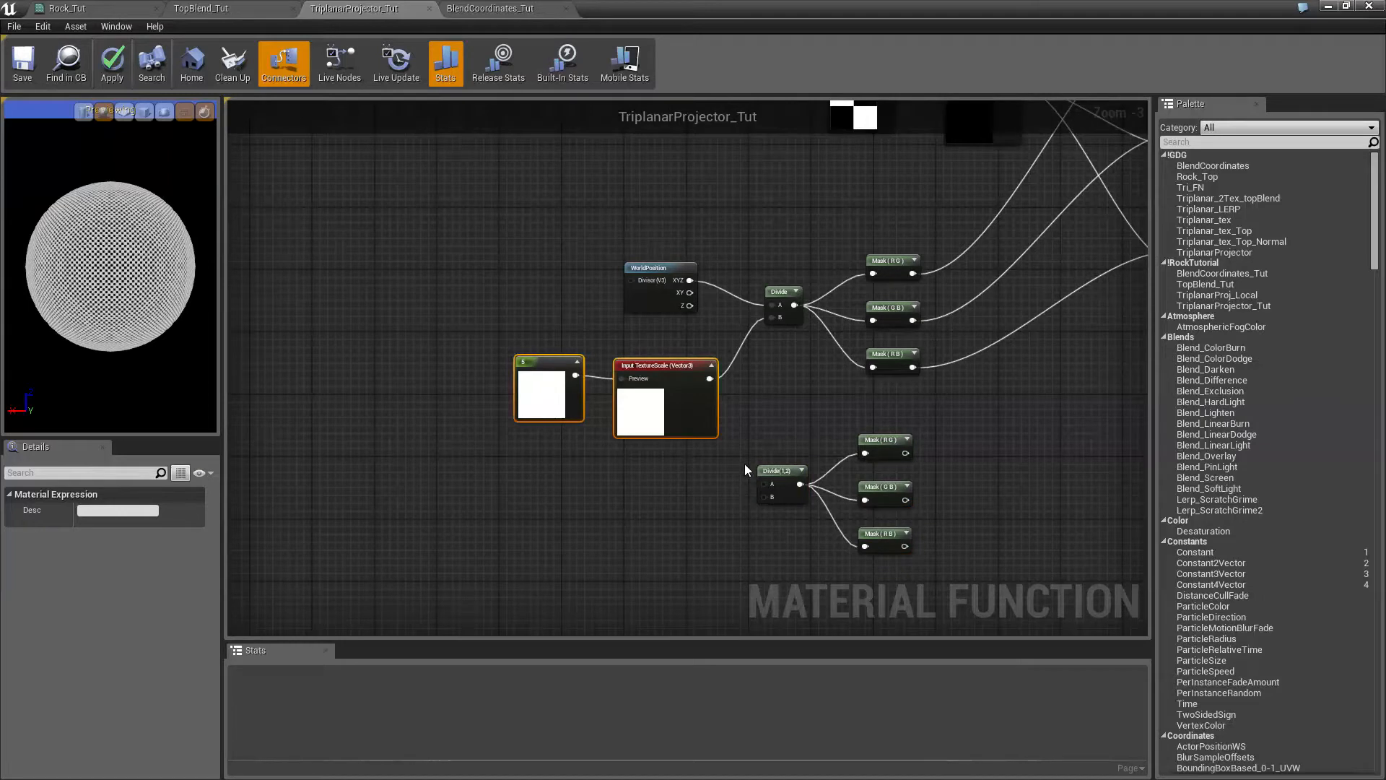
pyautogui.hotkey('ctrl', 'w')
pyautogui.moveTo(860, 464); pyautogui.dragTo(764, 497)
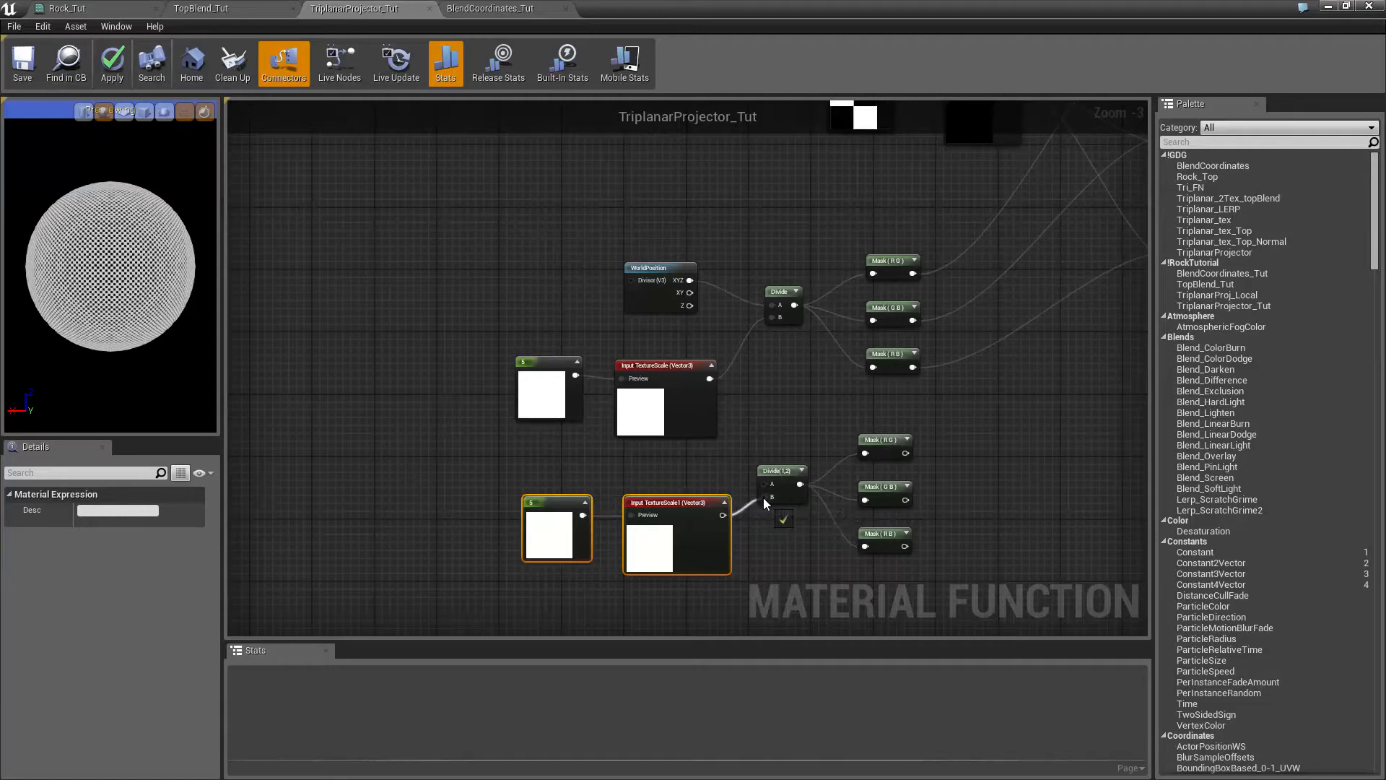
# - Rename the duplicated scale input DetailNMScale and connect WorldPosition's XYZ output to A of the duplicated Divide
pyautogui.click(652, 499)
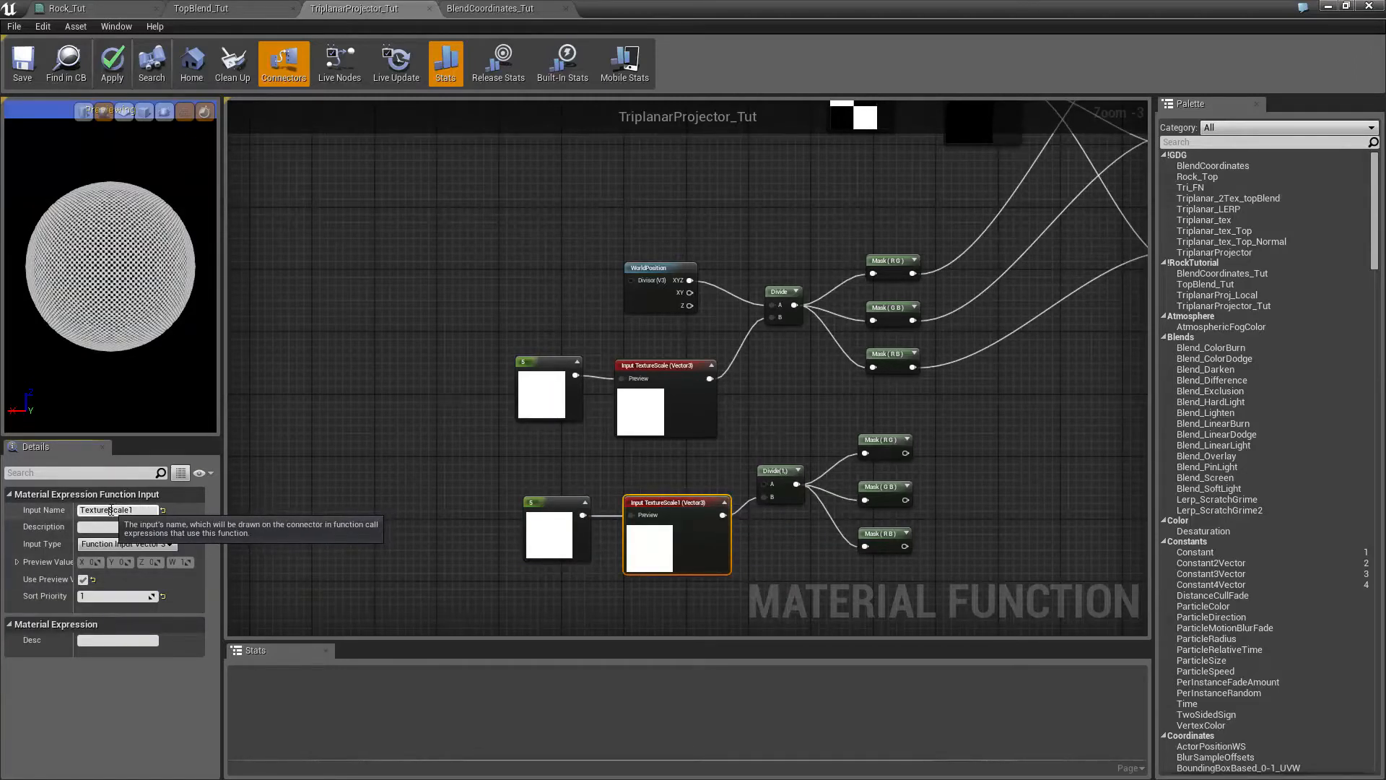
pyautogui.moveTo(109, 511); pyautogui.dragTo(8, 515)
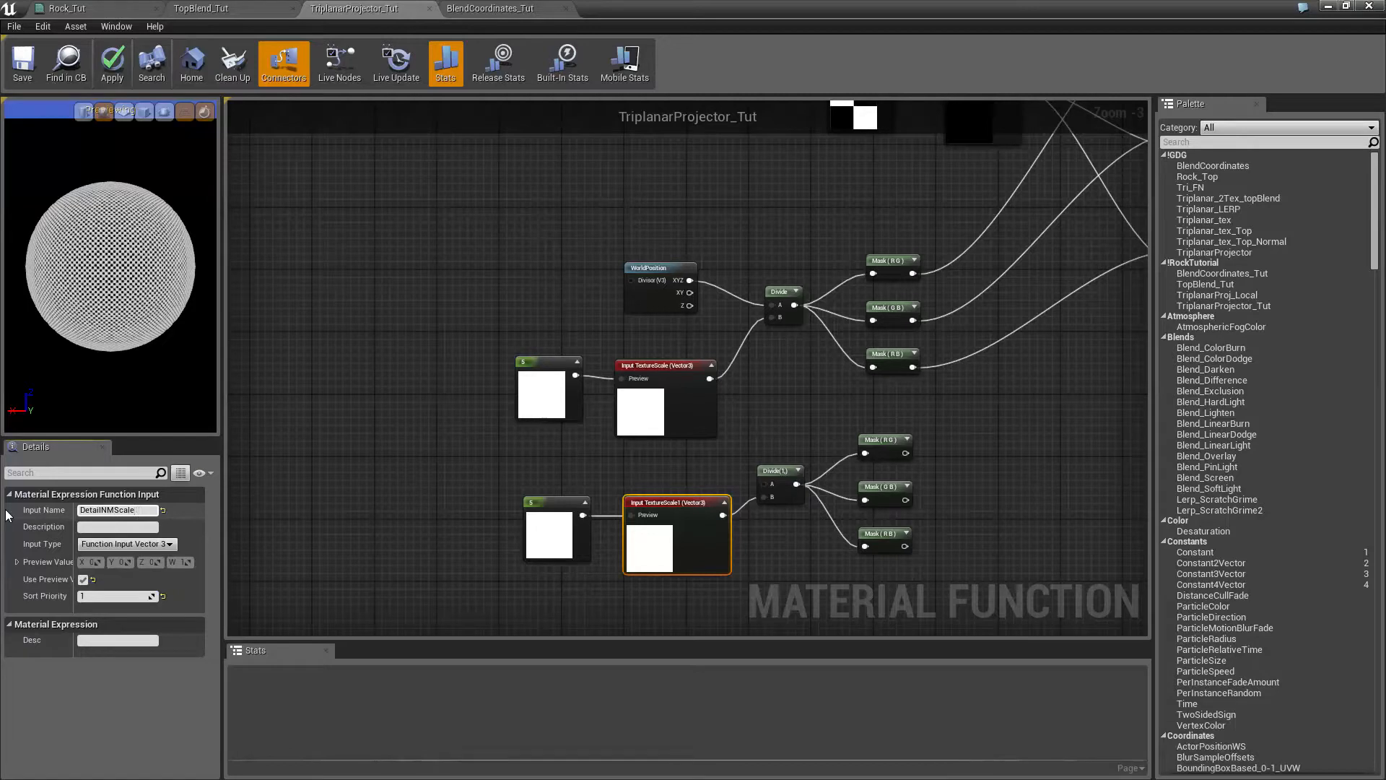
pyautogui.press('Return')
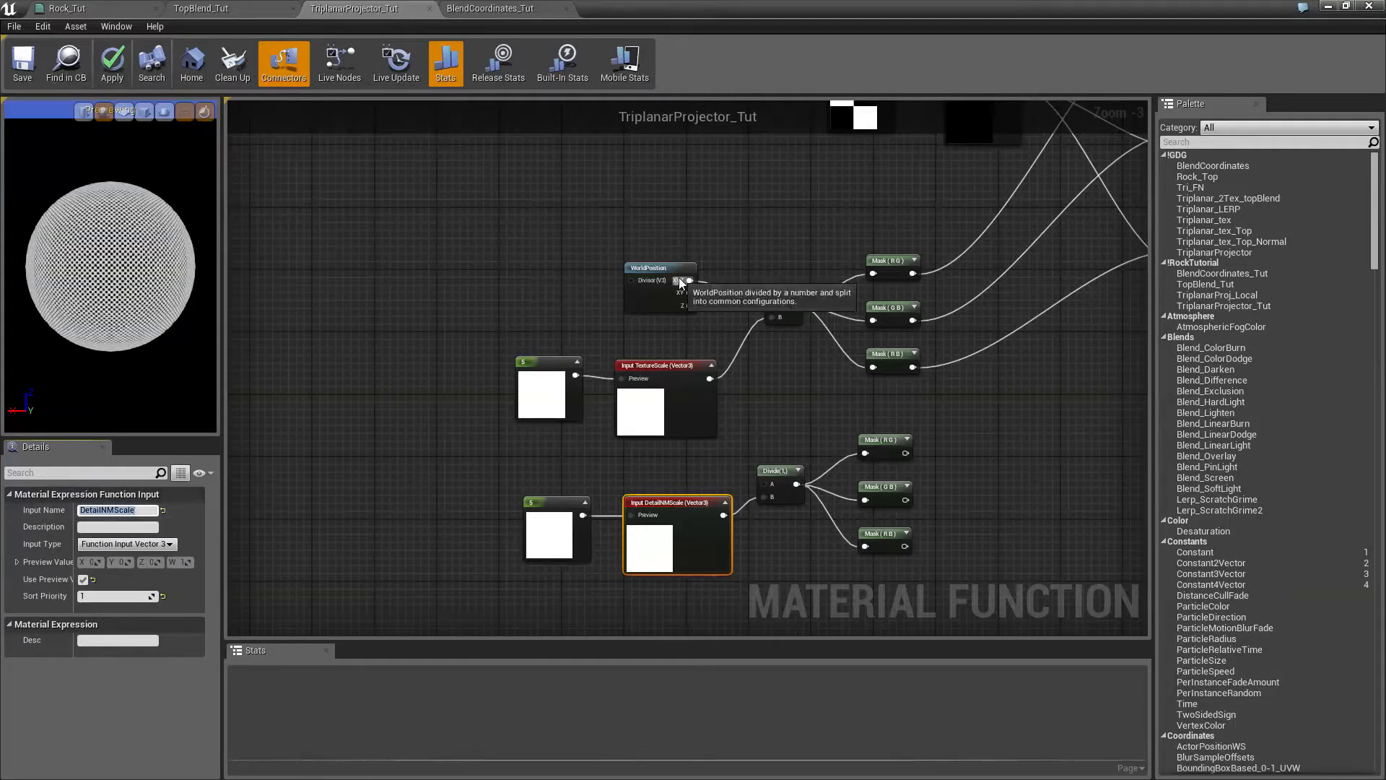
pyautogui.moveTo(682, 281); pyautogui.dragTo(764, 487)
# - Move the Texture Object and the In texture input higher in the graph, clear of the texture samples
pyautogui.moveTo(795, 391); pyautogui.dragTo(531, 537, button='right')
pyautogui.moveTo(678, 115); pyautogui.dragTo(616, 279, button='right')
pyautogui.moveTo(762, 324); pyautogui.dragTo(897, 282, button='right')
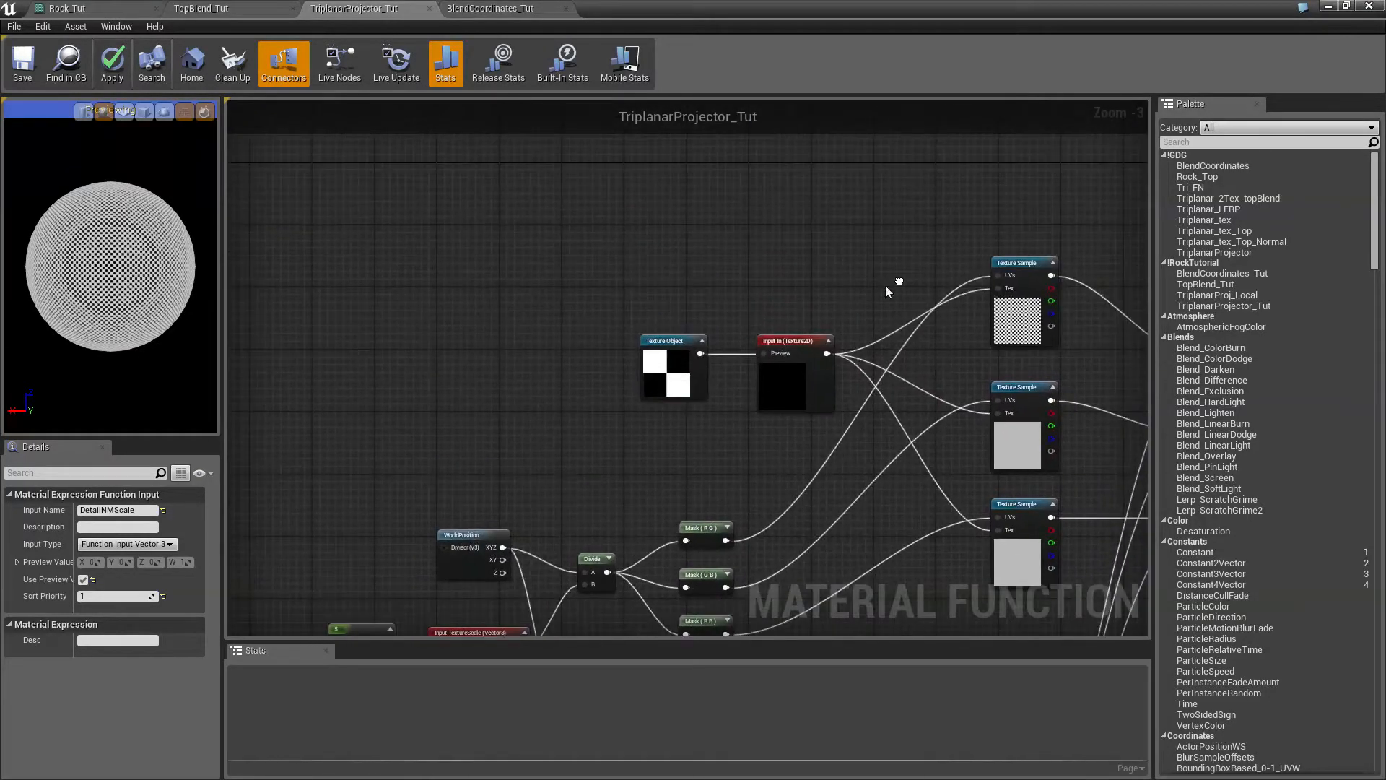
pyautogui.moveTo(598, 306); pyautogui.dragTo(793, 443)
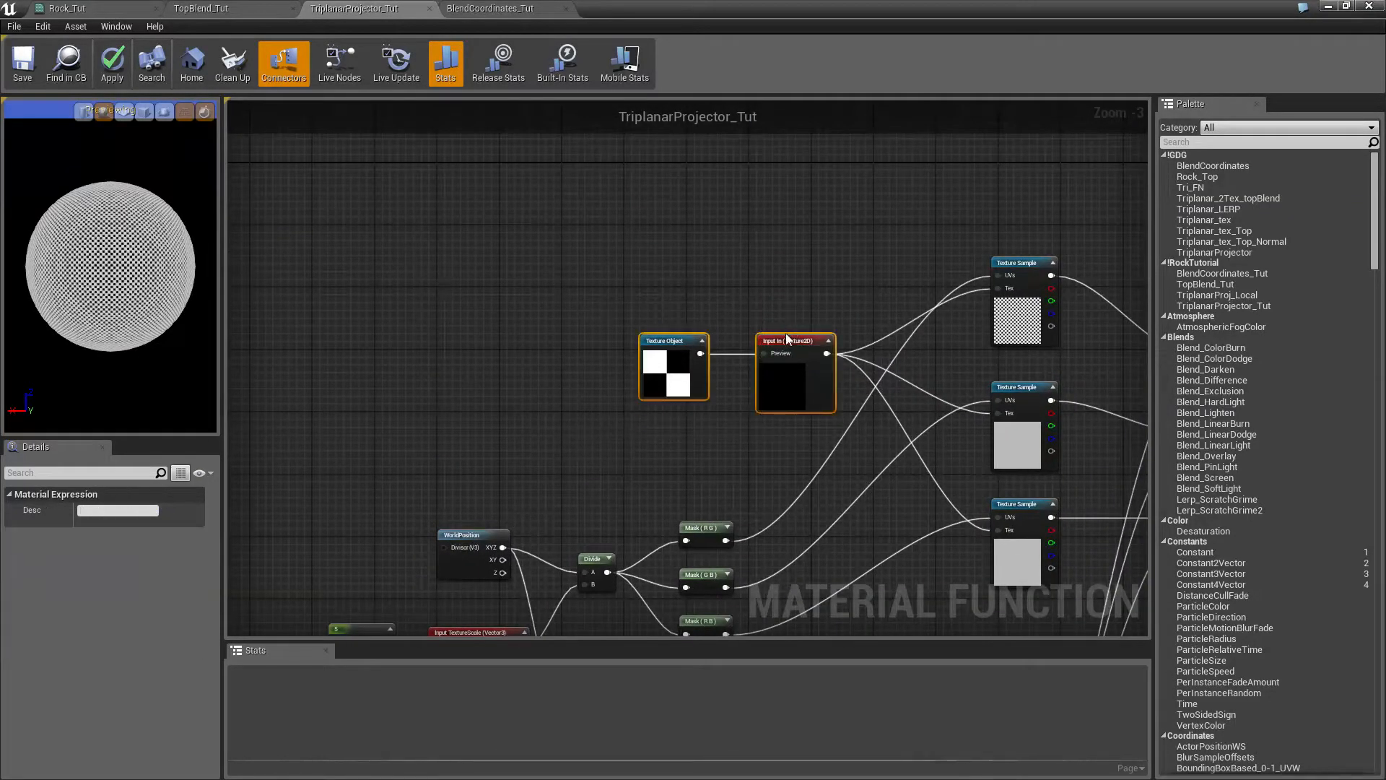
pyautogui.moveTo(786, 338); pyautogui.dragTo(718, 160)
pyautogui.moveTo(708, 337); pyautogui.dragTo(768, 449, button='right')
# - Duplicate the In texture input, place the copy below the original and name it DetailNM
pyautogui.click(788, 289)
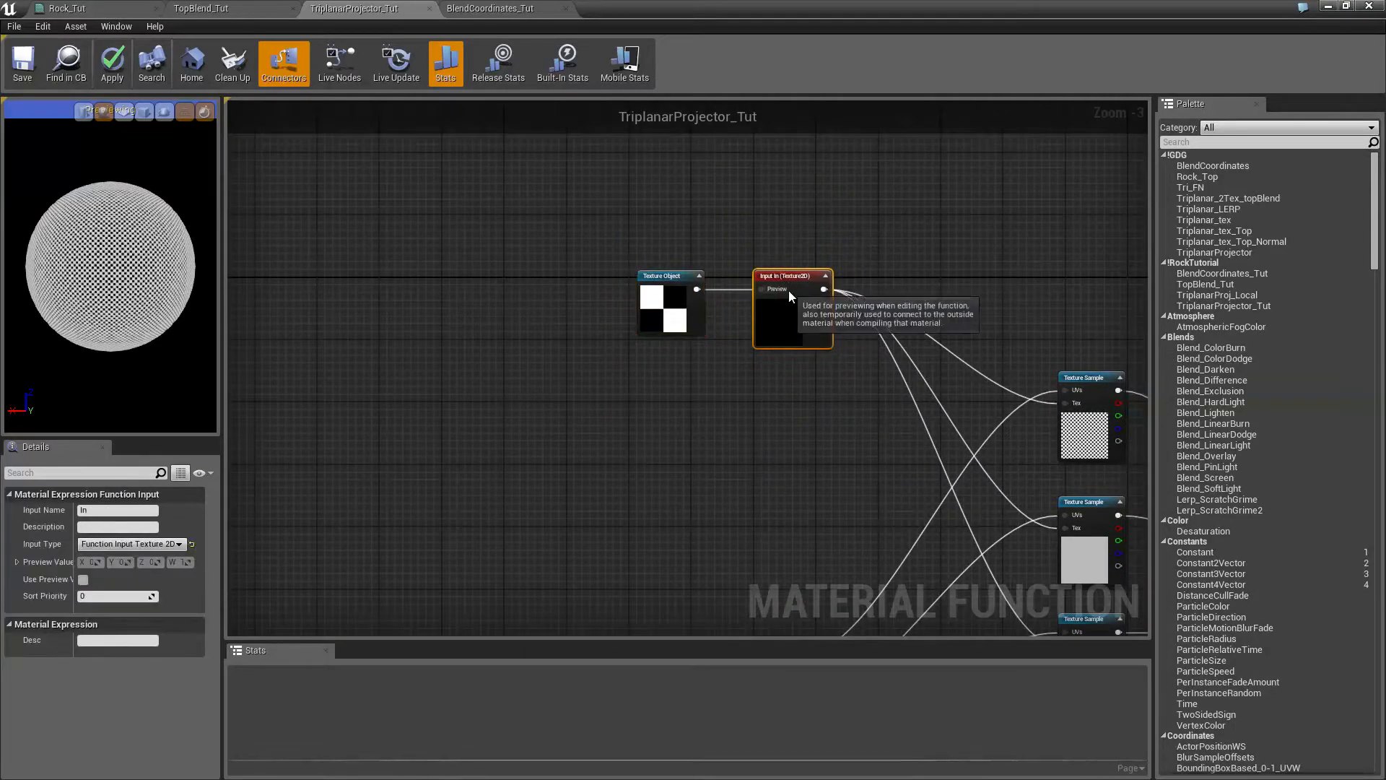
pyautogui.hotkey('ctrl', 'w')
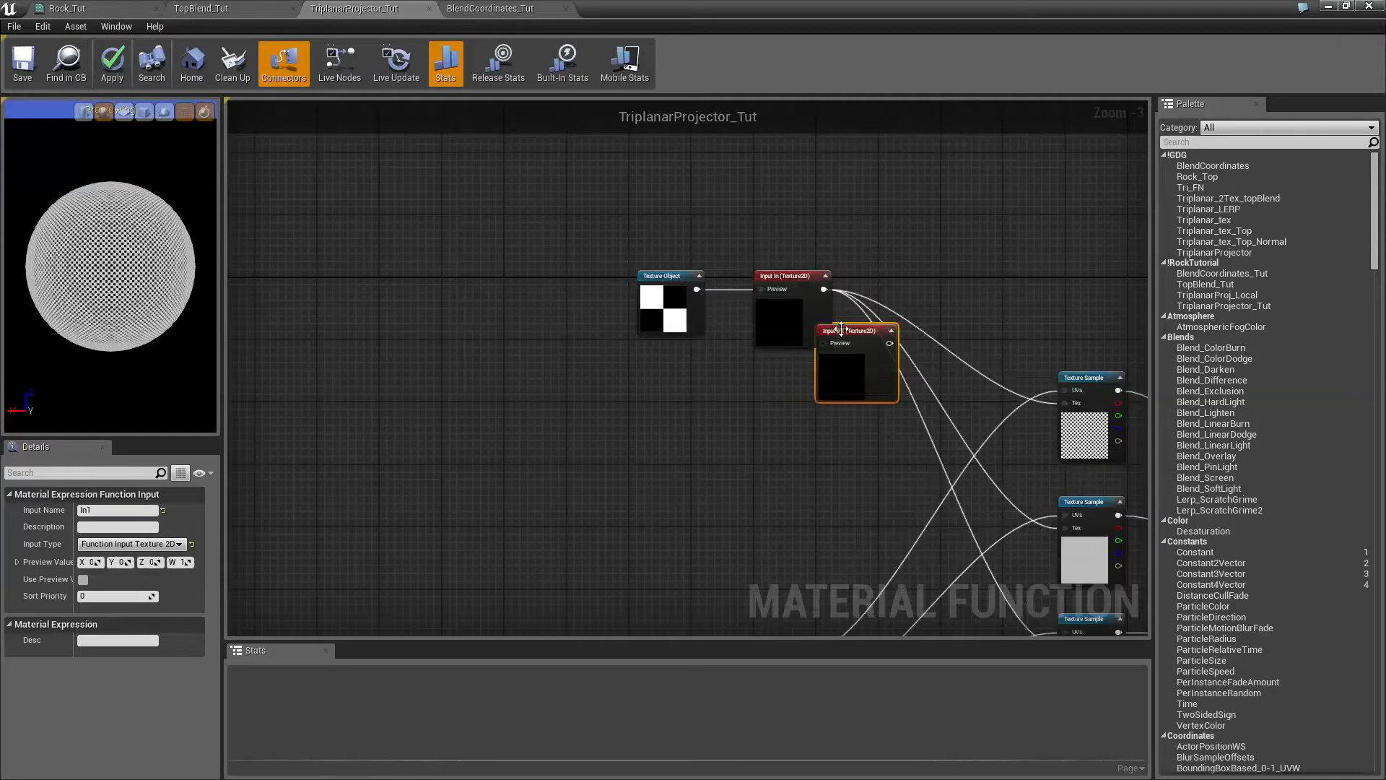
pyautogui.moveTo(841, 330); pyautogui.dragTo(794, 400)
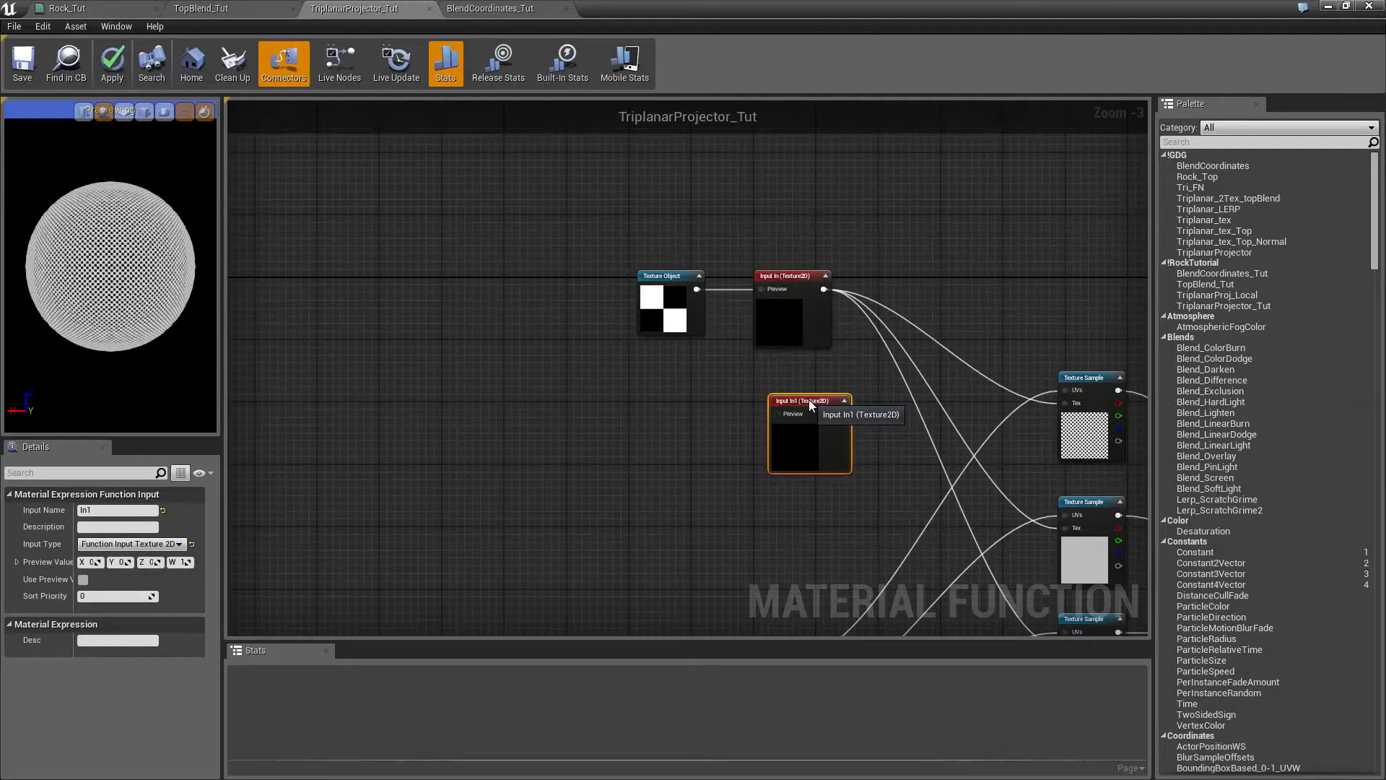
pyautogui.click(97, 511)
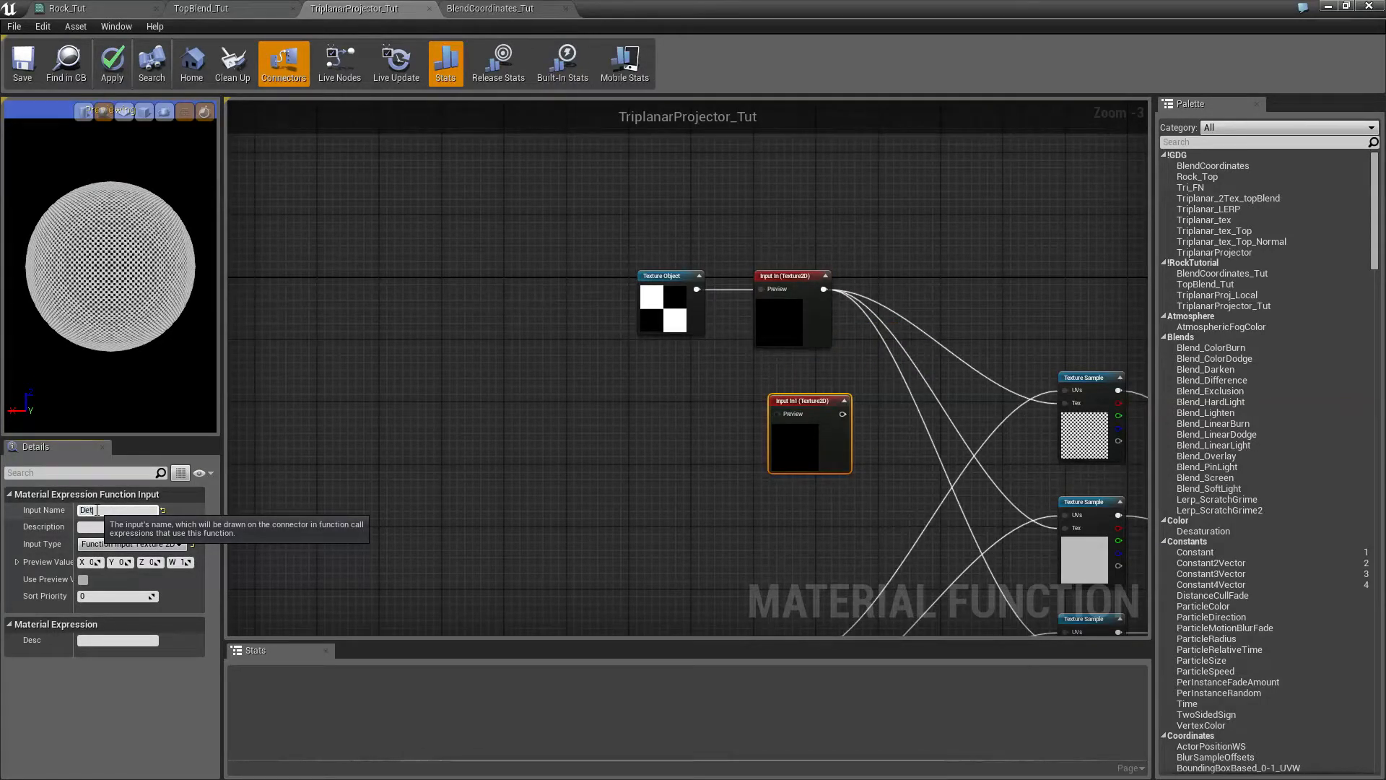
pyautogui.write('DetailNM')
pyautogui.press('Return')
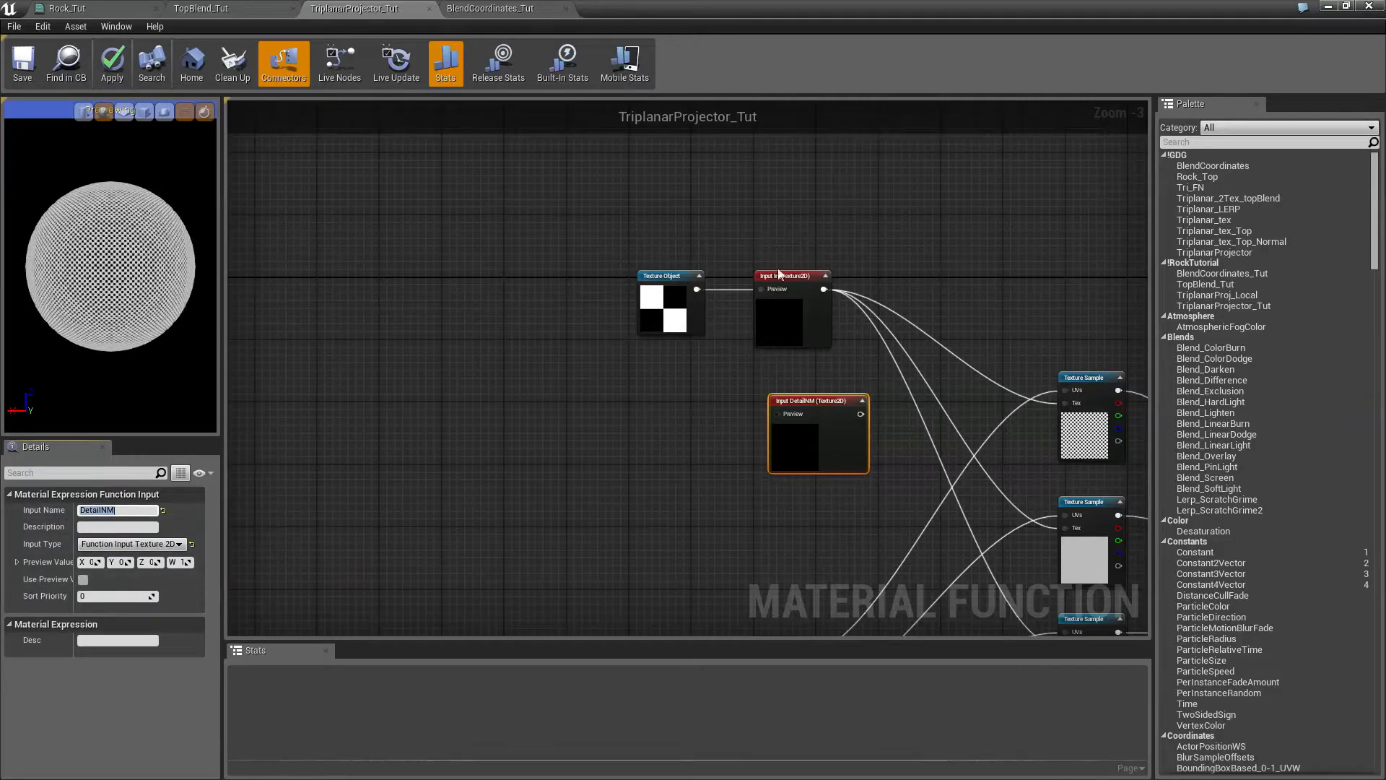
# - Connect the Texture Object to DetailNM's Preview and enable using the preview value as default for the DetailNM and In inputs
pyautogui.moveTo(697, 290); pyautogui.dragTo(777, 414)
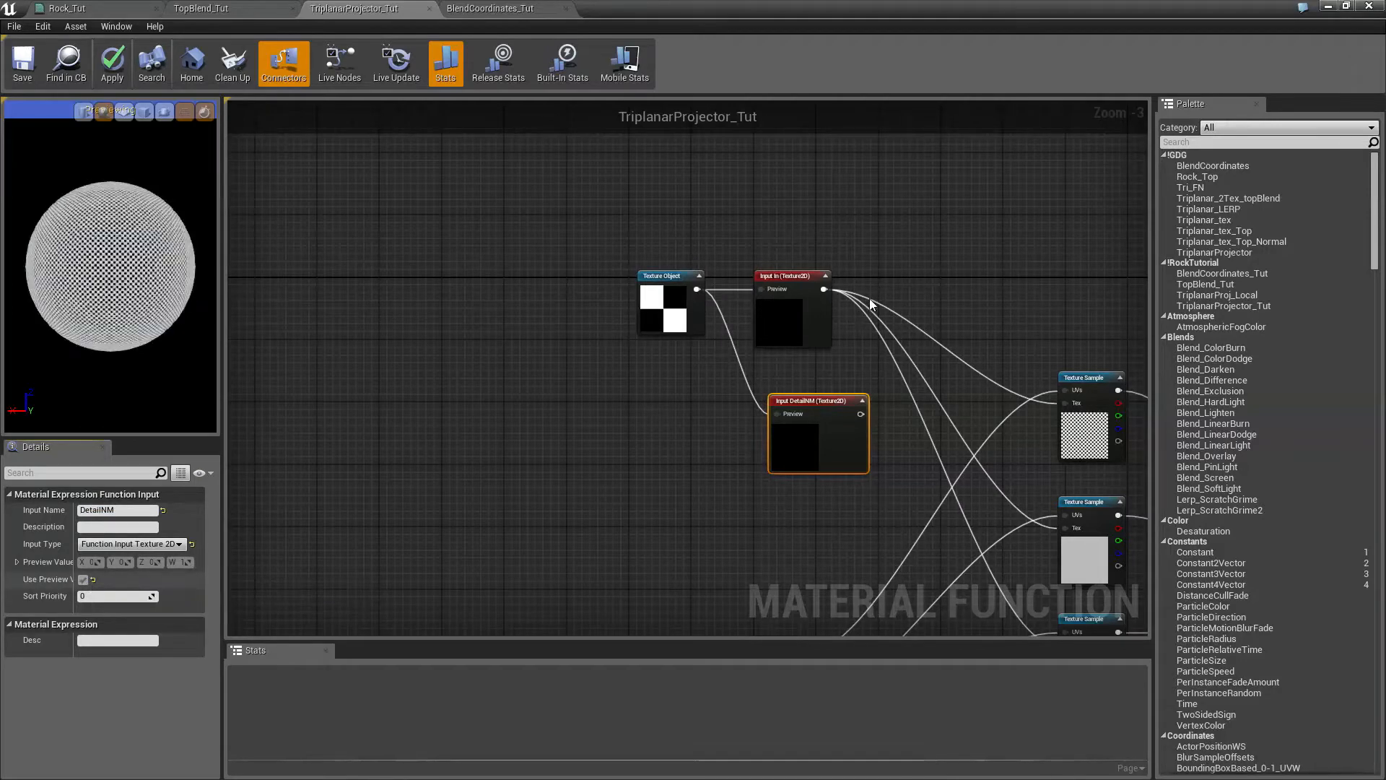
pyautogui.click(796, 275)
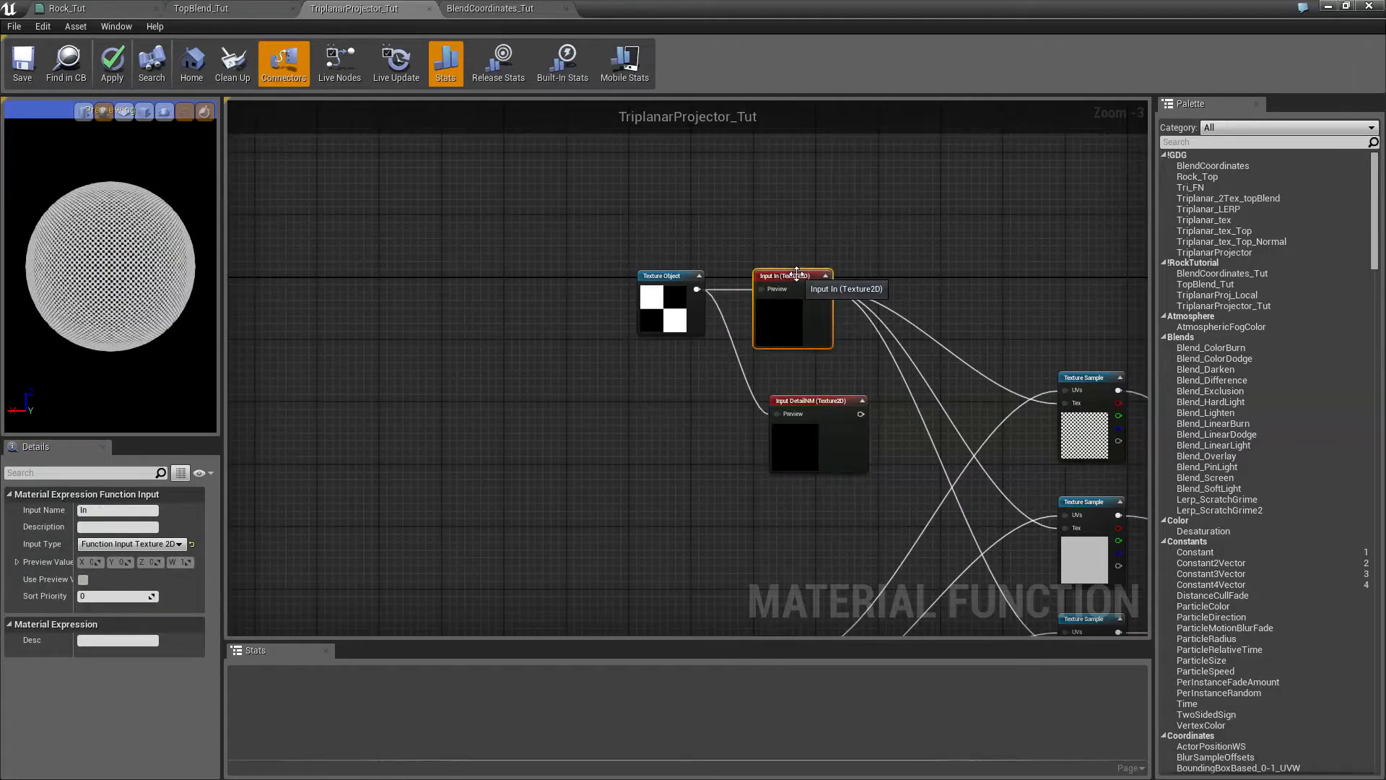
pyautogui.click(83, 580)
pyautogui.moveTo(634, 485); pyautogui.dragTo(362, 376, button='right')
pyautogui.moveTo(567, 474); pyautogui.dragTo(453, 379, button='right')
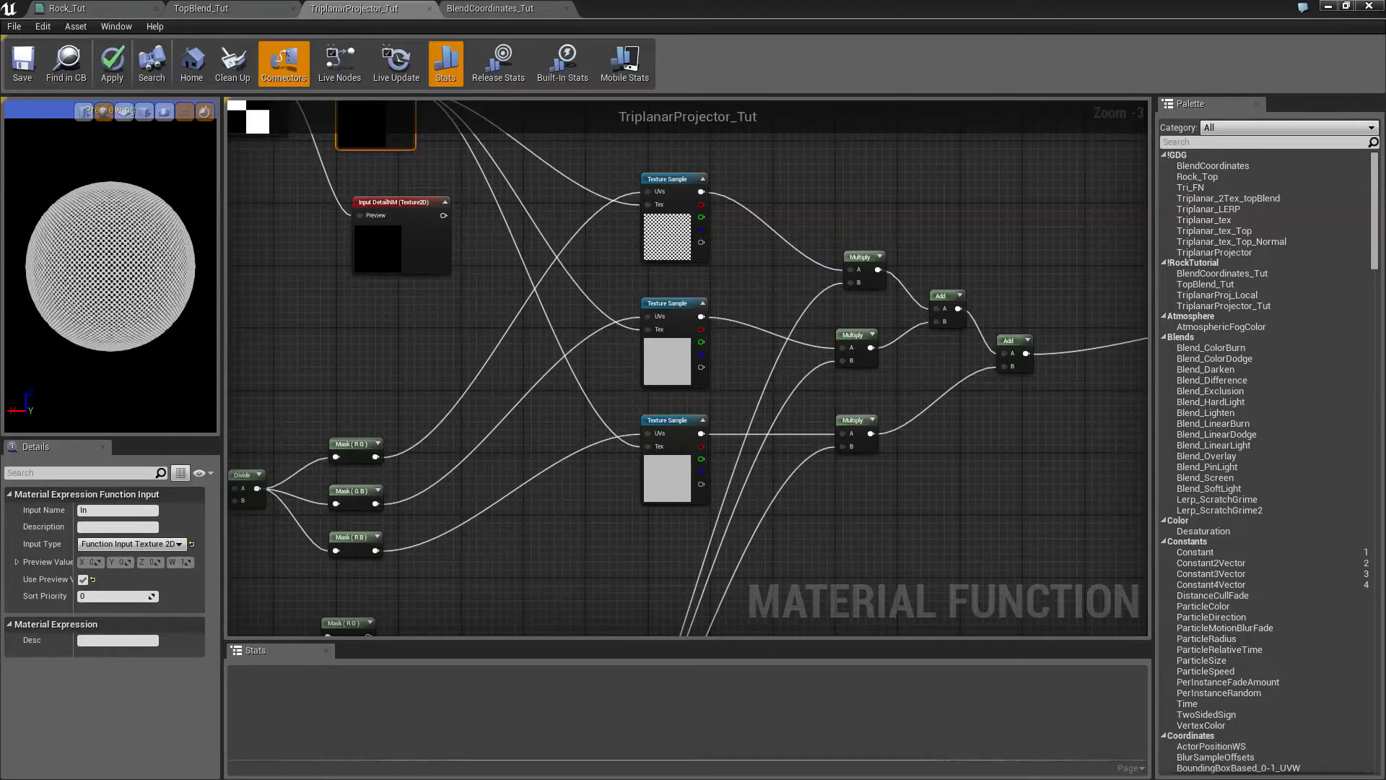
# - Move the BlendCoordinates_Tut node together with its BlendSharpness and WS_Normals inputs up and to the left, closer to the duplicated masks
pyautogui.moveTo(755, 343); pyautogui.dragTo(810, 105, button='right')
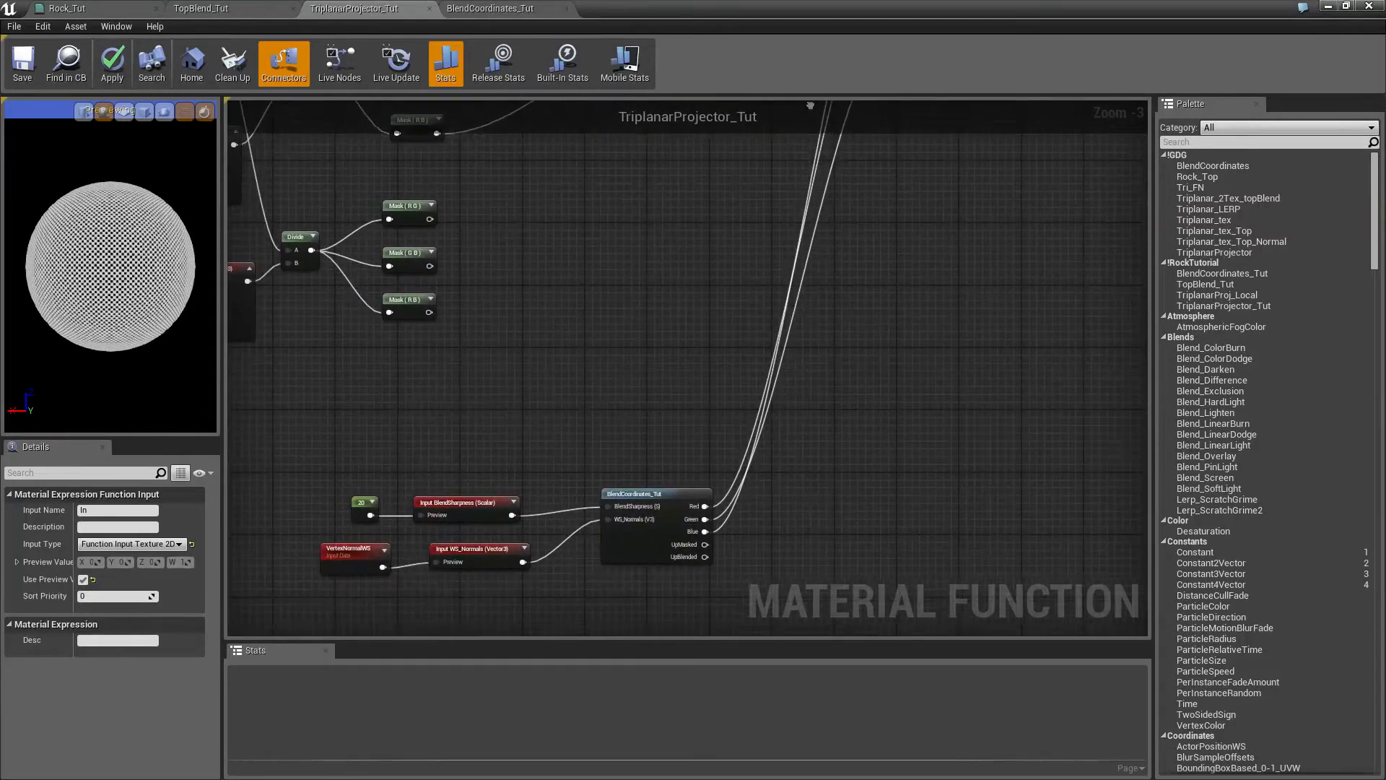
pyautogui.moveTo(258, 448); pyautogui.dragTo(738, 614)
pyautogui.moveTo(693, 470); pyautogui.dragTo(508, 364)
# - Add a function input named UseDetailNM in the empty area beside BlendCoordinates_Tut and enable using its preview value as default
pyautogui.rightClick(766, 442)
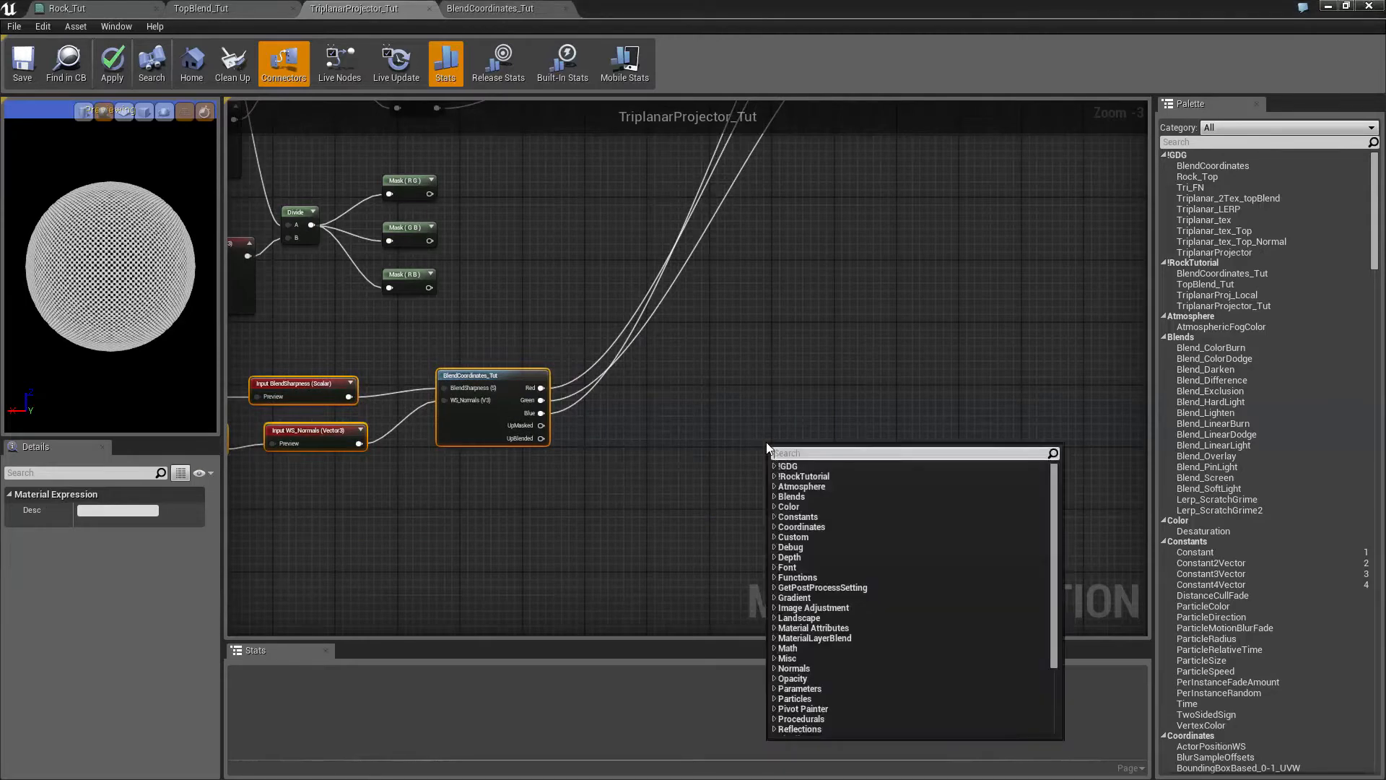
pyautogui.click(690, 453)
pyautogui.rightClick(800, 446)
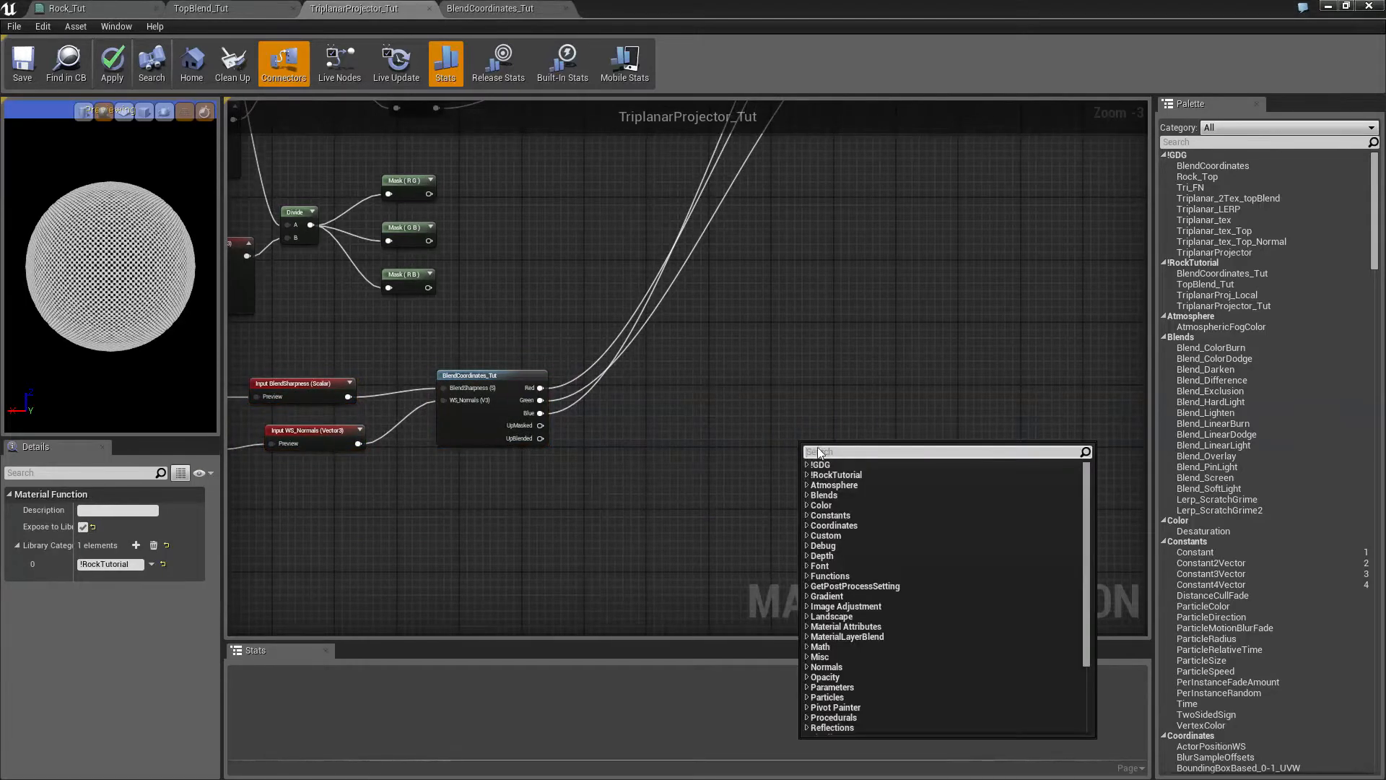
pyautogui.write('inpu')
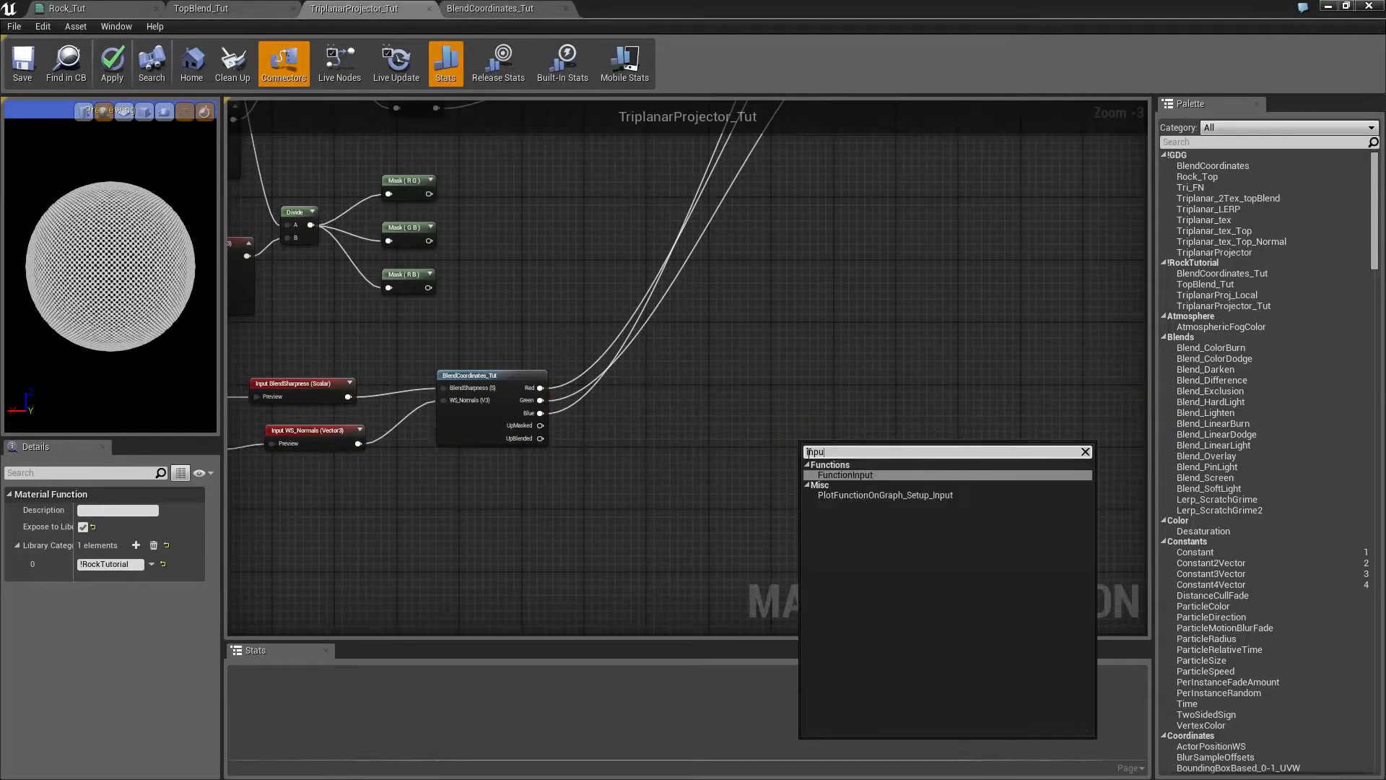
pyautogui.press('Return')
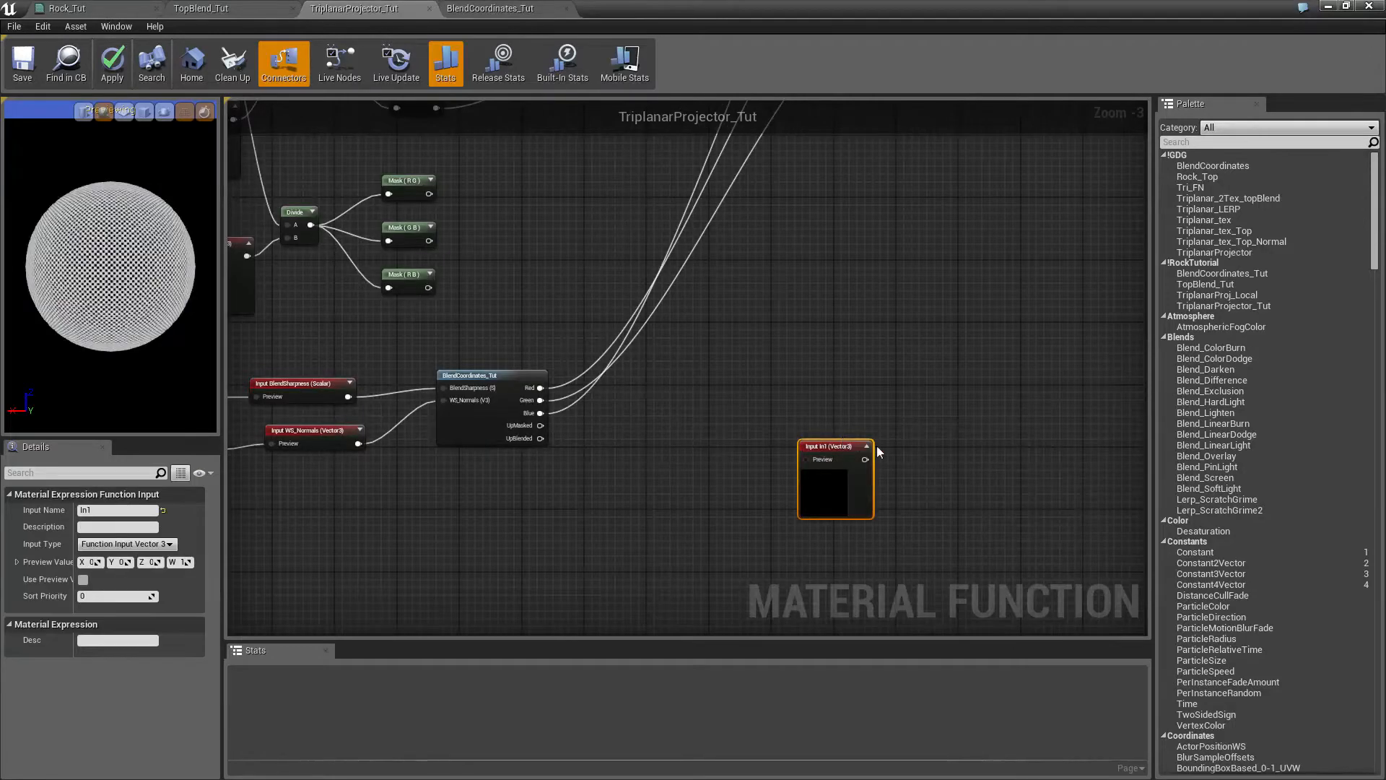
pyautogui.click(97, 509)
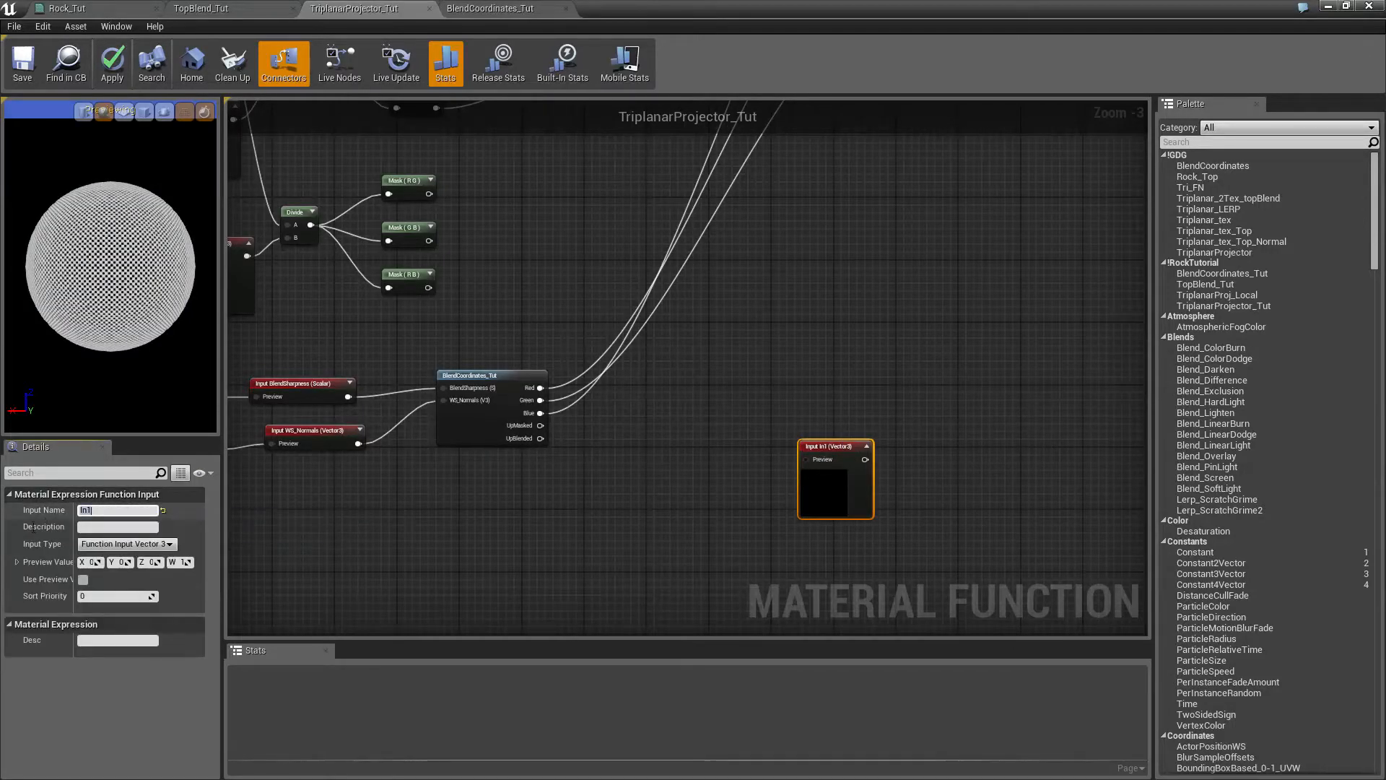
pyautogui.write('UseD')
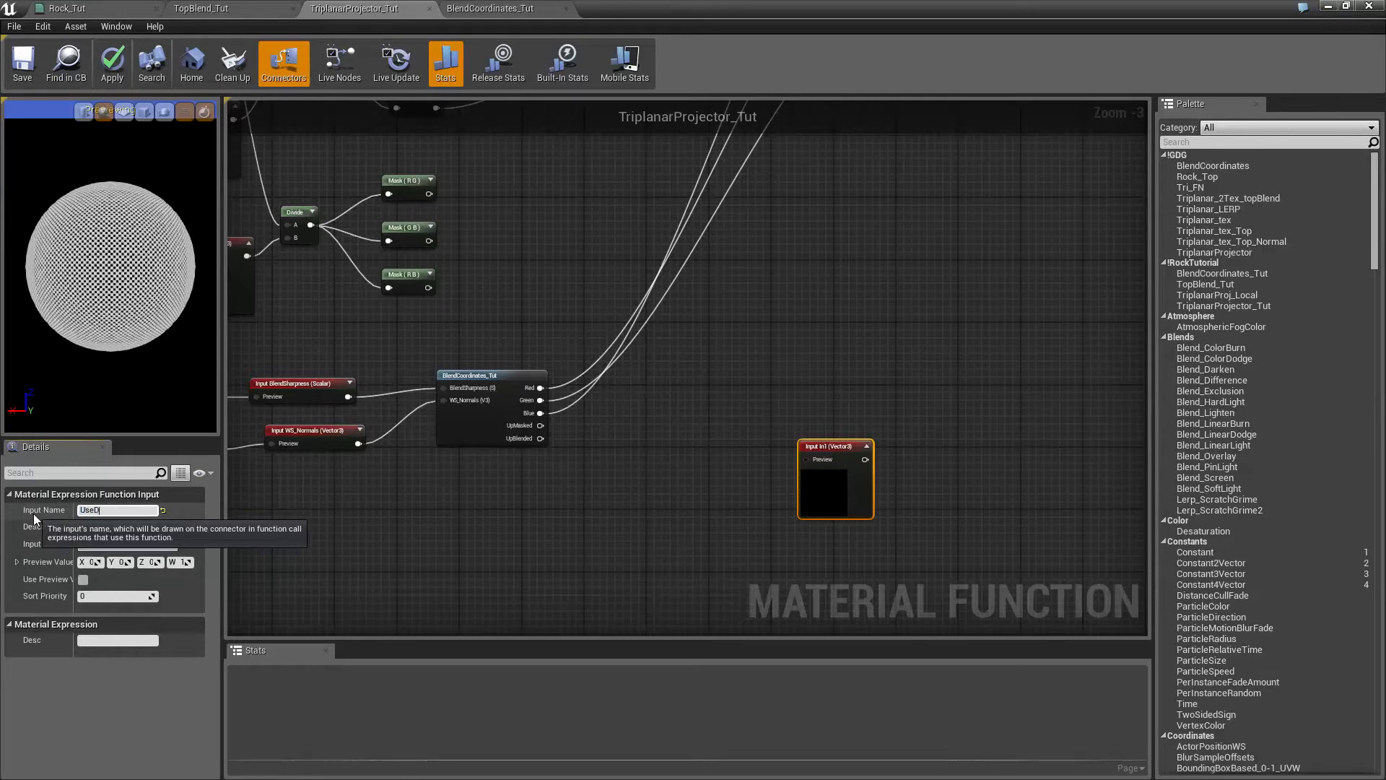
pyautogui.write('etailNM')
pyautogui.click(83, 579)
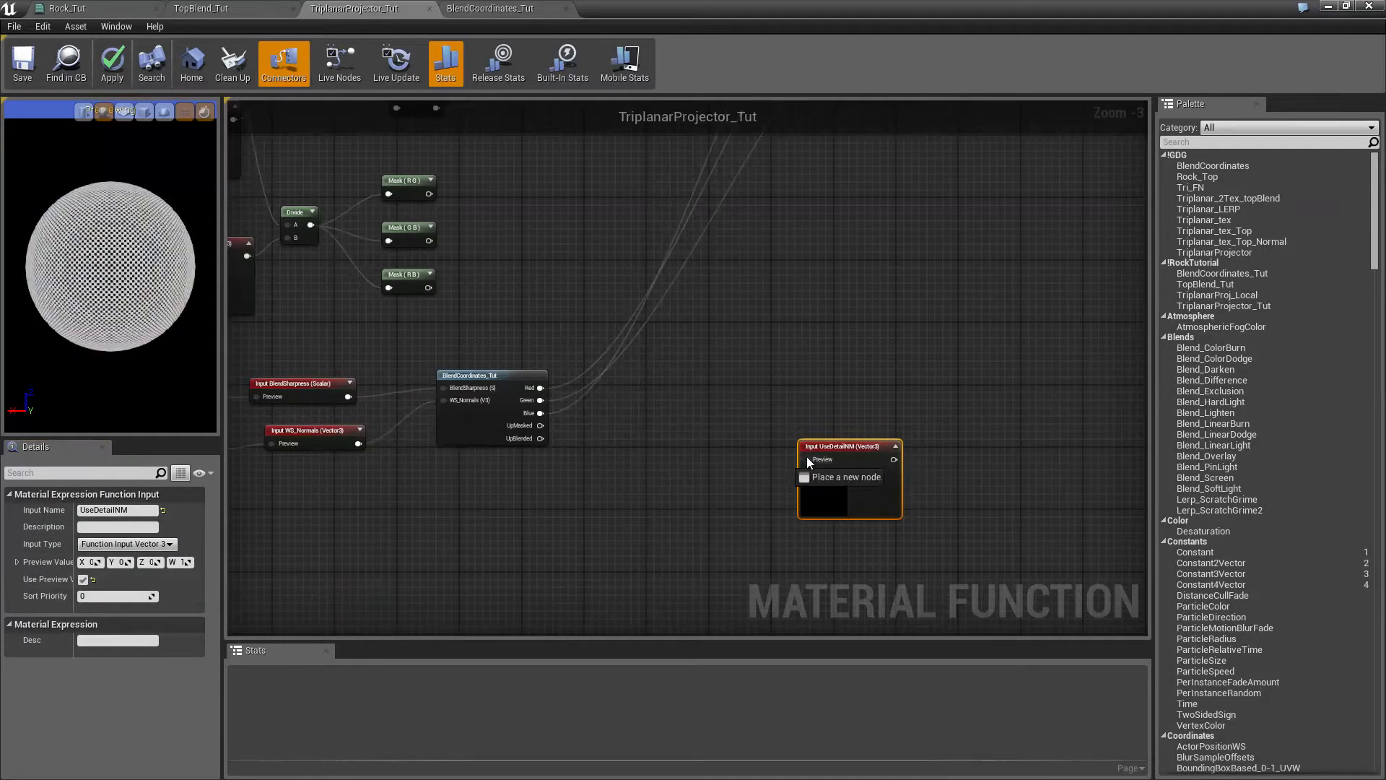
pyautogui.moveTo(806, 459); pyautogui.dragTo(709, 484)
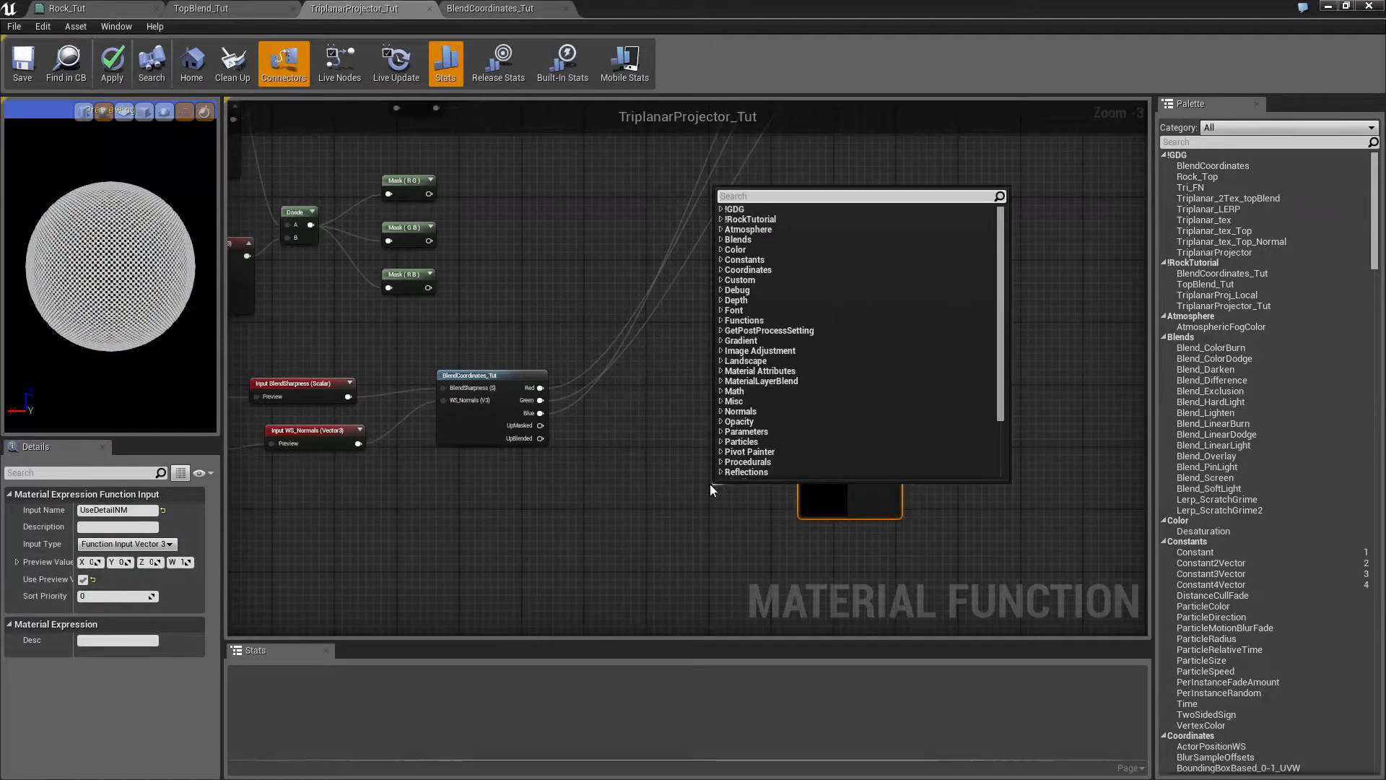
pyautogui.write('bo')
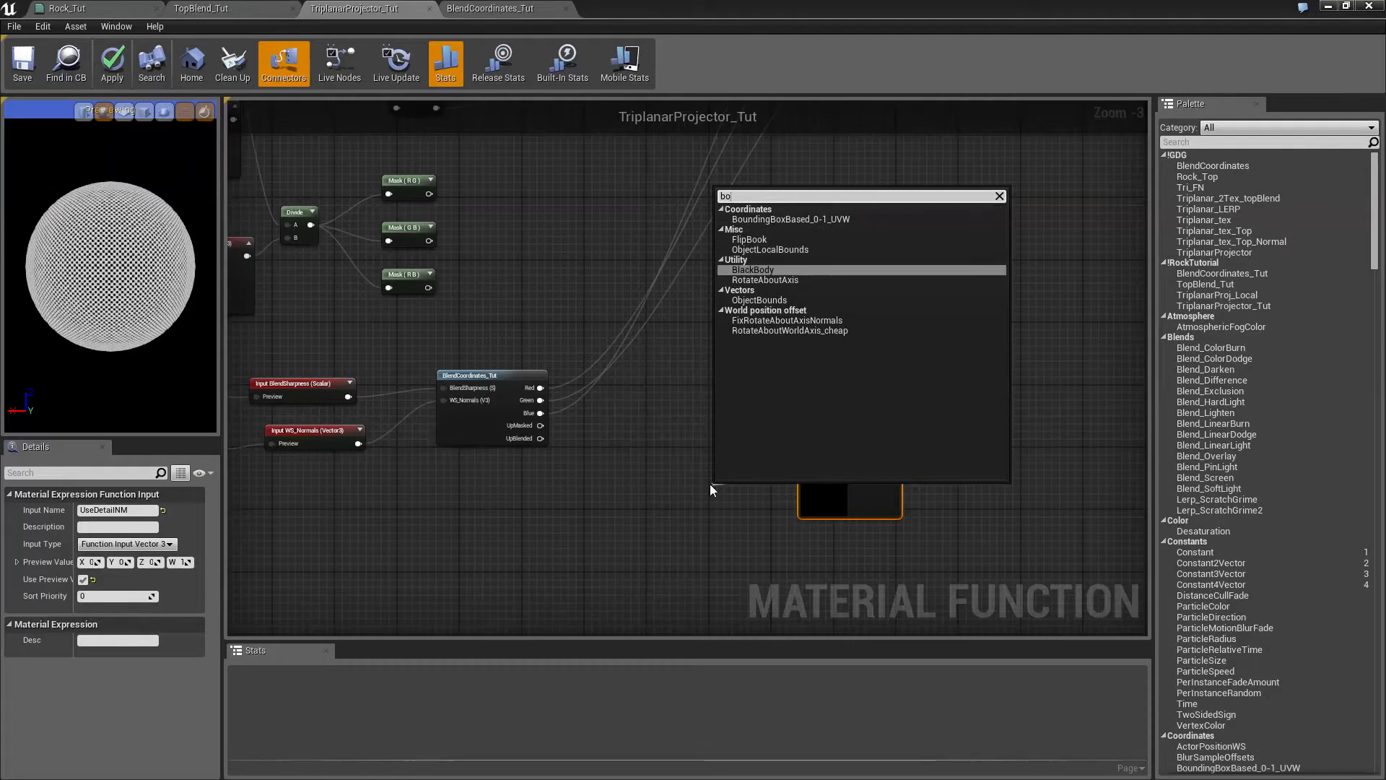
pyautogui.write('o')
pyautogui.press('BackSpace')
pyautogui.press('BackSpace')
pyautogui.press('BackSpace')
pyautogui.click(728, 487)
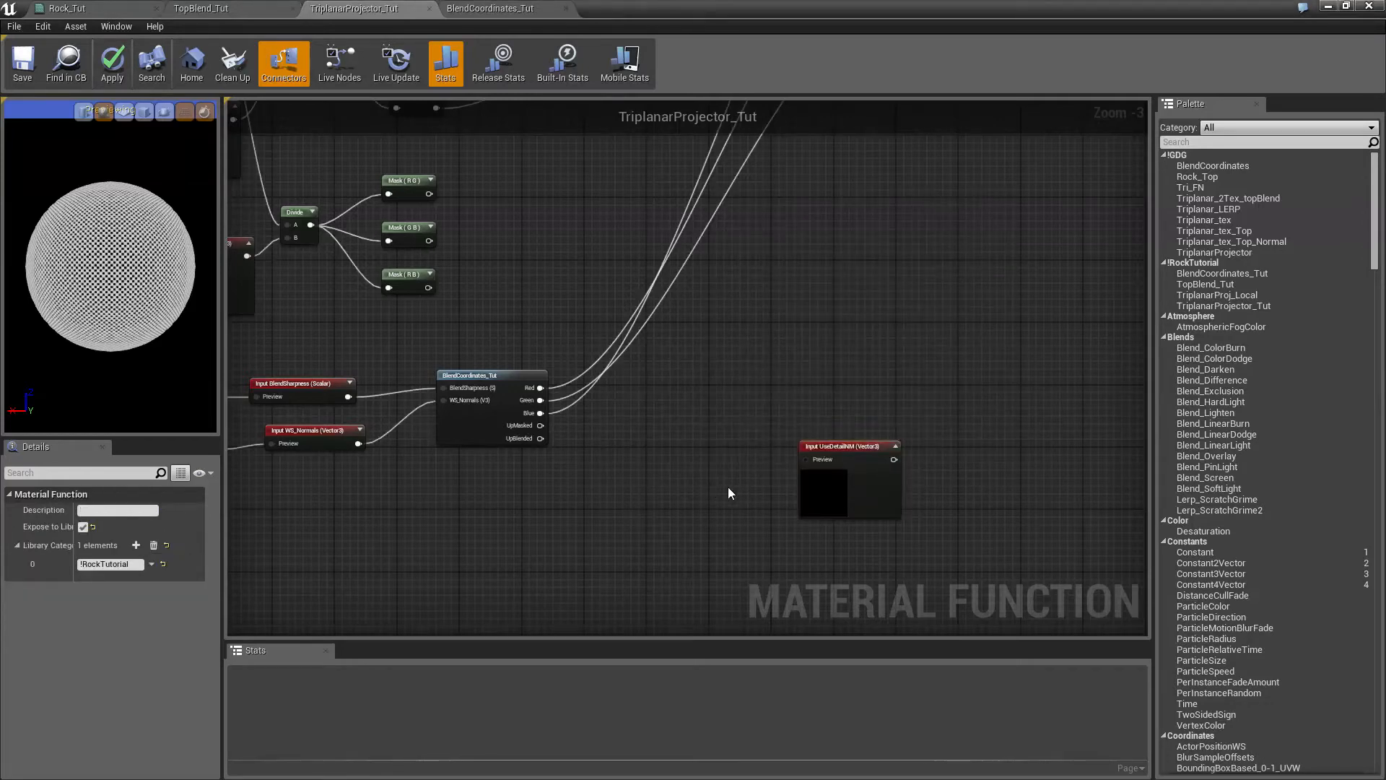
pyautogui.rightClick(683, 478)
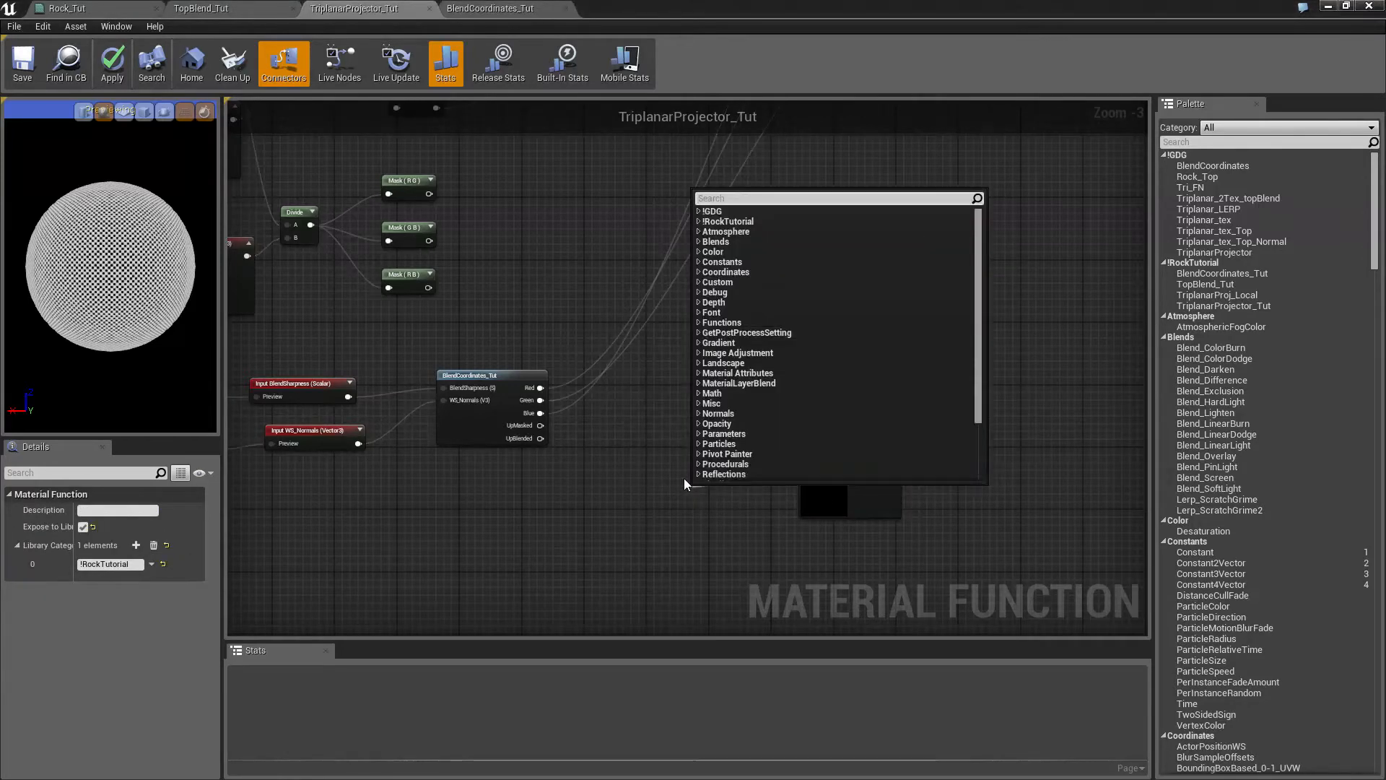
pyautogui.write('bo')
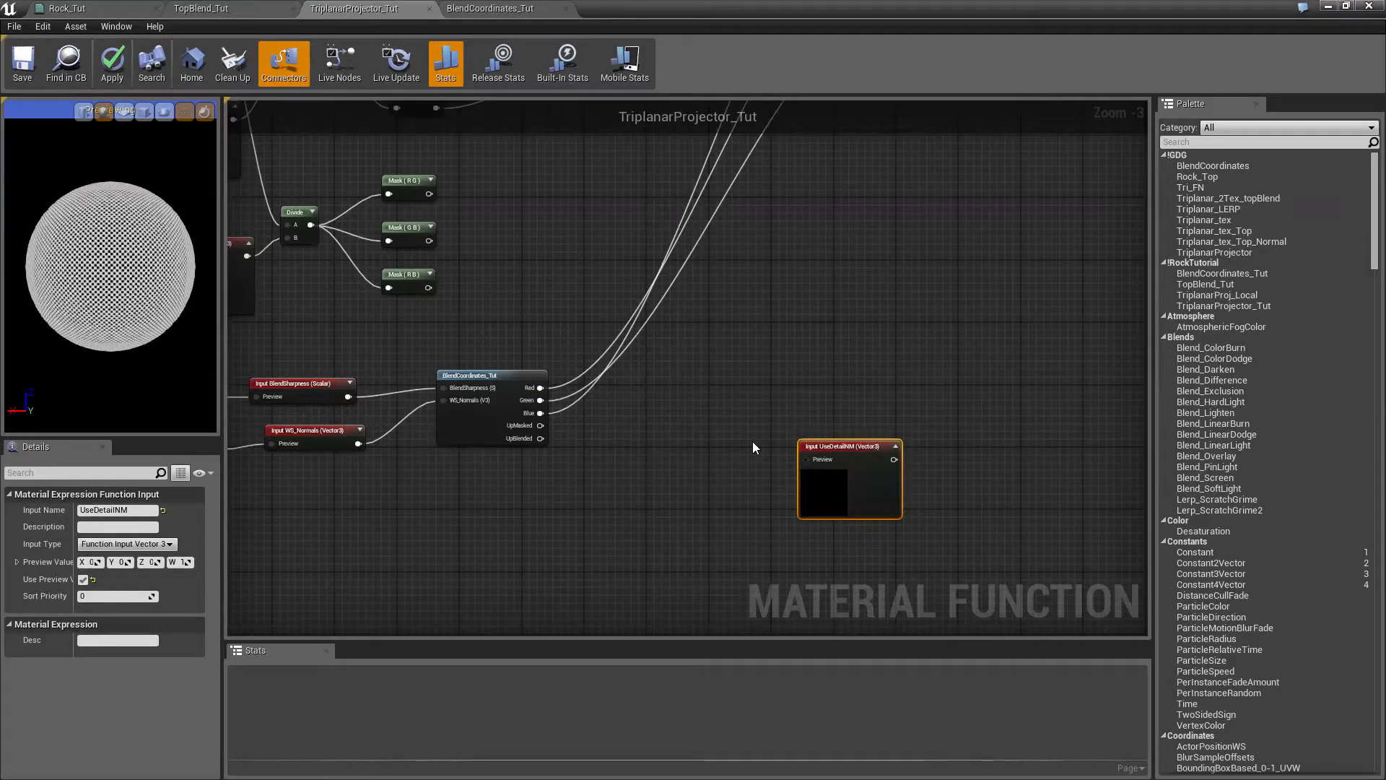
pyautogui.click(753, 441)
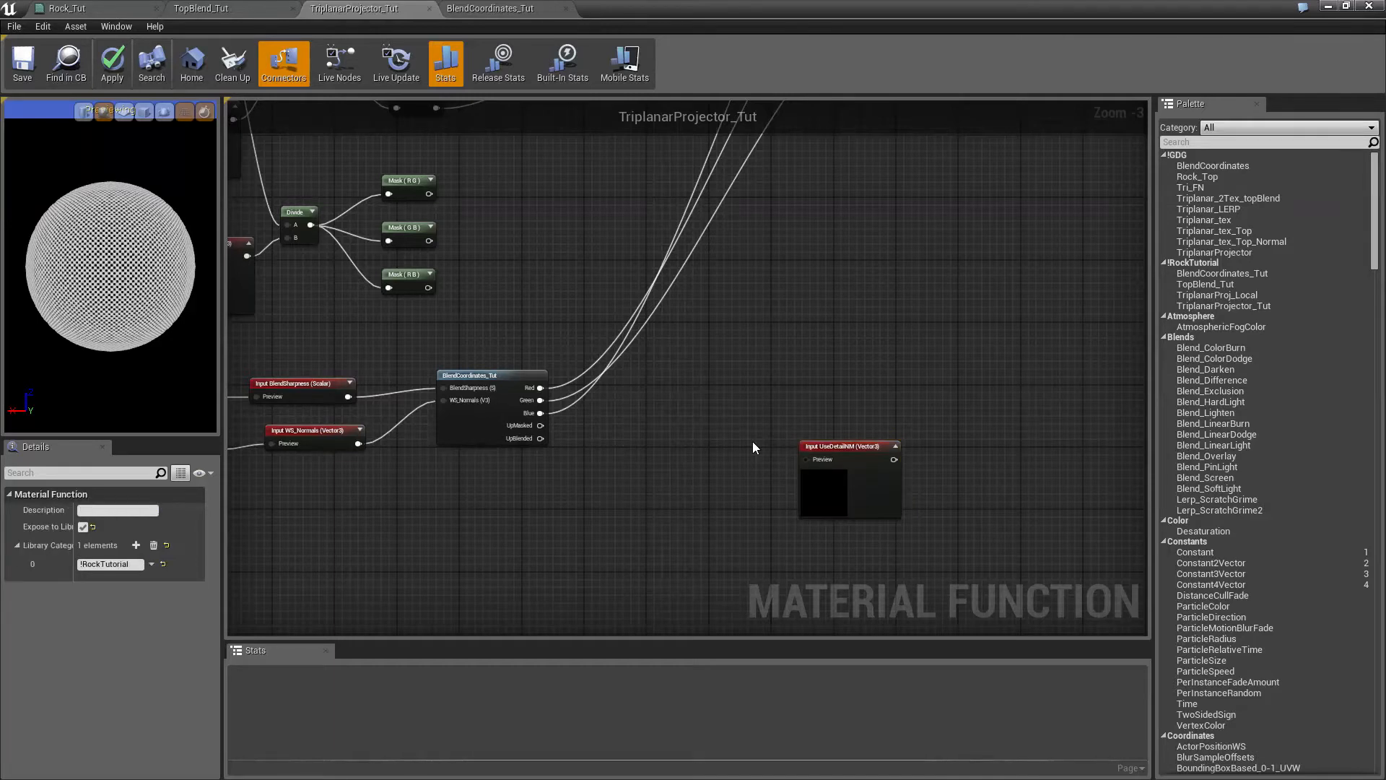
# - Set the UseDetailNM input's type to Function Input Static Bool
pyautogui.click(819, 453)
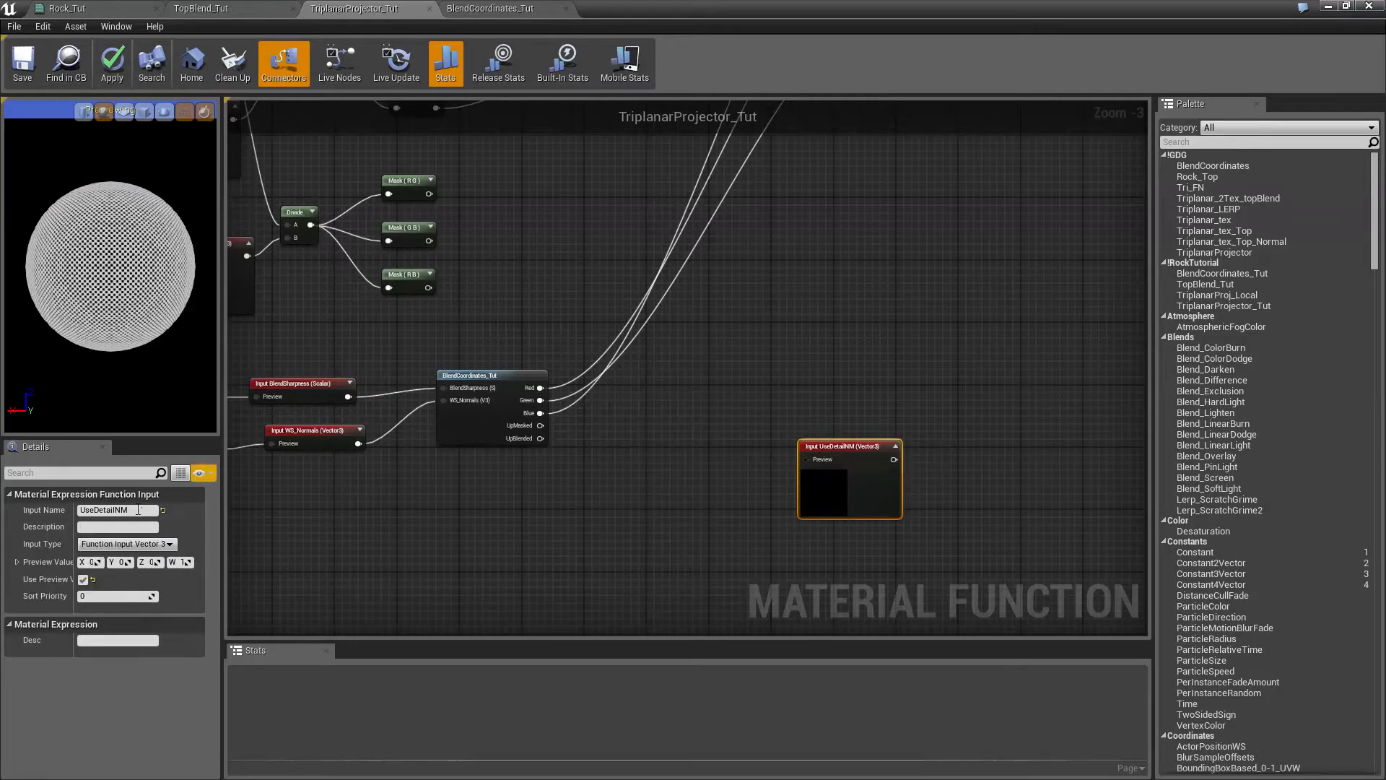
pyautogui.click(115, 544)
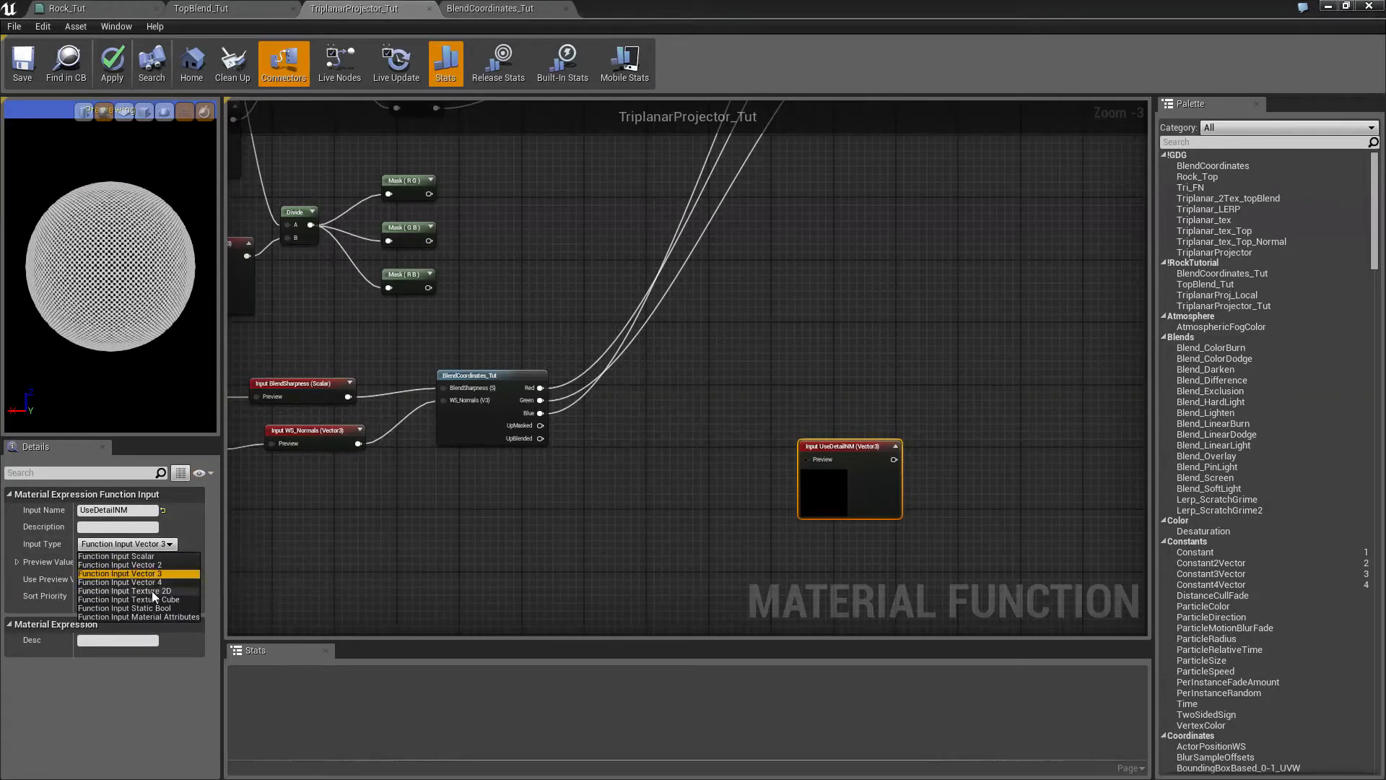
pyautogui.click(149, 601)
pyautogui.click(133, 544)
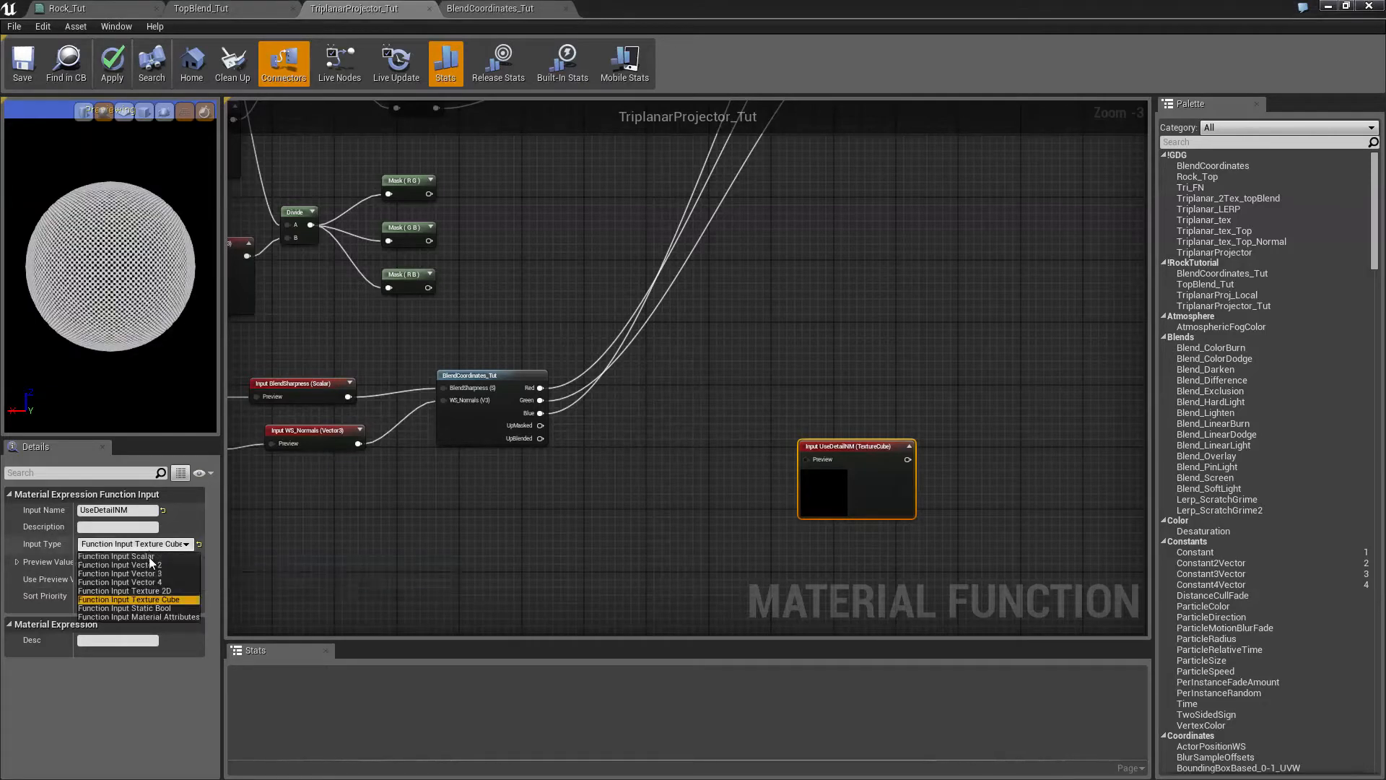
pyautogui.click(150, 608)
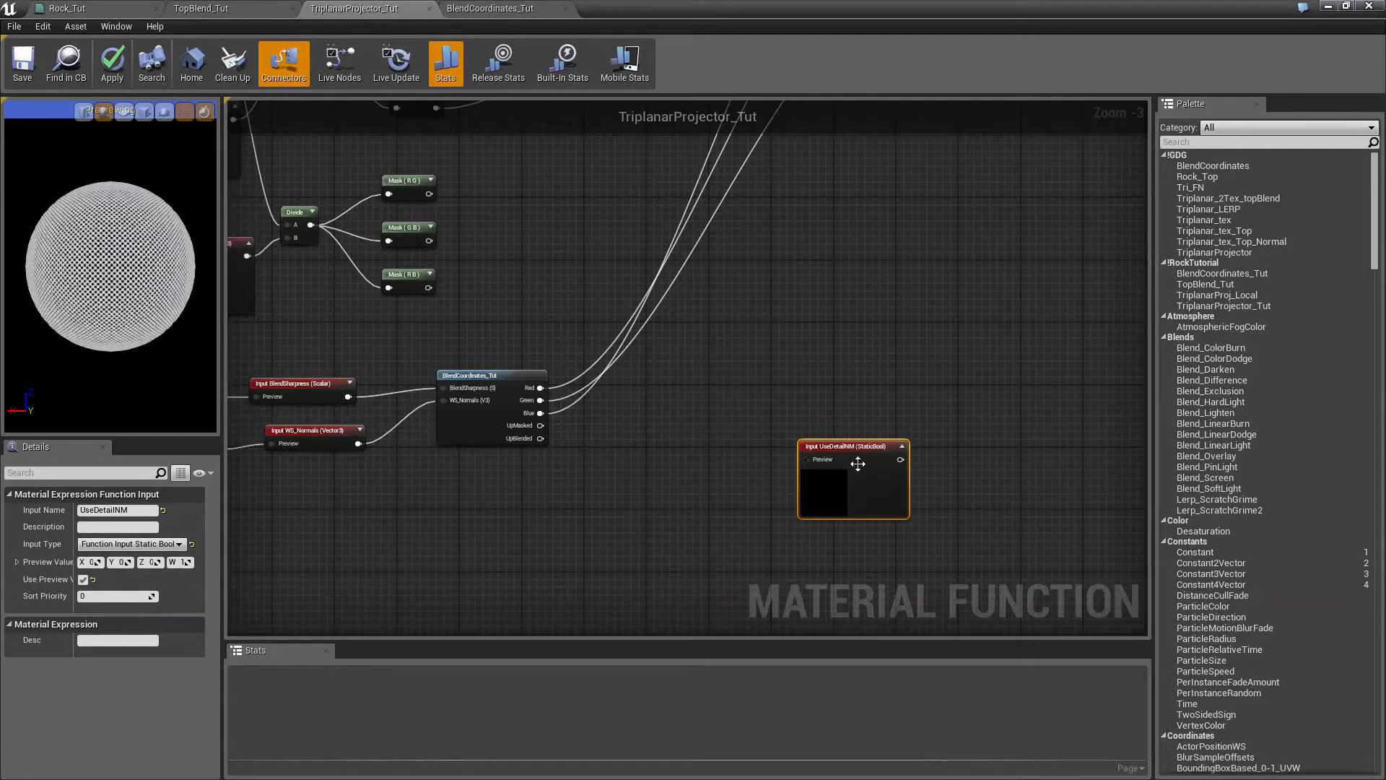
# - Add a Static Bool node connected to UseDetailNM's Preview and place it just left of that input
pyautogui.rightClick(605, 499)
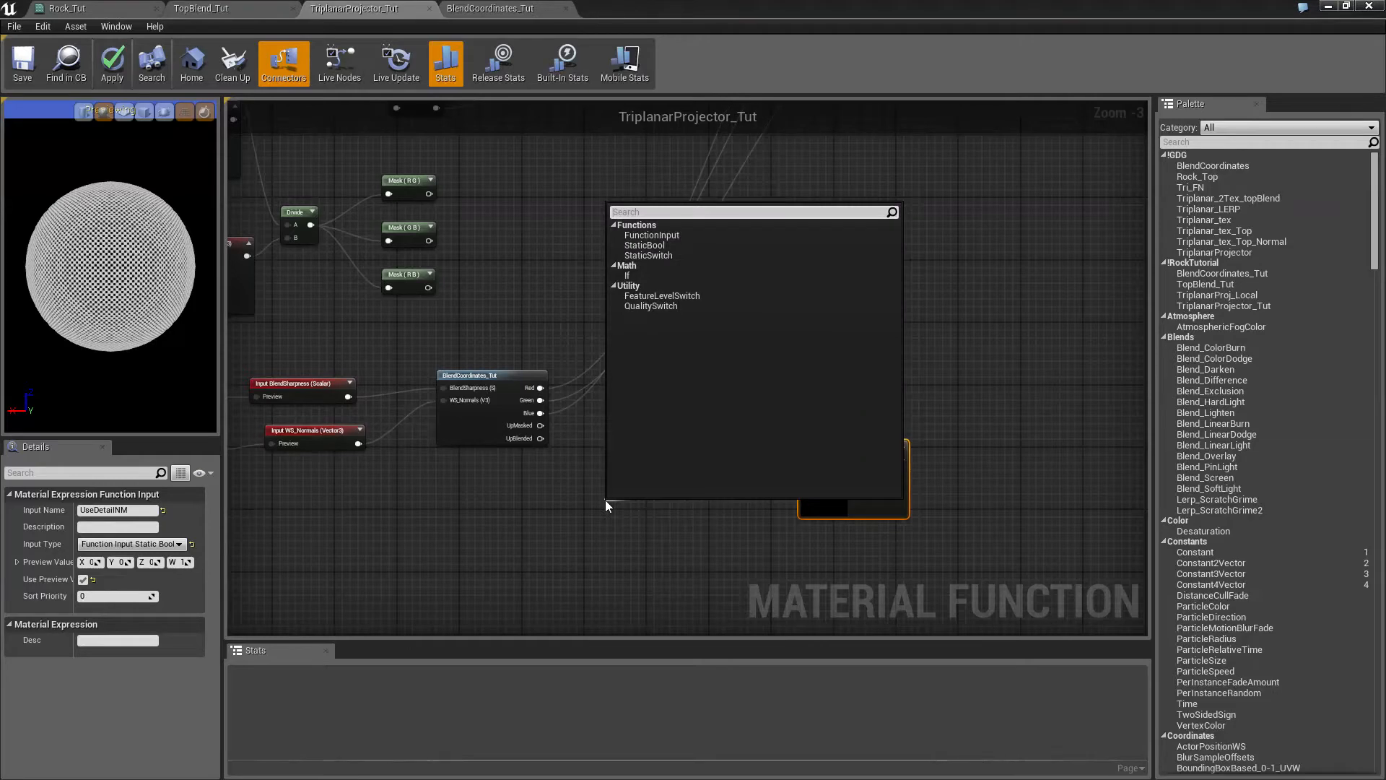
pyautogui.write('boo')
pyautogui.press('Return')
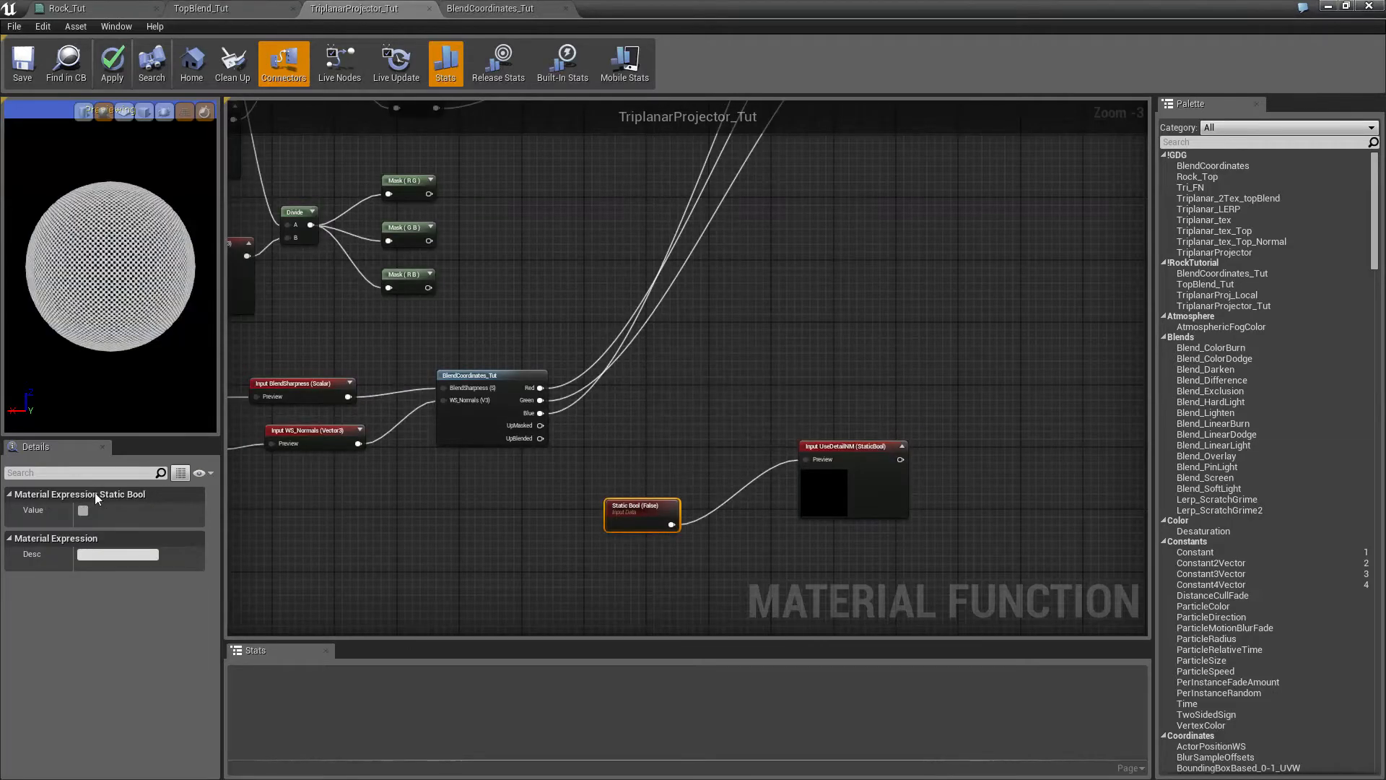
pyautogui.moveTo(650, 511); pyautogui.dragTo(721, 474)
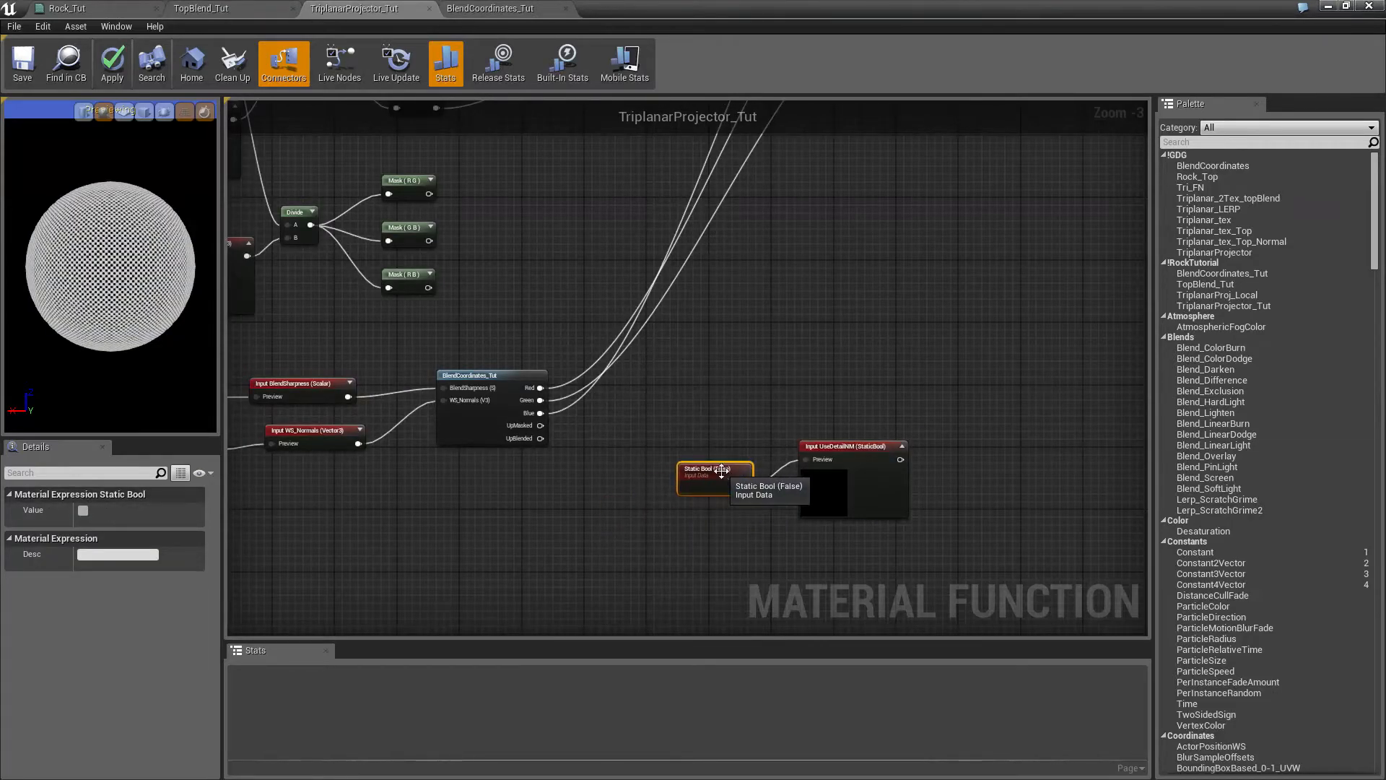
# - Move the three Multiply and two Add nodes to the right, making room after the texture samples
pyautogui.moveTo(782, 409); pyautogui.dragTo(610, 514, button='right')
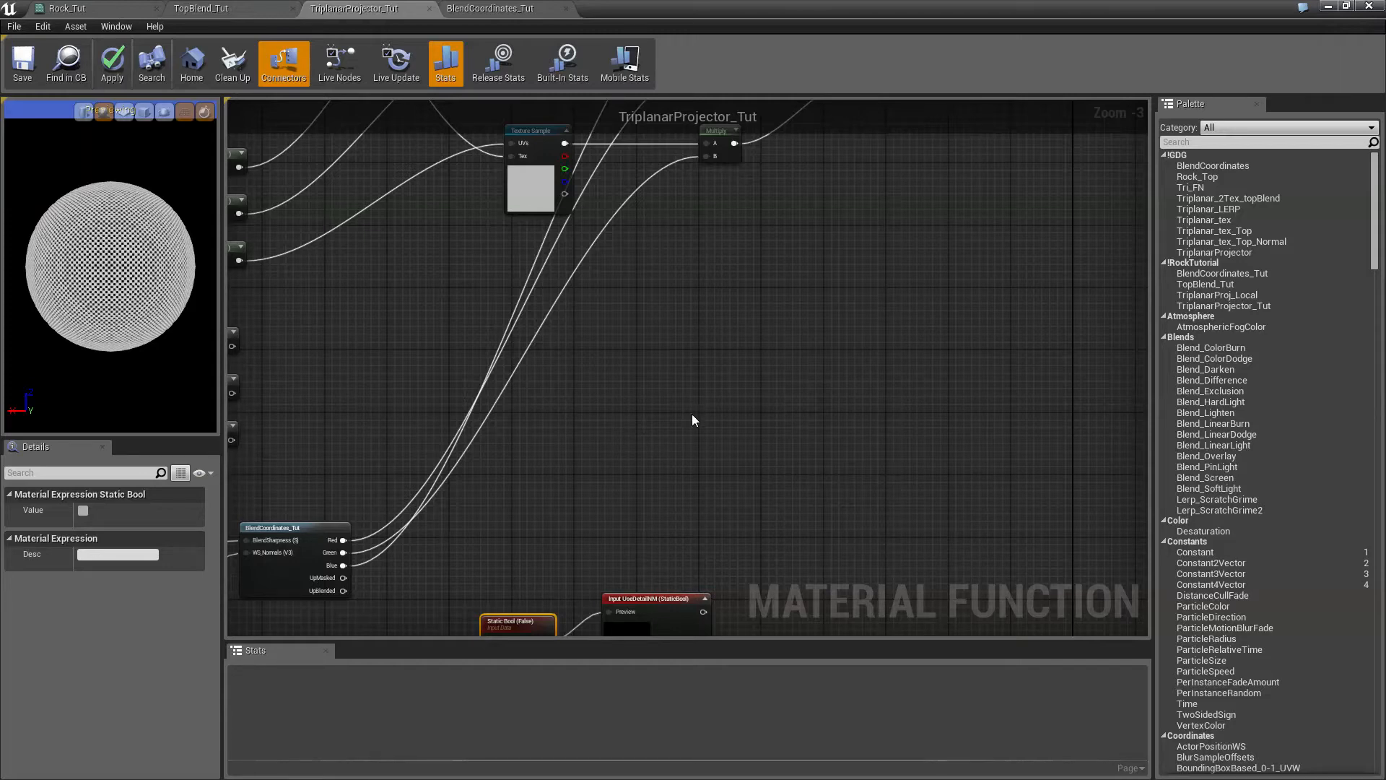
pyautogui.moveTo(693, 330); pyautogui.dragTo(748, 575, button='right')
pyautogui.moveTo(618, 192); pyautogui.dragTo(878, 518)
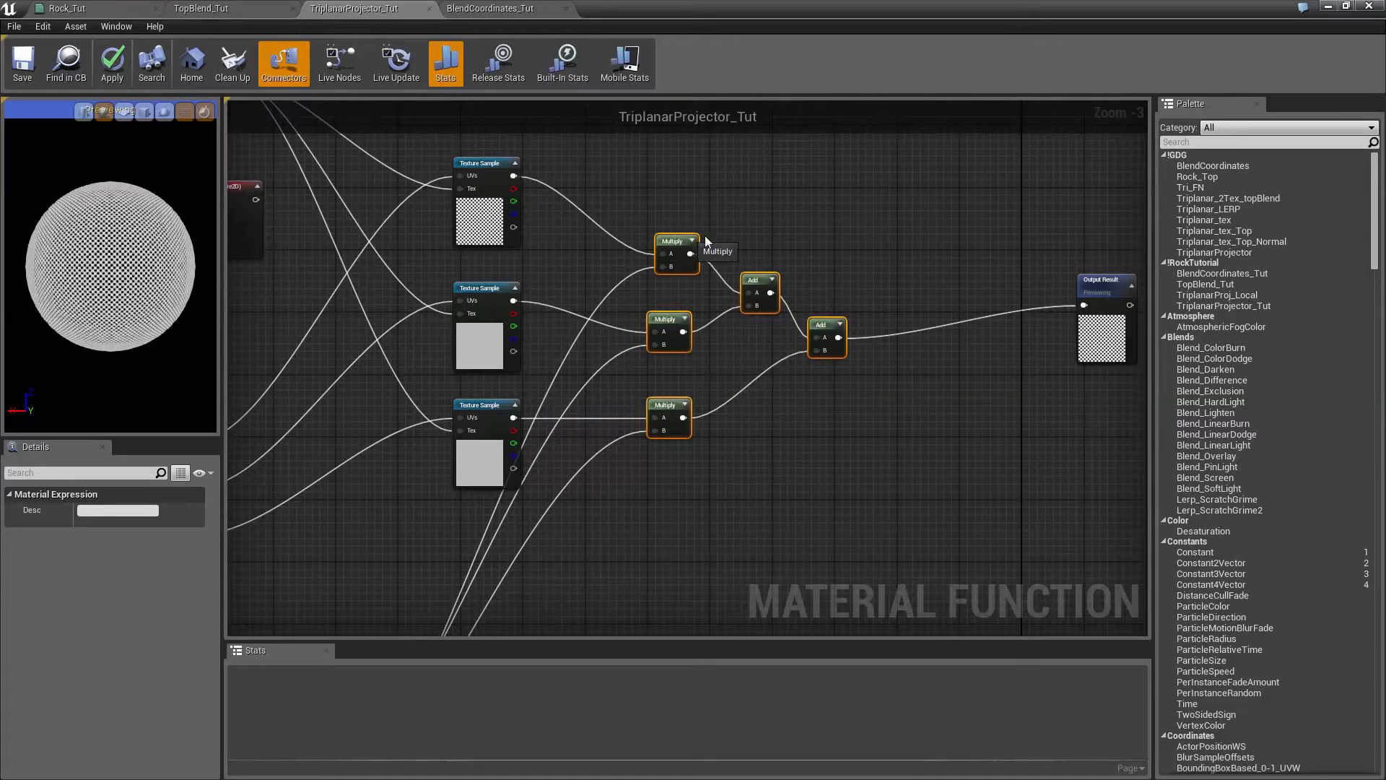
pyautogui.moveTo(706, 241); pyautogui.dragTo(882, 248)
# - Add a StaticSwitch node between the uppermost texture sample and its Multiply node
pyautogui.moveTo(669, 416); pyautogui.dragTo(866, 313, button='right')
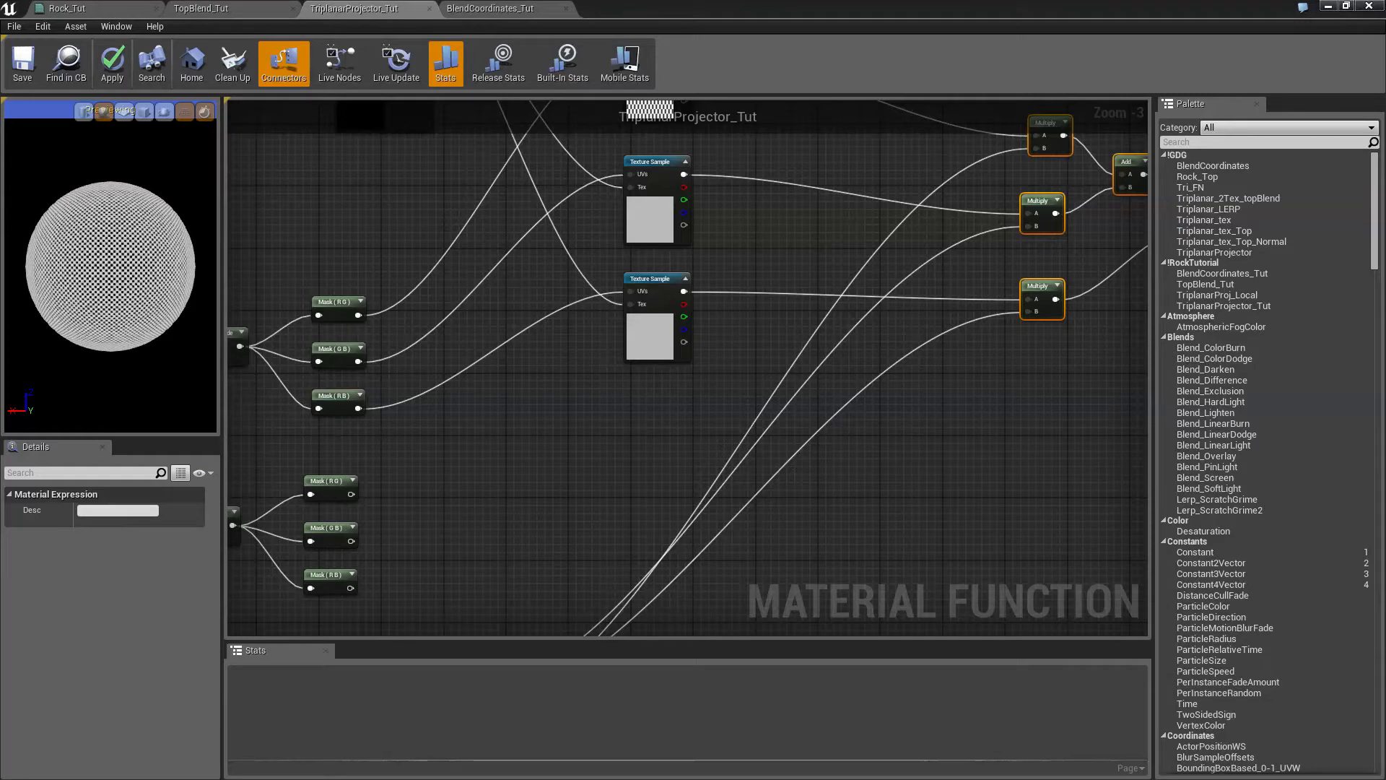
pyautogui.moveTo(823, 313); pyautogui.dragTo(888, 510, button='right')
pyautogui.rightClick(921, 292)
pyautogui.click(906, 278)
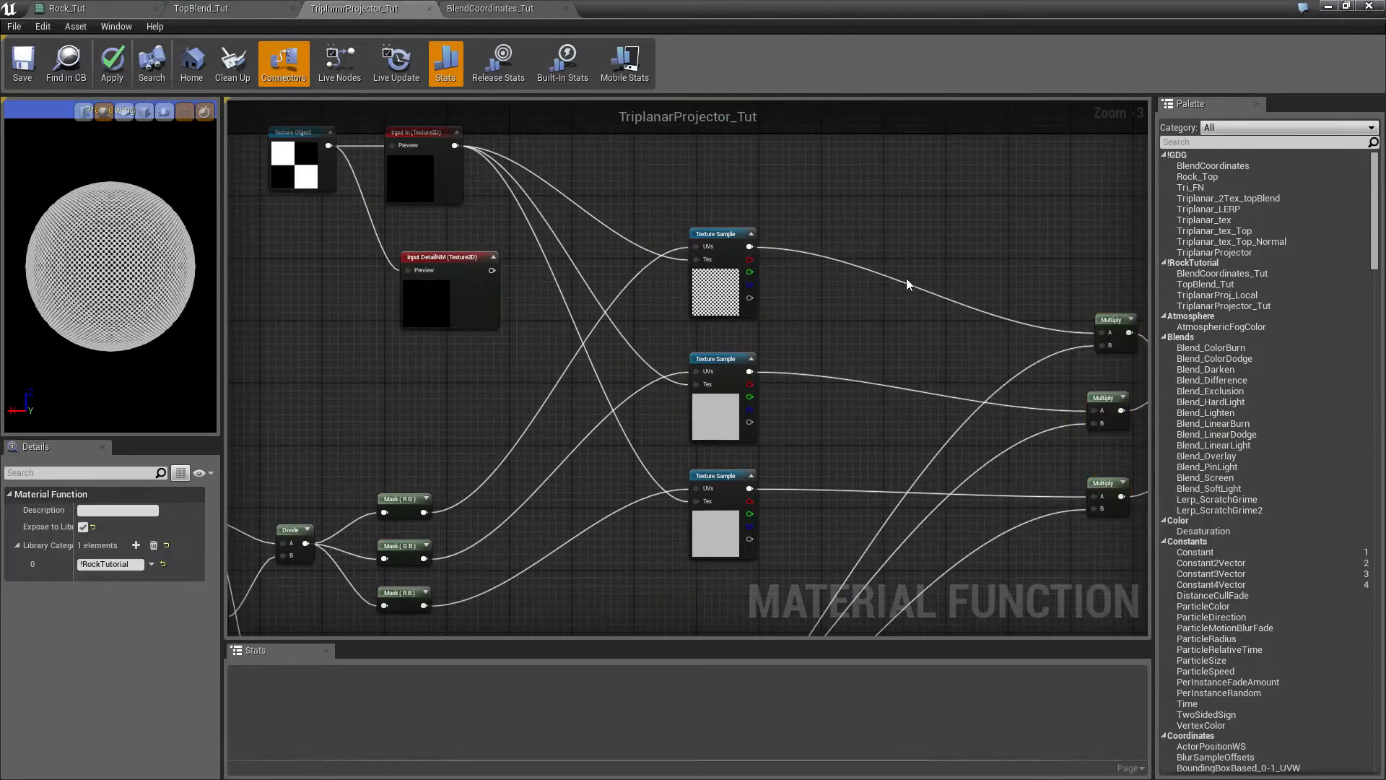
pyautogui.rightClick(907, 279)
pyautogui.write('sw')
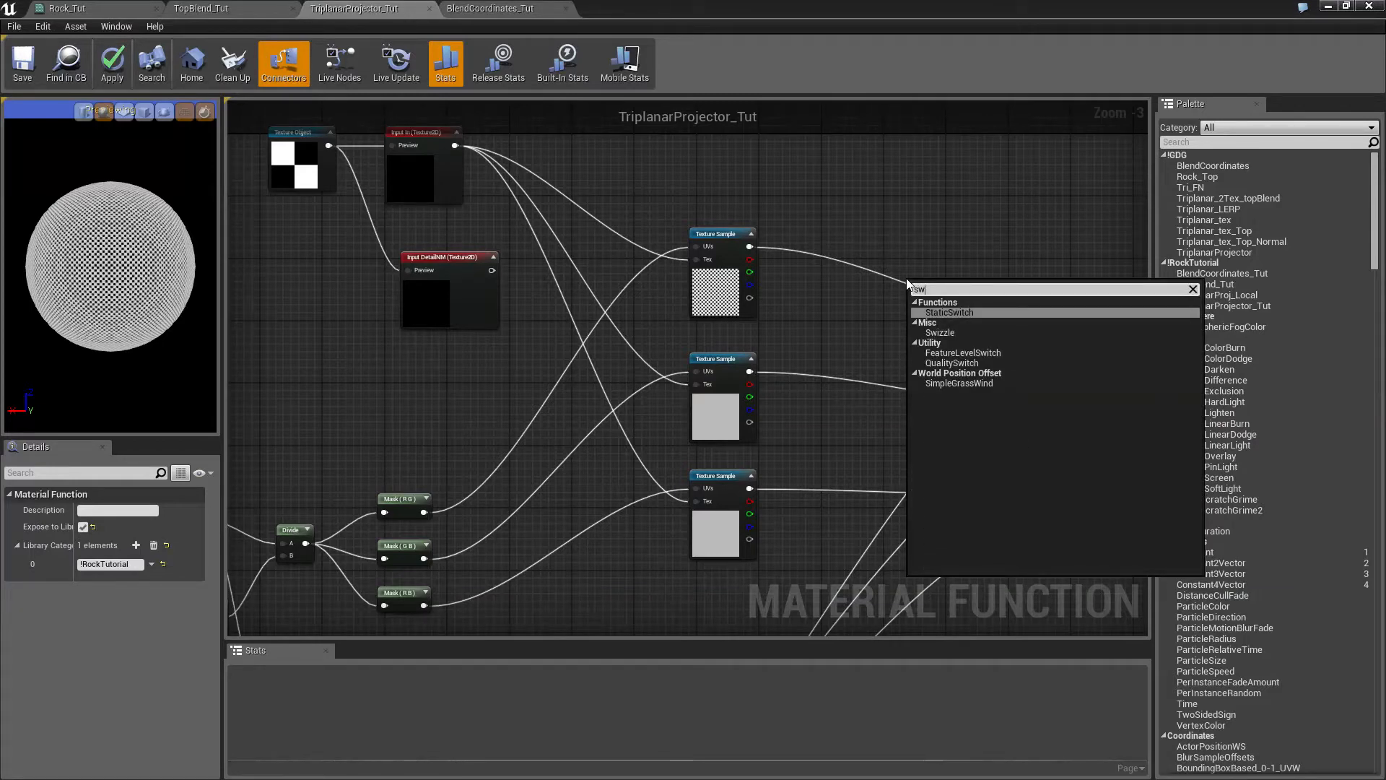
pyautogui.press('Return')
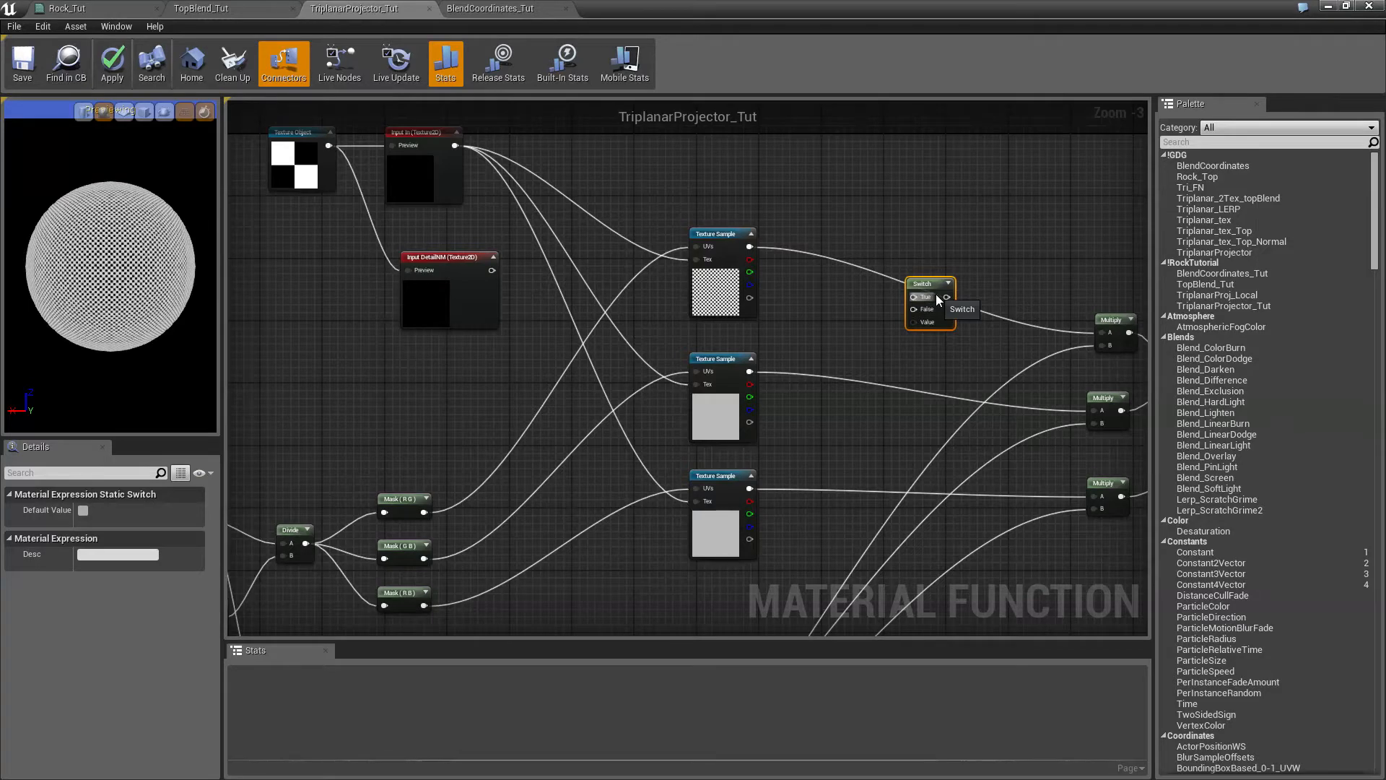
# - Duplicate the Switch node twice and place the copies below it, in line with the other two texture samples
pyautogui.hotkey('ctrl', 'w')
pyautogui.moveTo(964, 306); pyautogui.dragTo(937, 514)
pyautogui.hotkey('ctrl', 'w')
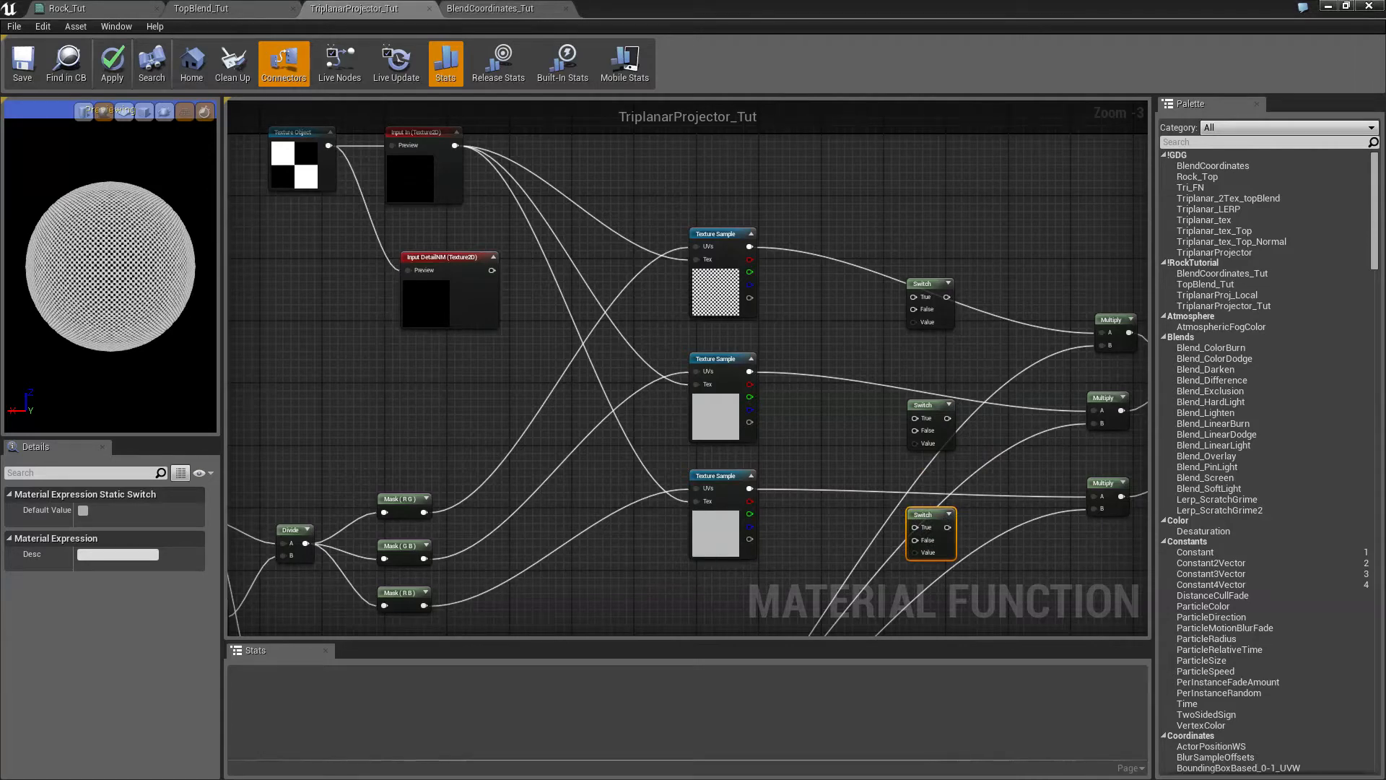
# - Route the upper and middle texture samples through their Switch nodes' False inputs into A of the matching Multiply nodes
pyautogui.moveTo(911, 365); pyautogui.dragTo(811, 322, button='right')
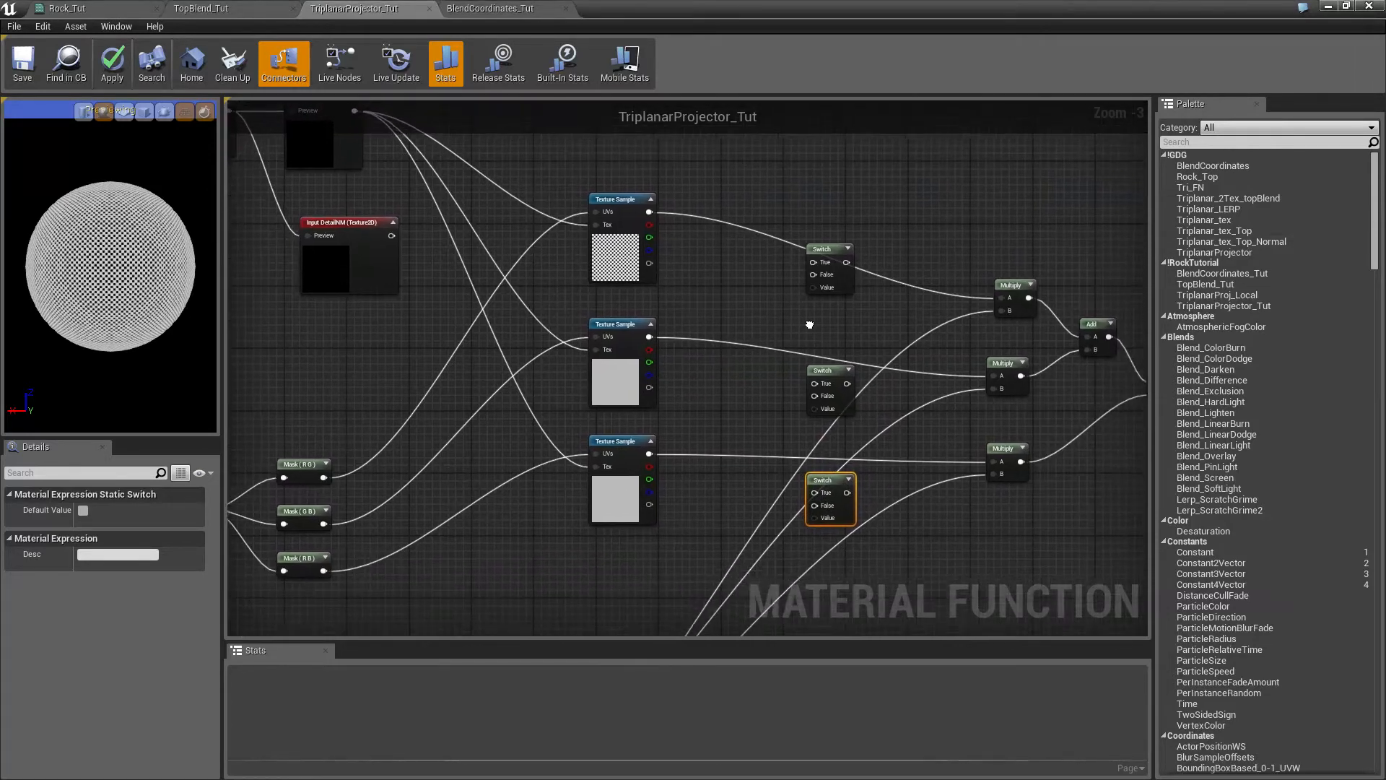
pyautogui.moveTo(650, 210); pyautogui.dragTo(997, 296)
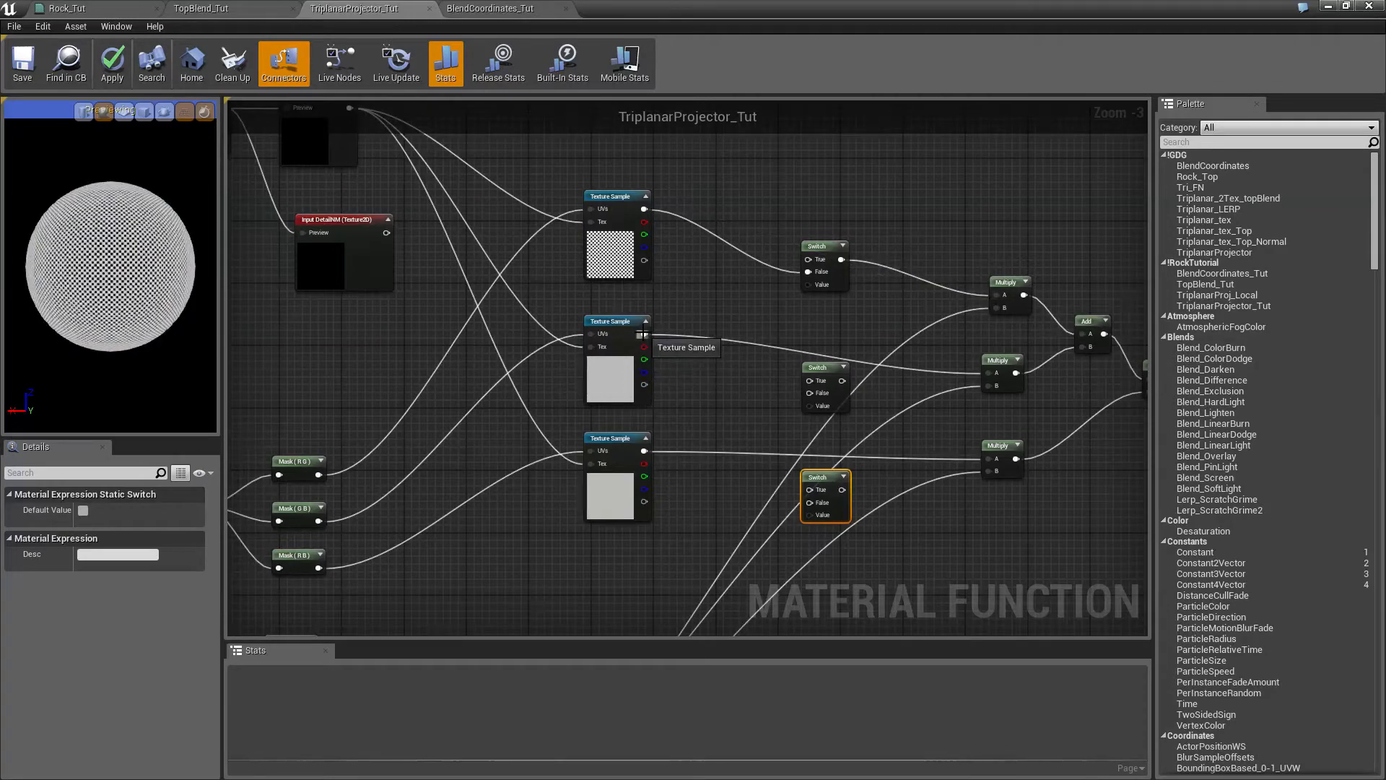
pyautogui.moveTo(644, 333); pyautogui.dragTo(809, 396)
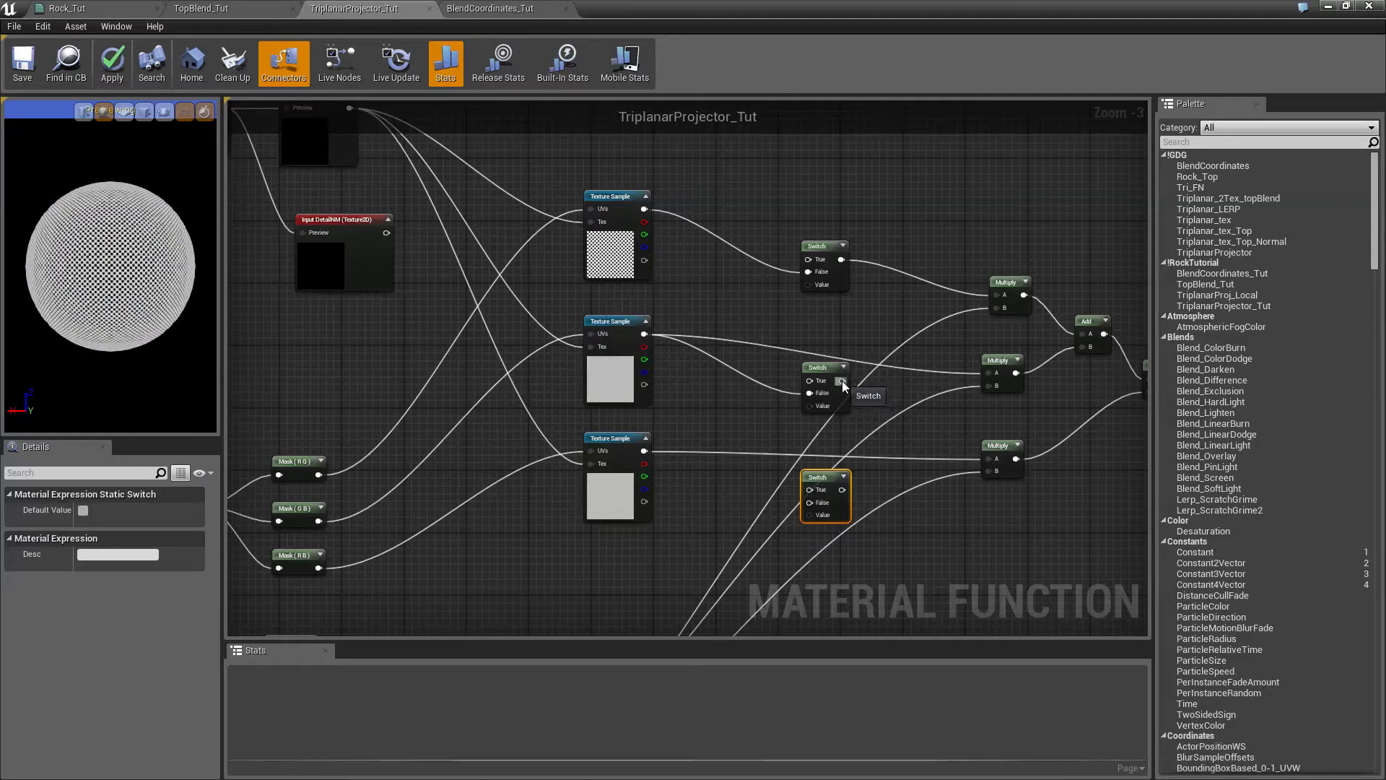
pyautogui.moveTo(842, 381); pyautogui.dragTo(989, 375)
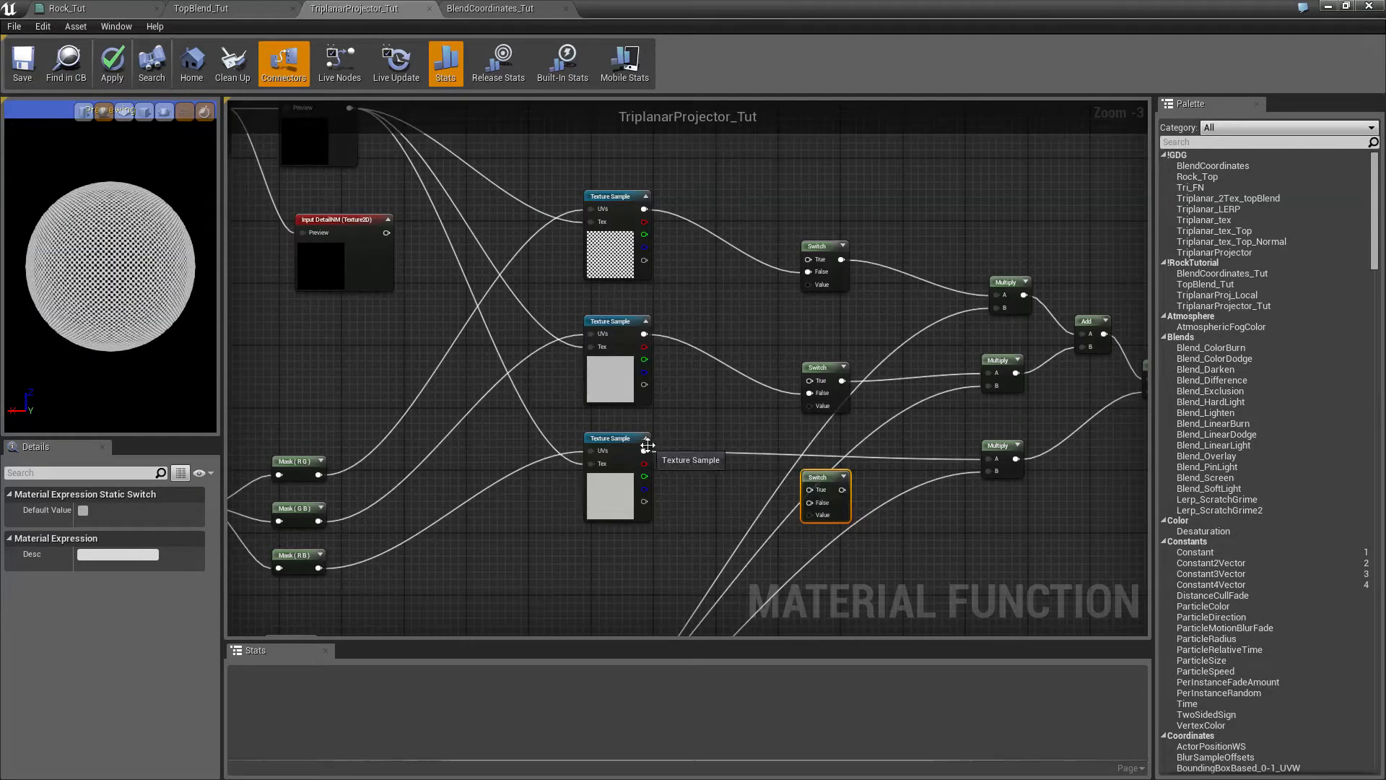
pyautogui.moveTo(644, 452); pyautogui.dragTo(809, 488)
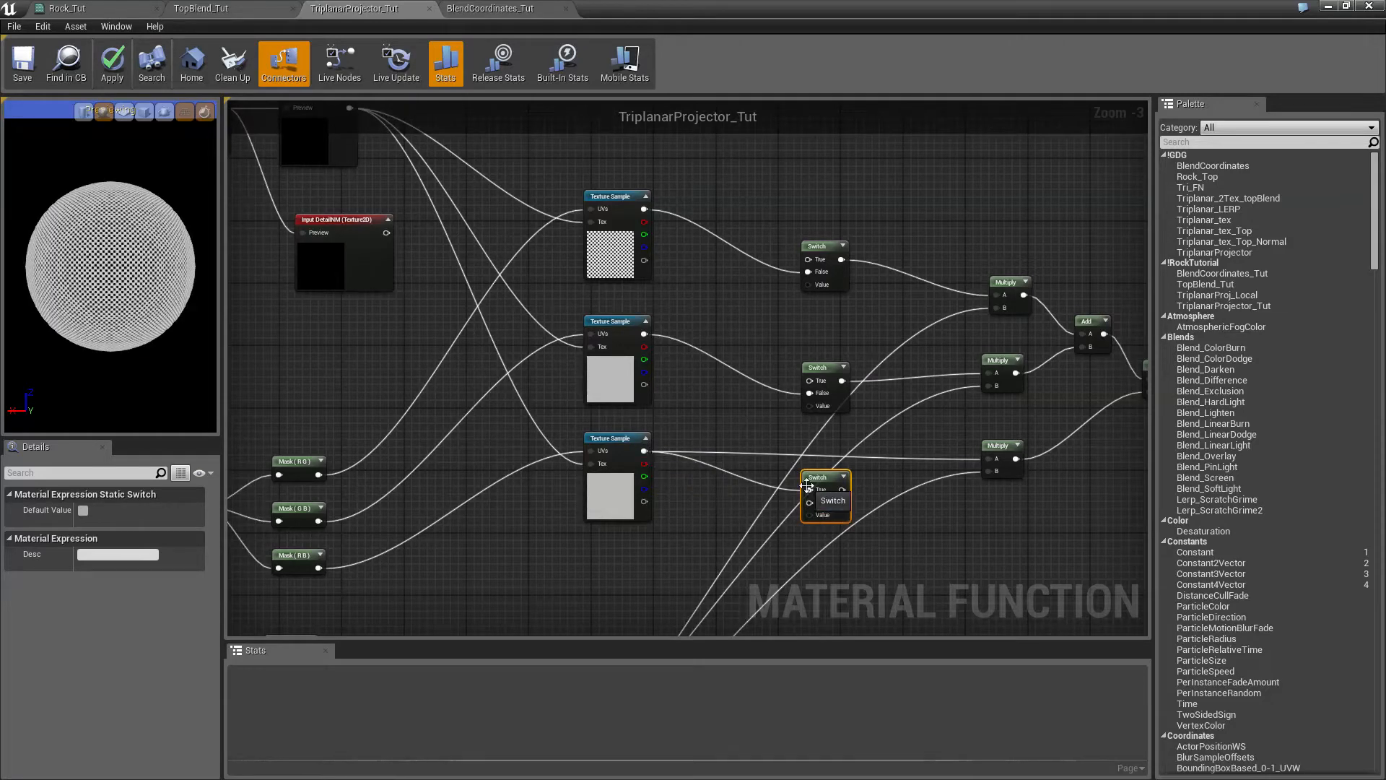
pyautogui.rightClick(806, 486)
pyautogui.click(813, 474)
pyautogui.rightClick(805, 492)
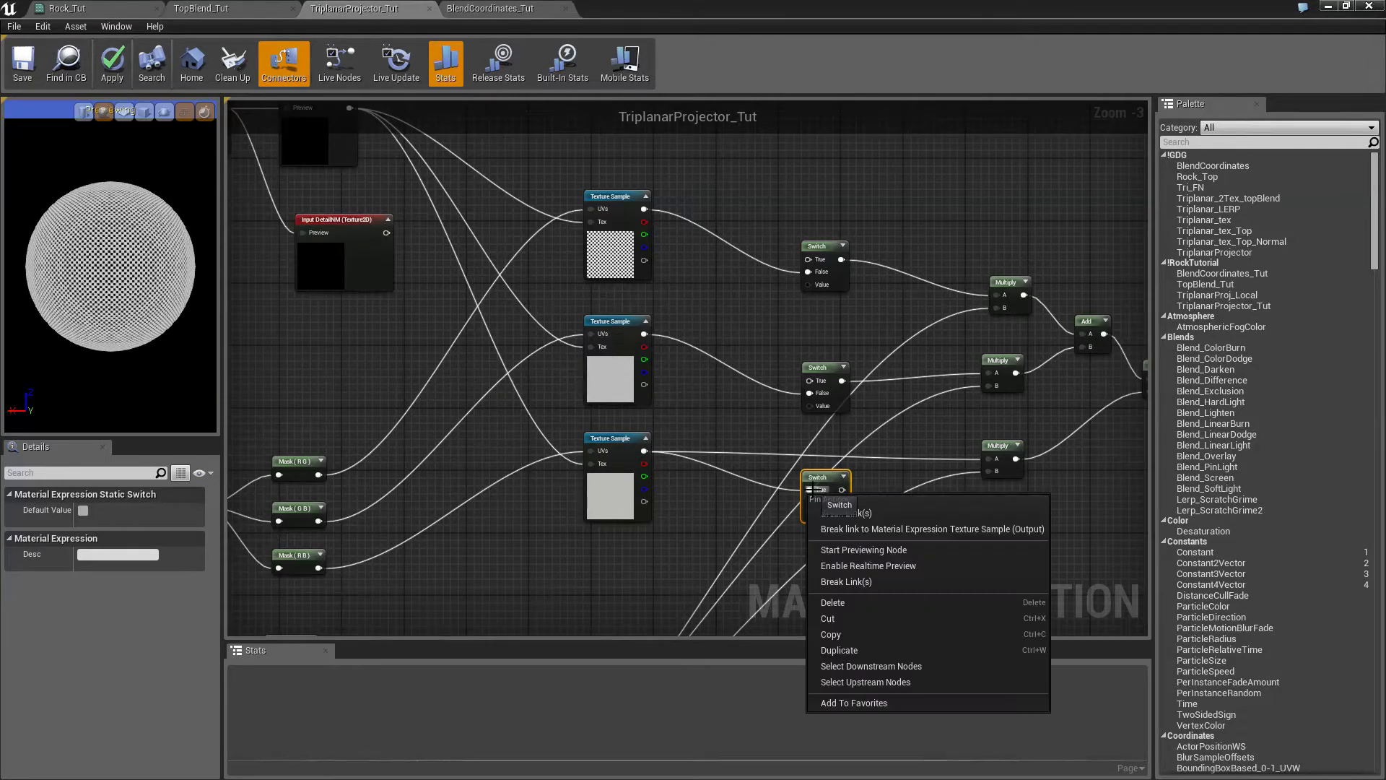
pyautogui.click(833, 513)
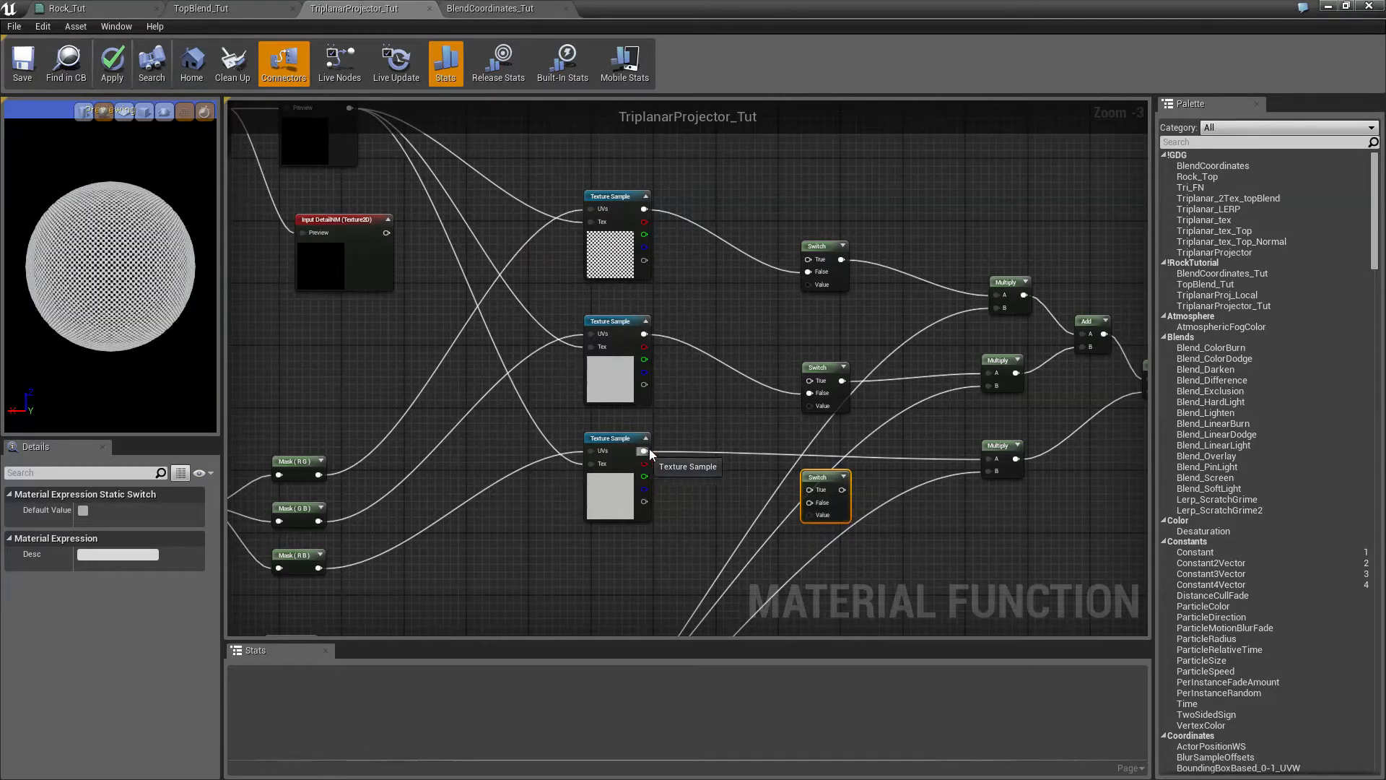
# - Route the lowest texture sample through its Switch node's False input into A of the lowest Multiply node
pyautogui.moveTo(644, 450); pyautogui.dragTo(809, 504)
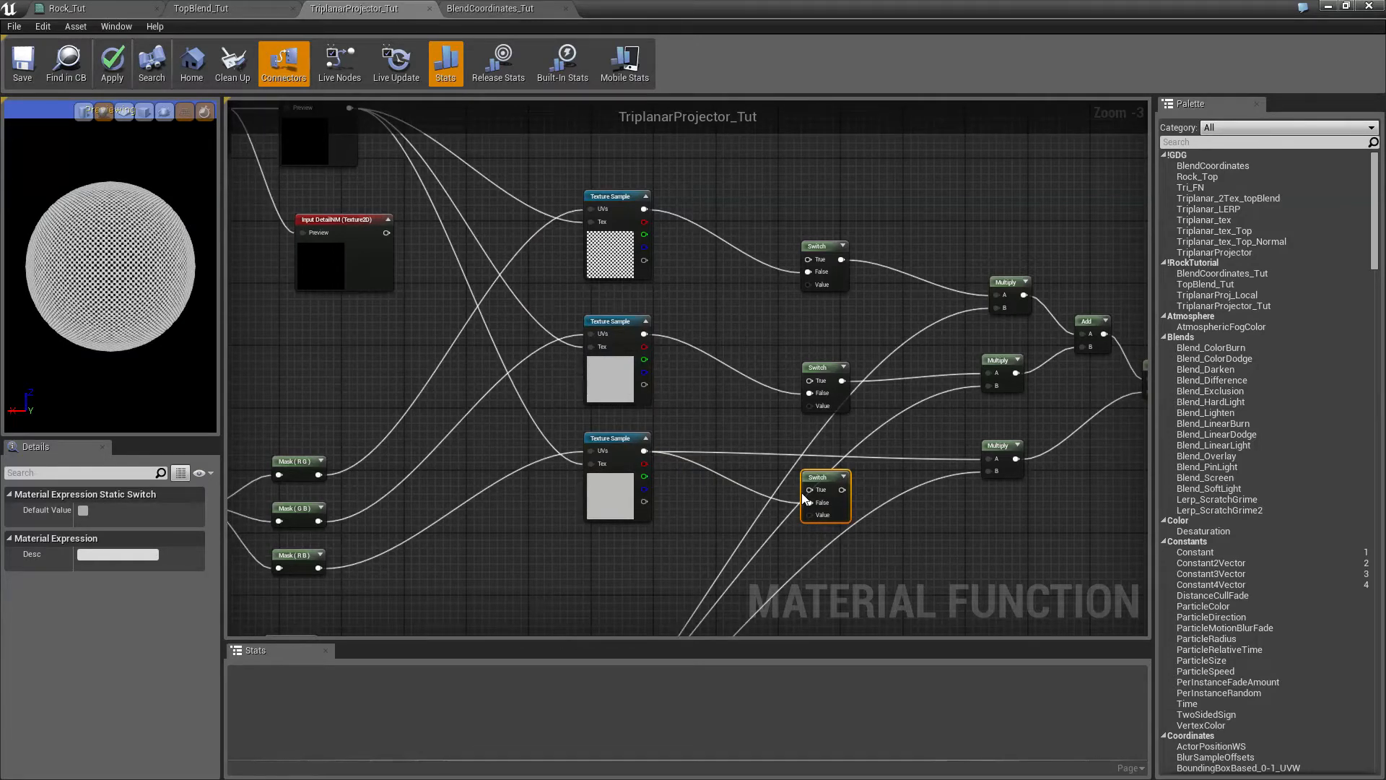
pyautogui.moveTo(842, 489); pyautogui.dragTo(991, 460)
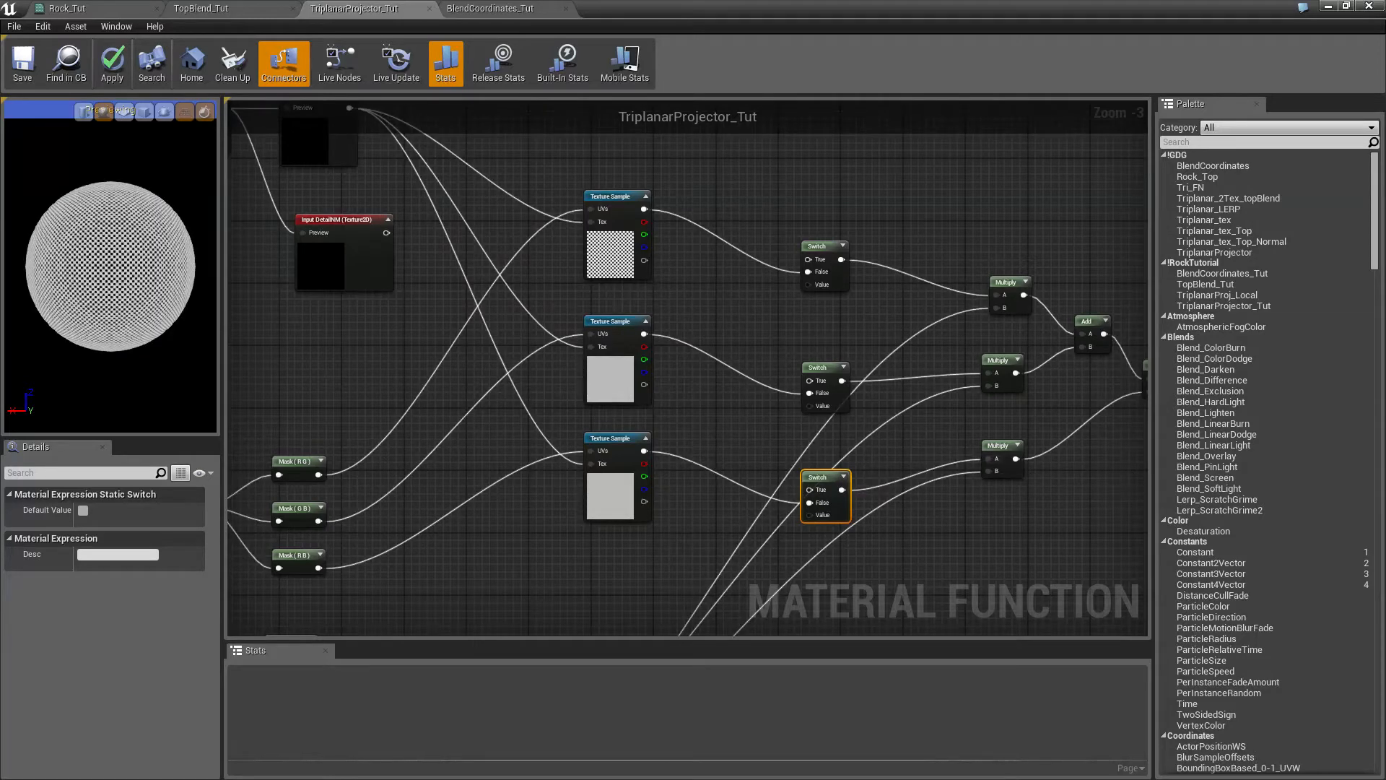
# - Connect the UseDetailNM static bool input to the Value input of all three Switch nodes
pyautogui.moveTo(826, 312); pyautogui.dragTo(824, 268, button='right')
pyautogui.moveTo(806, 241); pyautogui.dragTo(706, 294)
pyautogui.click(820, 349)
pyautogui.moveTo(759, 322); pyautogui.dragTo(697, 525, button='right')
pyautogui.moveTo(618, 496); pyautogui.dragTo(648, 384)
pyautogui.moveTo(746, 363); pyautogui.dragTo(748, 580)
pyautogui.moveTo(679, 537); pyautogui.dragTo(746, 366, button='right')
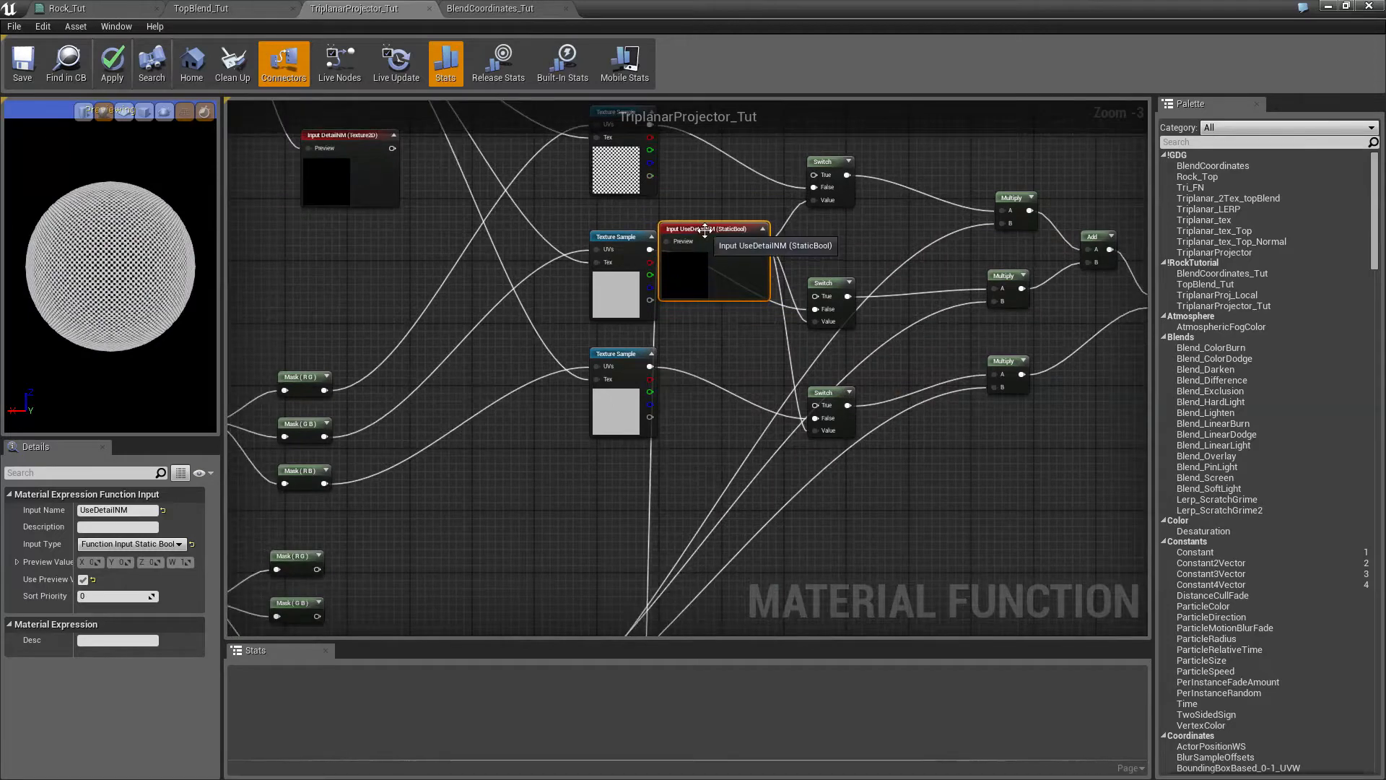
# - Move the UseDetailNM input and its Static Bool node down beside the BlendCoordinates_Tut node
pyautogui.moveTo(704, 229); pyautogui.dragTo(746, 645)
pyautogui.moveTo(735, 488); pyautogui.dragTo(839, 241, button='right')
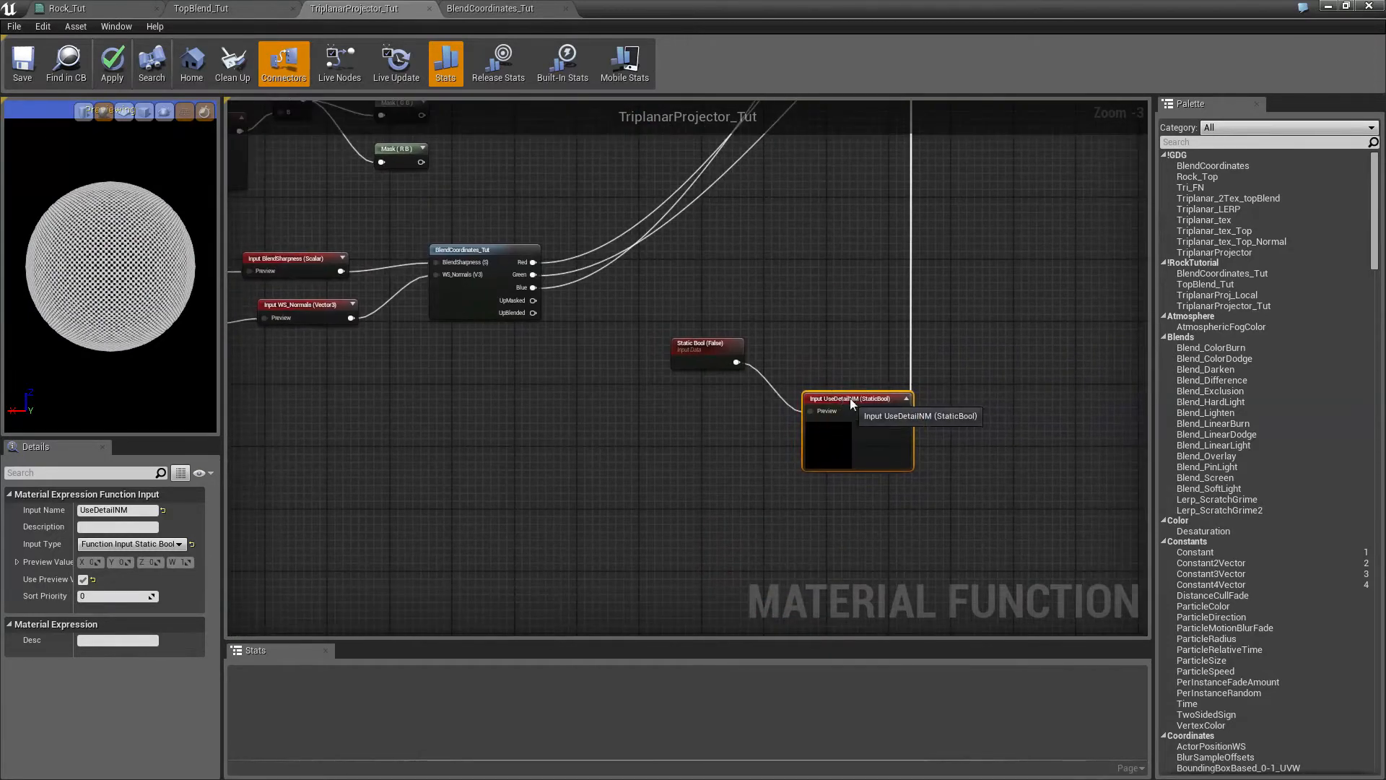
pyautogui.moveTo(851, 397); pyautogui.dragTo(805, 336)
pyautogui.moveTo(713, 348); pyautogui.dragTo(618, 348)
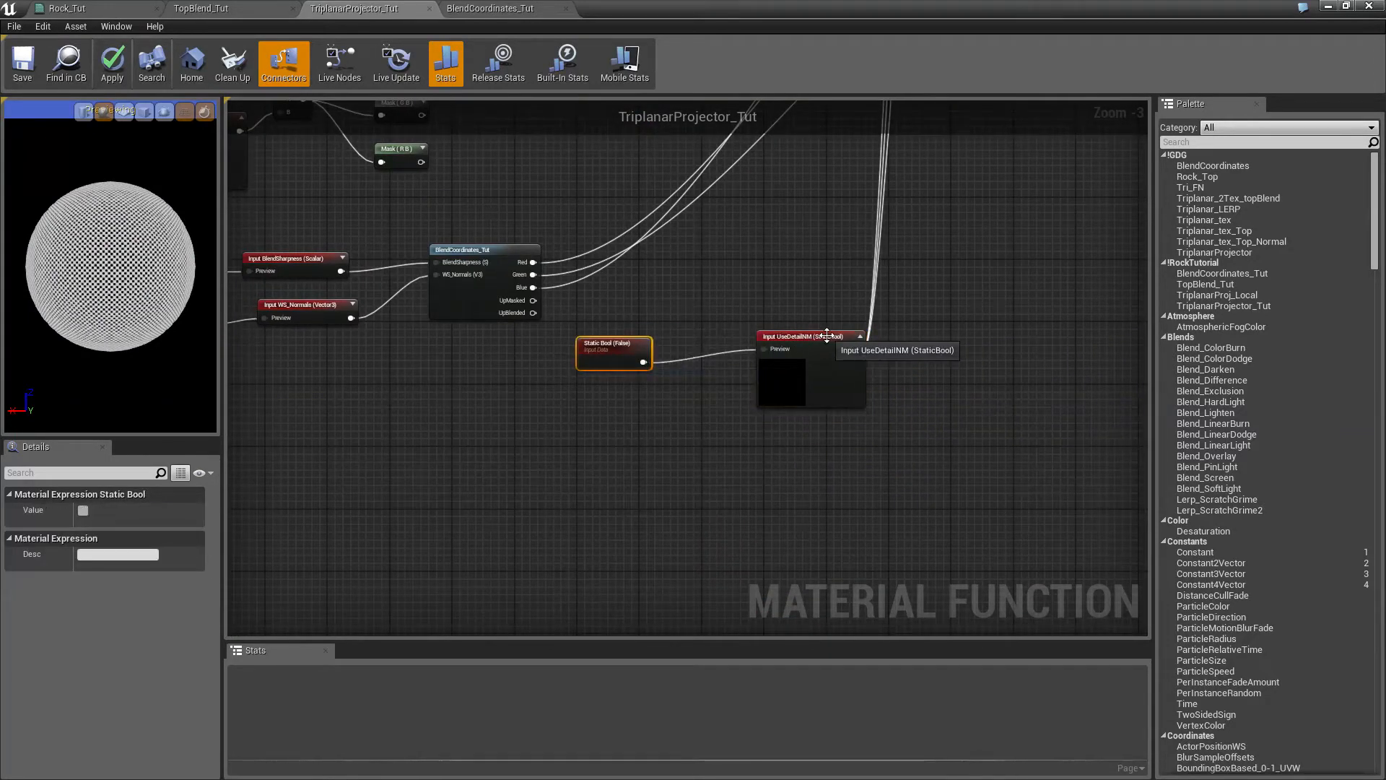
pyautogui.moveTo(826, 337); pyautogui.dragTo(740, 319)
# - Duplicate the three Texture Sample nodes to create a second set for the DetailNM texture
pyautogui.moveTo(748, 264); pyautogui.dragTo(906, 636, button='right')
pyautogui.moveTo(846, 445); pyautogui.dragTo(834, 610, button='right')
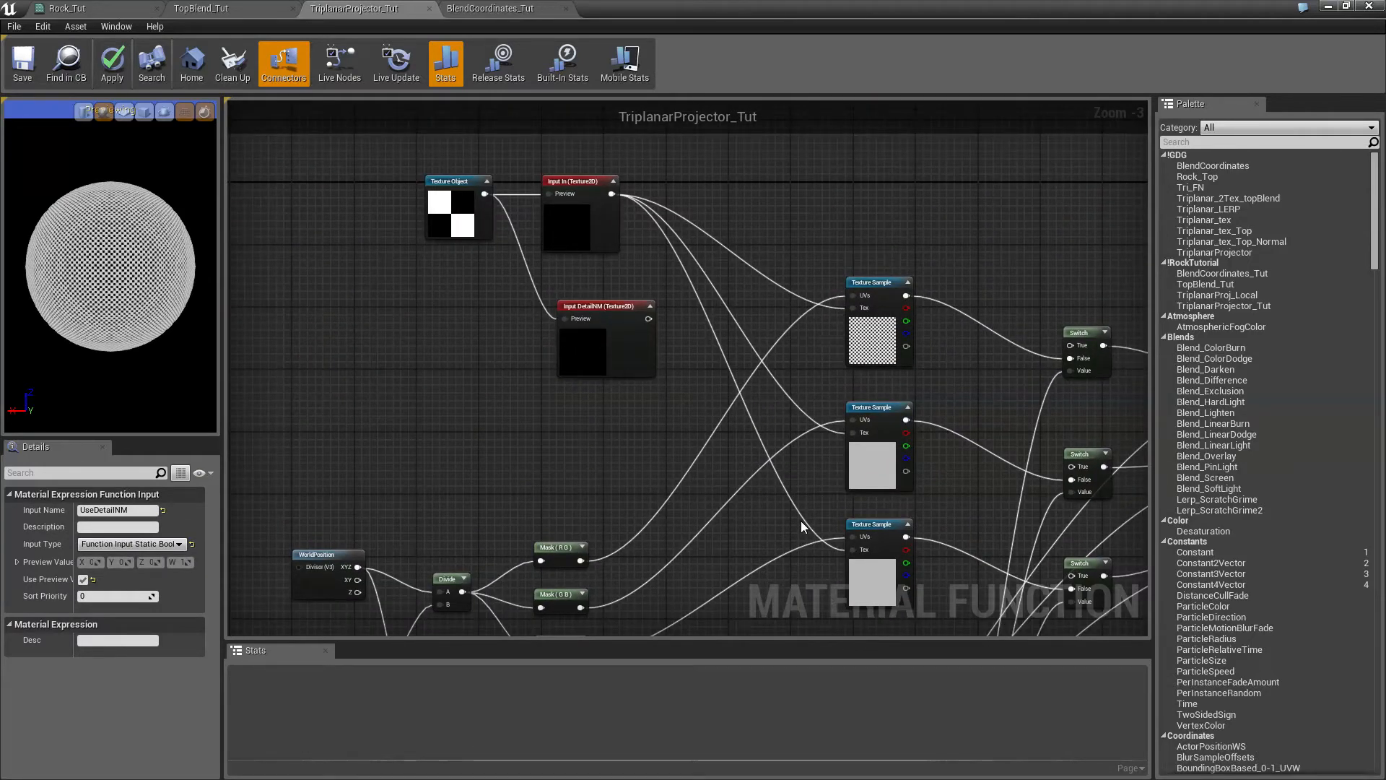
pyautogui.moveTo(677, 304); pyautogui.dragTo(852, 295, button='right')
pyautogui.click(770, 288)
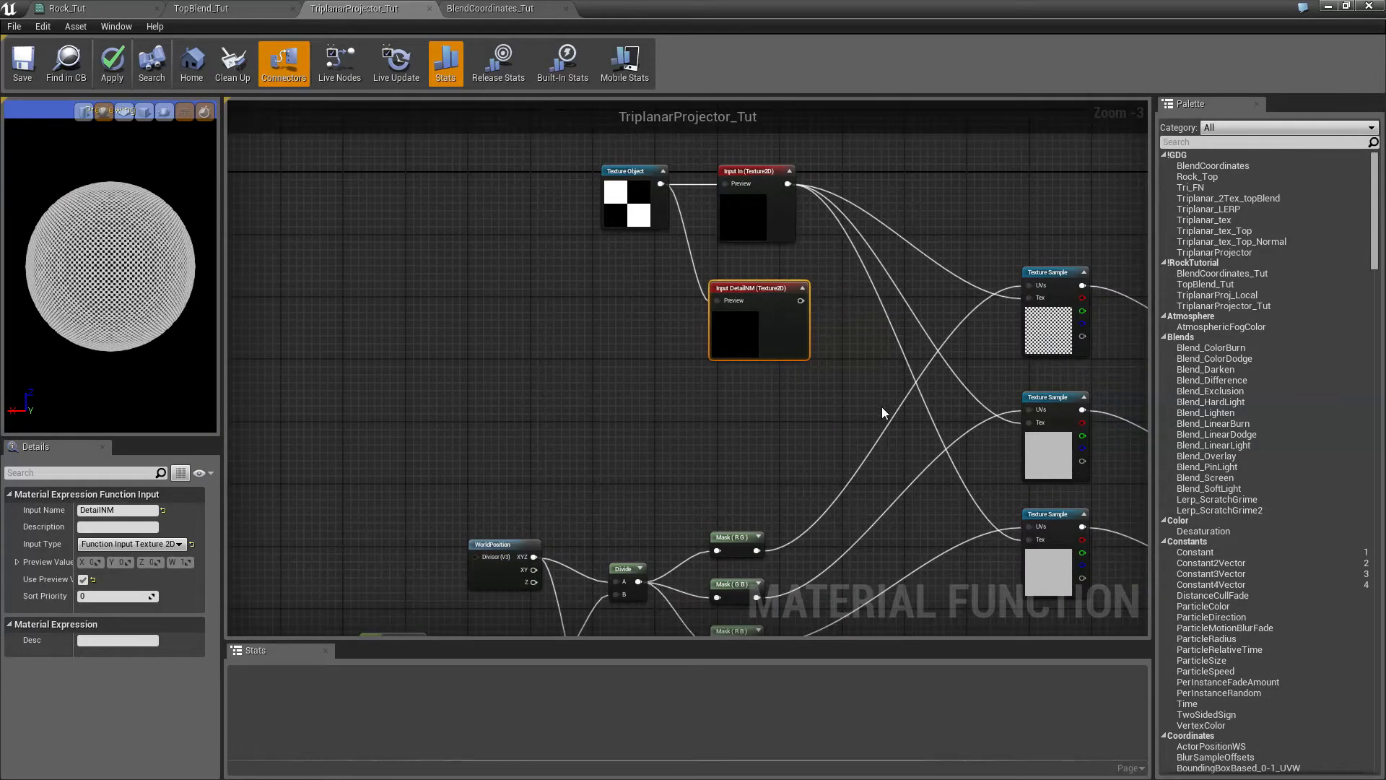
pyautogui.moveTo(882, 406); pyautogui.dragTo(628, 370, button='right')
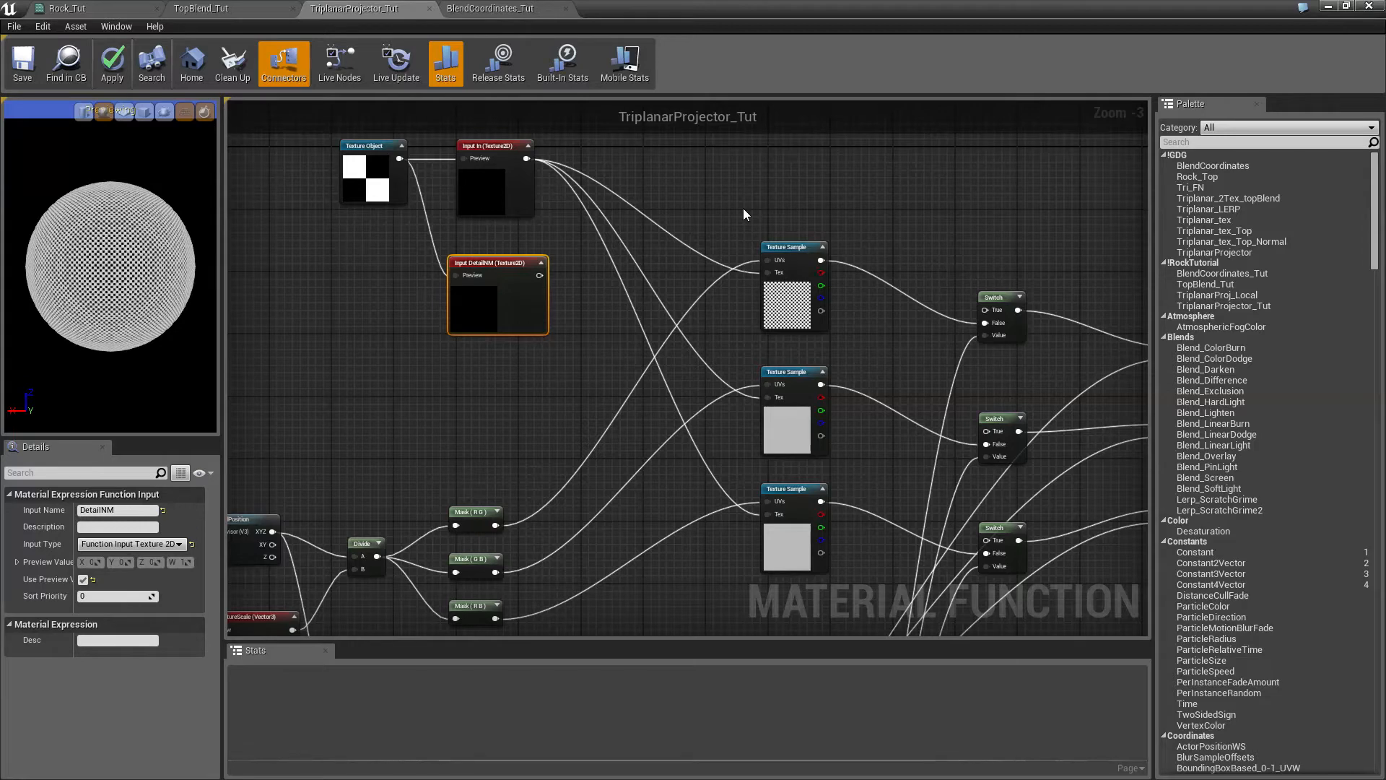
pyautogui.moveTo(725, 225); pyautogui.dragTo(874, 586)
pyautogui.hotkey('ctrl', 'w')
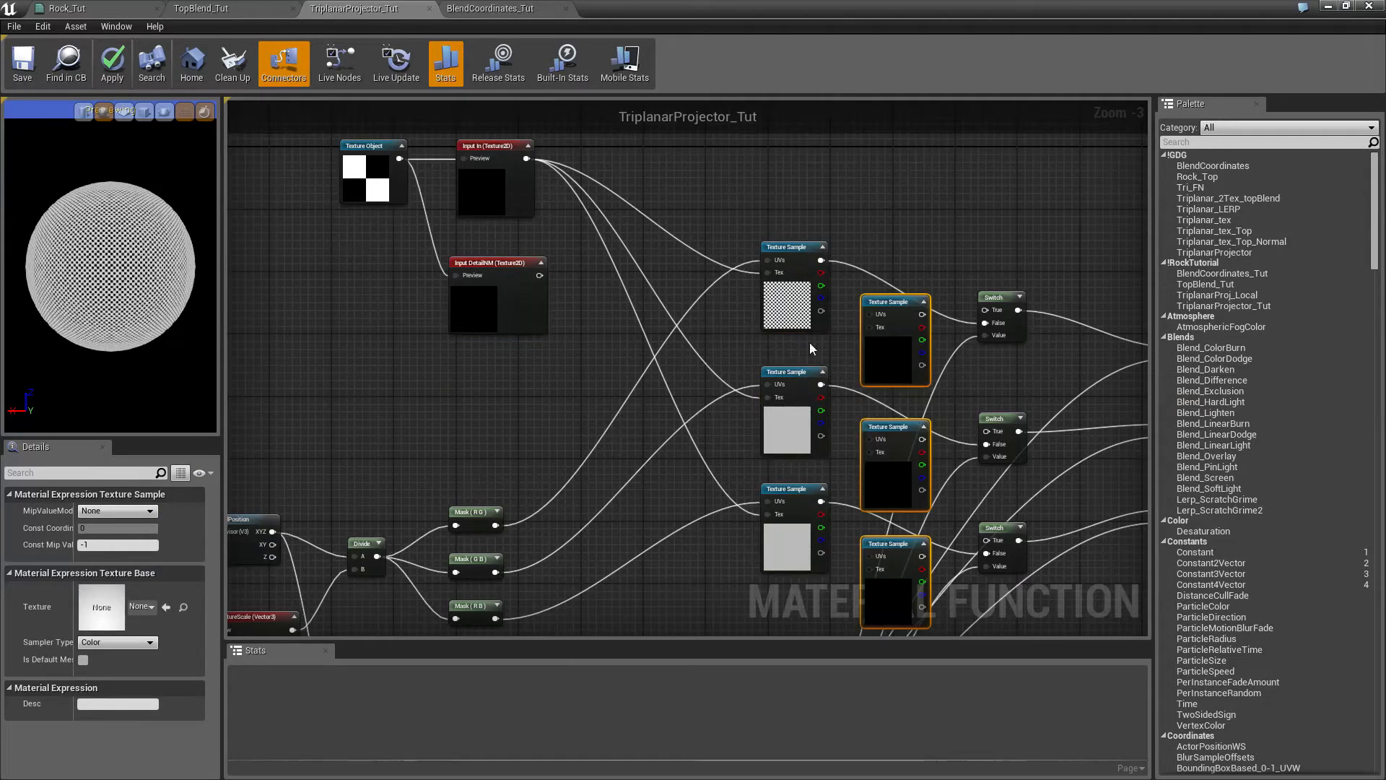
# - Connect the DetailNMScale branch's RG, GB and RB masks to the UVs of the upper, middle and lower duplicated texture samples
pyautogui.moveTo(820, 342); pyautogui.dragTo(784, 203, button='right')
pyautogui.moveTo(650, 482); pyautogui.dragTo(647, 394, button='right')
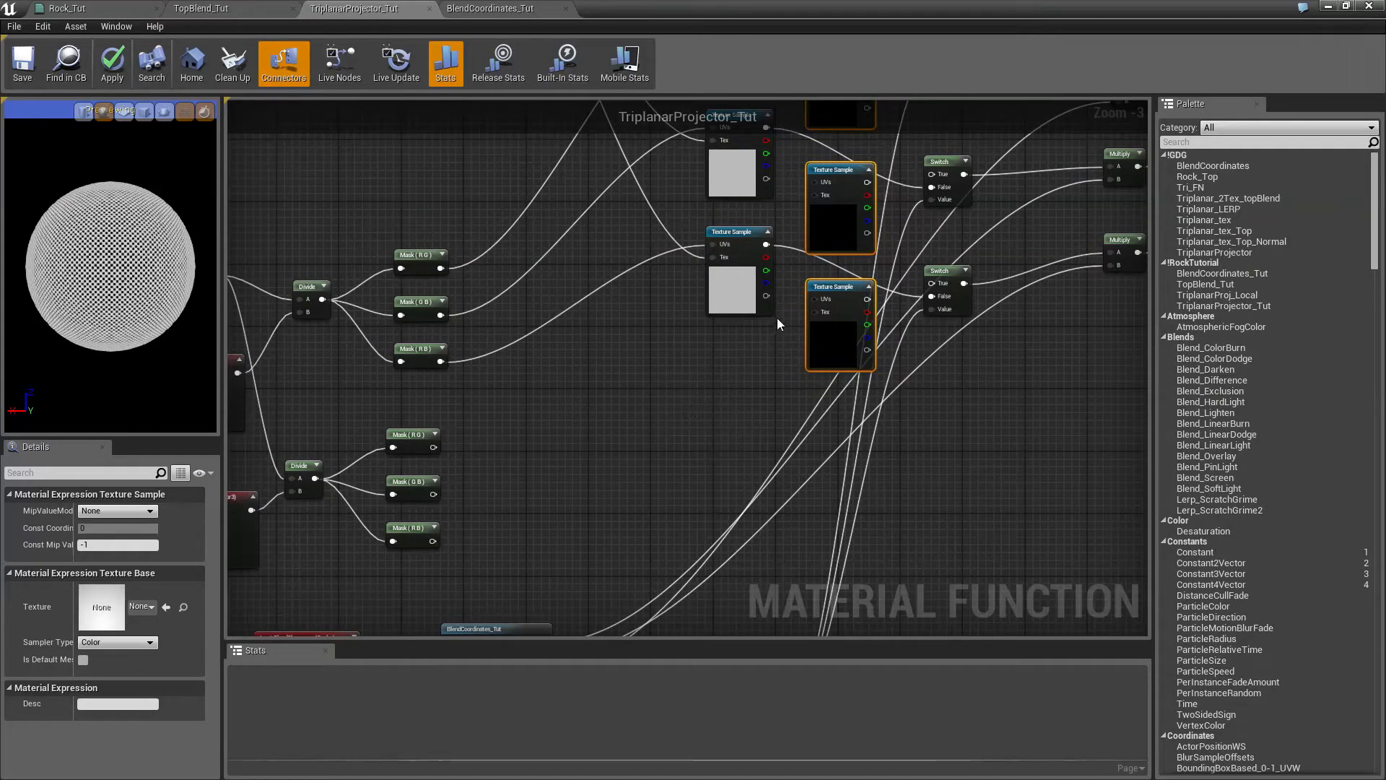
pyautogui.moveTo(603, 373); pyautogui.dragTo(734, 338, button='right')
pyautogui.moveTo(467, 383); pyautogui.dragTo(649, 331, button='right')
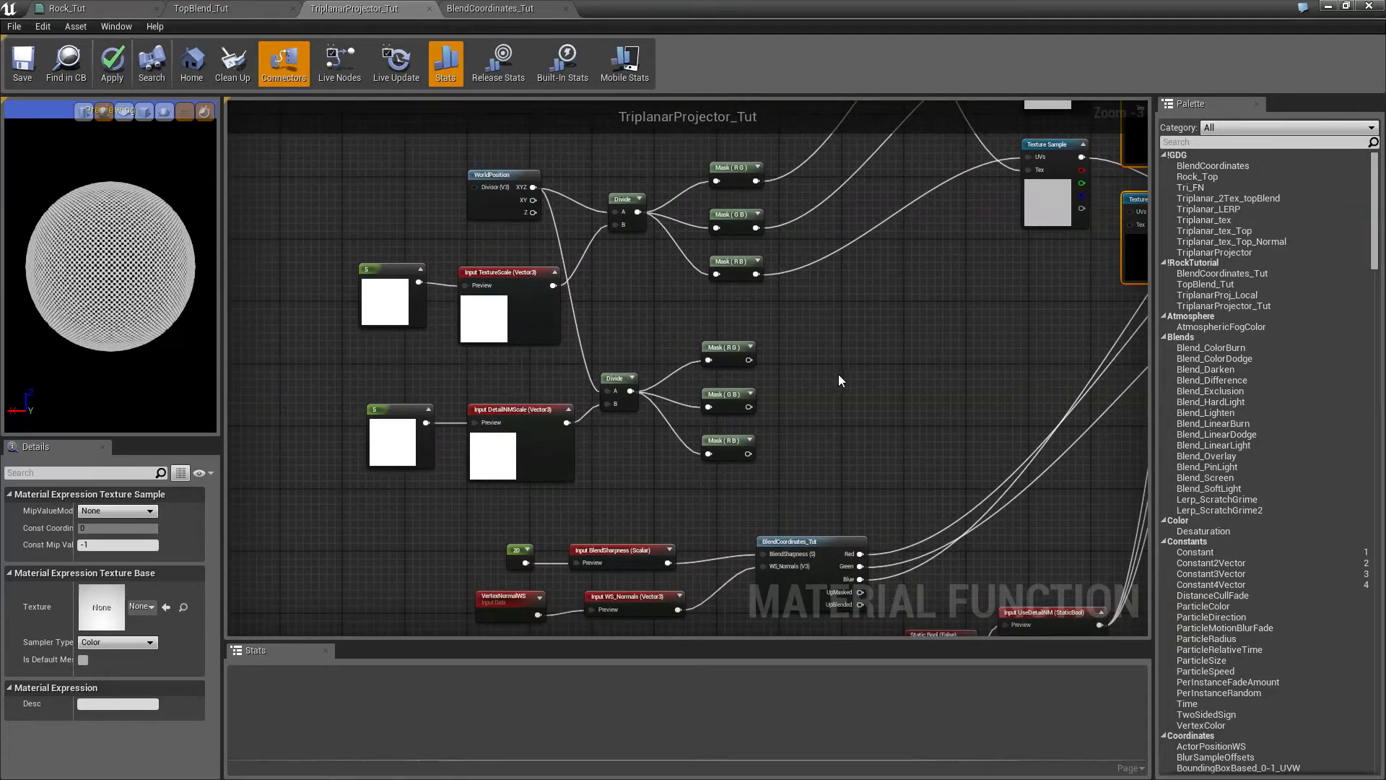
pyautogui.moveTo(987, 350); pyautogui.dragTo(778, 450, button='right')
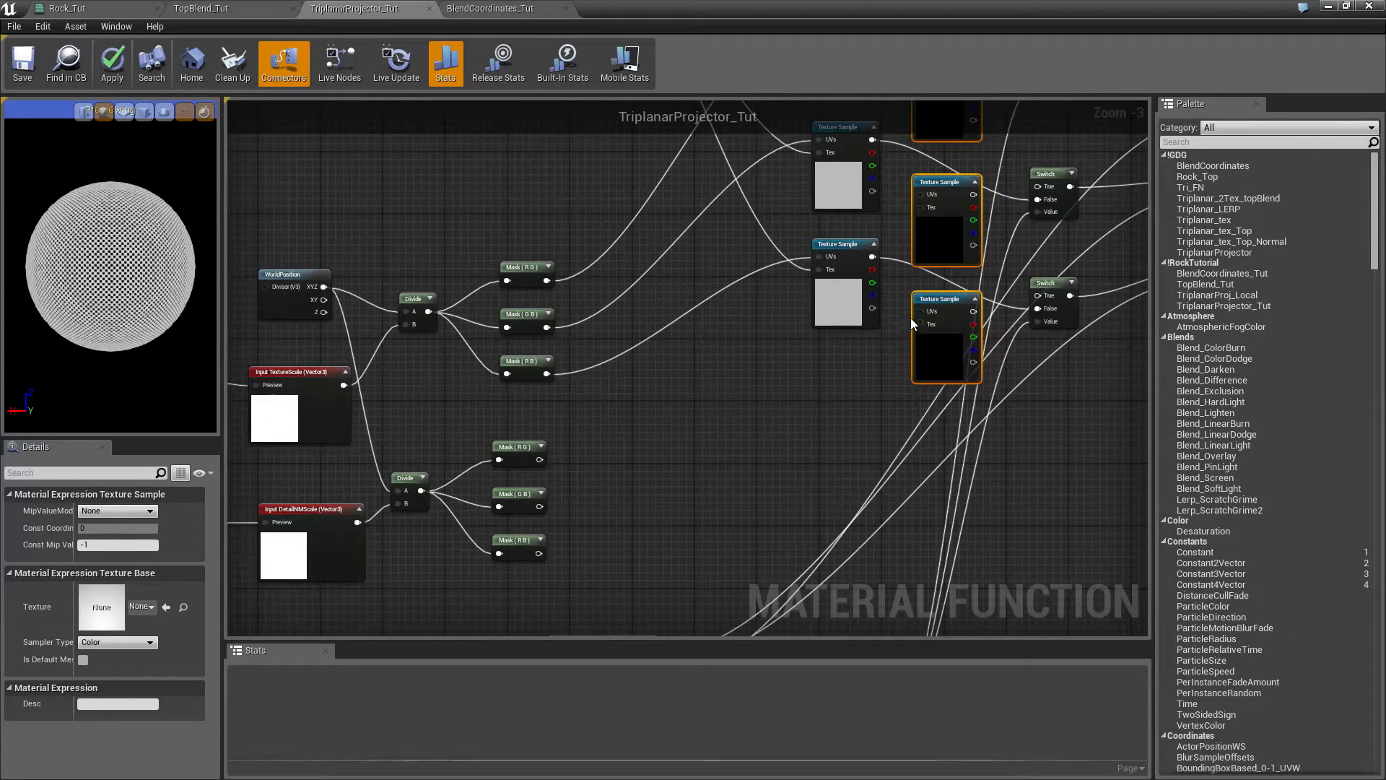
pyautogui.moveTo(924, 312); pyautogui.dragTo(540, 554)
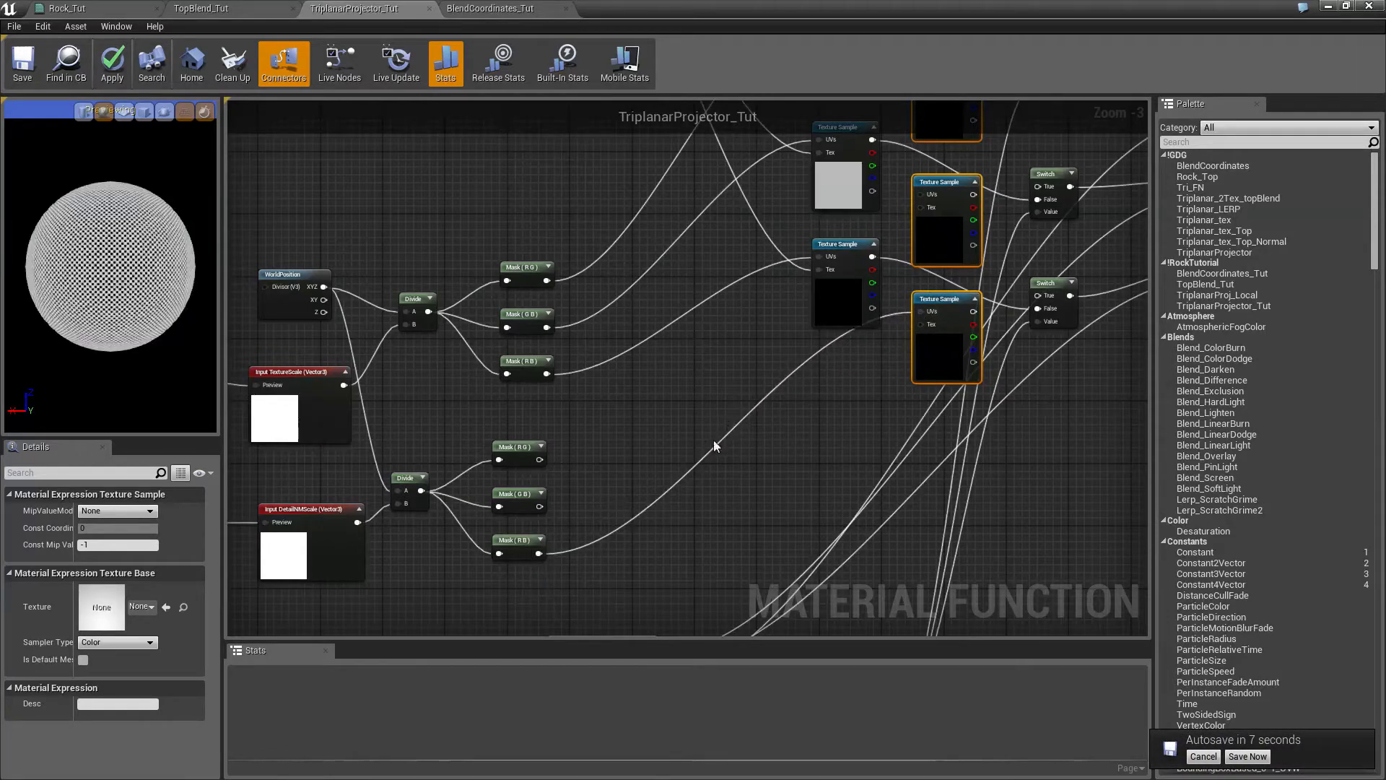
pyautogui.moveTo(716, 433); pyautogui.dragTo(644, 545, button='right')
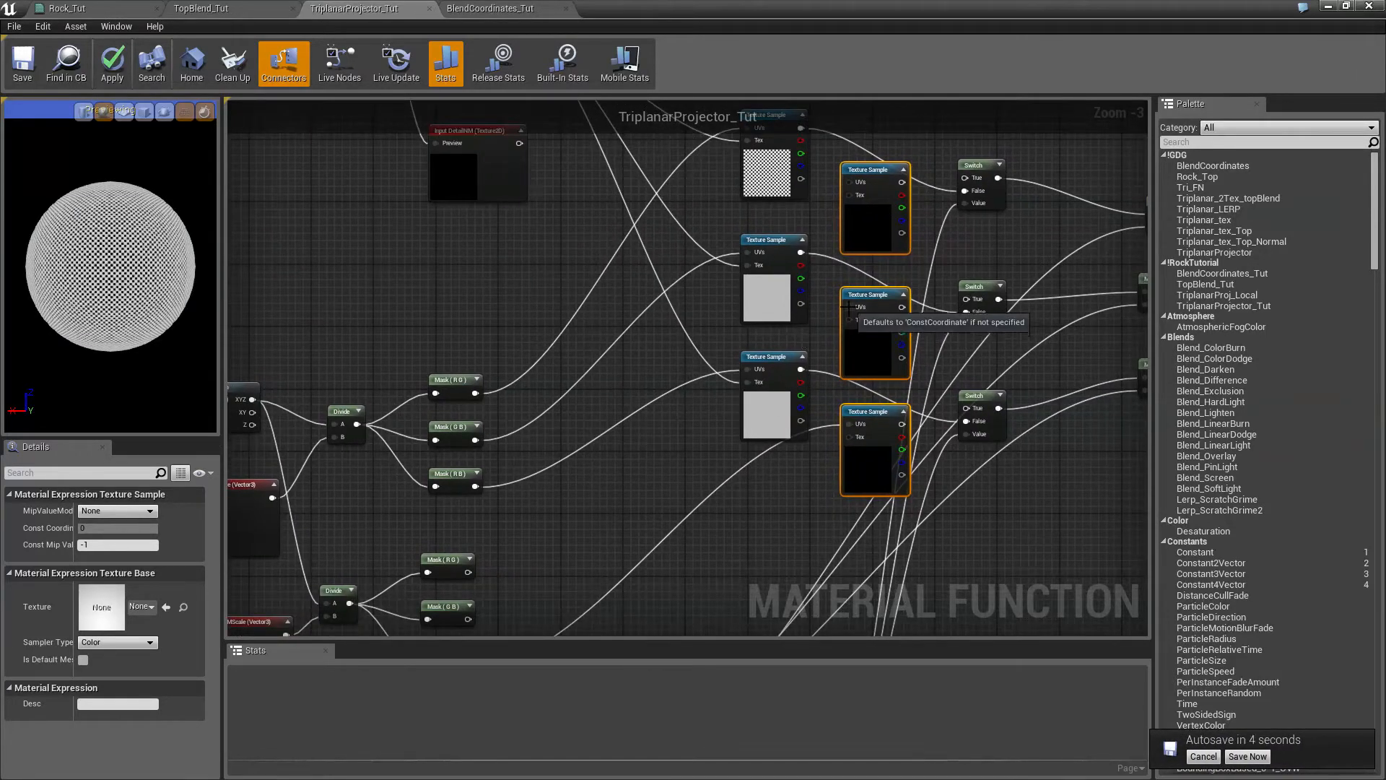
pyautogui.moveTo(849, 303); pyautogui.dragTo(469, 574)
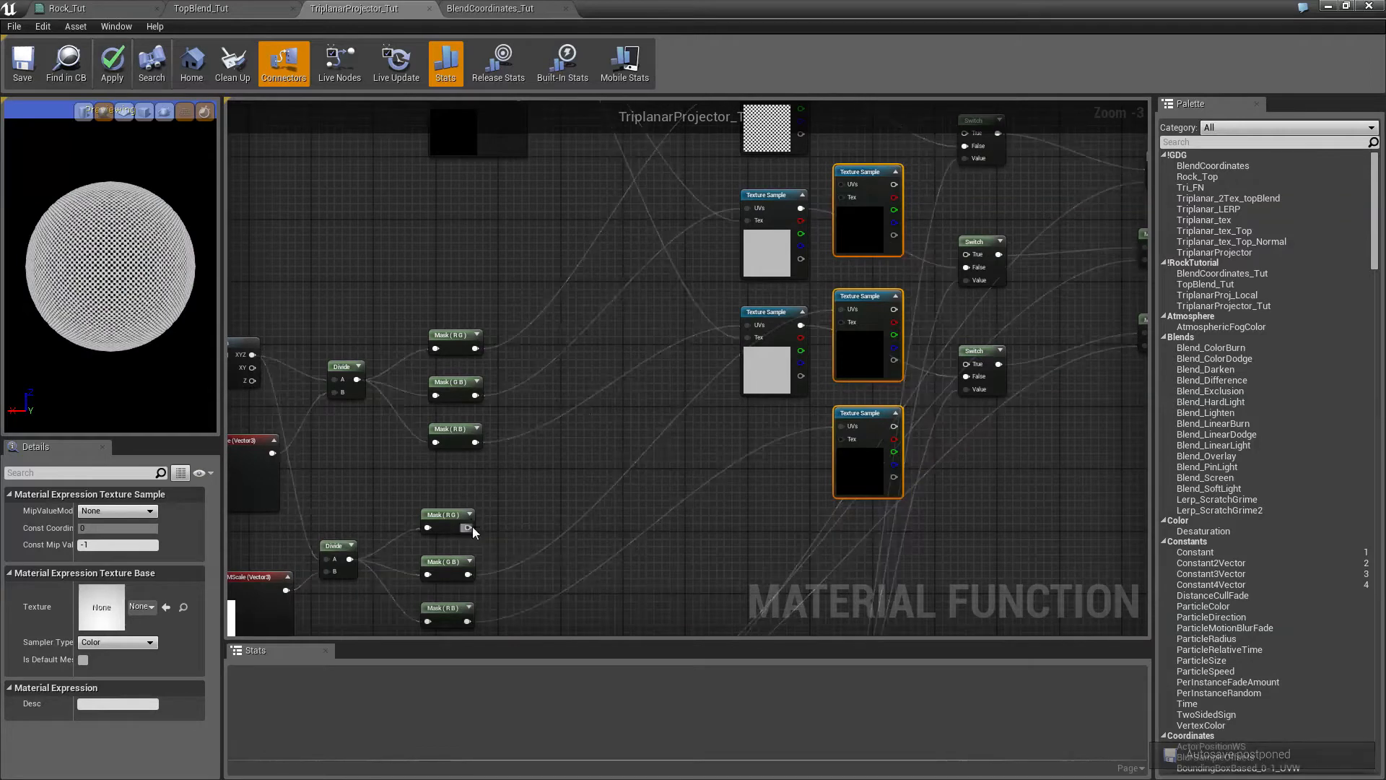
pyautogui.moveTo(472, 528); pyautogui.dragTo(843, 183)
# - Connect the DetailNM texture input to the Tex input of all three duplicated texture samples
pyautogui.moveTo(826, 253); pyautogui.dragTo(788, 411, button='right')
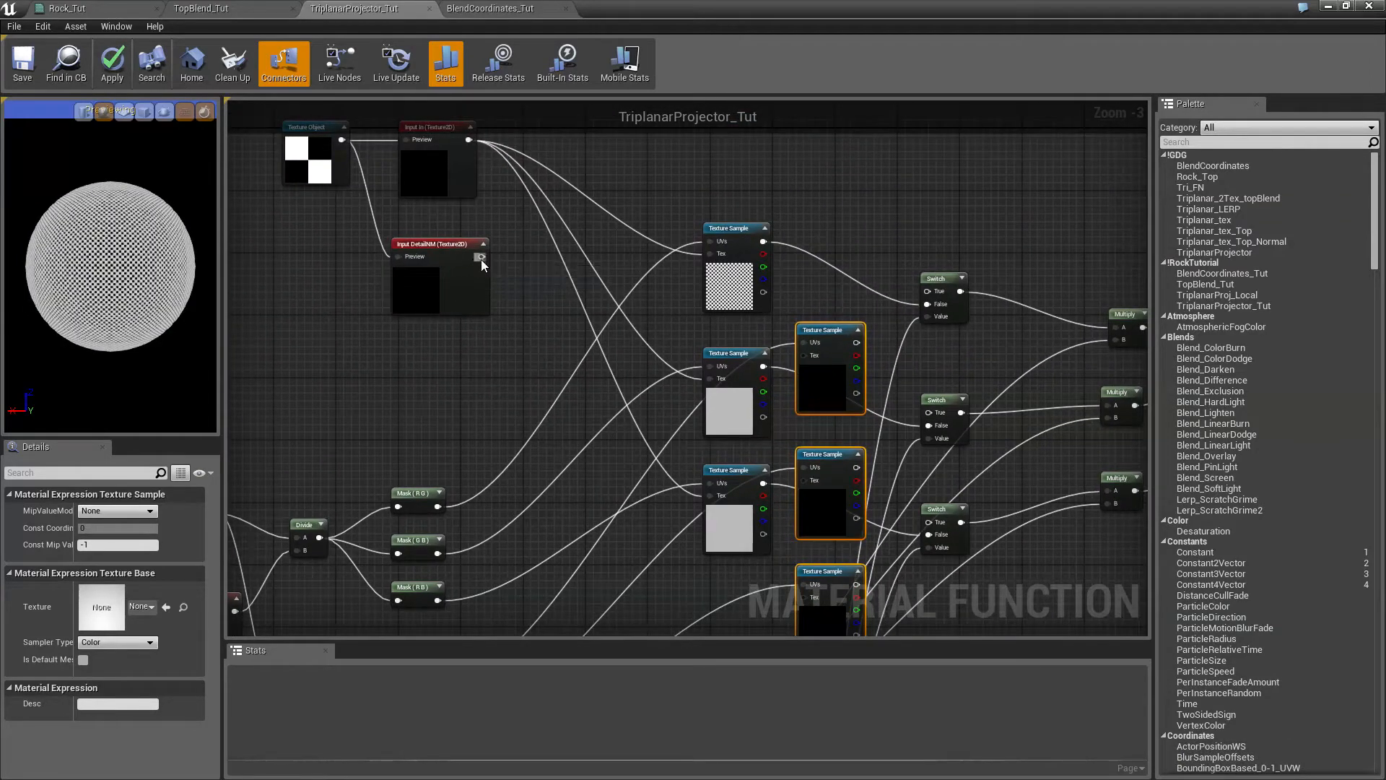
pyautogui.moveTo(482, 257); pyautogui.dragTo(810, 366)
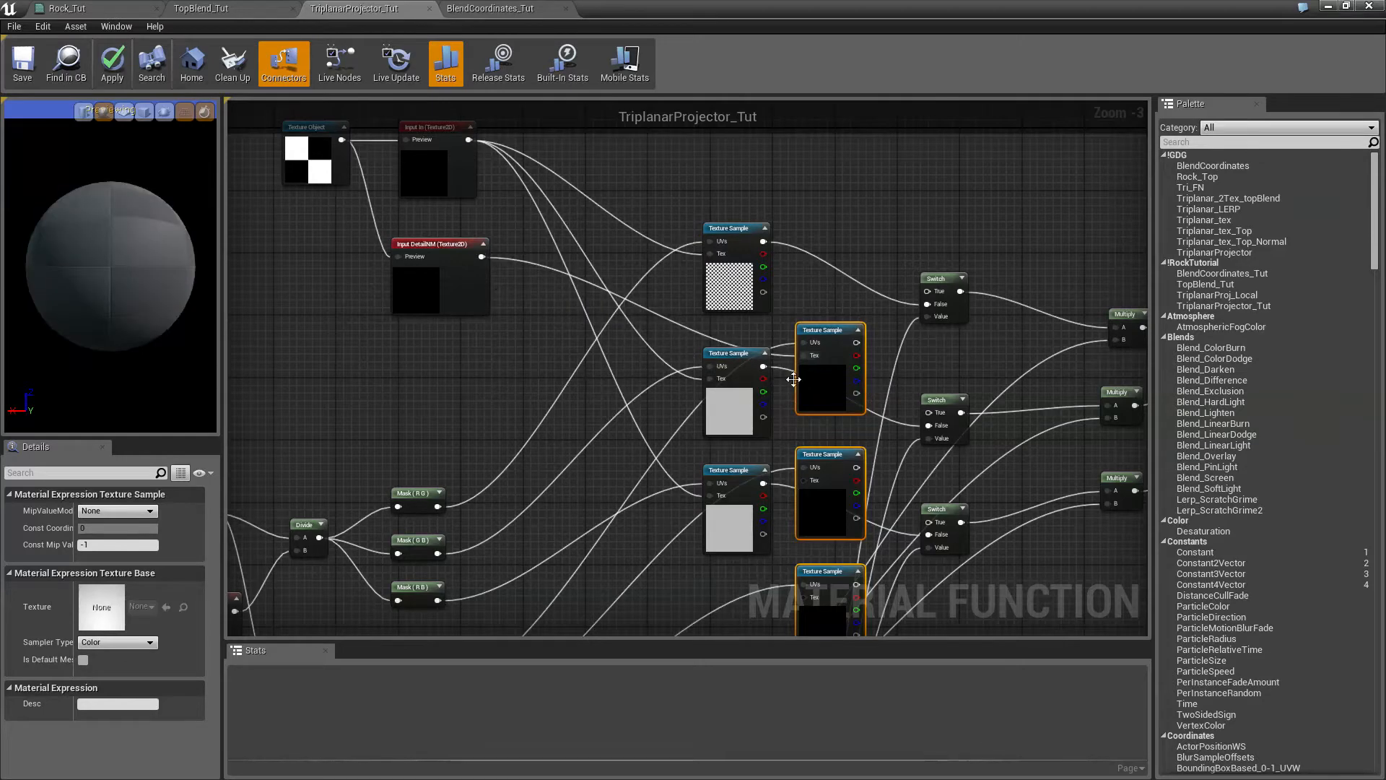
pyautogui.moveTo(482, 257); pyautogui.dragTo(804, 483)
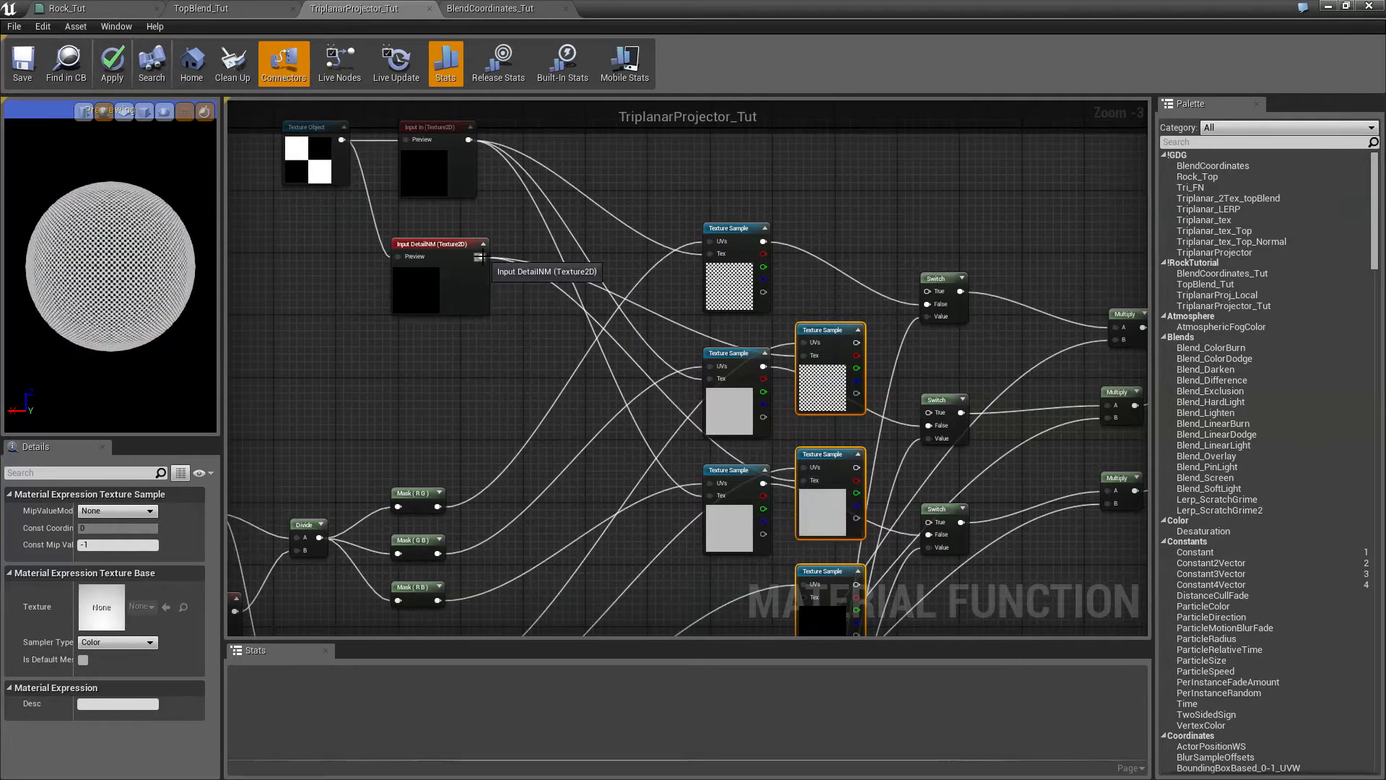
pyautogui.moveTo(481, 257); pyautogui.dragTo(804, 596)
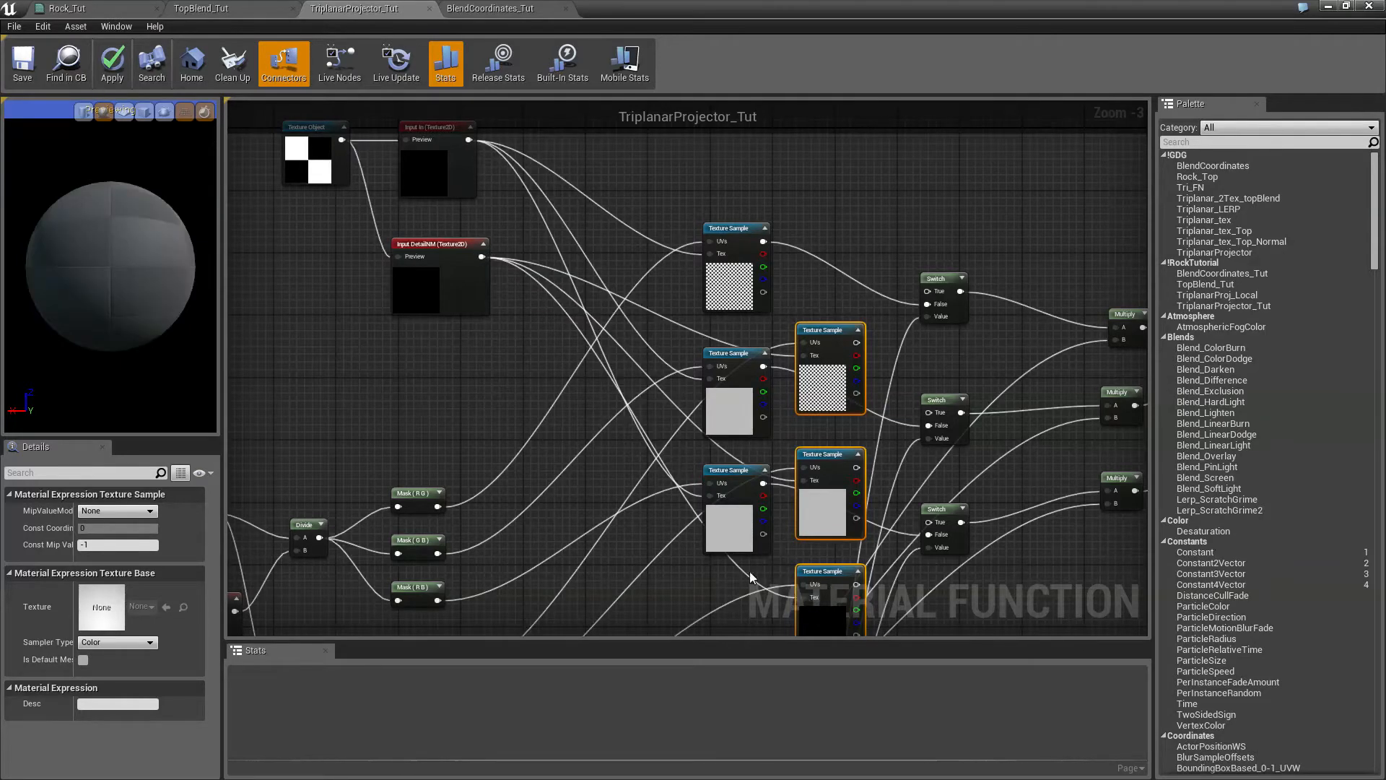
# - Spread the six Texture Sample nodes into three separate pairs, each original beside its detail duplicate
pyautogui.moveTo(729, 229); pyautogui.dragTo(683, 151)
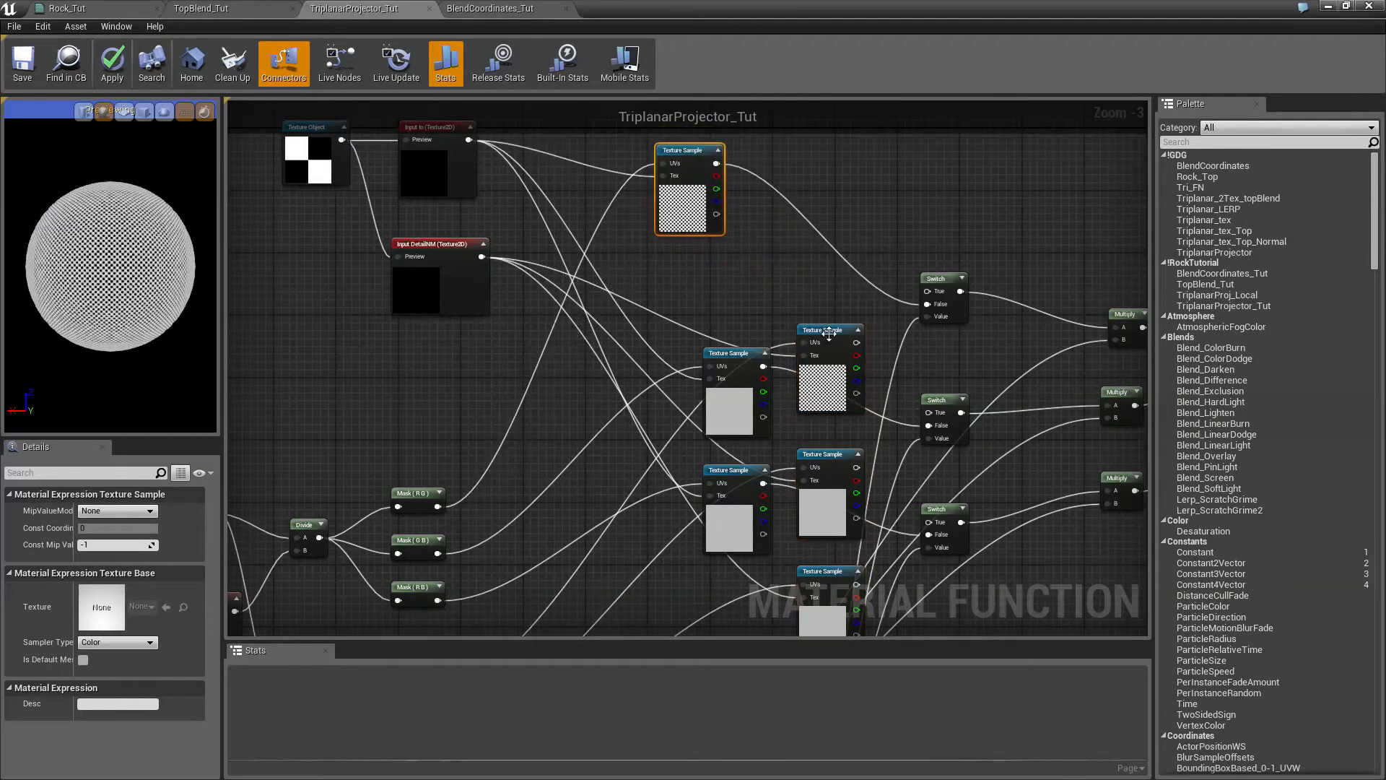
pyautogui.moveTo(829, 334); pyautogui.dragTo(764, 239)
pyautogui.moveTo(771, 362); pyautogui.dragTo(957, 277, button='right')
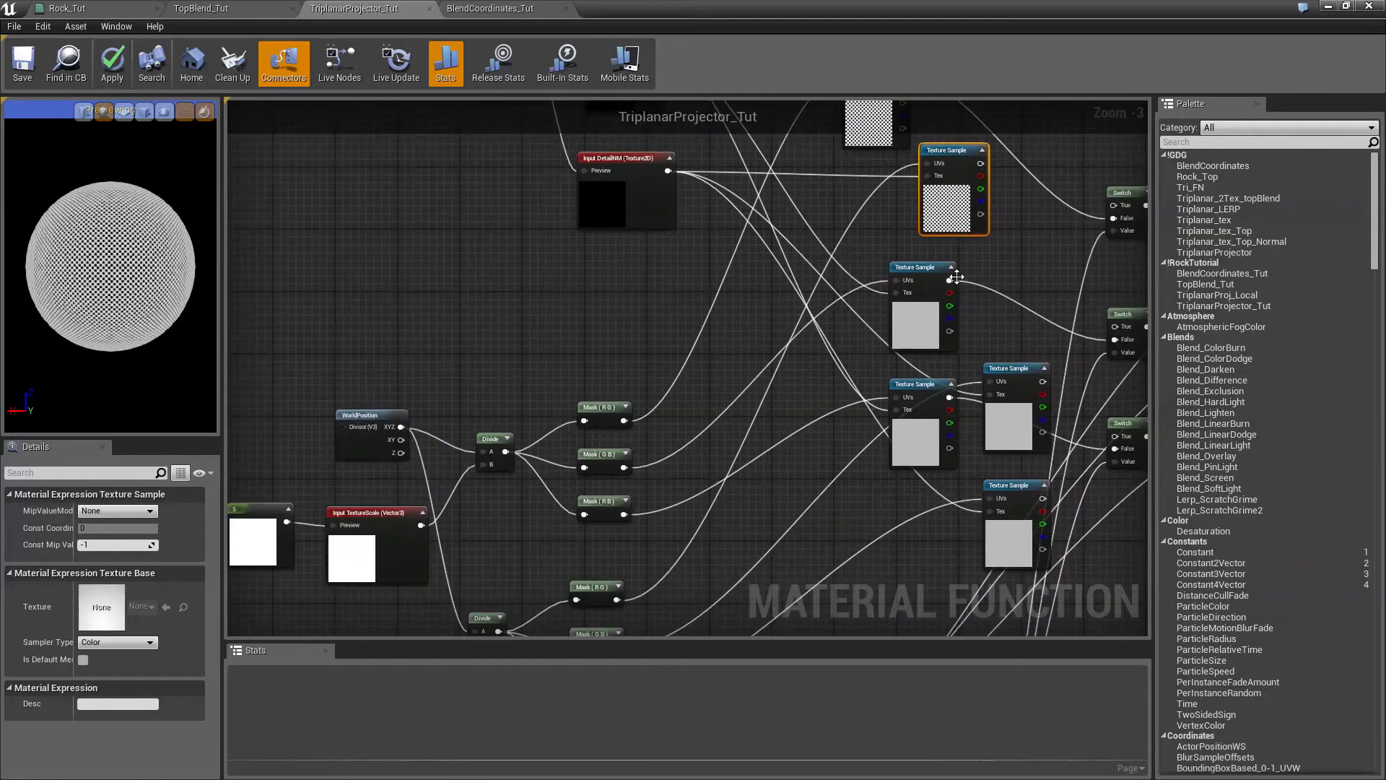
pyautogui.moveTo(910, 268); pyautogui.dragTo(846, 300)
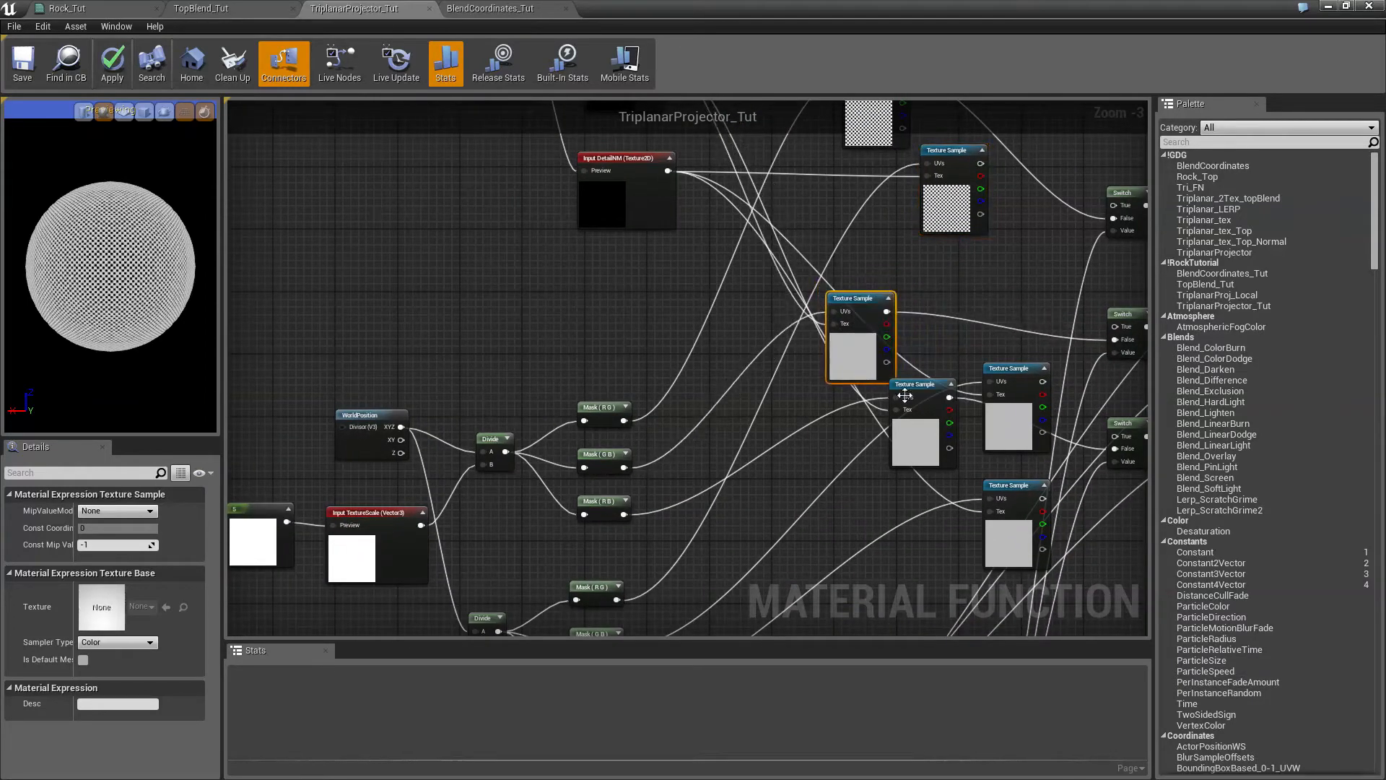
pyautogui.moveTo(904, 396); pyautogui.dragTo(827, 504)
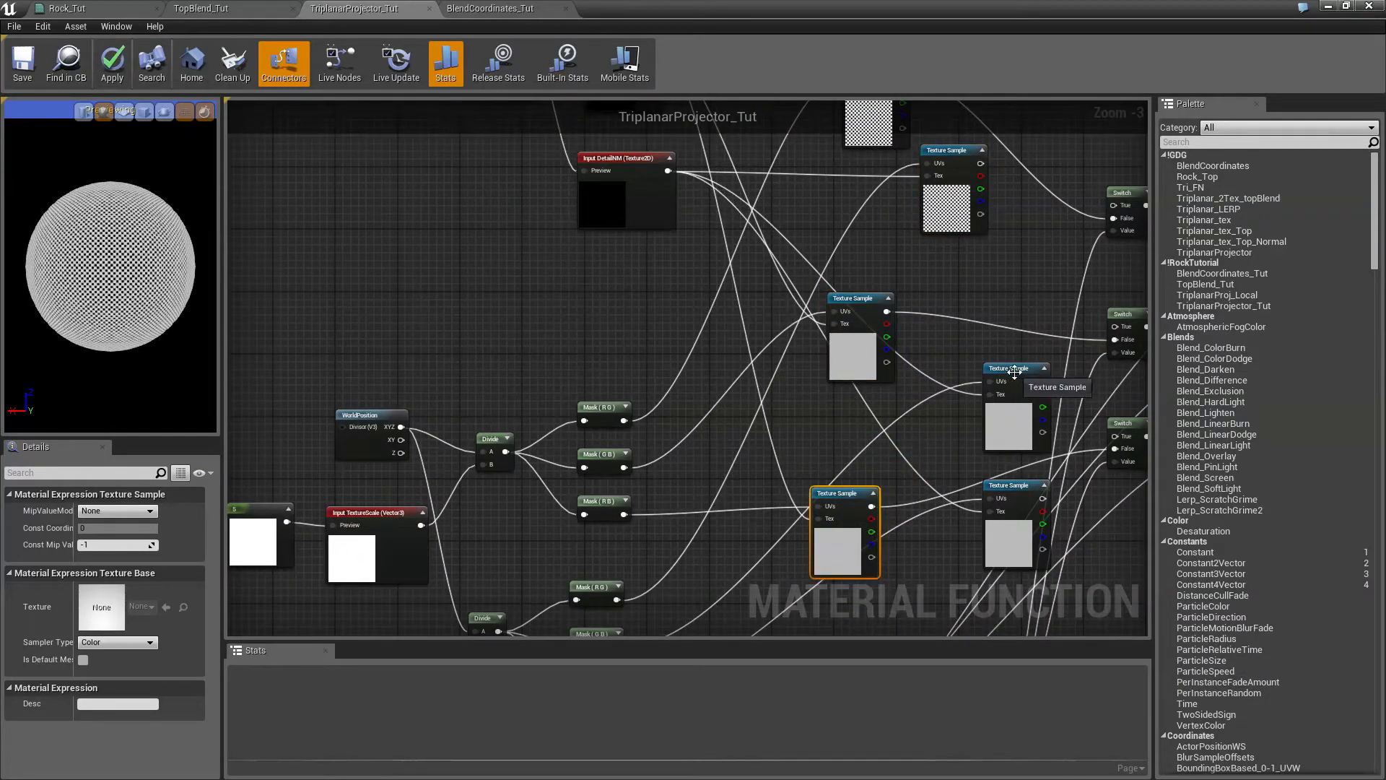
pyautogui.moveTo(1015, 372); pyautogui.dragTo(973, 356)
pyautogui.moveTo(961, 535); pyautogui.dragTo(829, 332, button='right')
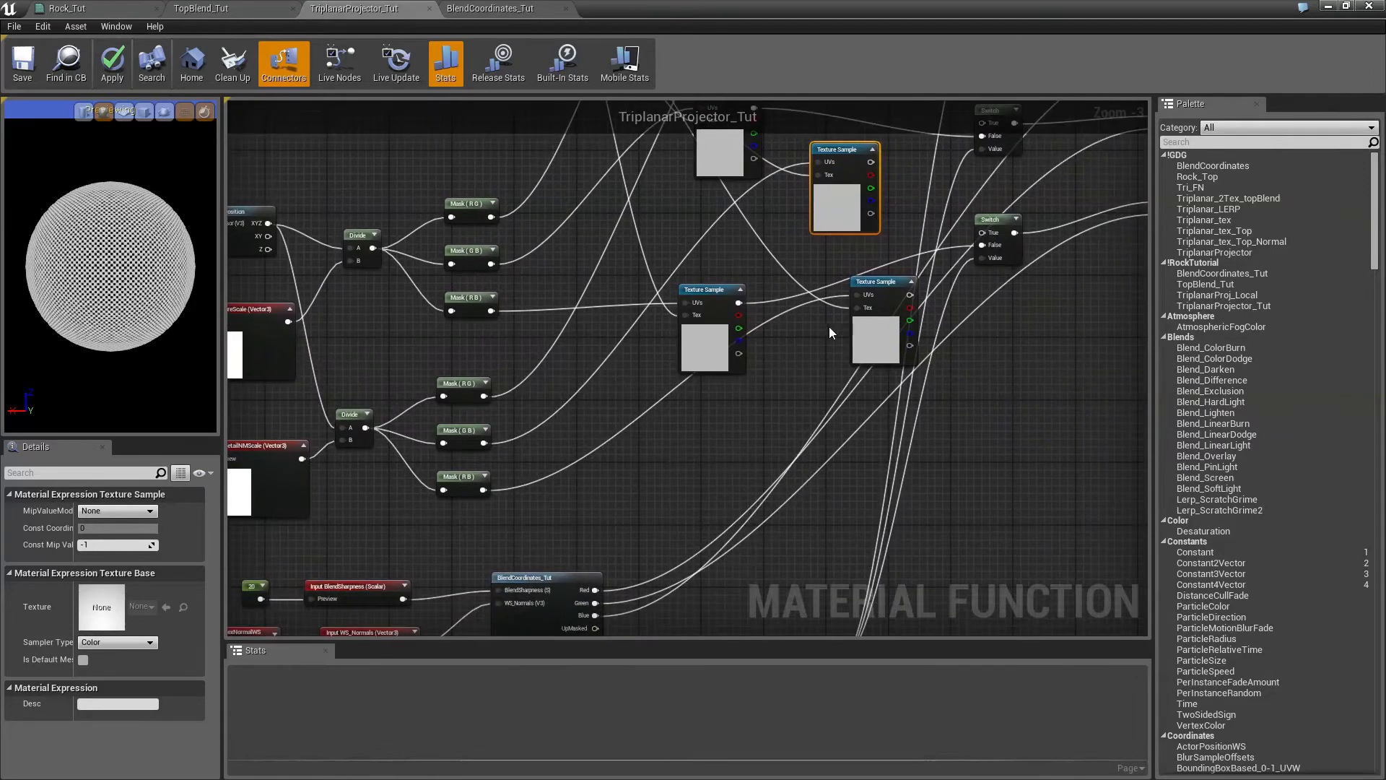
pyautogui.moveTo(885, 281); pyautogui.dragTo(814, 368)
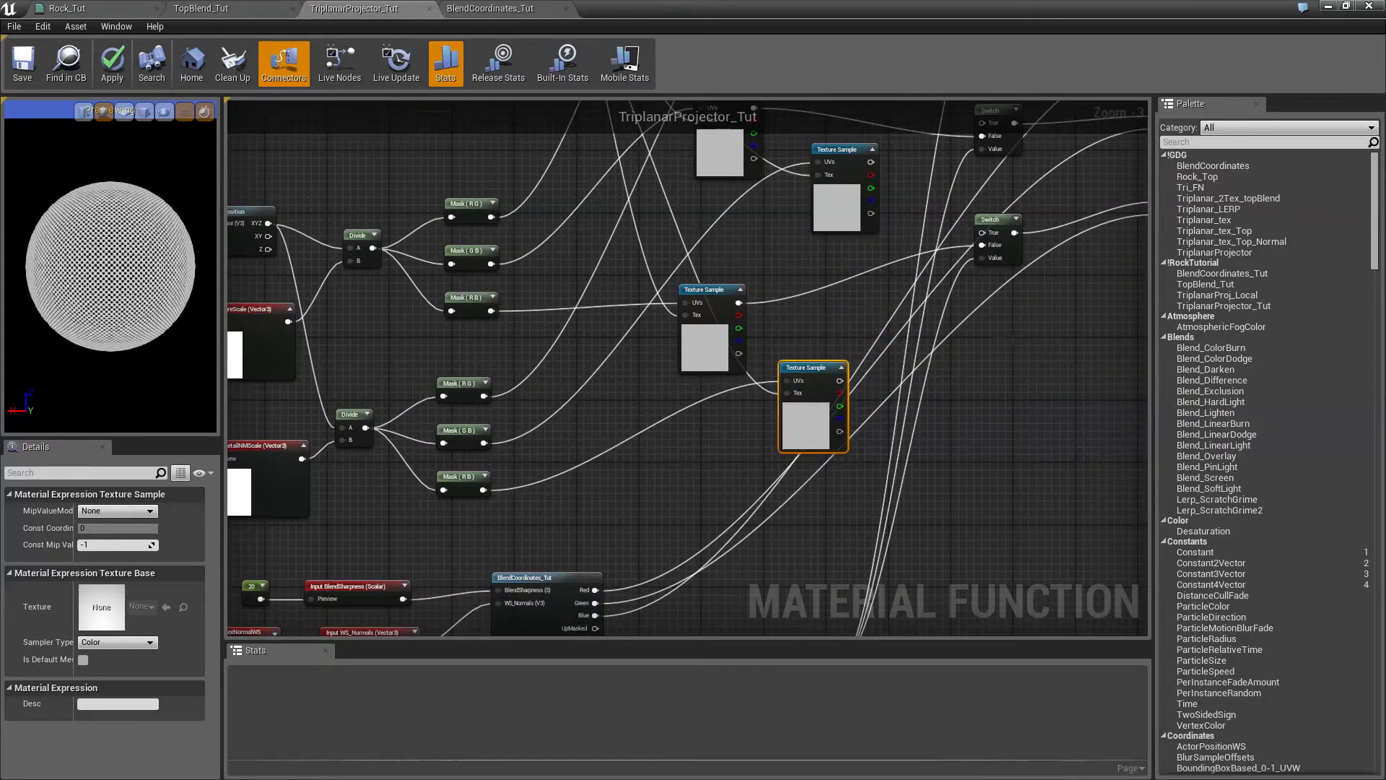
pyautogui.moveTo(814, 368); pyautogui.dragTo(561, 505, button='right')
# - Space the three Switch nodes out vertically so each lines up with its pair of texture samples
pyautogui.moveTo(736, 353); pyautogui.dragTo(717, 486)
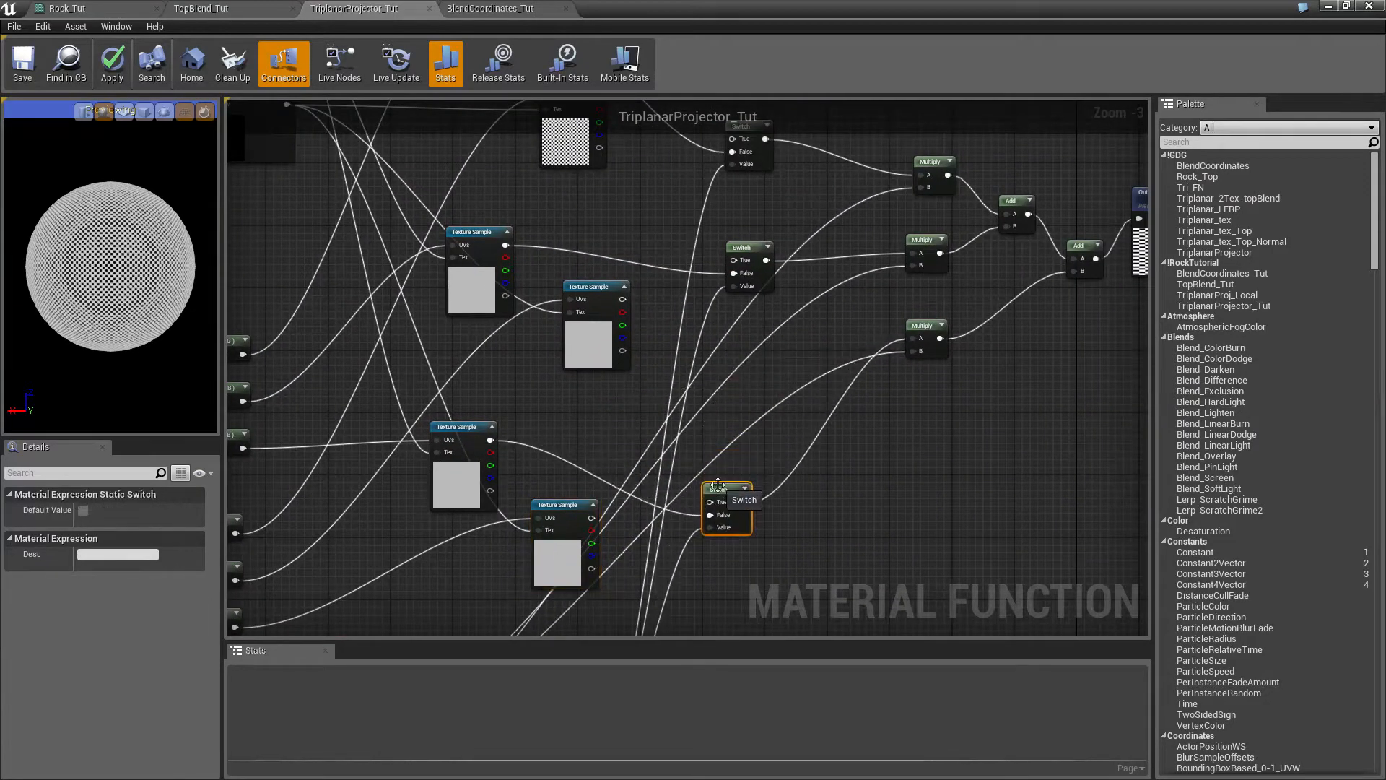
pyautogui.moveTo(746, 246); pyautogui.dragTo(751, 304)
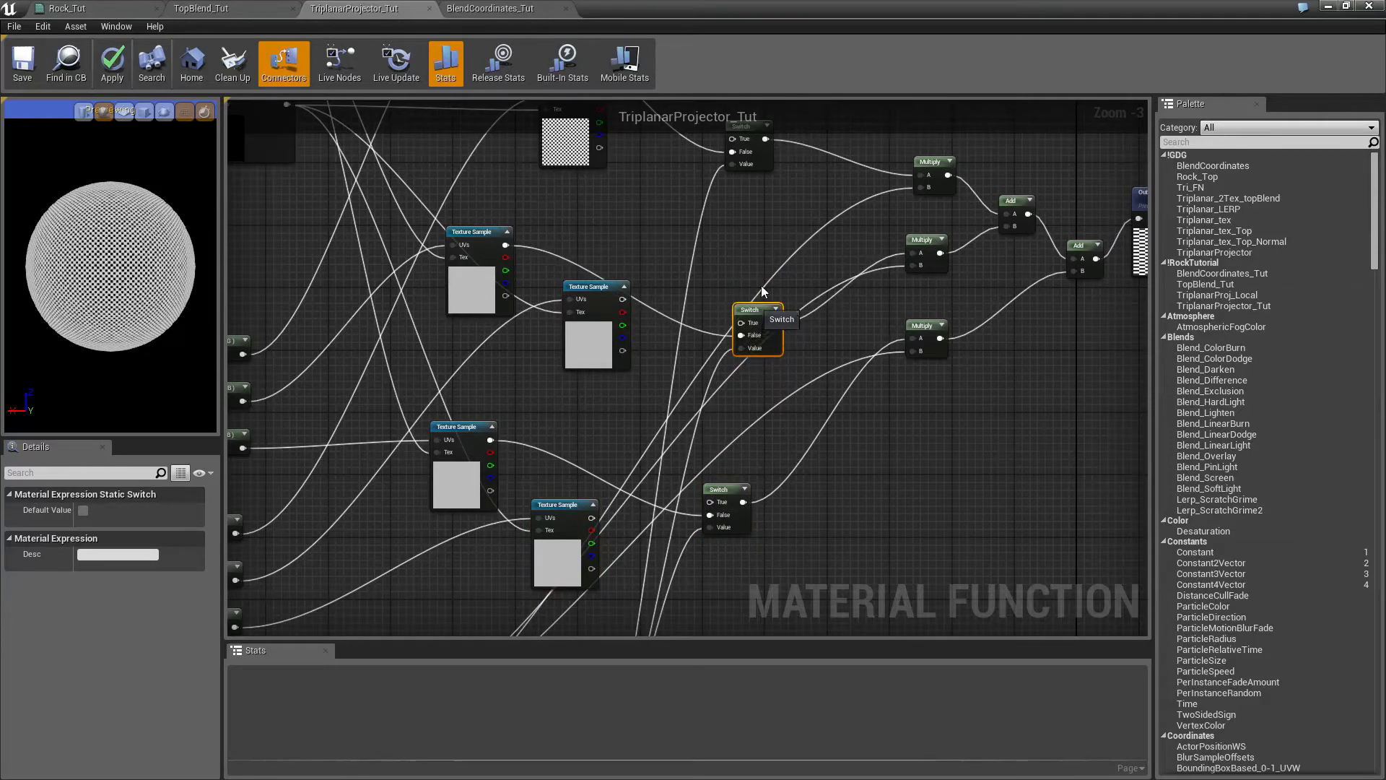
pyautogui.moveTo(765, 188); pyautogui.dragTo(737, 412, button='right')
pyautogui.moveTo(714, 353); pyautogui.dragTo(721, 296)
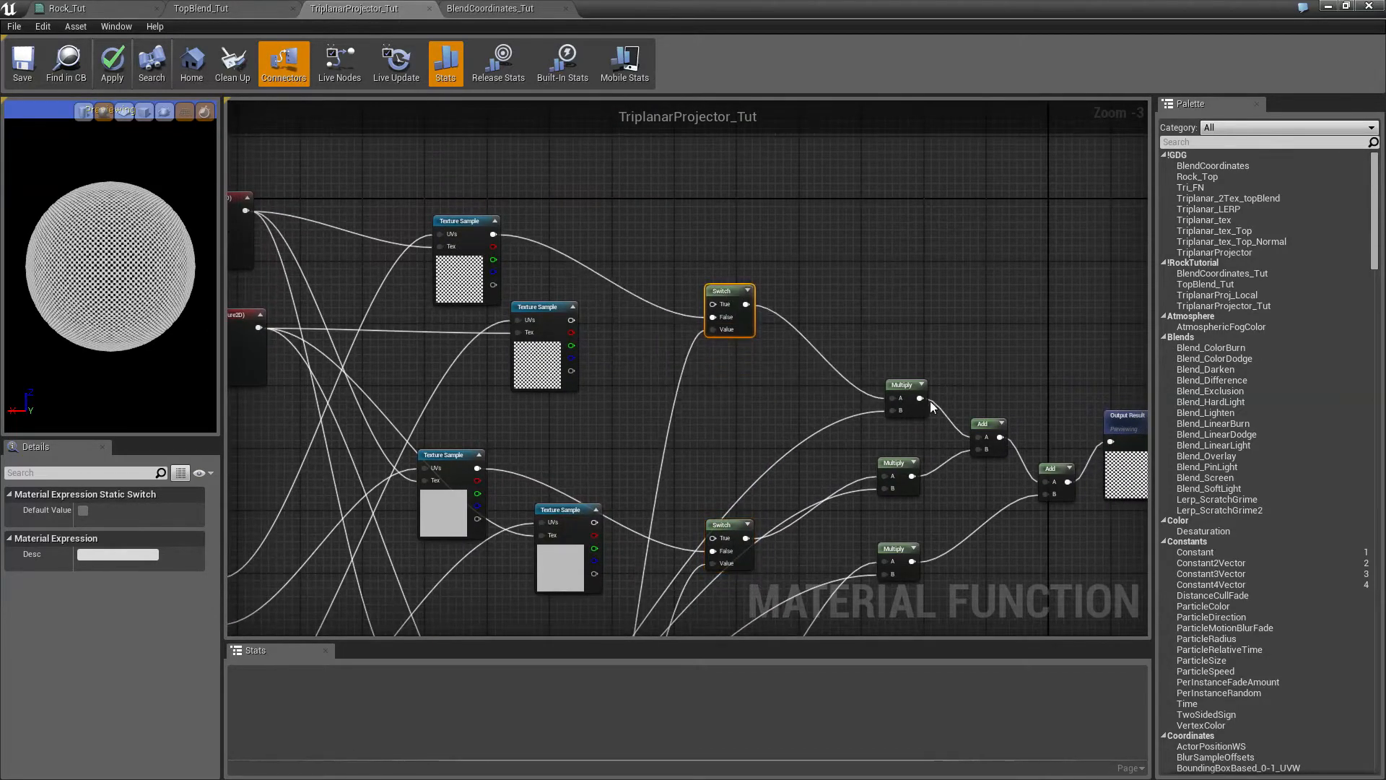
# - Spread out the upper and lower Multiply nodes, both Add nodes and the Output Result node to clear the wiring
pyautogui.moveTo(898, 381); pyautogui.dragTo(891, 319)
pyautogui.moveTo(881, 423); pyautogui.dragTo(659, 289, button='right')
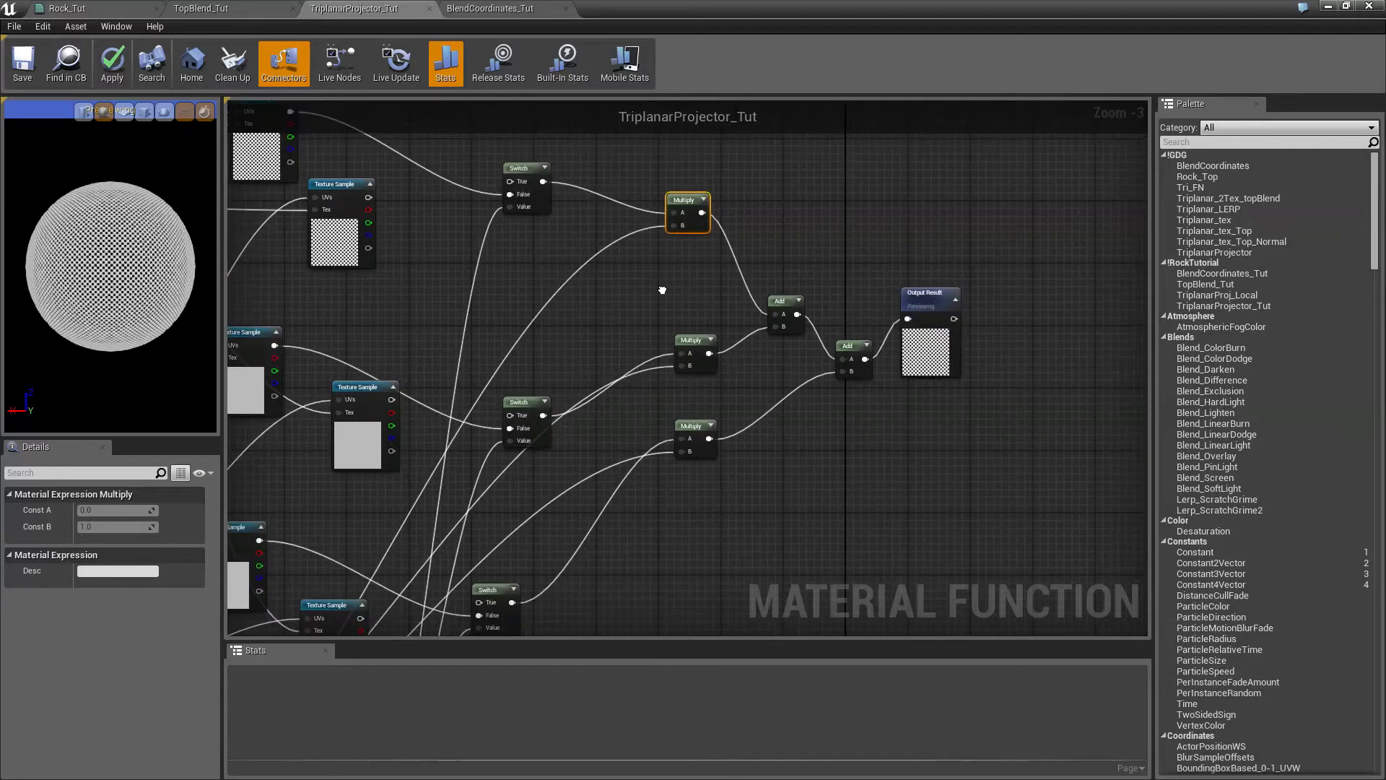
pyautogui.moveTo(931, 301); pyautogui.dragTo(992, 335)
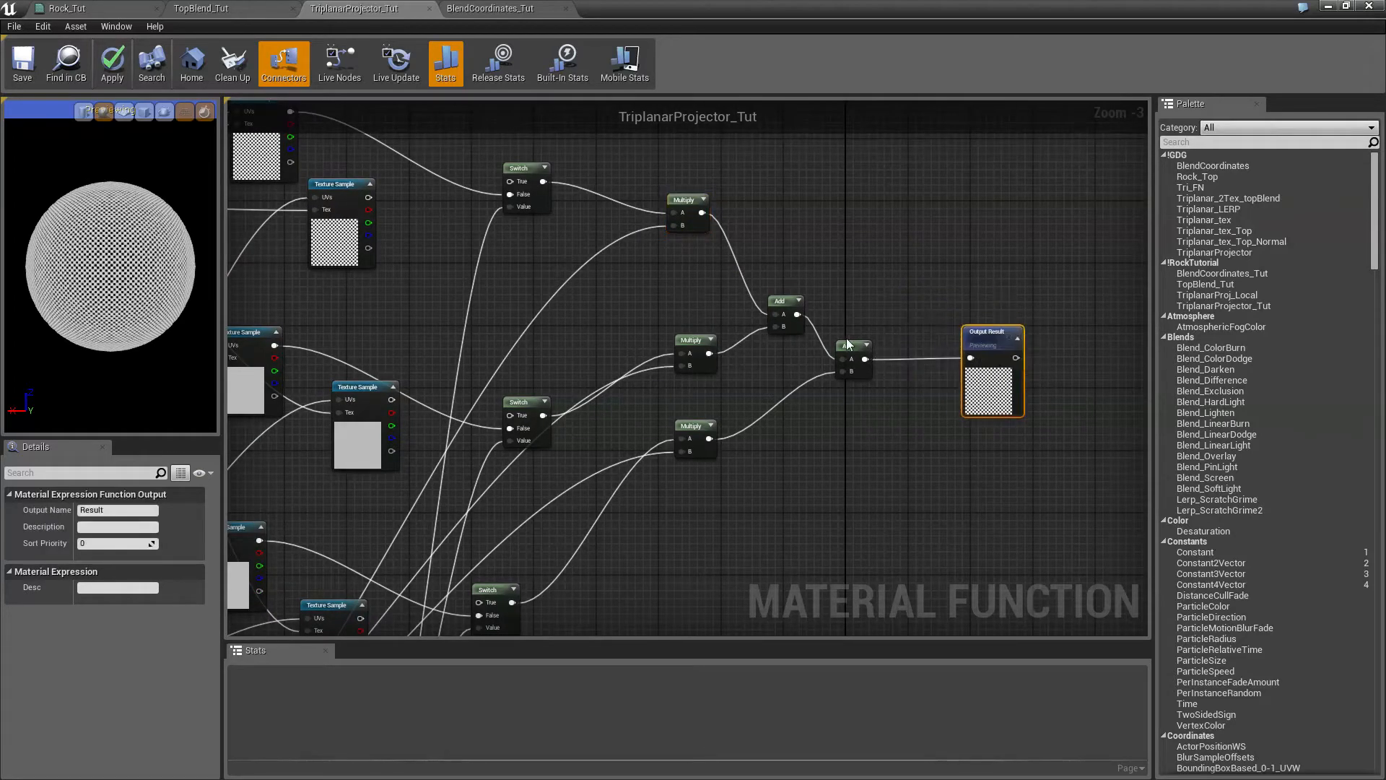
pyautogui.moveTo(853, 345); pyautogui.dragTo(898, 353)
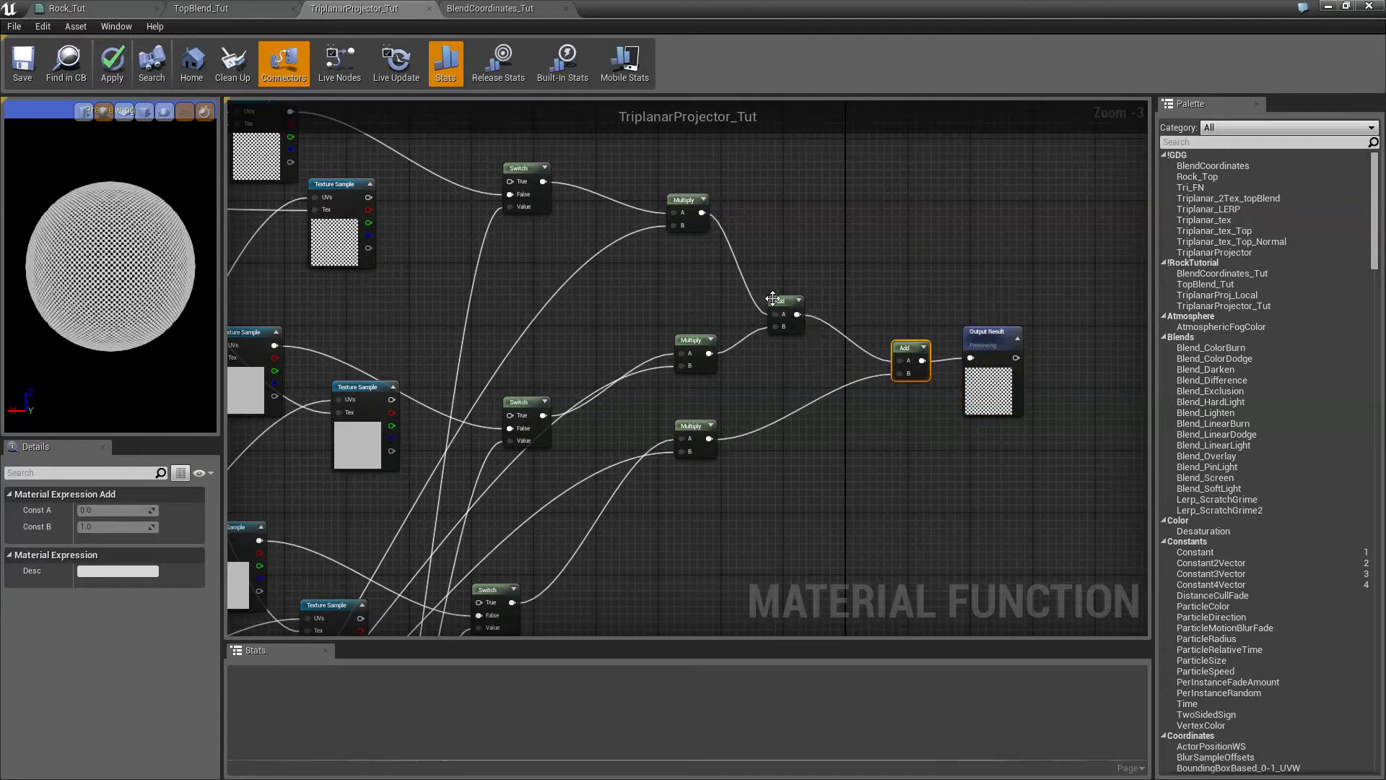
pyautogui.moveTo(772, 298); pyautogui.dragTo(803, 282)
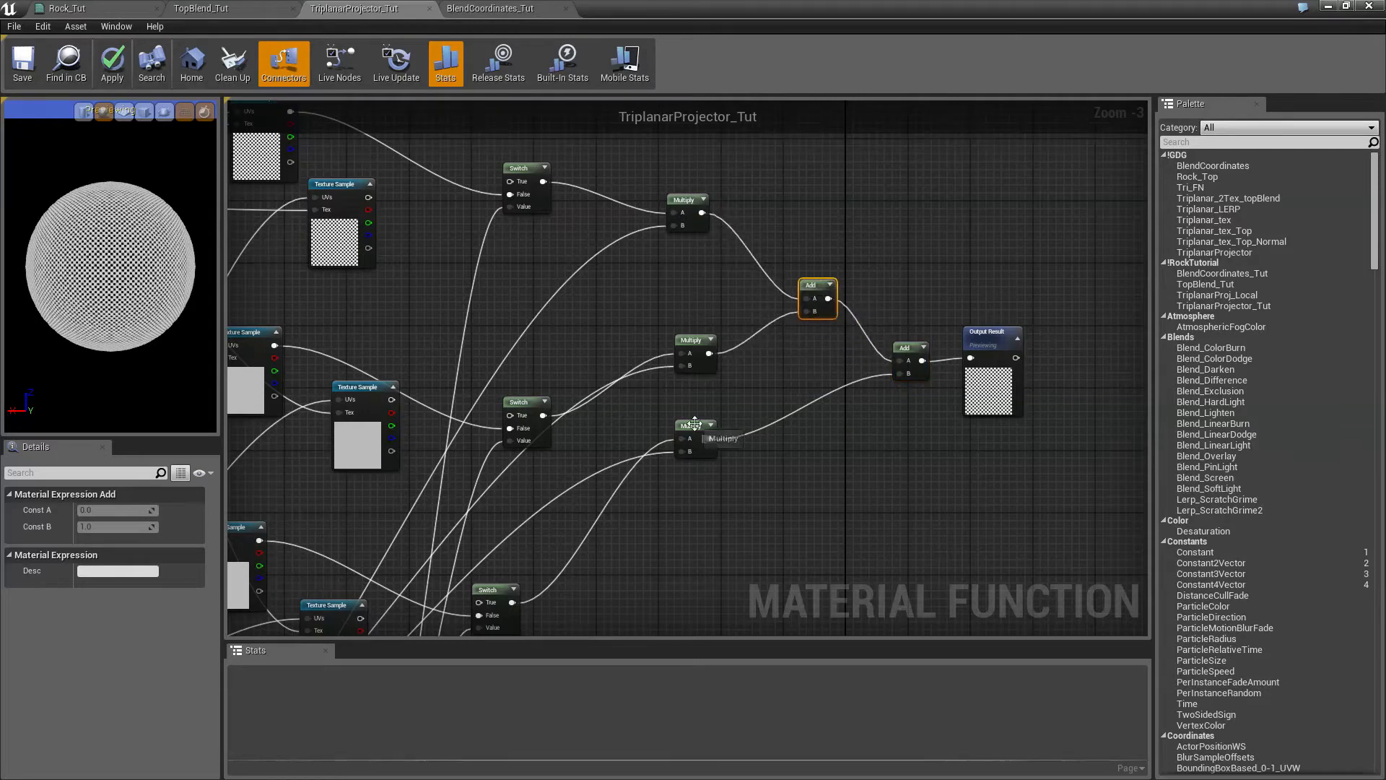
pyautogui.moveTo(695, 424); pyautogui.dragTo(711, 533)
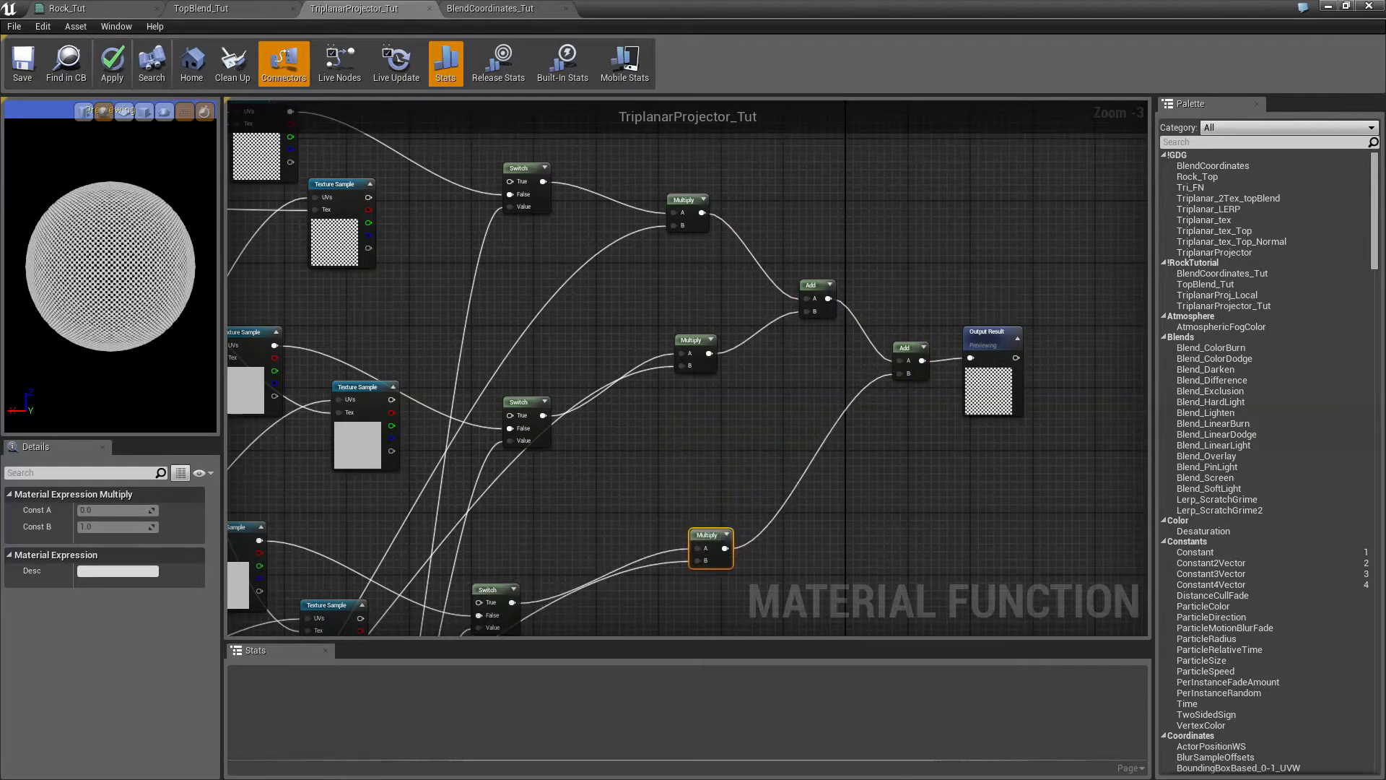
# - Shift the three Switch nodes closer to their Multiply nodes, leaving space after the detail texture samples
pyautogui.moveTo(663, 435); pyautogui.dragTo(865, 500, button='right')
pyautogui.moveTo(718, 236); pyautogui.dragTo(771, 235)
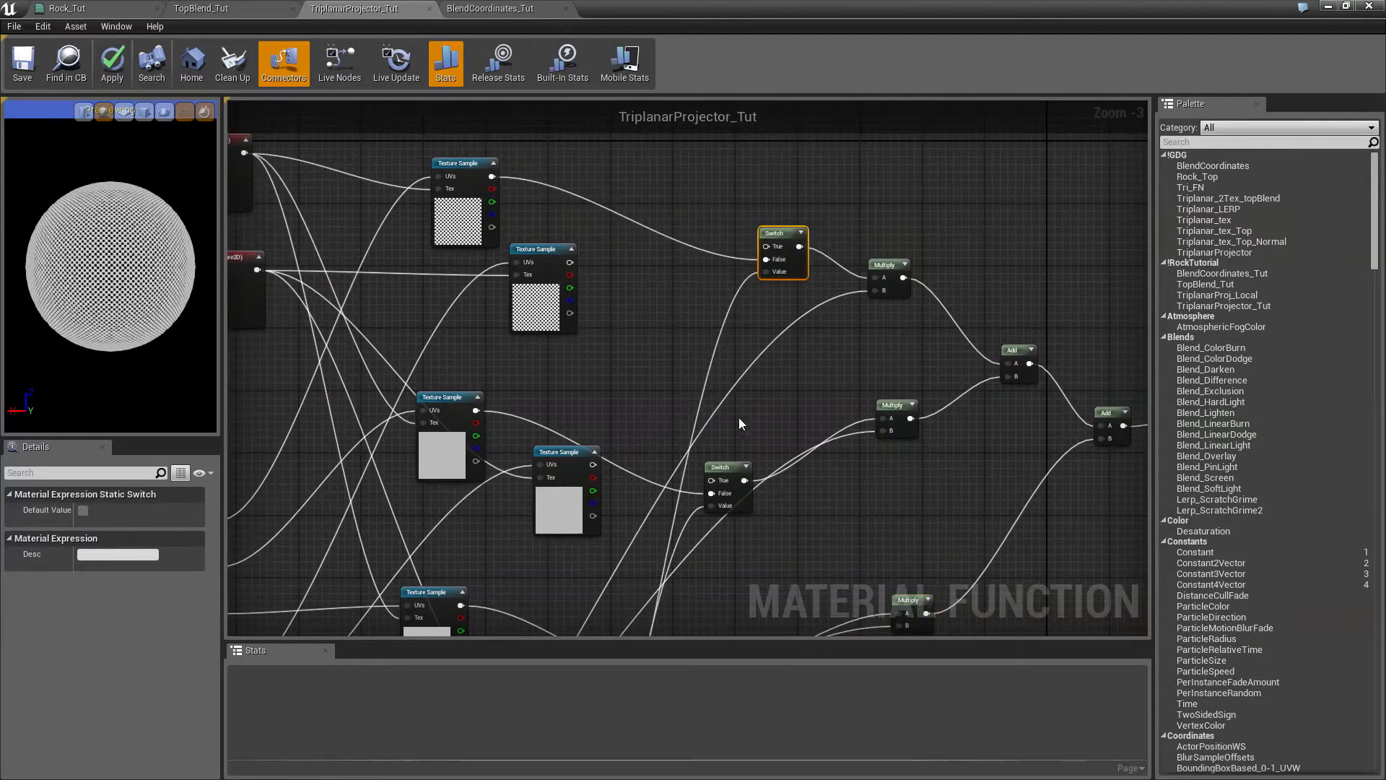
pyautogui.moveTo(723, 468); pyautogui.dragTo(800, 452)
pyautogui.moveTo(770, 402); pyautogui.dragTo(753, 138, button='right')
pyautogui.moveTo(676, 391); pyautogui.dragTo(778, 393)
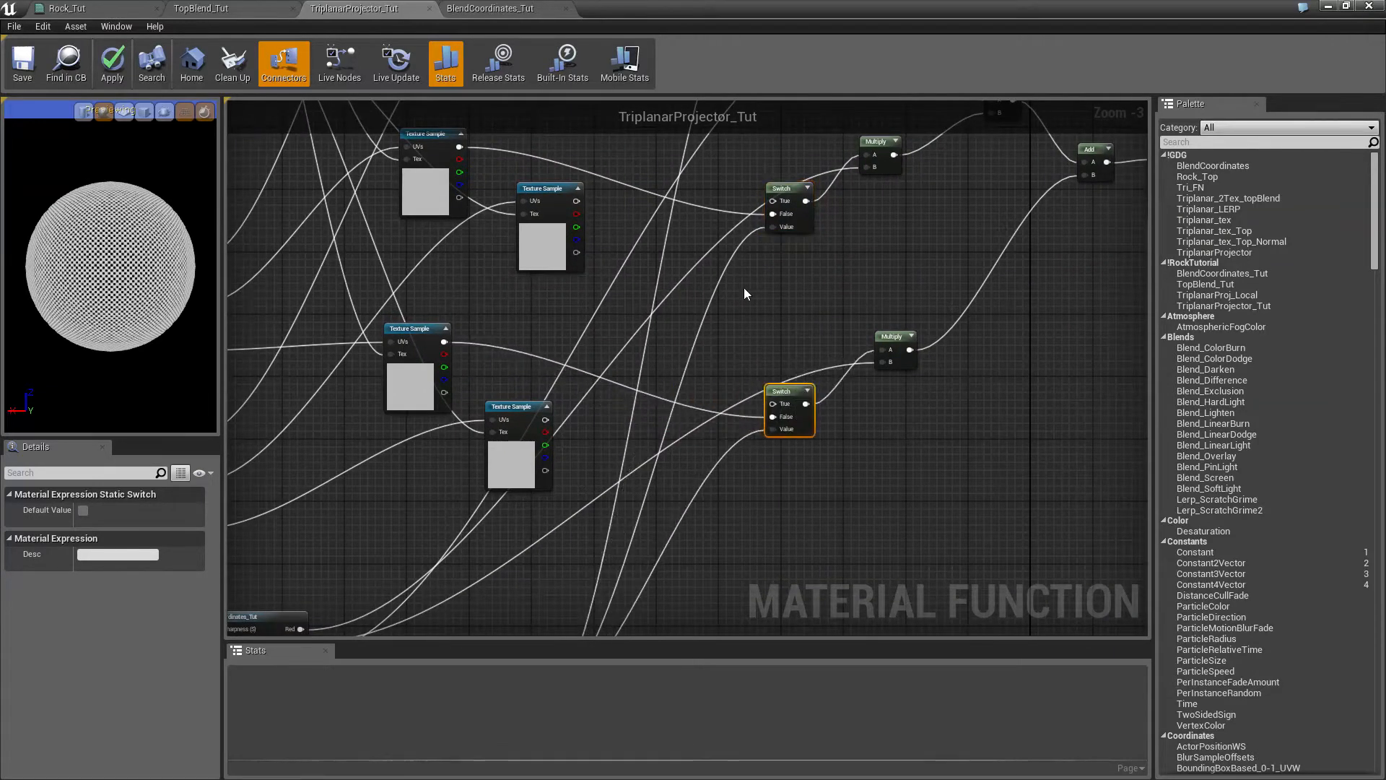
# - Reposition the uppermost Switch node and add a BlendAngleCorrectedNormals node beside the upper texture sample pair
pyautogui.moveTo(743, 287); pyautogui.dragTo(776, 224, button='right')
pyautogui.moveTo(777, 224); pyautogui.dragTo(810, 200)
pyautogui.moveTo(765, 363); pyautogui.dragTo(902, 402, button='right')
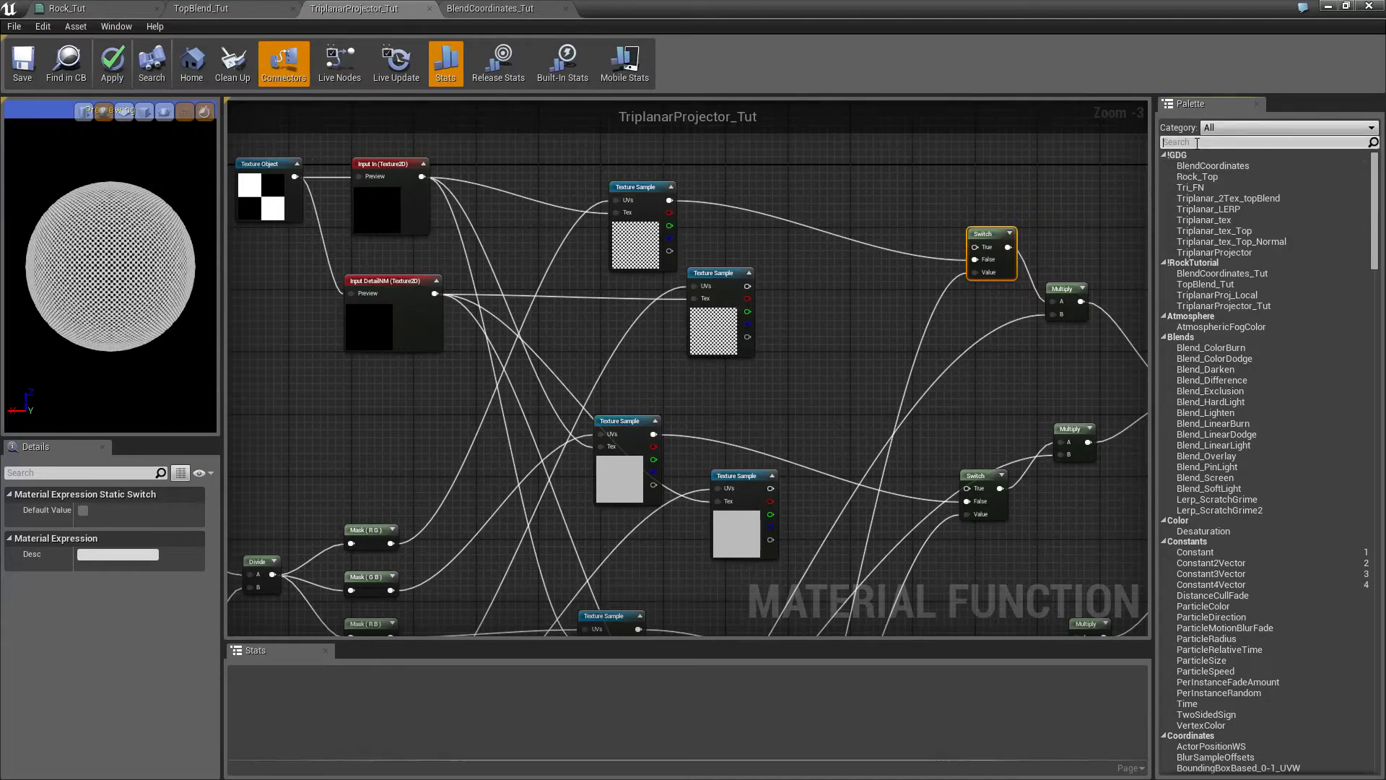
pyautogui.write('normal')
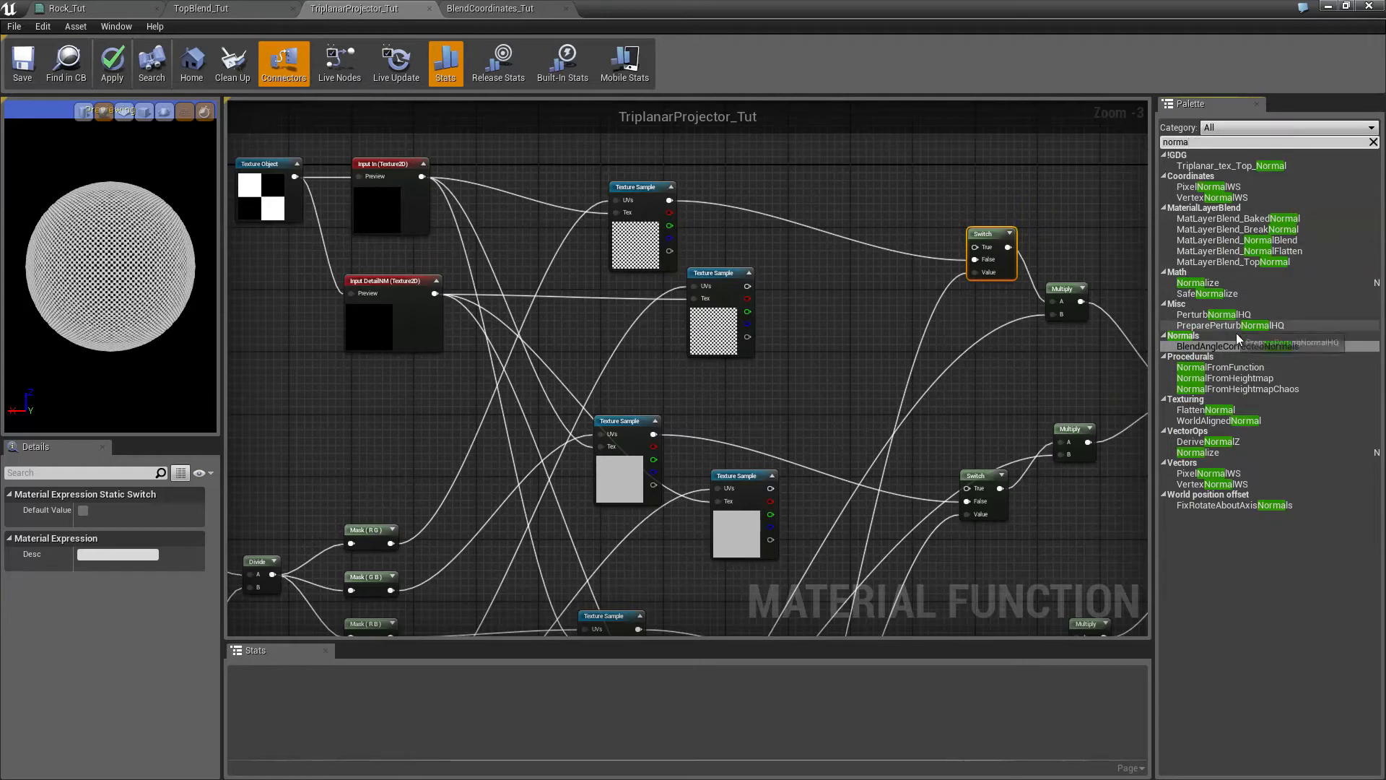
pyautogui.moveTo(1238, 346); pyautogui.dragTo(823, 188)
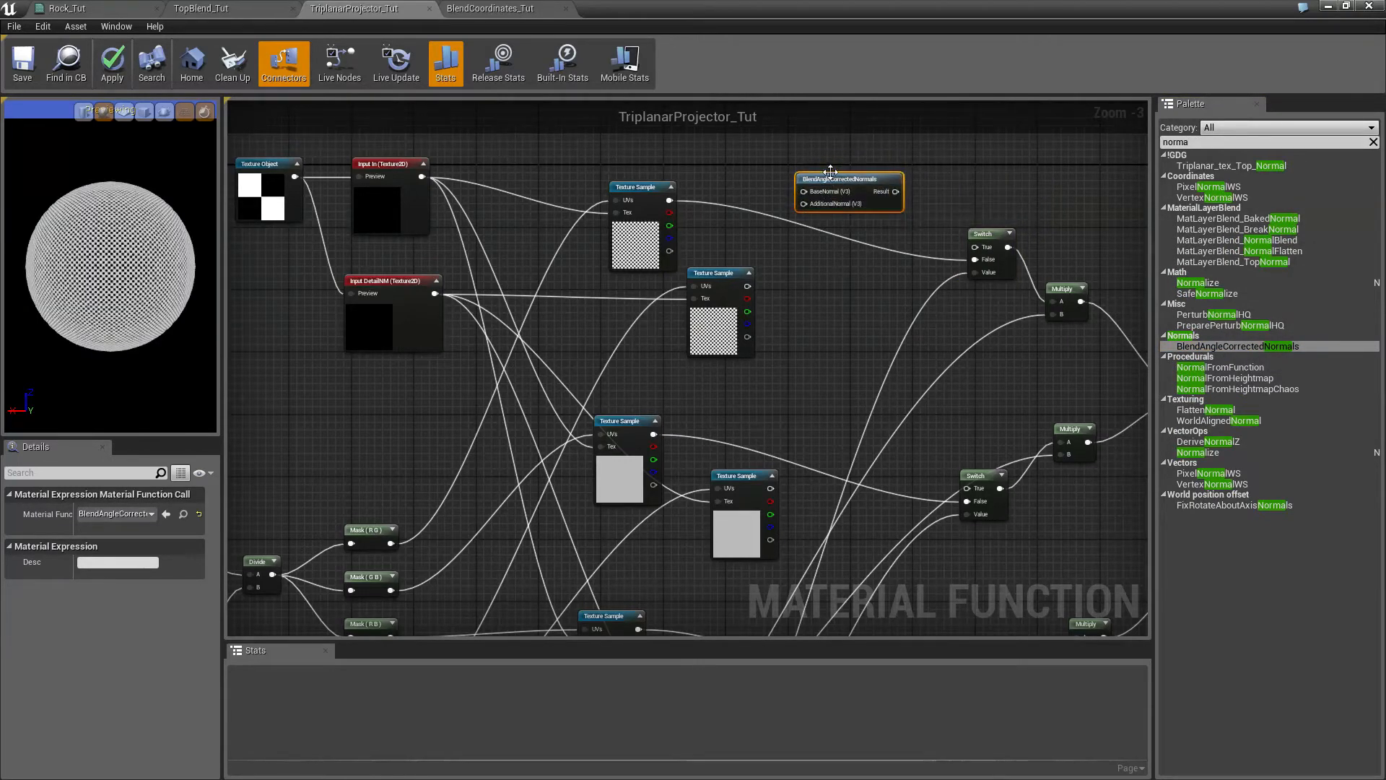
# - Wire the upper original sample to BaseNormal, its detail sample to AdditionalNormal, and the blend Result to the upper Switch's True input
pyautogui.moveTo(670, 200); pyautogui.dragTo(817, 197)
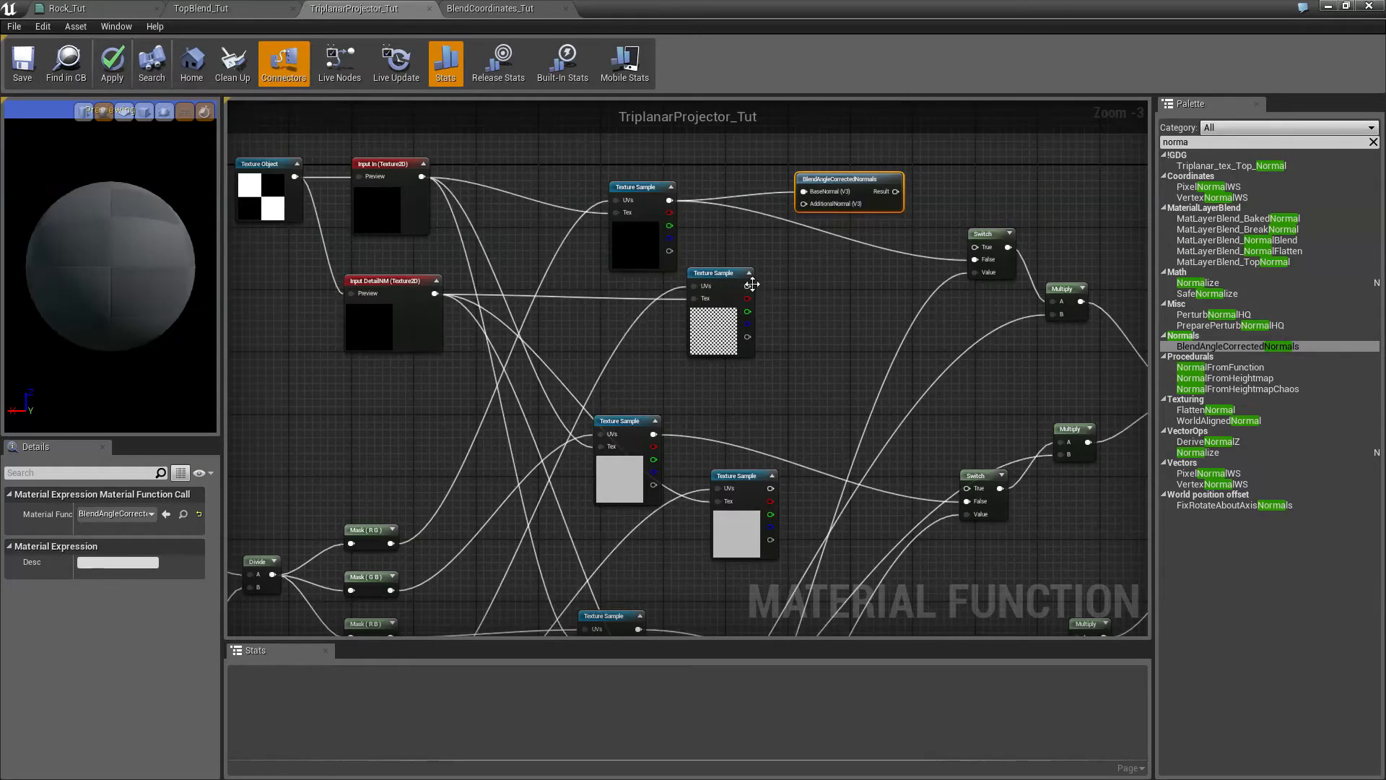
pyautogui.moveTo(747, 285); pyautogui.dragTo(803, 204)
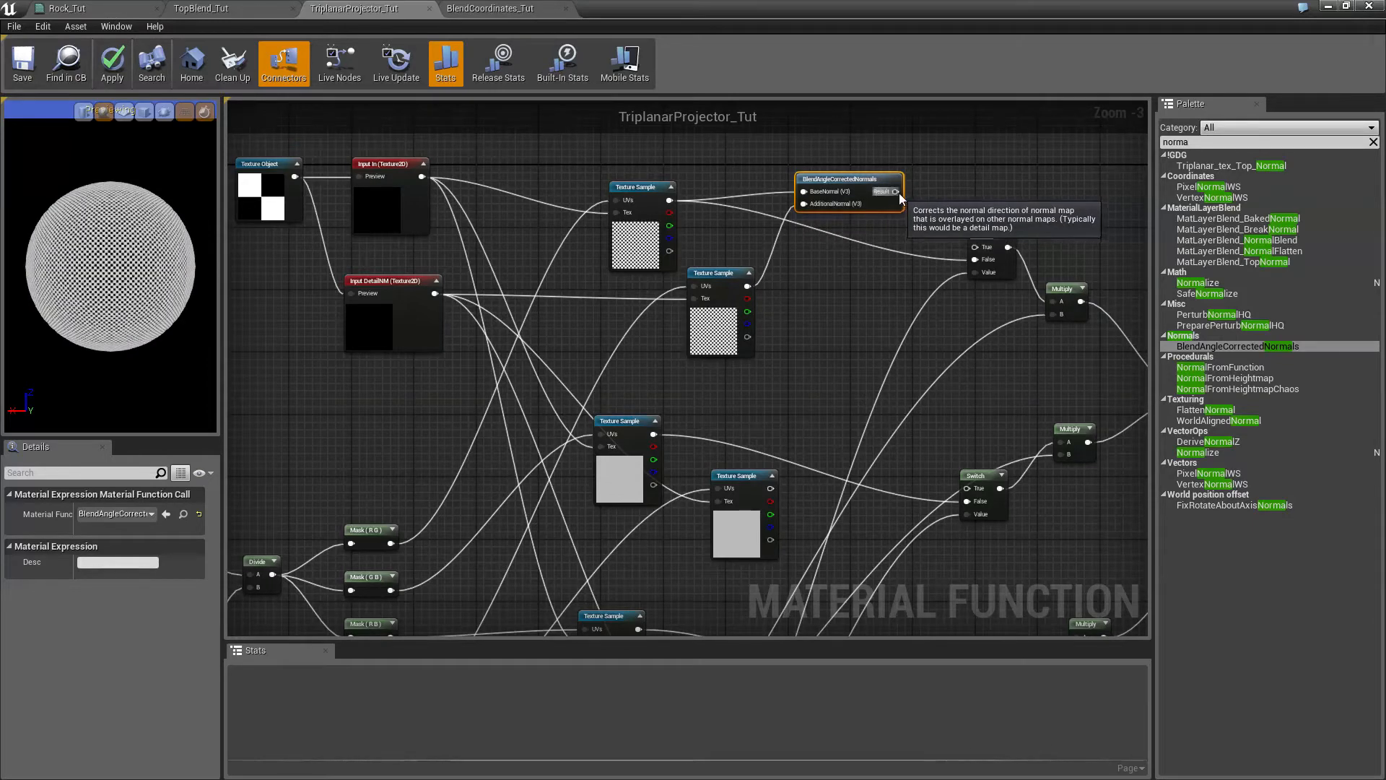
pyautogui.moveTo(896, 192); pyautogui.dragTo(849, 421)
# - Duplicate the BlendAngleCorrectedNormals node for the middle pair, wiring both samples into it and its Result into the middle Switch's True input
pyautogui.hotkey('ctrl', 'v')
pyautogui.moveTo(849, 421); pyautogui.dragTo(883, 294, button='right')
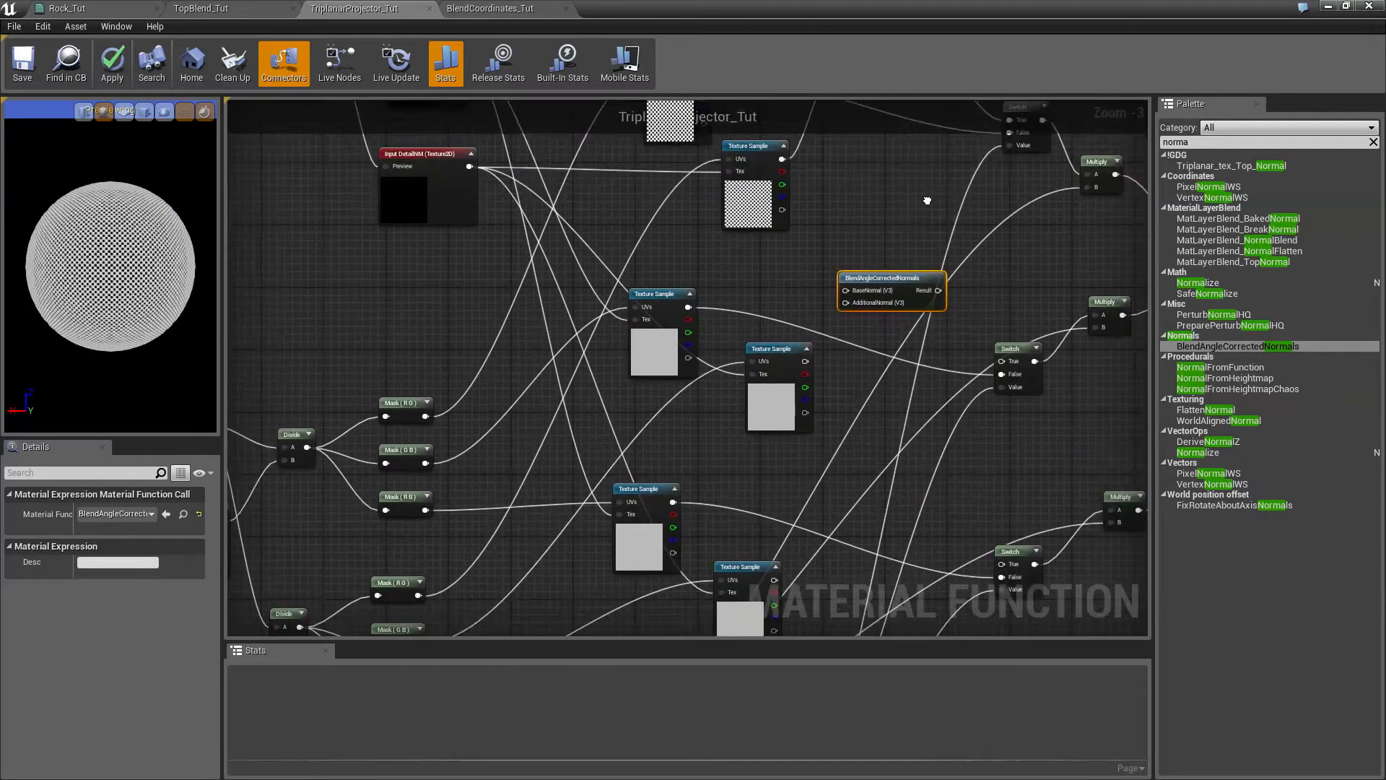
pyautogui.moveTo(686, 306); pyautogui.dragTo(845, 290)
pyautogui.moveTo(804, 361); pyautogui.dragTo(845, 302)
pyautogui.moveTo(940, 292); pyautogui.dragTo(884, 521)
# - Add a third BlendAngleCorrectedNormals copy for the lowest pair, fed by both samples and connected to the lowest Switch's True input
pyautogui.hotkey('ctrl', 'w')
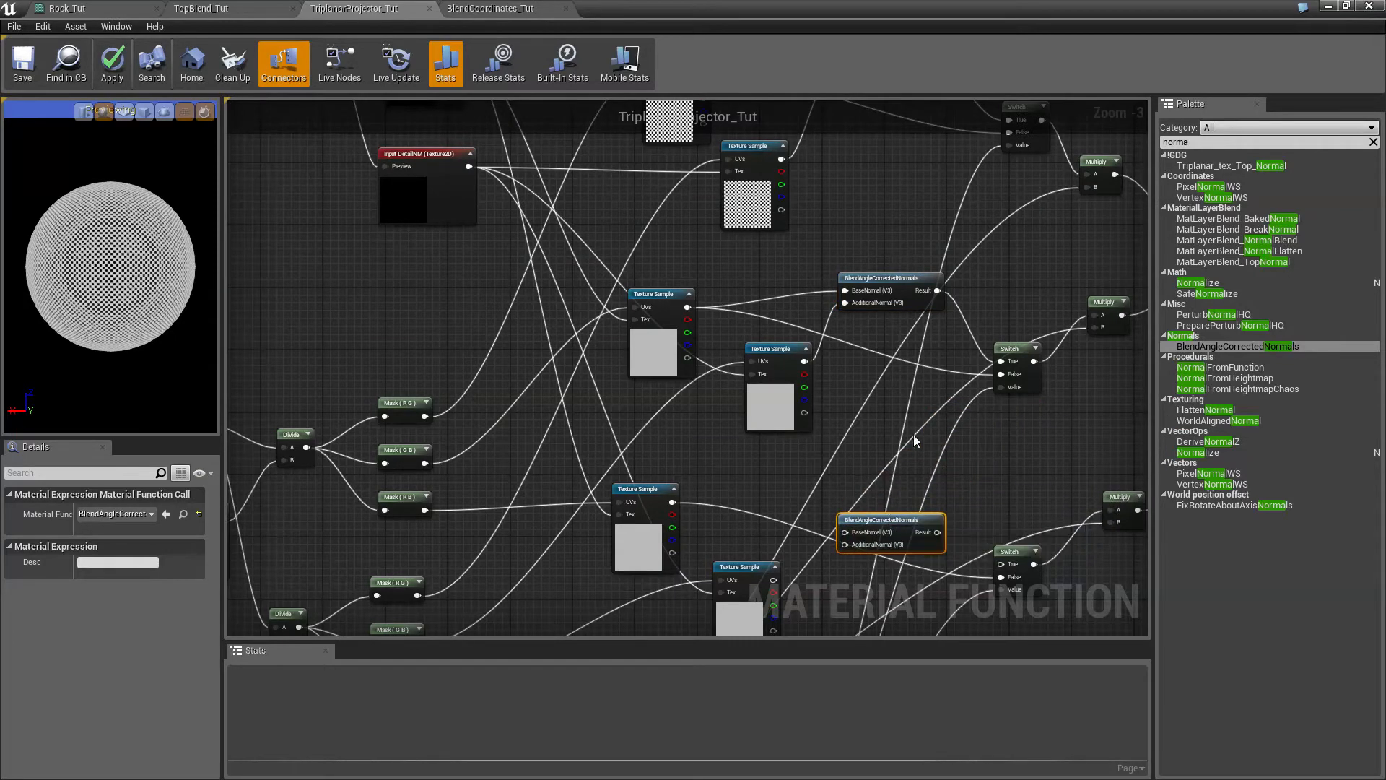
pyautogui.moveTo(913, 435); pyautogui.dragTo(886, 211, button='right')
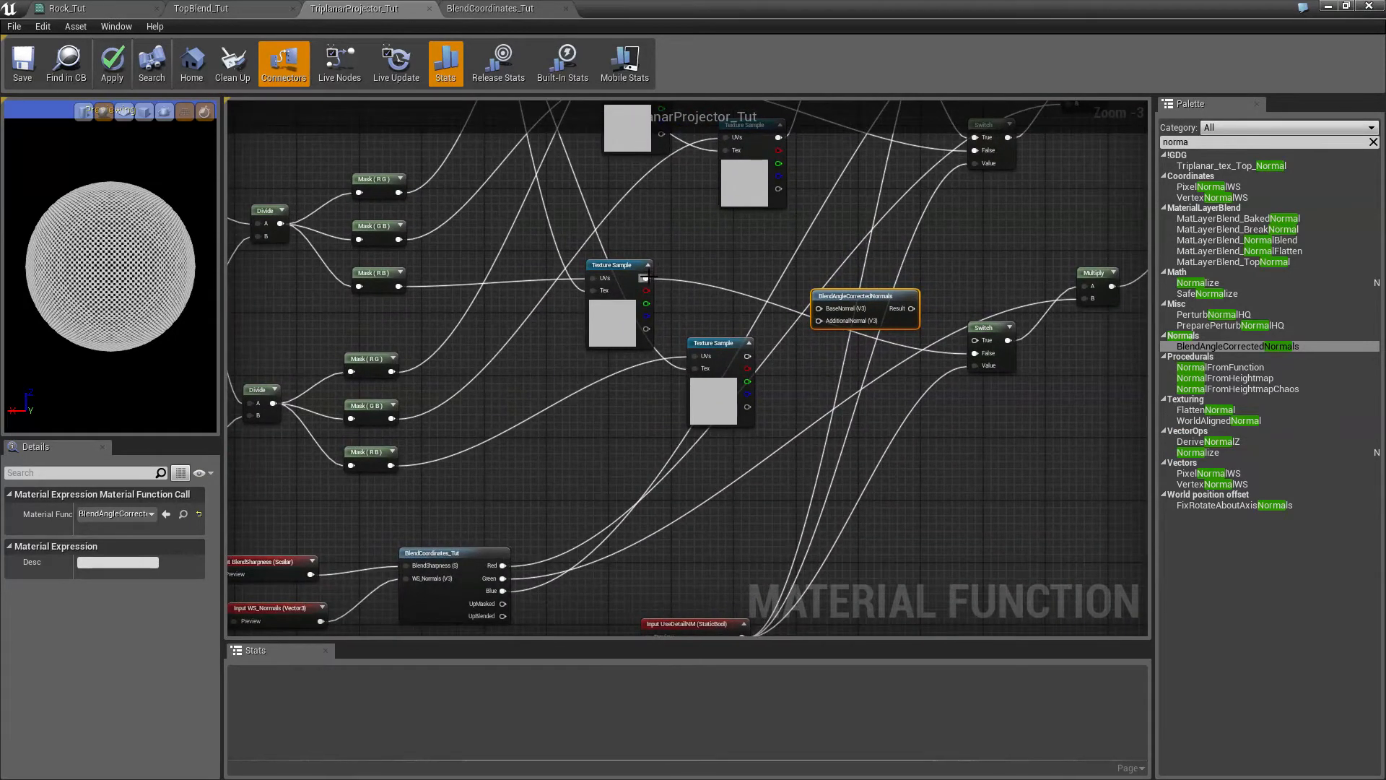
pyautogui.moveTo(644, 278); pyautogui.dragTo(819, 309)
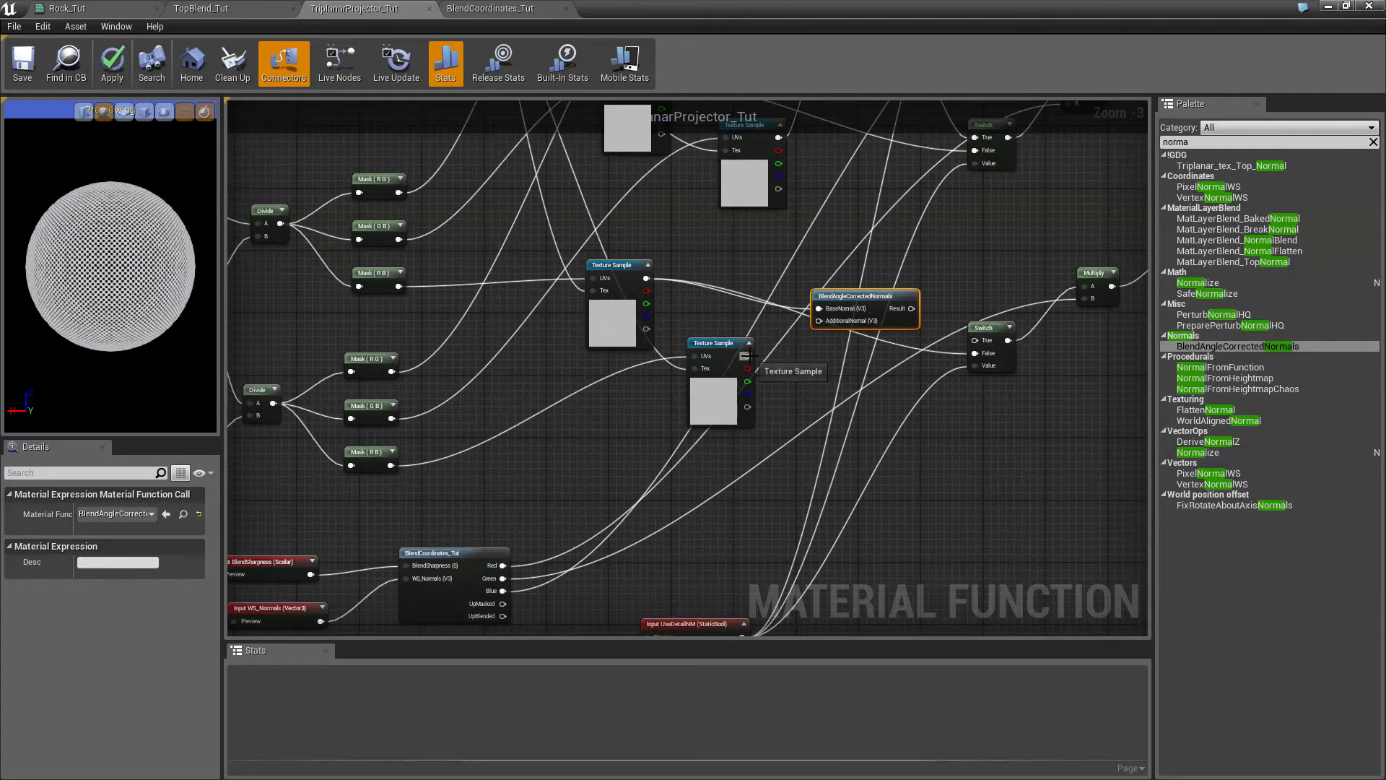
pyautogui.moveTo(747, 355); pyautogui.dragTo(820, 320)
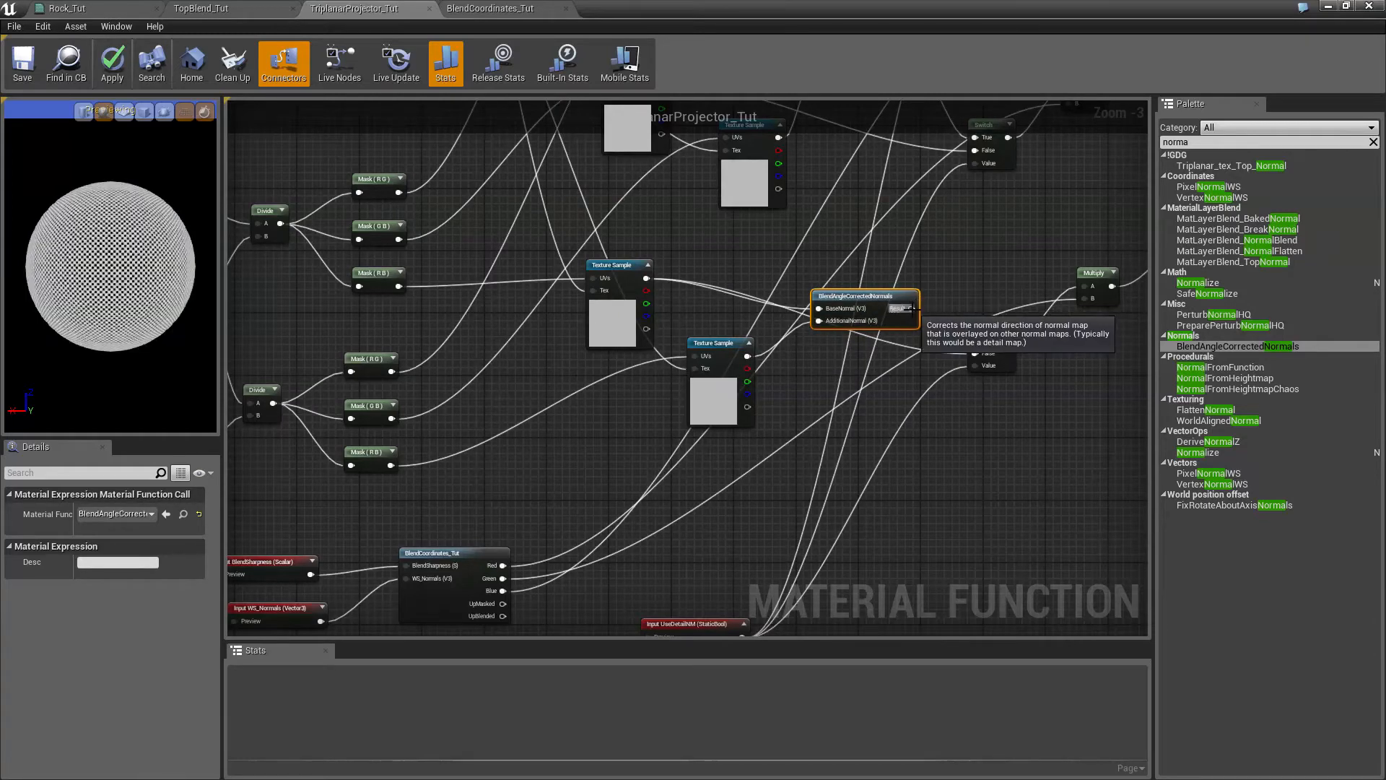
pyautogui.moveTo(911, 308); pyautogui.dragTo(976, 340)
# - Save the TriplanarProjector_Tut function and the Rock_Tut material
pyautogui.moveTo(874, 165); pyautogui.dragTo(796, 407, button='right')
pyautogui.scroll(-2, 866, 324)
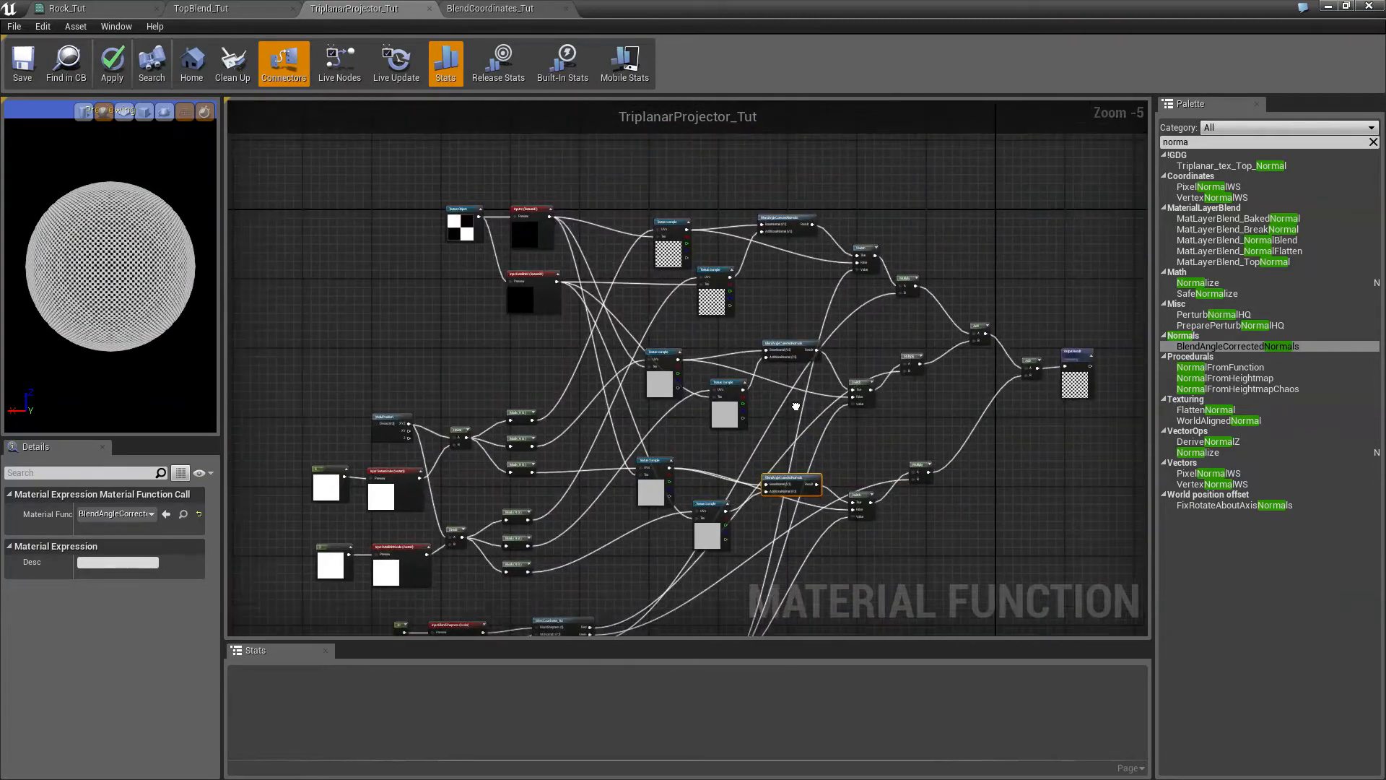
pyautogui.click(20, 60)
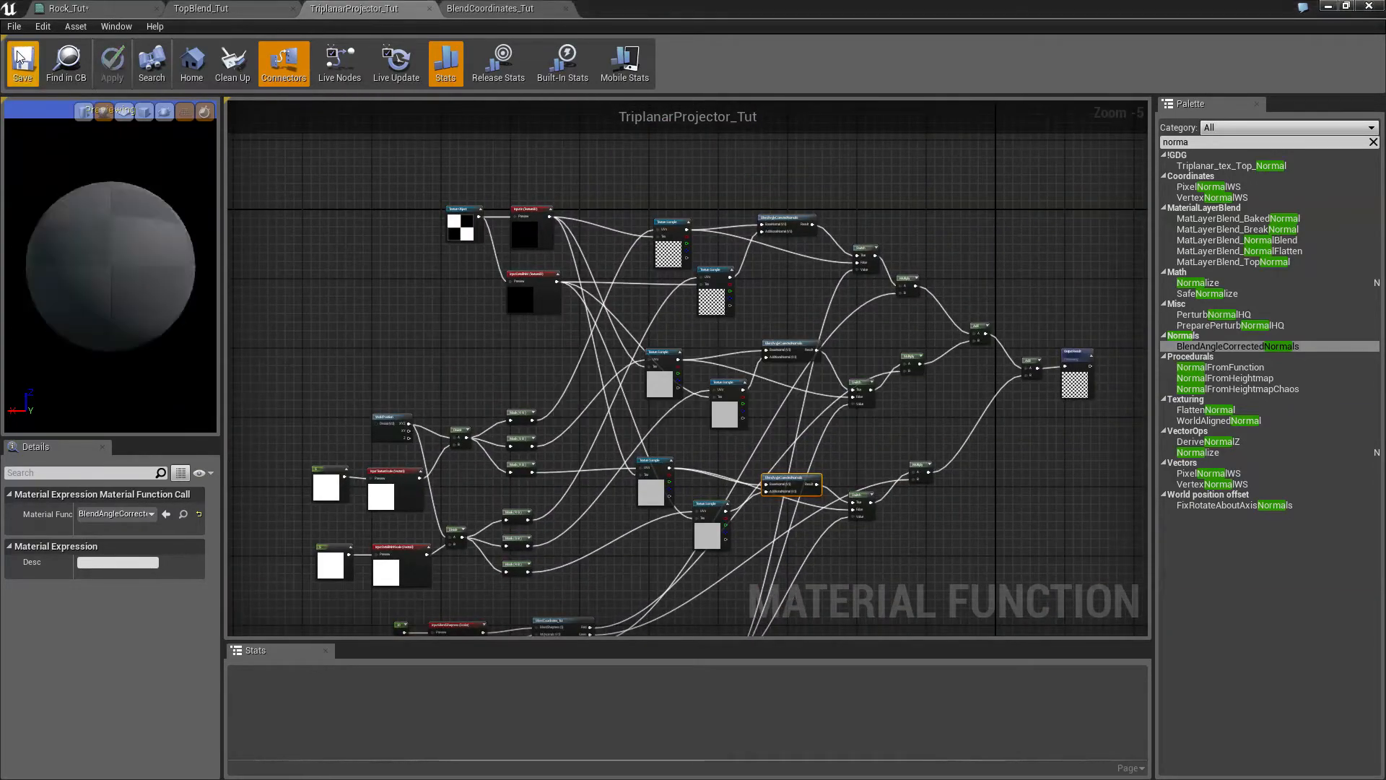
pyautogui.click(108, 9)
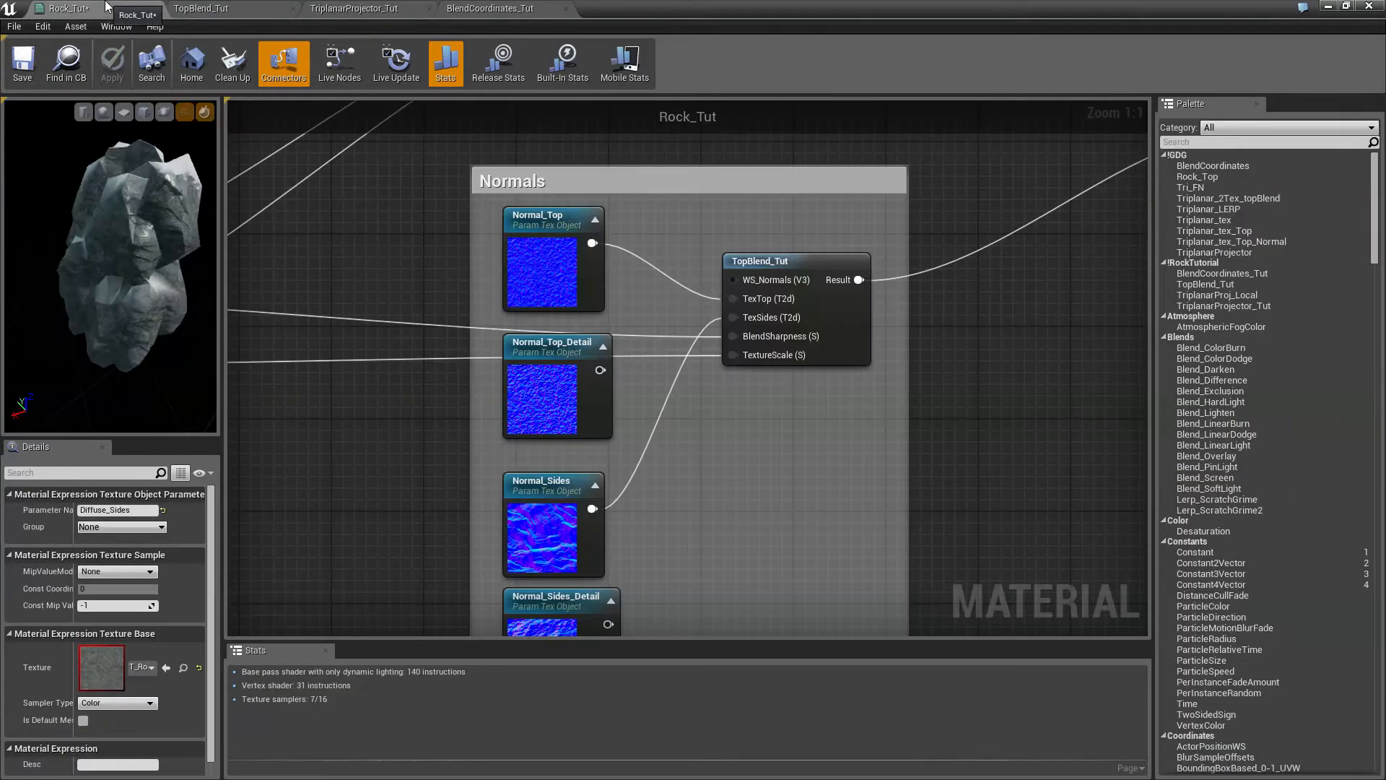
pyautogui.moveTo(464, 280); pyautogui.dragTo(572, 351, button='right')
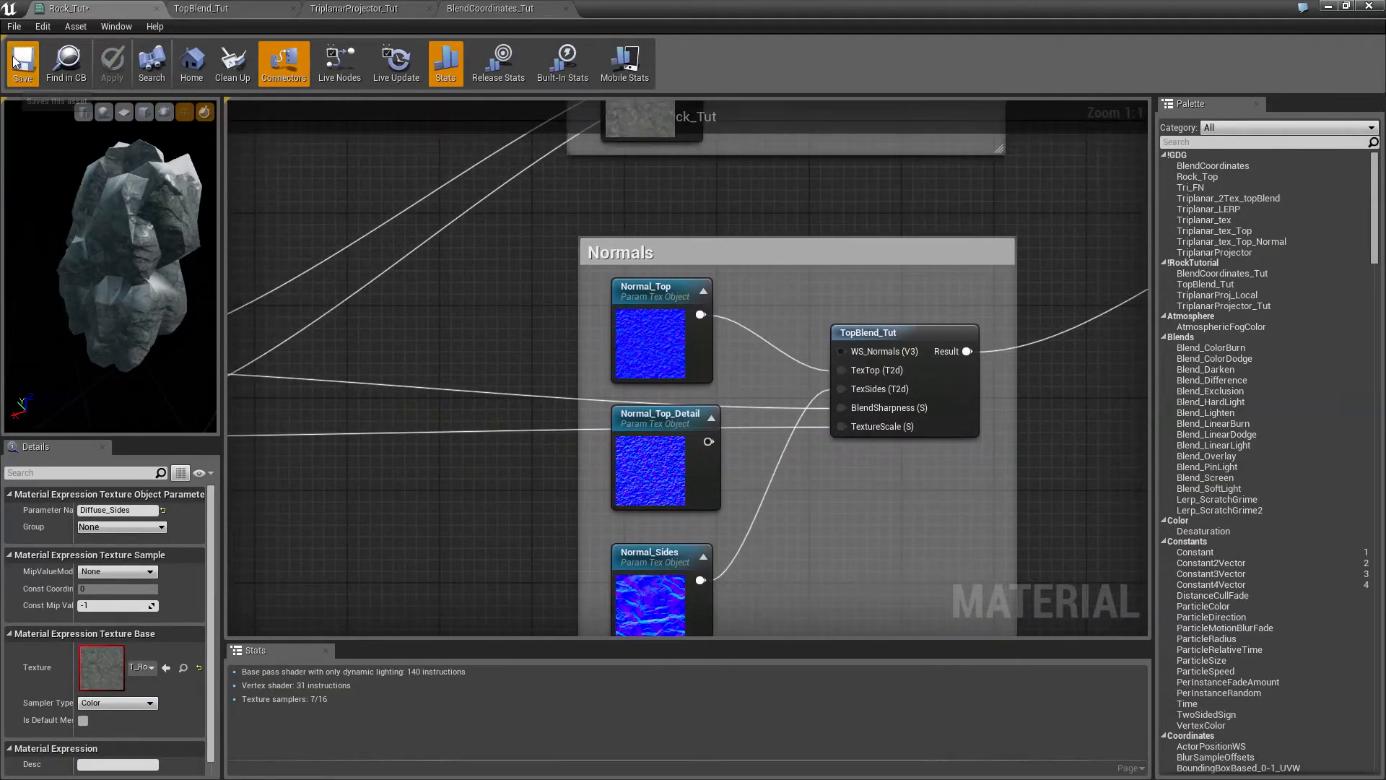
pyautogui.click(22, 61)
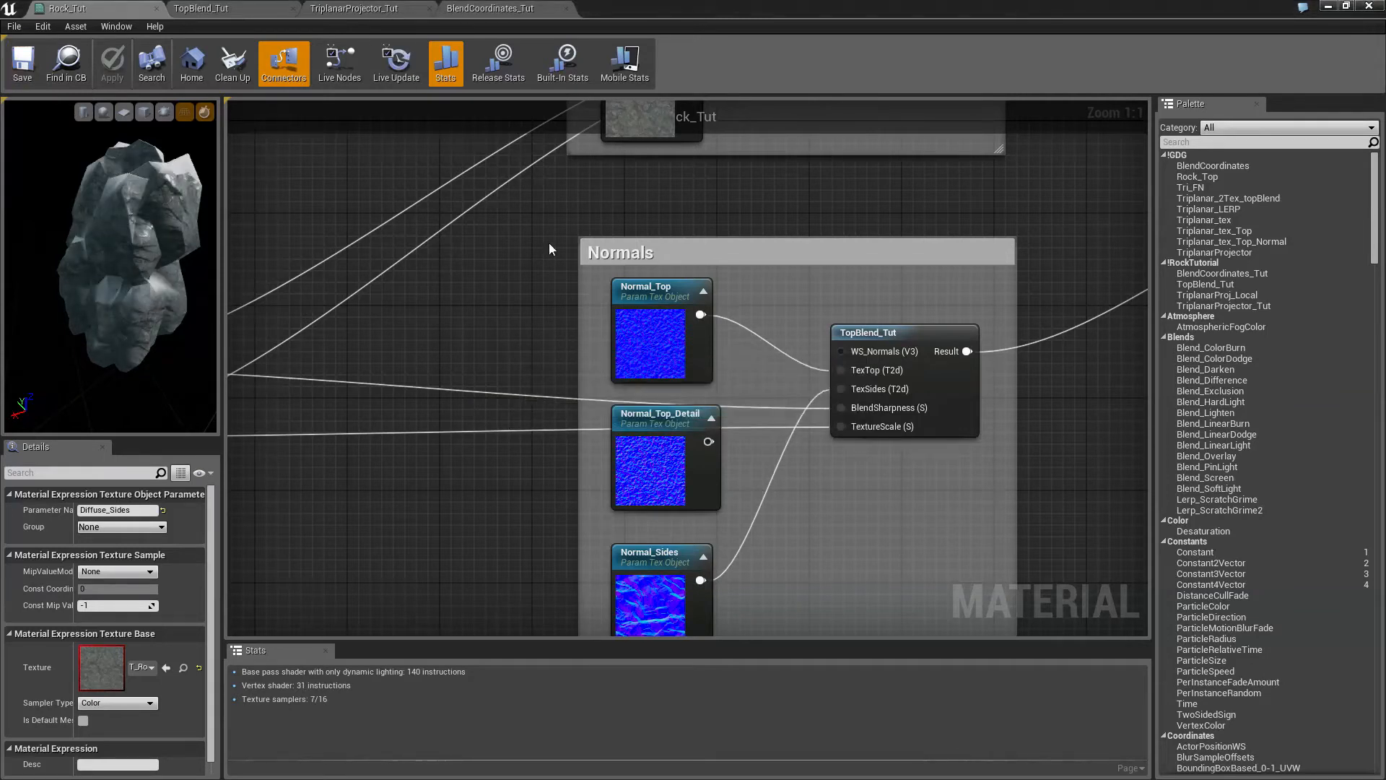
# - In TopBlend_Tut, separate the two overlapping TriplanarProjector_Tut nodes and move the Texture Object and its two texture inputs away from them
pyautogui.click(845, 330)
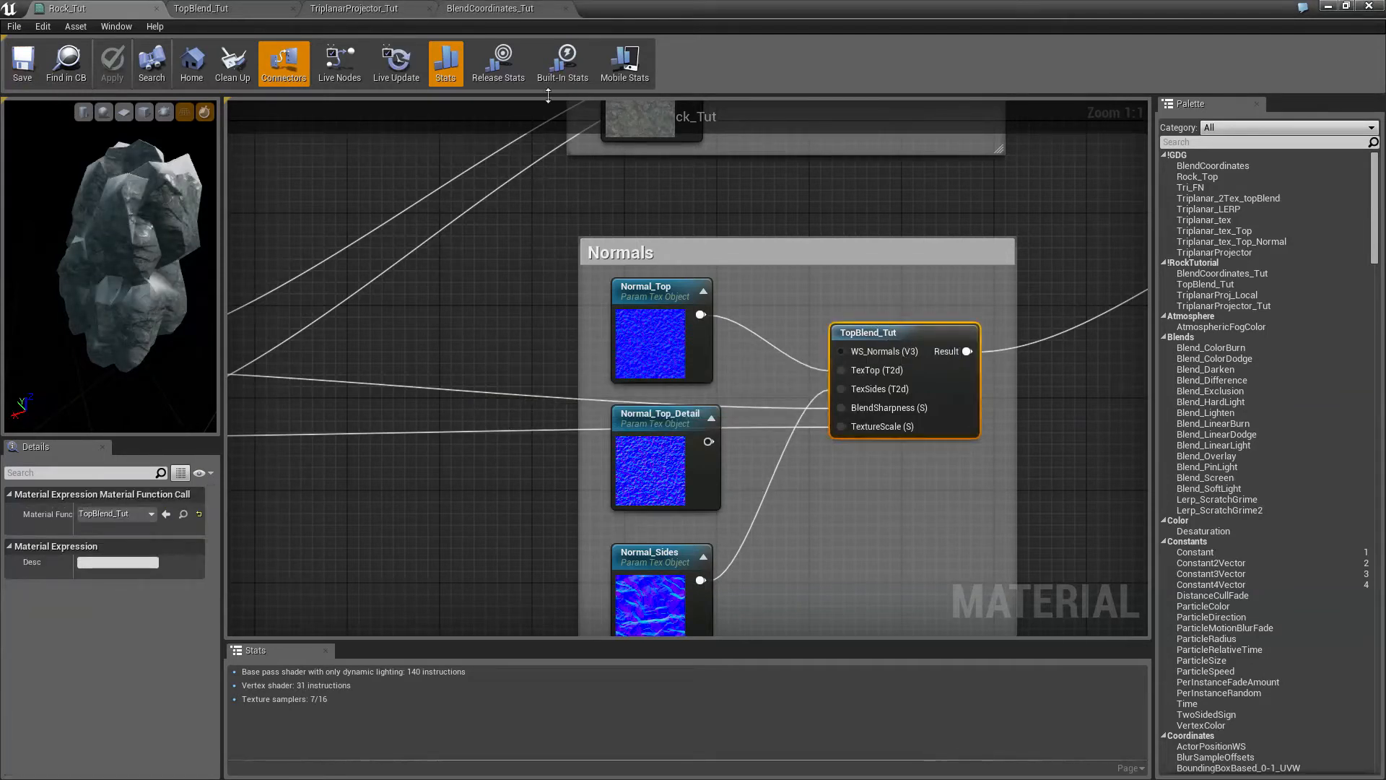
pyautogui.click(365, 8)
pyautogui.click(231, 9)
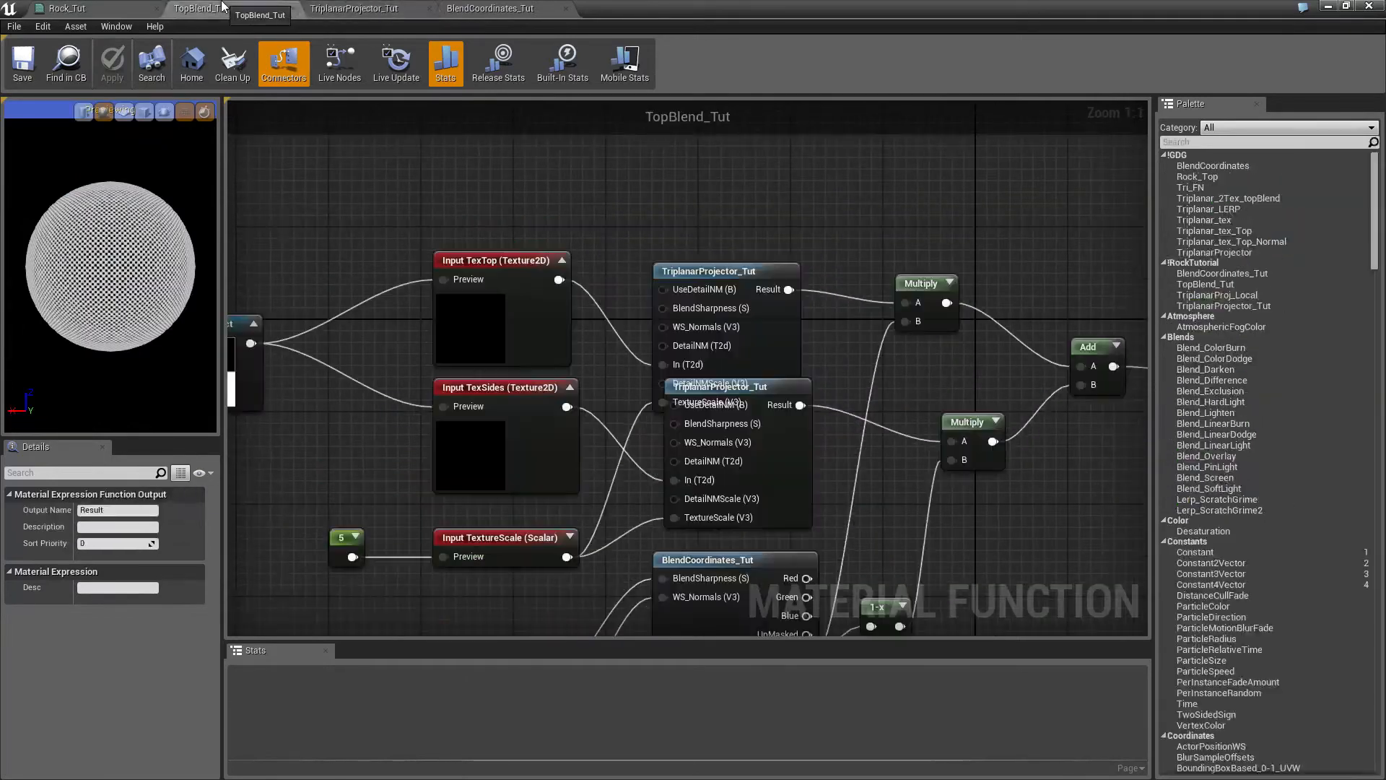
pyautogui.moveTo(660, 212); pyautogui.dragTo(623, 270, button='right')
pyautogui.moveTo(675, 329); pyautogui.dragTo(695, 215)
pyautogui.moveTo(727, 423); pyautogui.dragTo(881, 406, button='right')
pyautogui.moveTo(321, 263); pyautogui.dragTo(631, 475)
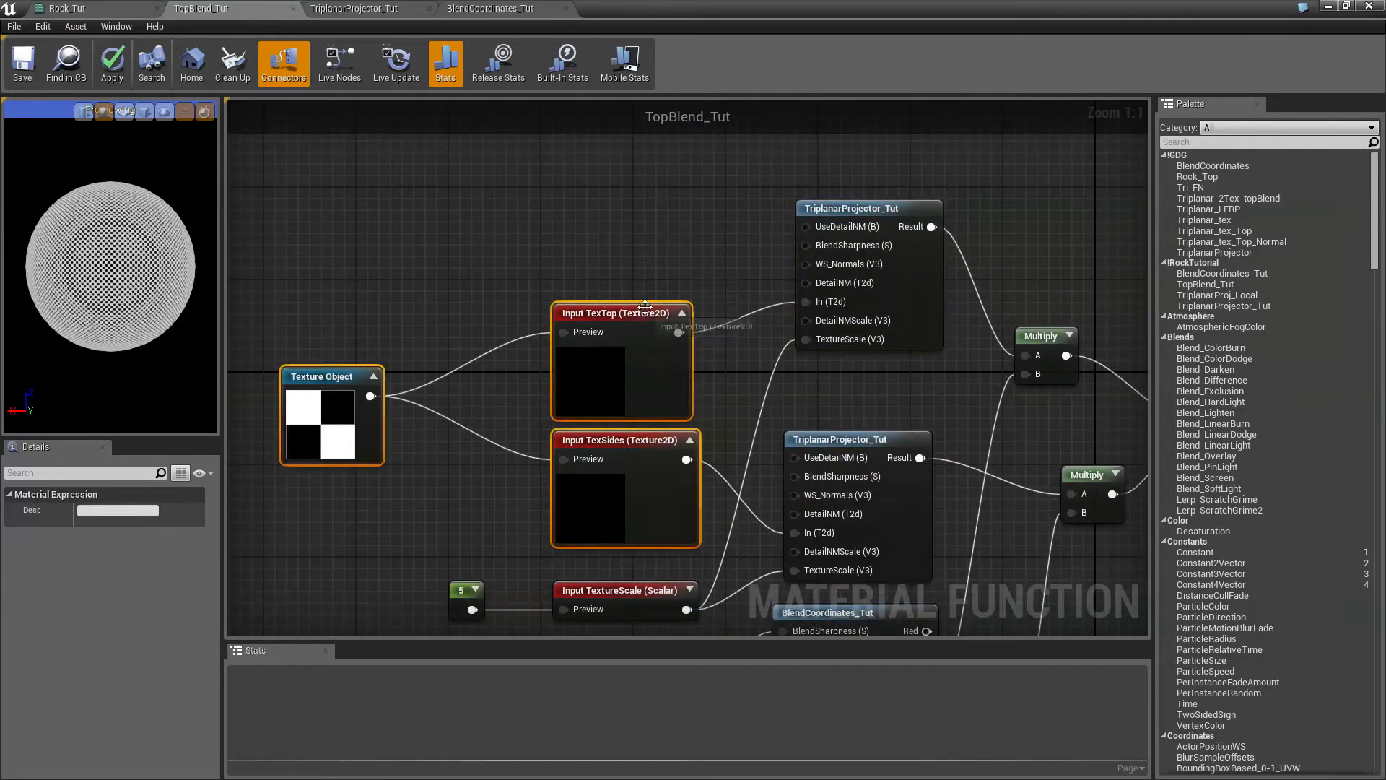
pyautogui.moveTo(624, 314); pyautogui.dragTo(506, 216)
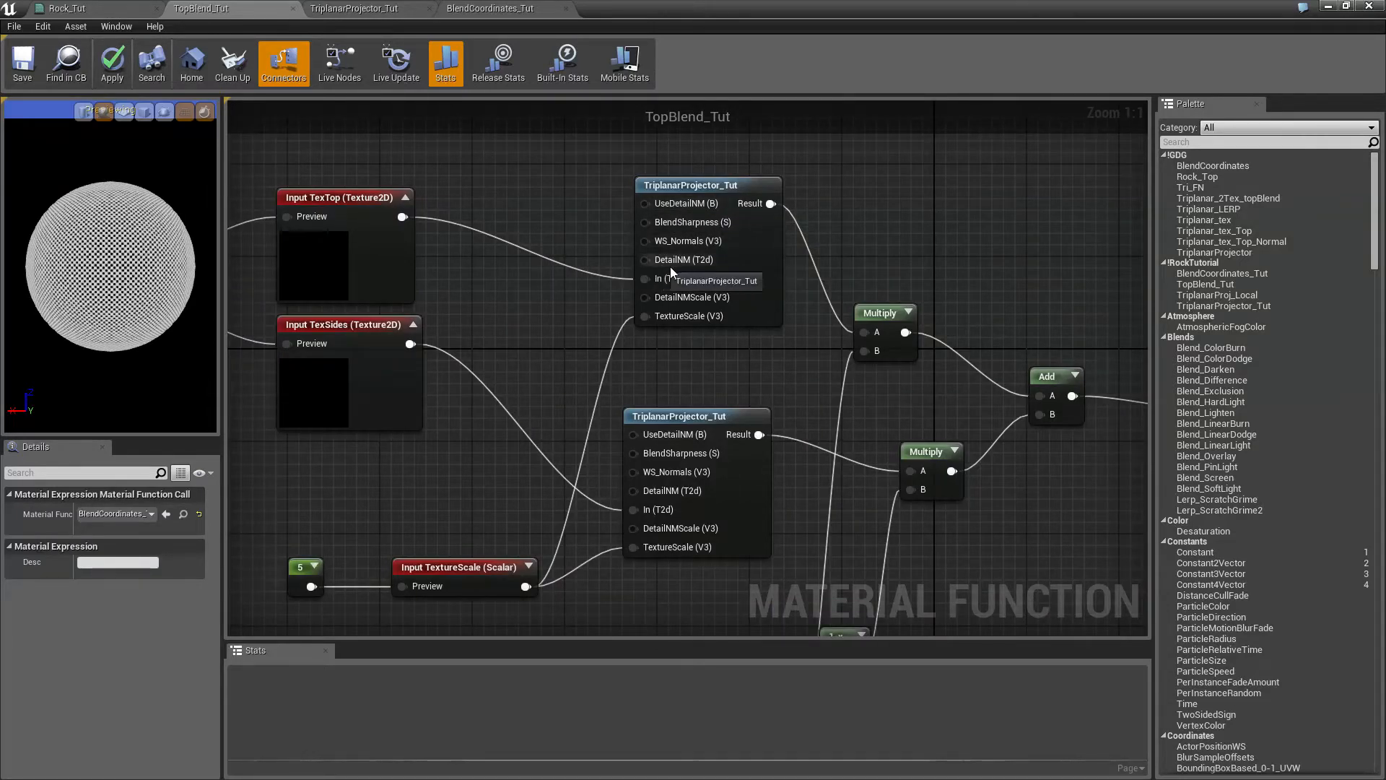
# - Move the TexTop and TexSides inputs apart vertically, leaving room for another input between them
pyautogui.moveTo(510, 320); pyautogui.dragTo(804, 470, button='right')
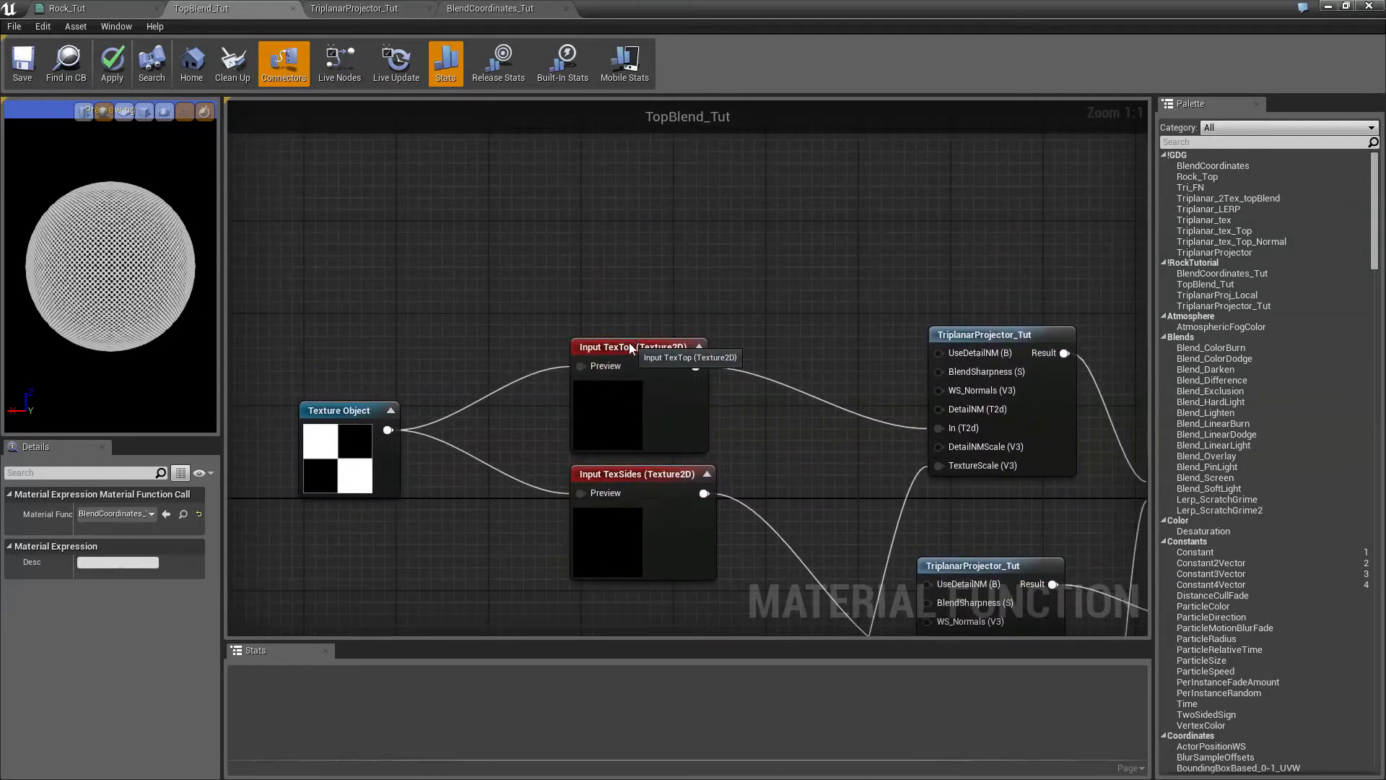
pyautogui.moveTo(630, 349); pyautogui.dragTo(632, 187)
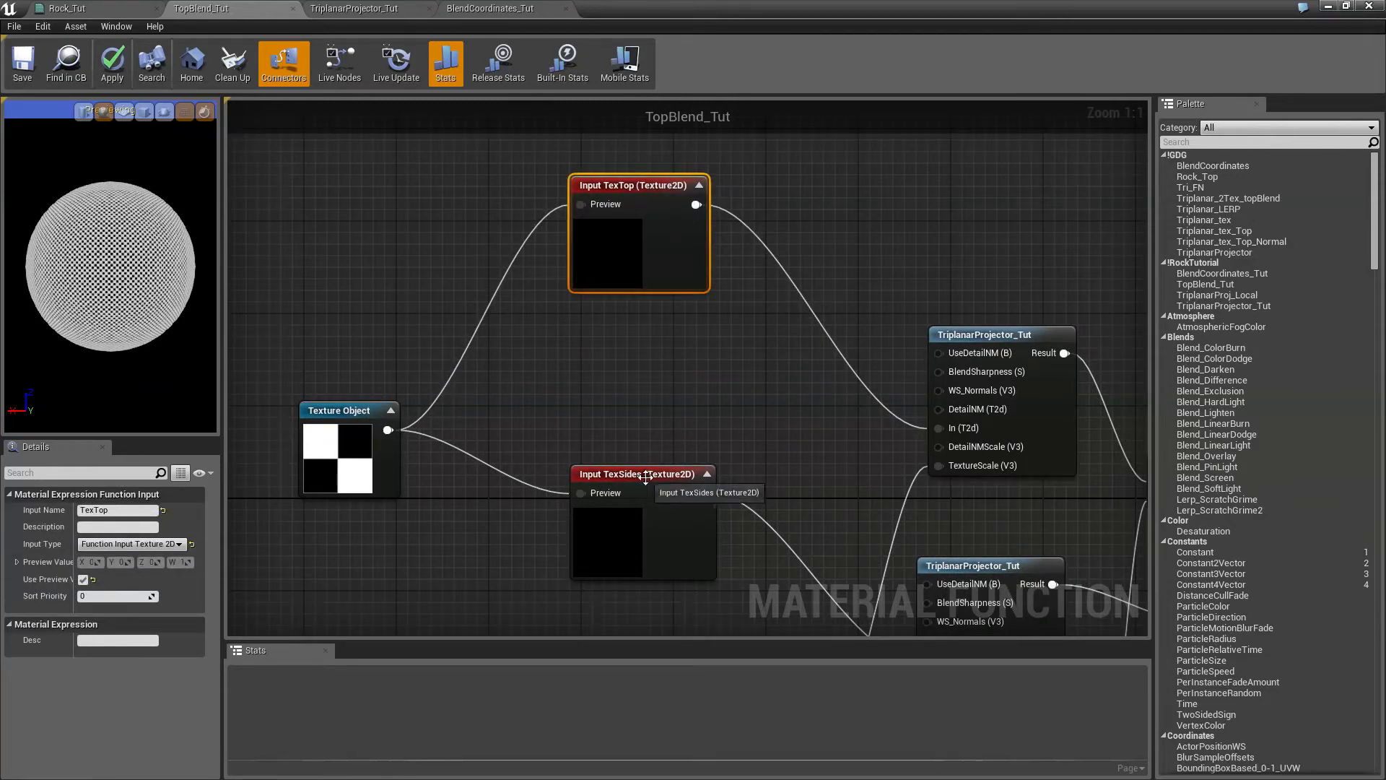
pyautogui.moveTo(645, 475)
pyautogui.mouseDown()
pyautogui.moveTo(644, 523)
pyautogui.moveTo(648, 500)
pyautogui.mouseUp()
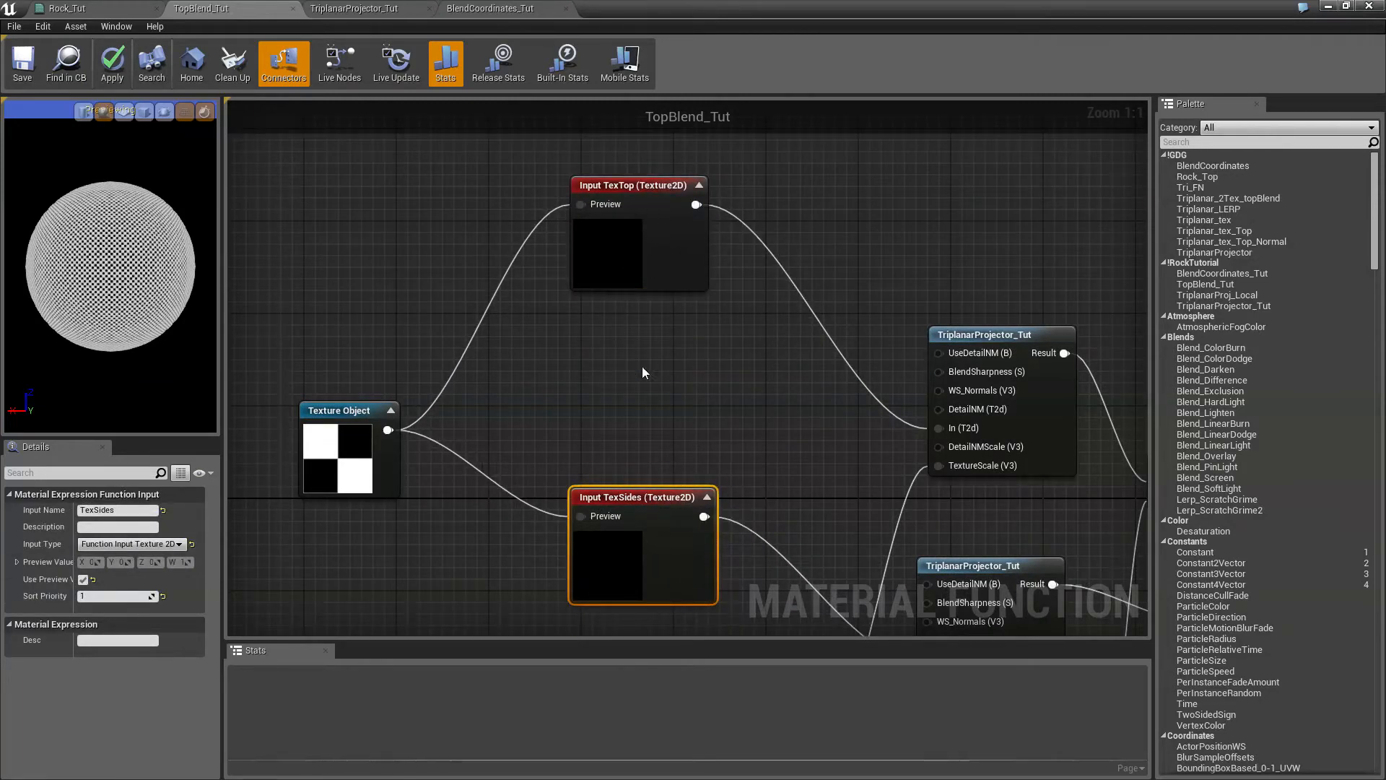
# - Duplicate the TexTop input, place the copy between TexTop and TexSides, and name it DetailTop
pyautogui.click(650, 184)
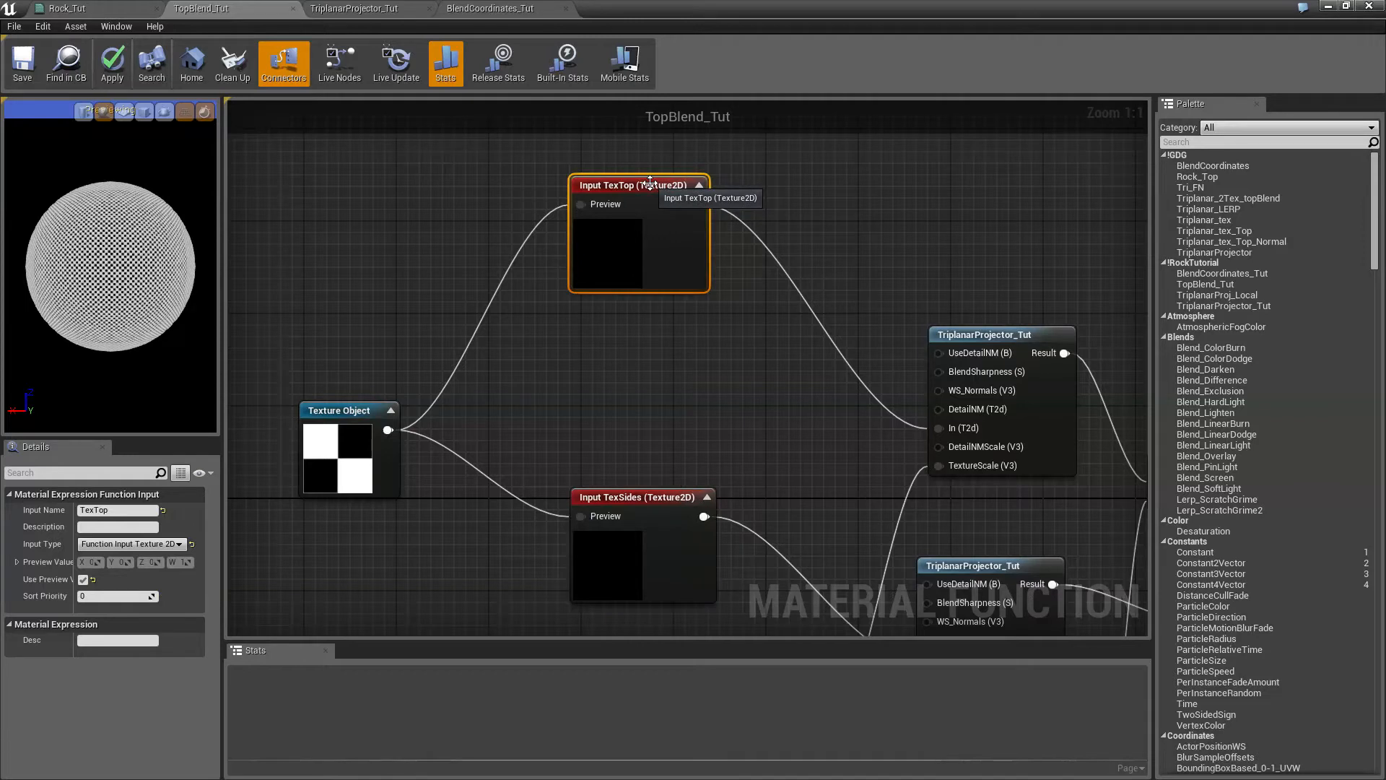
pyautogui.hotkey('ctrl', 'w')
pyautogui.moveTo(743, 186); pyautogui.dragTo(664, 327)
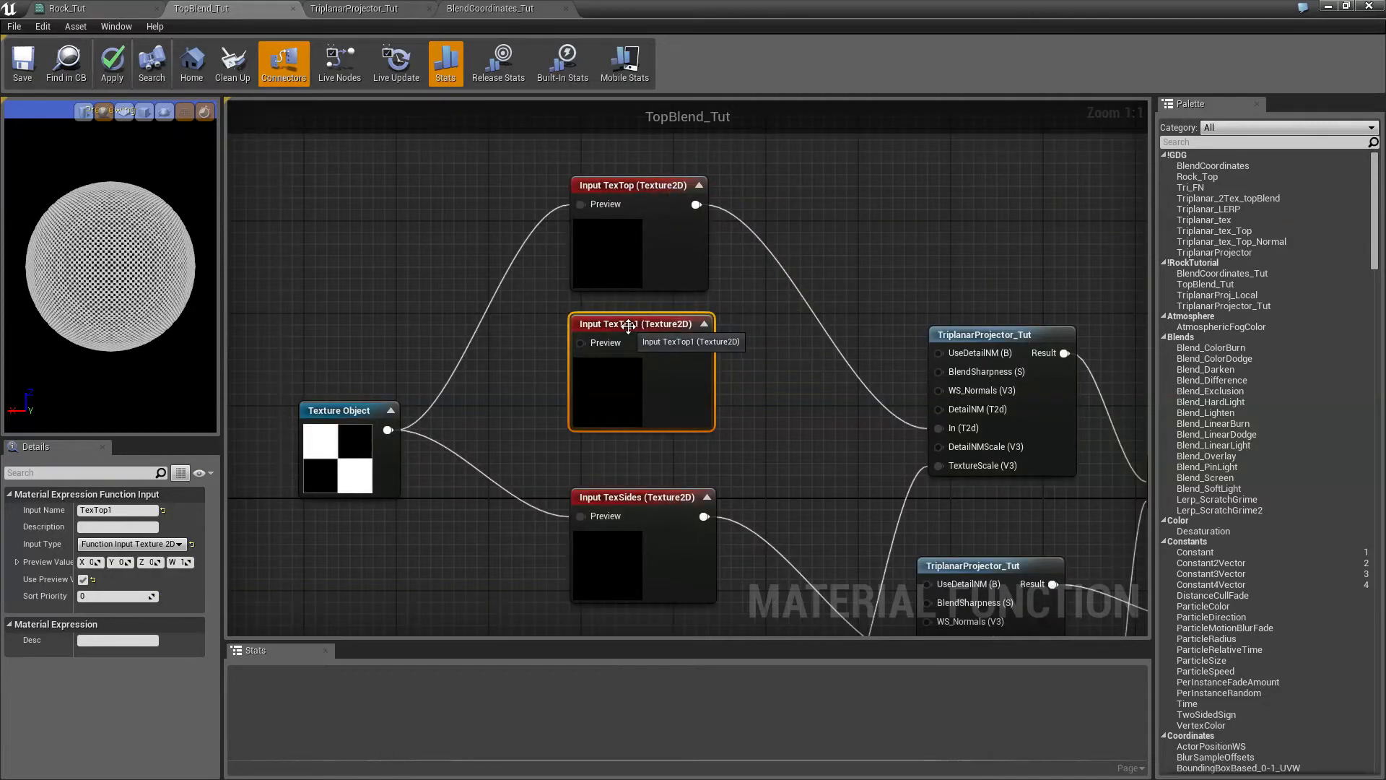
pyautogui.click(127, 510)
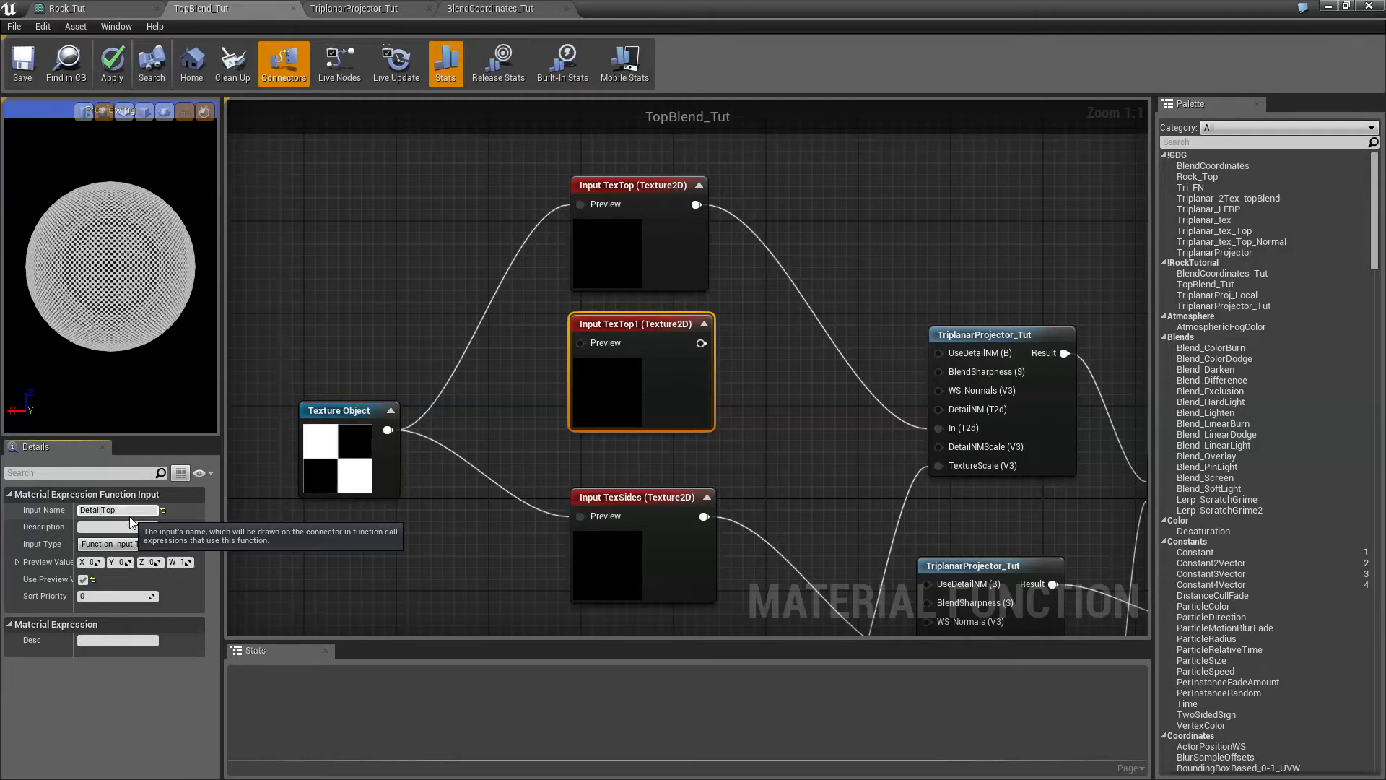
pyautogui.press('Return')
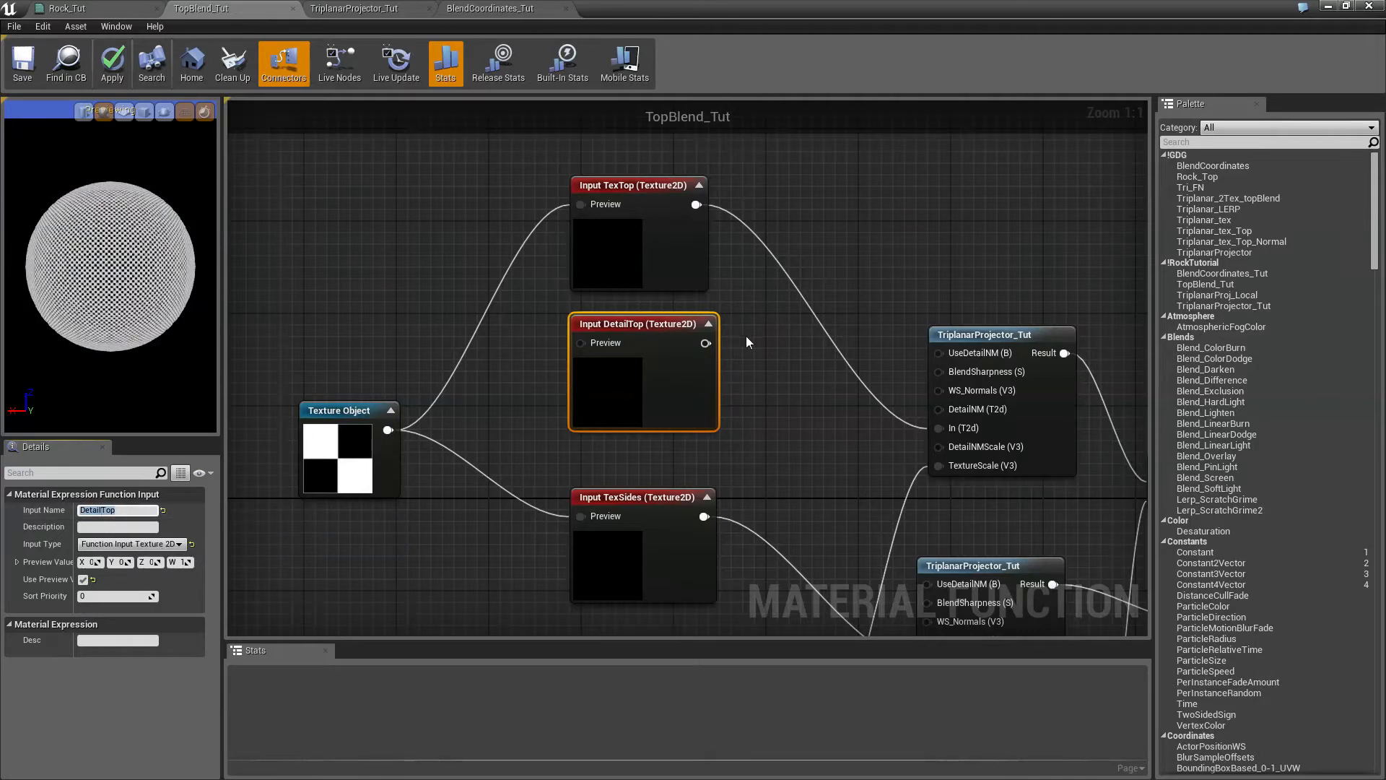
# - Connect DetailTop to the upper TriplanarProjector_Tut's DetailNM input and the Texture Object to DetailTop's Preview
pyautogui.moveTo(705, 342); pyautogui.dragTo(723, 347)
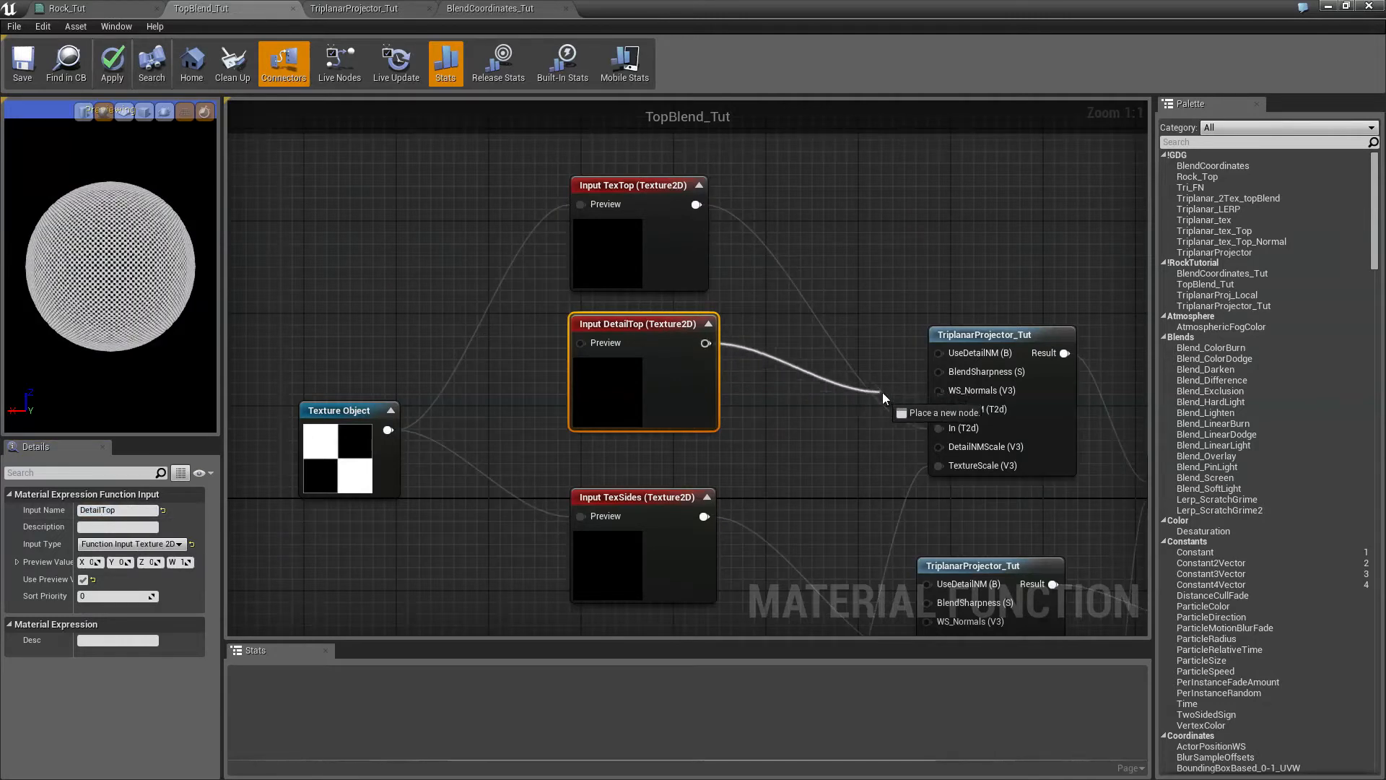
pyautogui.moveTo(882, 397); pyautogui.dragTo(937, 410)
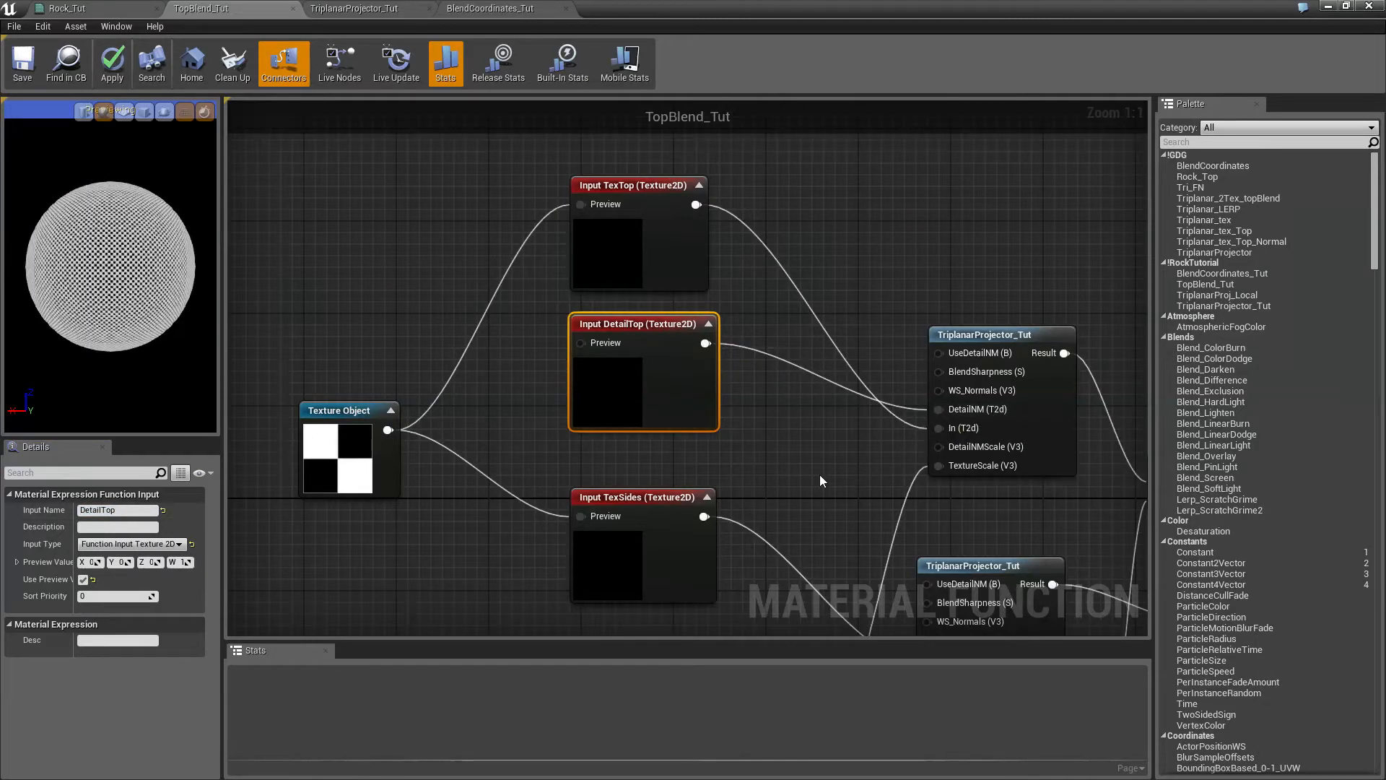
pyautogui.moveTo(772, 456); pyautogui.dragTo(890, 439, button='right')
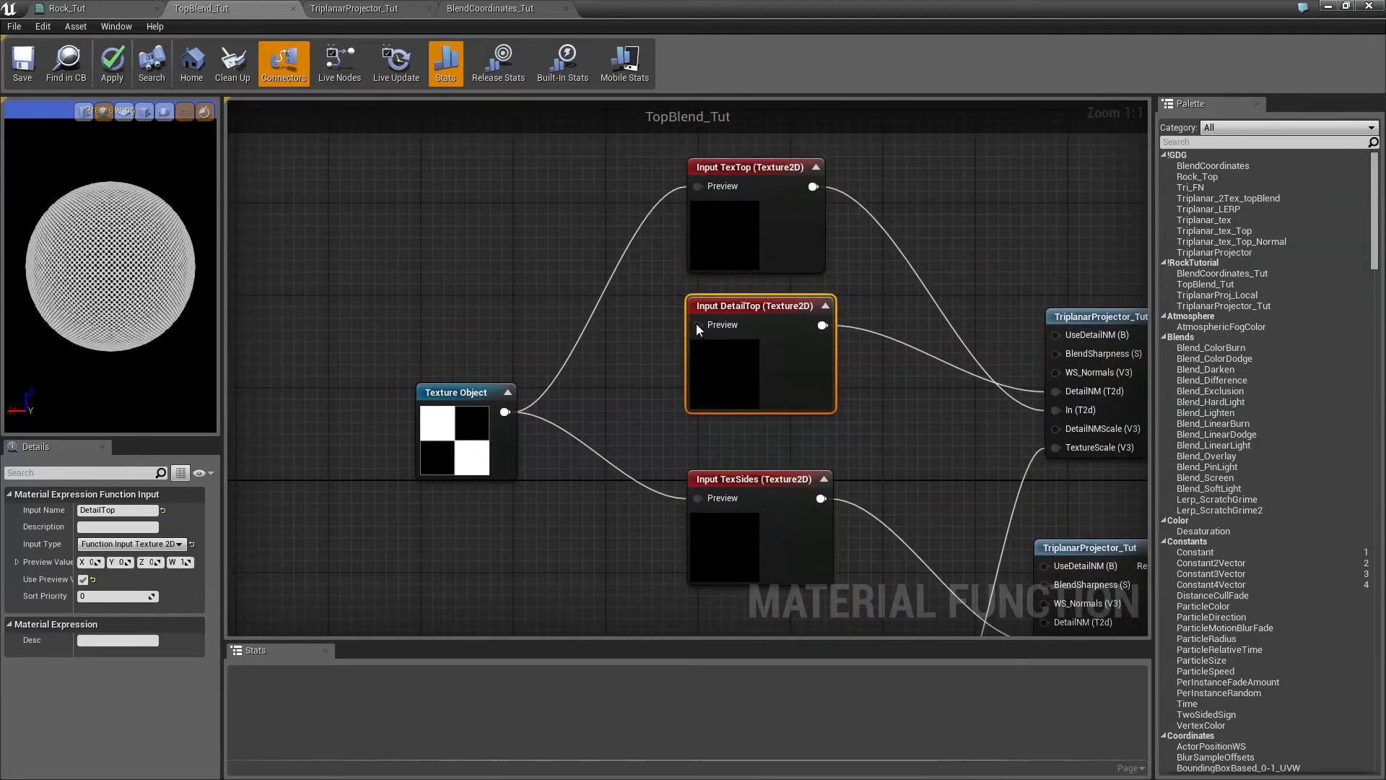
pyautogui.moveTo(698, 330); pyautogui.dragTo(503, 409)
# - Duplicate the DetailTop input below TexSides and move the TextureScale input with its constant 5 clear of the copy
pyautogui.moveTo(659, 415); pyautogui.dragTo(594, 199, button='right')
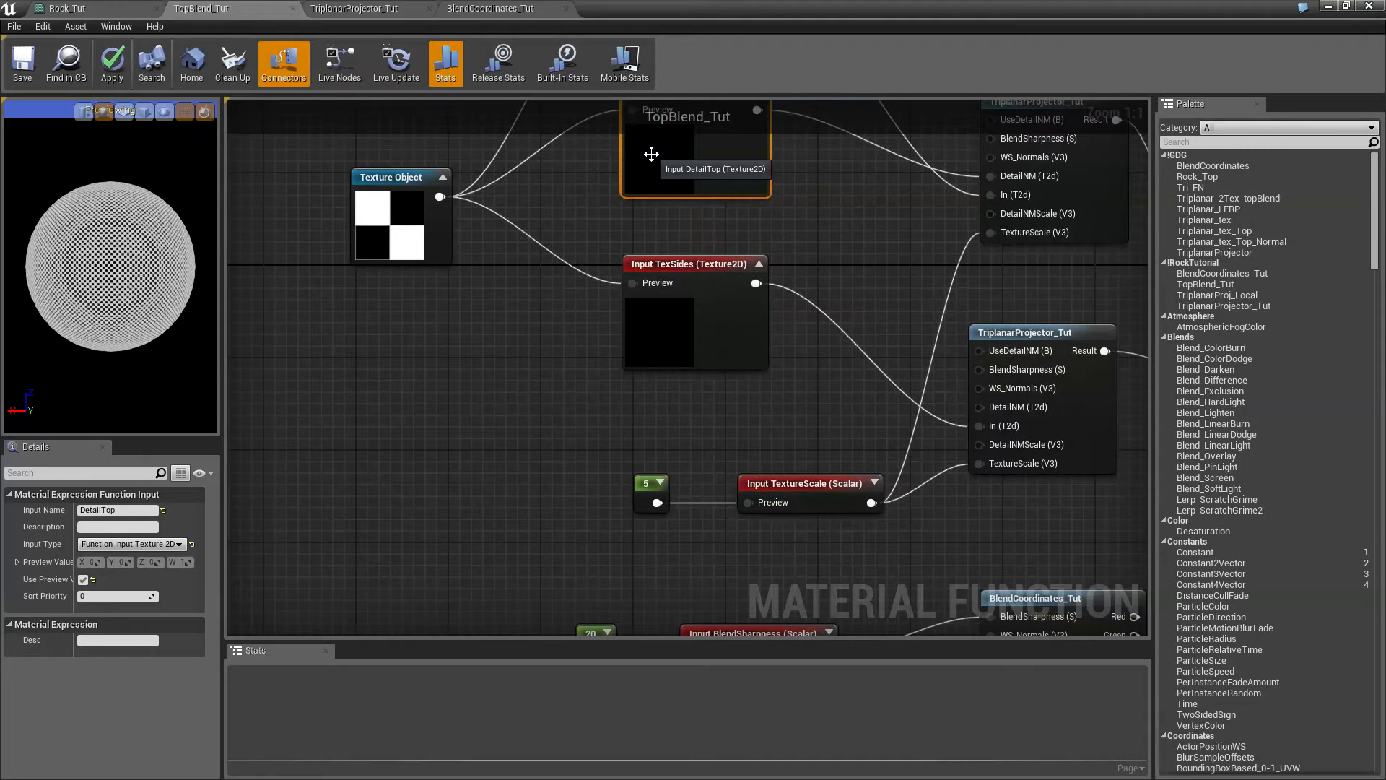
pyautogui.hotkey('ctrl', 'w')
pyautogui.moveTo(758, 152); pyautogui.dragTo(731, 391)
pyautogui.moveTo(616, 552); pyautogui.dragTo(585, 361, button='right')
pyautogui.moveTo(580, 327); pyautogui.dragTo(781, 361)
pyautogui.moveTo(793, 295); pyautogui.dragTo(770, 375)
pyautogui.moveTo(798, 246); pyautogui.dragTo(778, 352, button='right')
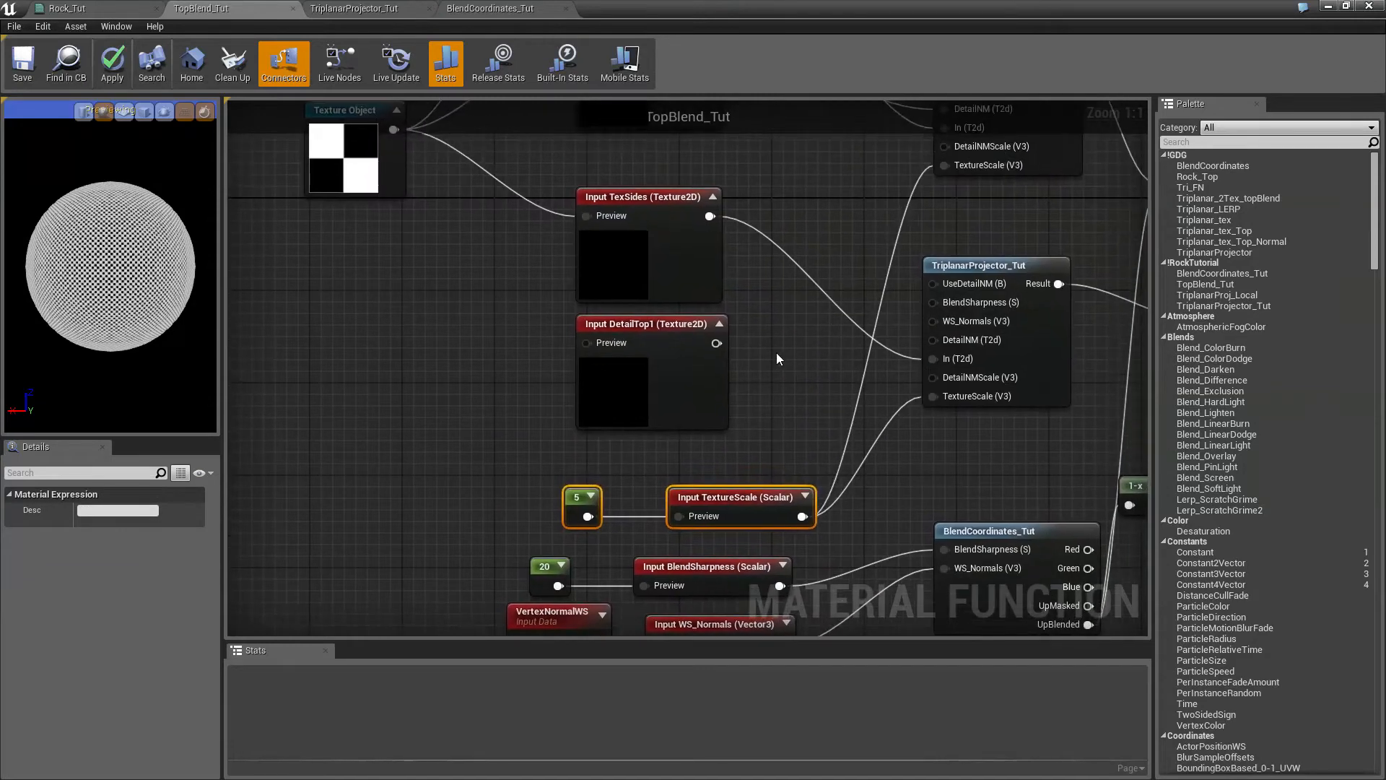
# - Rename the duplicated input to DetailSides and wire it from the Texture Object to the lower TriplanarProjector_Tut's DetailNM input
pyautogui.moveTo(717, 344); pyautogui.dragTo(933, 340)
pyautogui.click(635, 327)
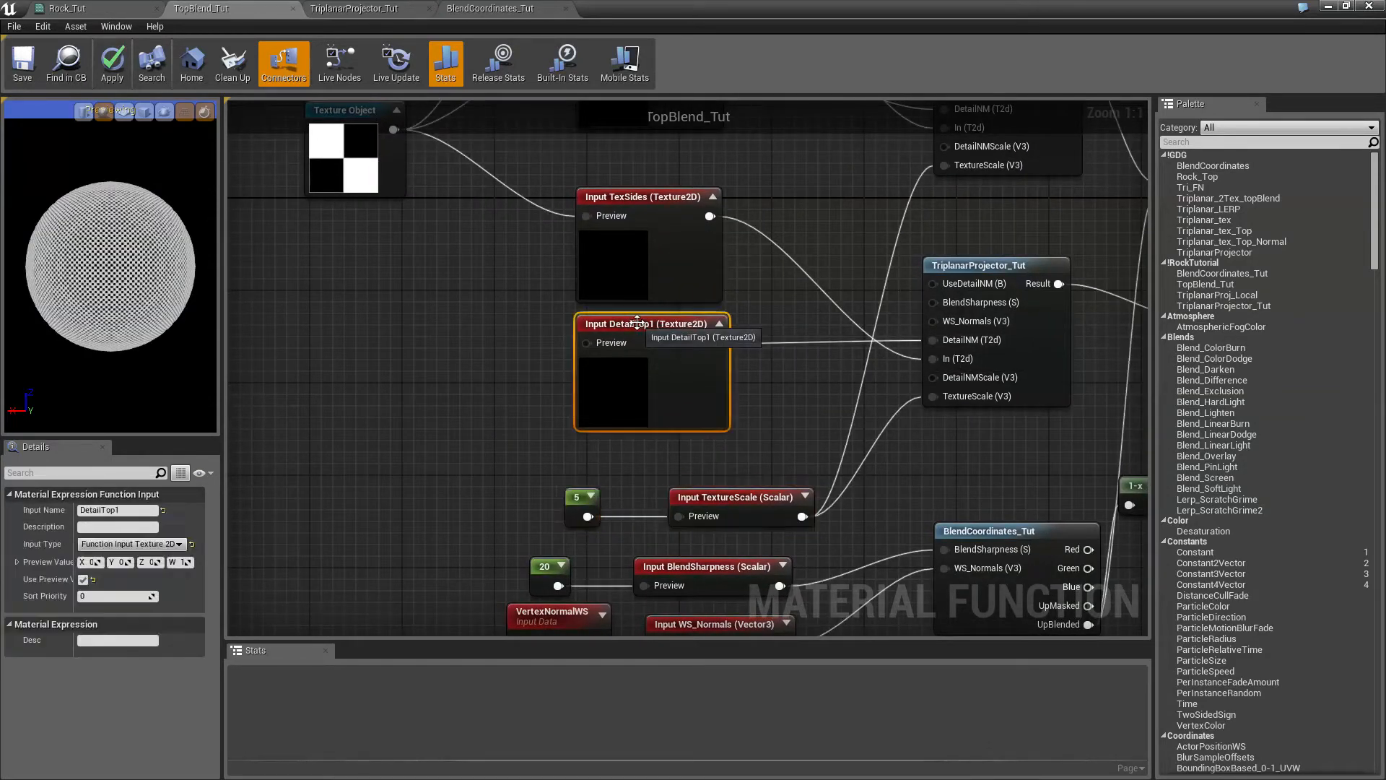
pyautogui.click(136, 510)
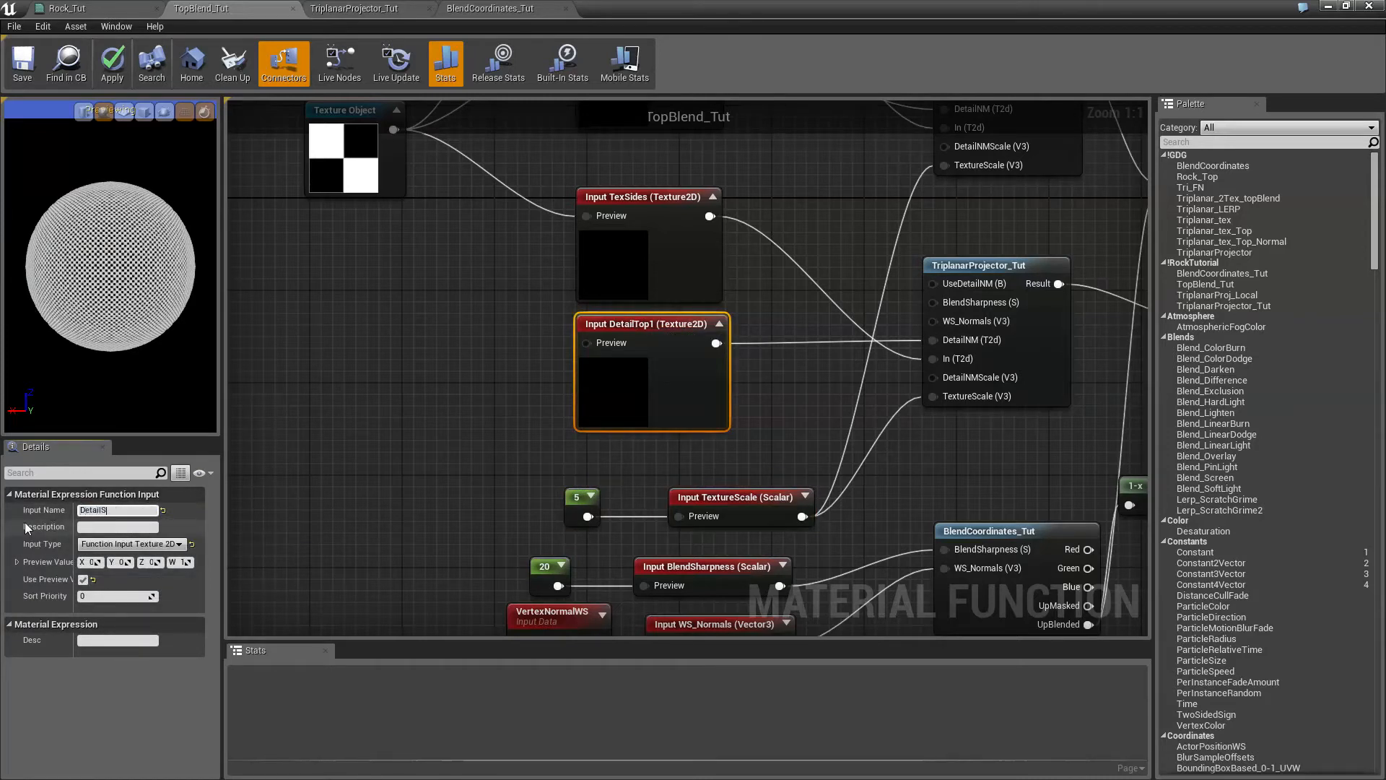
pyautogui.write('DetailSides')
pyautogui.press('Return')
pyautogui.moveTo(486, 345); pyautogui.dragTo(498, 464, button='right')
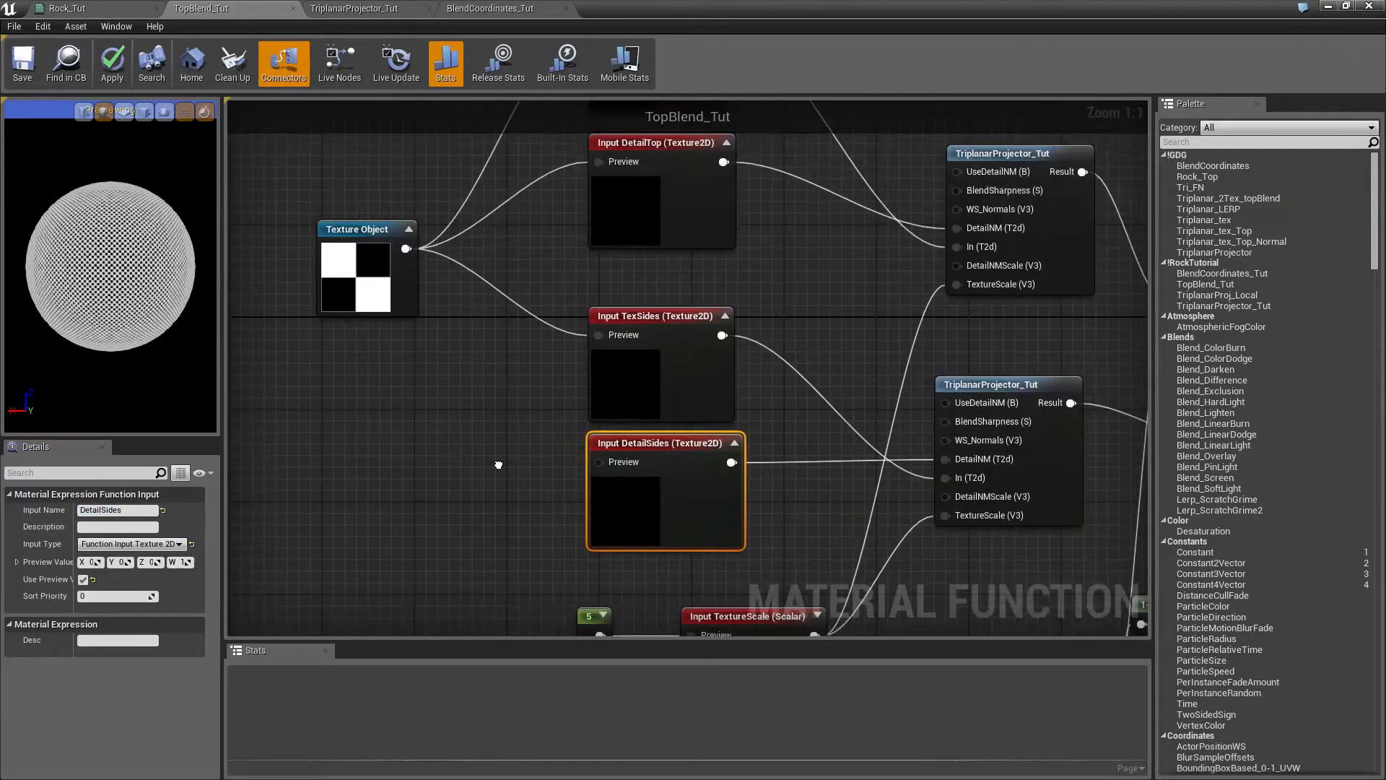
pyautogui.moveTo(406, 249); pyautogui.dragTo(603, 466)
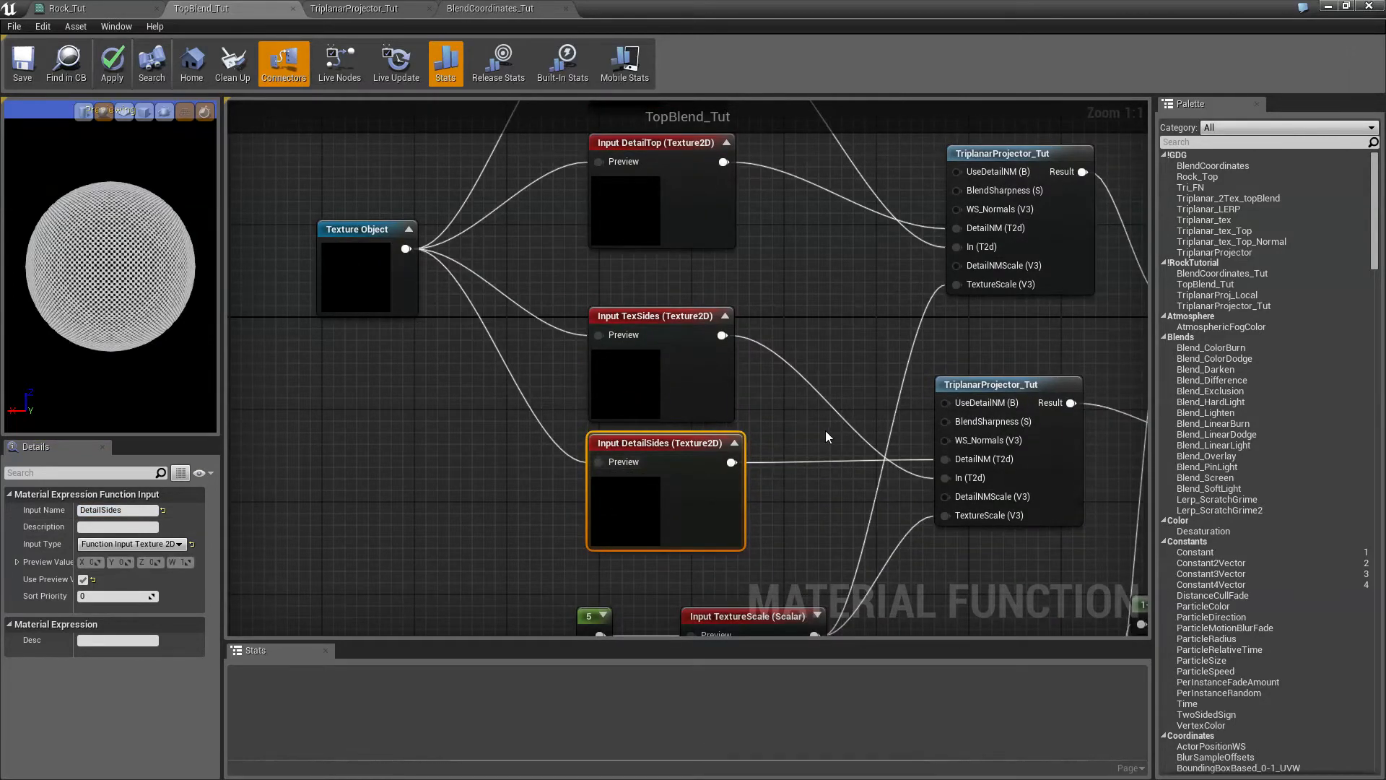
# - Shift the DetailSides and TexSides inputs down to leave free space beneath DetailTop
pyautogui.moveTo(826, 430); pyautogui.dragTo(738, 314, button='right')
pyautogui.moveTo(735, 248); pyautogui.dragTo(713, 434, button='right')
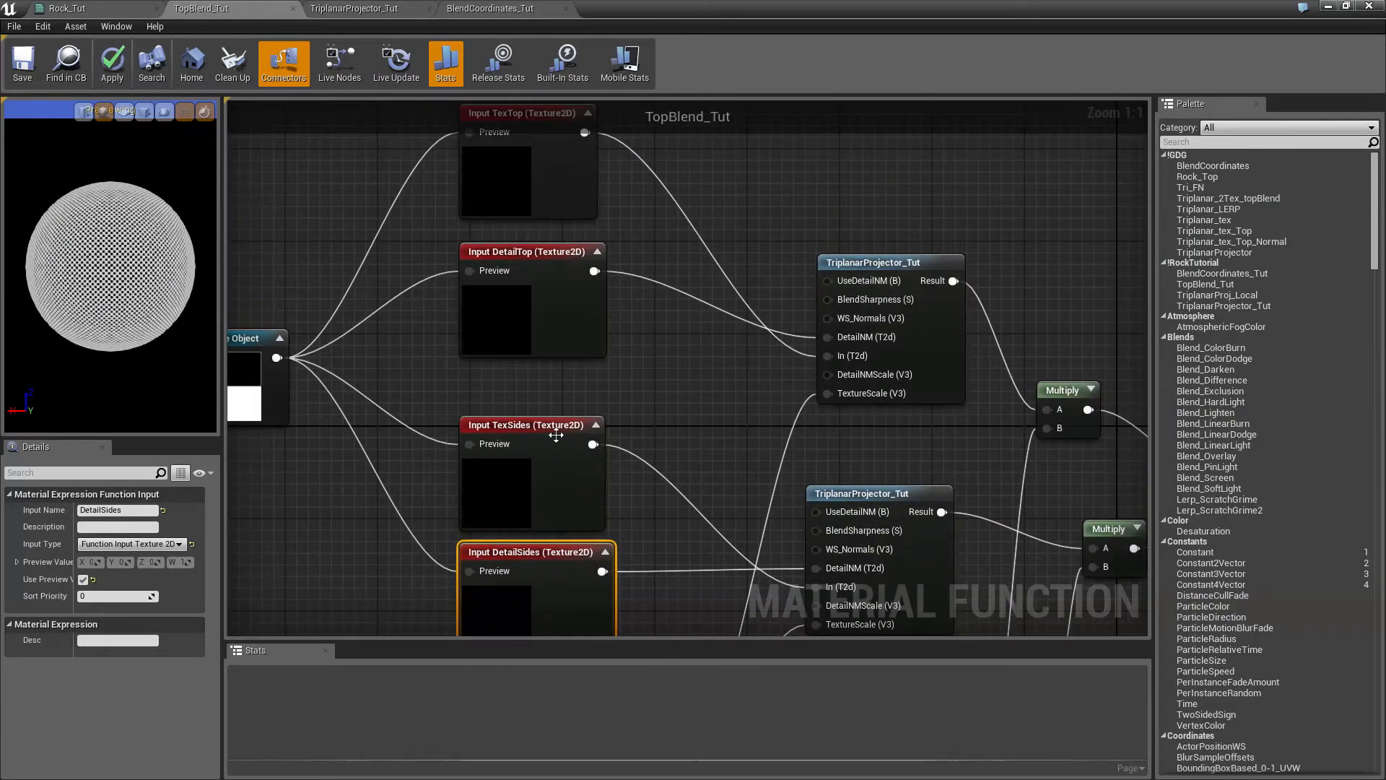
pyautogui.moveTo(673, 482); pyautogui.dragTo(767, 255, button='right')
pyautogui.moveTo(638, 324); pyautogui.dragTo(638, 371)
pyautogui.moveTo(639, 201); pyautogui.dragTo(640, 259)
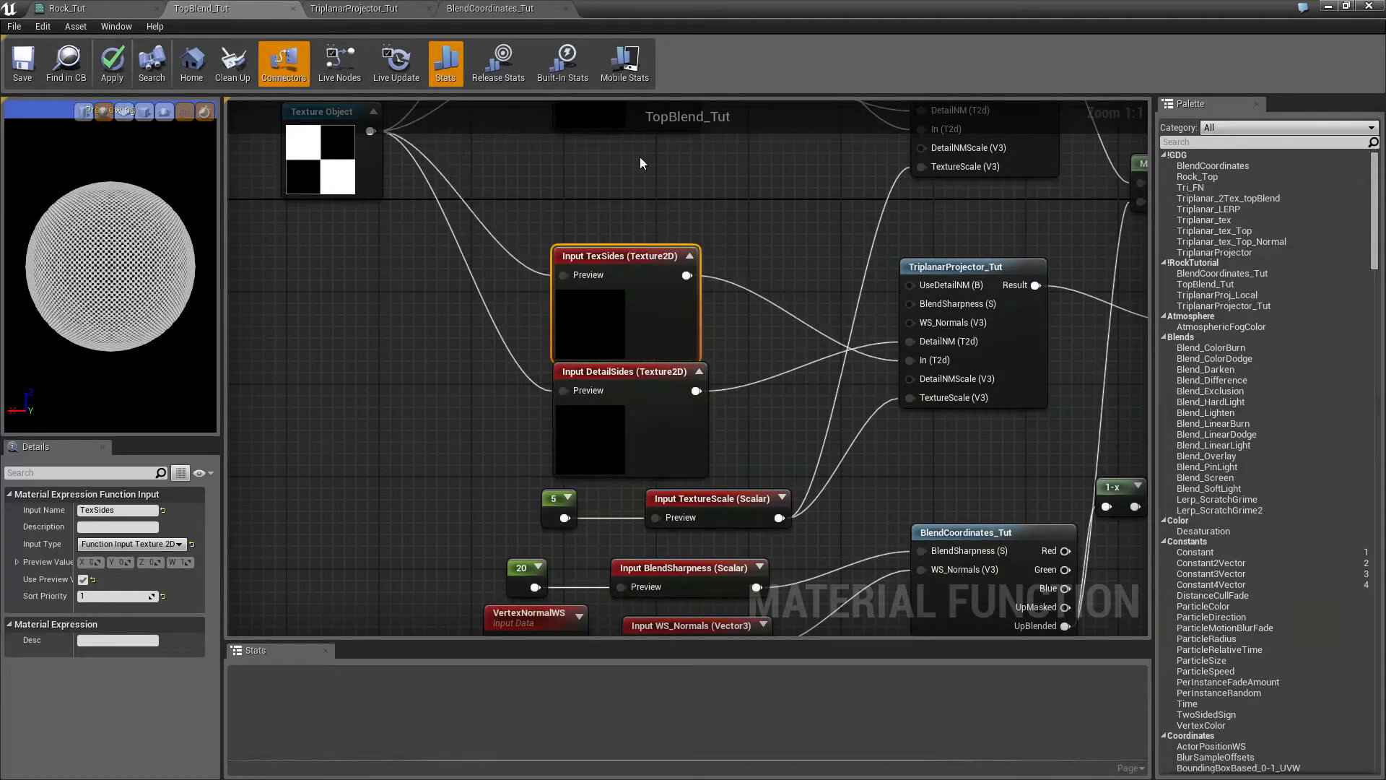
# - Add a FunctionInput between DetailTop and TexSides, set its input type to Static Bool and collapse its preview
pyautogui.click(686, 186)
pyautogui.rightClick(686, 187)
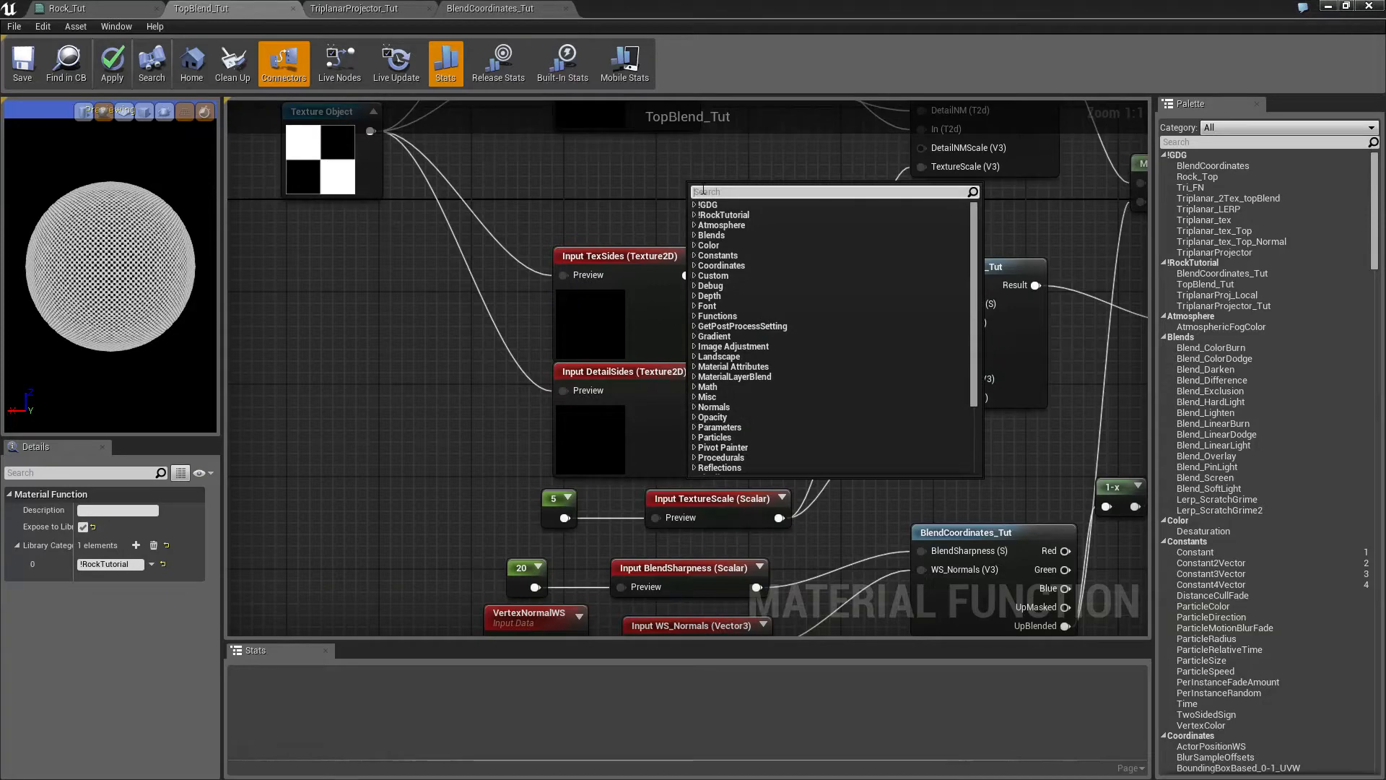
pyautogui.write('input')
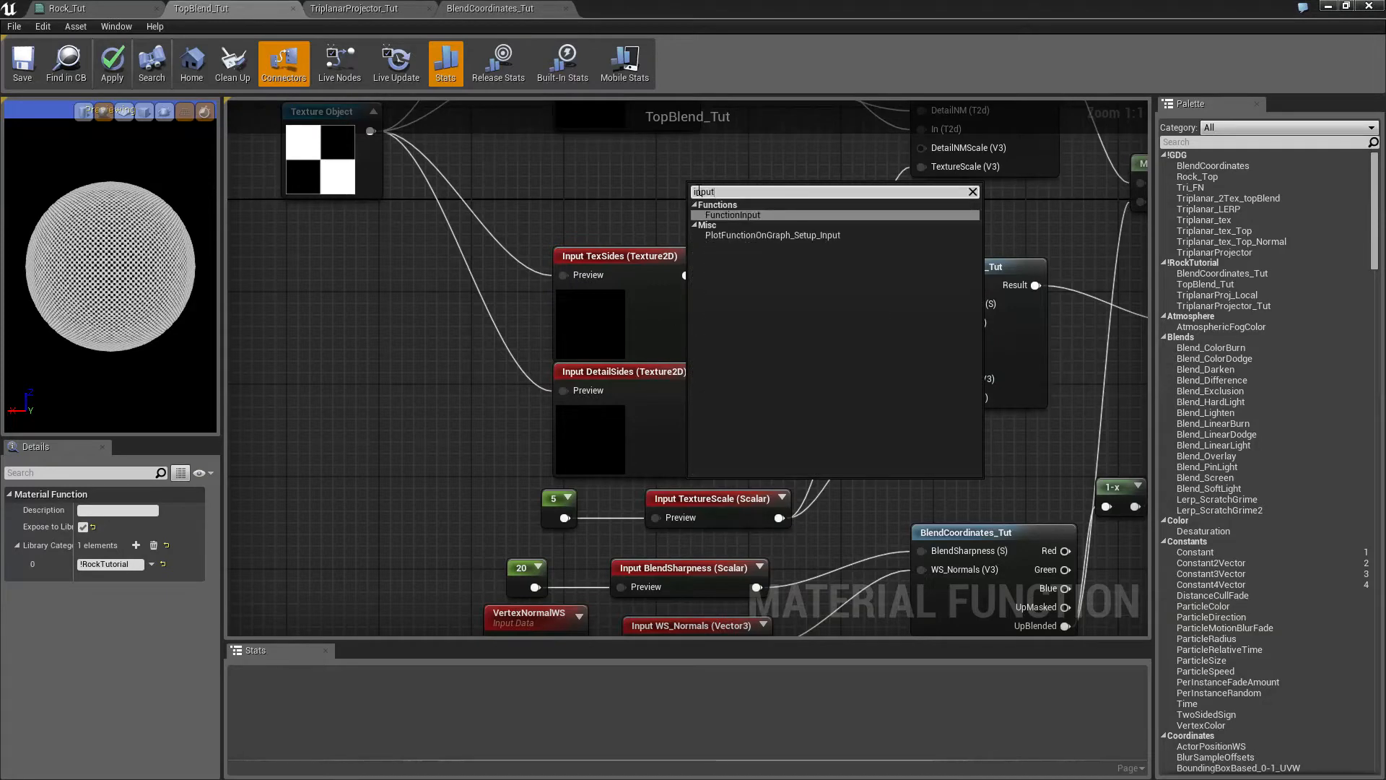
pyautogui.press('Return')
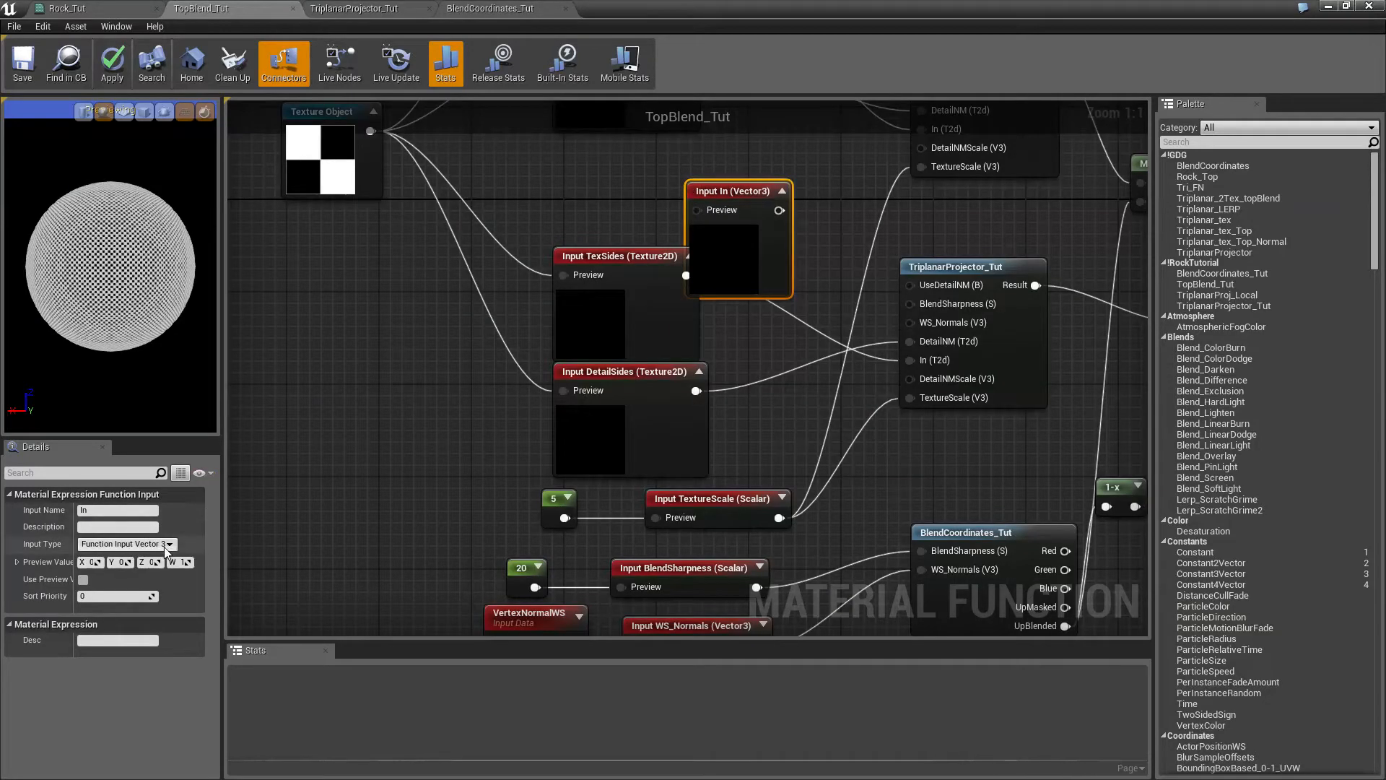
pyautogui.click(126, 544)
pyautogui.click(151, 608)
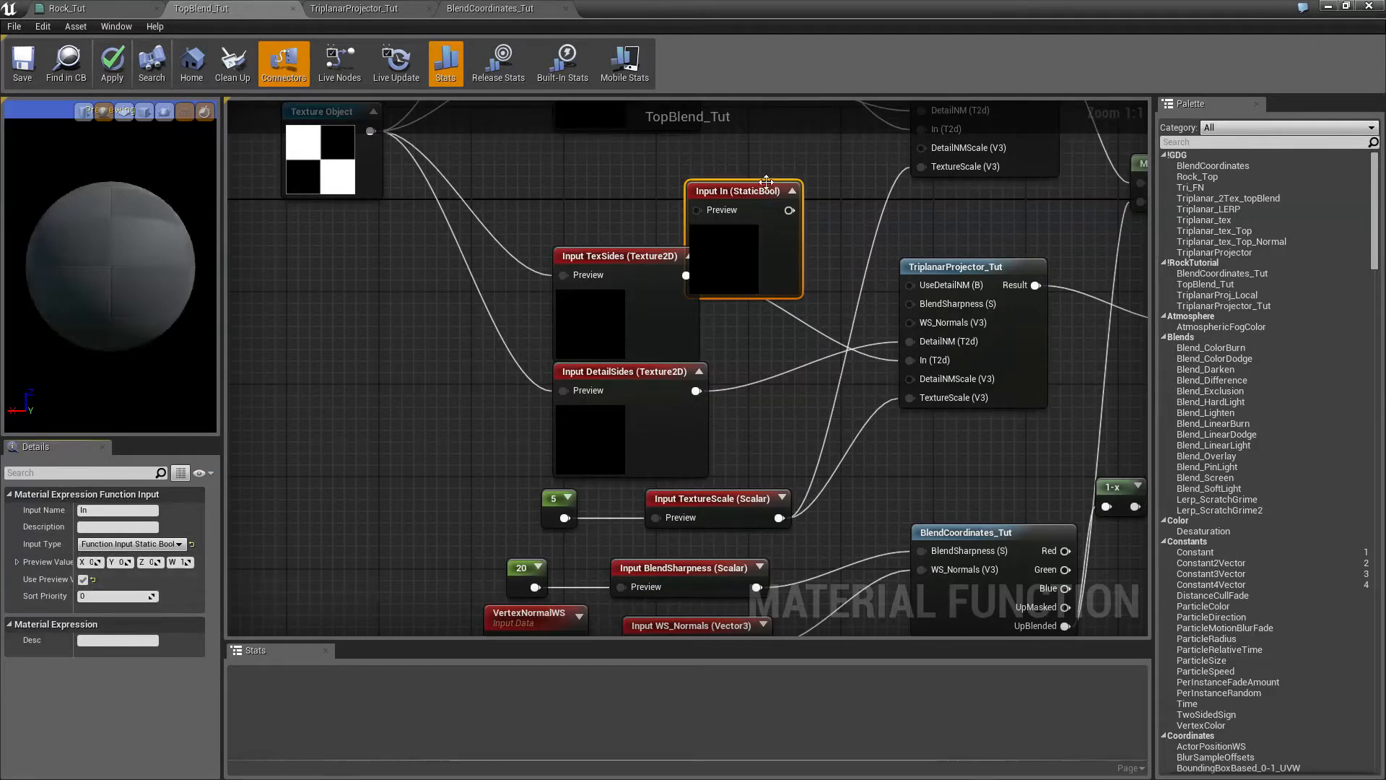
pyautogui.click(792, 190)
pyautogui.moveTo(798, 150); pyautogui.dragTo(846, 263, button='right')
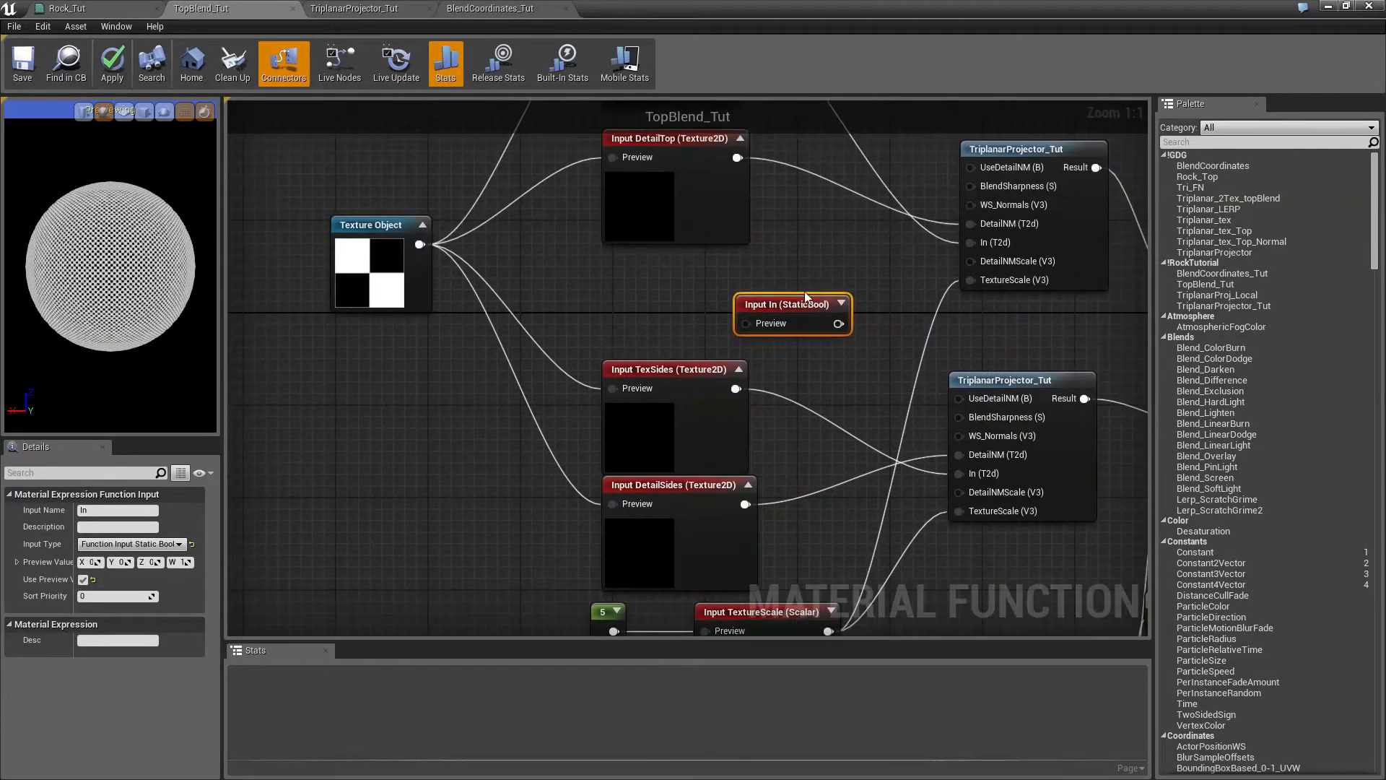
# - Wire the static bool input to UseDetailNM on both TriplanarProjector_Tut nodes and feed its Preview from a false Static Bool
pyautogui.moveTo(820, 322); pyautogui.dragTo(973, 167)
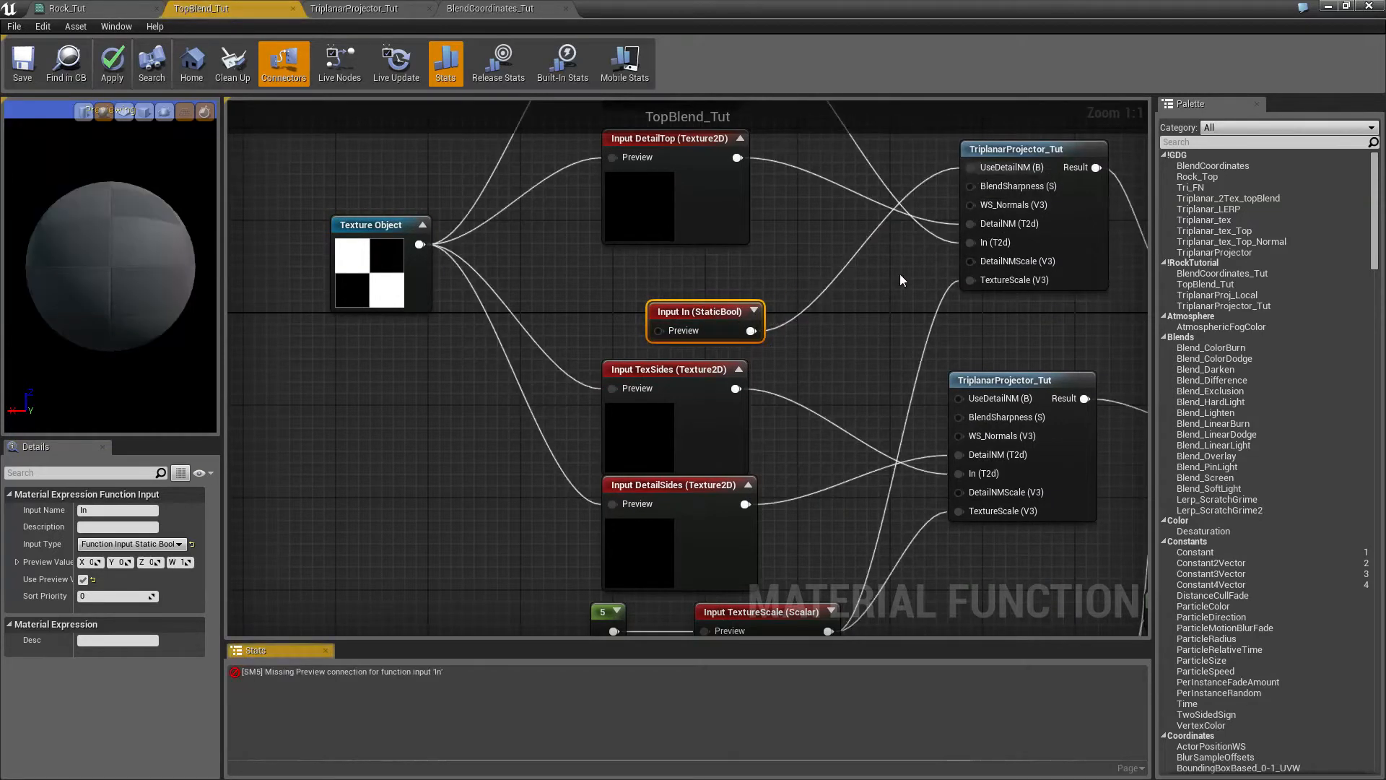
pyautogui.keyDown('ctrl'); pyautogui.moveTo(751, 330); pyautogui.dragTo(963, 397); pyautogui.keyUp('ctrl')
pyautogui.moveTo(685, 307); pyautogui.dragTo(615, 287)
pyautogui.click(722, 370)
# - Save TopBlend_Tut and check the order of its inputs on the node in Rock_Tut's Normals group
pyautogui.click(14, 54)
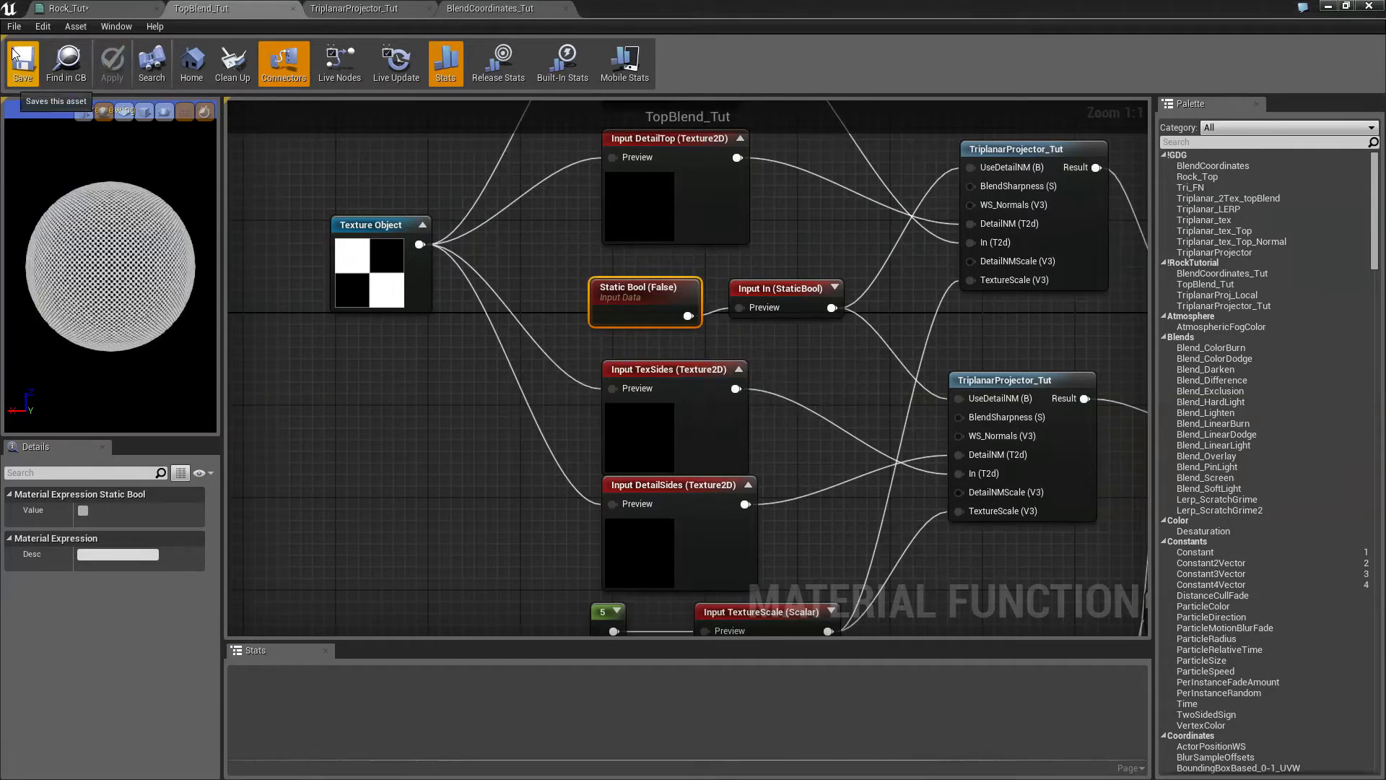
pyautogui.click(75, 9)
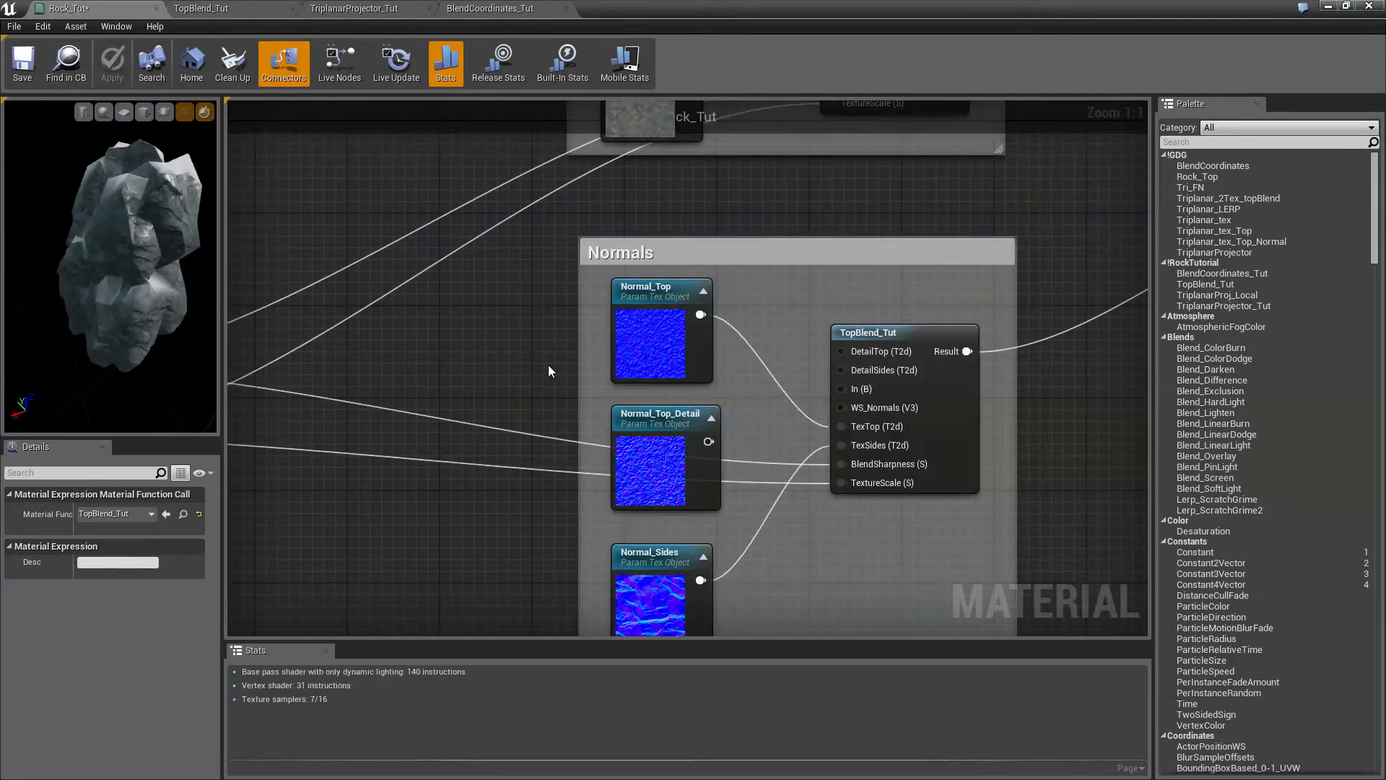
pyautogui.moveTo(525, 318); pyautogui.dragTo(409, 298, button='right')
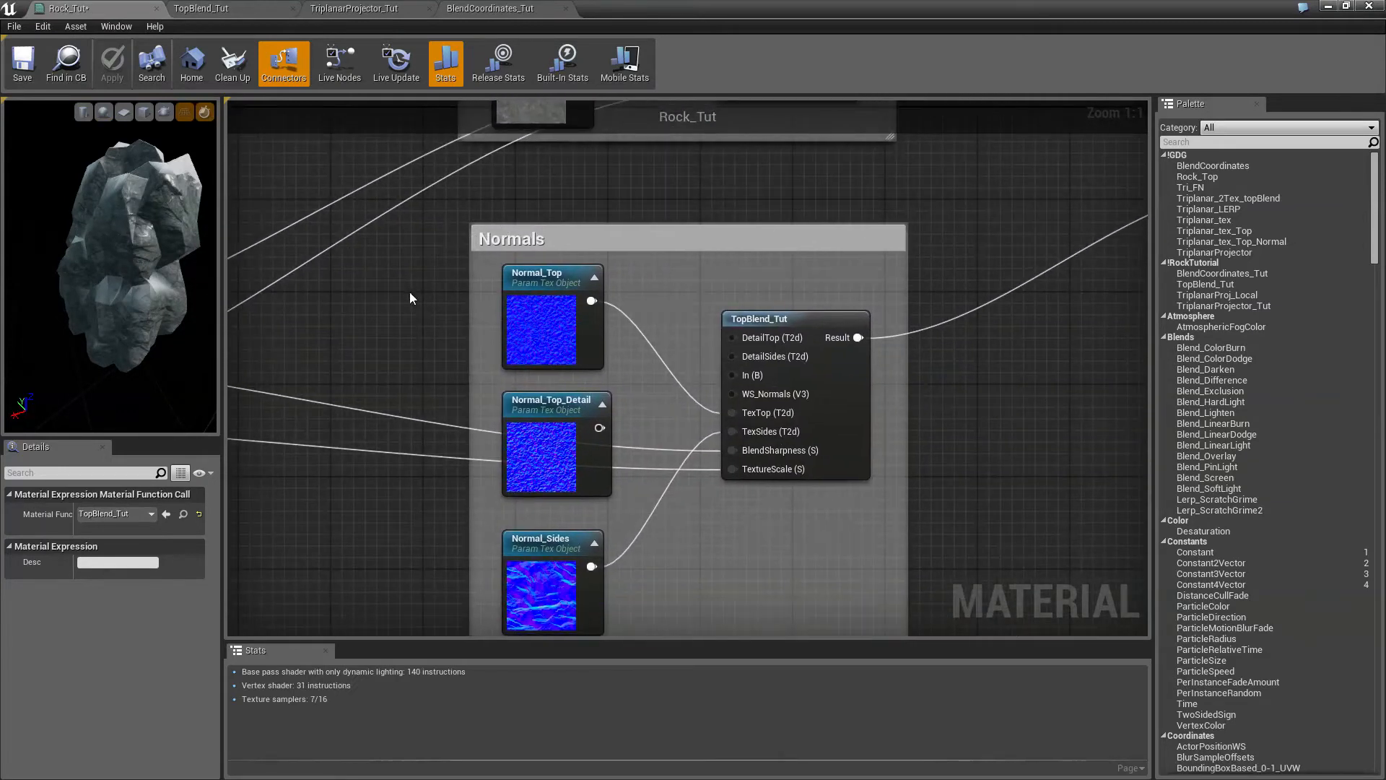
pyautogui.click(216, 9)
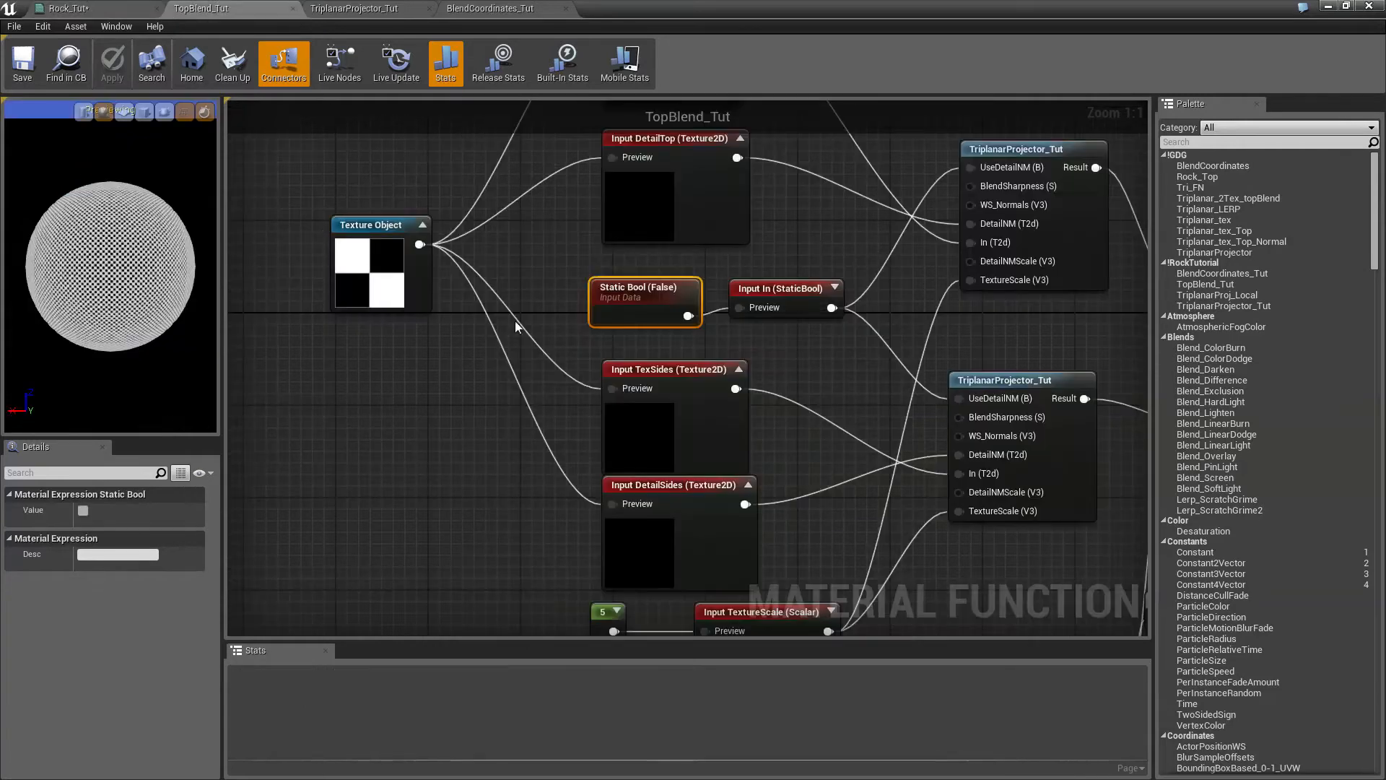
# - In TopBlend_Tut, set the sort priority of DetailTop to 1 and of TexSides to 2
pyautogui.moveTo(559, 328); pyautogui.dragTo(588, 388, button='right')
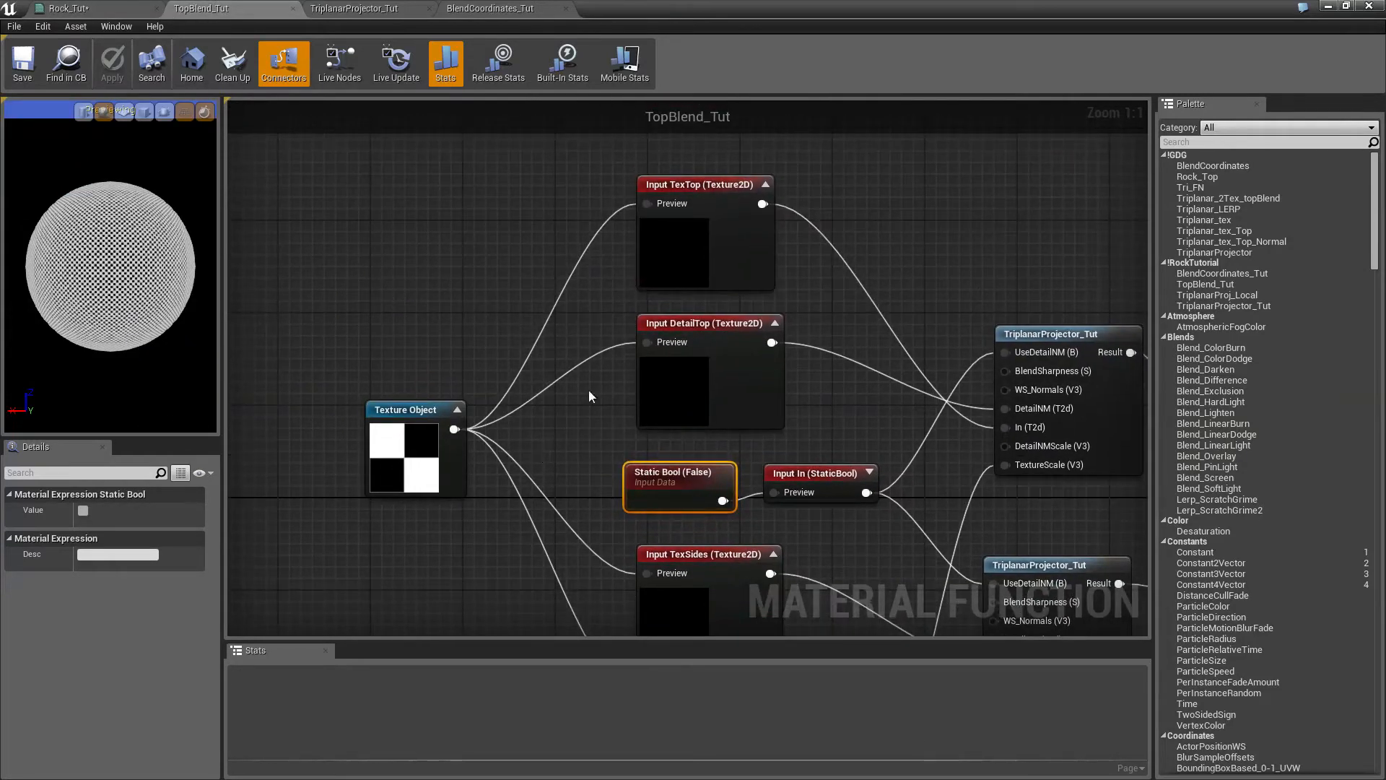
pyautogui.click(688, 203)
pyautogui.click(721, 335)
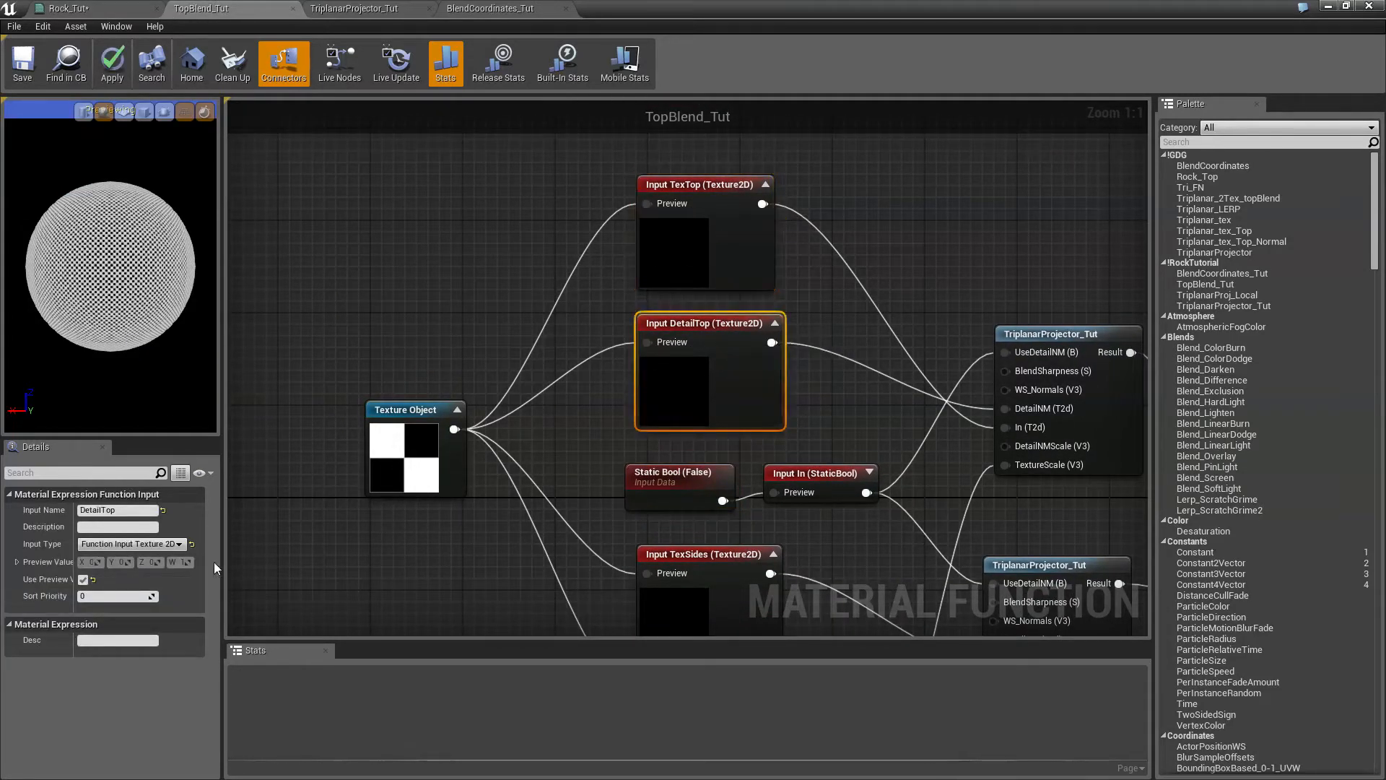
pyautogui.click(115, 597)
pyautogui.write('1')
pyautogui.press('Return')
pyautogui.moveTo(548, 233); pyautogui.dragTo(548, 224, button='right')
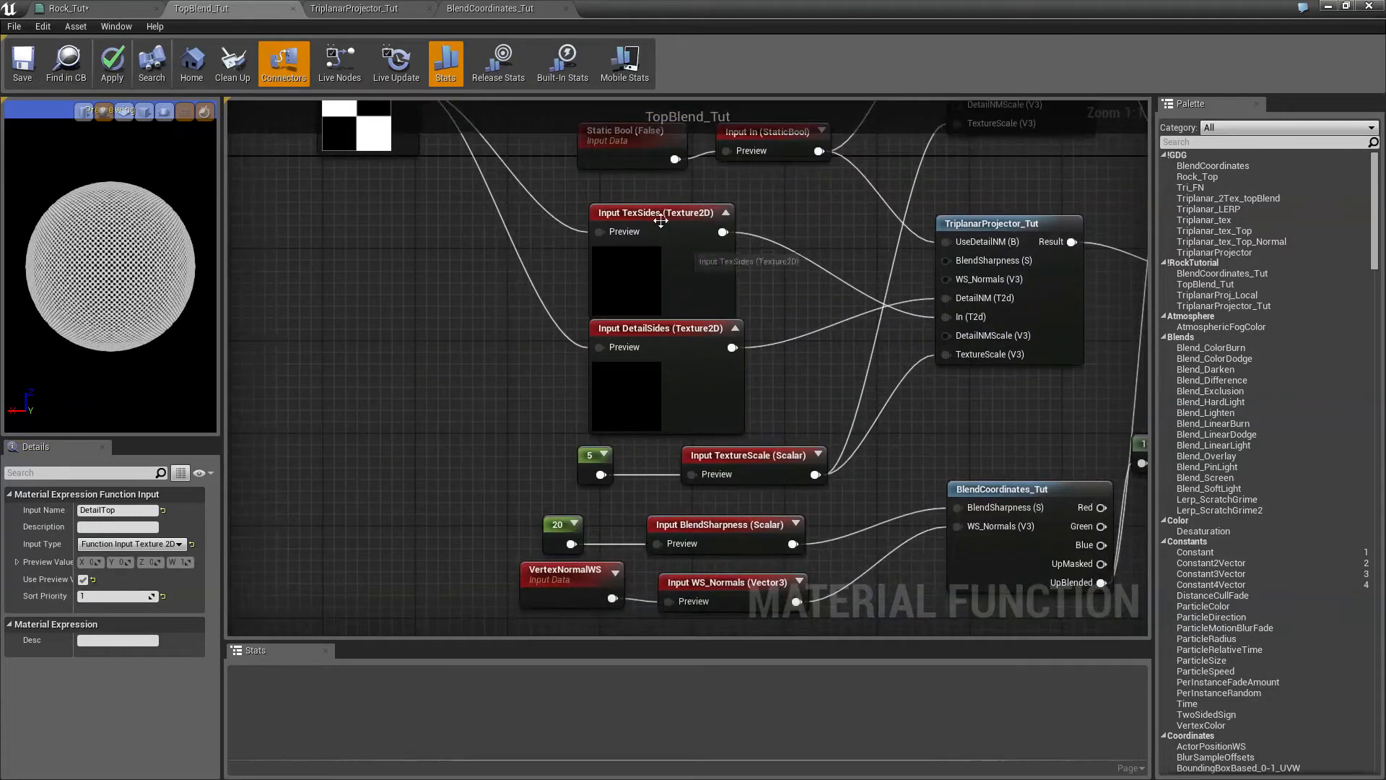
pyautogui.click(653, 214)
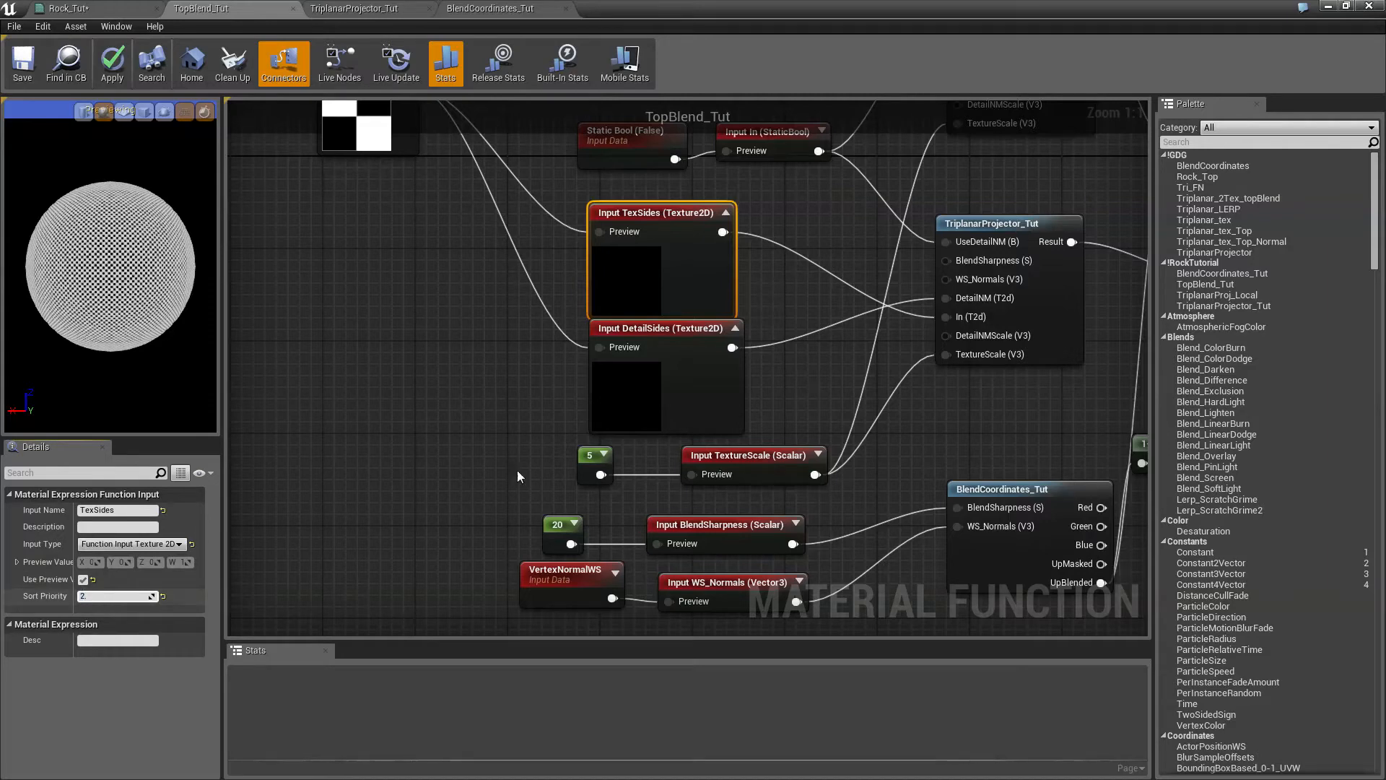
# - Raise DetailSides' sort priority so it follows TexSides, and set the static bool input's sort priority to 4
pyautogui.click(675, 349)
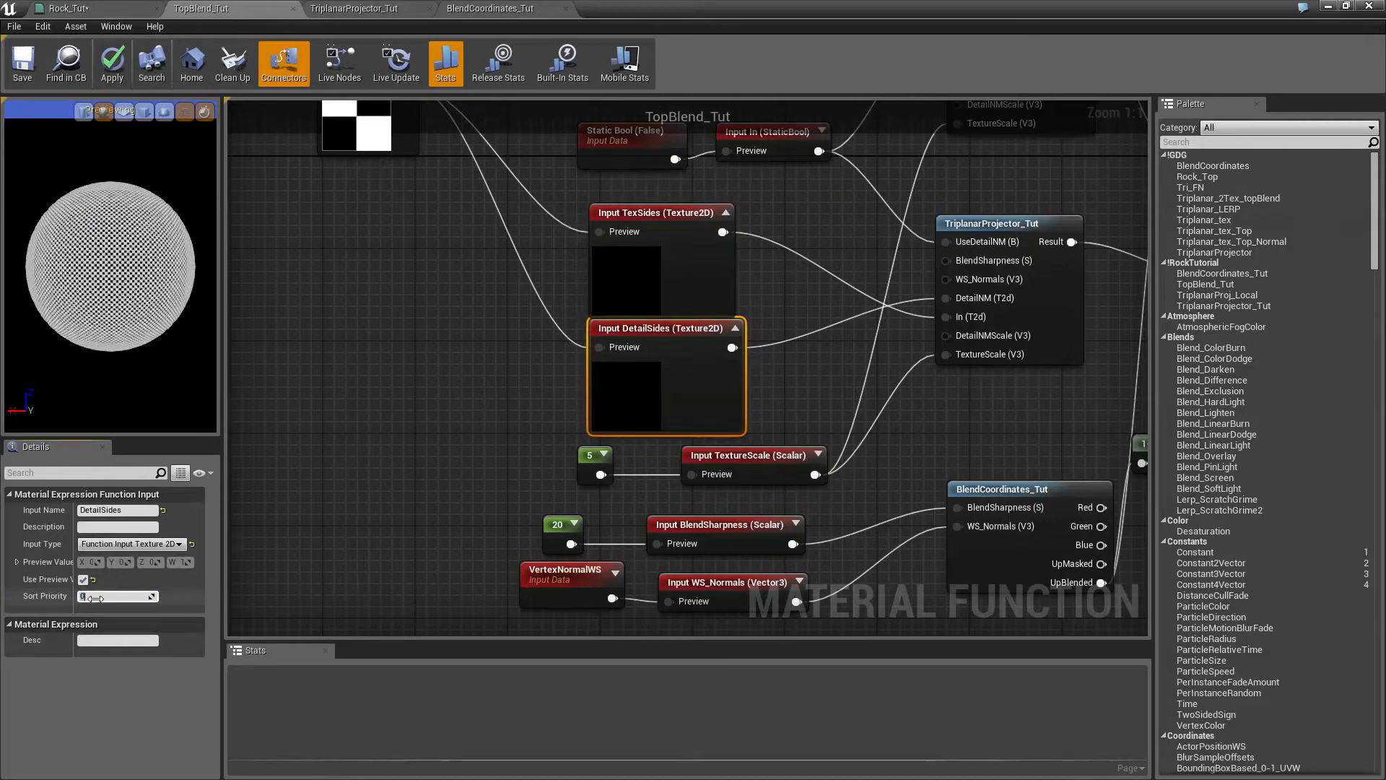
pyautogui.click(792, 133)
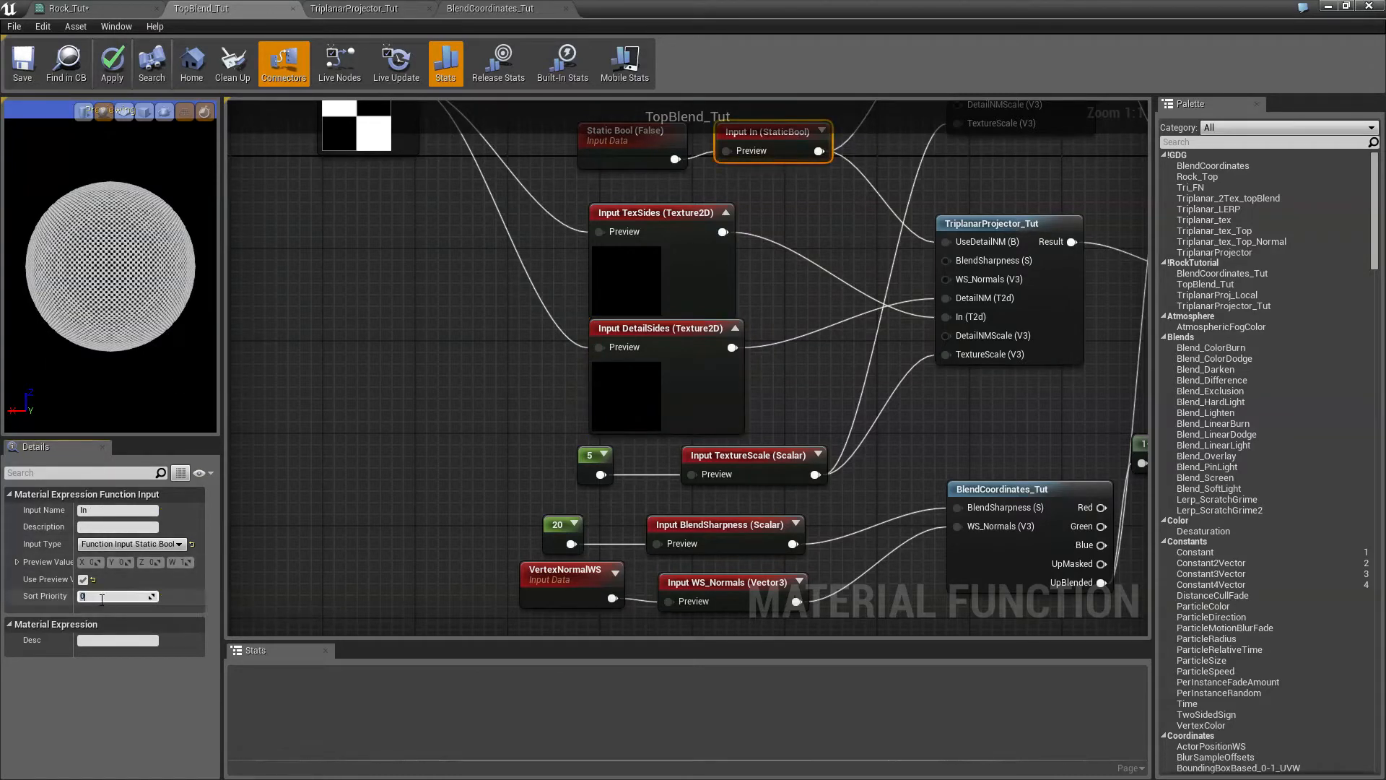
pyautogui.write('4')
pyautogui.press('Return')
# - Set the sort priority of TextureScale to 5 and of BlendSharpness to 6
pyautogui.moveTo(479, 451); pyautogui.dragTo(378, 221, button='right')
pyautogui.click(708, 239)
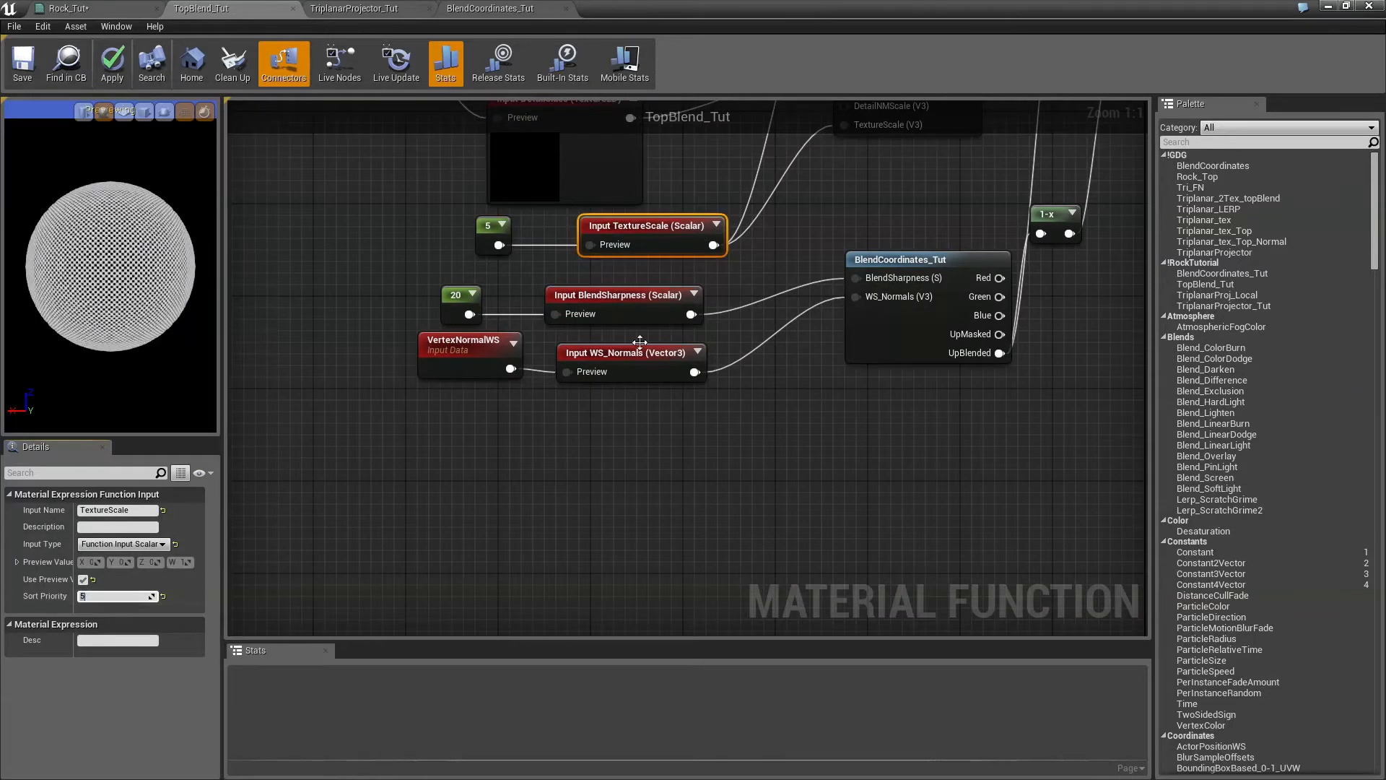
pyautogui.click(625, 307)
pyautogui.click(87, 595)
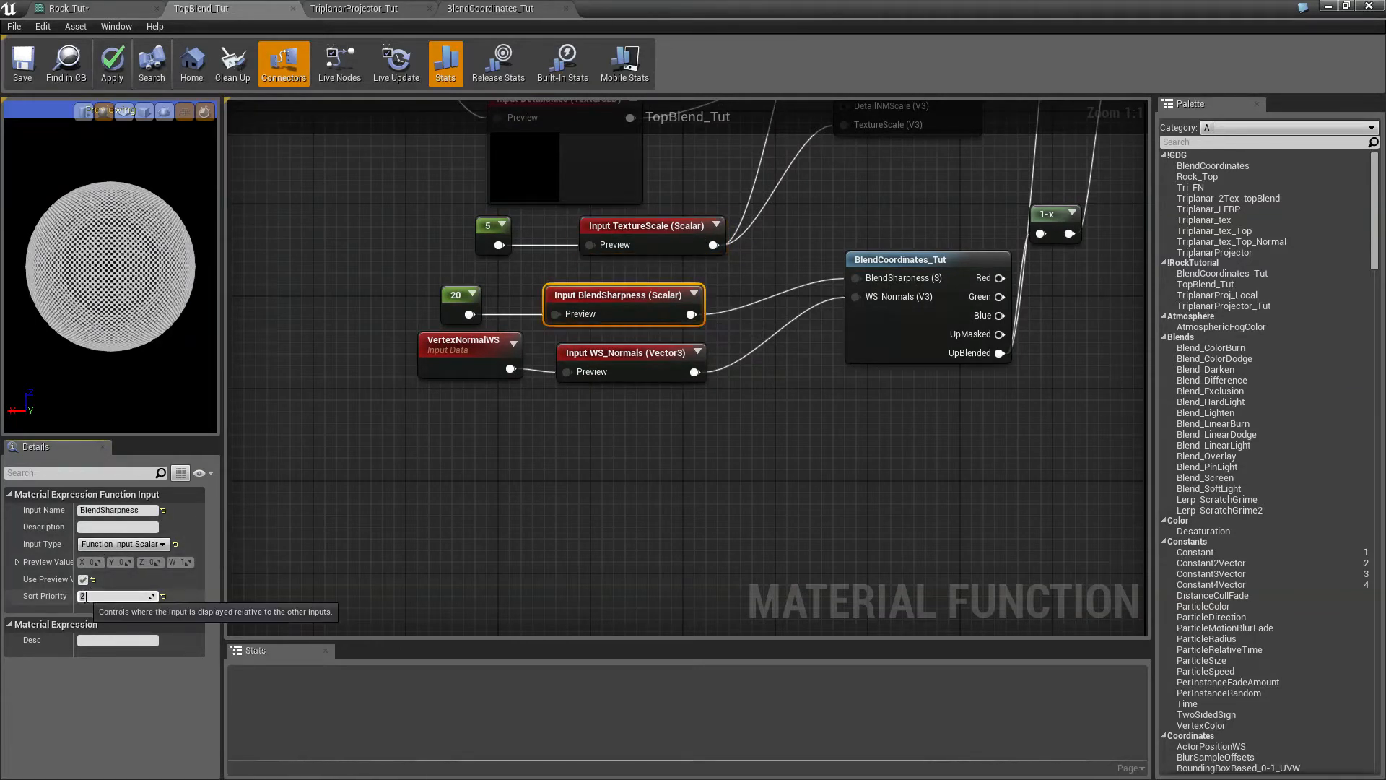
pyautogui.write('6')
pyautogui.press('Return')
# - Set WS_Normals' sort priority to 7, then save the function and return to the Normals group in Rock_Tut
pyautogui.click(645, 351)
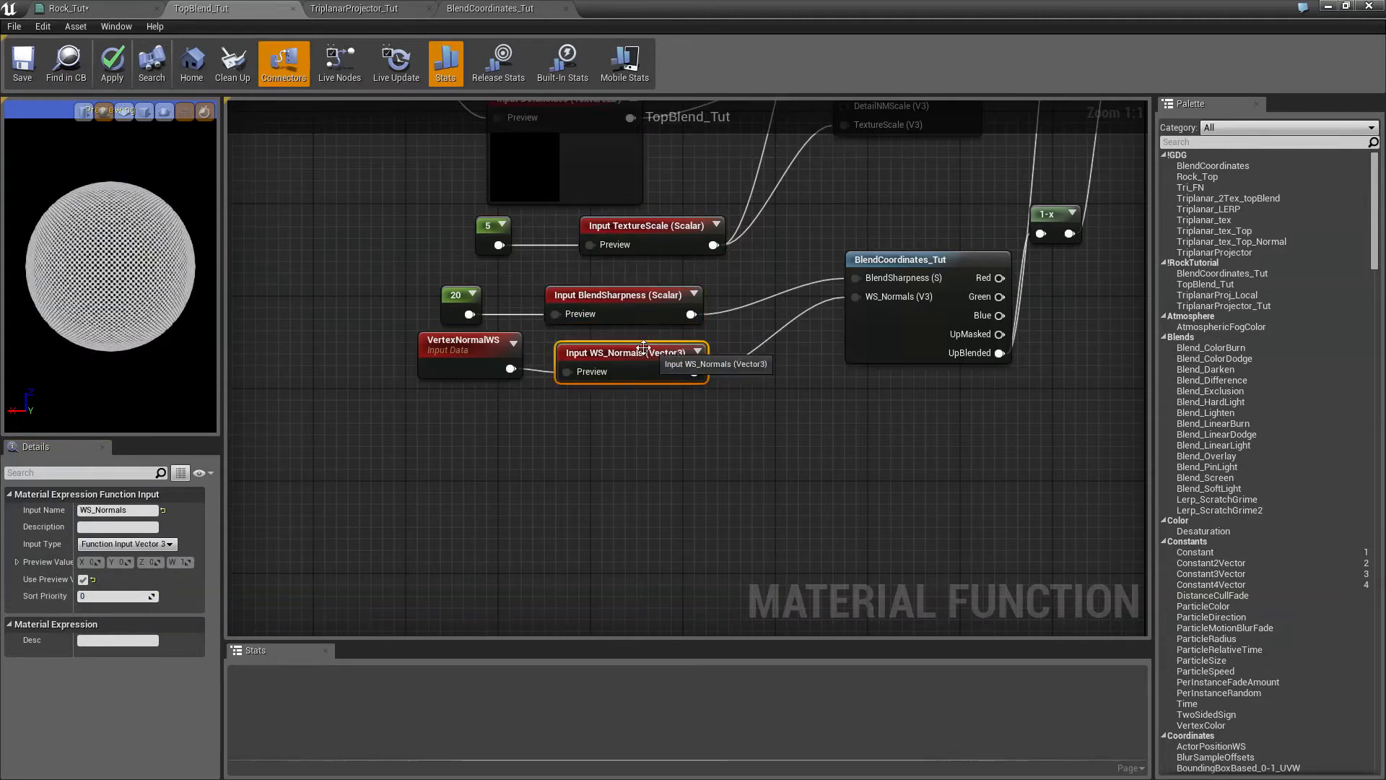
pyautogui.click(113, 595)
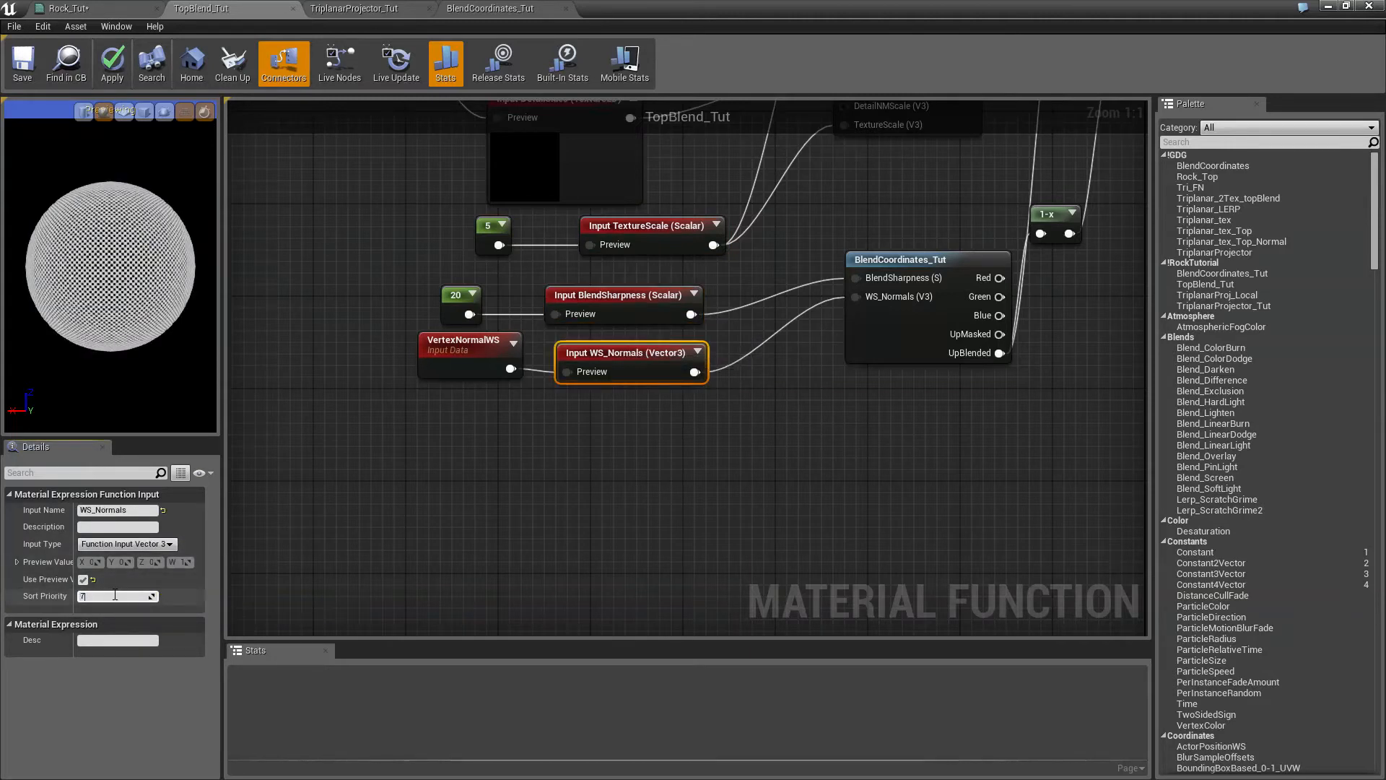
pyautogui.write('7')
pyautogui.press('Return')
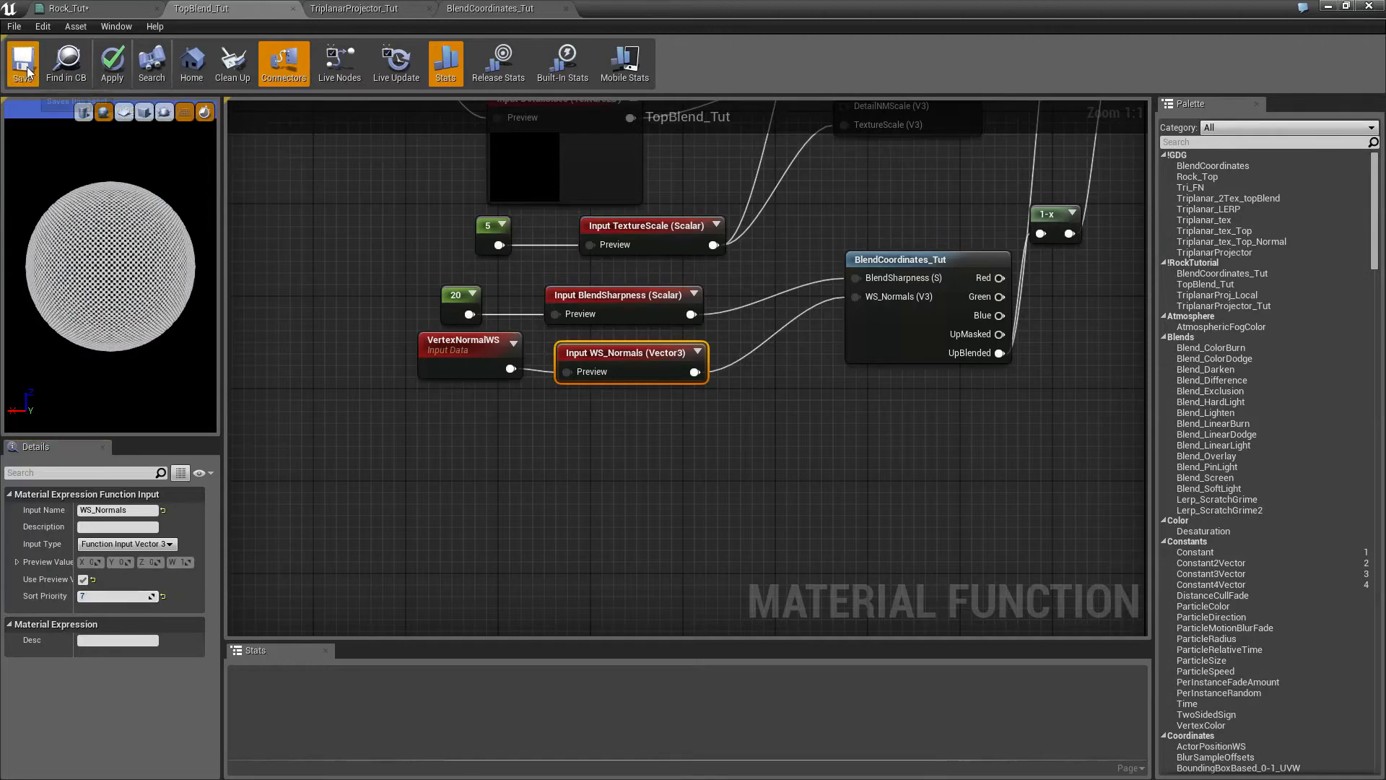
pyautogui.click(22, 62)
pyautogui.click(69, 8)
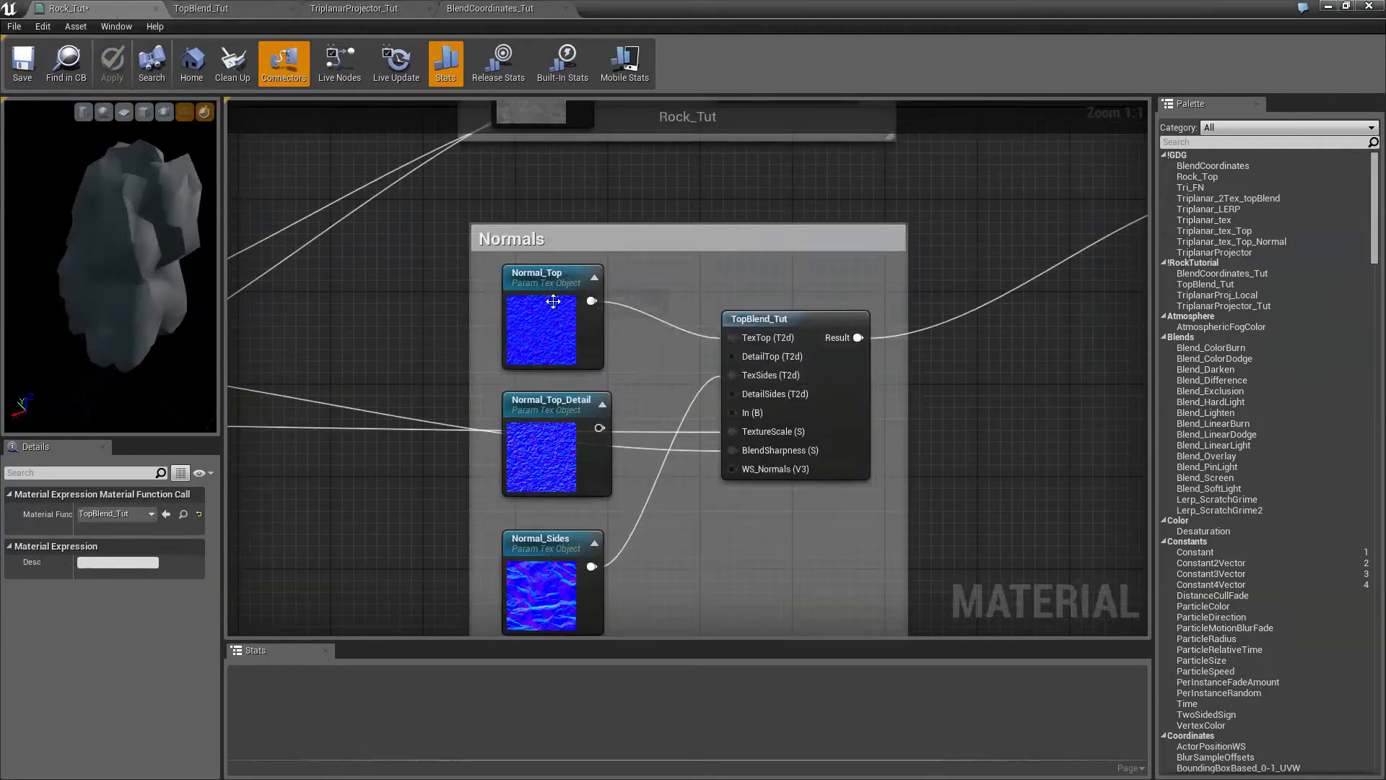
pyautogui.moveTo(405, 358); pyautogui.dragTo(511, 333, button='right')
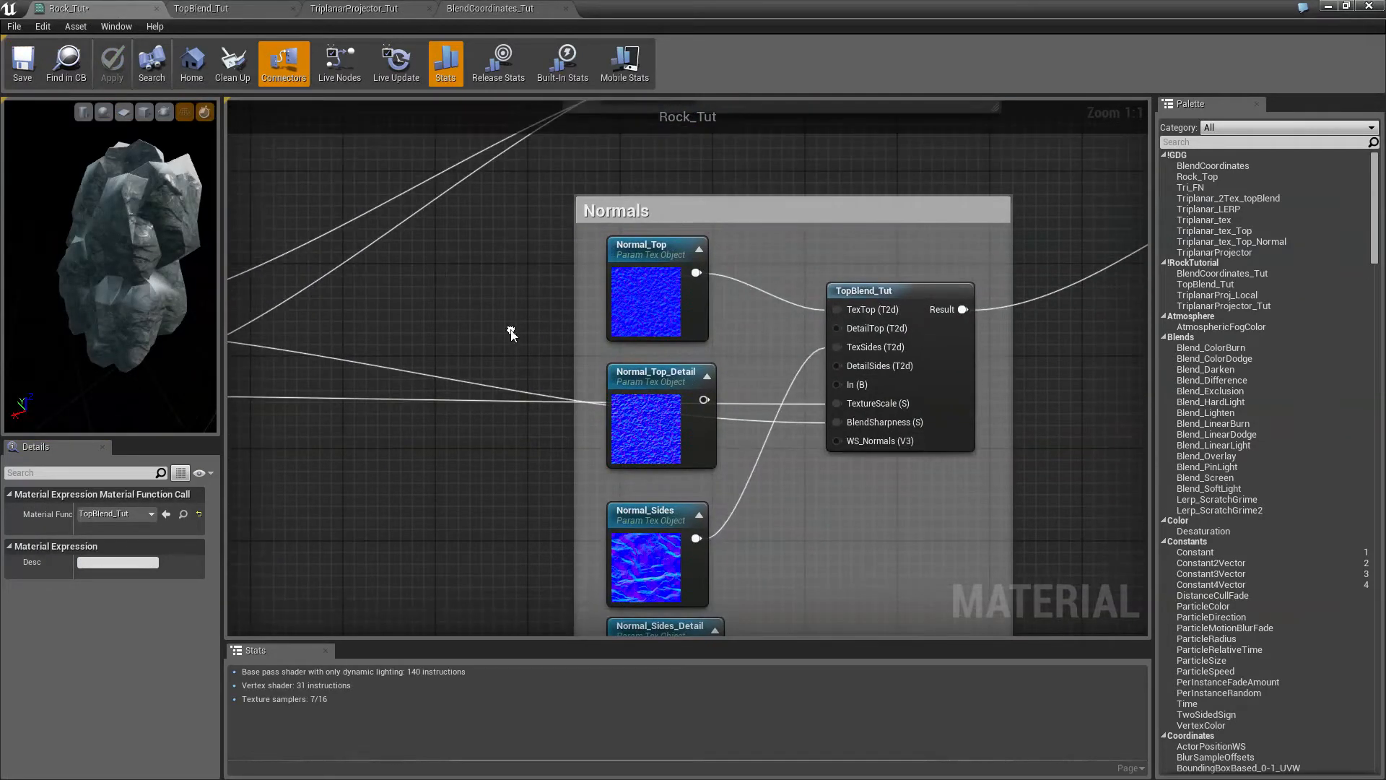
pyautogui.moveTo(836, 385); pyautogui.dragTo(784, 438)
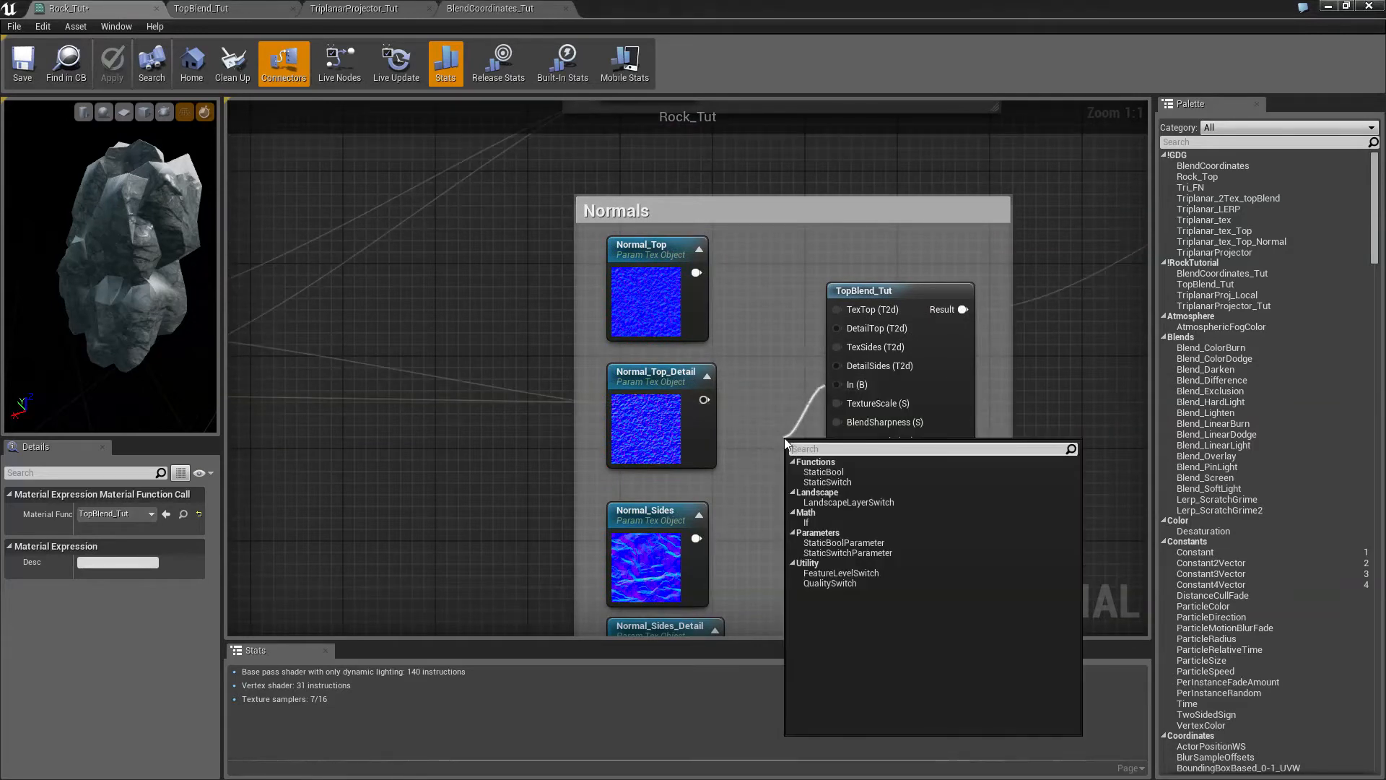
pyautogui.click(816, 472)
pyautogui.moveTo(814, 453); pyautogui.dragTo(777, 522)
pyautogui.moveTo(816, 517); pyautogui.dragTo(815, 518, button='right')
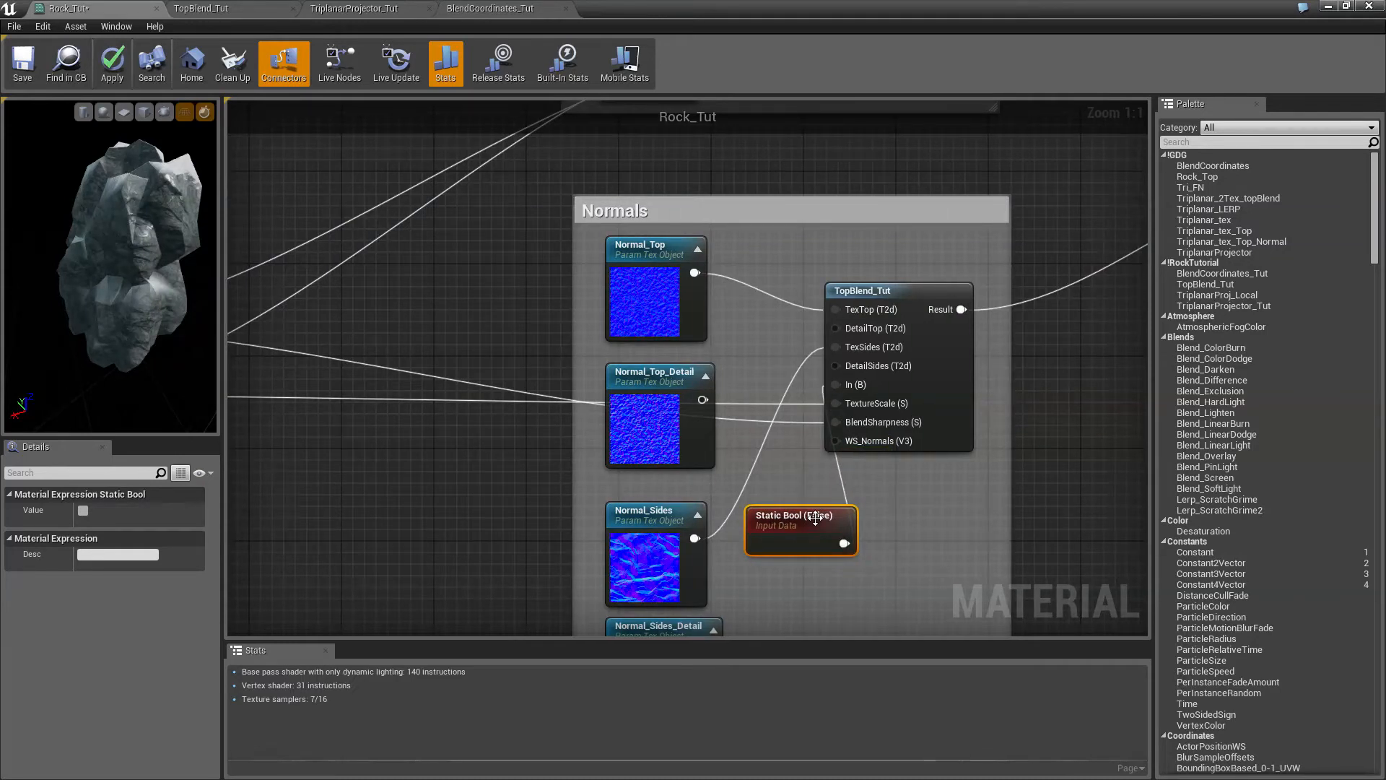
pyautogui.rightClick(766, 526)
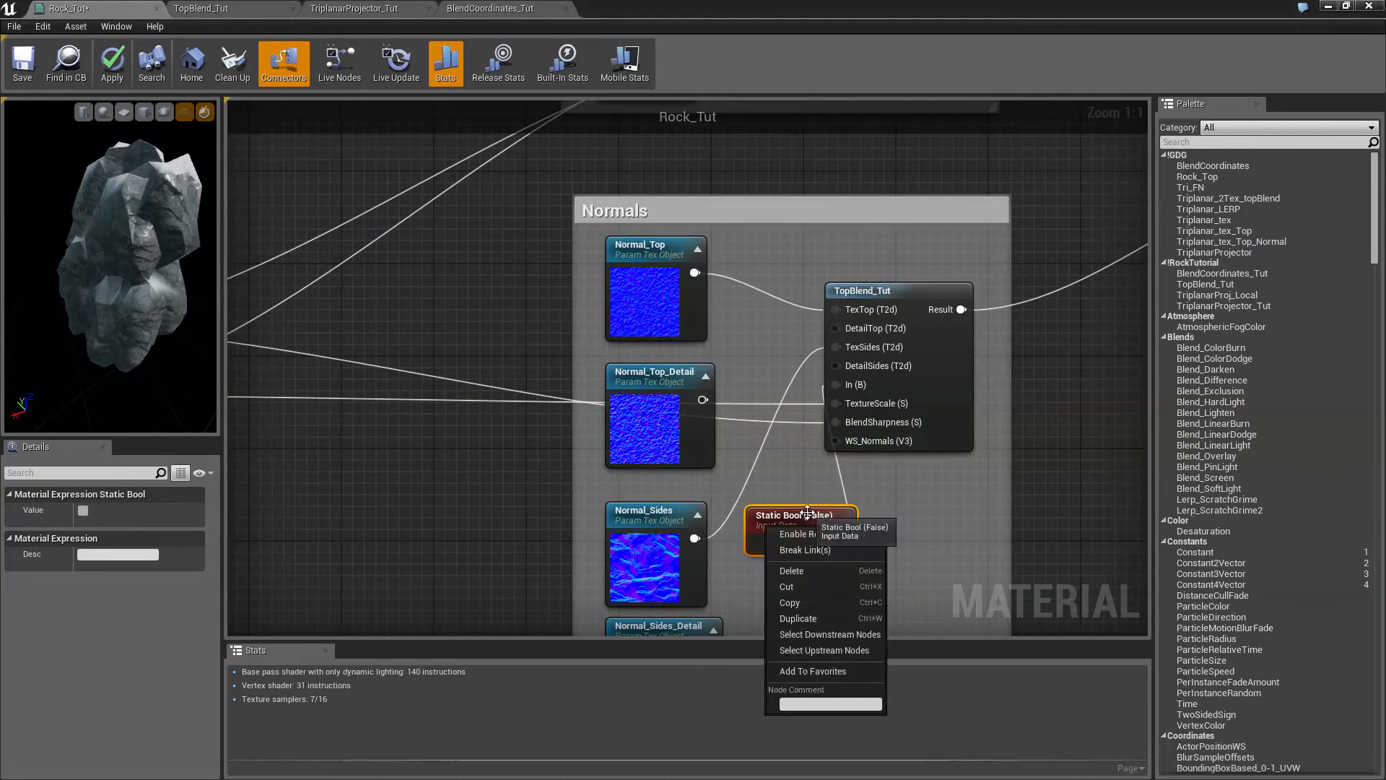
pyautogui.press('Escape')
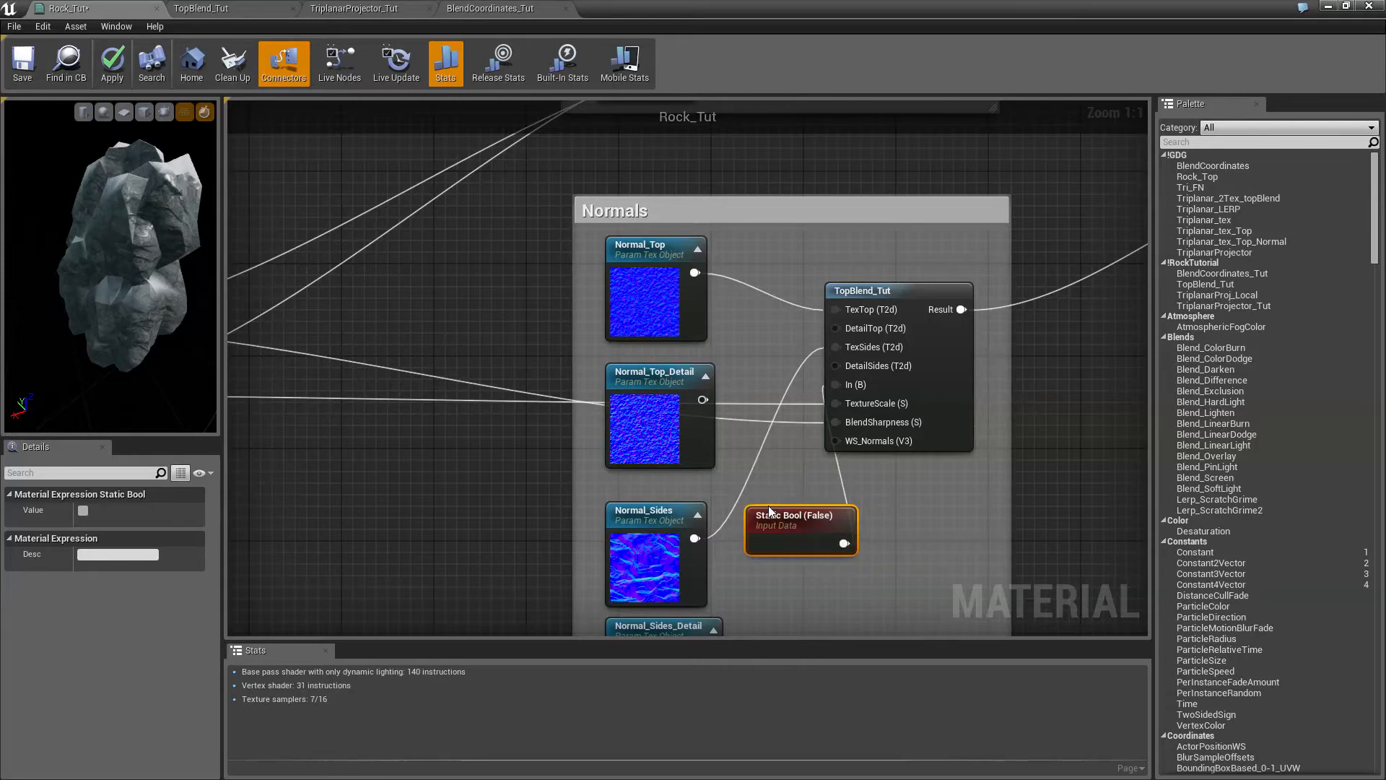
pyautogui.press('Delete')
# - Add a StaticBoolParameter named UseDetailNM outside the Normals group in Rock_Tut
pyautogui.rightClick(405, 523)
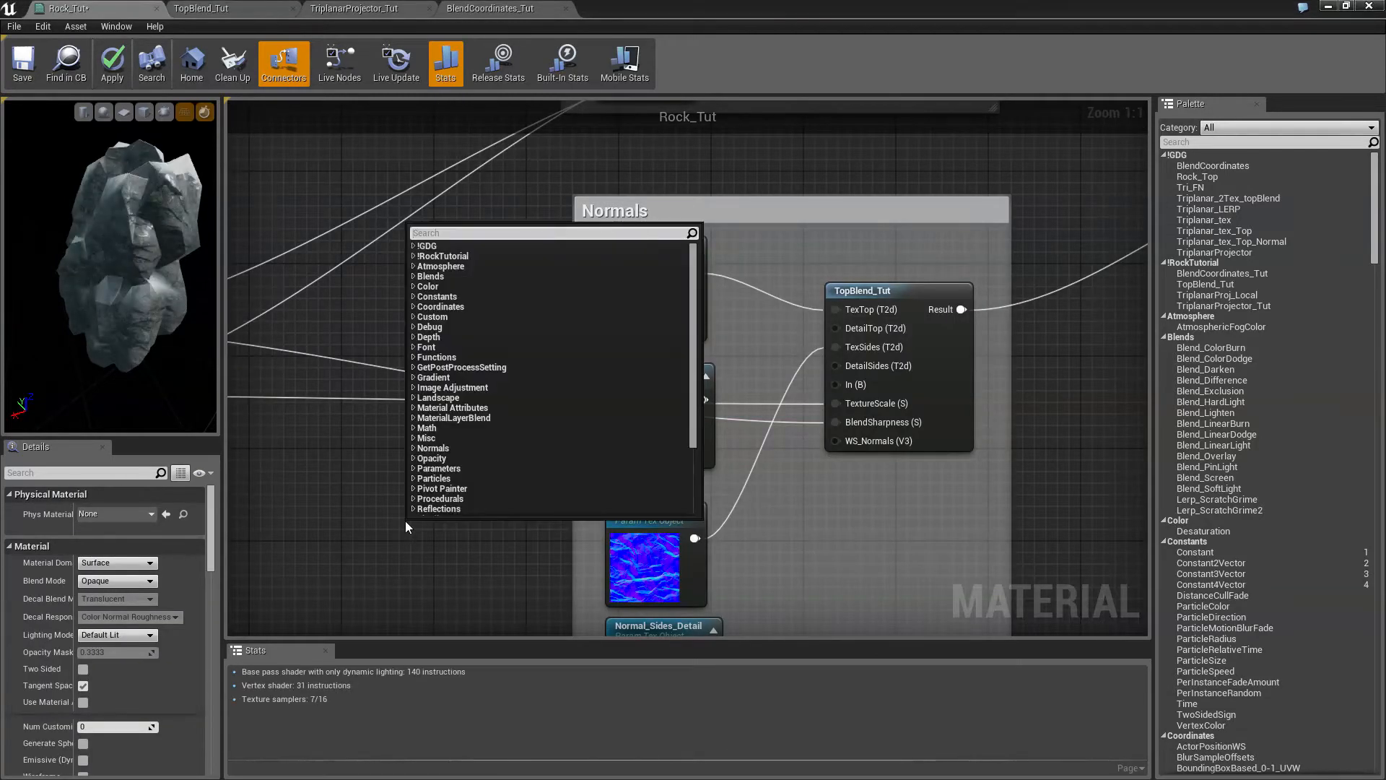
pyautogui.write('boo')
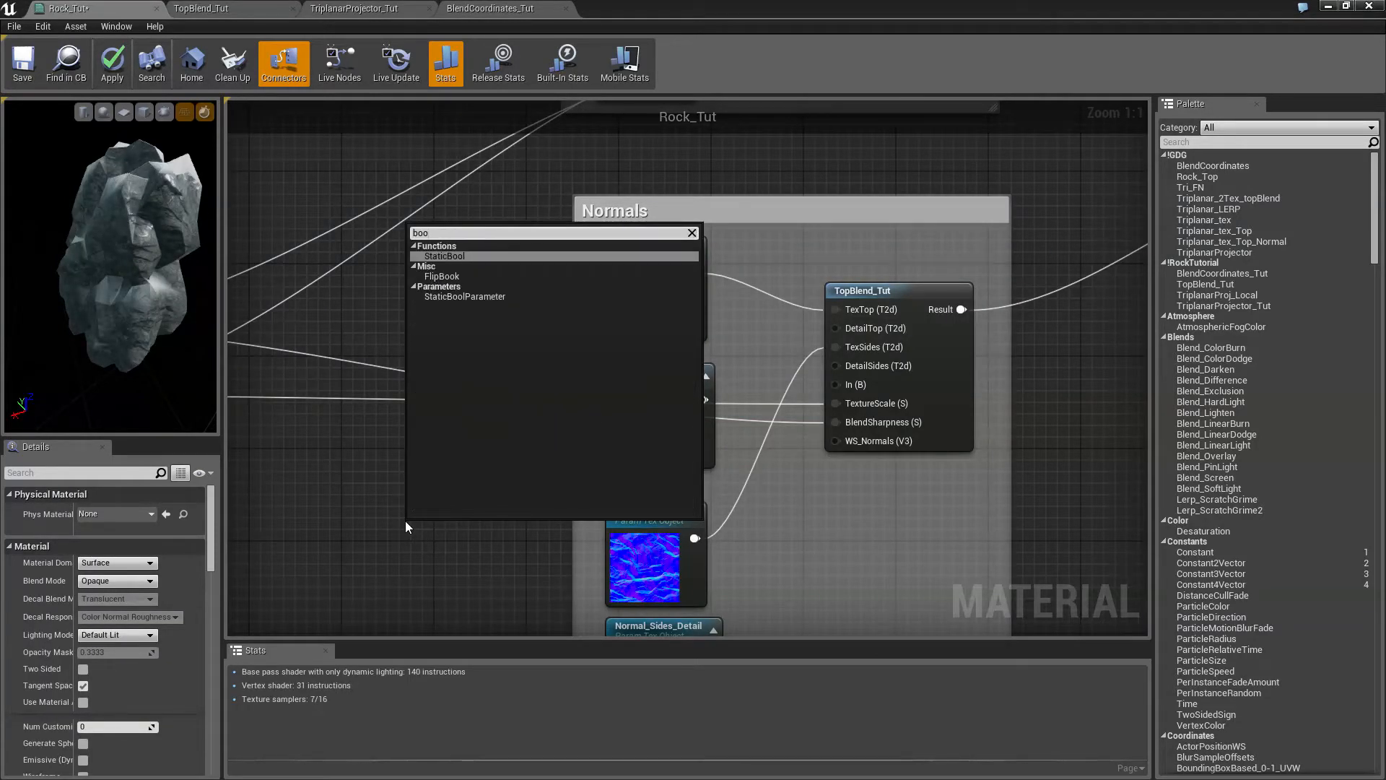
pyautogui.press('Down')
pyautogui.press('Down')
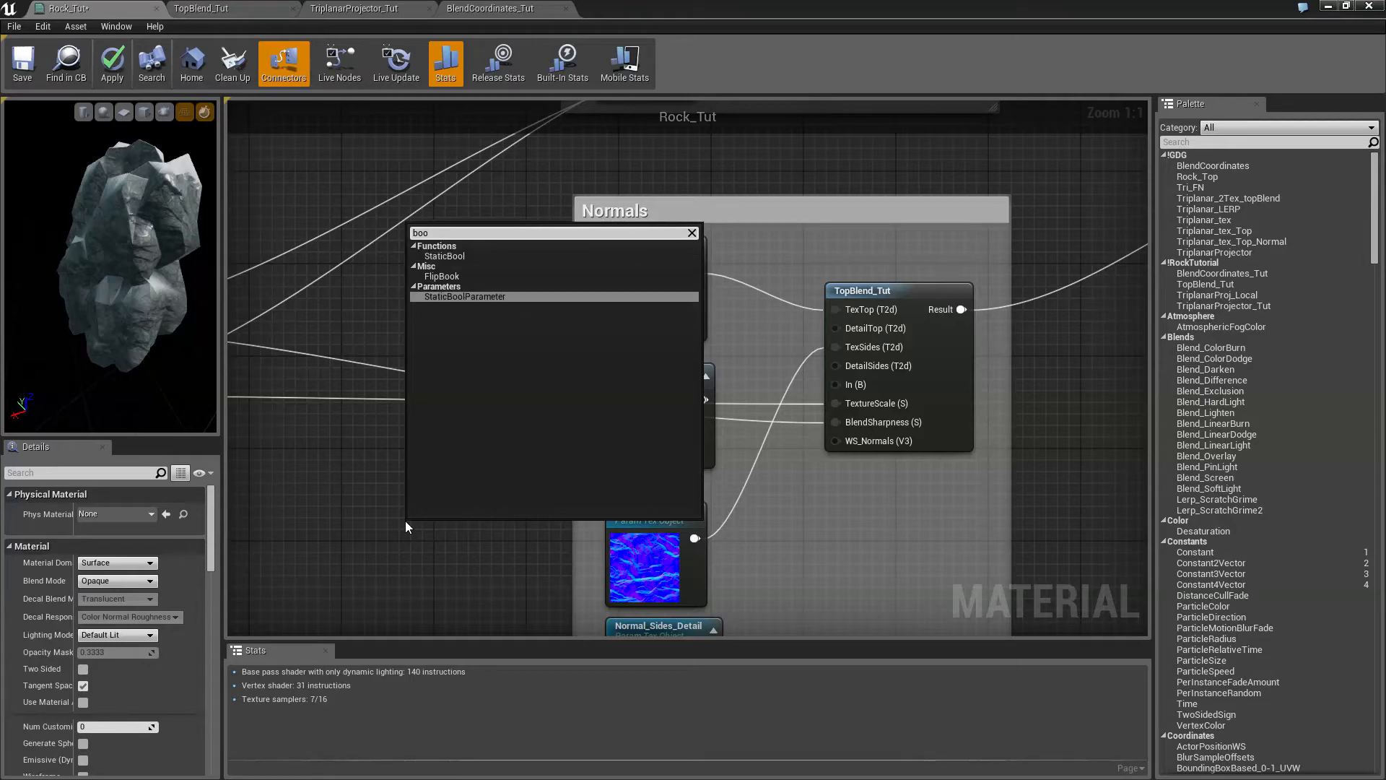
pyautogui.press('Return')
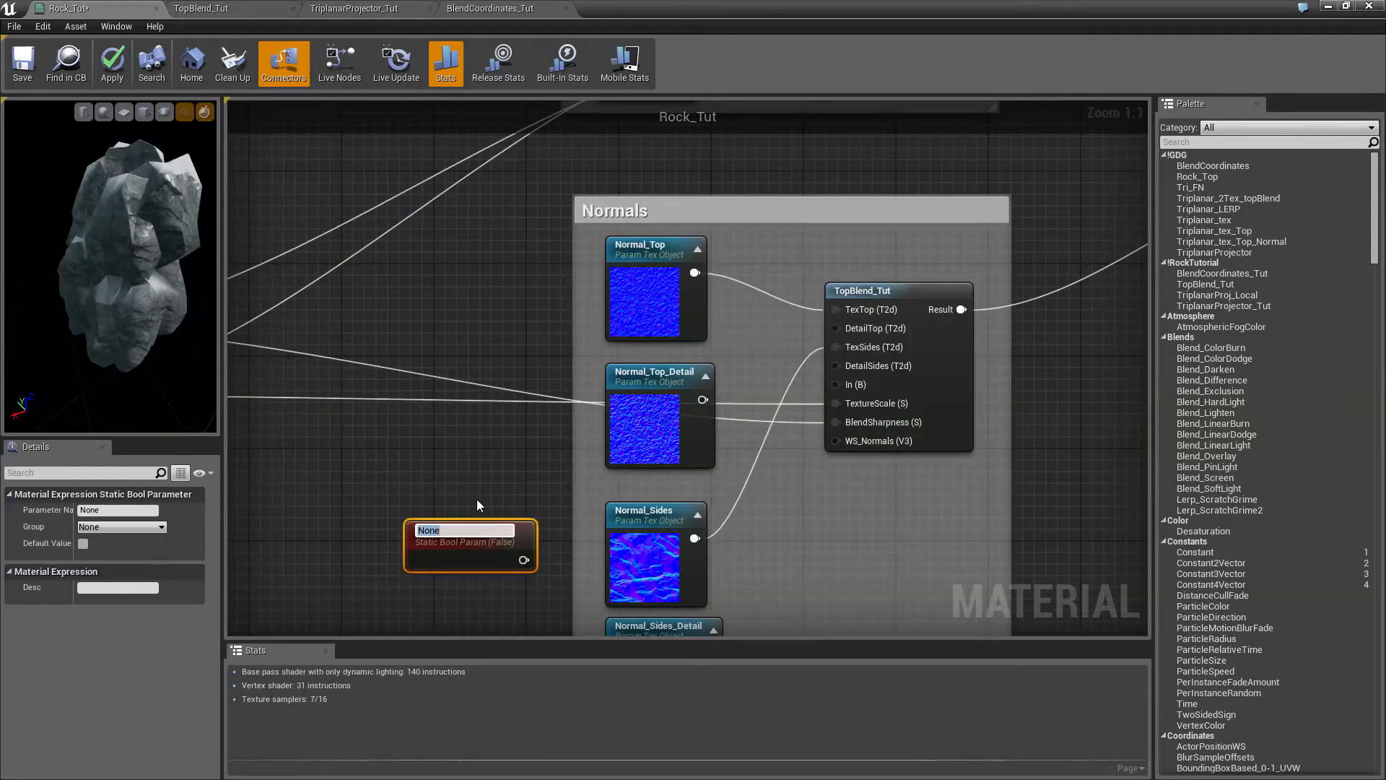
pyautogui.write('UseDetailNM')
pyautogui.press('Return')
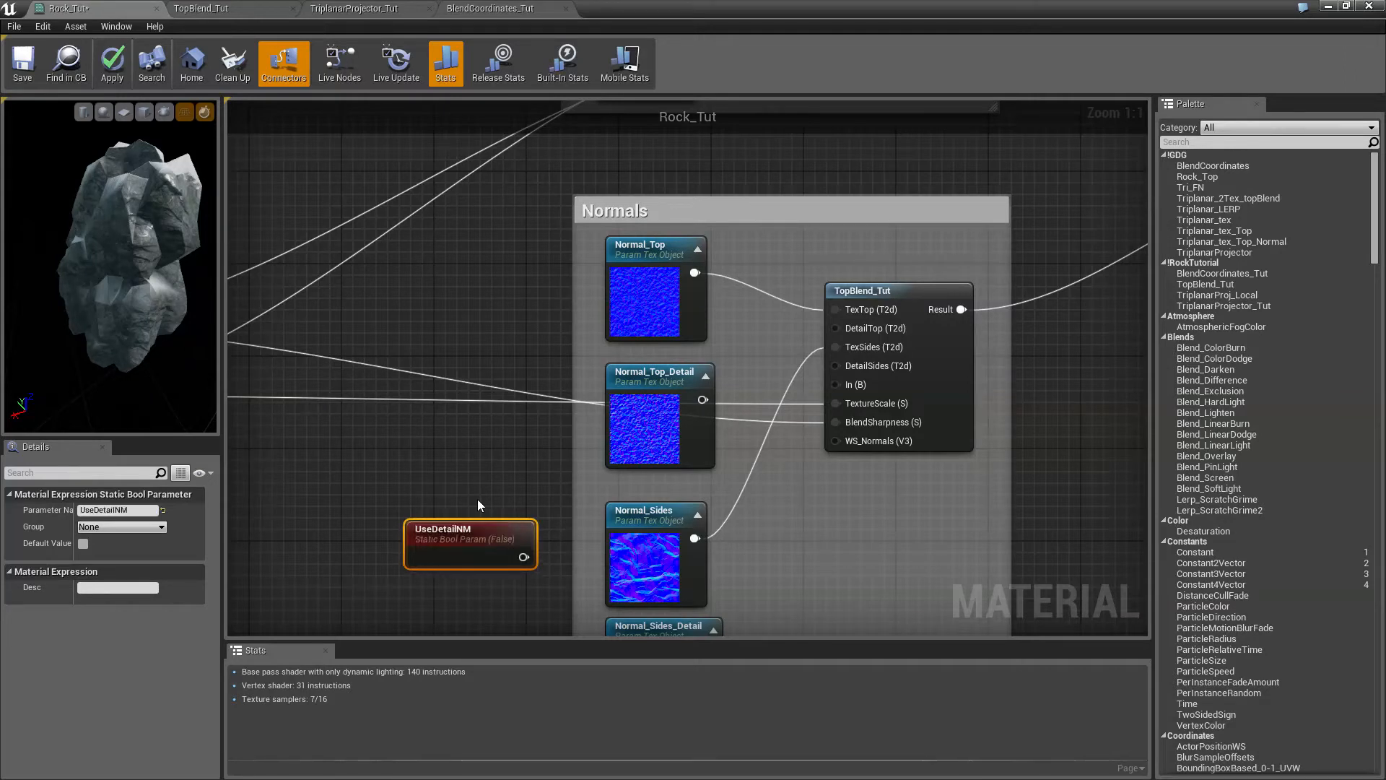
pyautogui.click(83, 542)
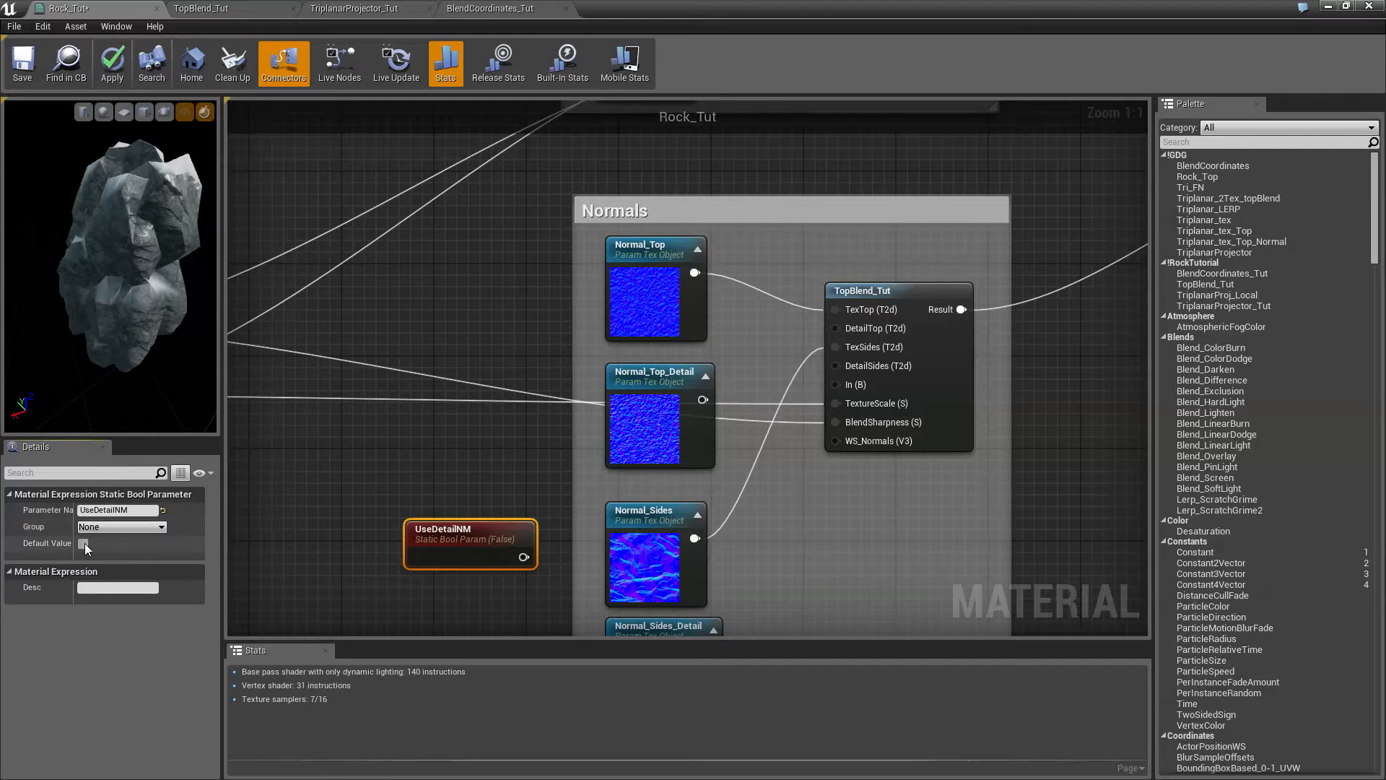
# - Enable UseDetailNM by default, wire it and both detail normal textures into TopBlend_Tut's In, DetailTop and DetailSides inputs, and save the material
pyautogui.moveTo(518, 561); pyautogui.dragTo(836, 384)
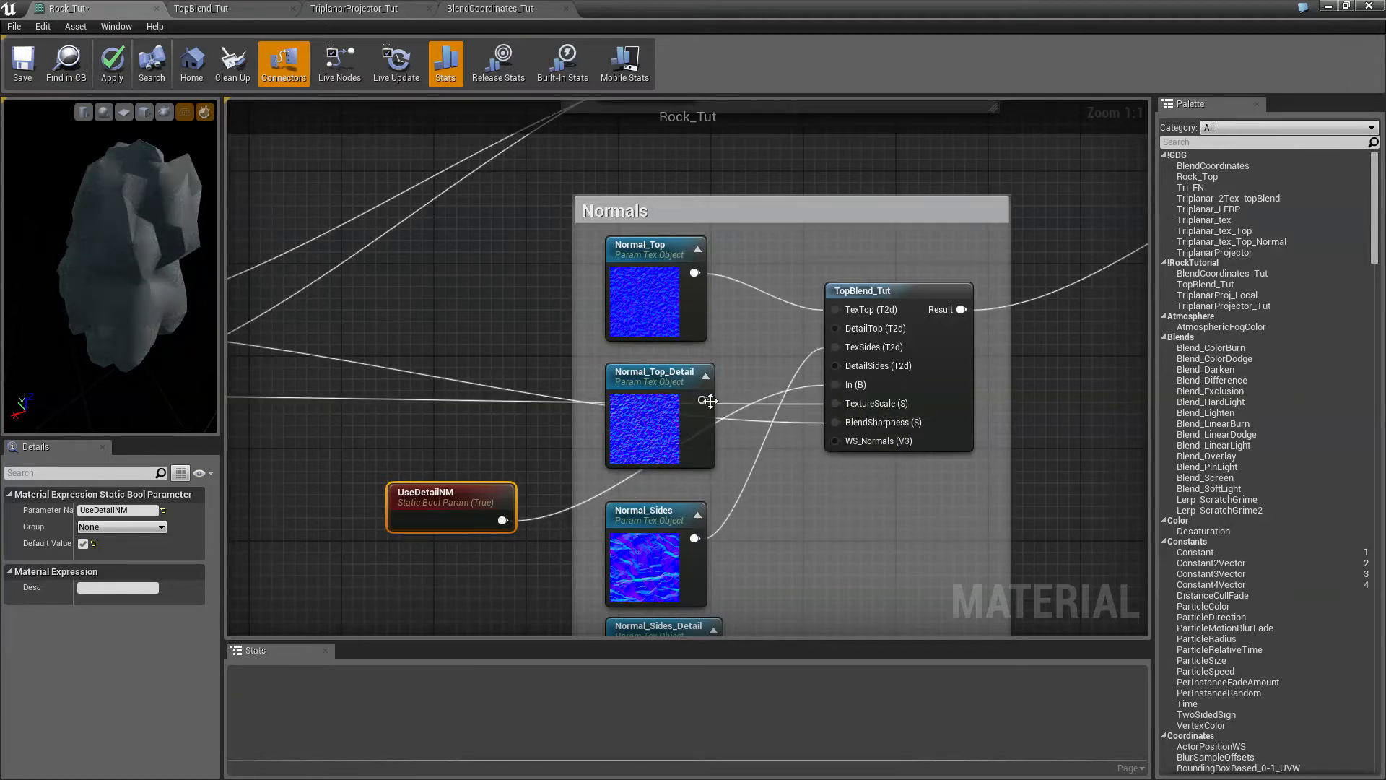
pyautogui.moveTo(702, 399); pyautogui.dragTo(830, 327)
pyautogui.moveTo(463, 491); pyautogui.dragTo(854, 548)
pyautogui.moveTo(781, 509); pyautogui.dragTo(699, 404, button='right')
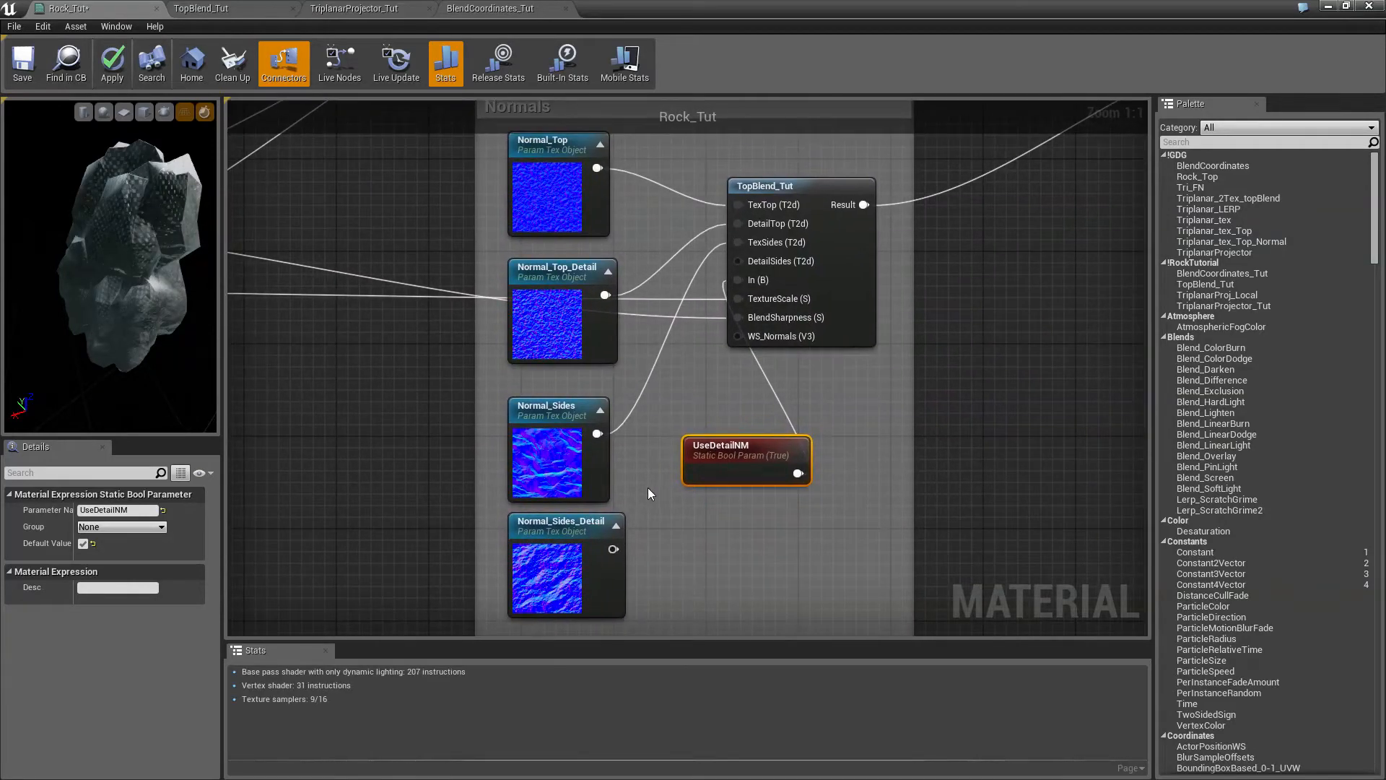
pyautogui.moveTo(614, 550); pyautogui.dragTo(736, 278)
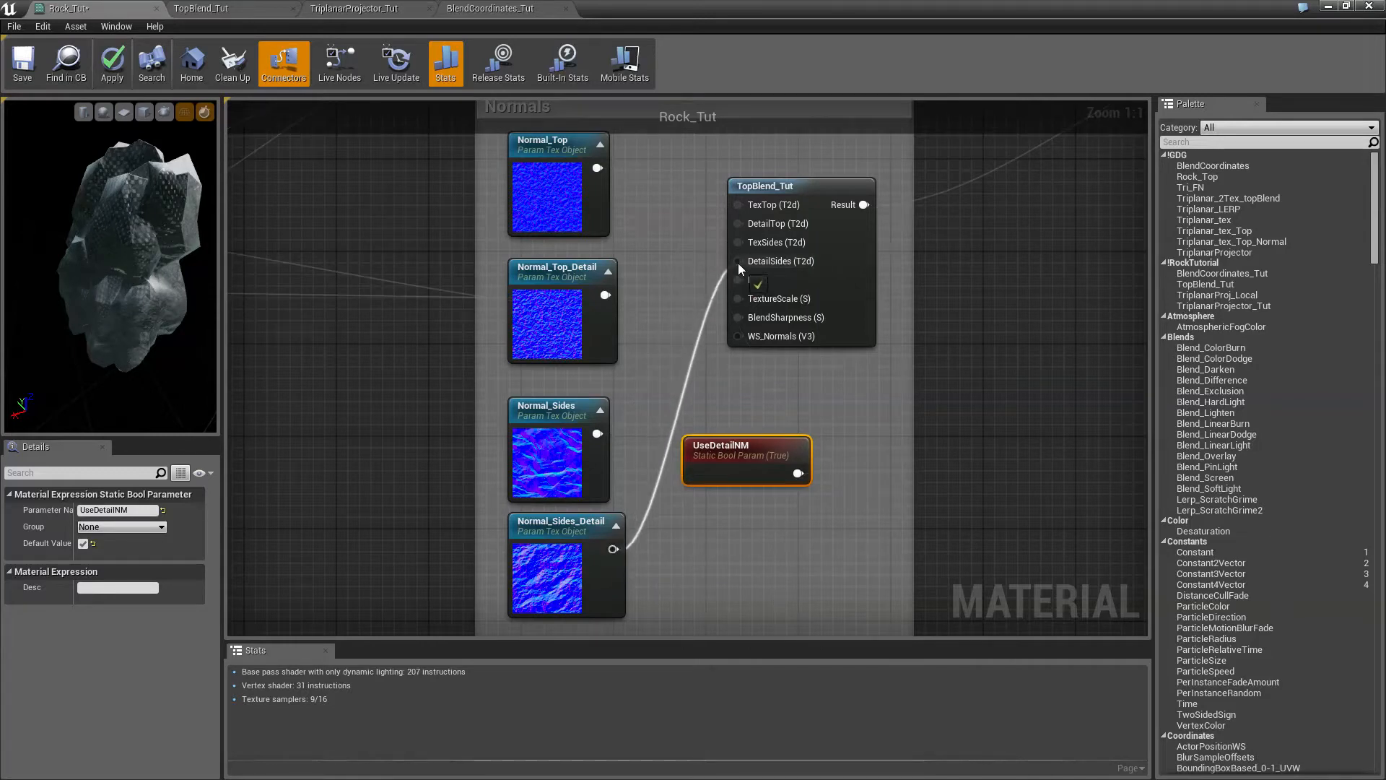
pyautogui.click(24, 61)
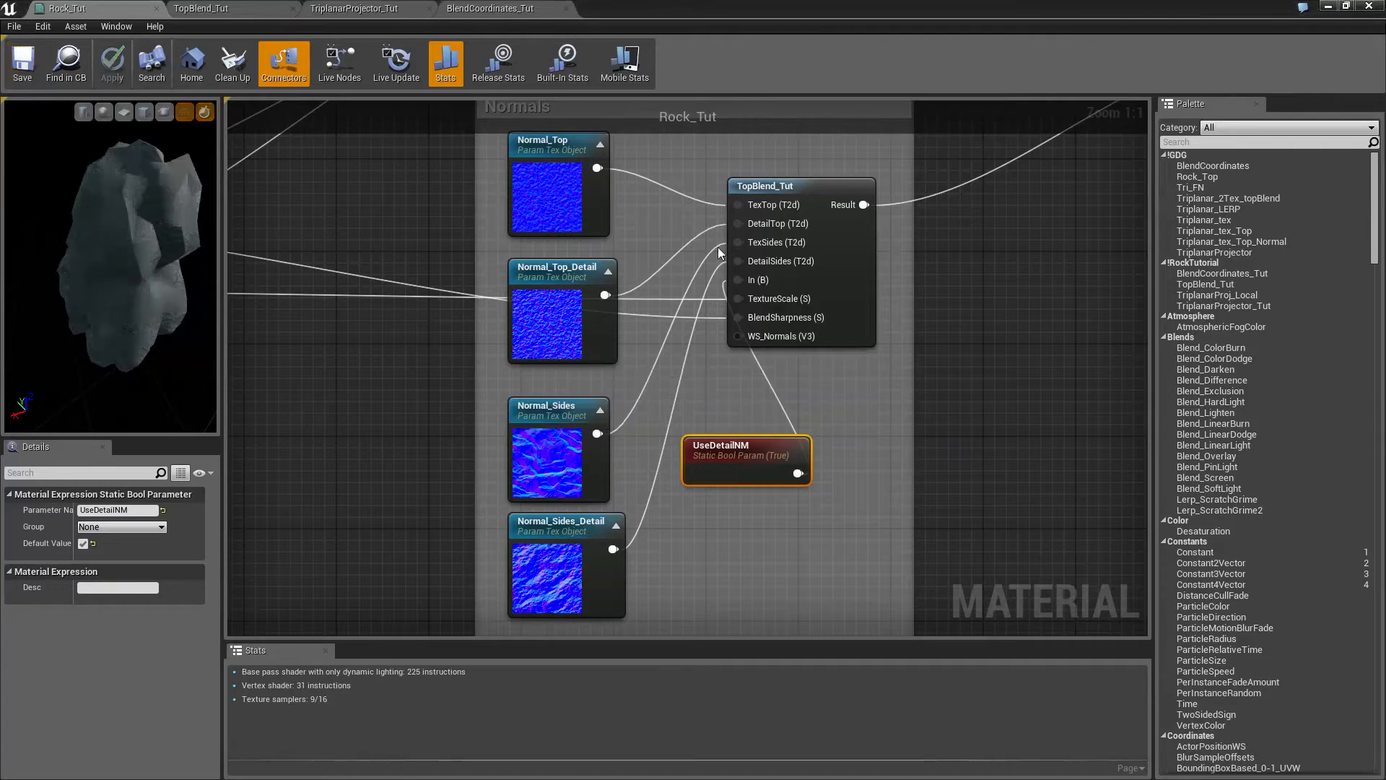
# - In TopBlend_Tut, move the TexTop, DetailTop and static bool input nodes up to free space above TexSides
pyautogui.click(189, 8)
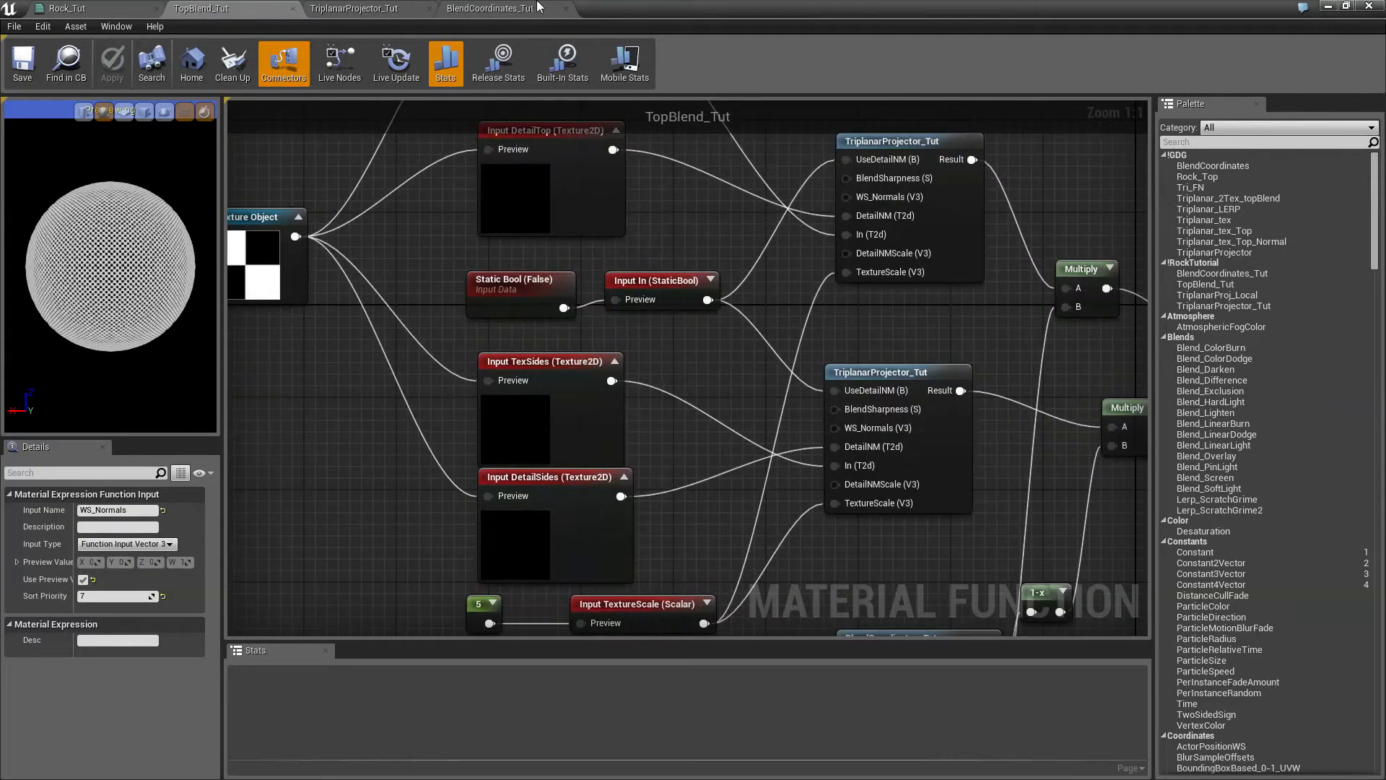
pyautogui.click(372, 8)
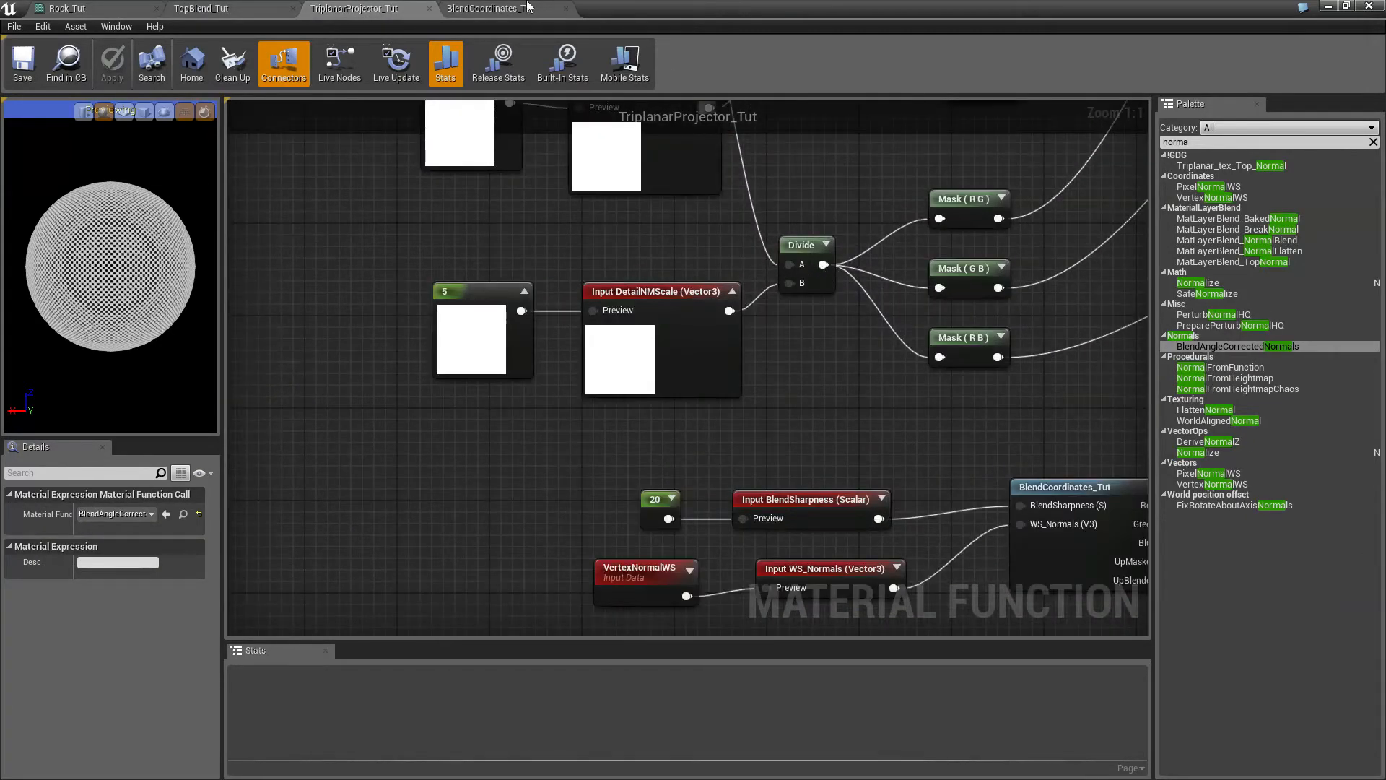
pyautogui.click(244, 7)
pyautogui.moveTo(481, 410); pyautogui.dragTo(505, 558, button='right')
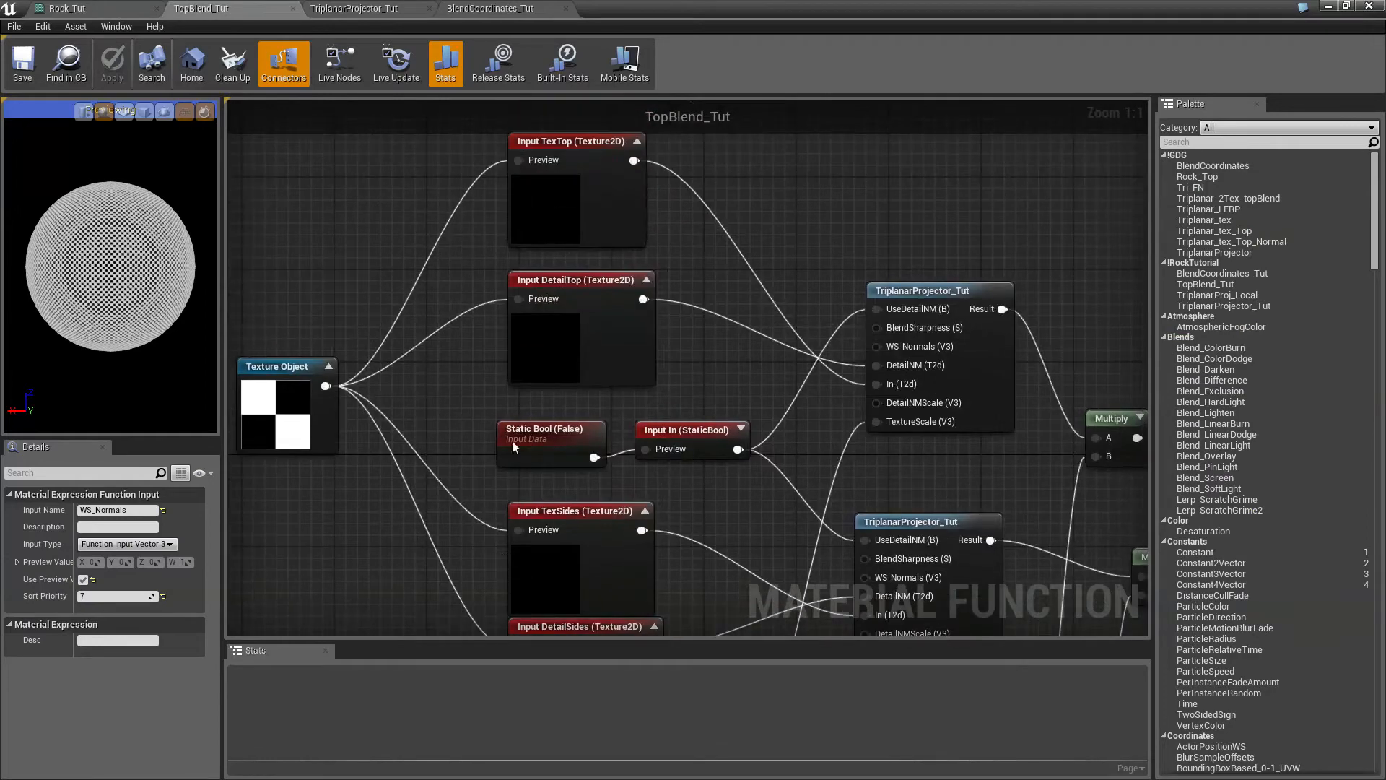
pyautogui.moveTo(469, 408); pyautogui.dragTo(729, 448)
pyautogui.moveTo(432, 216); pyautogui.dragTo(507, 345, button='right')
pyautogui.moveTo(511, 213); pyautogui.dragTo(733, 438)
pyautogui.click(744, 480)
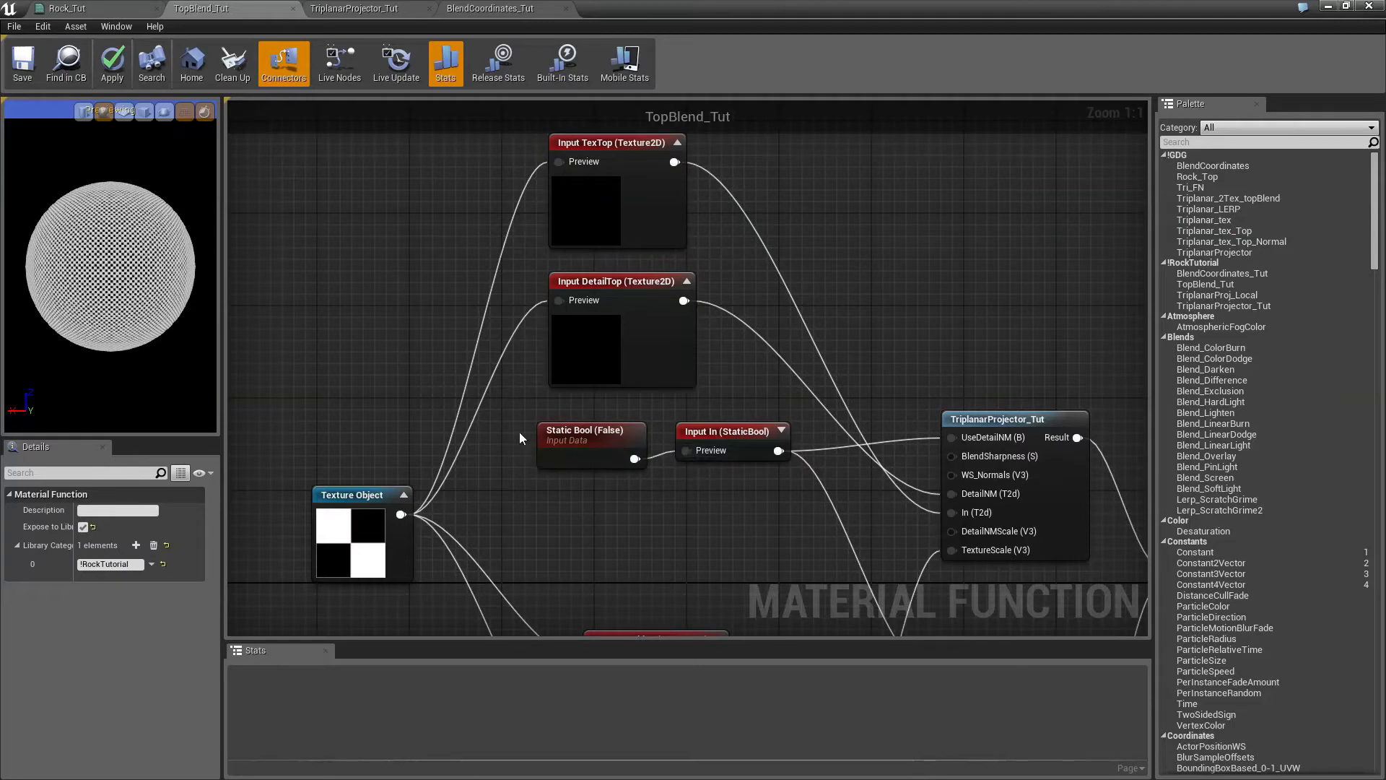
# - Add a function input of type Scalar below the static bool input and collapse its preview
pyautogui.rightClick(690, 503)
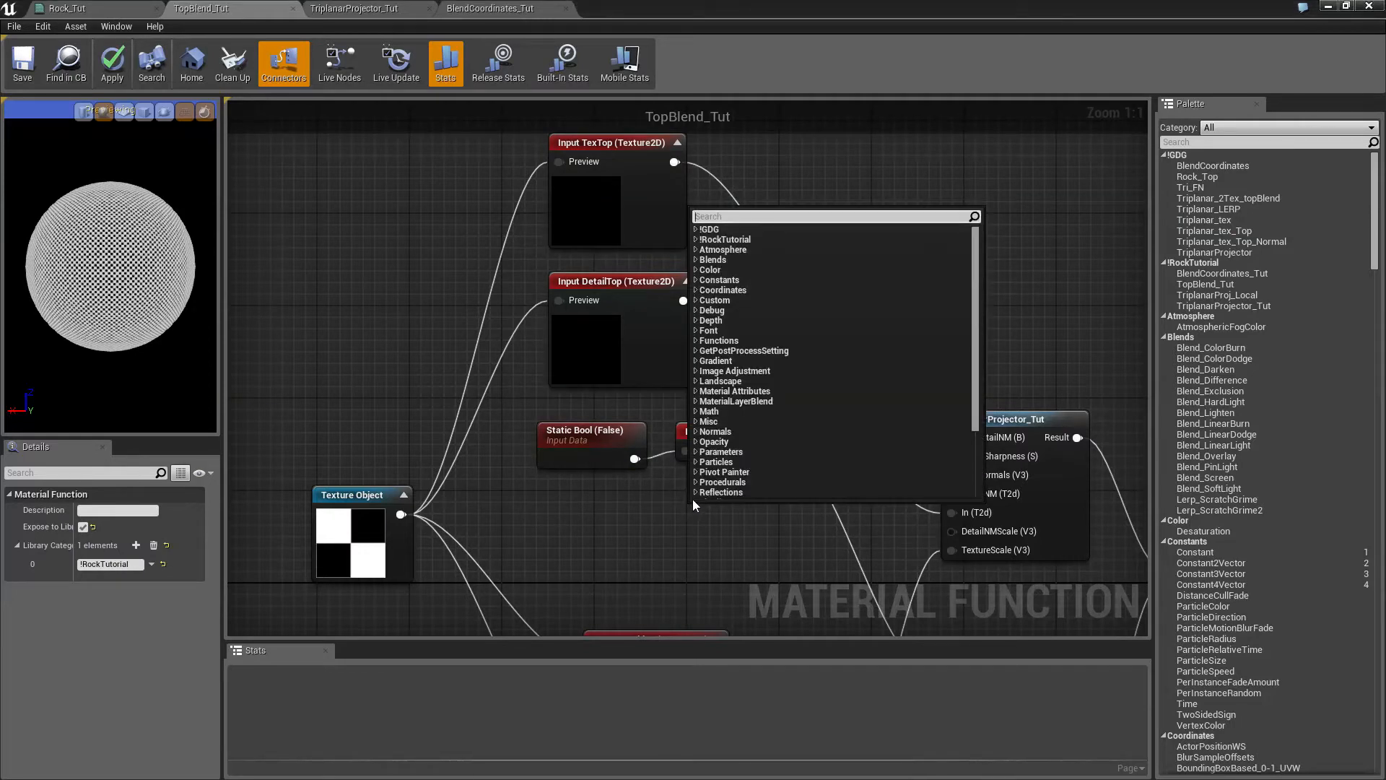
pyautogui.write('inpu')
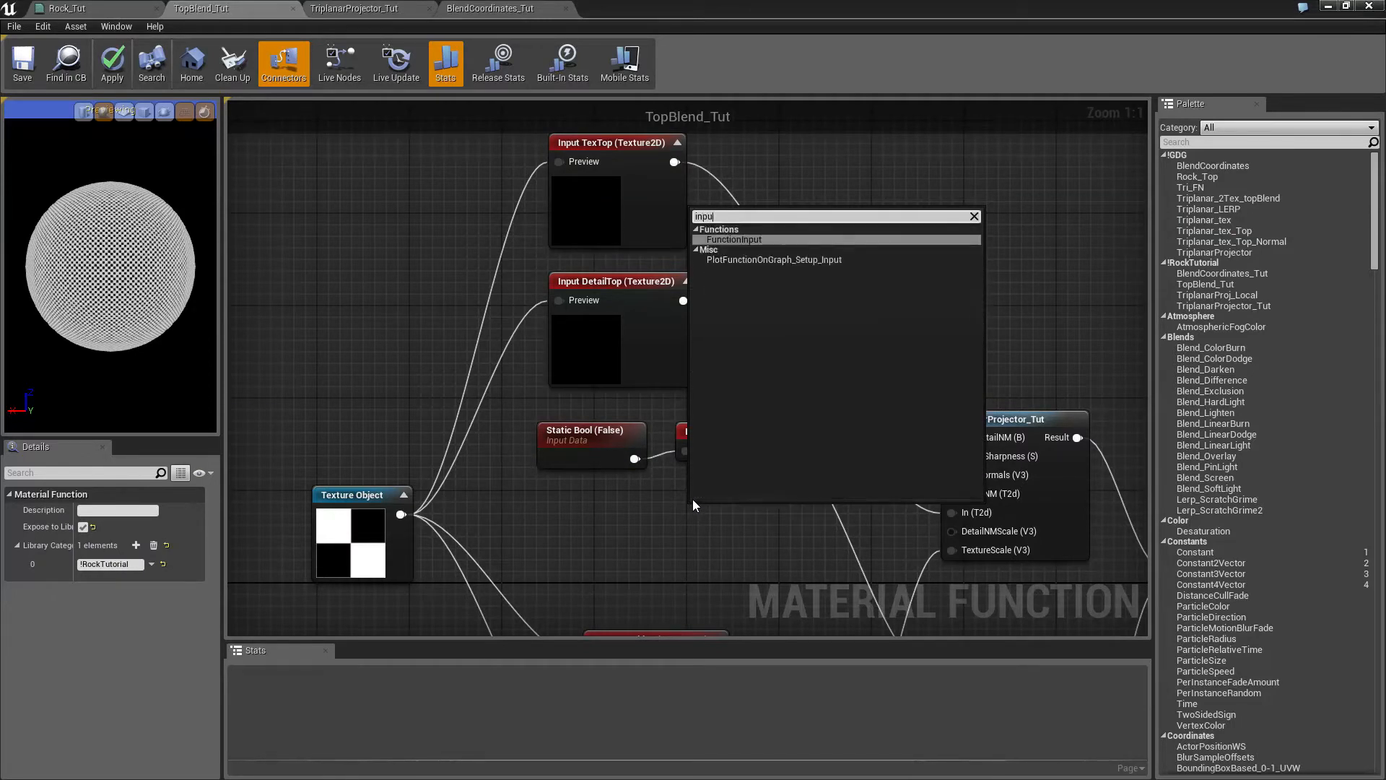
pyautogui.press('Return')
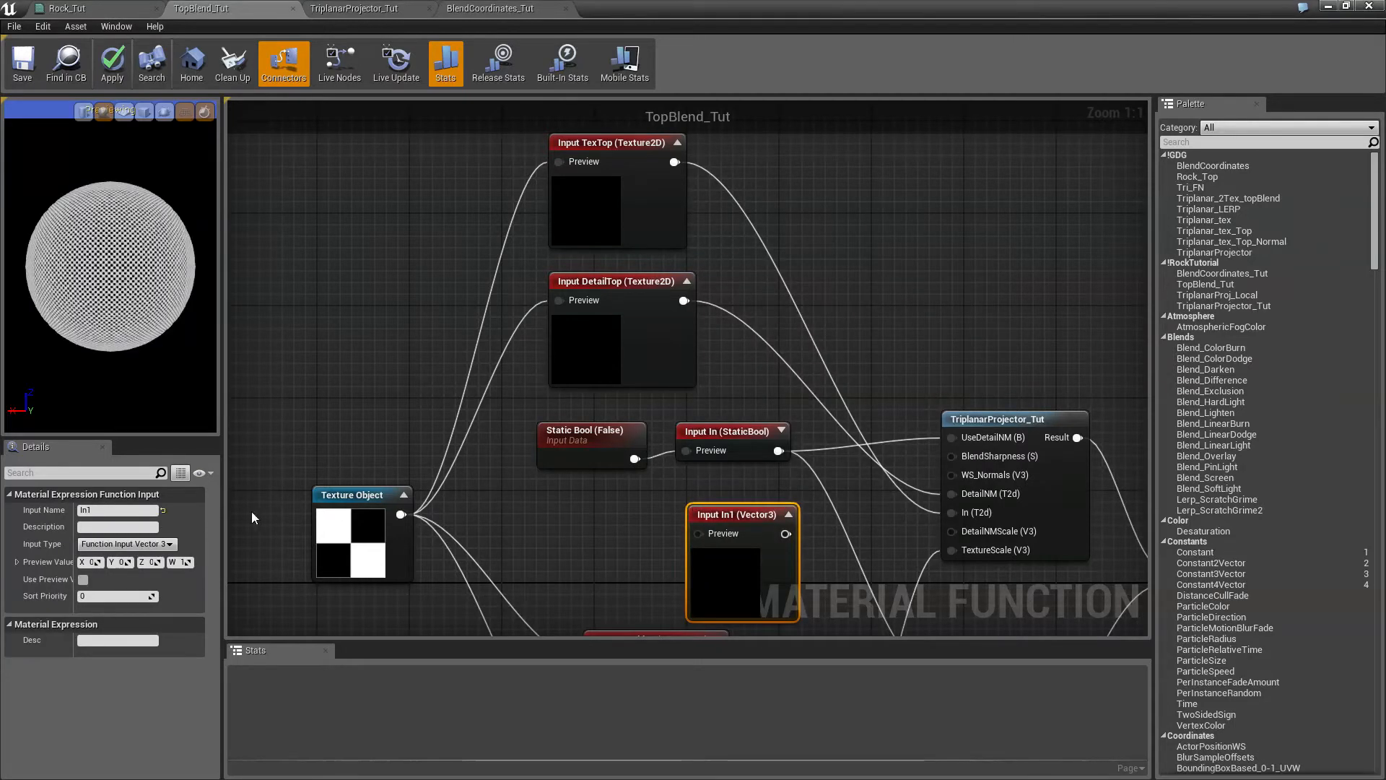
pyautogui.click(126, 544)
pyautogui.click(119, 558)
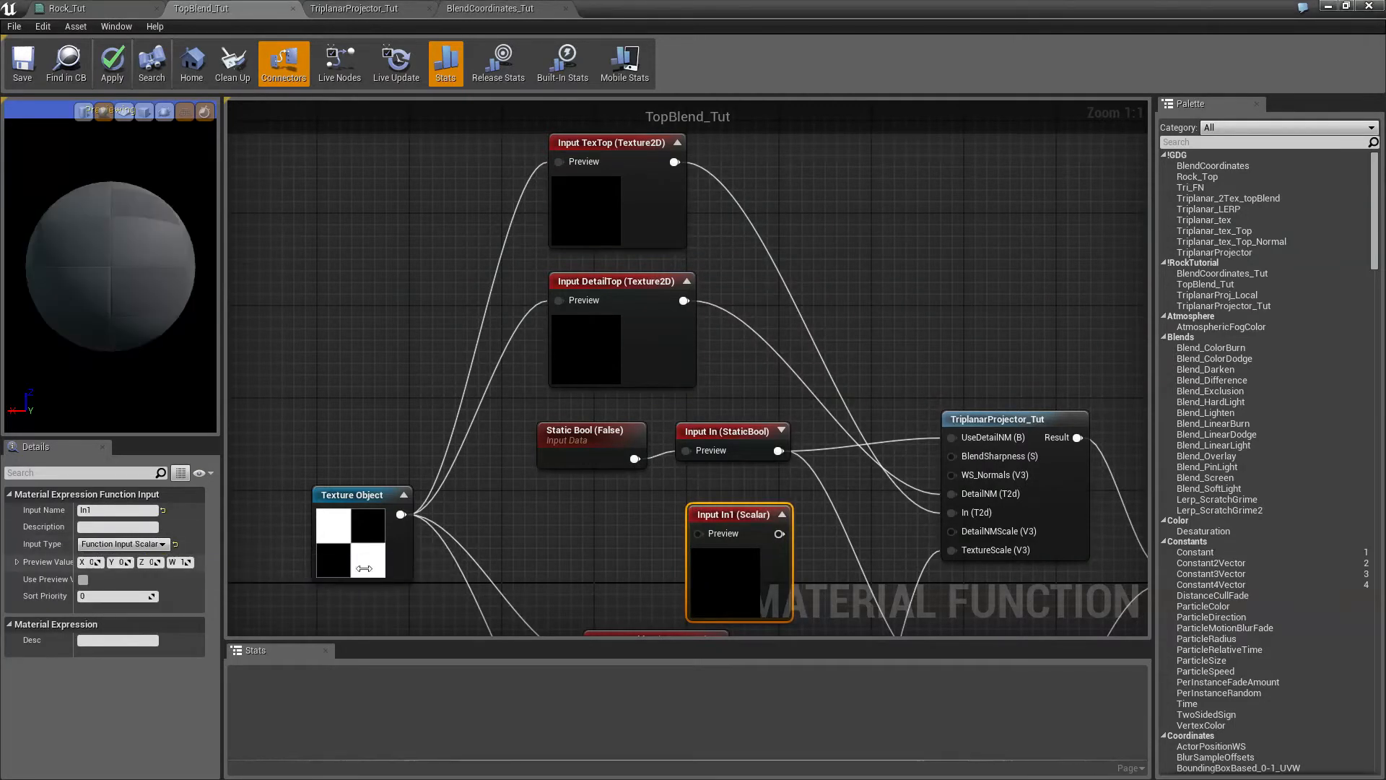
pyautogui.click(781, 514)
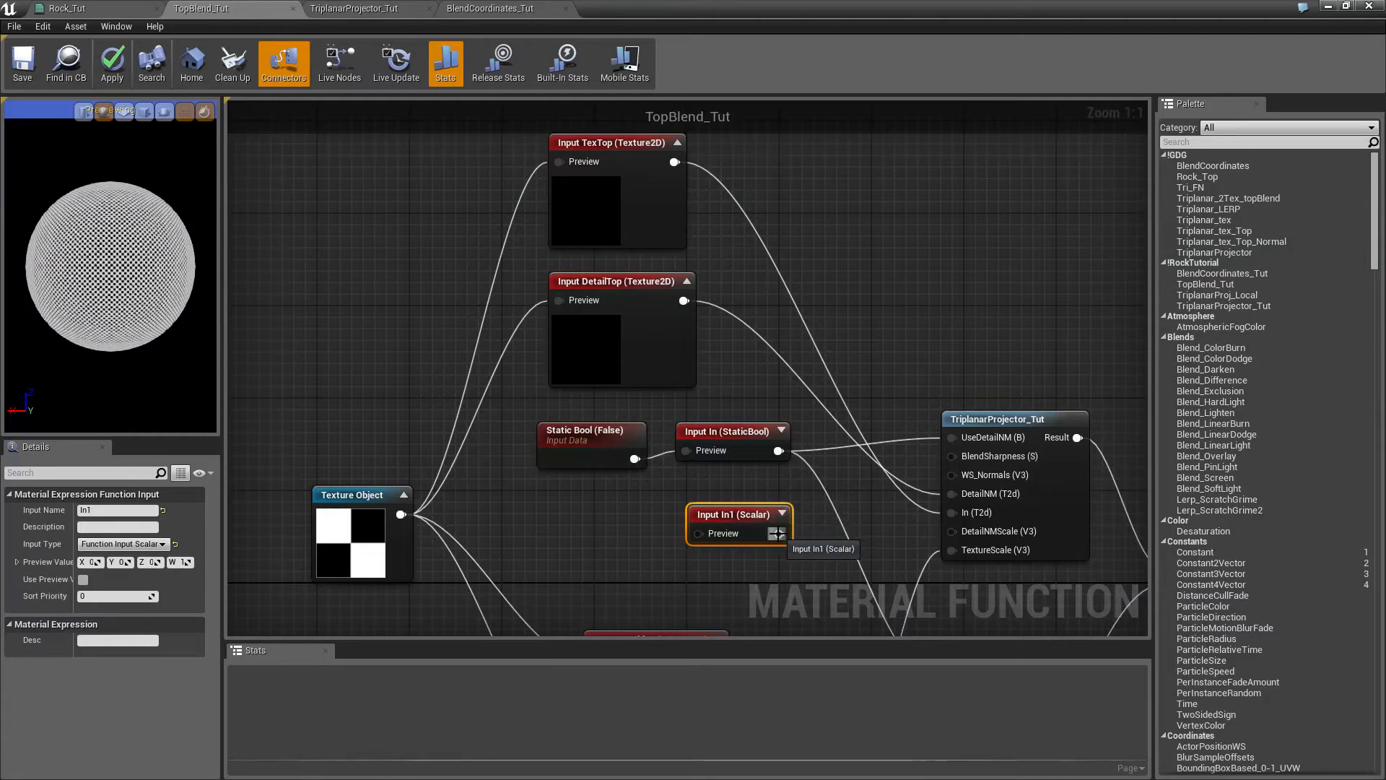
# - Connect the new scalar input to DetailNMScale on both TriplanarProjector_Tut nodes
pyautogui.moveTo(779, 534); pyautogui.dragTo(951, 532)
pyautogui.moveTo(909, 631); pyautogui.dragTo(719, 350, button='right')
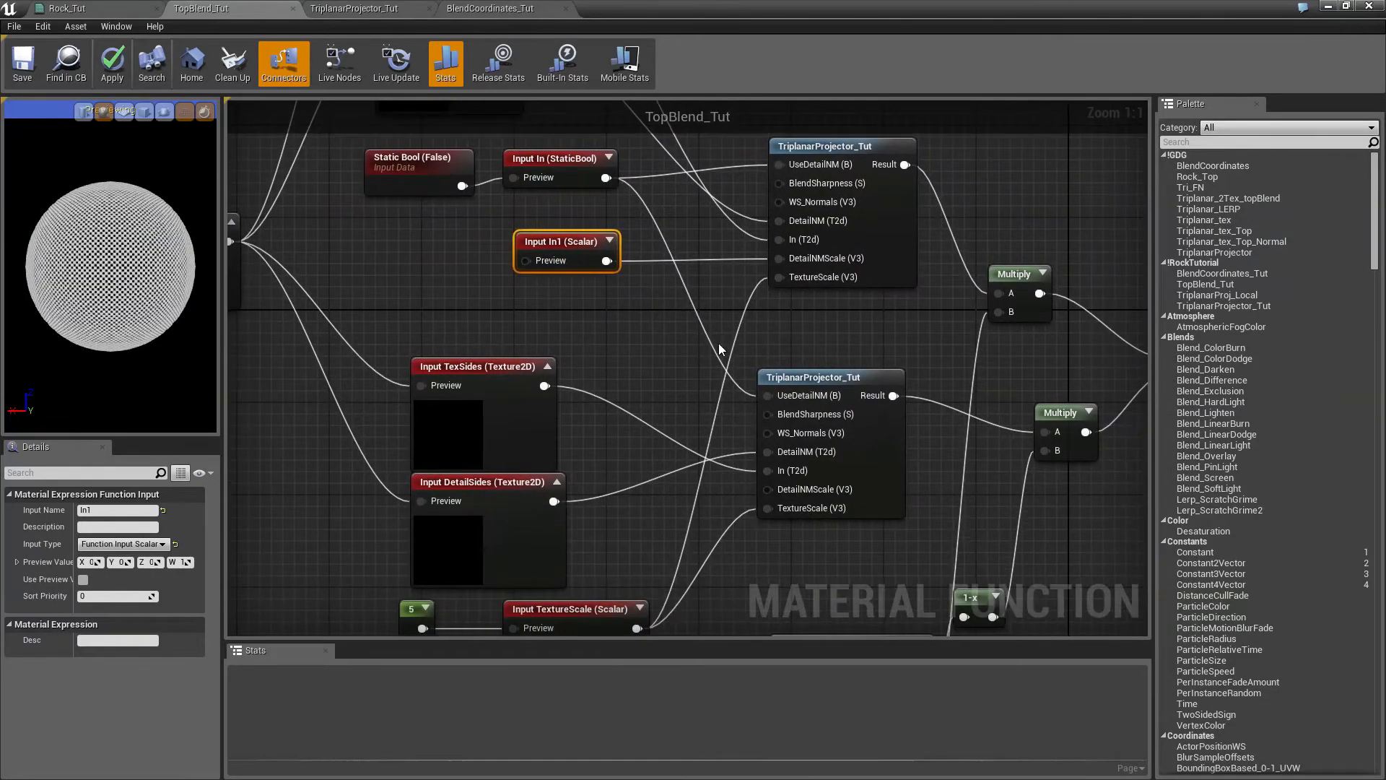
pyautogui.moveTo(605, 263); pyautogui.dragTo(773, 488)
pyautogui.moveTo(649, 309); pyautogui.dragTo(835, 418, button='right')
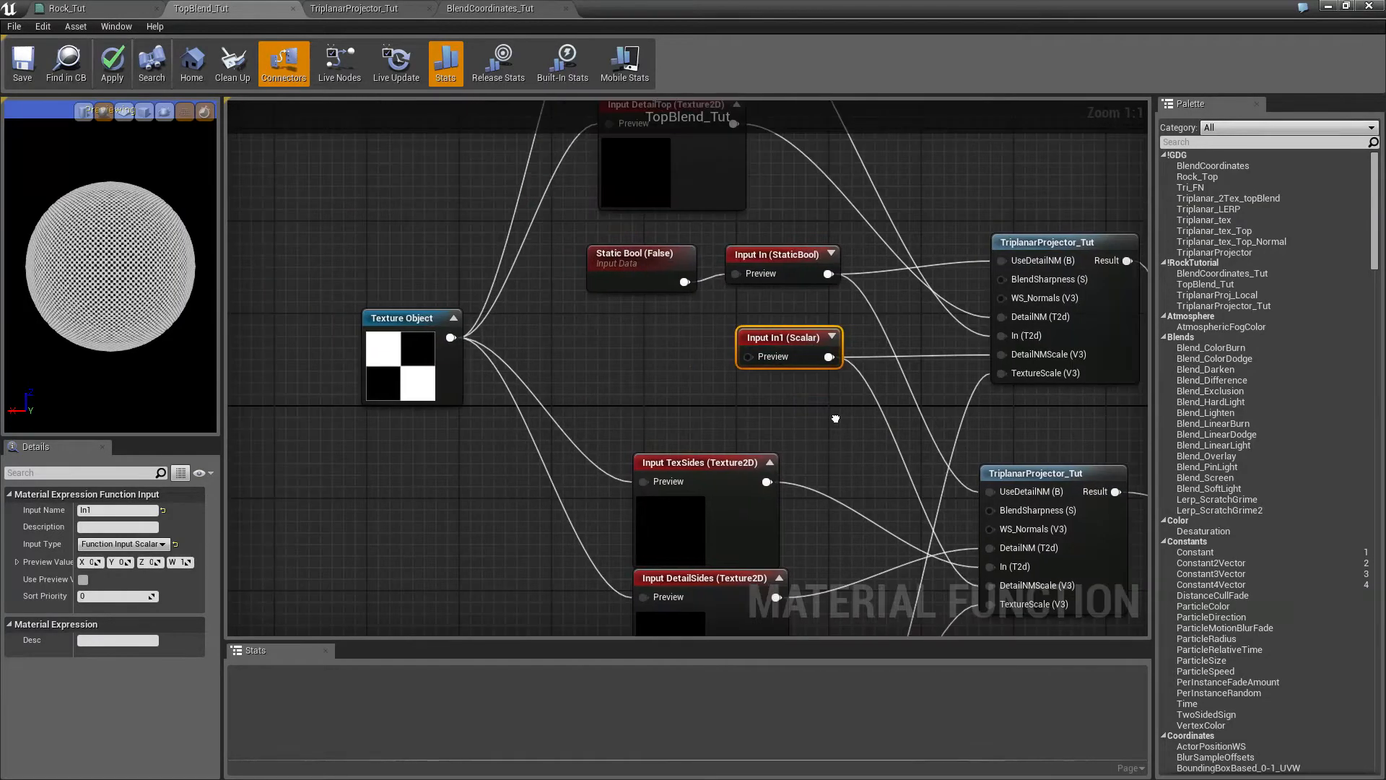
# - Make the scalar input use its preview value as default and feed it a constant of 80
pyautogui.click(83, 579)
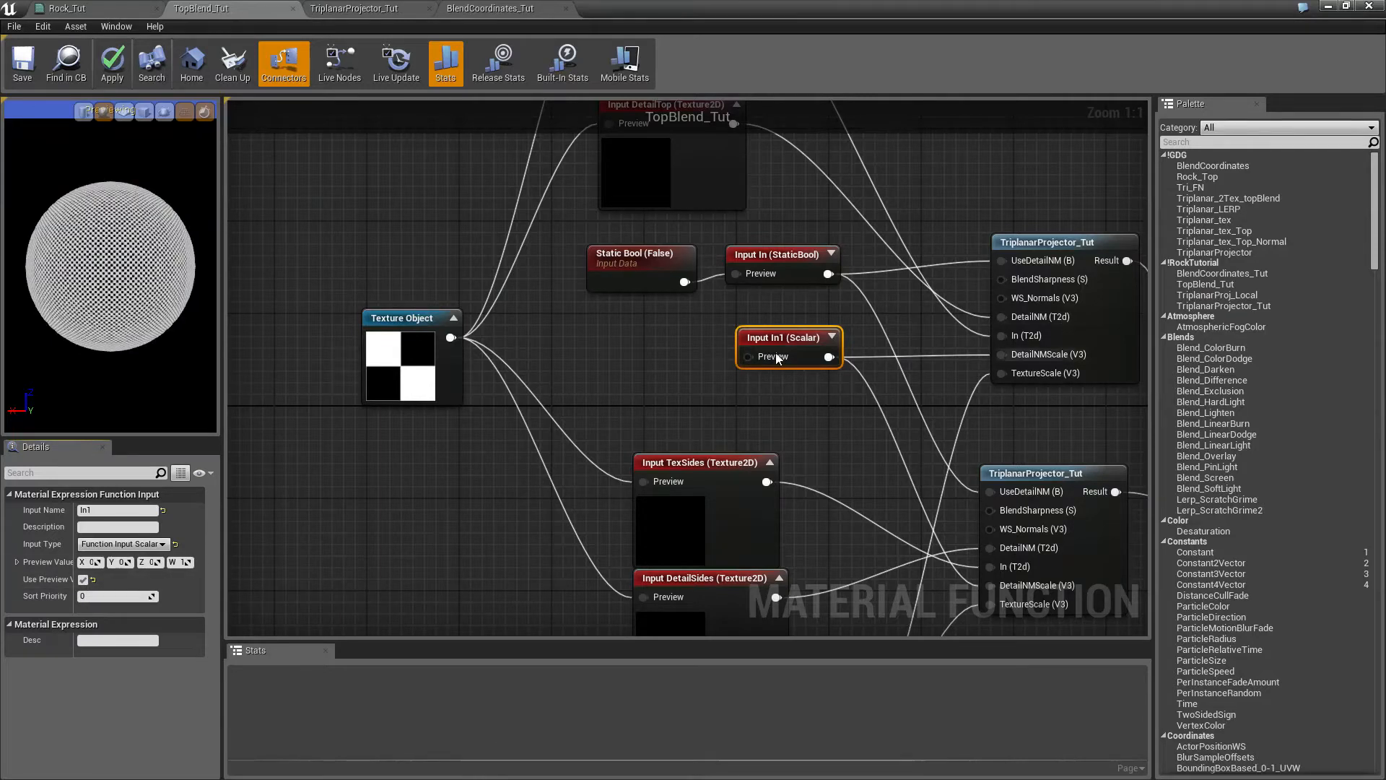
pyautogui.moveTo(747, 356); pyautogui.dragTo(718, 365)
pyautogui.click(598, 363)
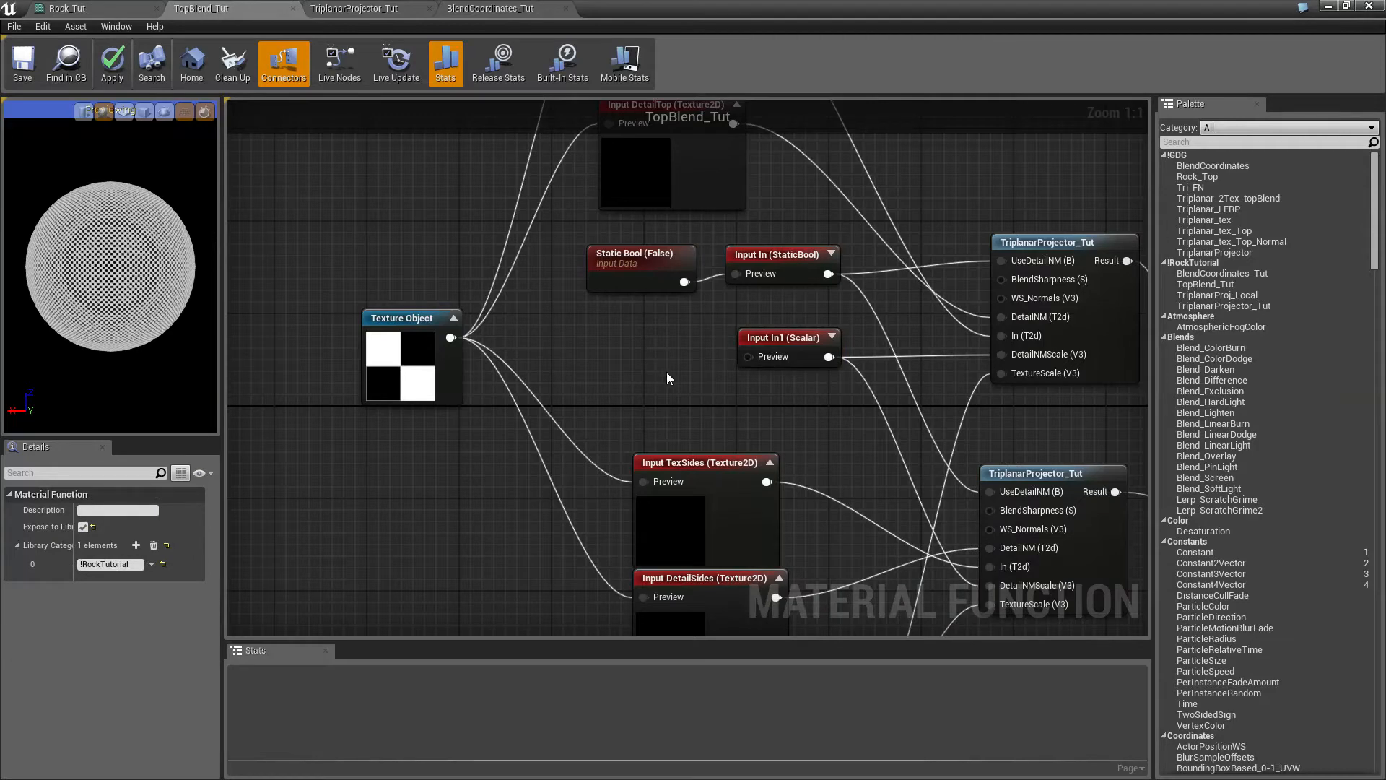
pyautogui.click(659, 372)
pyautogui.moveTo(659, 372); pyautogui.dragTo(749, 356)
pyautogui.click(701, 324)
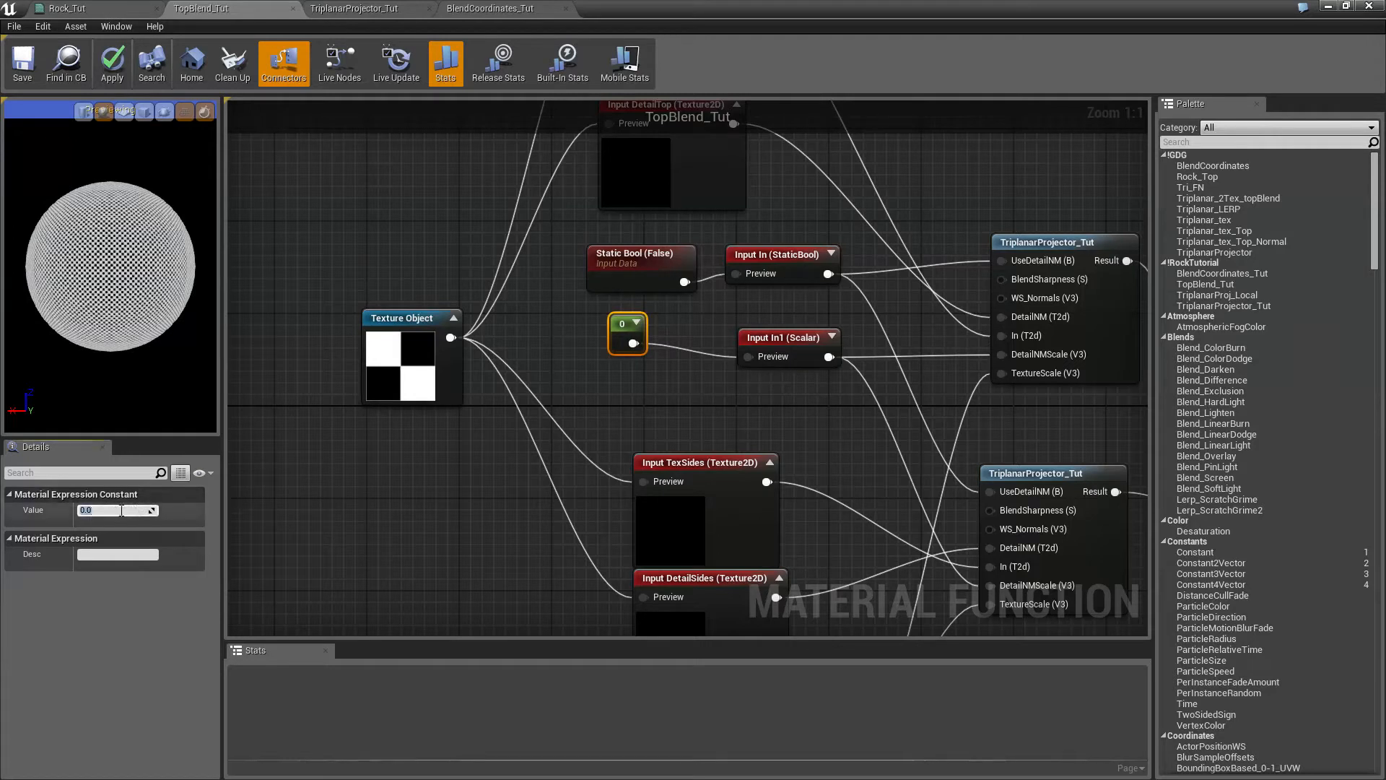
pyautogui.press('Return')
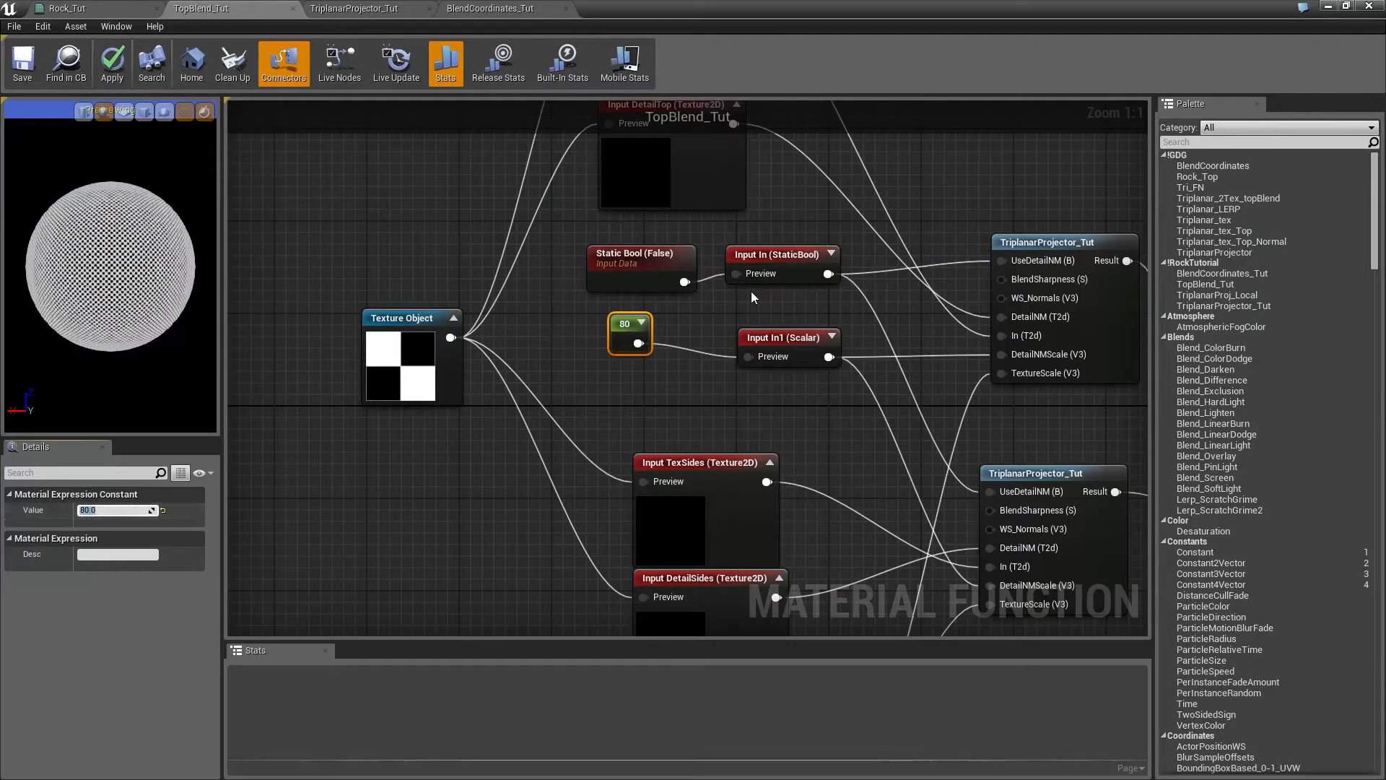
# - Save the TopBlend_Tut function, then return to Rock_Tut and save the material
pyautogui.click(775, 333)
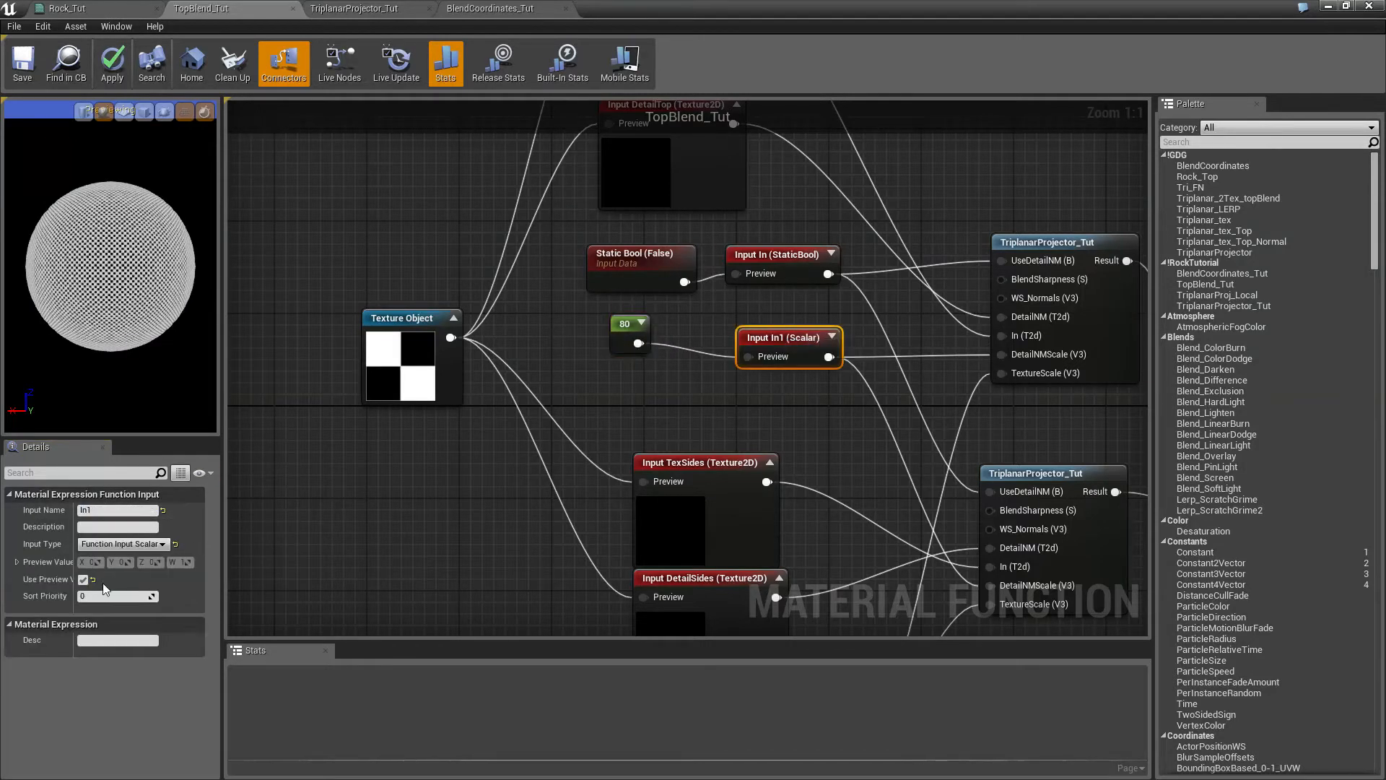
pyautogui.click(34, 67)
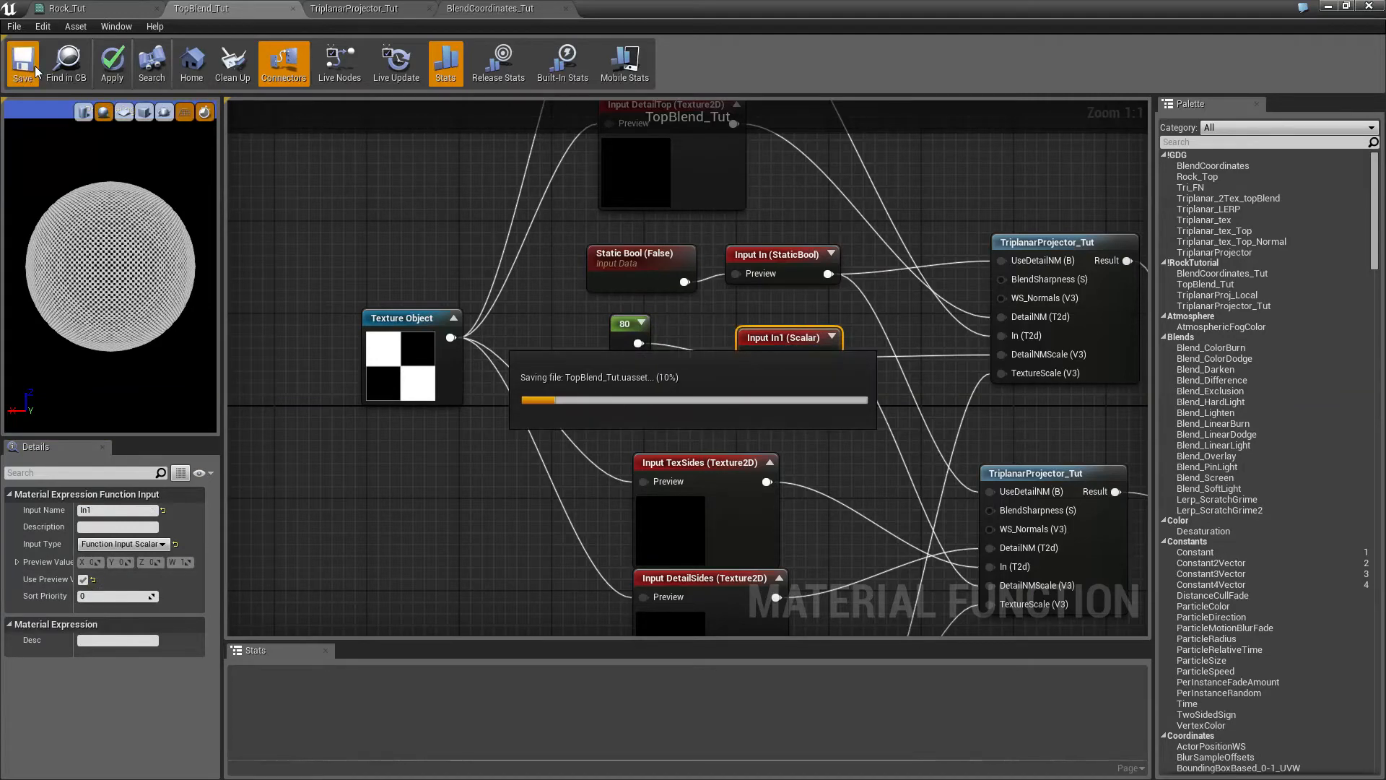
pyautogui.click(67, 8)
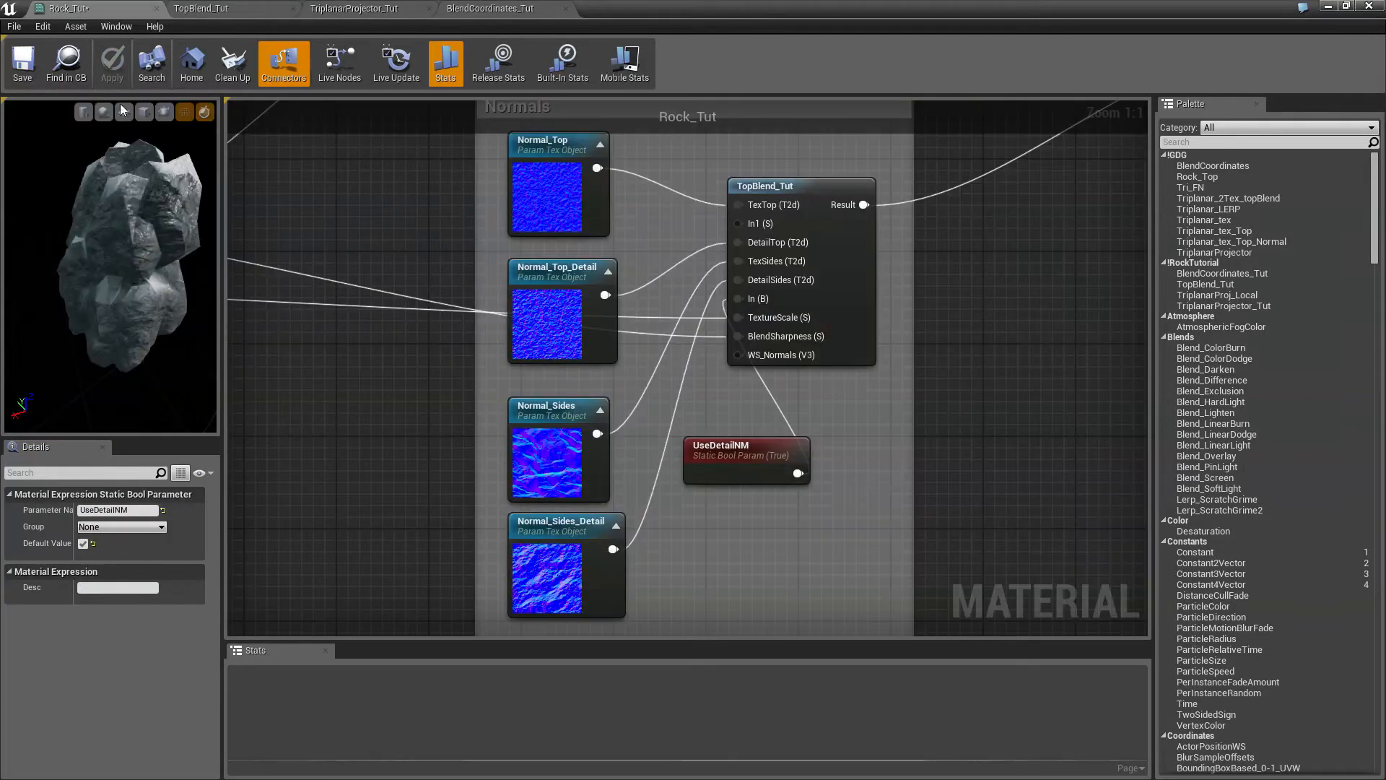
pyautogui.click(40, 53)
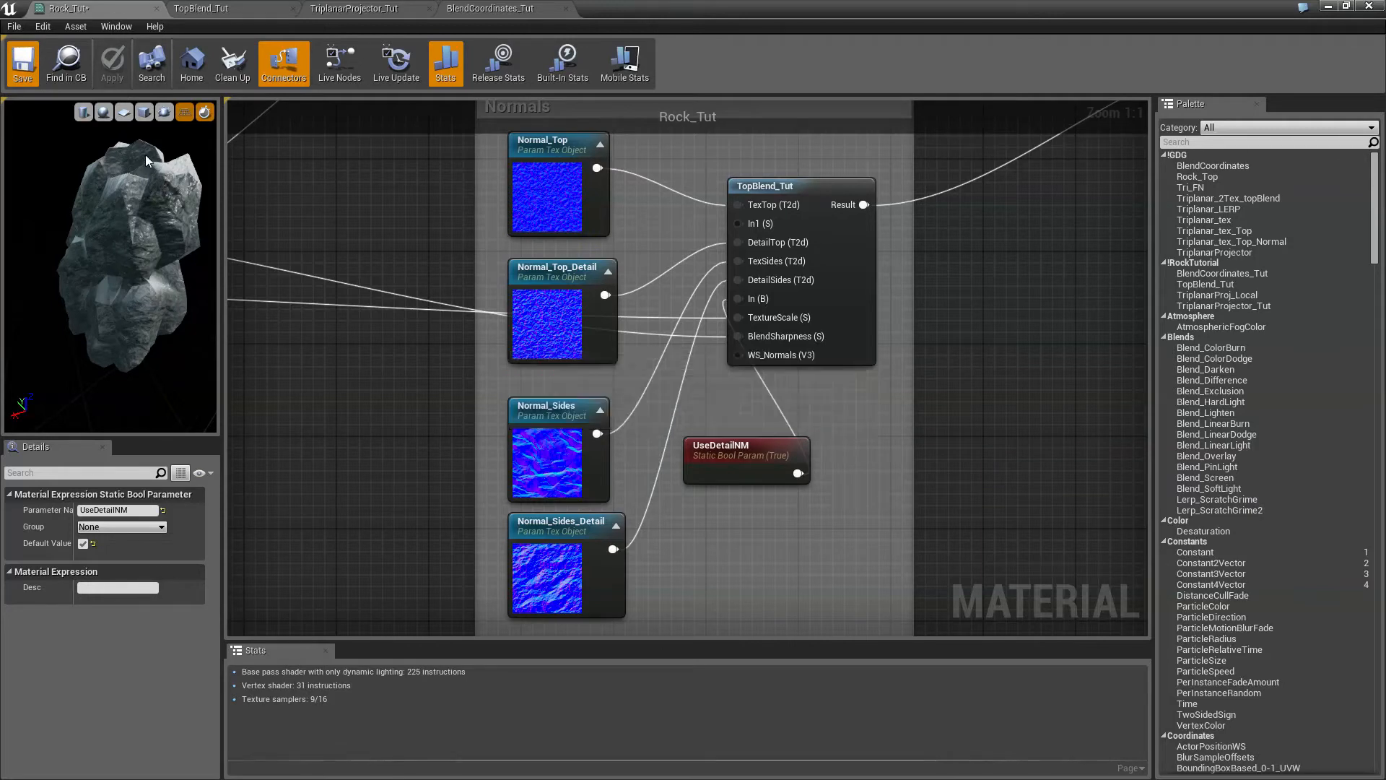
# - Move the material editor aside and examine the snow-covered rock's surface detail in the level viewport, up close and from farther away
pyautogui.moveTo(690, 6); pyautogui.dragTo(1385, 240)
pyautogui.moveTo(764, 464); pyautogui.dragTo(538, 533, button='right')
pyautogui.press('d')
pyautogui.press('w')
pyautogui.press('s')
pyautogui.press('w')
pyautogui.press('s')
pyautogui.press('s')
pyautogui.press('d')
pyautogui.press('s')
pyautogui.press('d')
pyautogui.press('w')
pyautogui.press('s')
pyautogui.press('w')
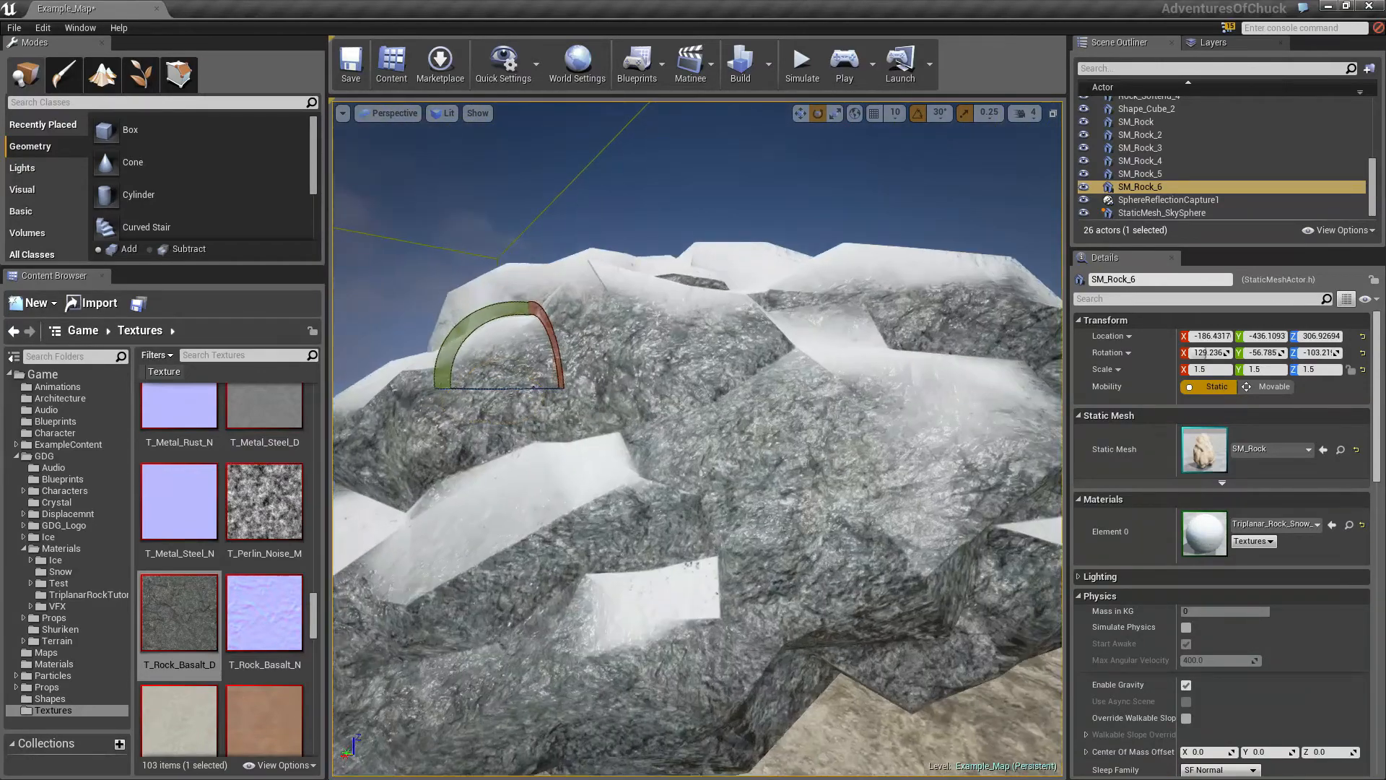
pyautogui.press('w')
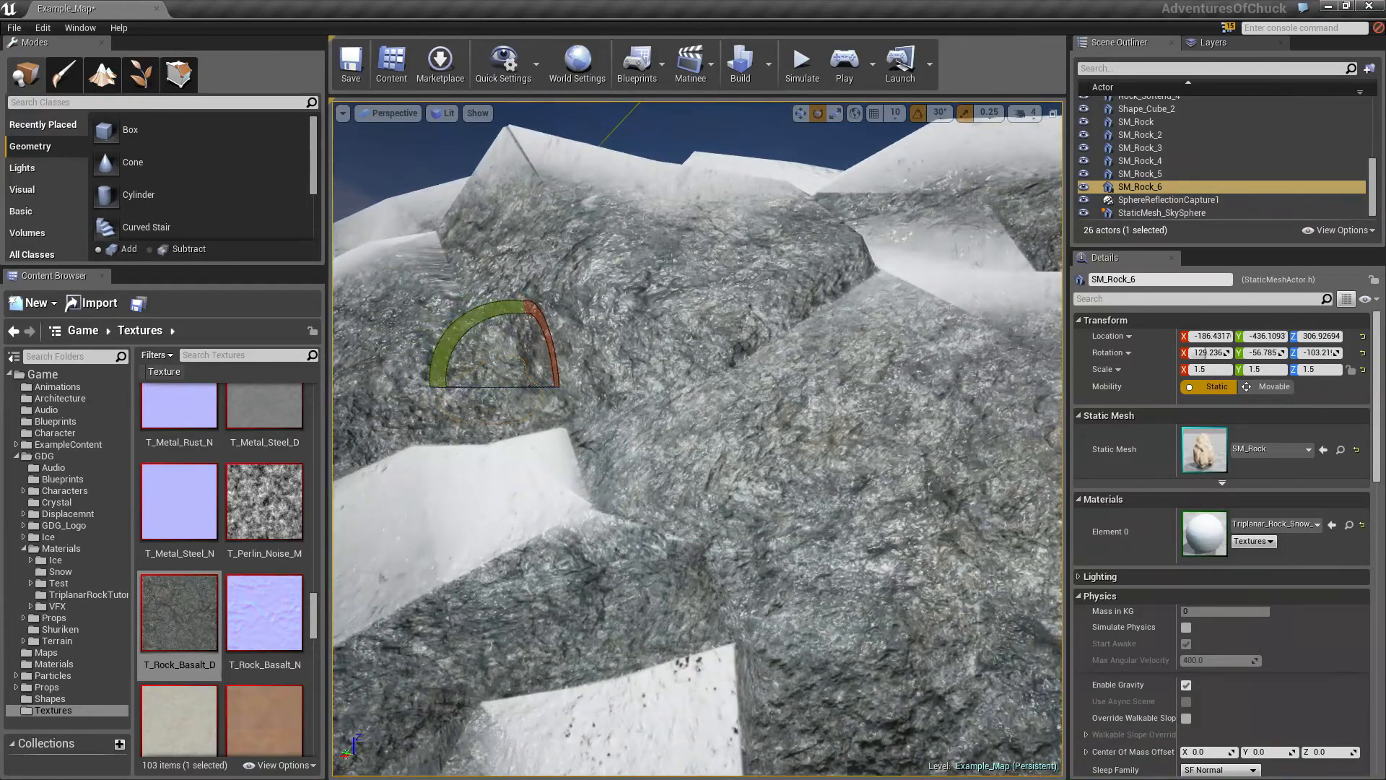
pyautogui.press('s')
pyautogui.moveTo(773, 431); pyautogui.dragTo(773, 431, button='right')
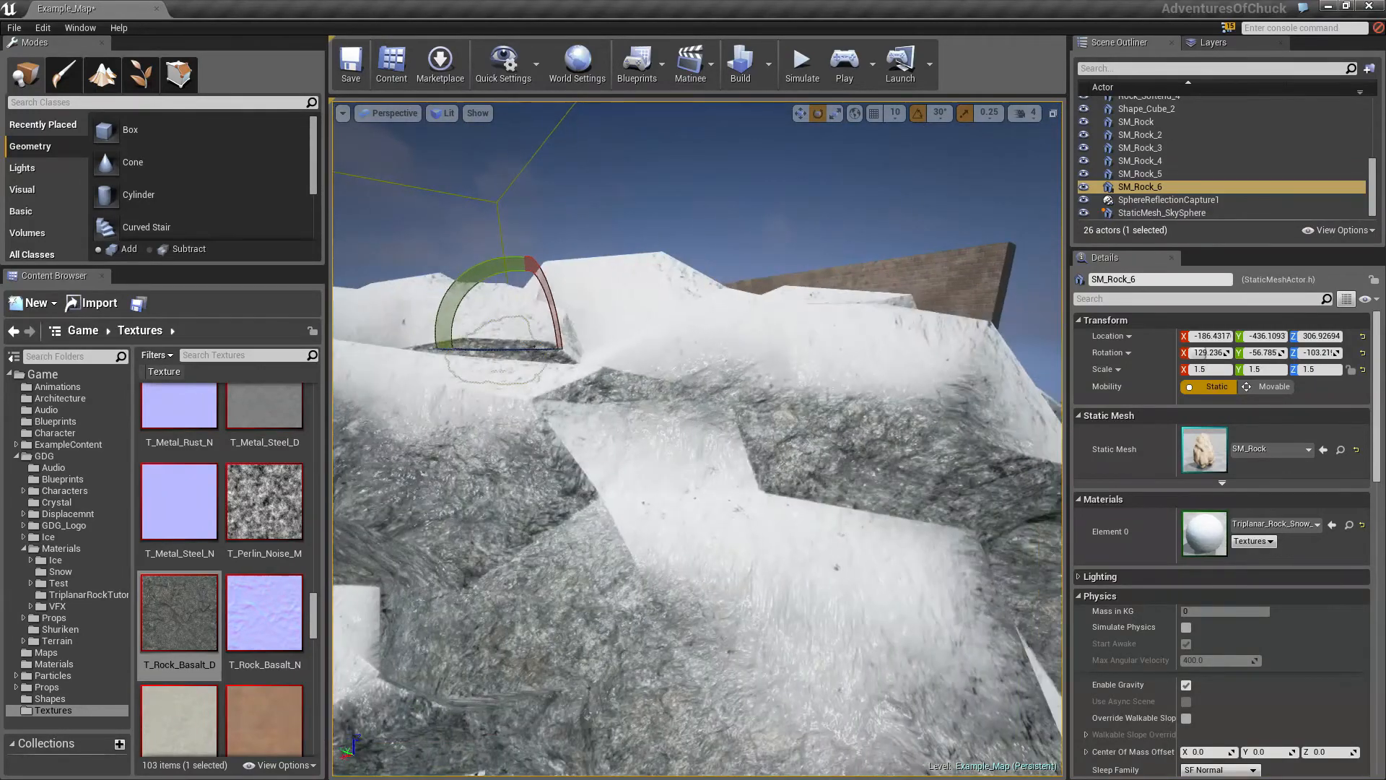
pyautogui.press('f')
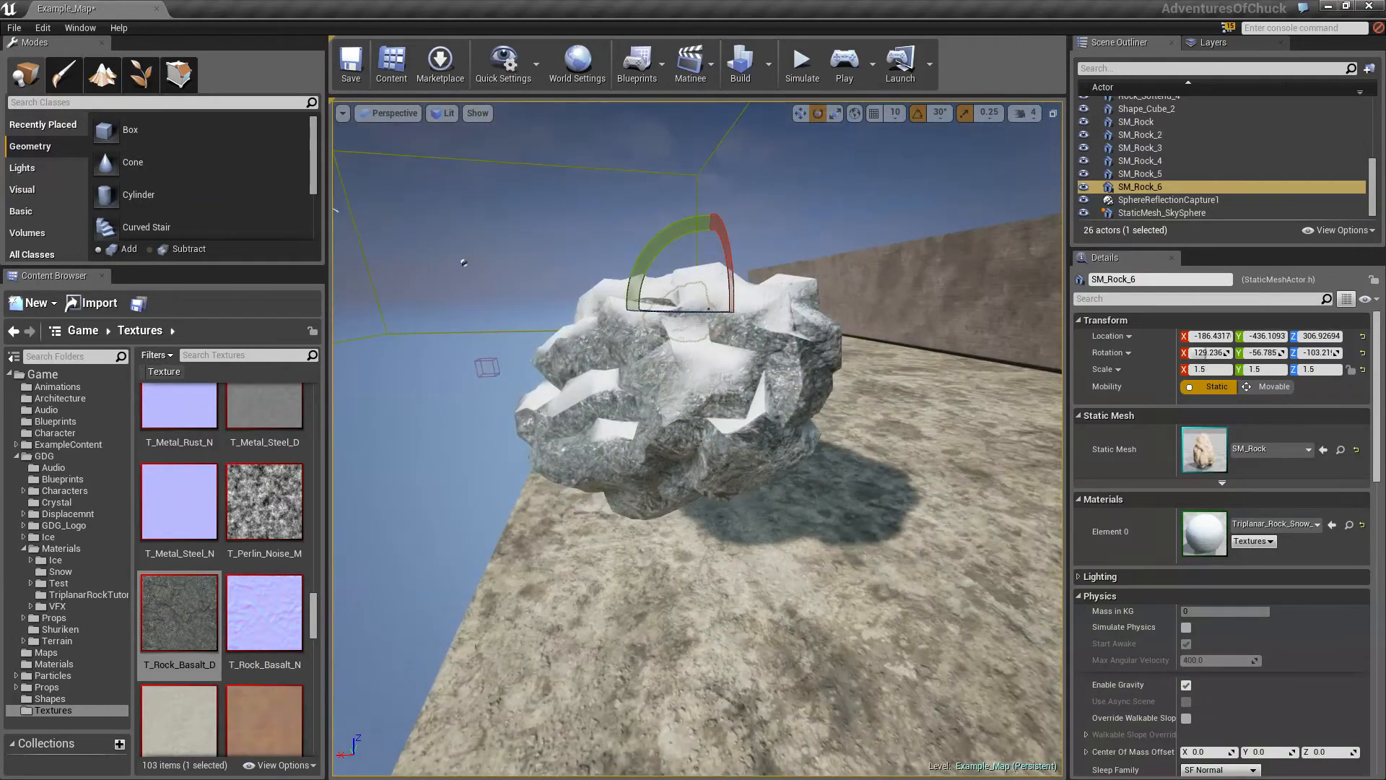
pyautogui.press('w')
pyautogui.press('a')
pyautogui.press('a')
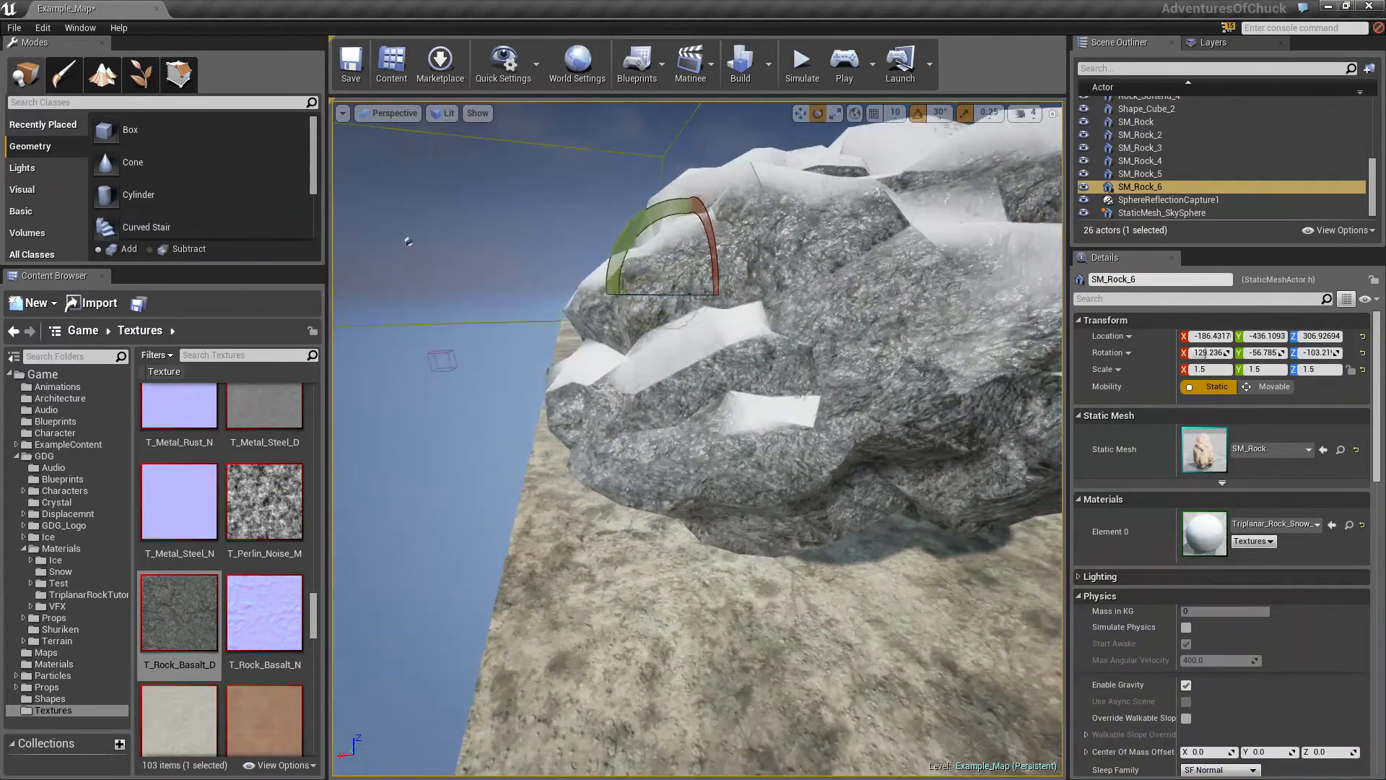
pyautogui.press('e')
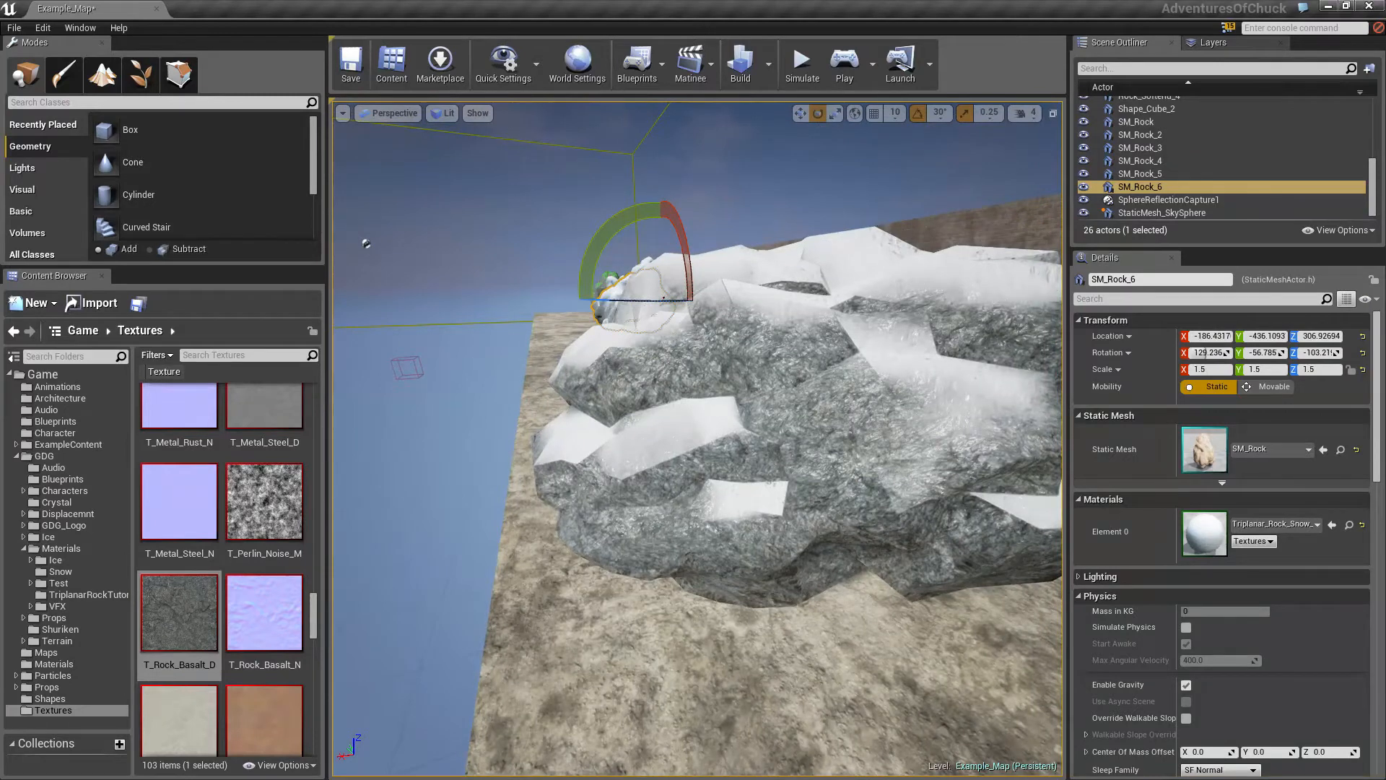
pyautogui.press('e')
pyautogui.press('w')
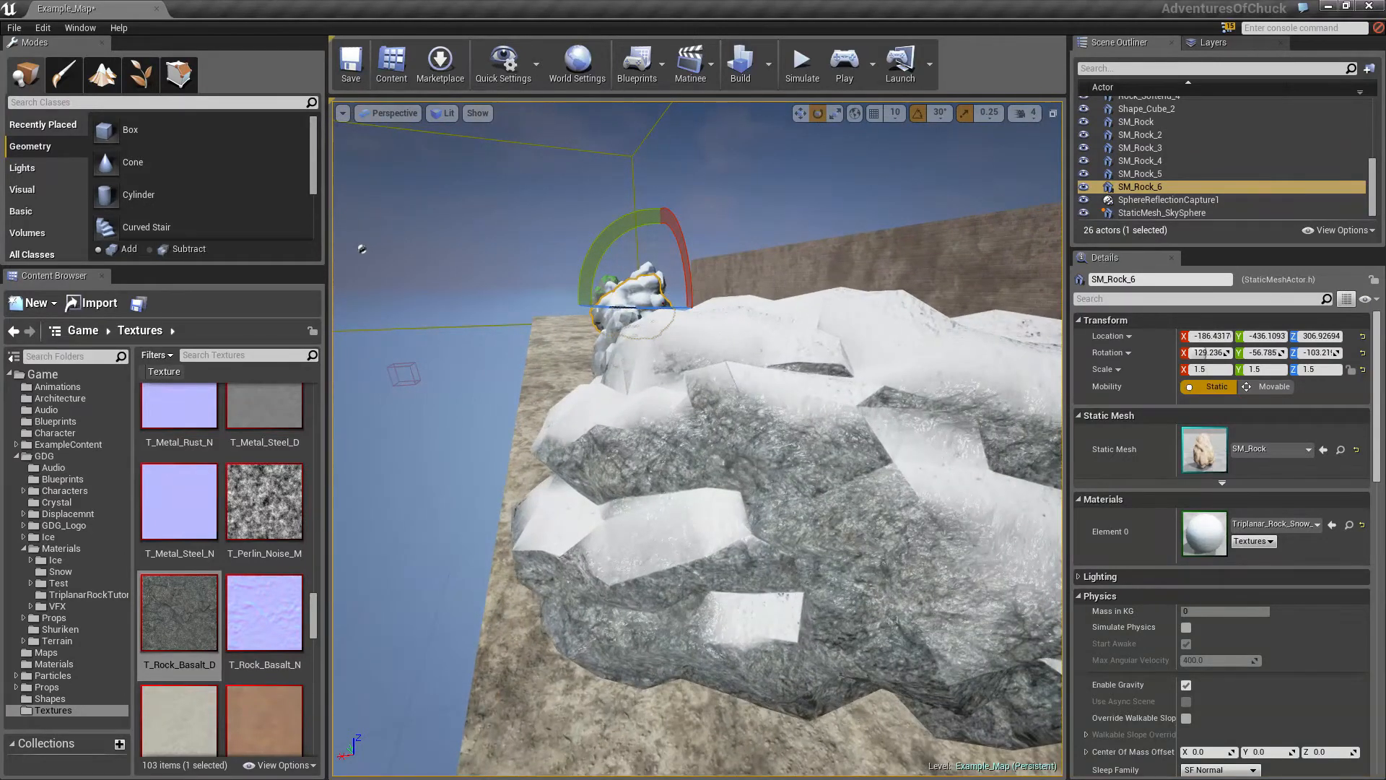
# - Bring the material editor back at full size and examine the up-mask nodes in BlendCoordinates_Tut
pyautogui.moveTo(1385, 123); pyautogui.dragTo(1040, 90)
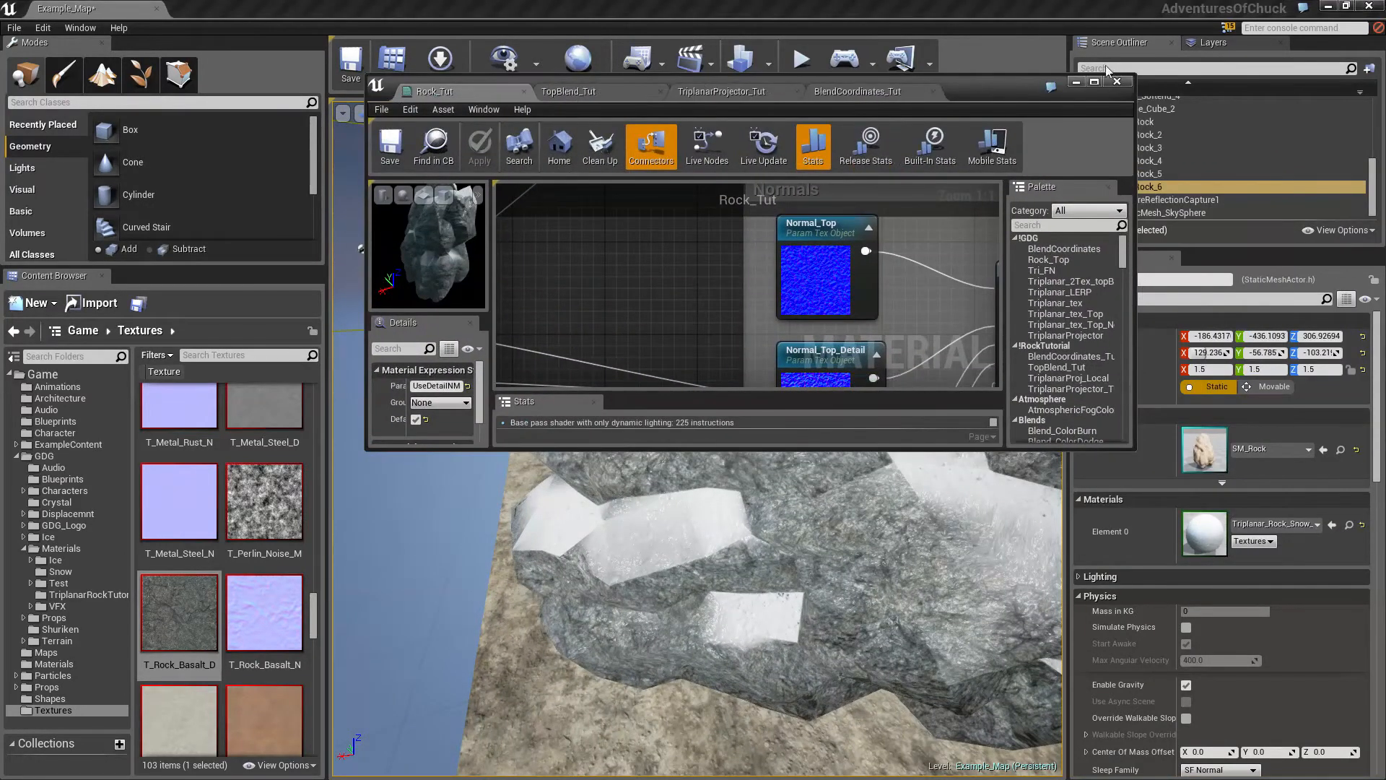
pyautogui.click(1091, 82)
pyautogui.moveTo(375, 181); pyautogui.dragTo(397, 332, button='right')
pyautogui.click(493, 8)
pyautogui.scroll(3, 626, 313)
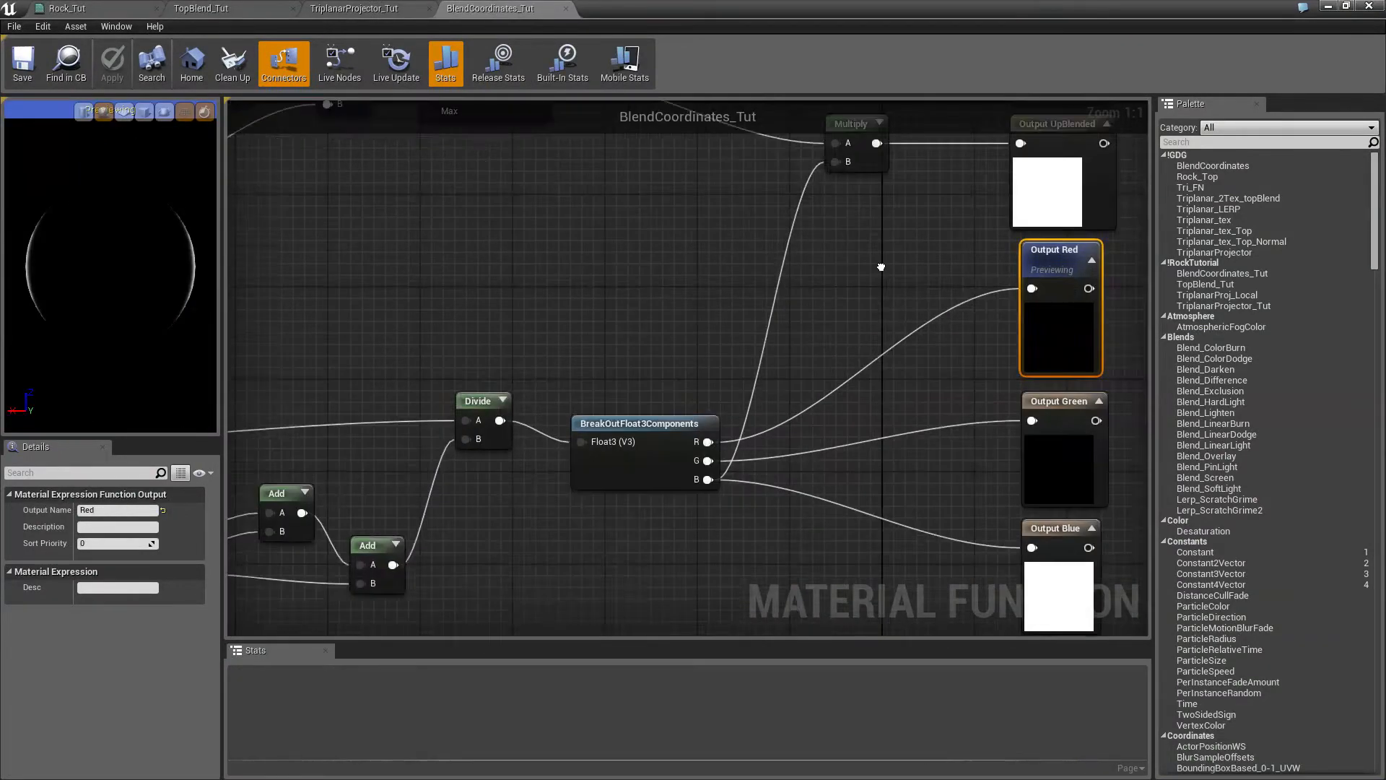
pyautogui.moveTo(851, 246); pyautogui.dragTo(774, 434, button='right')
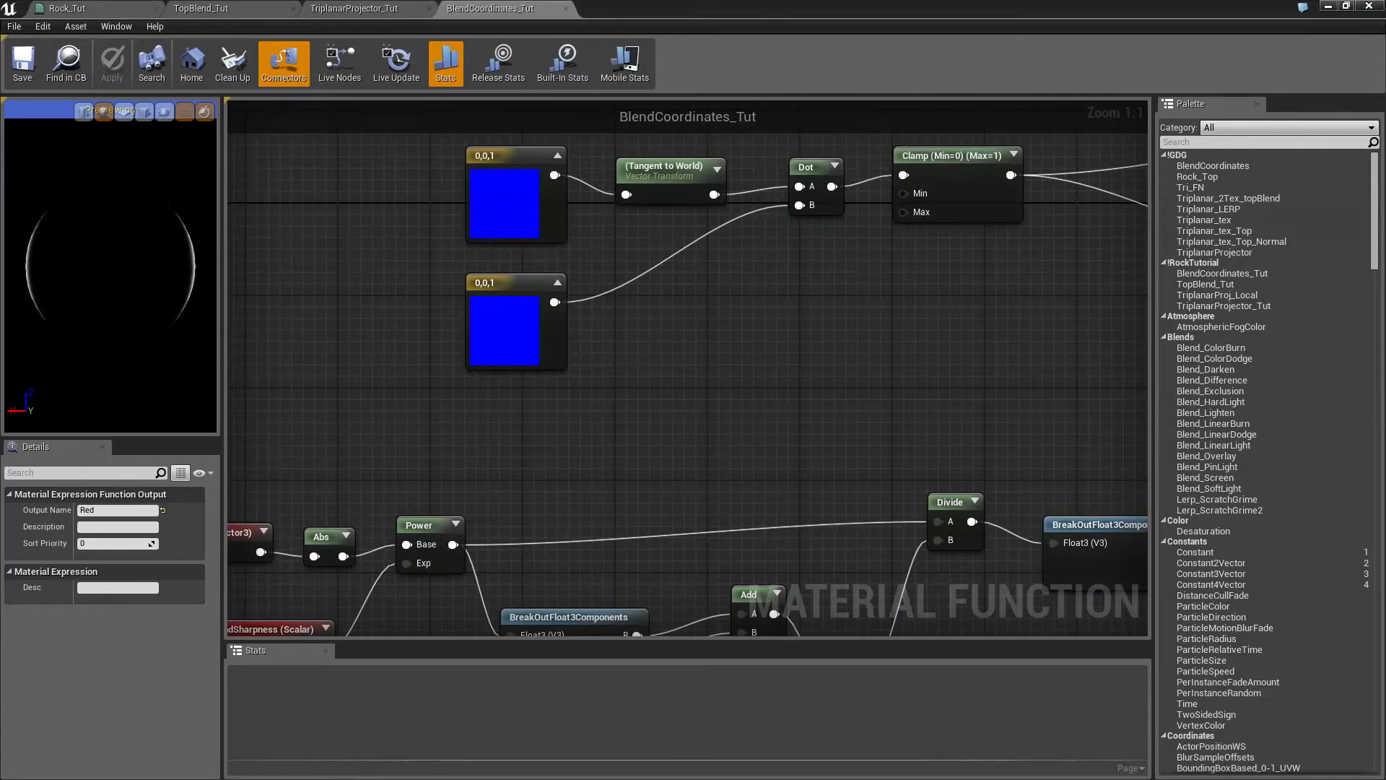
pyautogui.moveTo(993, 350); pyautogui.dragTo(526, 403, button='right')
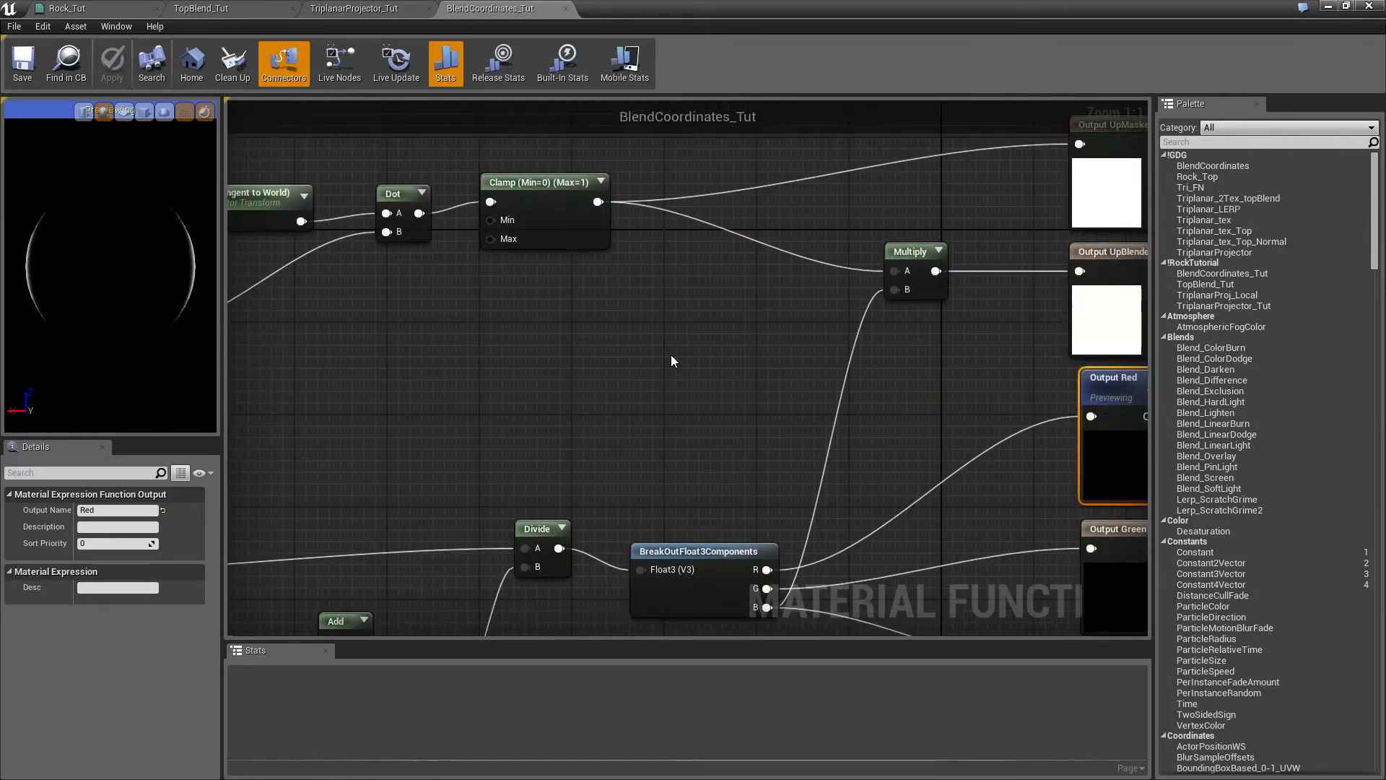
# - Move the up-mask nodes, from the 0,0,1 vectors through the Clamp, away from the Multiply to free space before it
pyautogui.moveTo(417, 310); pyautogui.dragTo(963, 426, button='right')
pyautogui.moveTo(979, 523); pyautogui.dragTo(818, 469, button='right')
pyautogui.moveTo(317, 182); pyautogui.dragTo(1009, 525)
pyautogui.moveTo(930, 232); pyautogui.dragTo(595, 209)
pyautogui.moveTo(928, 398); pyautogui.dragTo(592, 400, button='right')
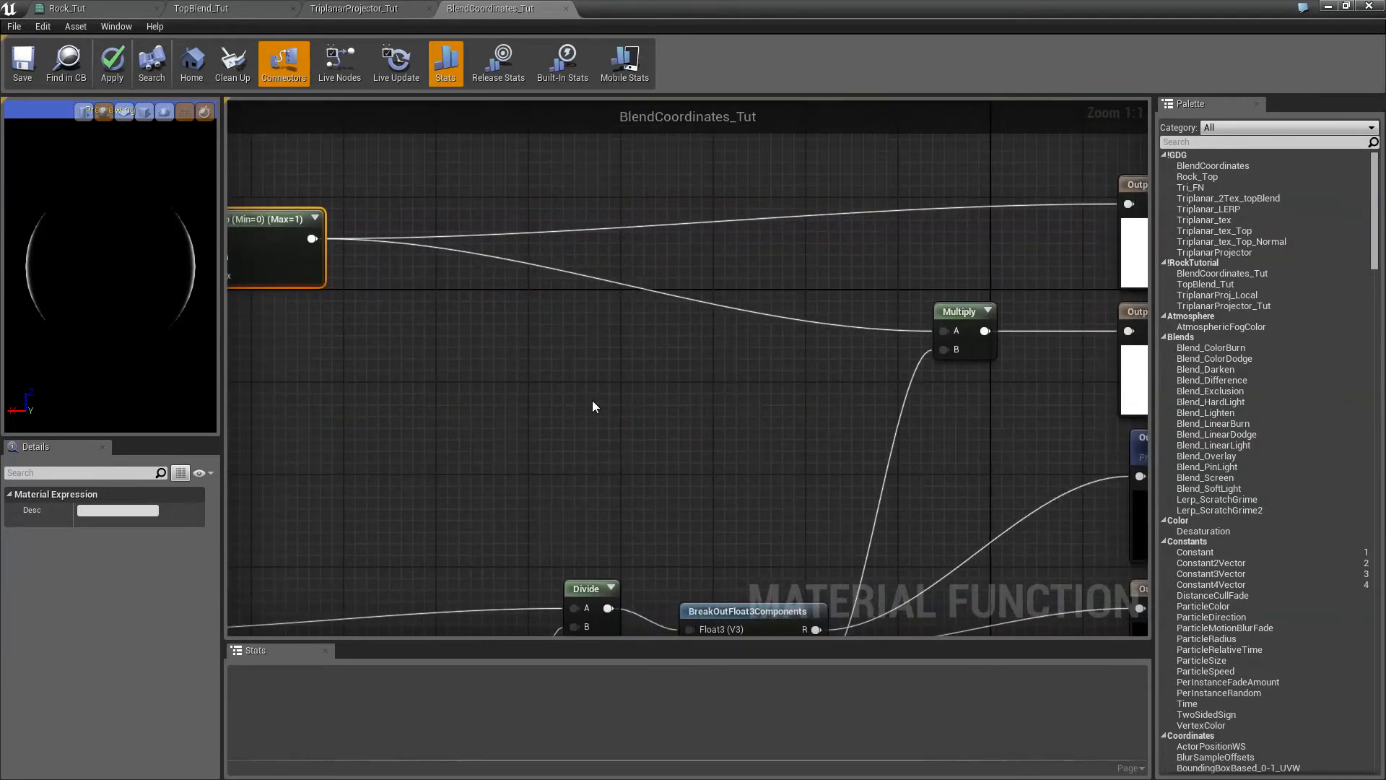
# - Add a Vertex Color node in the free space between the up-mask Clamp and the Multiply
pyautogui.rightClick(518, 387)
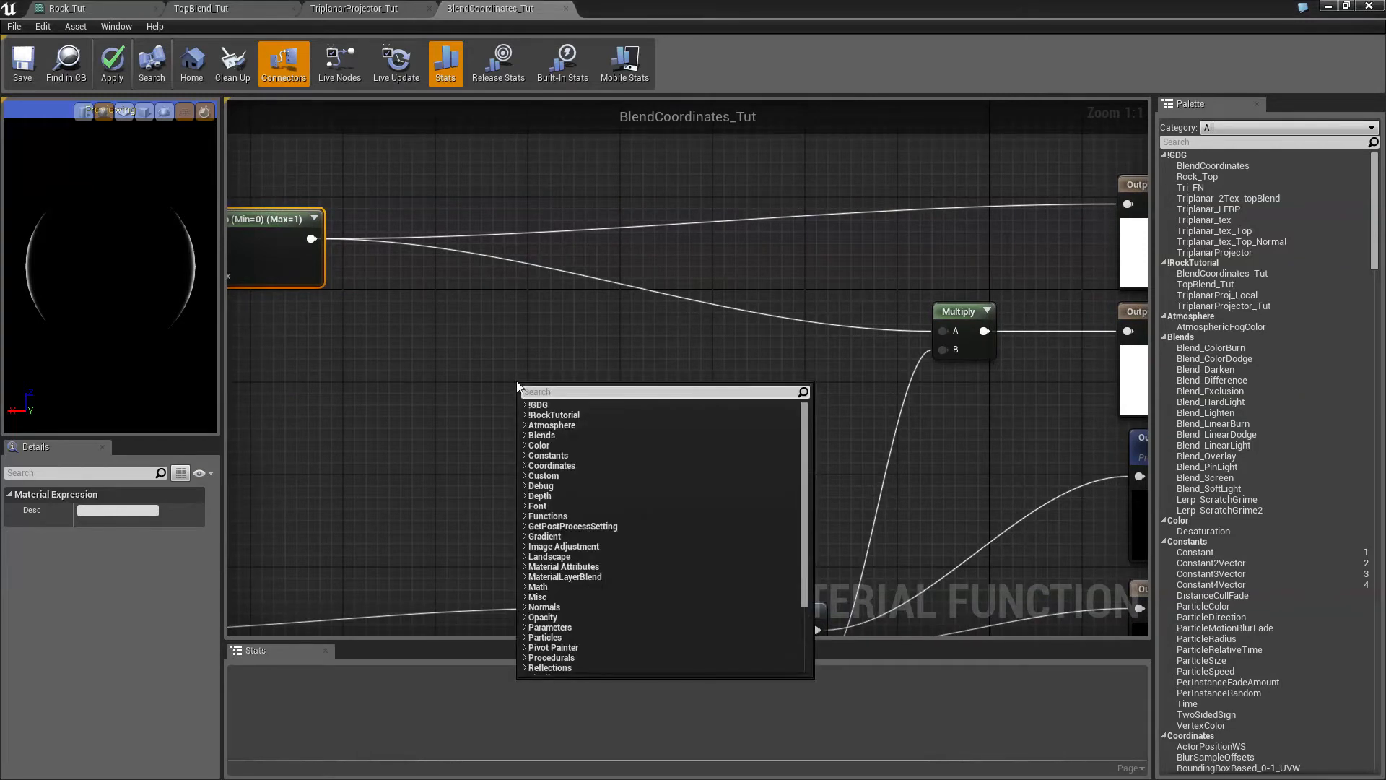
pyautogui.write('verte')
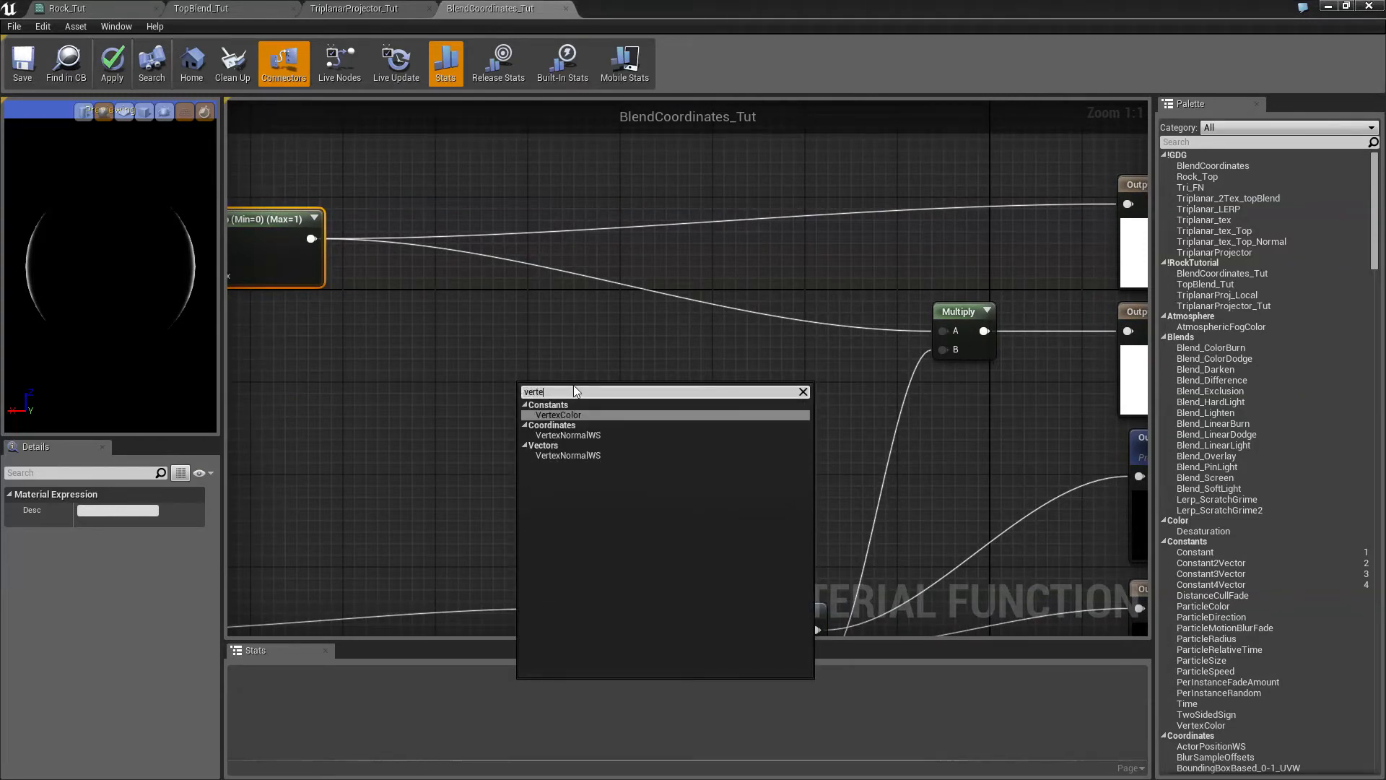
pyautogui.press('Return')
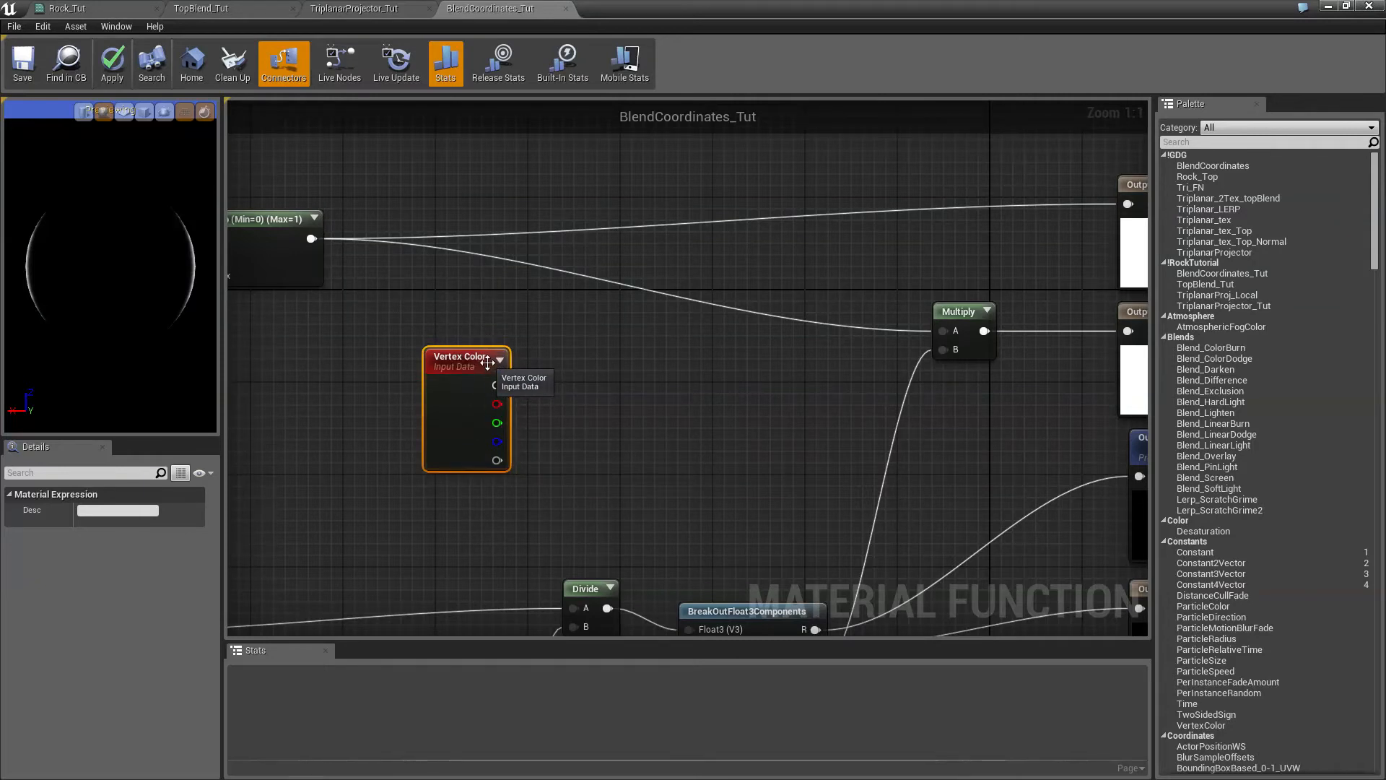
# - Create an Add node fed by the up-mask Clamp and connect the Vertex Color red channel to its B input
pyautogui.moveTo(320, 233); pyautogui.dragTo(474, 205)
pyautogui.write('add')
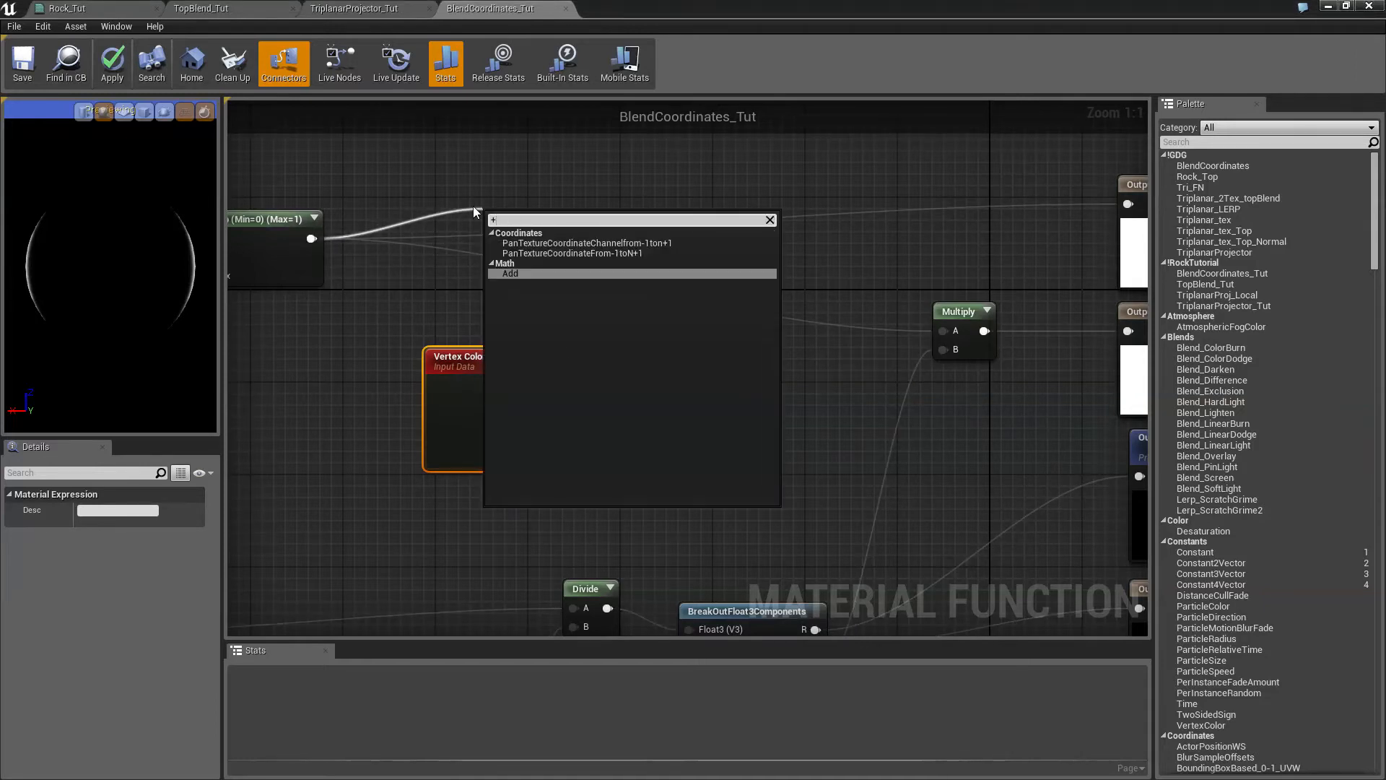
pyautogui.press('Return')
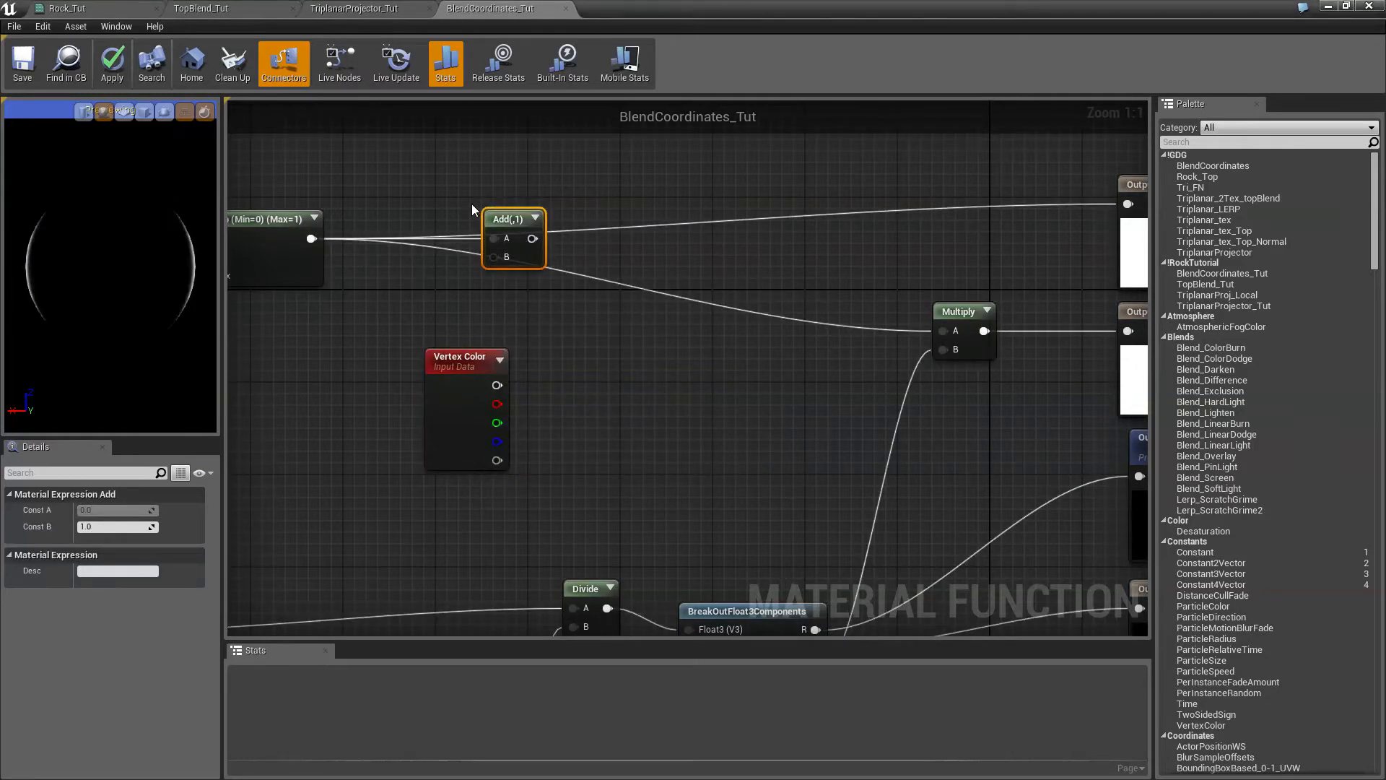
pyautogui.moveTo(519, 221); pyautogui.dragTo(501, 396)
pyautogui.click(545, 283)
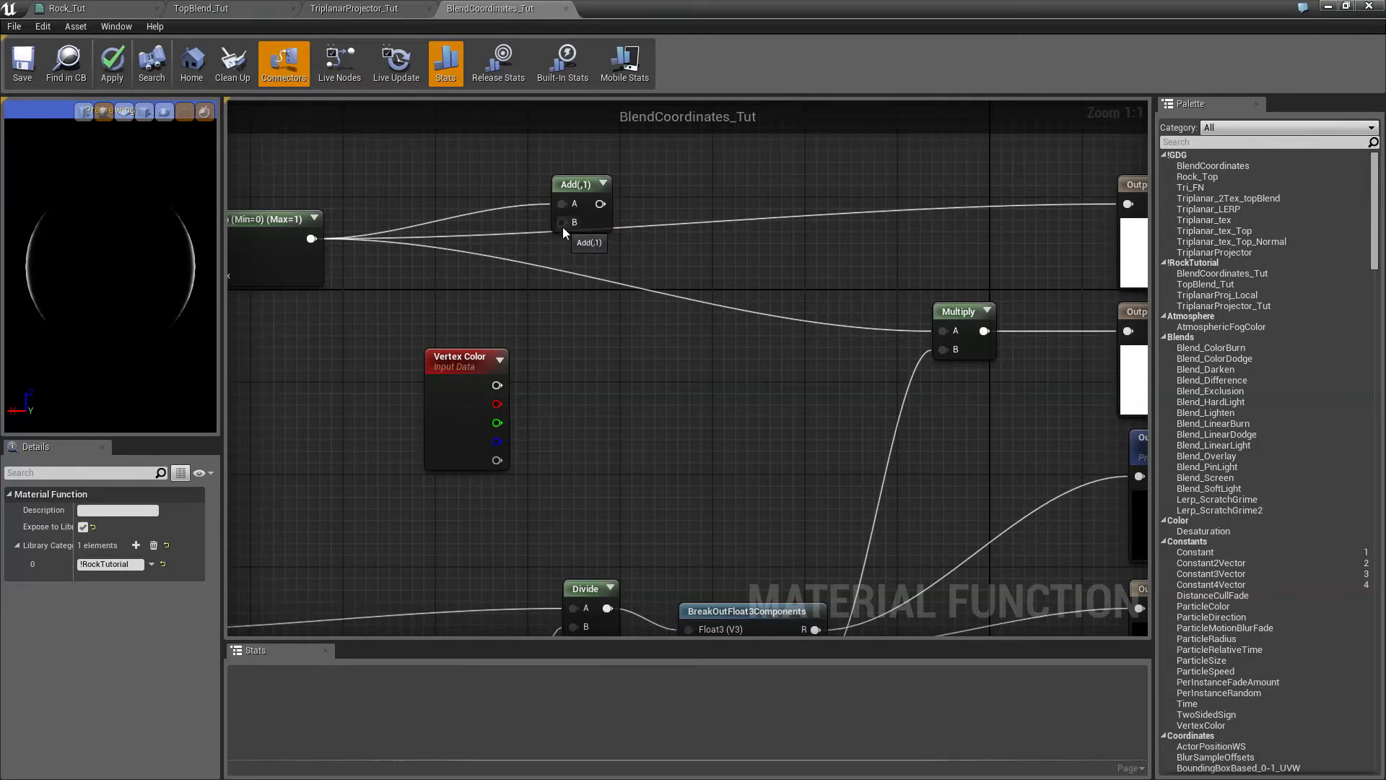
pyautogui.moveTo(562, 222); pyautogui.dragTo(494, 403)
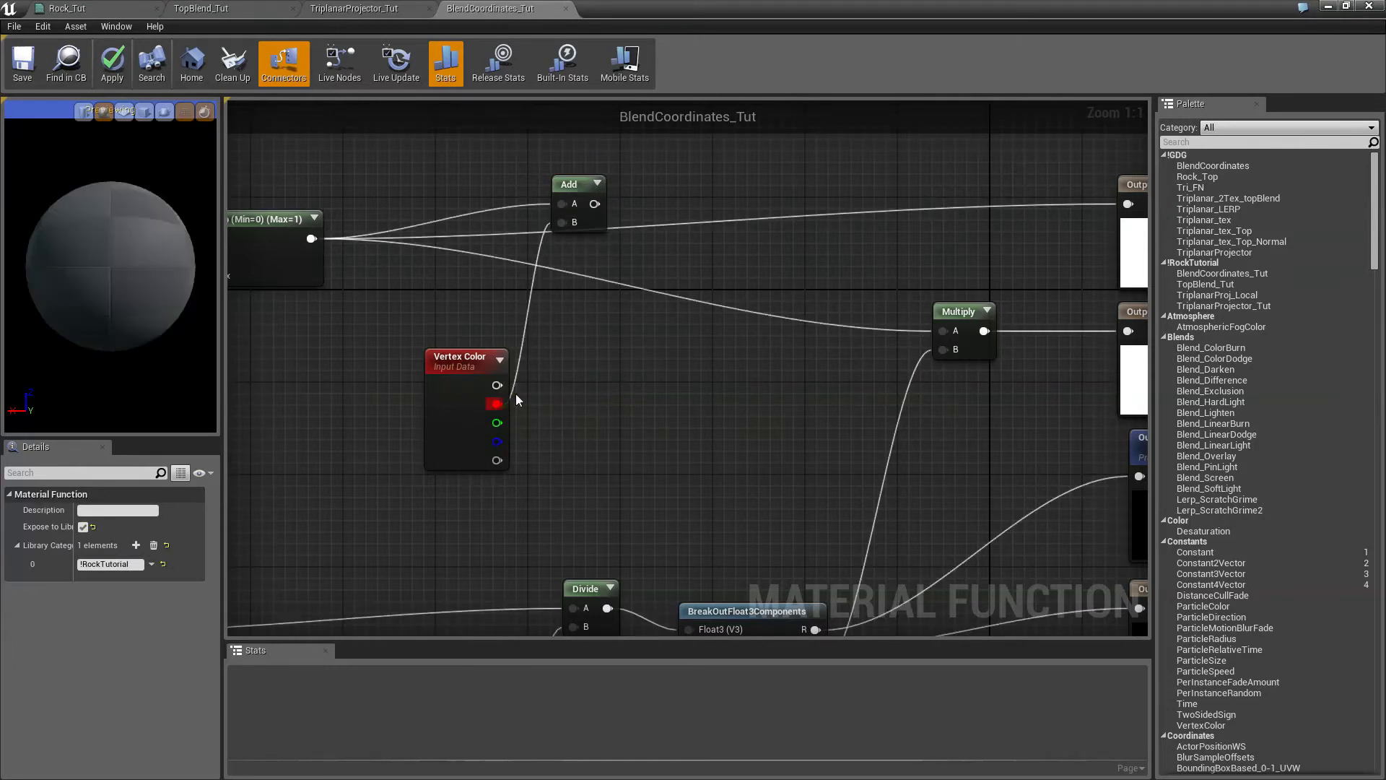
# - Add a Subtract node after the Add and connect the Vertex Color green channel to its B input
pyautogui.moveTo(569, 191); pyautogui.dragTo(712, 185)
pyautogui.press('Return')
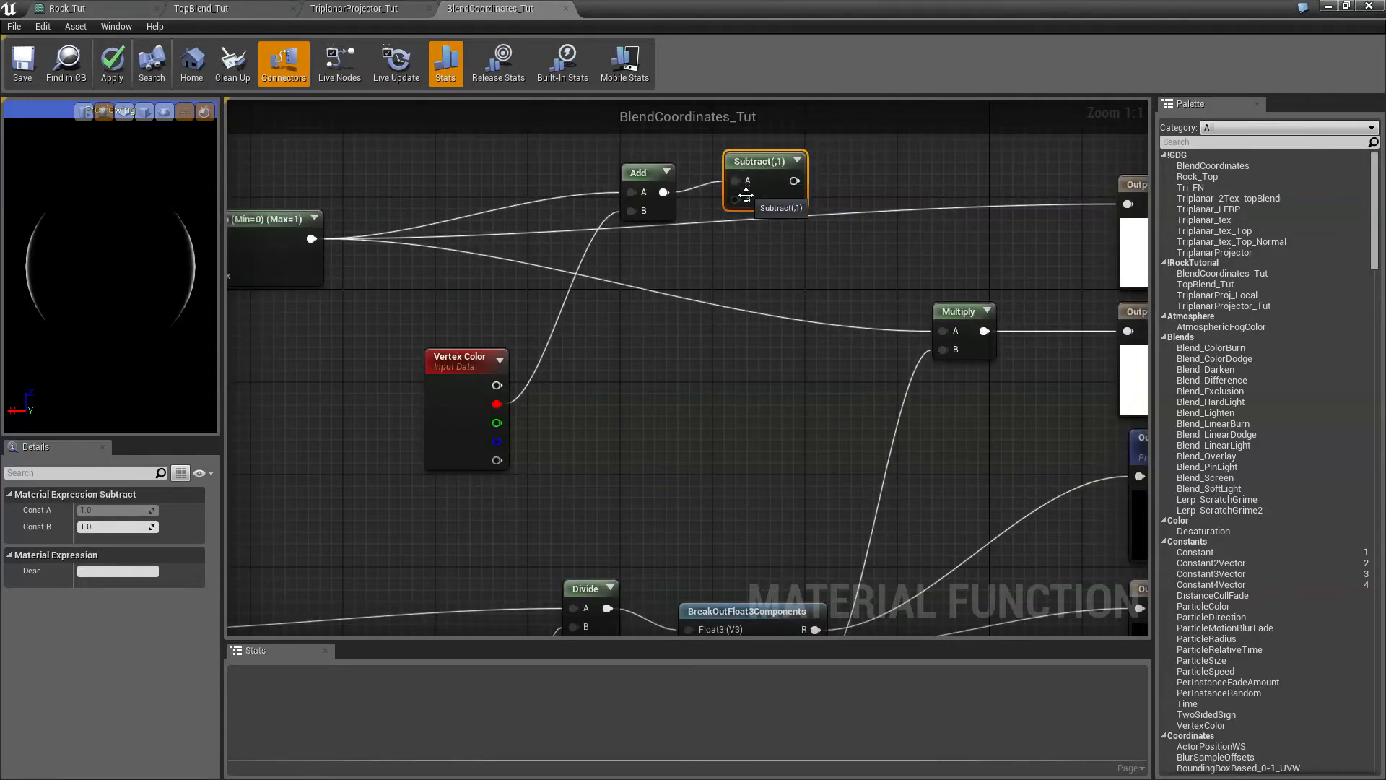
pyautogui.moveTo(736, 205); pyautogui.dragTo(495, 424)
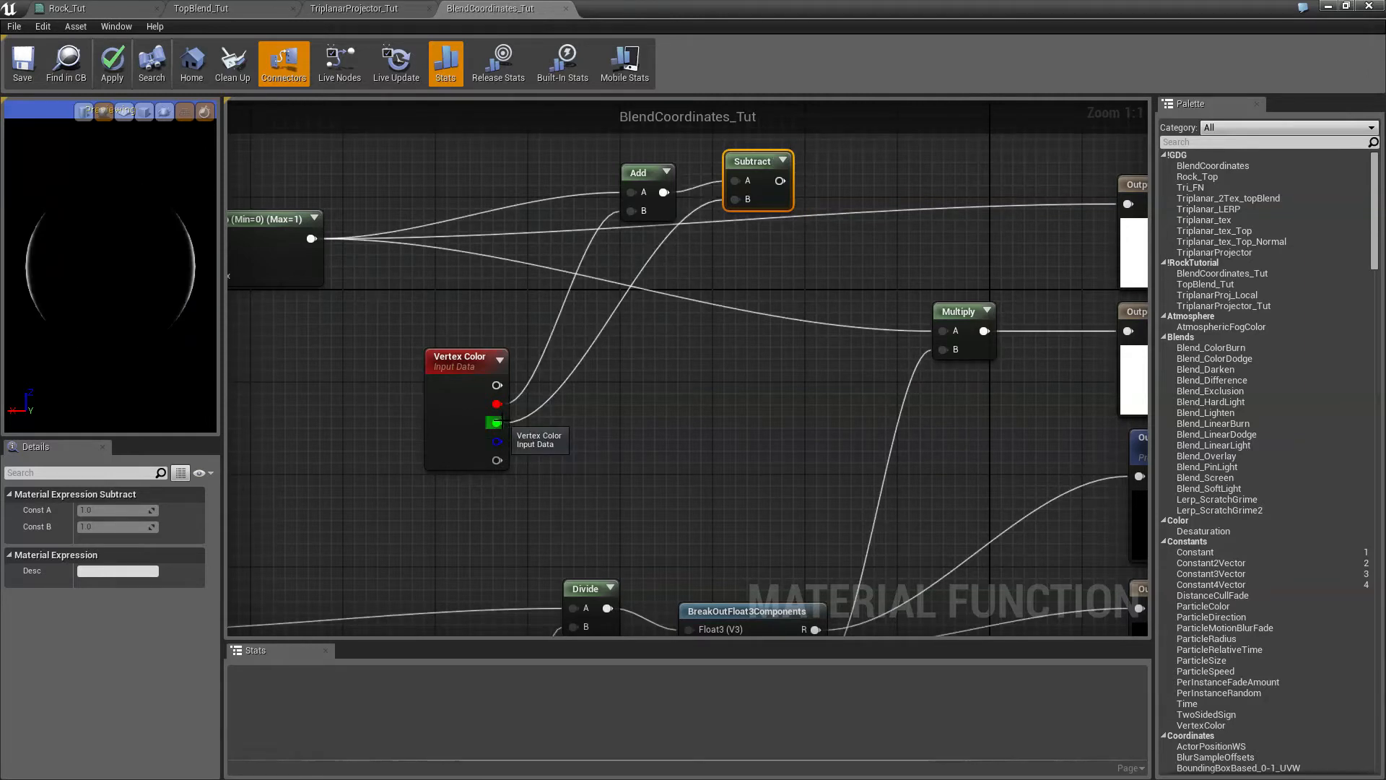
# - Add a Clamp node after the Subtract, align it with the chain and connect its output to Output UpMasked
pyautogui.moveTo(886, 280); pyautogui.dragTo(797, 316, button='right')
pyautogui.moveTo(693, 227); pyautogui.dragTo(747, 239)
pyautogui.write('cl')
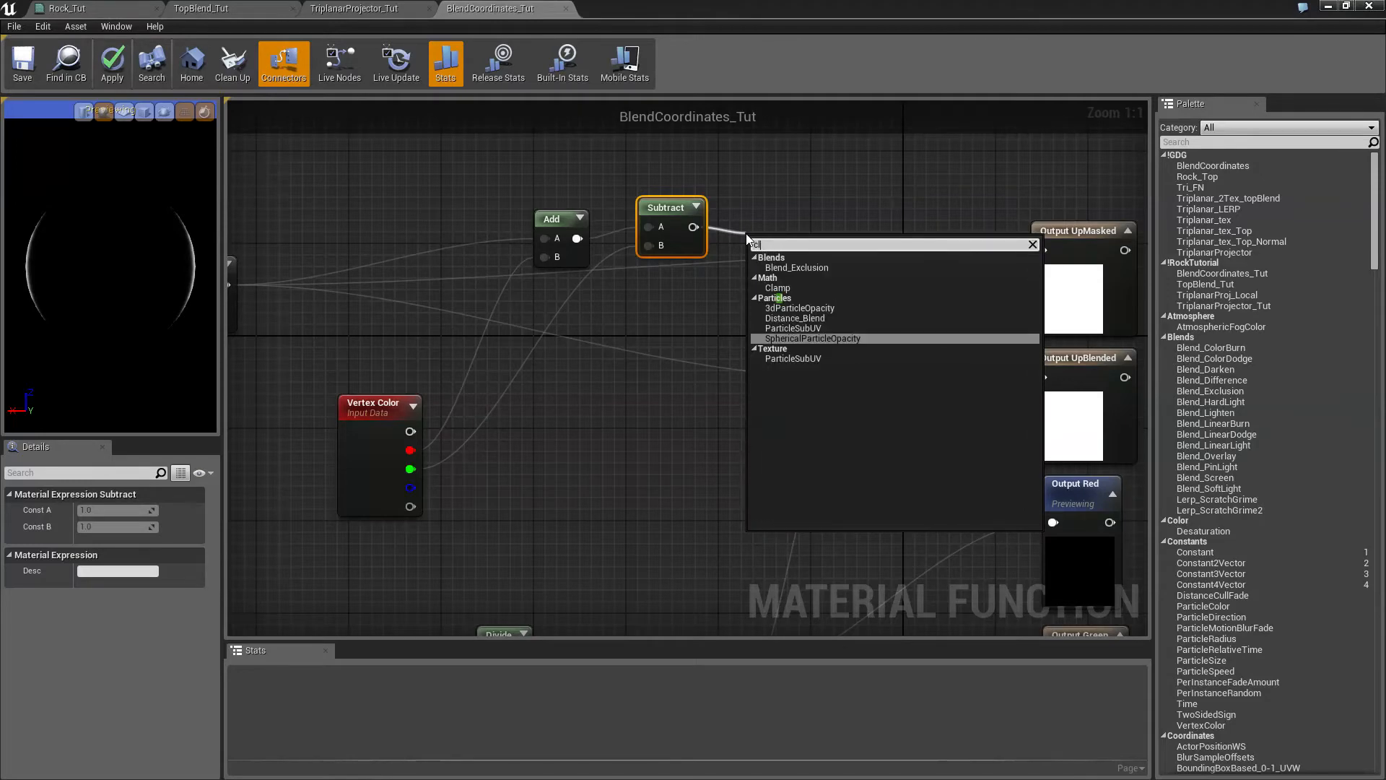
pyautogui.write('am')
pyautogui.press('Return')
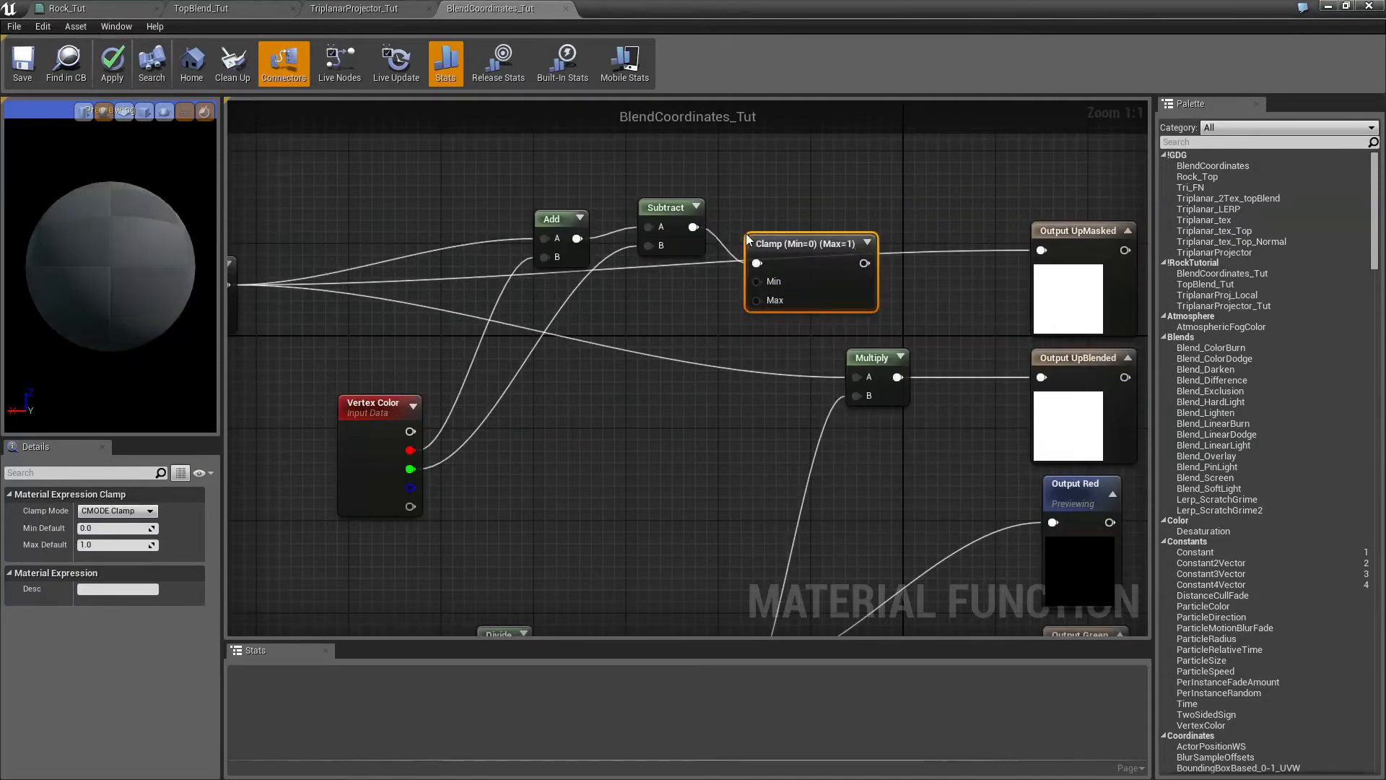
pyautogui.moveTo(834, 238); pyautogui.dragTo(840, 205)
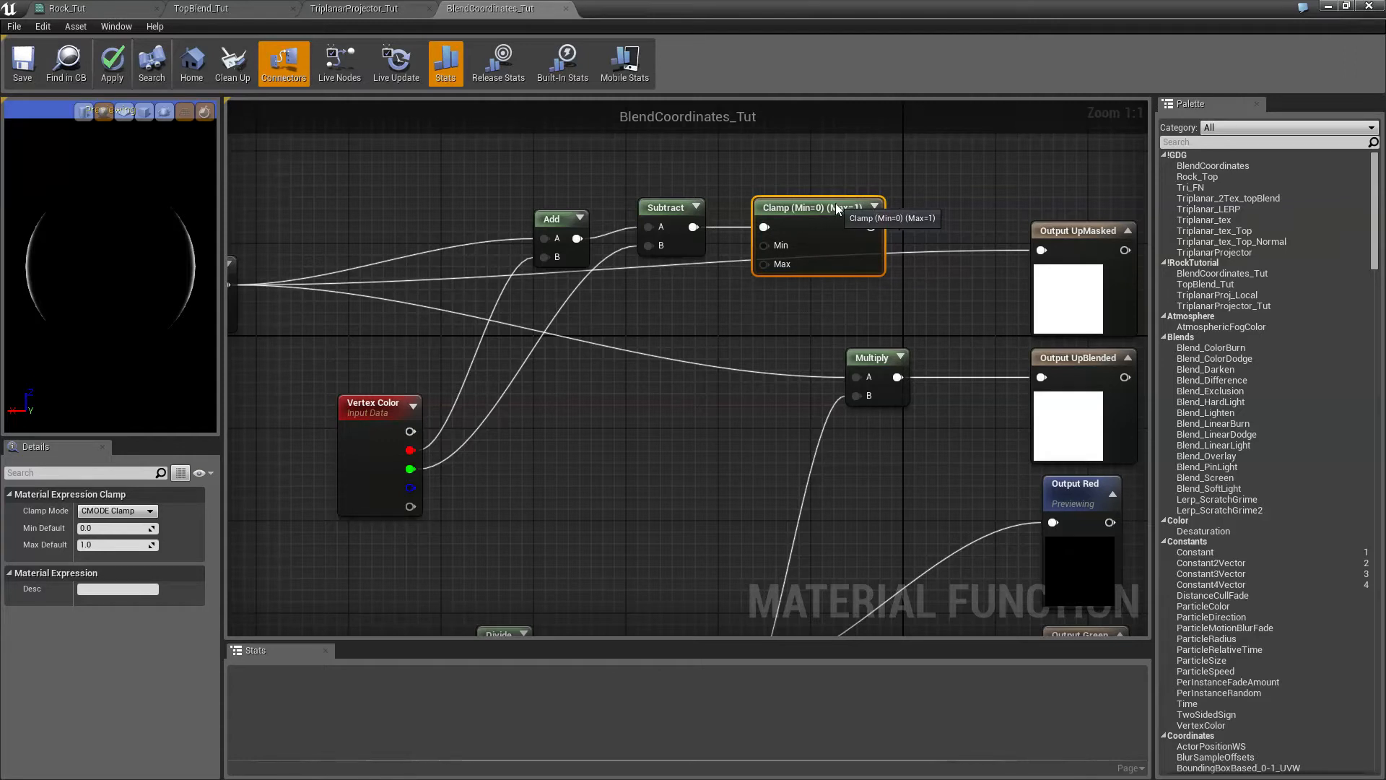
pyautogui.moveTo(928, 186); pyautogui.dragTo(863, 157, button='right')
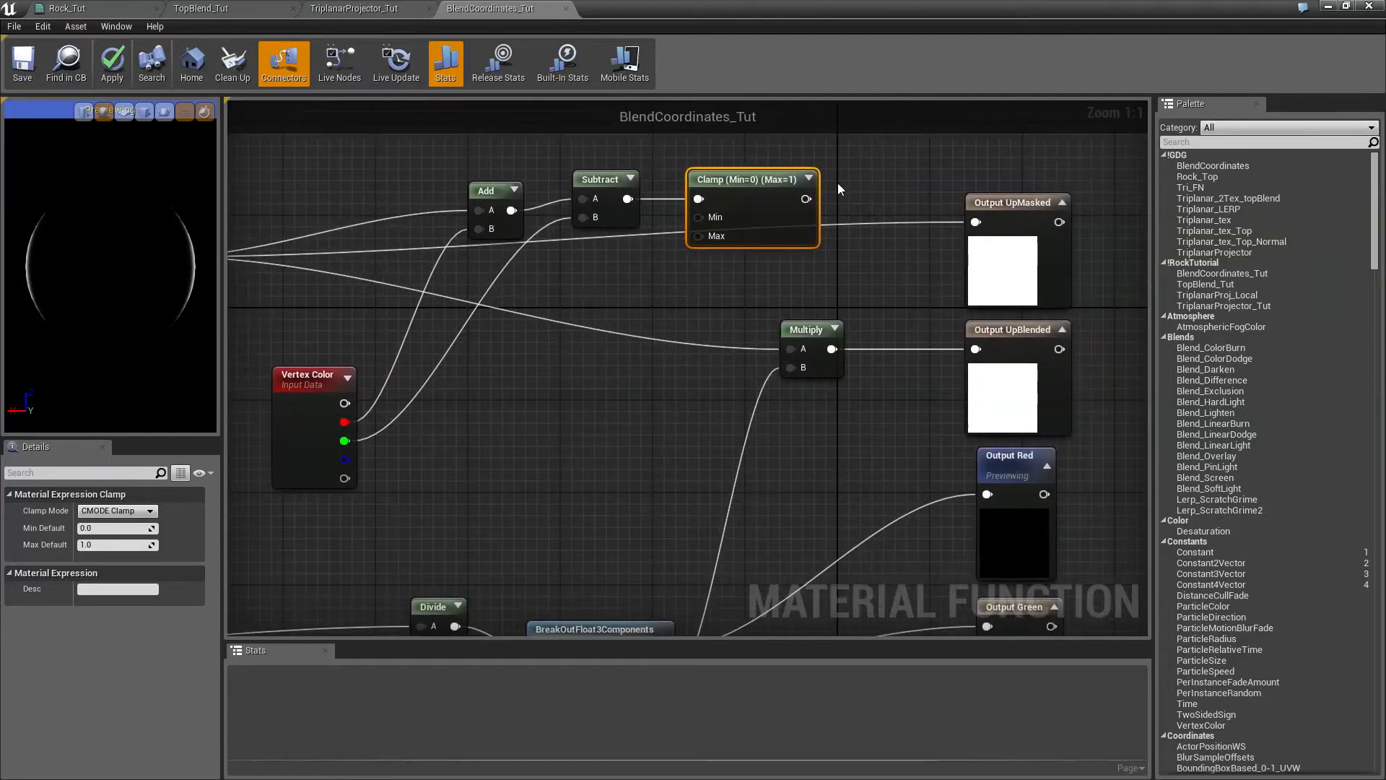
pyautogui.moveTo(806, 199); pyautogui.dragTo(975, 221)
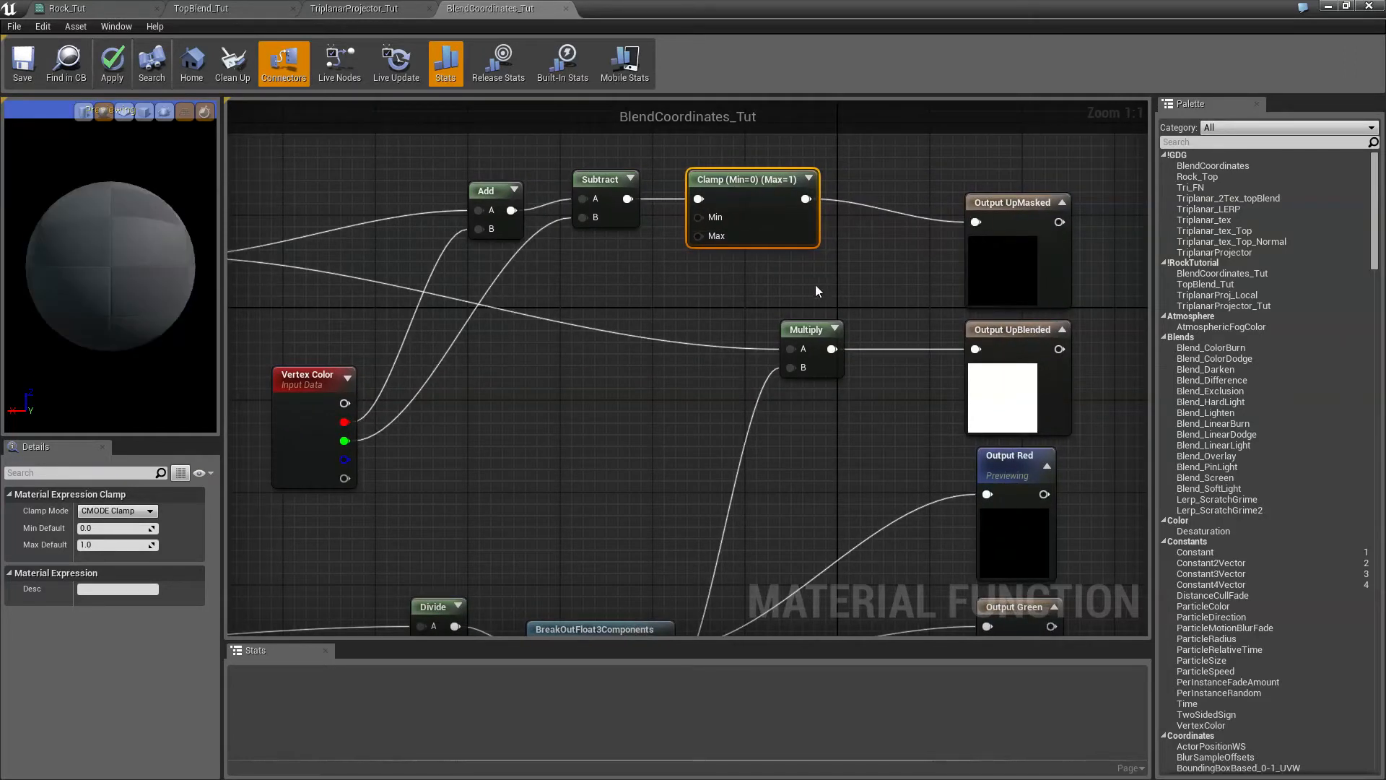
# - Shift the Add, Subtract and Clamp chain and the Vertex Color node back toward the up-mask Clamp to free space before the Multiply
pyautogui.moveTo(658, 234); pyautogui.dragTo(756, 227, button='right')
pyautogui.moveTo(501, 171); pyautogui.dragTo(836, 229)
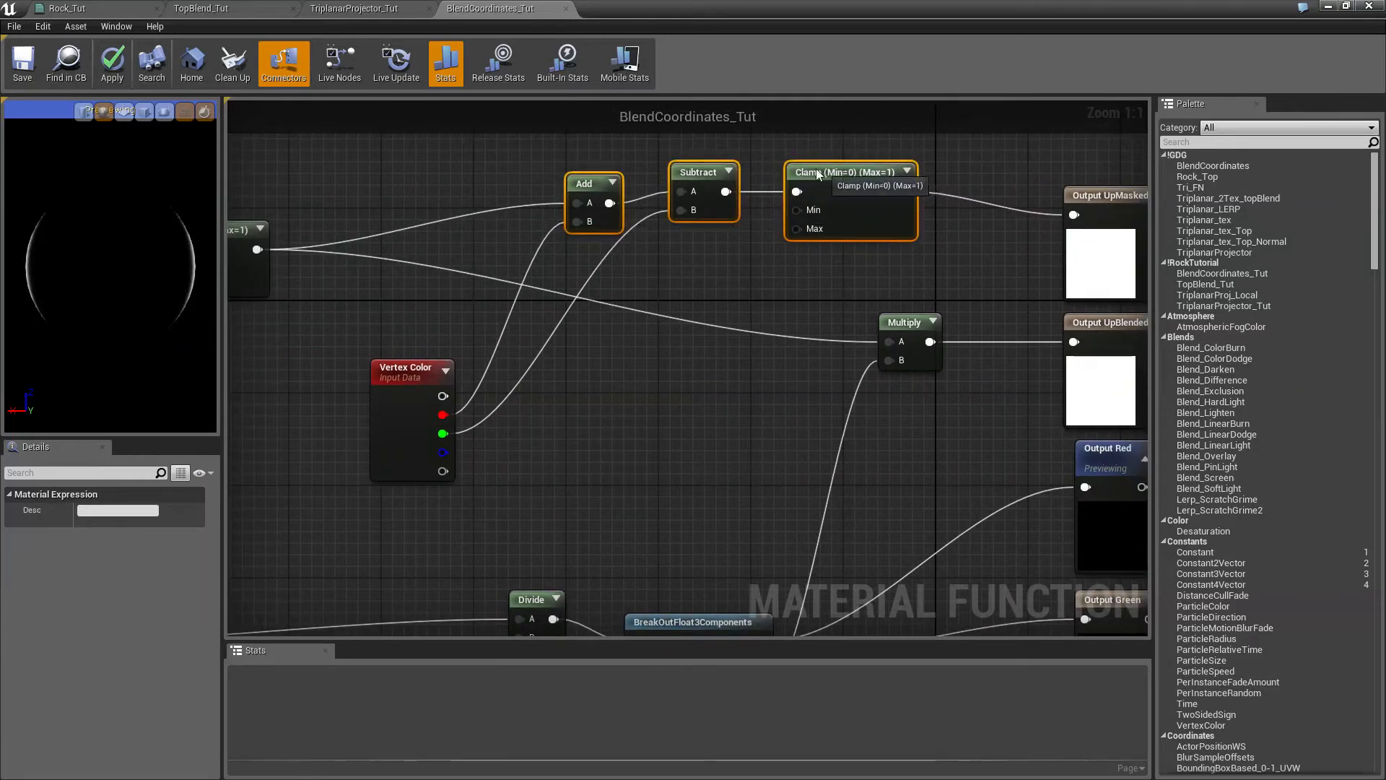
pyautogui.moveTo(816, 172); pyautogui.dragTo(751, 159)
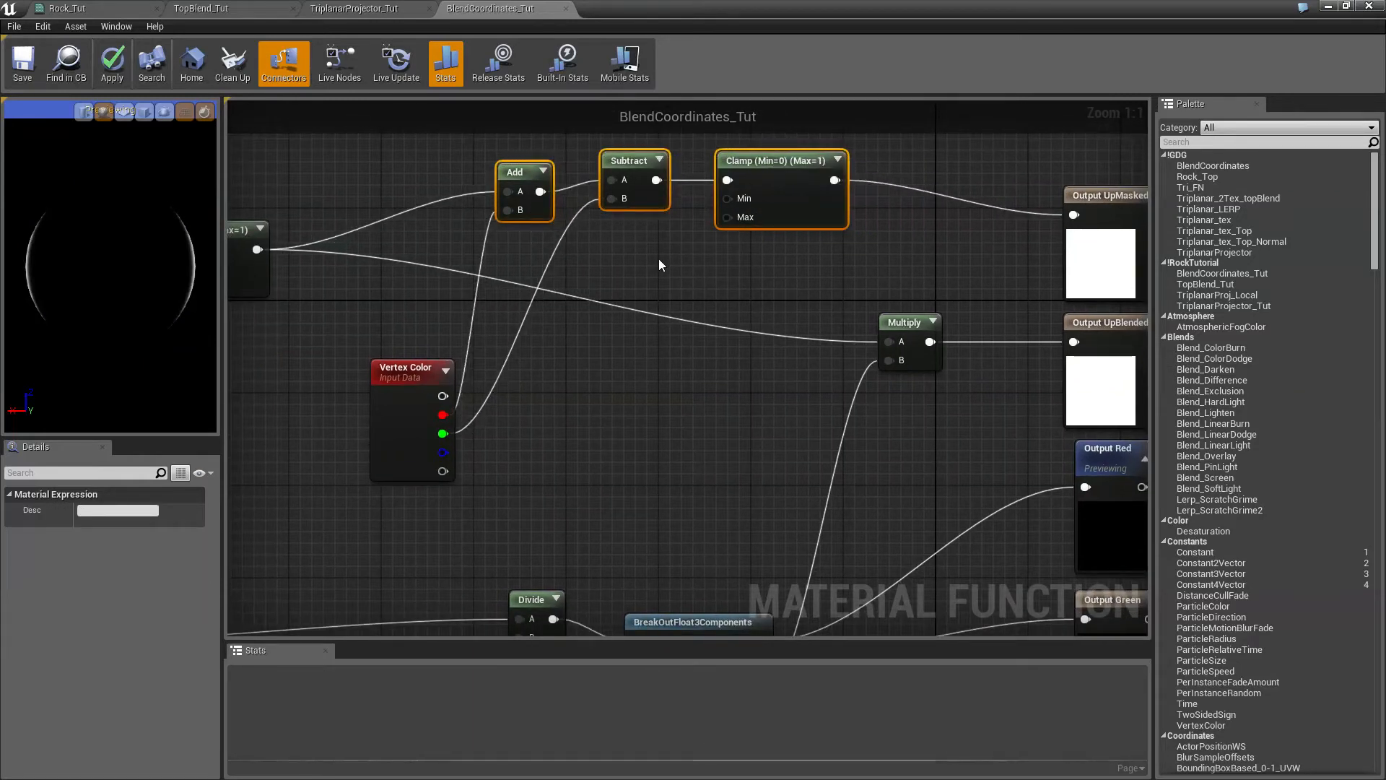
pyautogui.moveTo(615, 369); pyautogui.dragTo(700, 372, button='right')
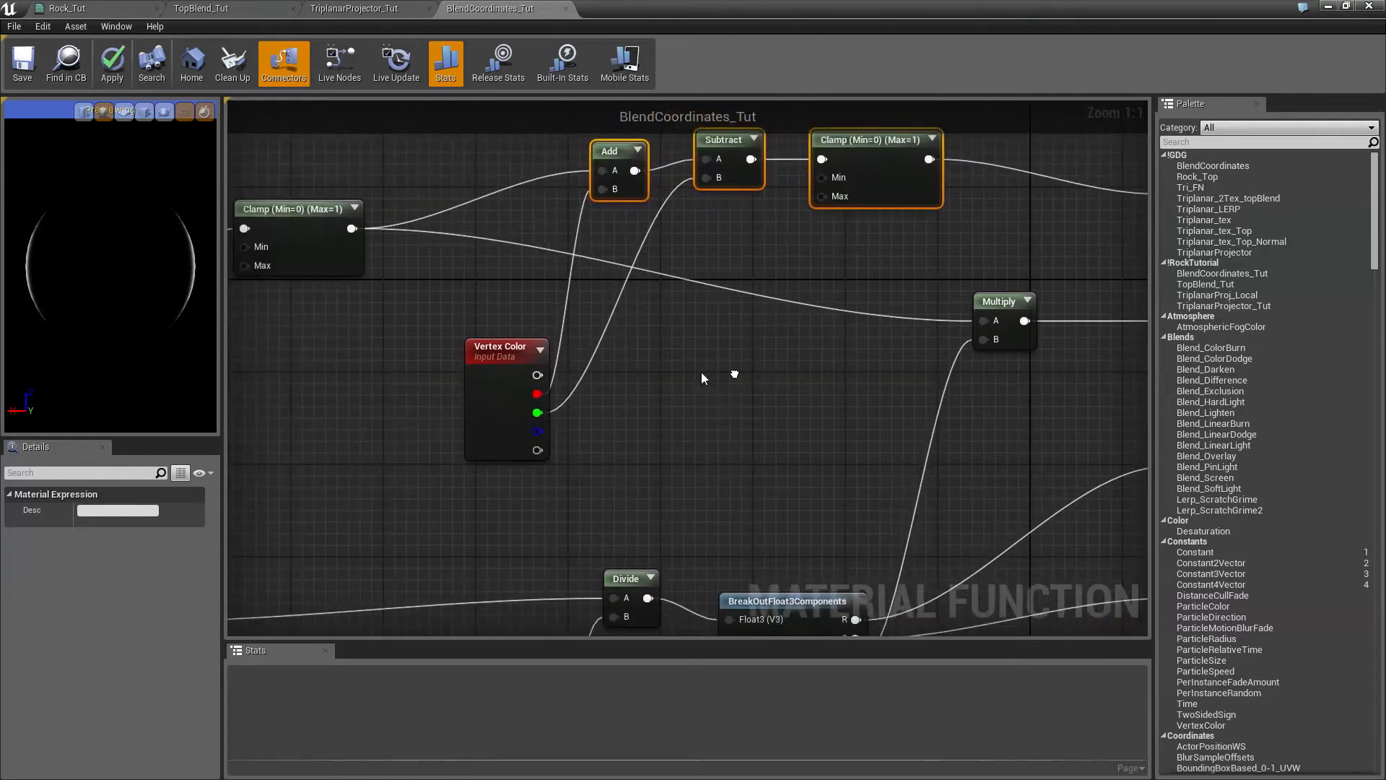
pyautogui.moveTo(503, 359); pyautogui.dragTo(458, 348)
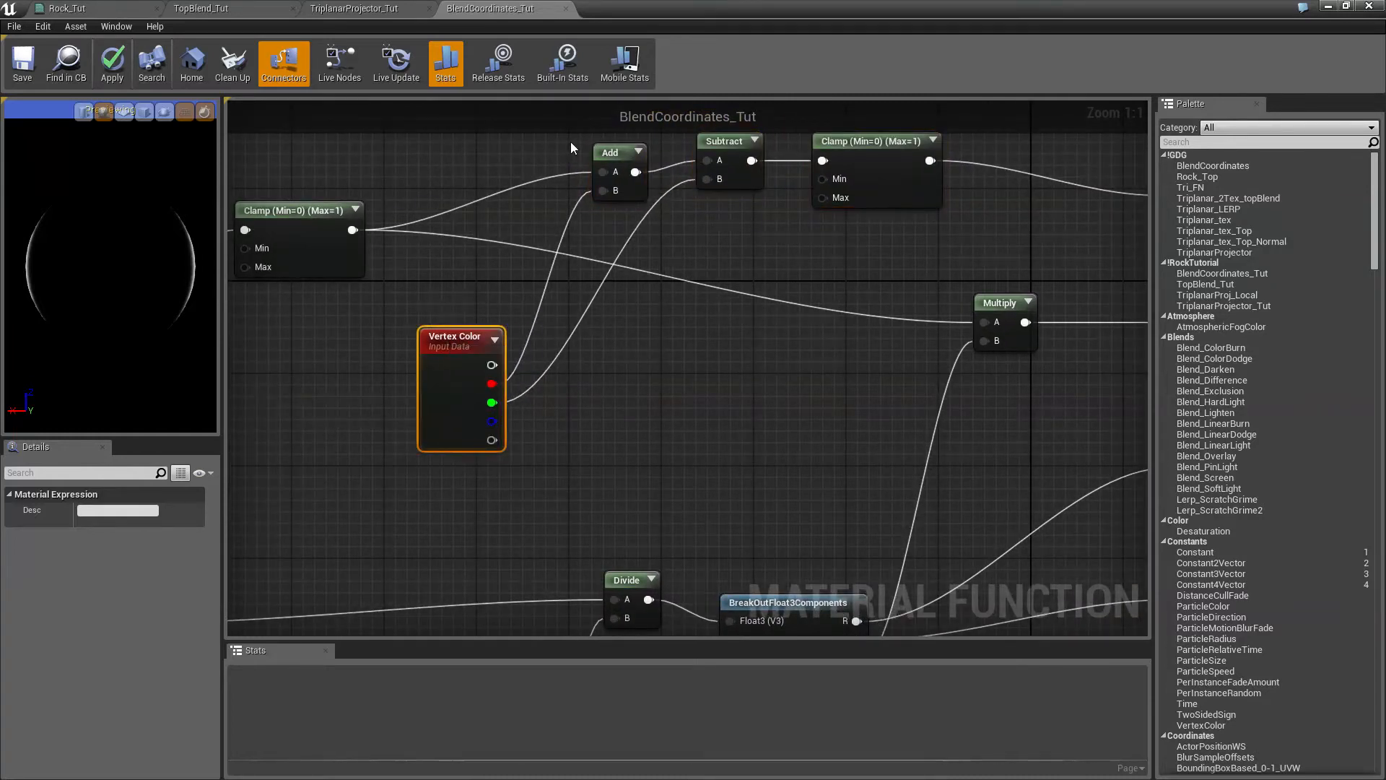
# - Duplicate the Add, Subtract and Clamp nodes below the originals and feed Vertex Color red into the new Add's A and green into the new Subtract's B
pyautogui.moveTo(571, 141); pyautogui.dragTo(851, 204)
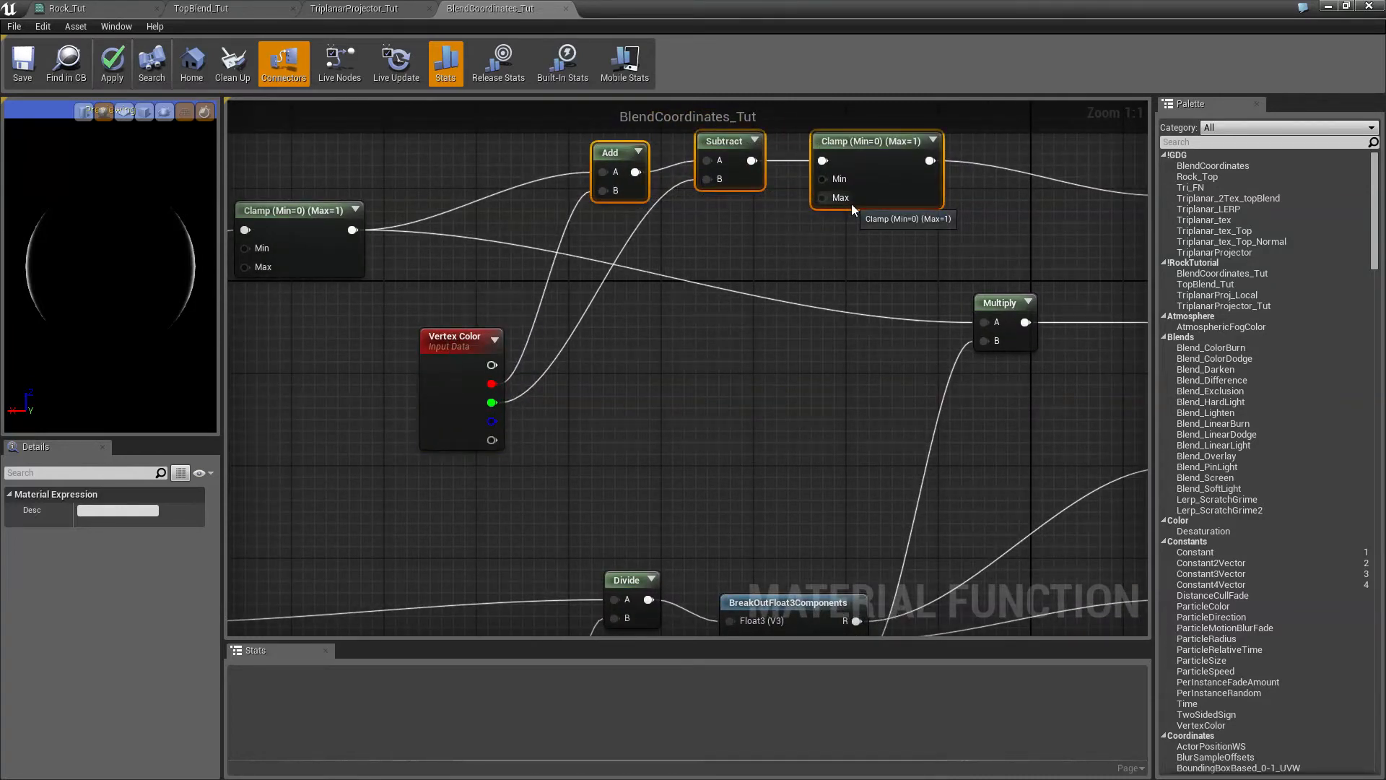
pyautogui.hotkey('ctrl', 'w')
pyautogui.moveTo(992, 215); pyautogui.dragTo(852, 326)
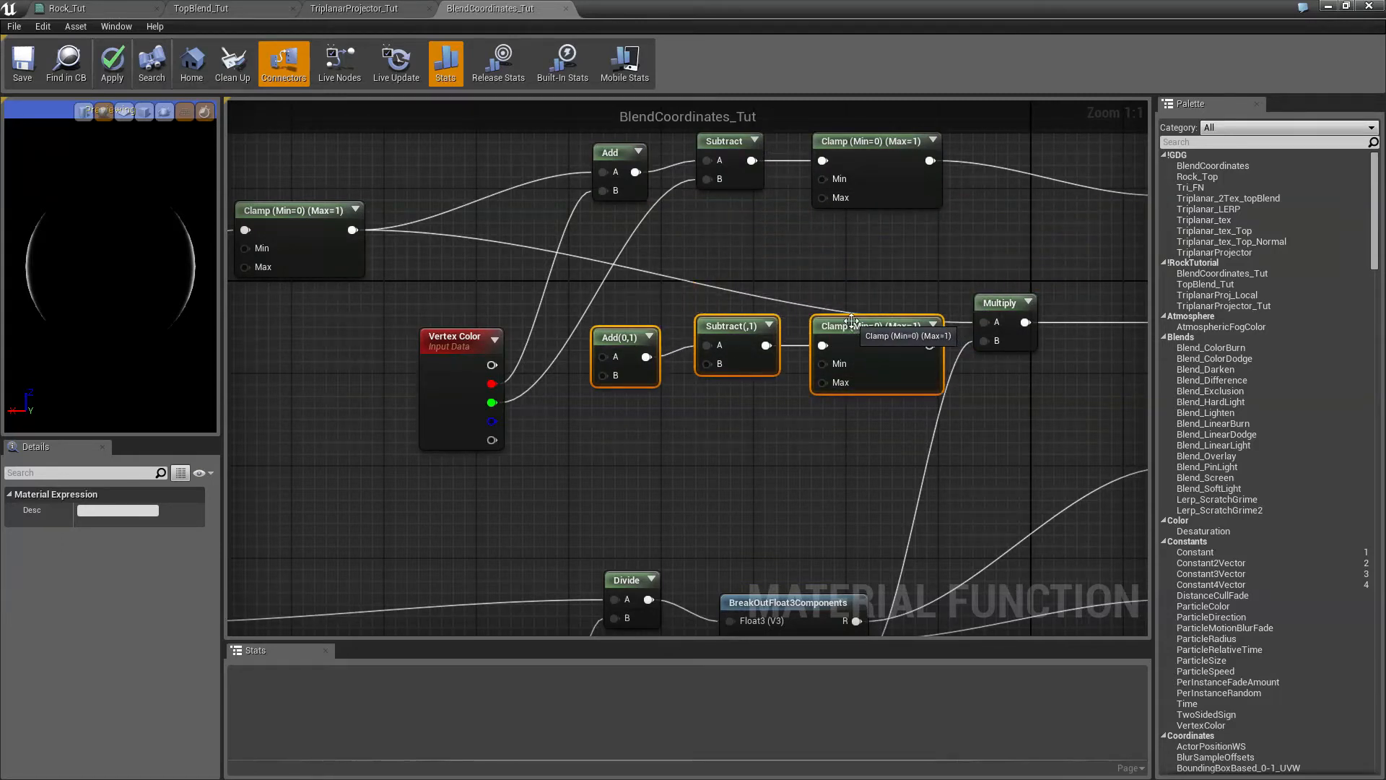
pyautogui.moveTo(492, 384); pyautogui.dragTo(605, 360)
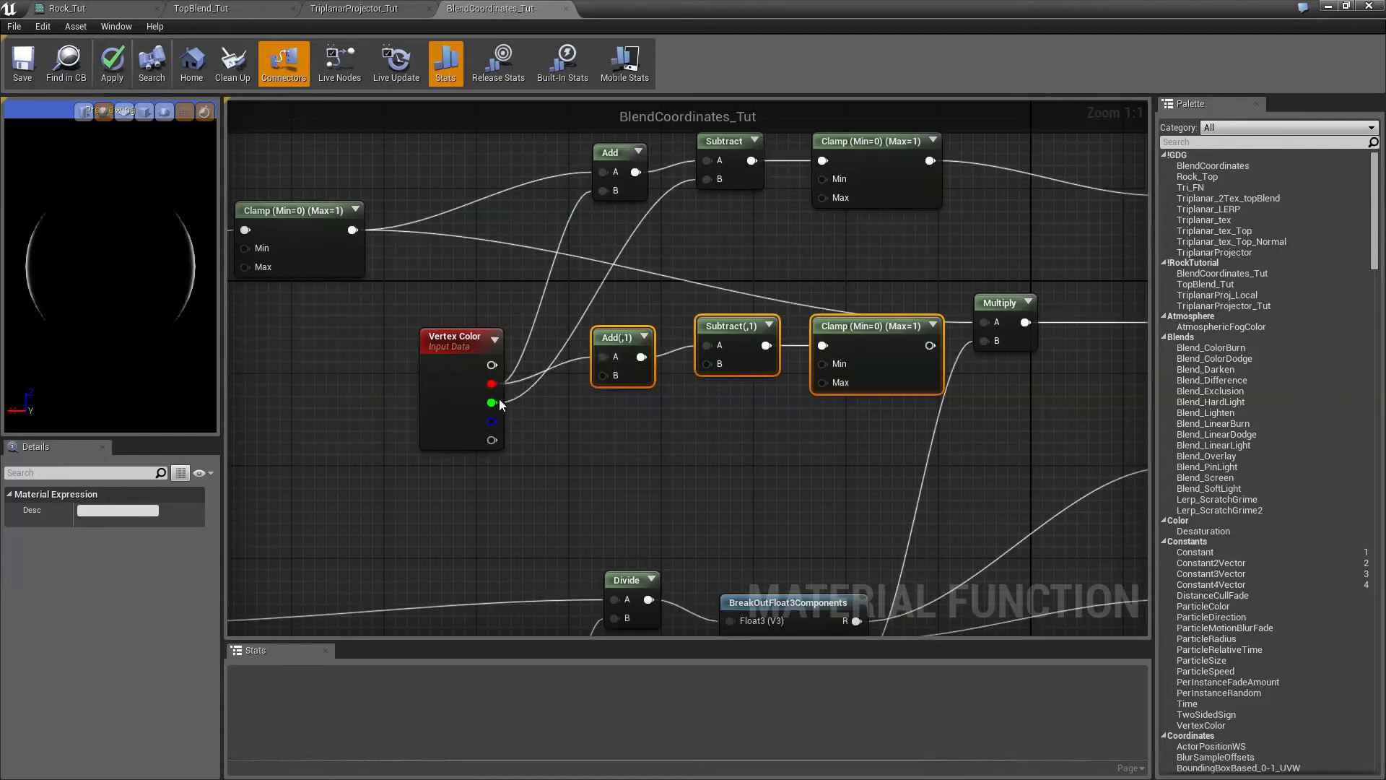
pyautogui.moveTo(498, 403); pyautogui.dragTo(709, 364)
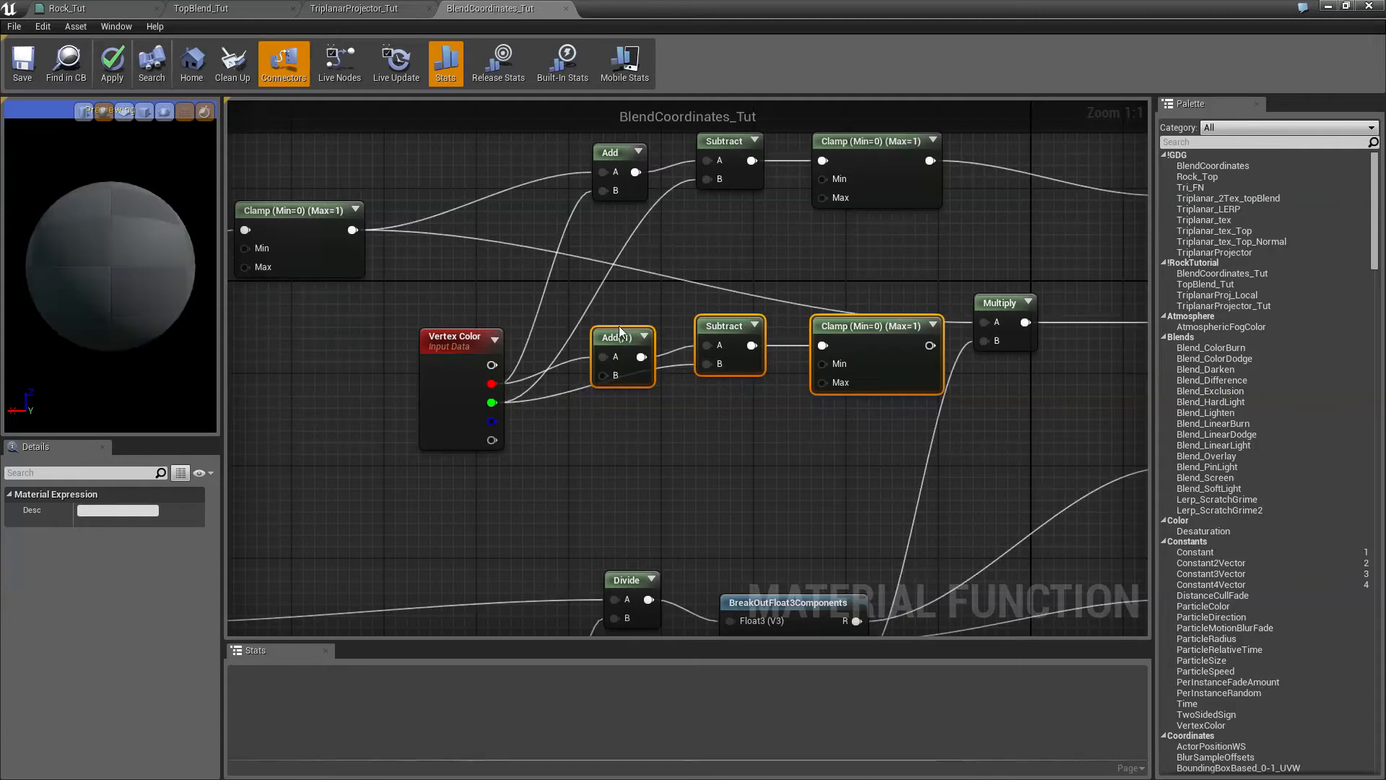
# - Wire the BreakOutFloat3Components B output into the lower Add's B input, and the lower Clamp's output into the Multiply's B input
pyautogui.moveTo(619, 326); pyautogui.dragTo(617, 325)
pyautogui.moveTo(862, 467); pyautogui.dragTo(830, 380, button='right')
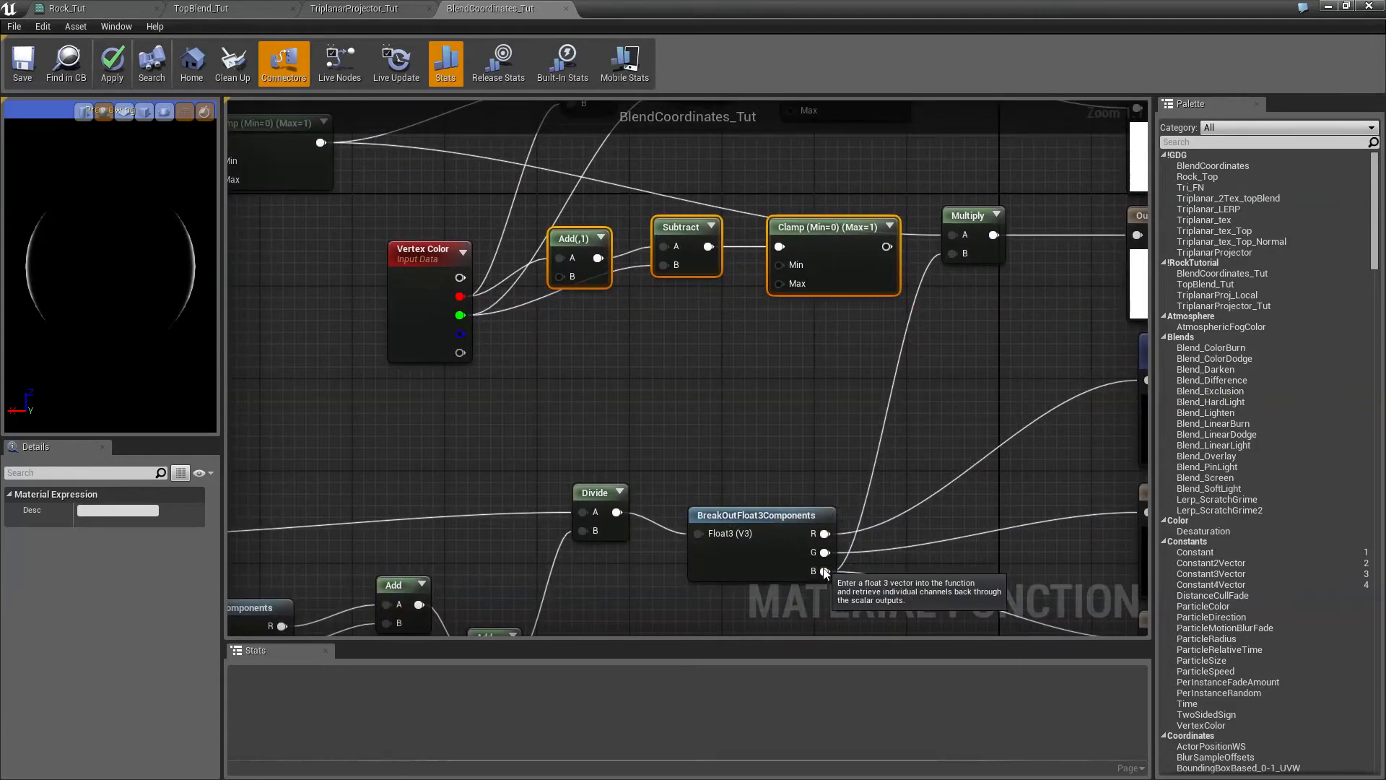
pyautogui.moveTo(824, 533); pyautogui.dragTo(554, 279)
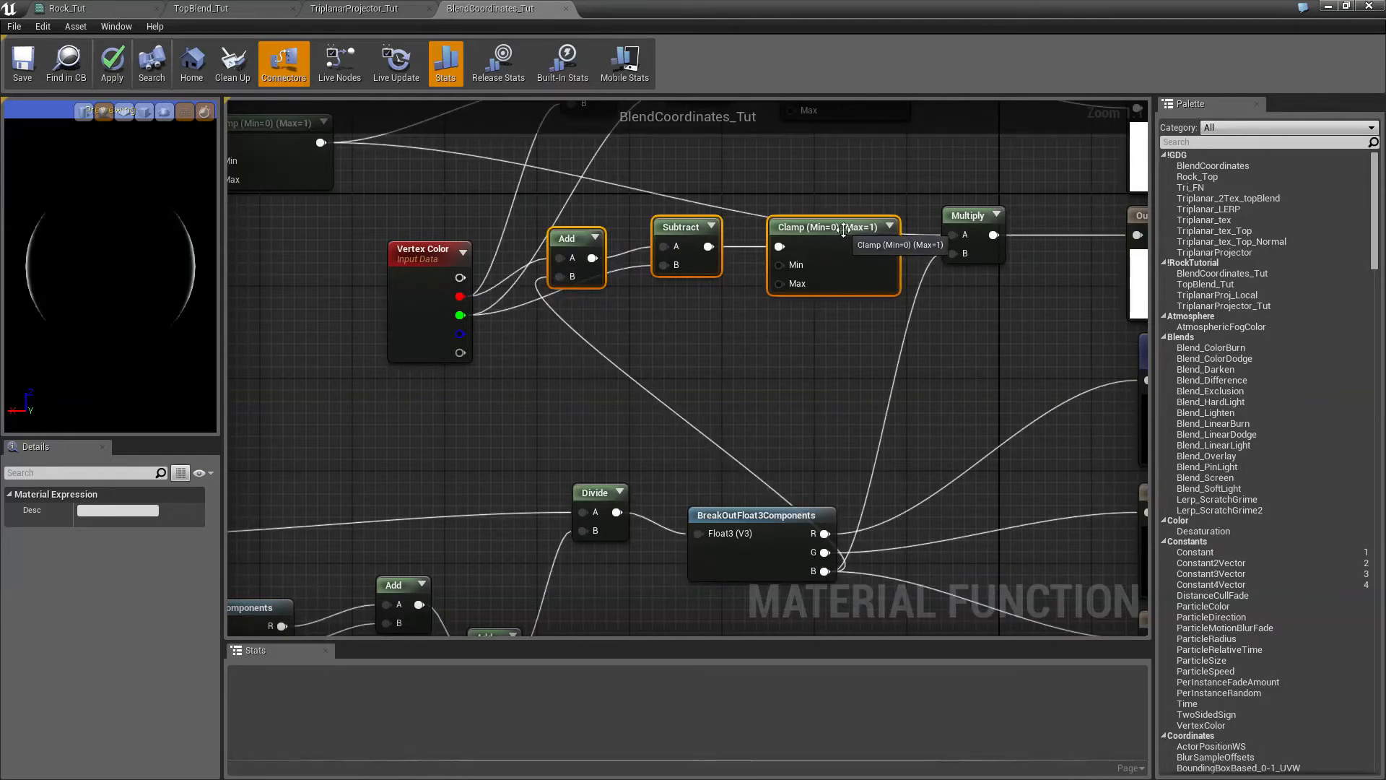
pyautogui.moveTo(851, 238); pyautogui.dragTo(953, 251)
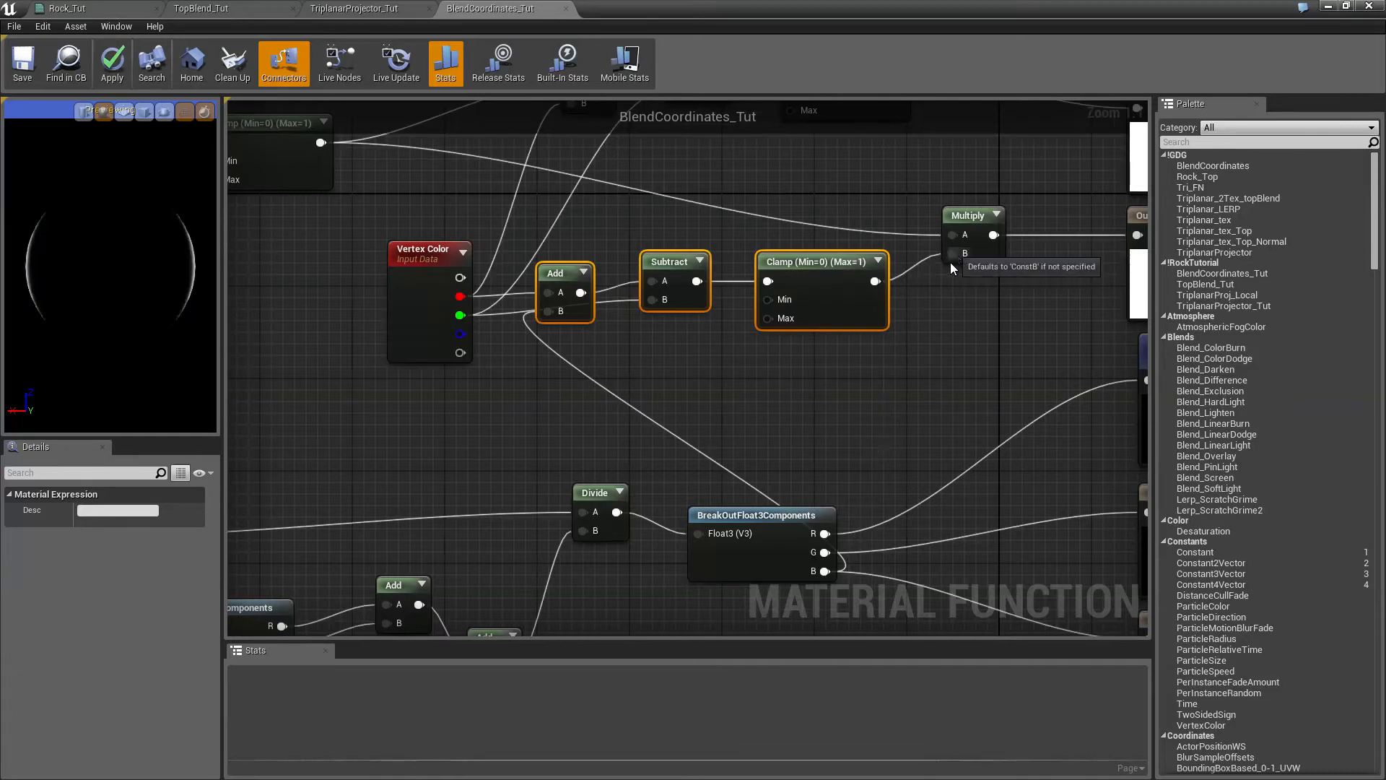
# - Replace the Multiply's A input with the output of the upper Clamp that feeds Output UpMasked
pyautogui.moveTo(950, 262); pyautogui.dragTo(771, 366, button='right')
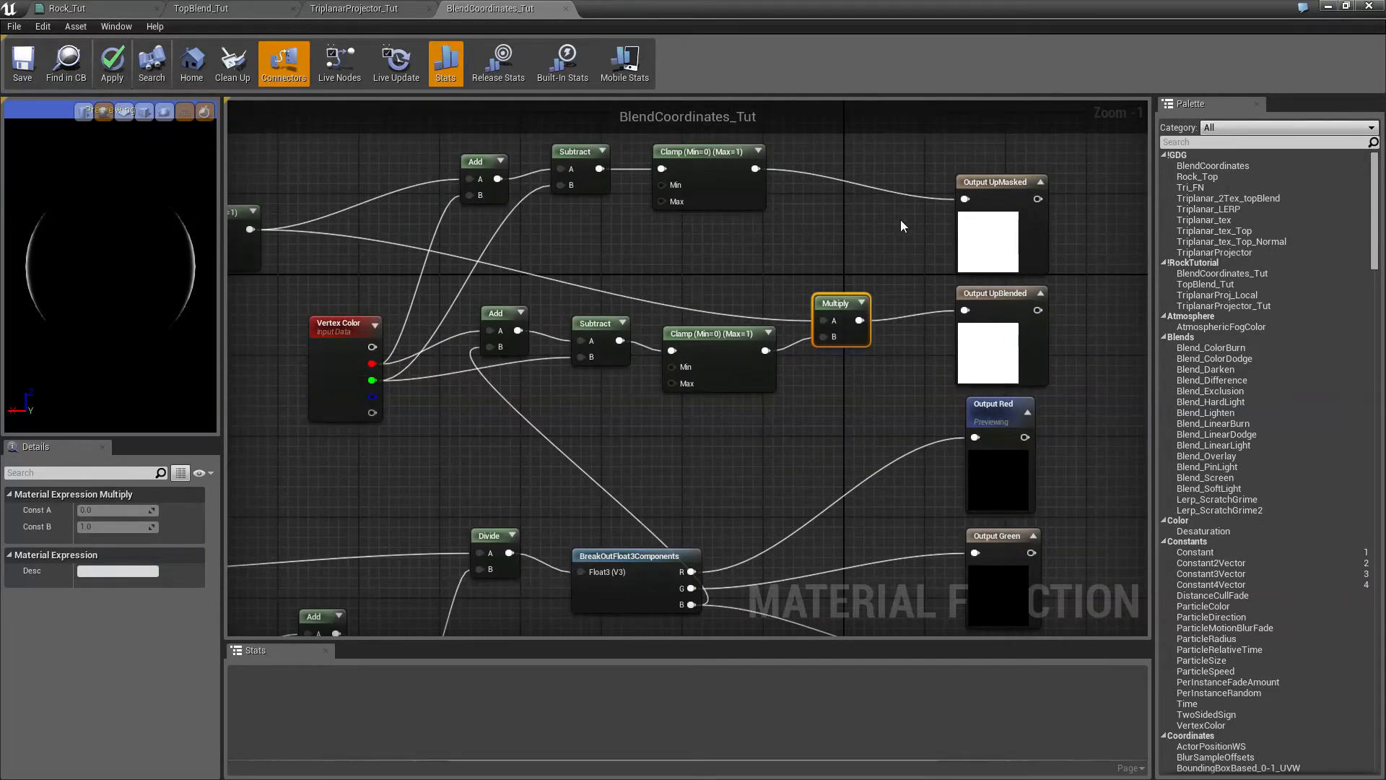
pyautogui.moveTo(629, 268); pyautogui.dragTo(697, 289, button='right')
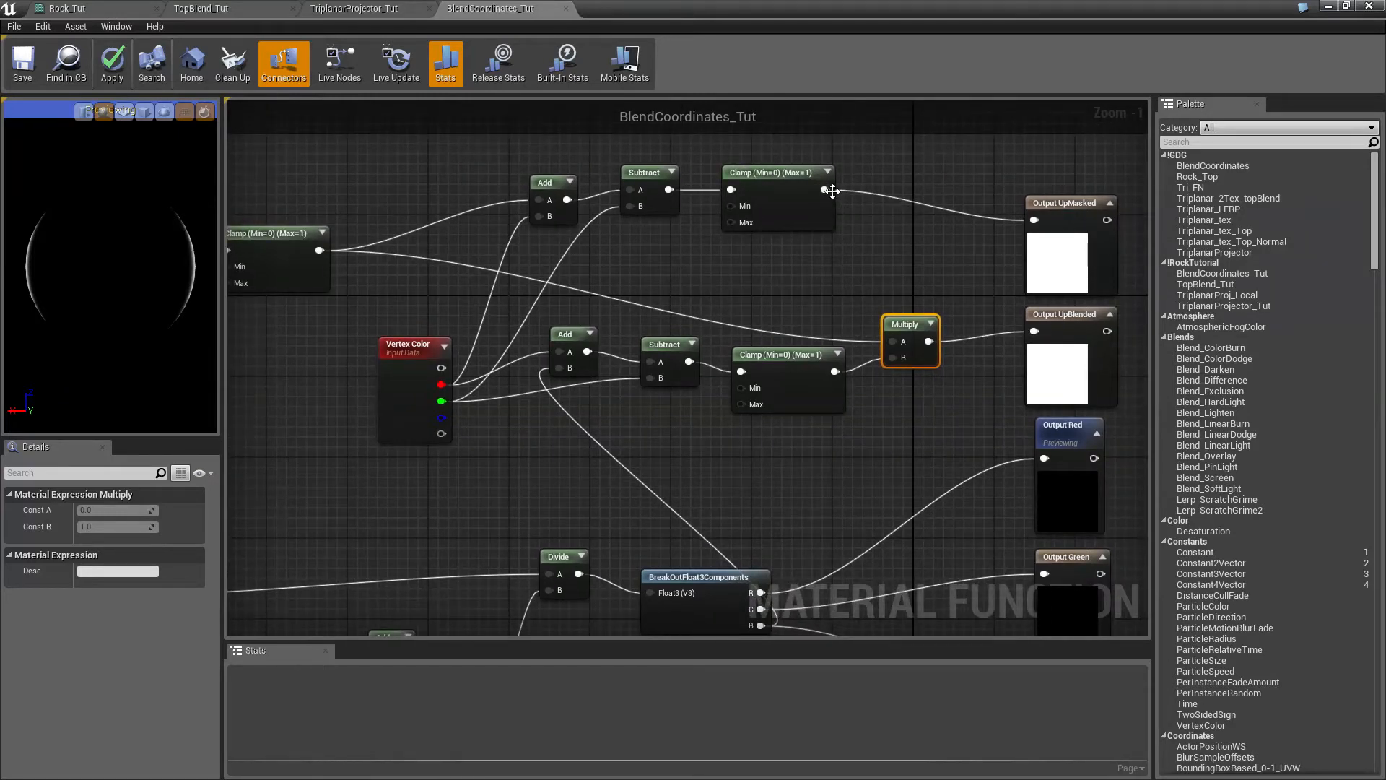
pyautogui.moveTo(832, 191); pyautogui.dragTo(891, 342)
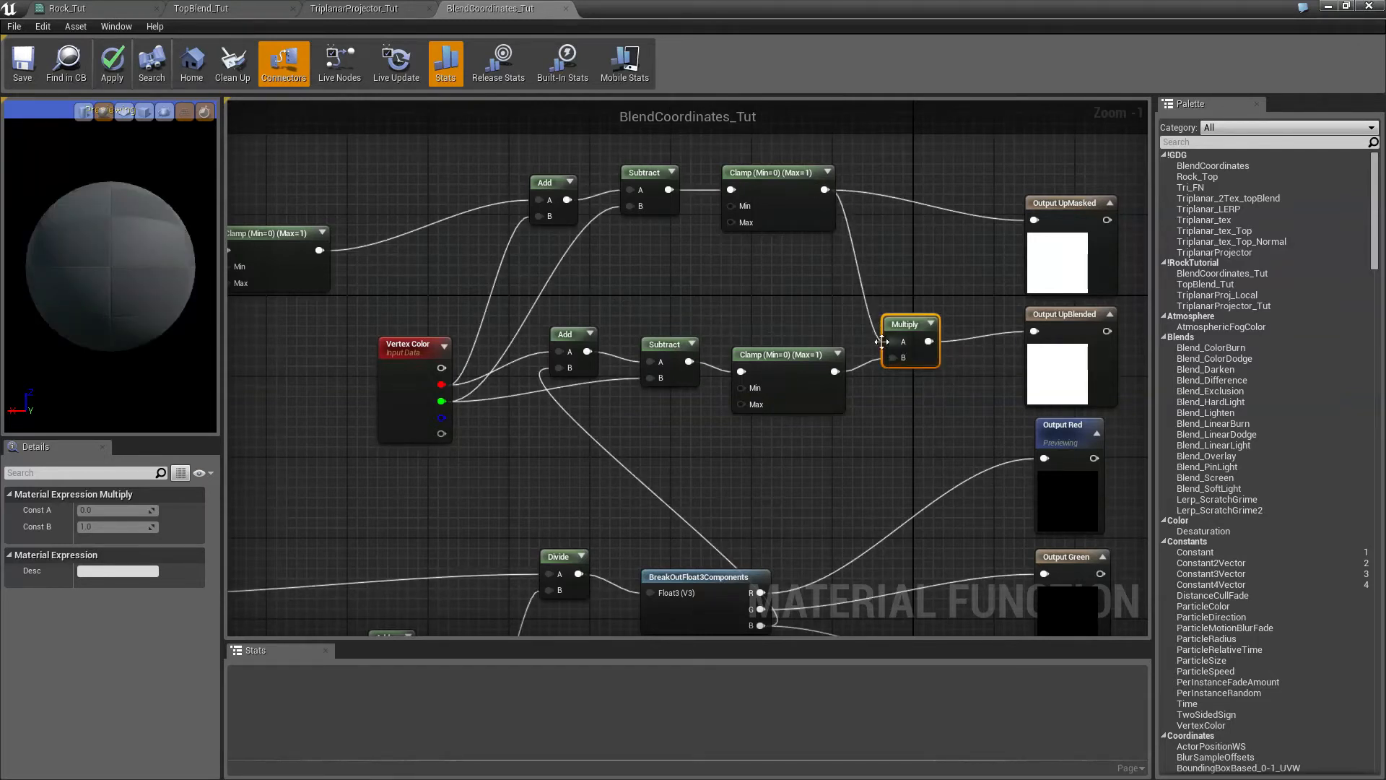
# - Save the BlendCoordinates_Tut function and the Rock_Tut material
pyautogui.click(23, 72)
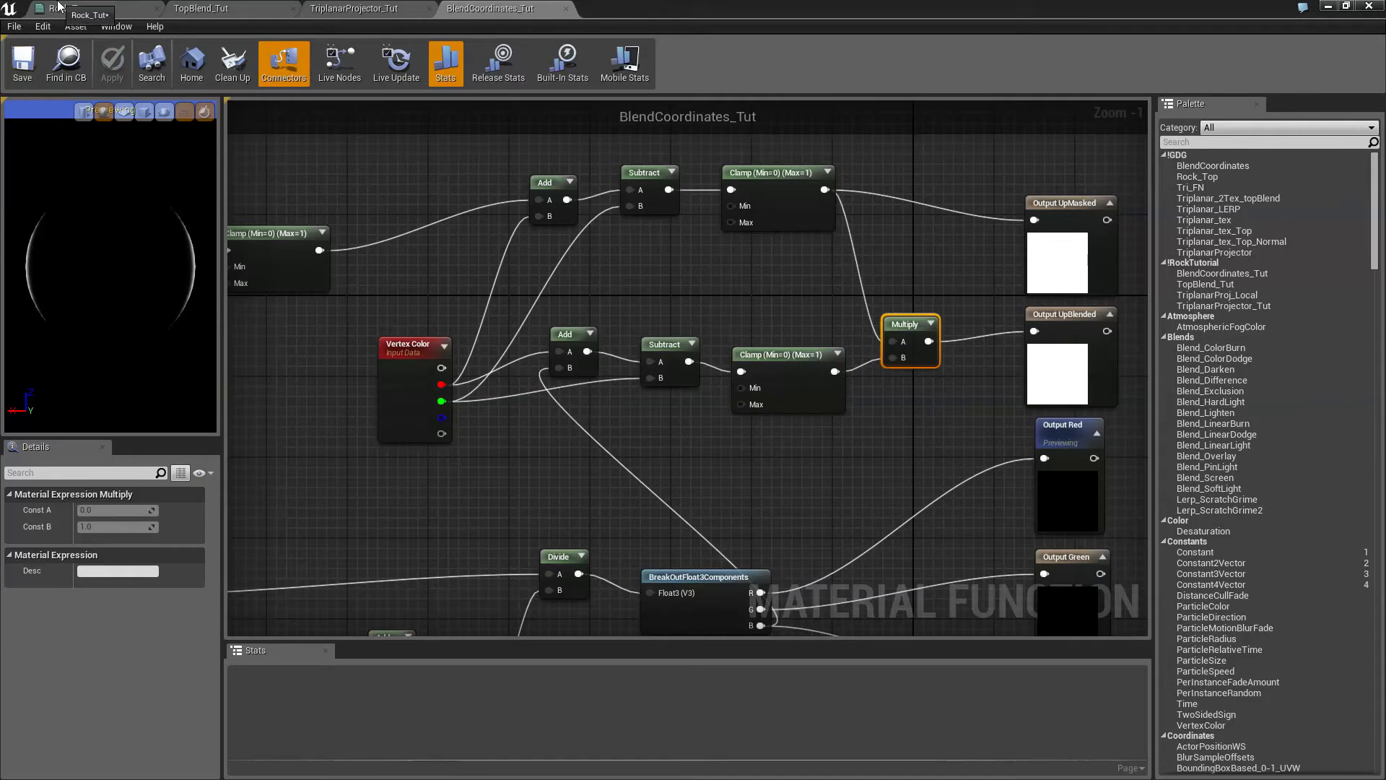
pyautogui.click(58, 7)
pyautogui.click(29, 66)
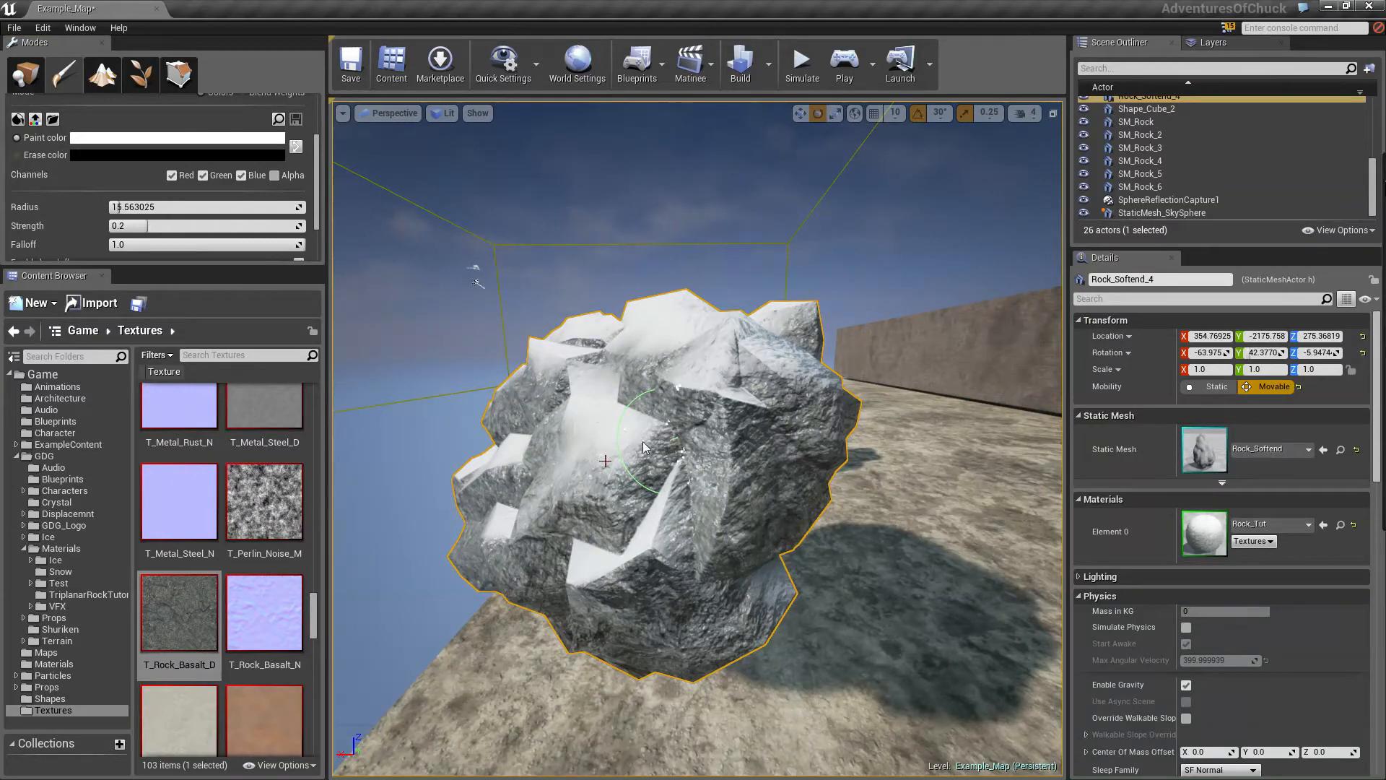
# - Set the vertex paint color to black
pyautogui.click(192, 143)
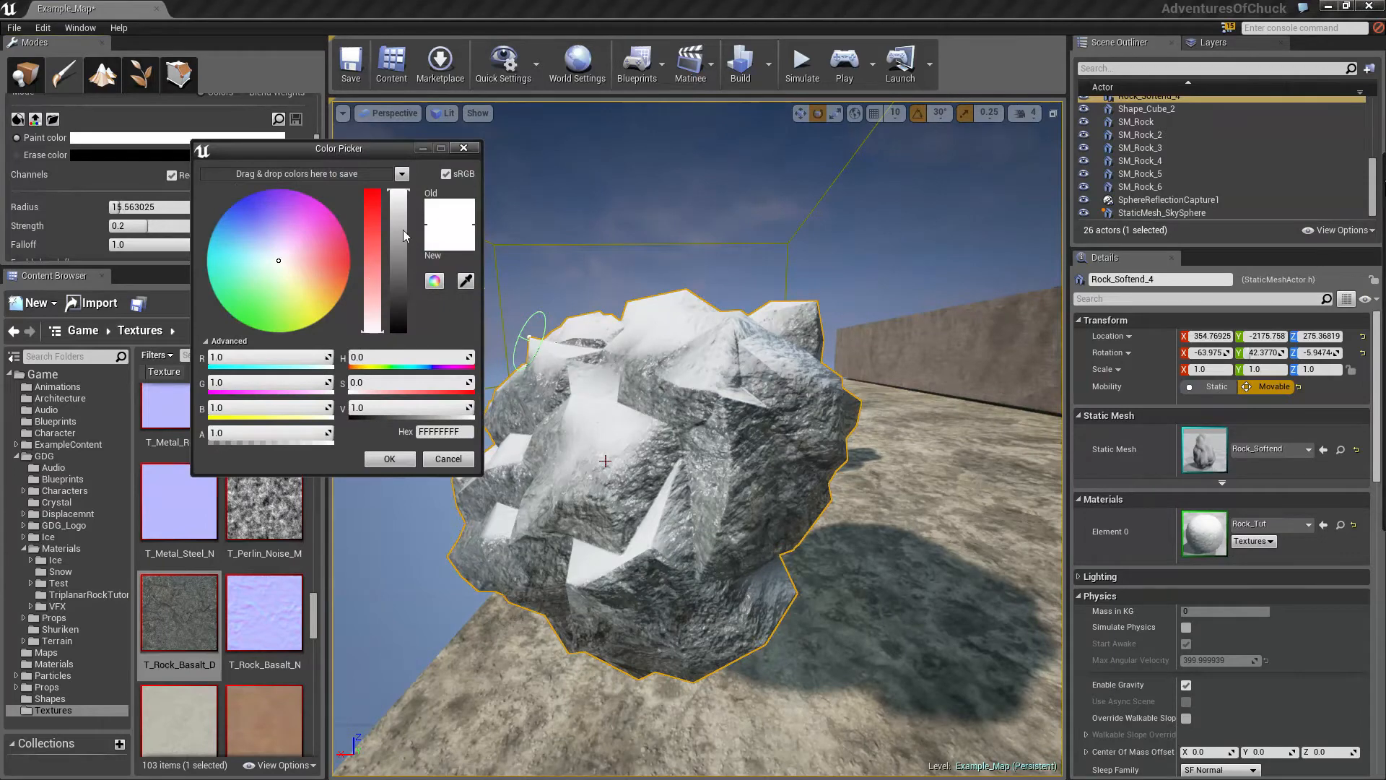
pyautogui.moveTo(404, 236); pyautogui.dragTo(399, 334)
pyautogui.click(390, 459)
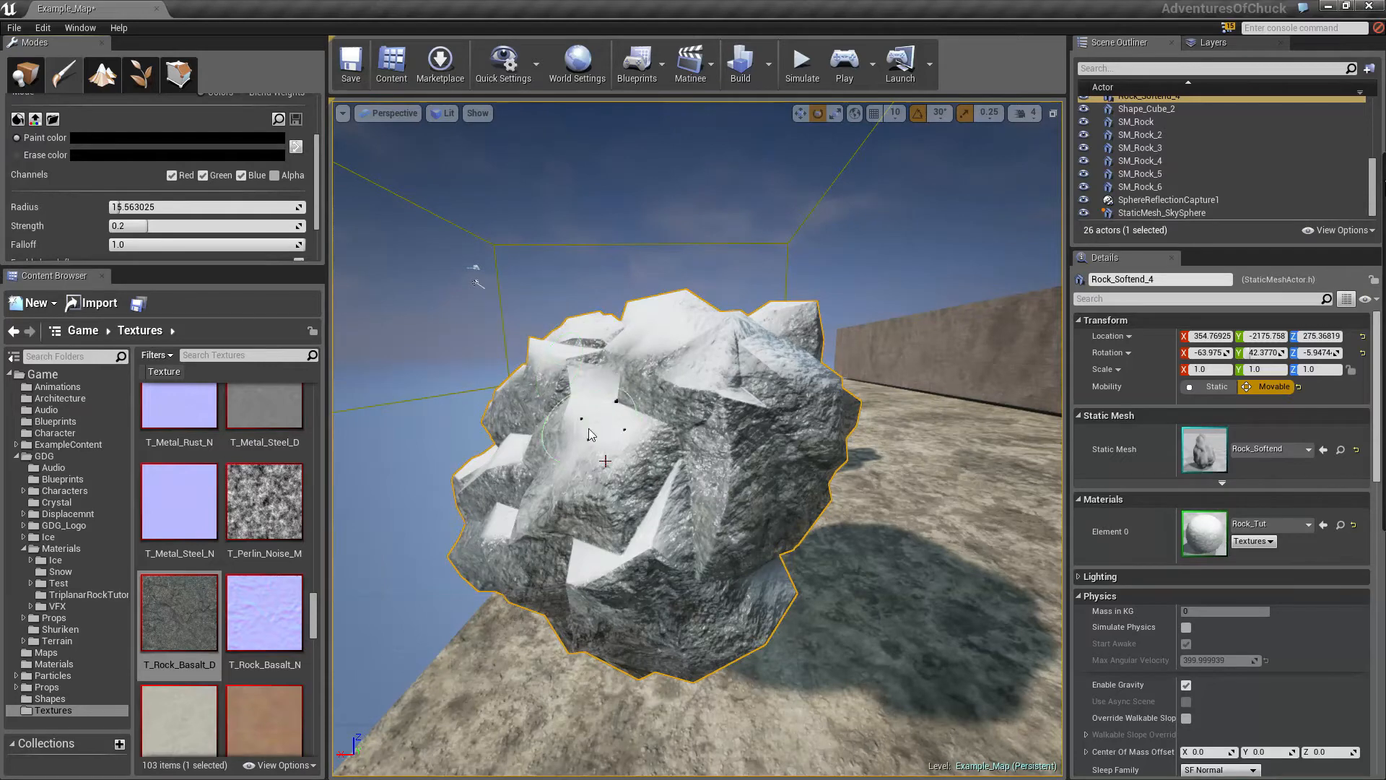
# - Paint the selected rock's front and upper faces with pure red vertex color (hex FF0000FF)
pyautogui.click(160, 137)
pyautogui.moveTo(347, 263); pyautogui.dragTo(344, 172)
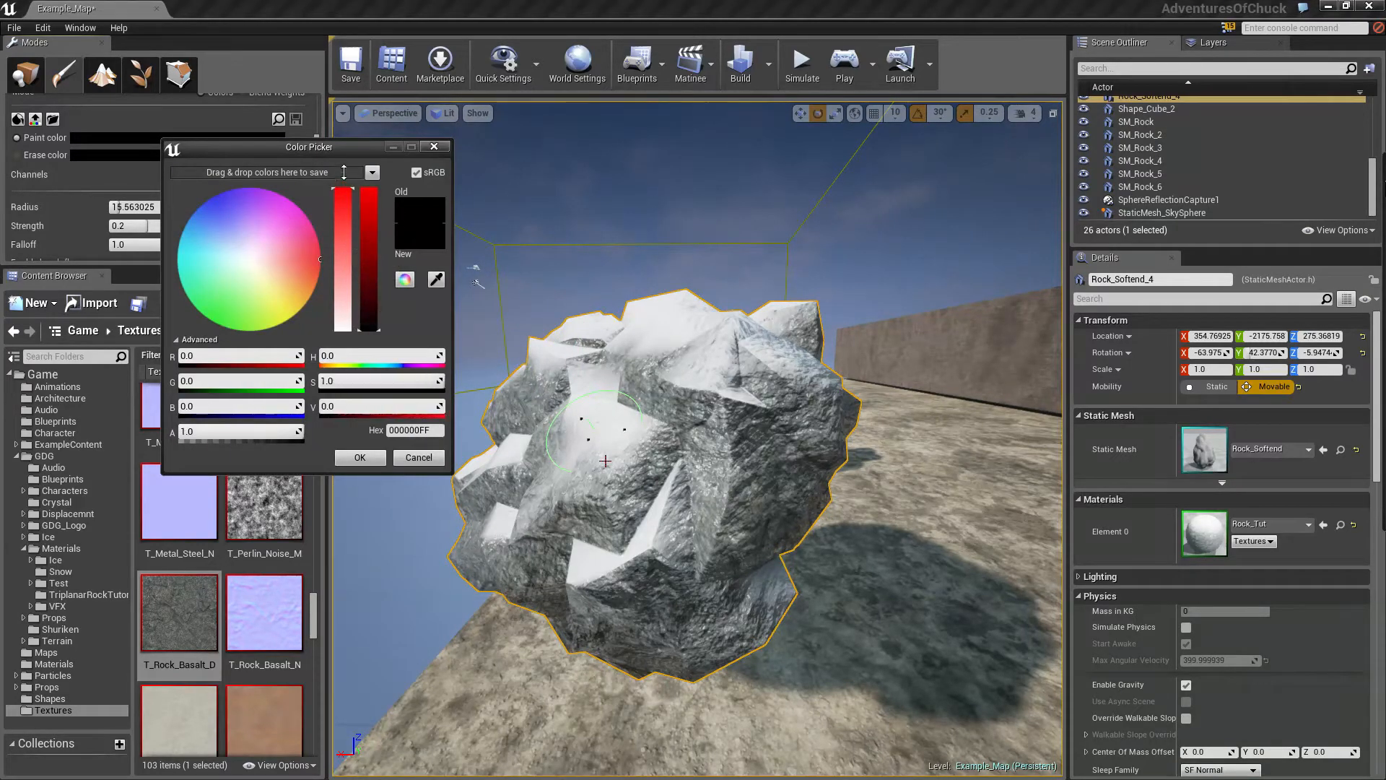
pyautogui.moveTo(368, 246); pyautogui.dragTo(373, 176)
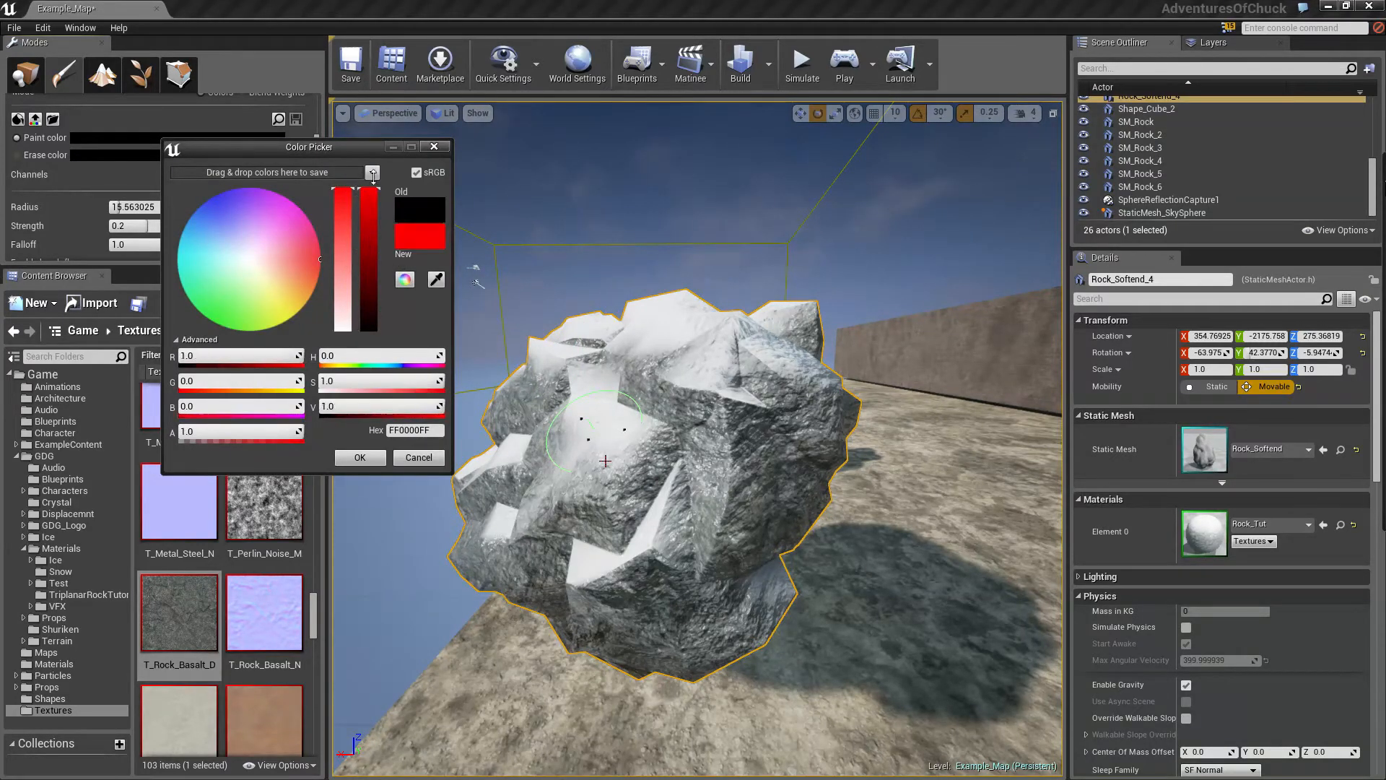
pyautogui.click(359, 458)
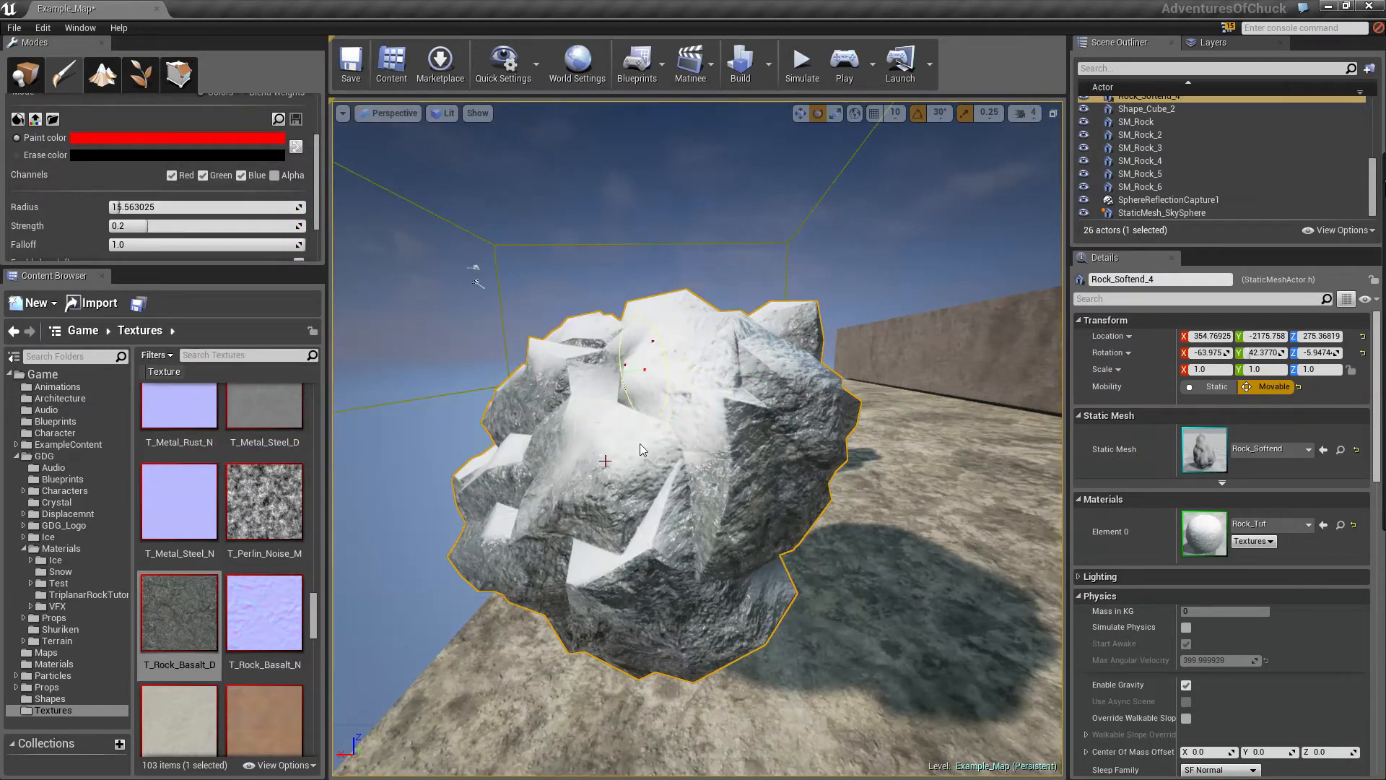
pyautogui.moveTo(641, 449)
pyautogui.mouseDown()
pyautogui.moveTo(613, 541)
pyautogui.moveTo(678, 548)
pyautogui.moveTo(563, 498)
pyautogui.moveTo(550, 571)
pyautogui.moveTo(675, 471)
pyautogui.moveTo(769, 346)
pyautogui.moveTo(767, 408)
pyautogui.moveTo(713, 460)
pyautogui.mouseUp()
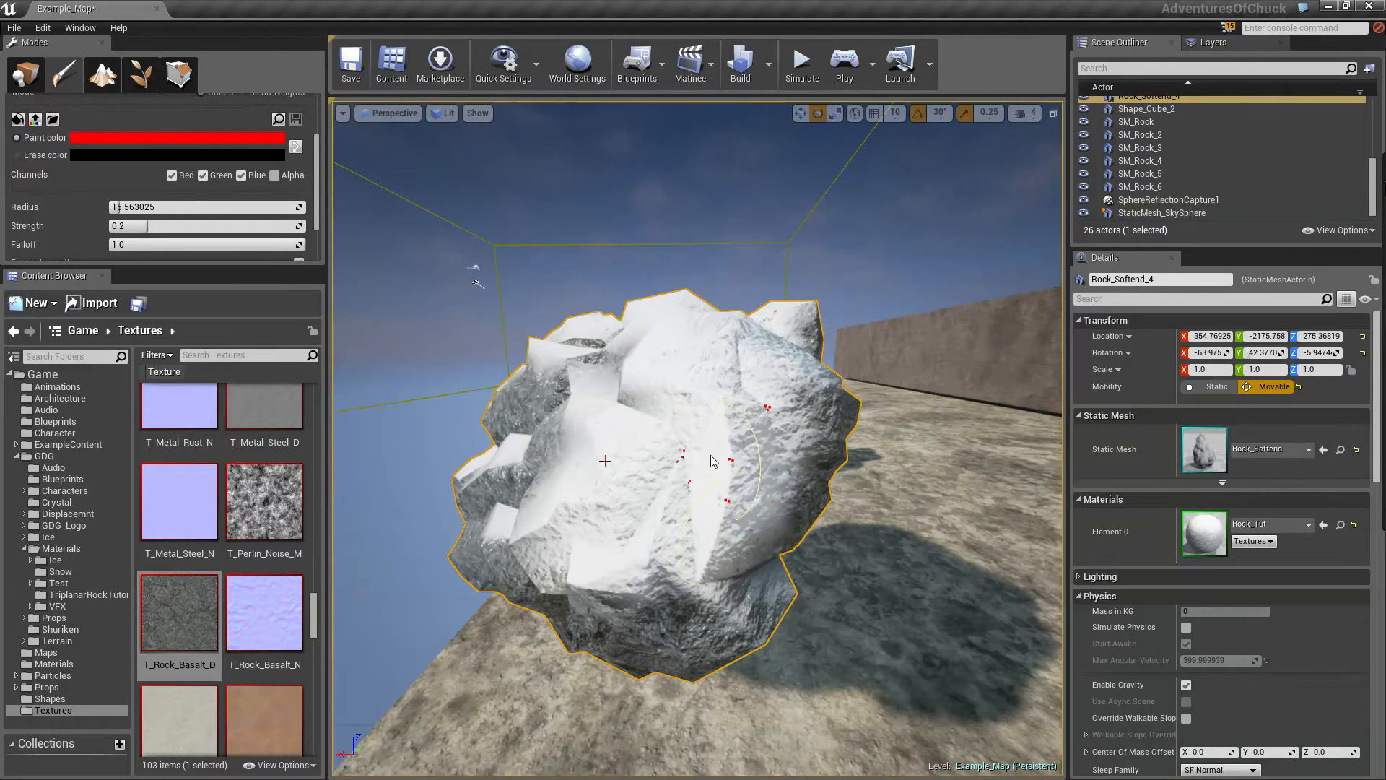
pyautogui.moveTo(731, 390); pyautogui.dragTo(749, 436, button='right')
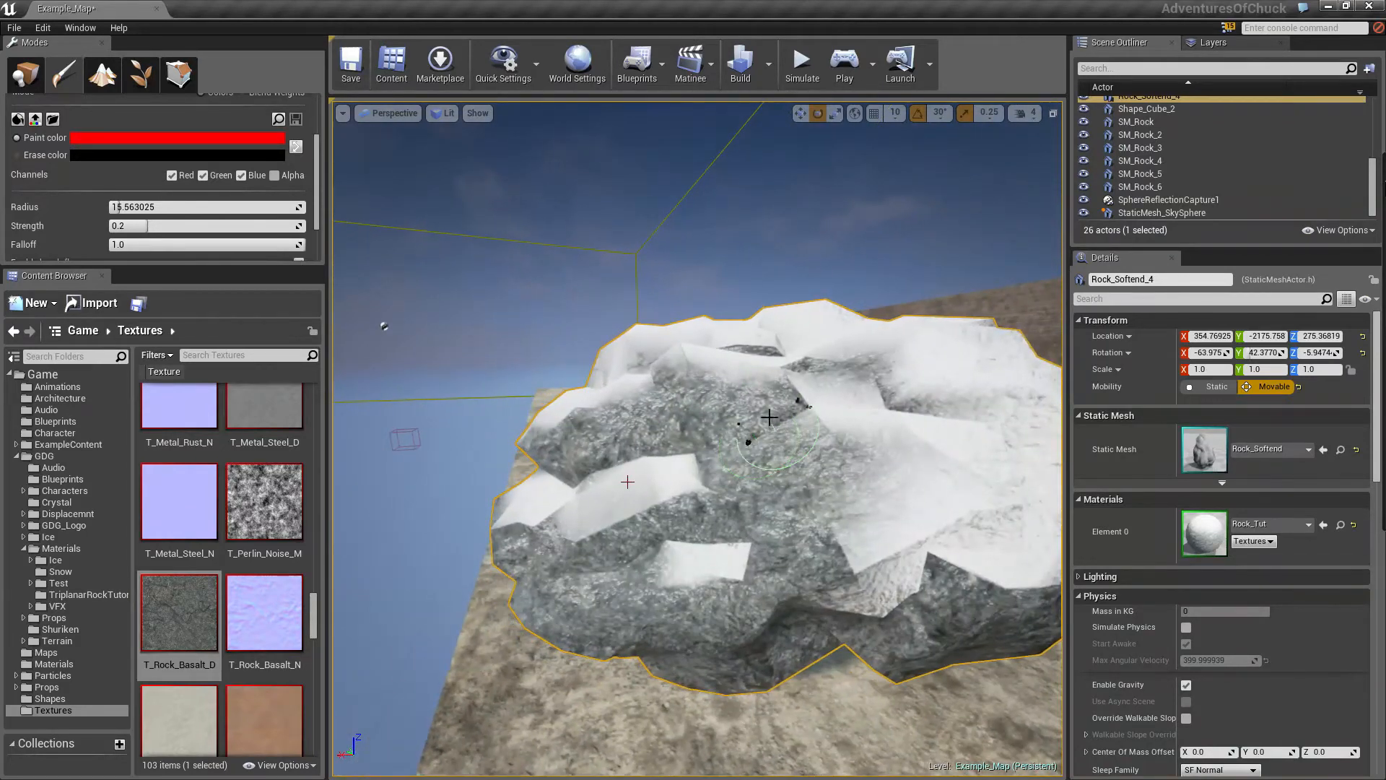
pyautogui.moveTo(765, 410)
pyautogui.mouseDown()
pyautogui.moveTo(771, 373)
pyautogui.moveTo(809, 379)
pyautogui.moveTo(798, 354)
pyautogui.mouseUp()
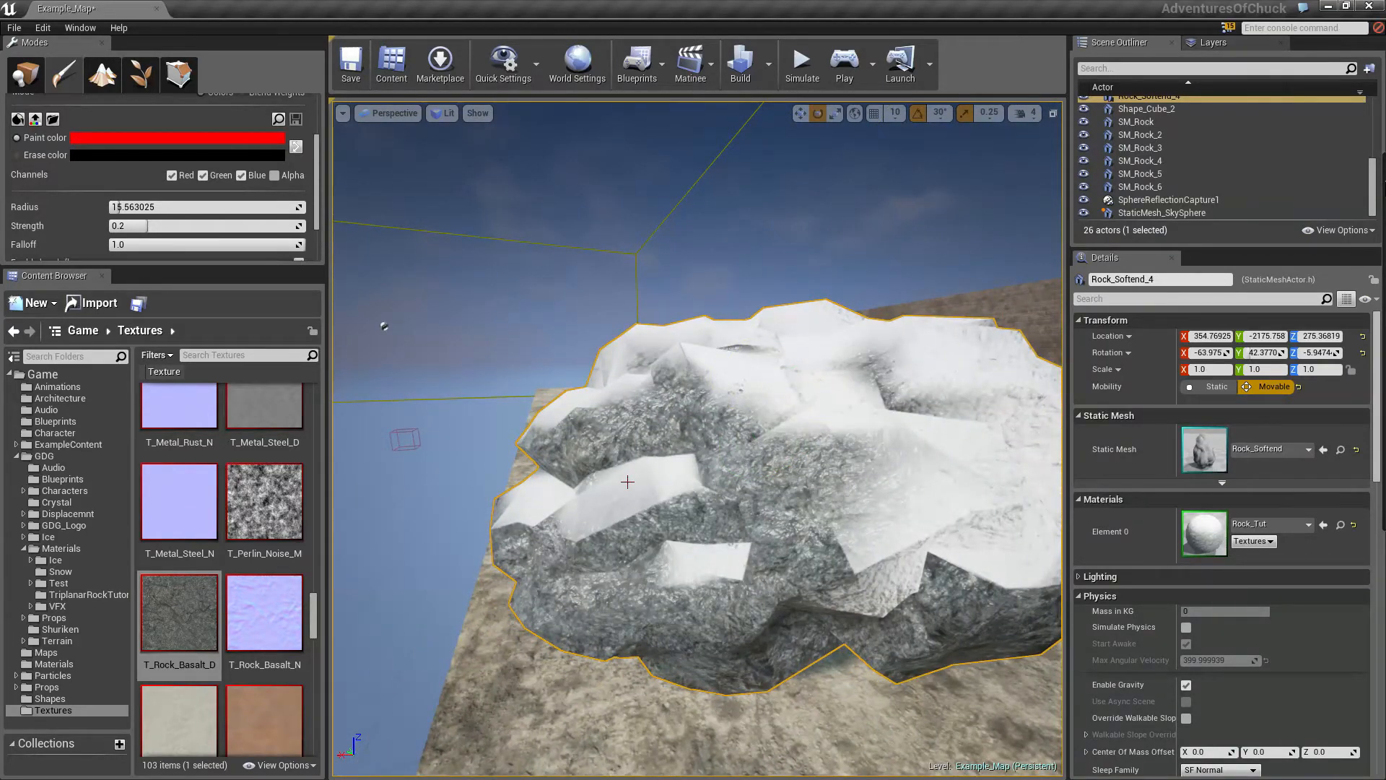
pyautogui.moveTo(627, 482)
pyautogui.mouseDown(button='right')
pyautogui.moveTo(722, 440)
pyautogui.moveTo(835, 418)
pyautogui.mouseUp(button='right')
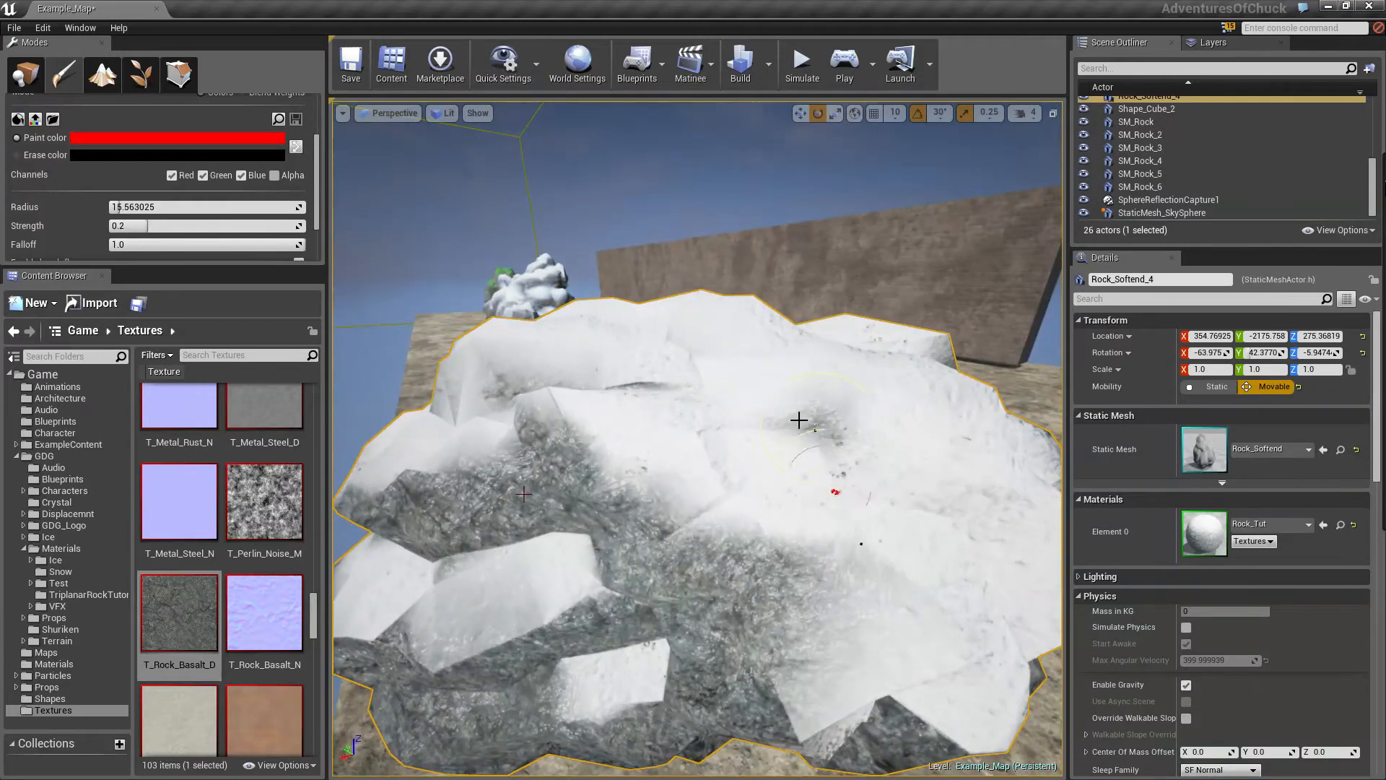
pyautogui.moveTo(799, 420)
pyautogui.mouseDown()
pyautogui.moveTo(795, 461)
pyautogui.moveTo(659, 375)
pyautogui.moveTo(702, 457)
pyautogui.moveTo(634, 493)
pyautogui.moveTo(532, 498)
pyautogui.moveTo(548, 489)
pyautogui.mouseUp()
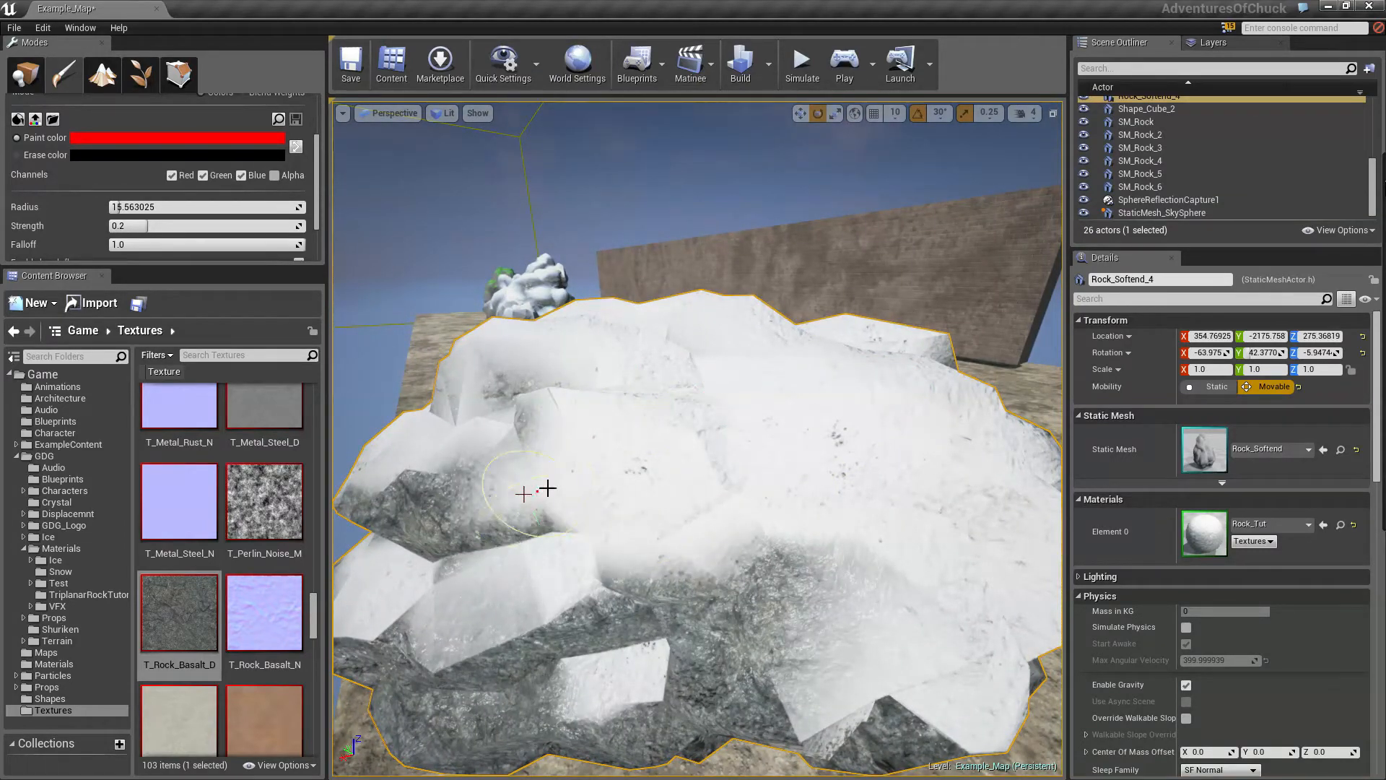
# - Darken the red paint color to a value of 0.455 and brush it over the rock's lower bare faces
pyautogui.click(181, 142)
pyautogui.moveTo(394, 231); pyautogui.dragTo(382, 262)
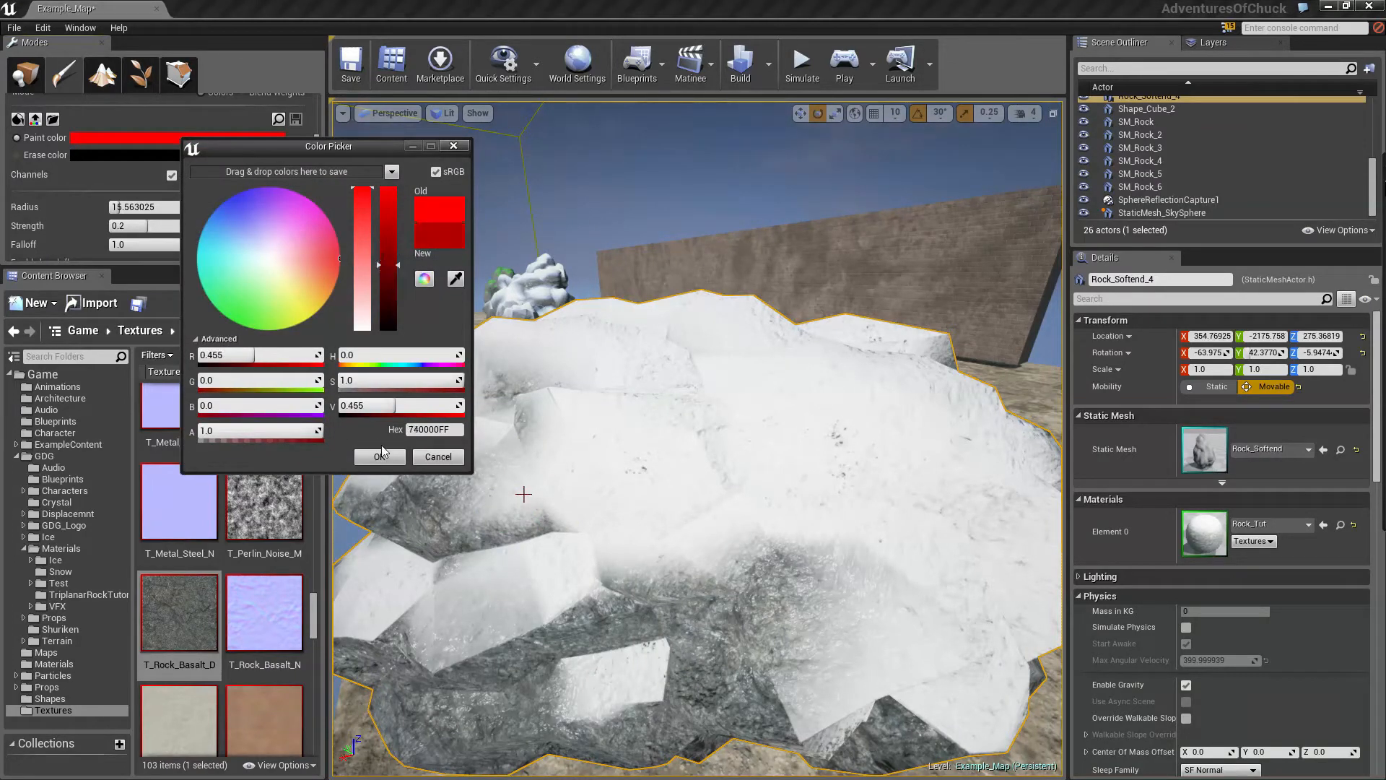
pyautogui.click(380, 457)
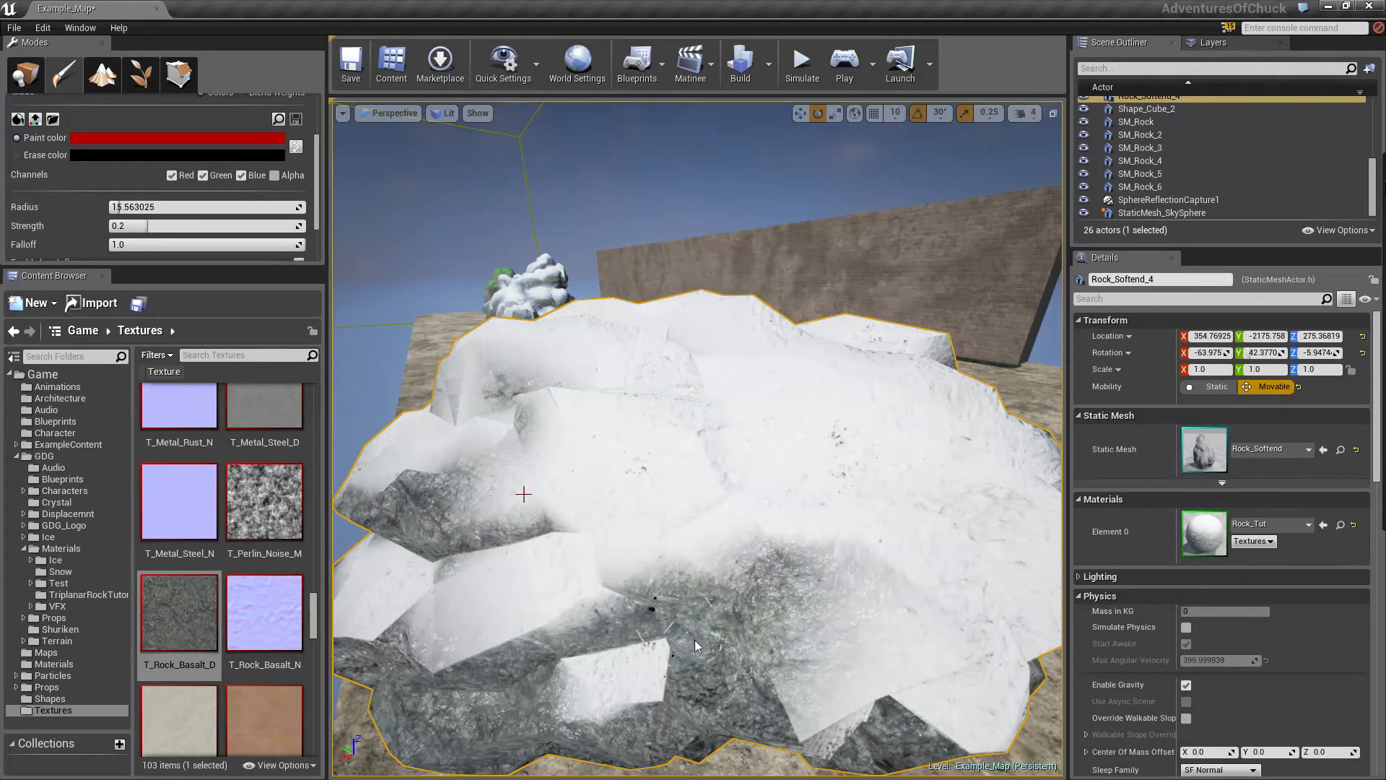
pyautogui.moveTo(697, 645)
pyautogui.keyDown('ctrl'); pyautogui.mouseDown()
pyautogui.moveTo(736, 588)
pyautogui.moveTo(506, 649)
pyautogui.moveTo(426, 527)
pyautogui.mouseUp(); pyautogui.keyUp('ctrl')
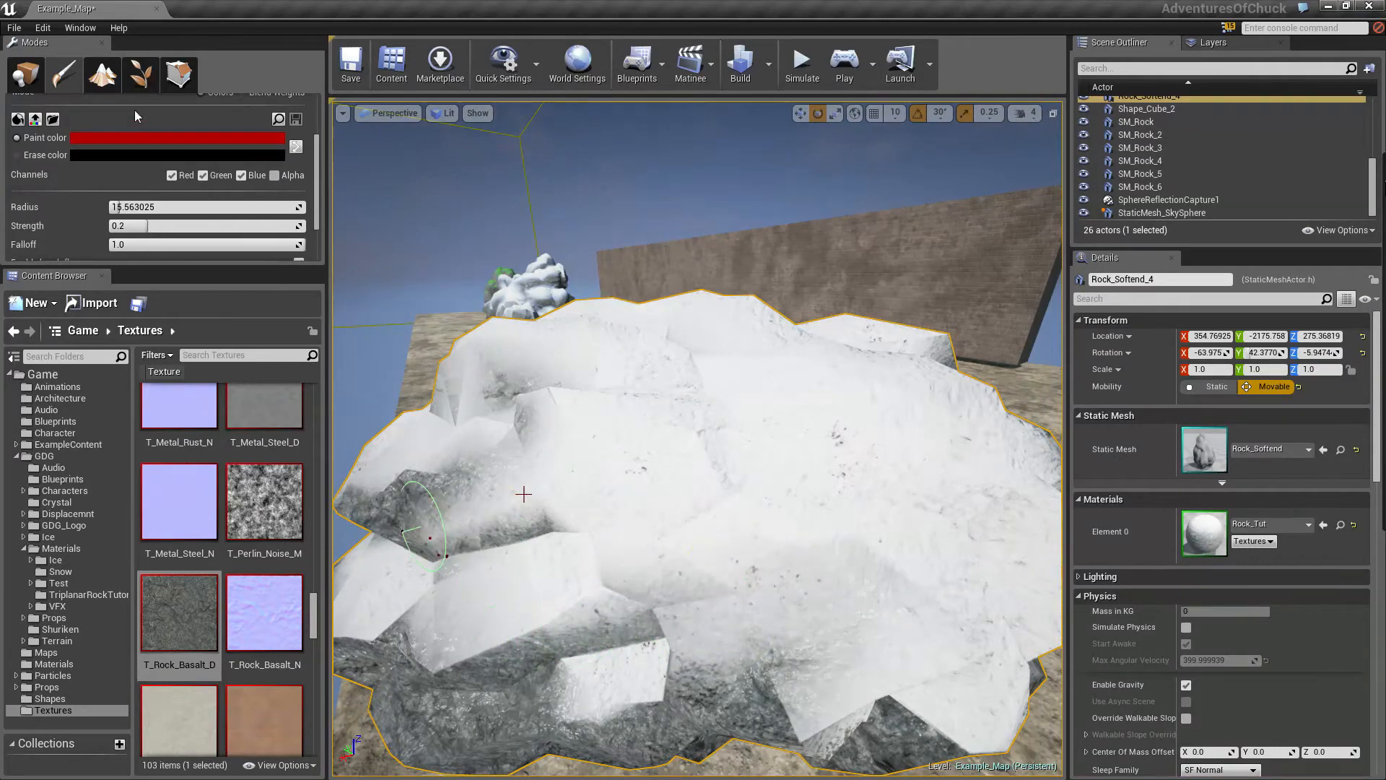
# - Lower the red paint color's value to 0.185 and brush over the bare ledge on the rock's side
pyautogui.click(160, 141)
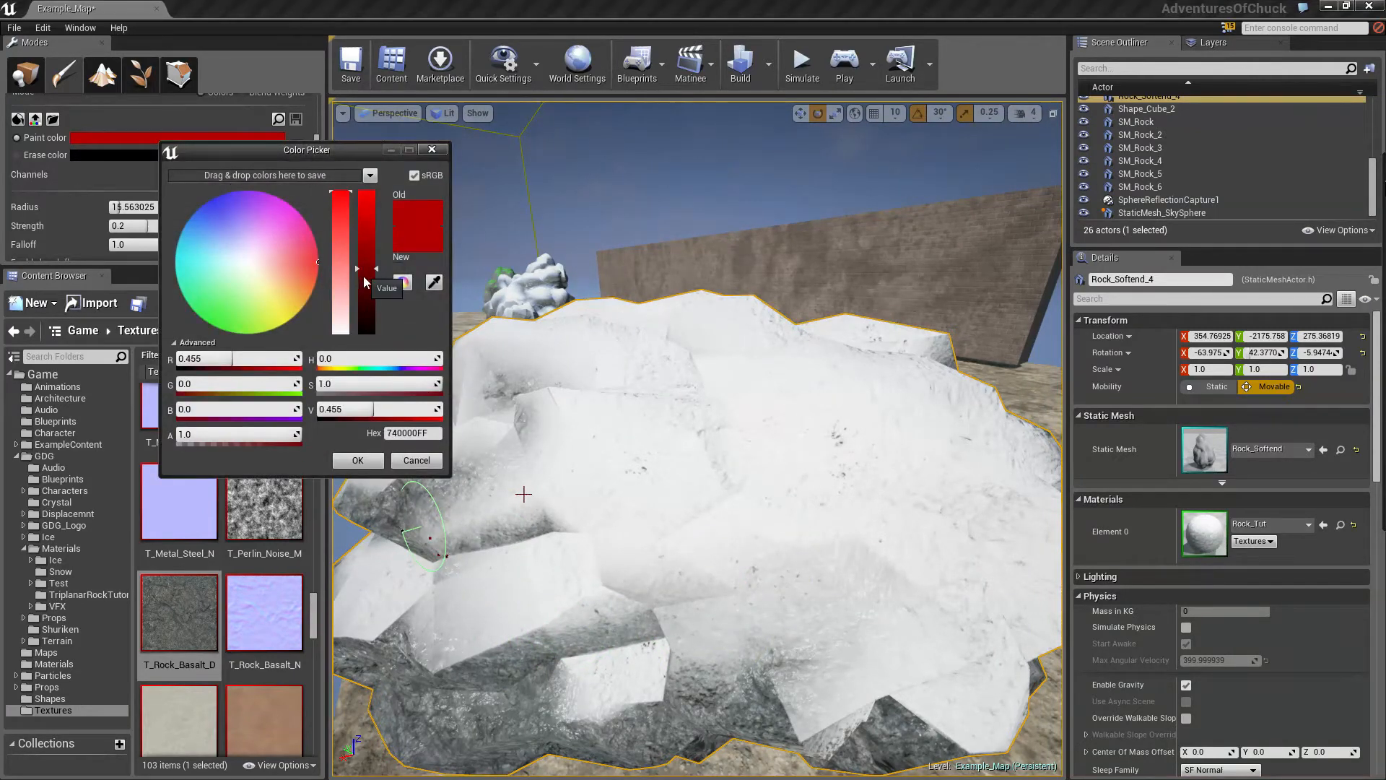
pyautogui.moveTo(364, 283); pyautogui.dragTo(366, 307)
pyautogui.moveTo(627, 374); pyautogui.dragTo(627, 375, button='right')
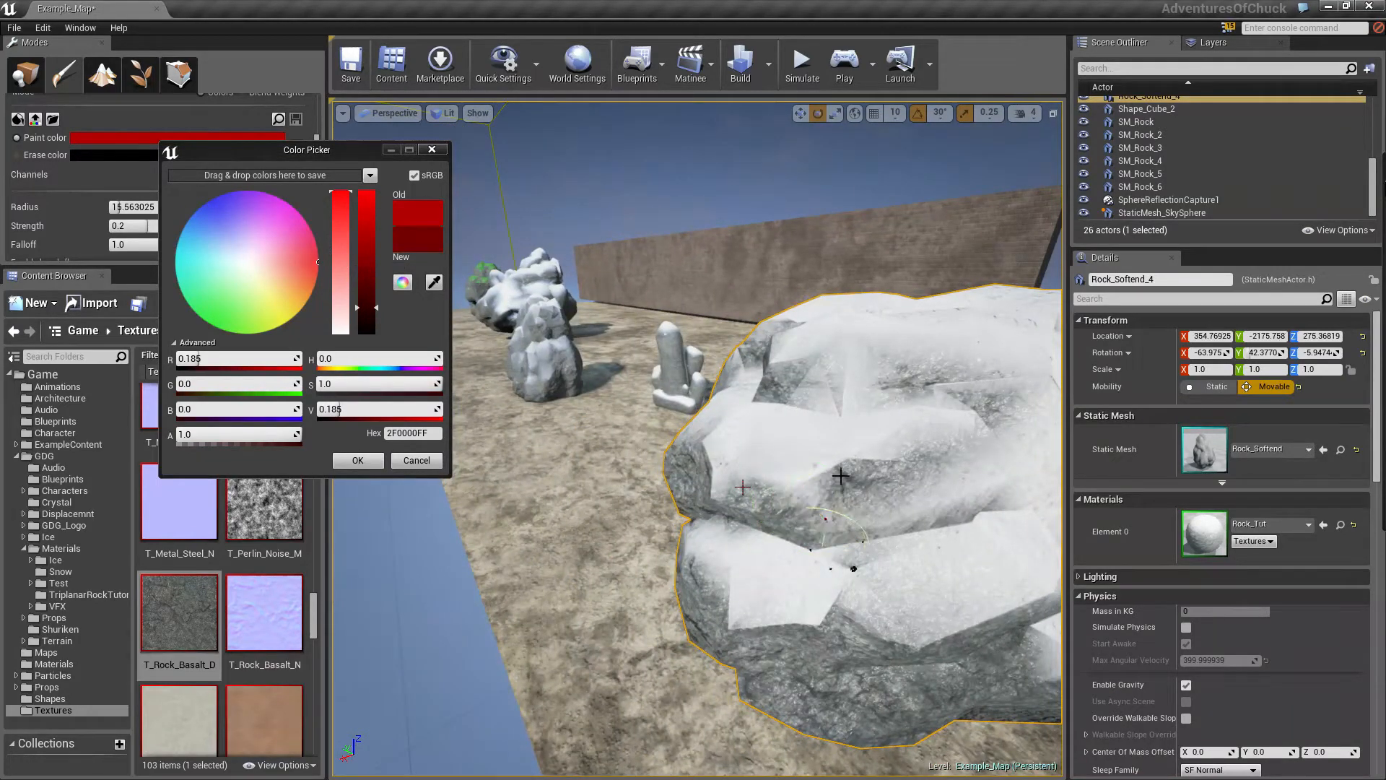
pyautogui.moveTo(870, 511)
pyautogui.mouseDown()
pyautogui.moveTo(845, 498)
pyautogui.moveTo(852, 517)
pyautogui.mouseUp()
pyautogui.moveTo(851, 448); pyautogui.dragTo(886, 458, button='right')
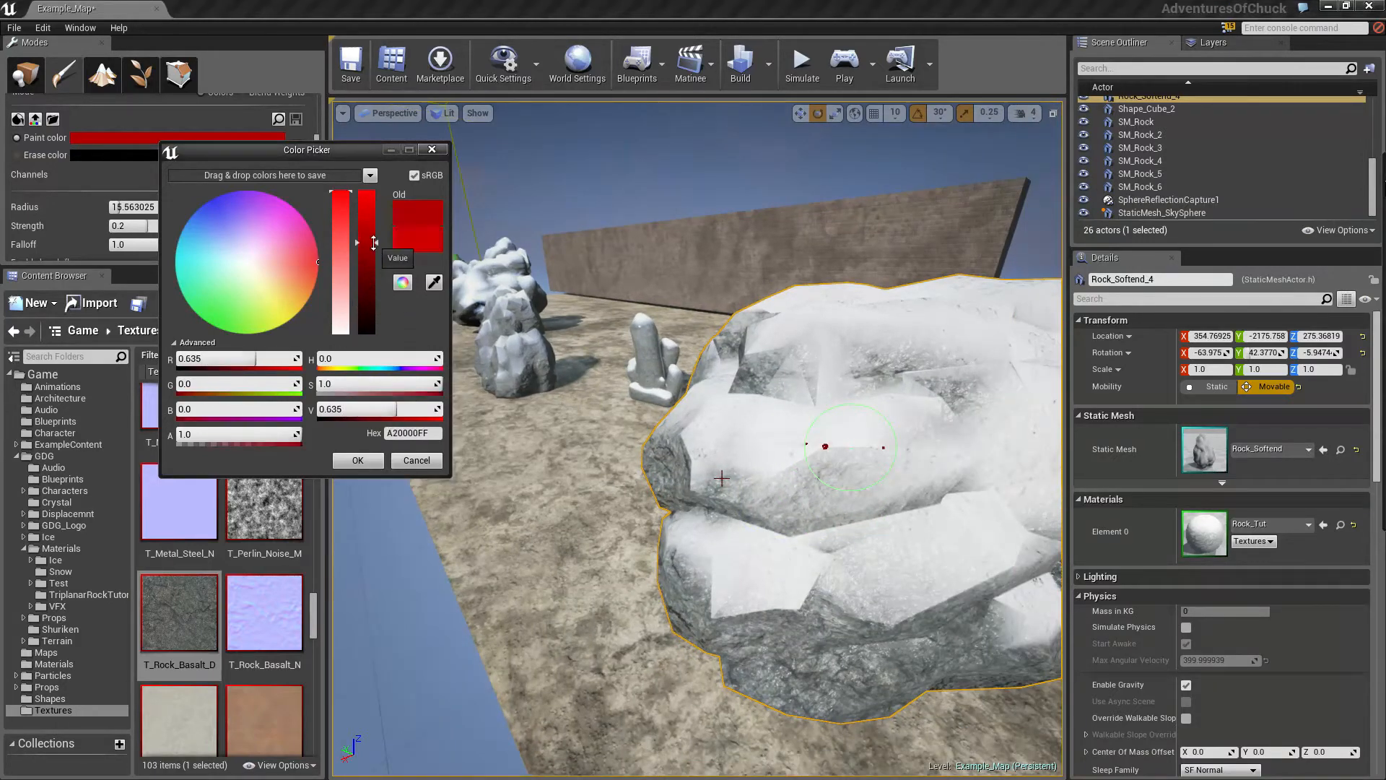
# - Change the paint color to pure green (hex 00FF00FF) and try brushing along the rock's lower side edge
pyautogui.moveTo(370, 303); pyautogui.dragTo(370, 334)
pyautogui.moveTo(207, 388); pyautogui.dragTo(259, 389)
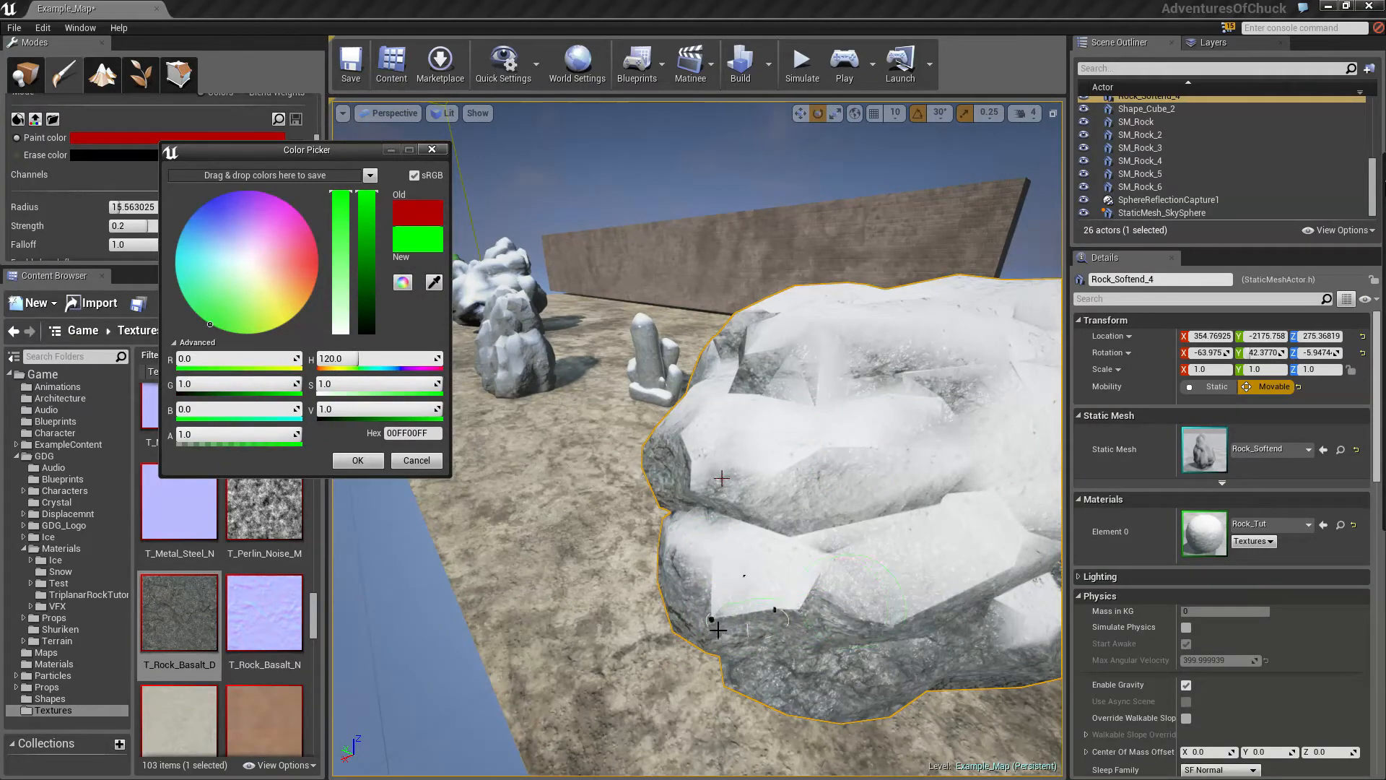
pyautogui.moveTo(716, 621)
pyautogui.keyDown('ctrl'); pyautogui.mouseDown()
pyautogui.moveTo(779, 618)
pyautogui.moveTo(707, 612)
pyautogui.mouseUp(); pyautogui.keyUp('ctrl')
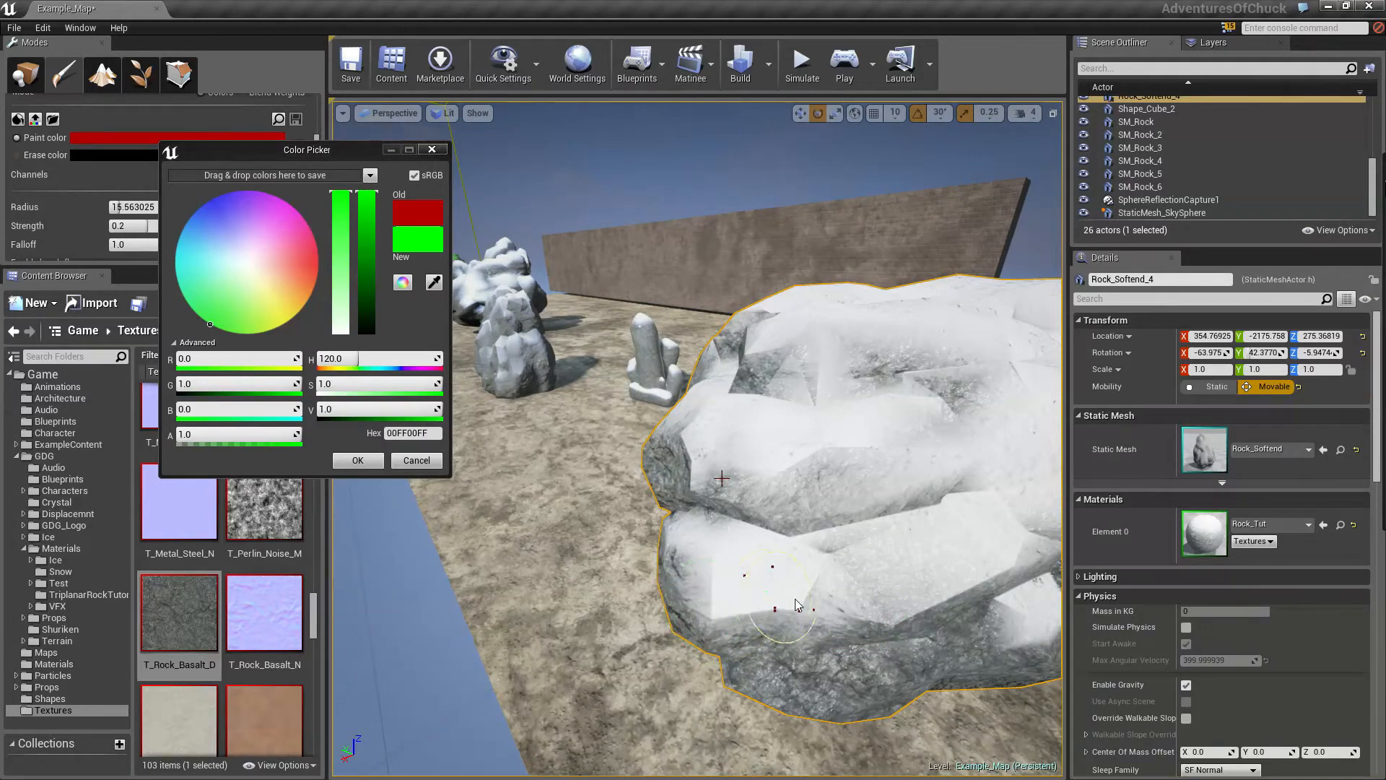
pyautogui.keyDown('ctrl'); pyautogui.moveTo(797, 605); pyautogui.dragTo(728, 622); pyautogui.keyUp('ctrl')
pyautogui.click(381, 390)
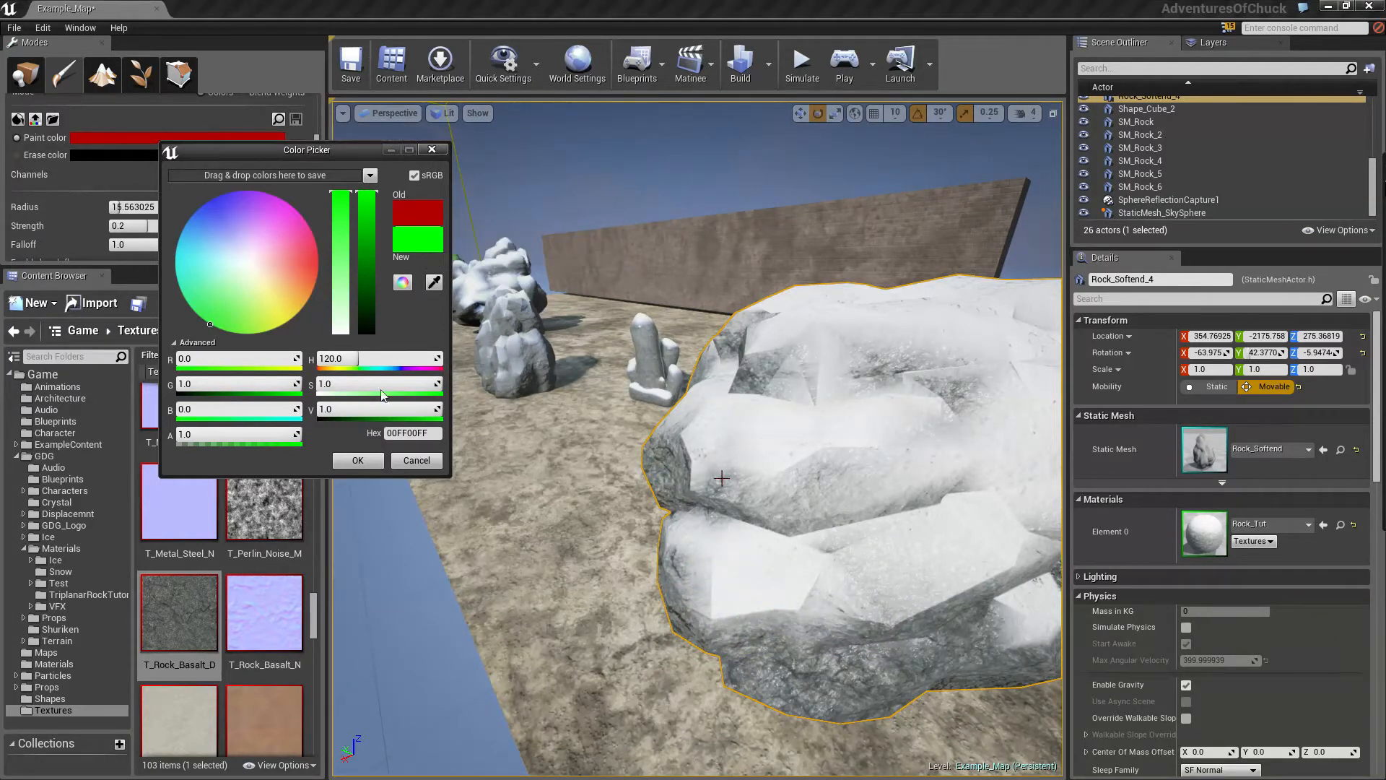
pyautogui.click(357, 460)
# - Paint green vertex color over the snow on the rock's side and upper faces
pyautogui.moveTo(776, 603)
pyautogui.keyDown('ctrl'); pyautogui.mouseDown()
pyautogui.moveTo(766, 585)
pyautogui.moveTo(697, 607)
pyautogui.moveTo(866, 621)
pyautogui.moveTo(794, 585)
pyautogui.moveTo(806, 560)
pyautogui.moveTo(780, 505)
pyautogui.moveTo(726, 474)
pyautogui.mouseUp(); pyautogui.keyUp('ctrl')
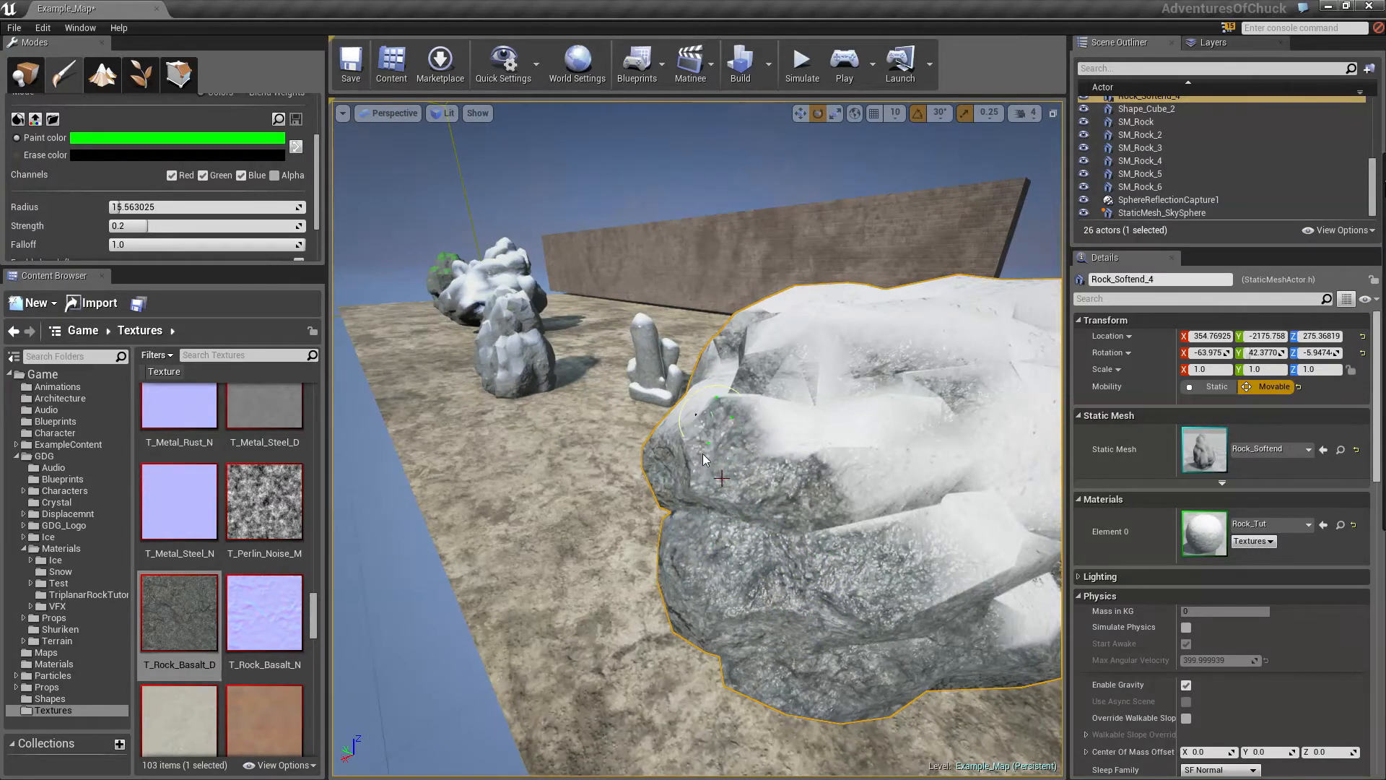
pyautogui.moveTo(742, 413)
pyautogui.keyDown('ctrl'); pyautogui.mouseDown()
pyautogui.moveTo(776, 390)
pyautogui.moveTo(830, 408)
pyautogui.moveTo(816, 433)
pyautogui.moveTo(870, 413)
pyautogui.moveTo(899, 498)
pyautogui.moveTo(939, 440)
pyautogui.moveTo(908, 499)
pyautogui.mouseUp(); pyautogui.keyUp('ctrl')
pyautogui.moveTo(878, 461); pyautogui.dragTo(808, 439, button='right')
pyautogui.press('d')
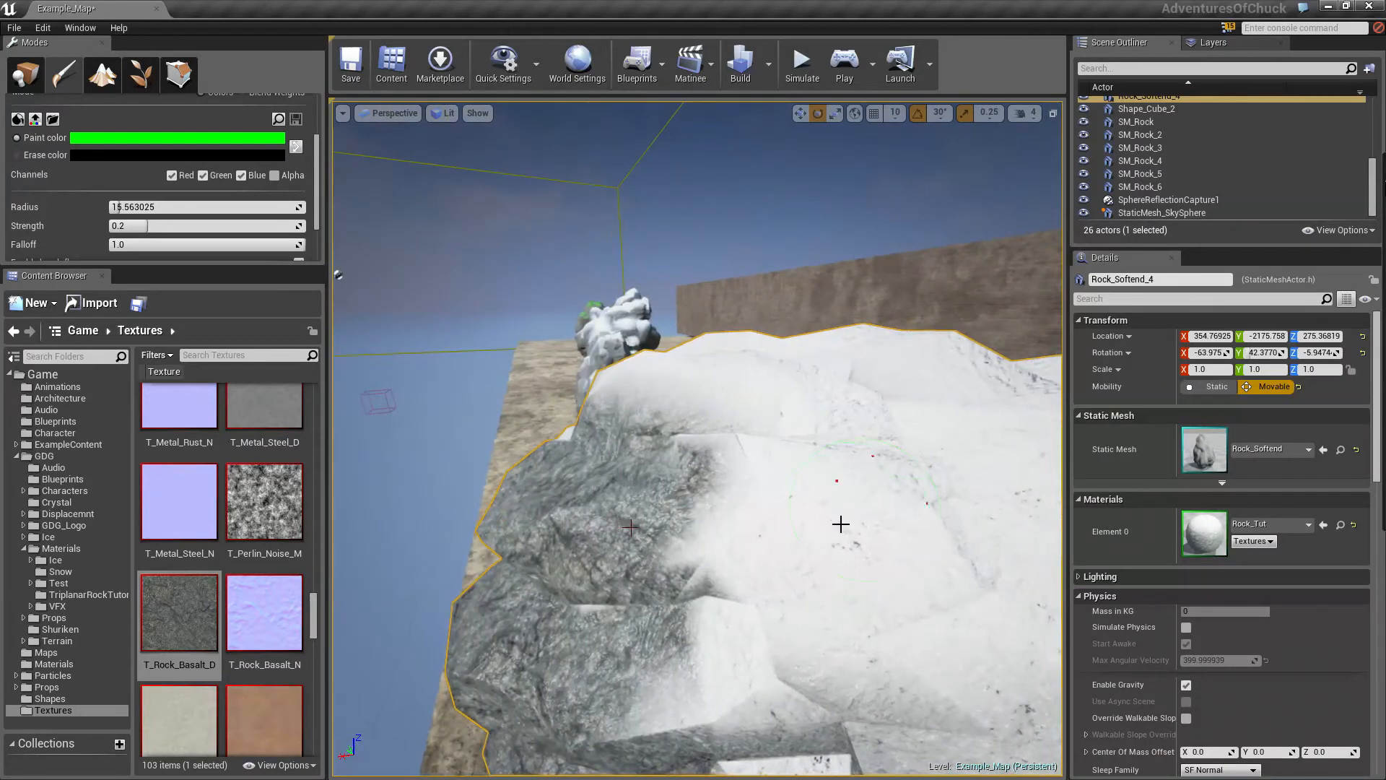
pyautogui.moveTo(839, 514)
pyautogui.keyDown('ctrl'); pyautogui.mouseDown()
pyautogui.moveTo(789, 457)
pyautogui.moveTo(736, 495)
pyautogui.moveTo(755, 455)
pyautogui.moveTo(794, 505)
pyautogui.moveTo(902, 470)
pyautogui.moveTo(831, 448)
pyautogui.moveTo(818, 640)
pyautogui.moveTo(888, 686)
pyautogui.moveTo(910, 541)
pyautogui.moveTo(902, 404)
pyautogui.moveTo(767, 357)
pyautogui.moveTo(682, 416)
pyautogui.mouseUp(); pyautogui.keyUp('ctrl')
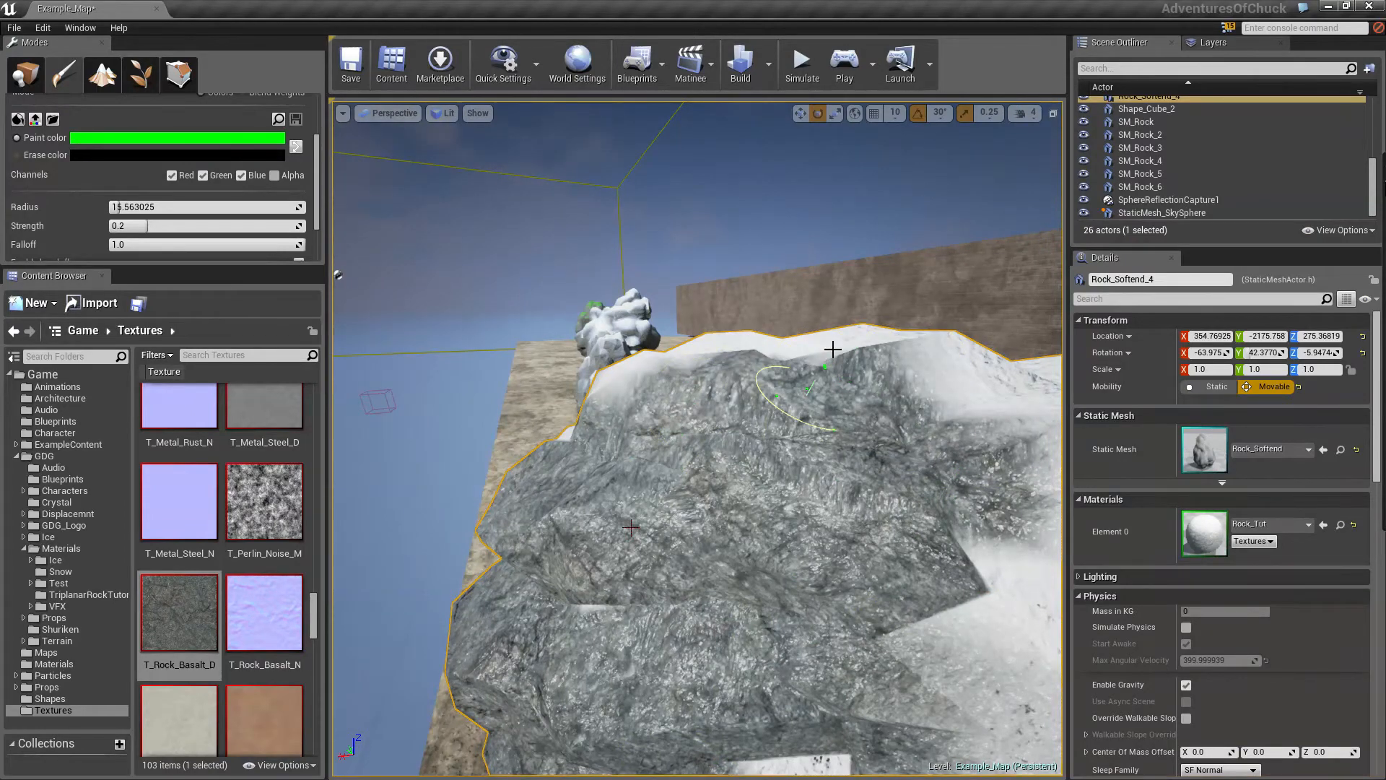
# - Set the paint color to black and fill all of the rock's vertices with it
pyautogui.moveTo(811, 498)
pyautogui.mouseDown(button='right')
pyautogui.moveTo(730, 499)
pyautogui.moveTo(679, 469)
pyautogui.moveTo(734, 484)
pyautogui.mouseUp(button='right')
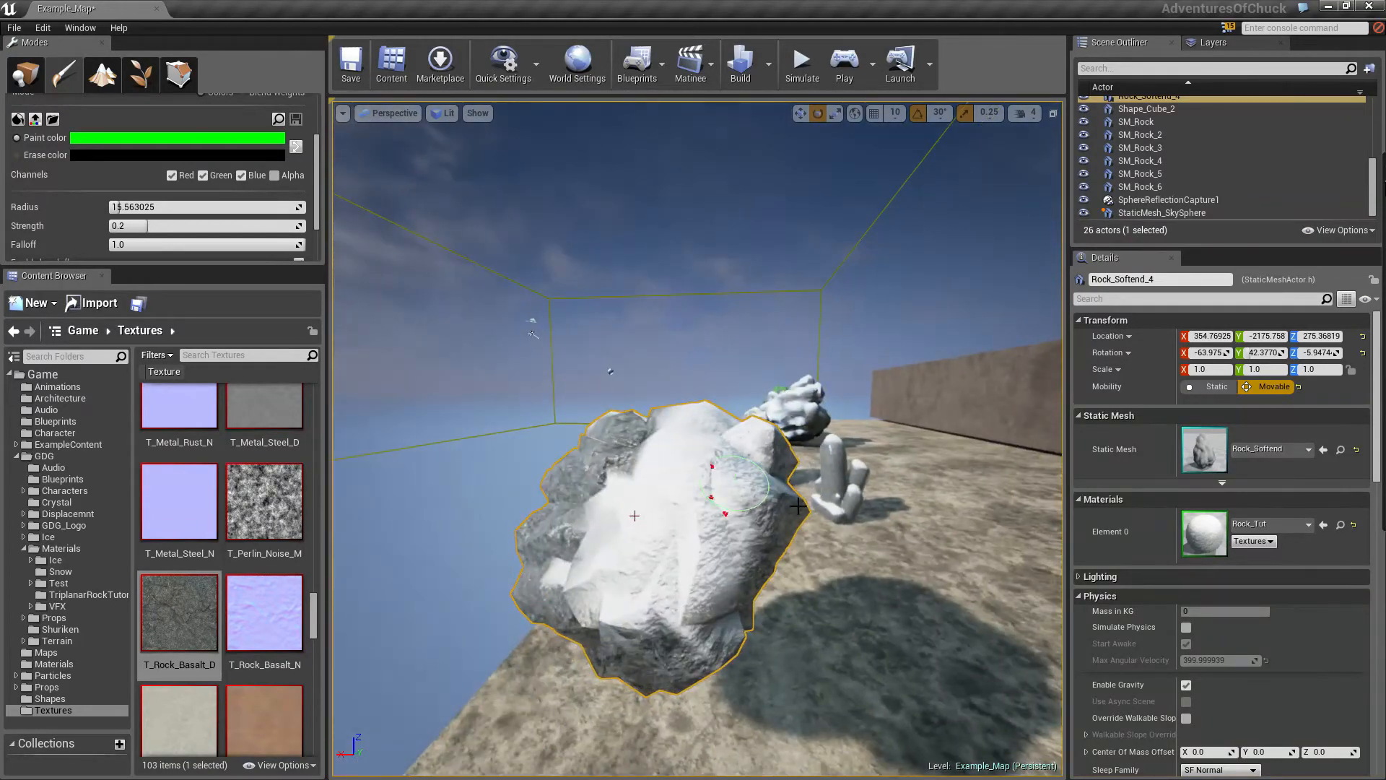
pyautogui.click(180, 139)
pyautogui.moveTo(380, 248); pyautogui.dragTo(383, 332)
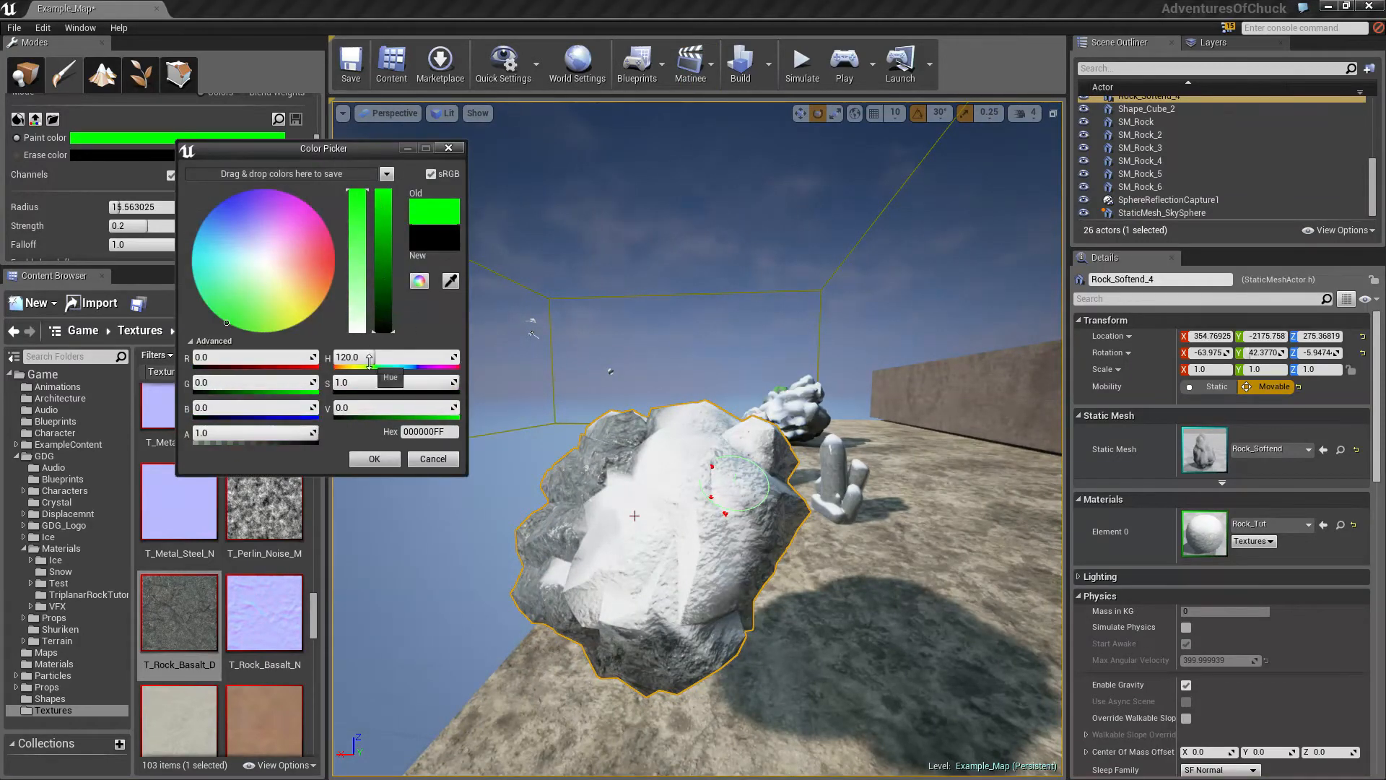
pyautogui.click(374, 458)
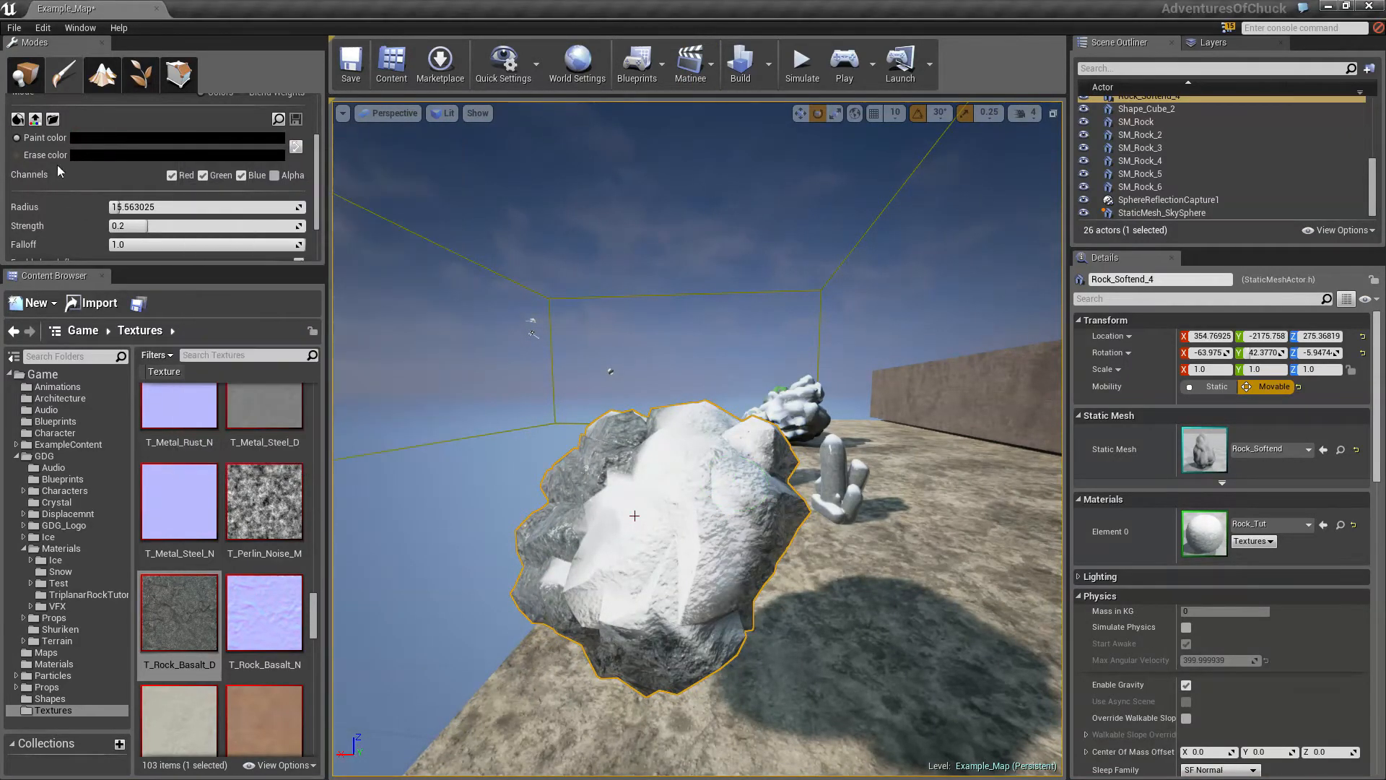
pyautogui.click(18, 119)
pyautogui.keyDown('alt'); pyautogui.moveTo(634, 516); pyautogui.dragTo(554, 535); pyautogui.keyUp('alt')
pyautogui.keyDown('alt'); pyautogui.moveTo(554, 536); pyautogui.dragTo(427, 445, button='right'); pyautogui.keyUp('alt')
pyautogui.keyDown('alt'); pyautogui.moveTo(426, 446); pyautogui.dragTo(459, 557); pyautogui.keyUp('alt')
pyautogui.keyDown('alt'); pyautogui.moveTo(459, 557); pyautogui.dragTo(495, 594, button='right'); pyautogui.keyUp('alt')
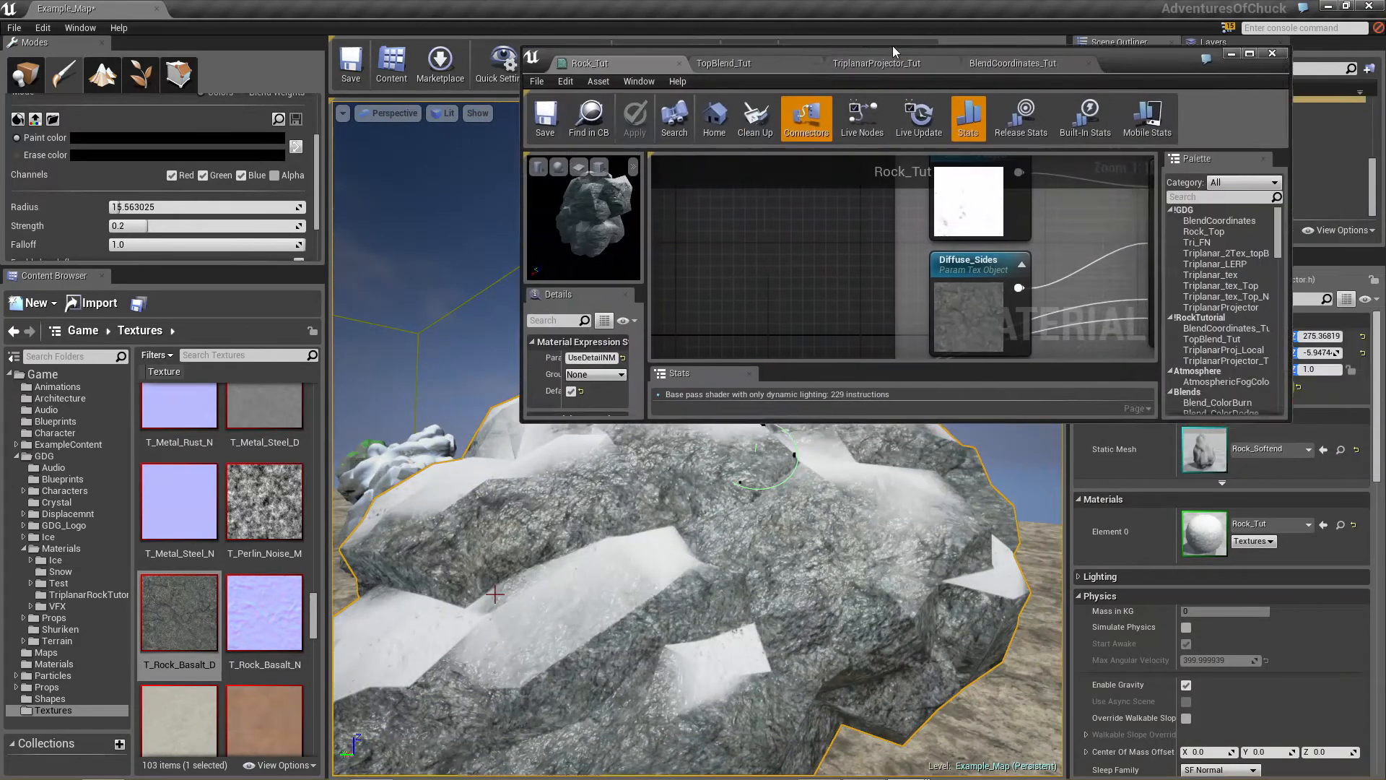
# - Add a constant with value 3 to the Rock_Tut material graph and connect it to the Tessellation Multiplier input
pyautogui.moveTo(893, 45); pyautogui.dragTo(783, 2)
pyautogui.moveTo(519, 467); pyautogui.dragTo(548, 162, button='right')
pyautogui.moveTo(954, 453); pyautogui.dragTo(616, 354, button='right')
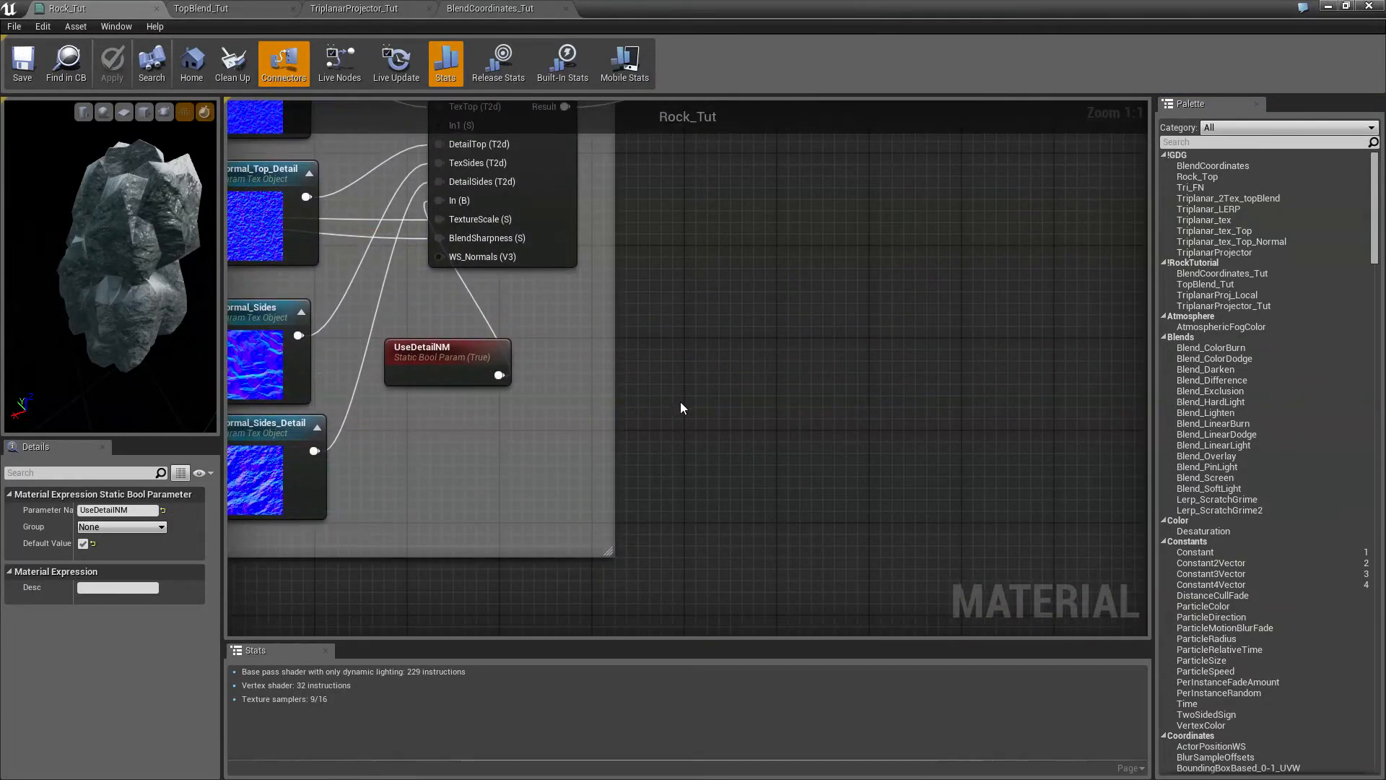
pyautogui.moveTo(1084, 302); pyautogui.dragTo(1073, 689, button='right')
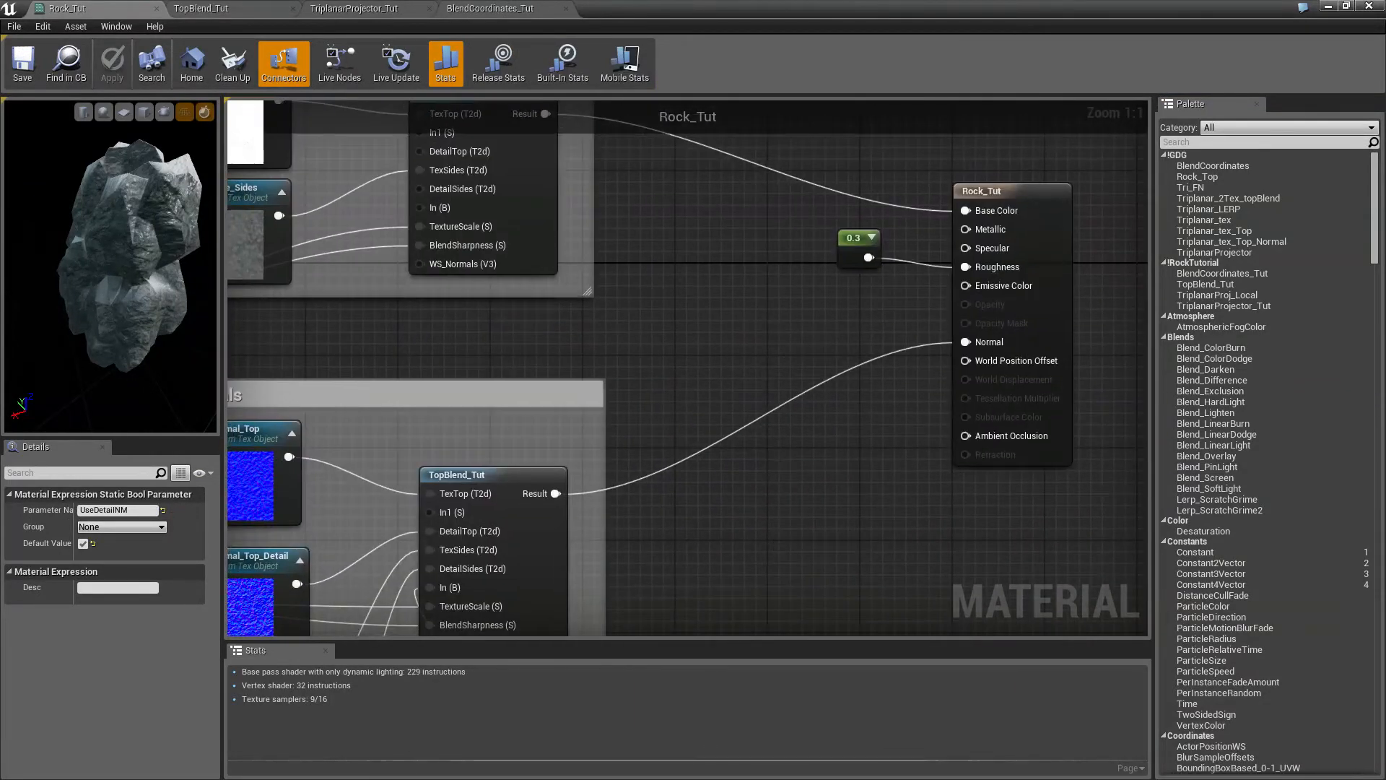
pyautogui.doubleClick(654, 7)
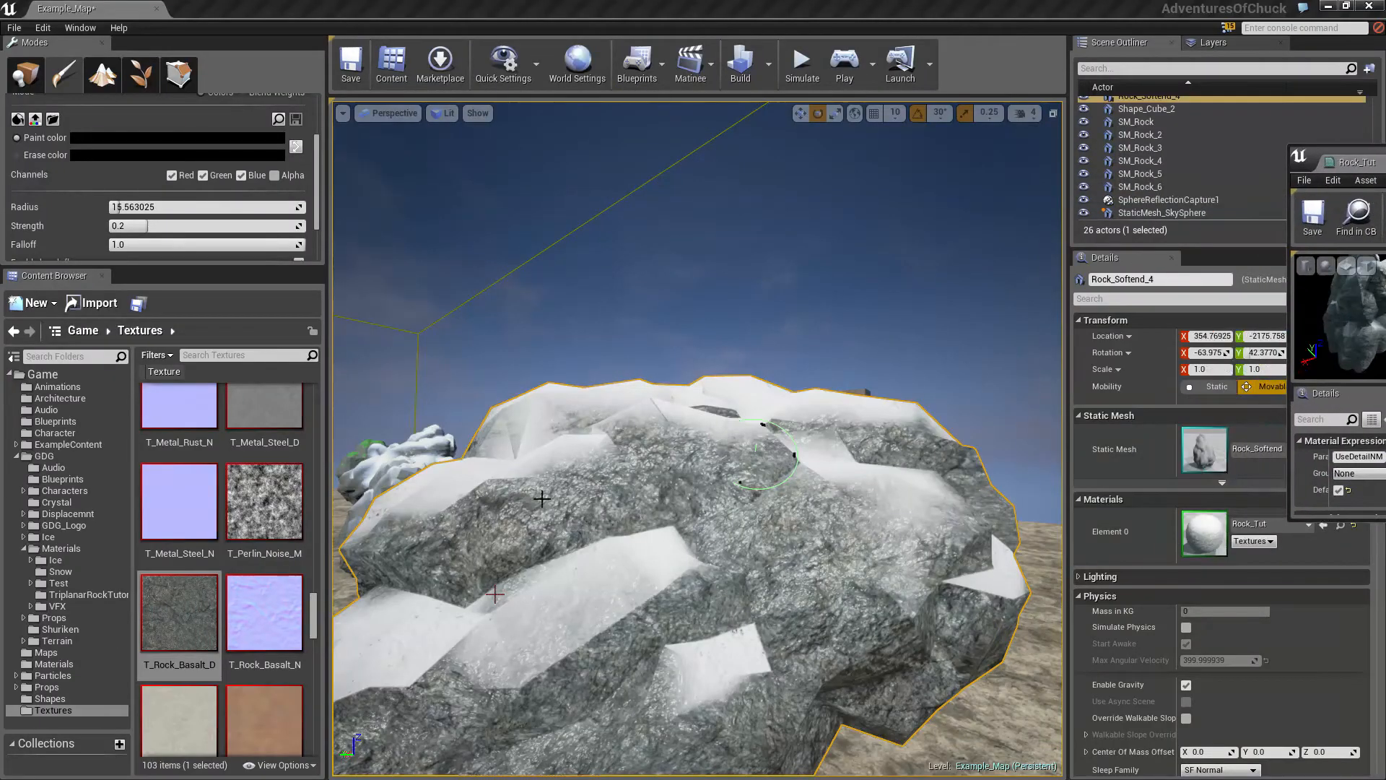
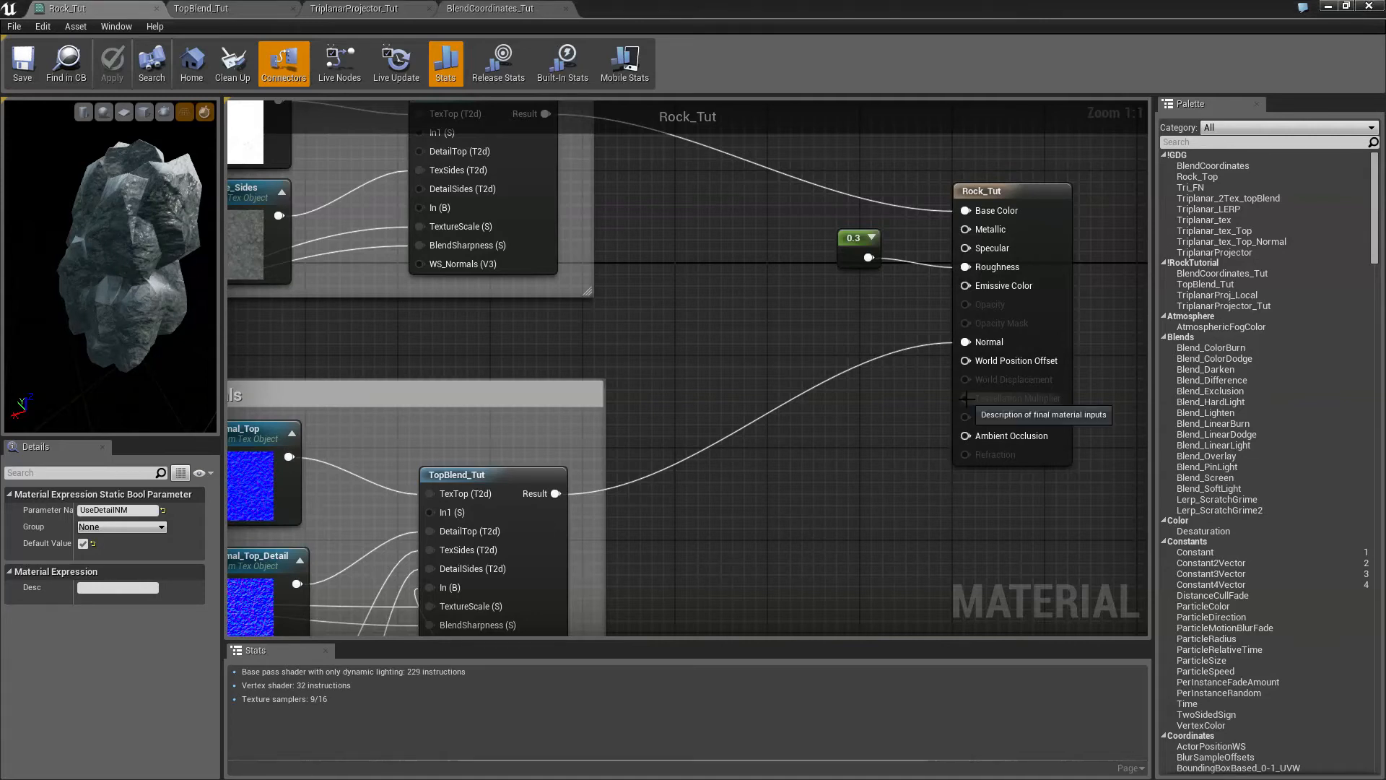
pyautogui.moveTo(966, 398); pyautogui.dragTo(899, 497)
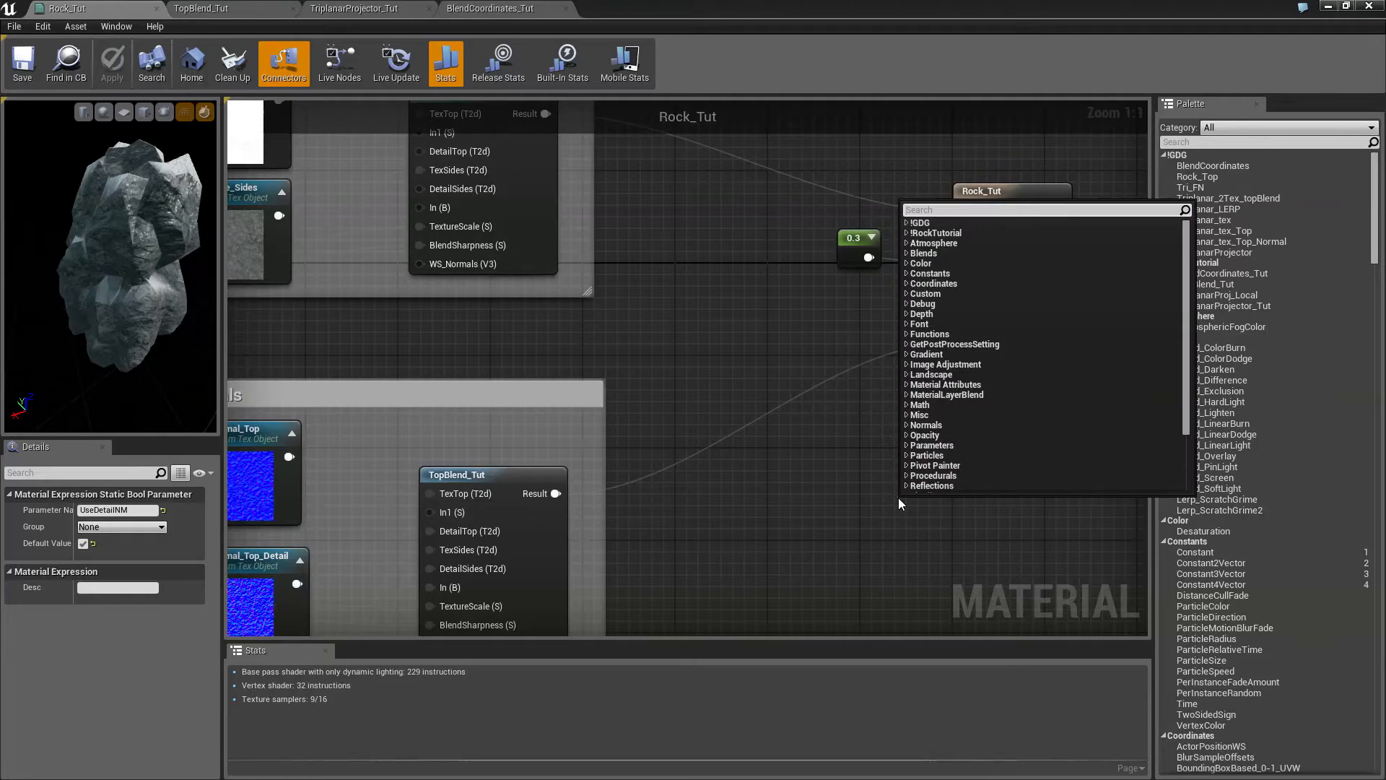
pyautogui.click(862, 530)
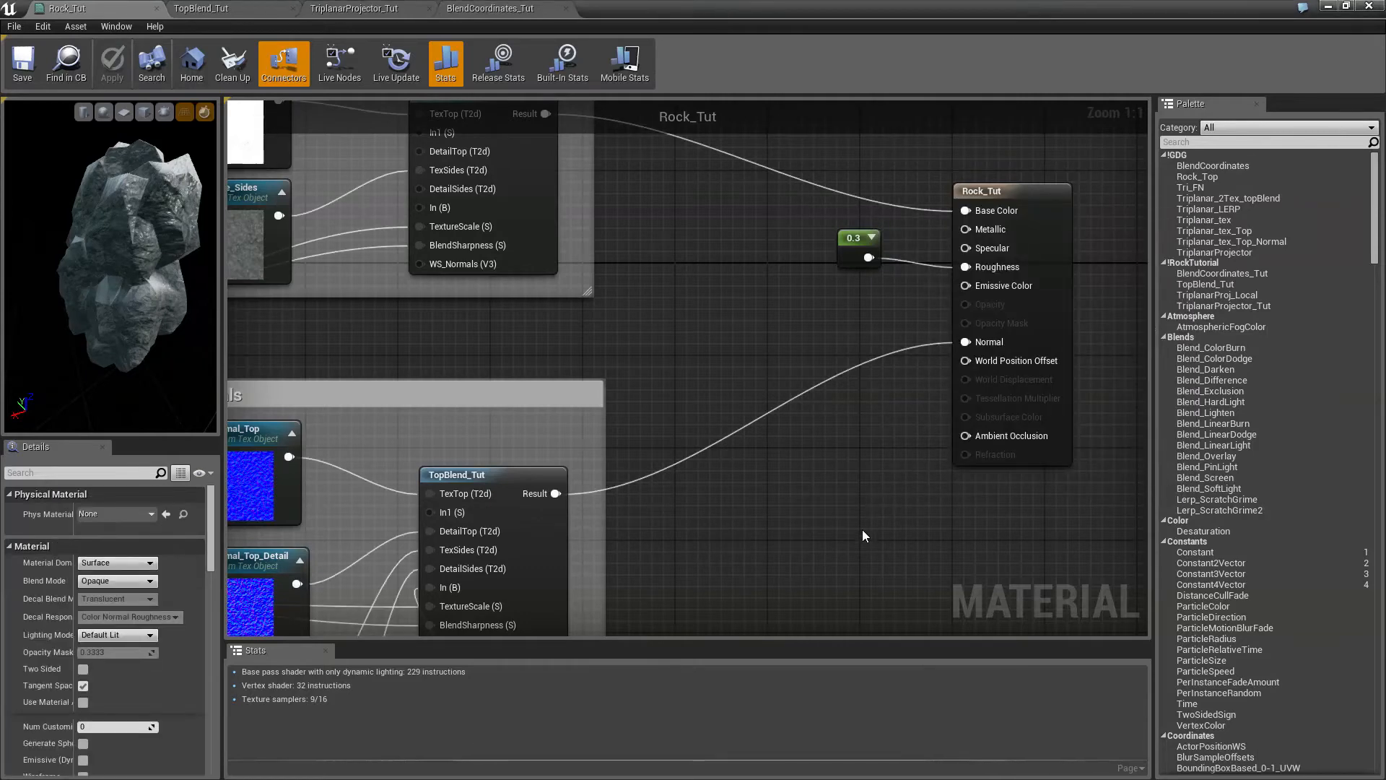
pyautogui.click(862, 530)
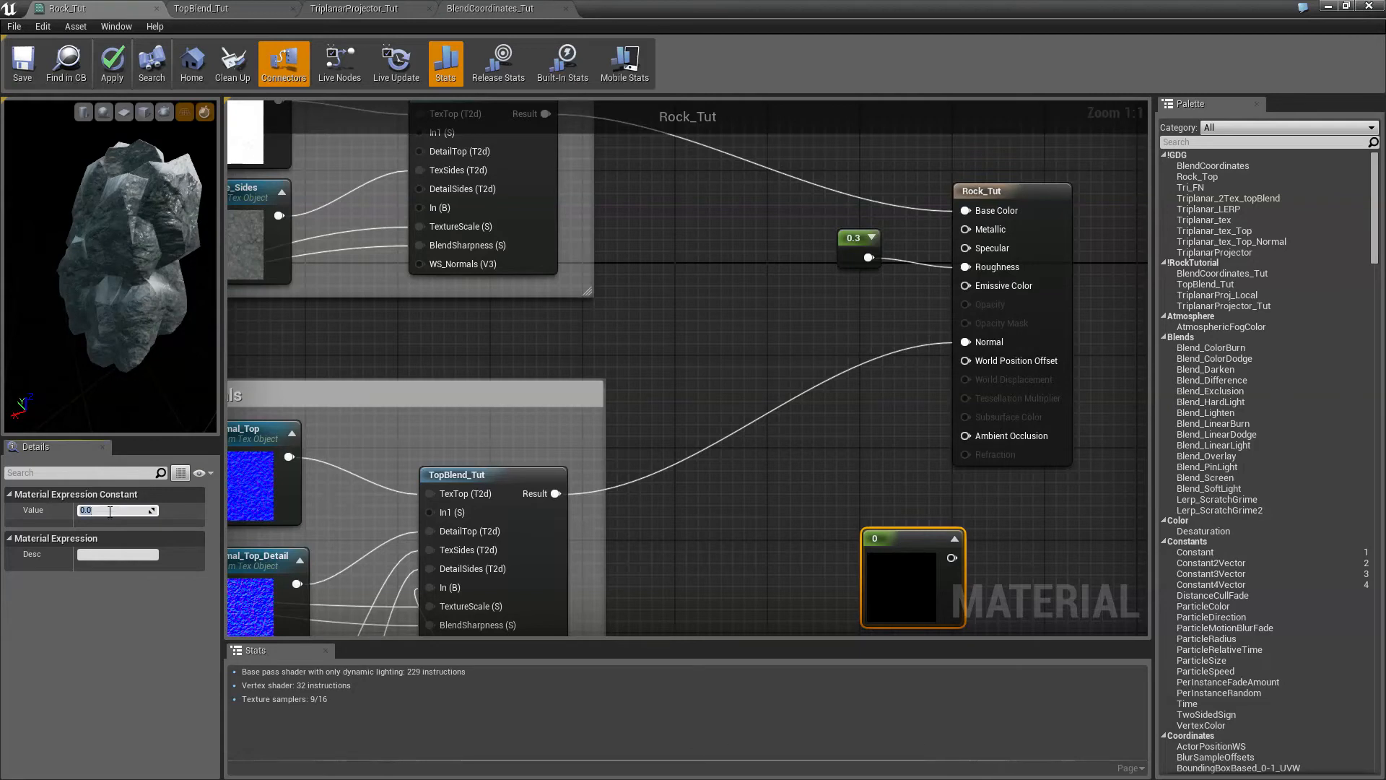
pyautogui.press('Return')
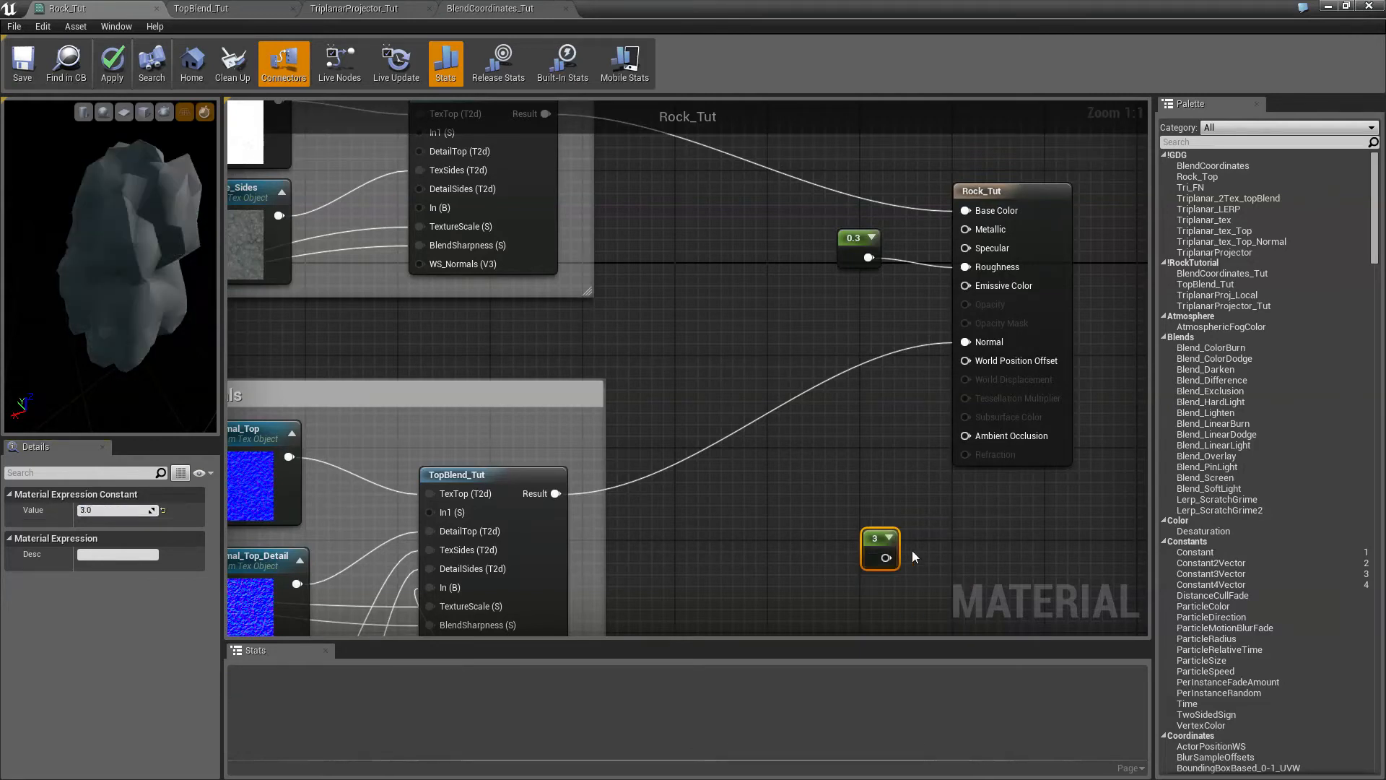
pyautogui.moveTo(886, 557); pyautogui.dragTo(965, 399)
# - Convert the constant 3 into a parameter named TessMult and place it just below the material's output node
pyautogui.rightClick(875, 536)
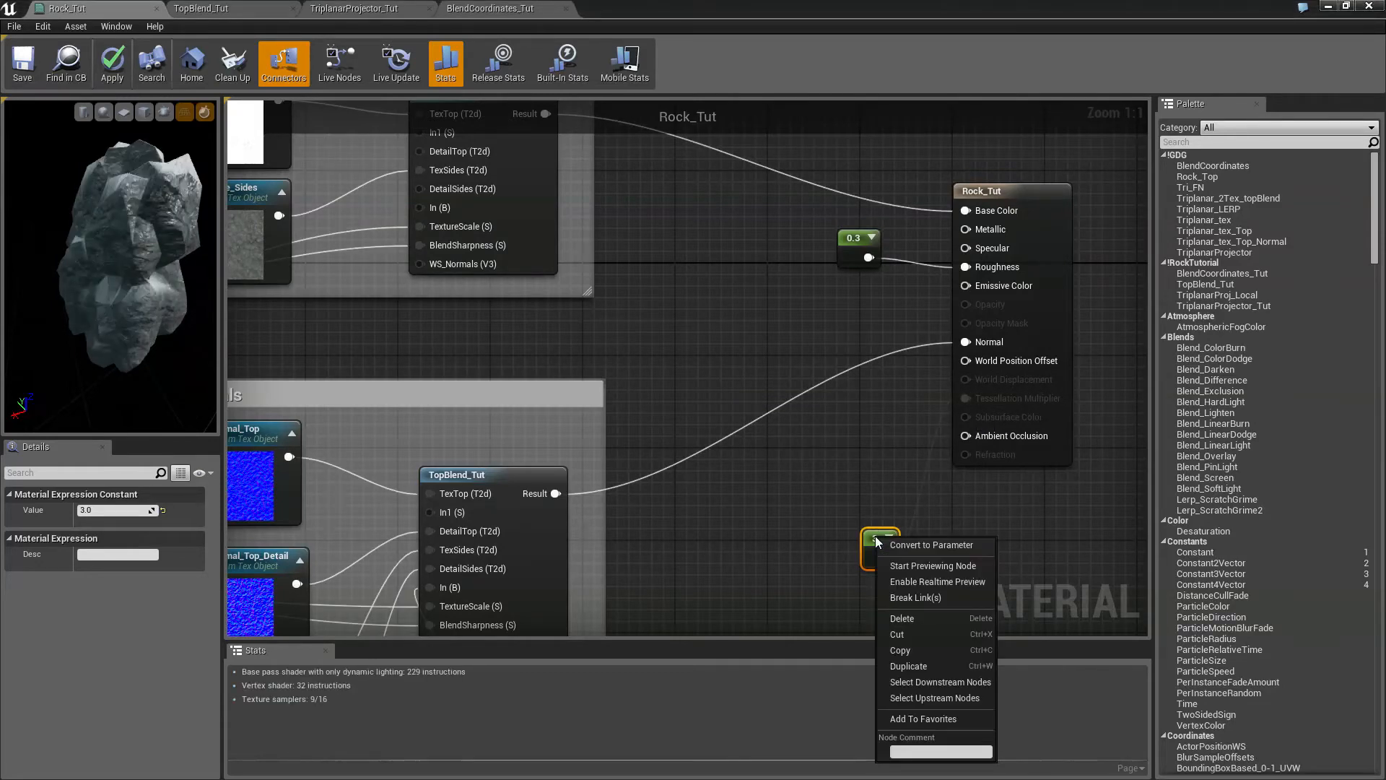
pyautogui.click(892, 552)
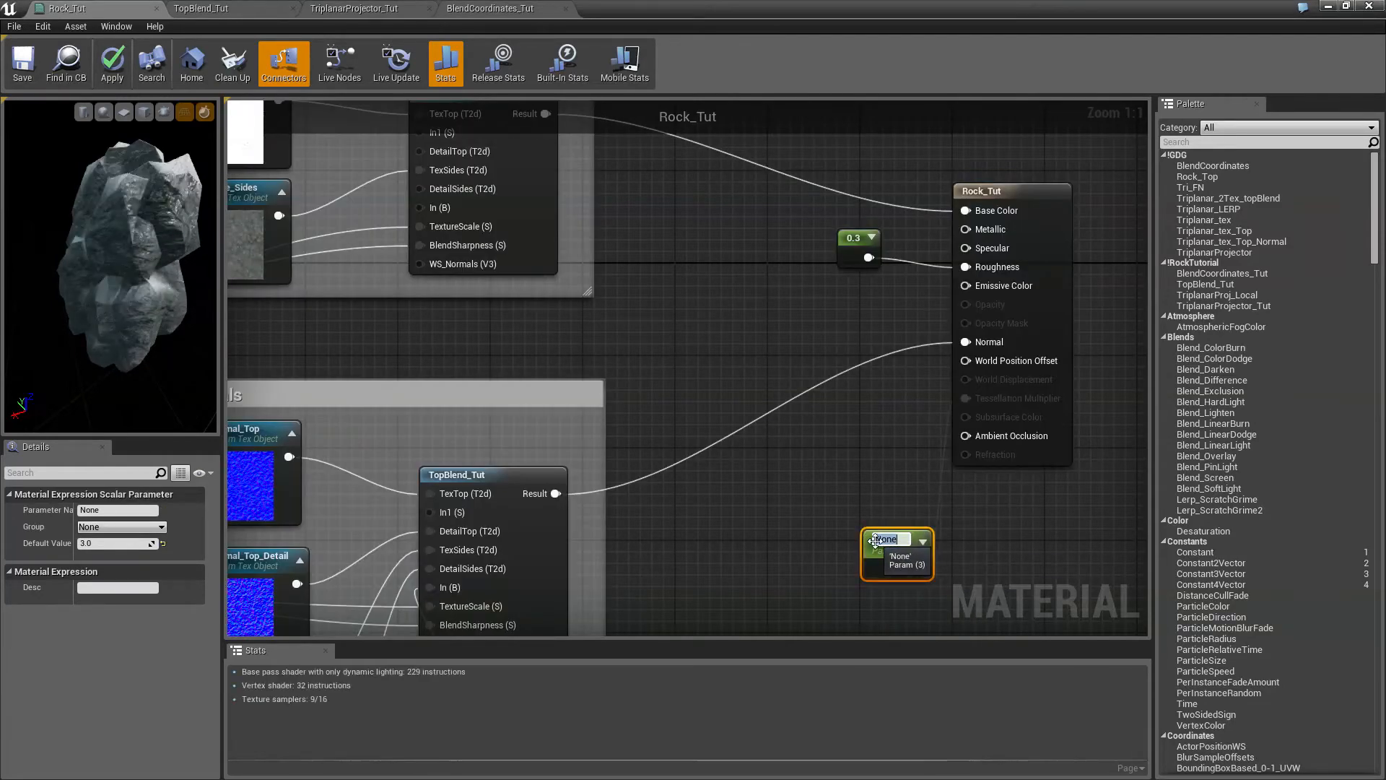
pyautogui.write('TessMult')
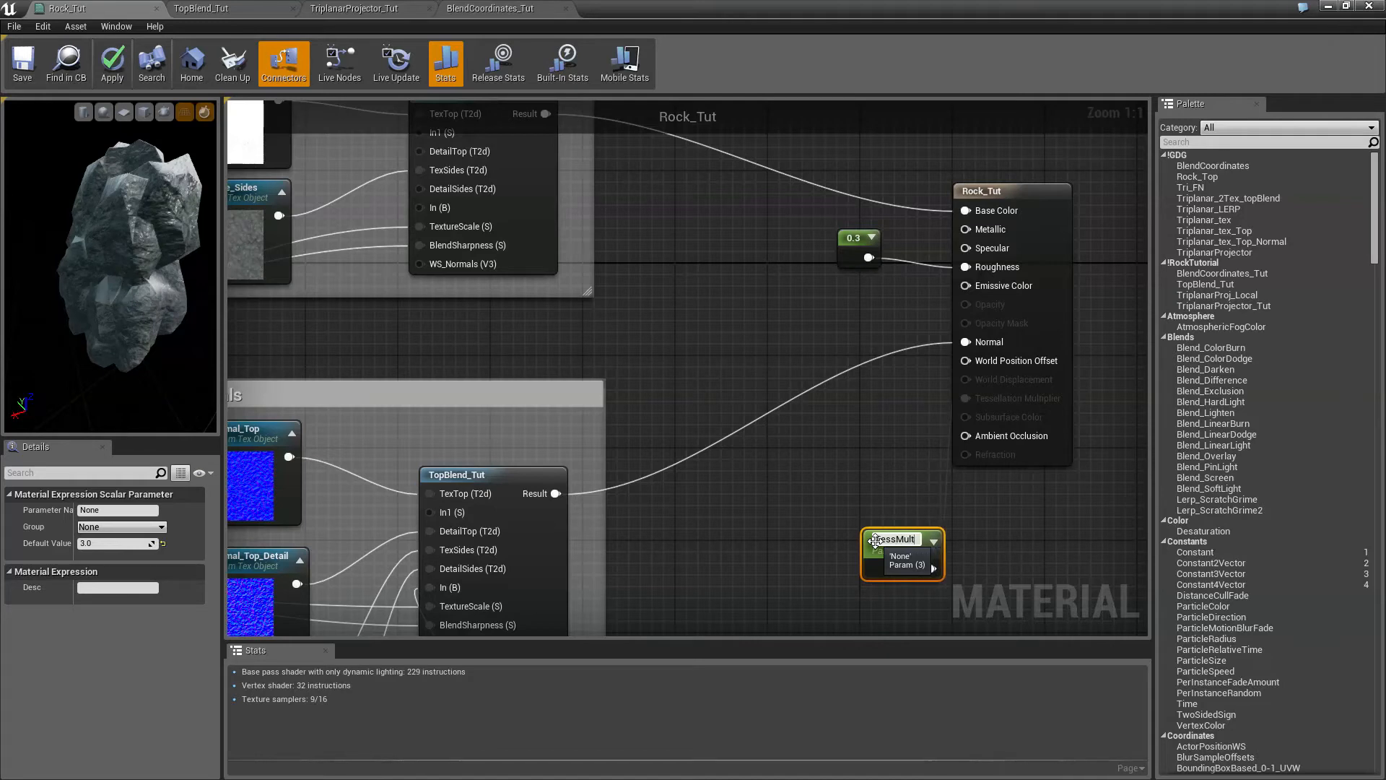
pyautogui.press('Return')
pyautogui.moveTo(875, 540); pyautogui.dragTo(862, 478)
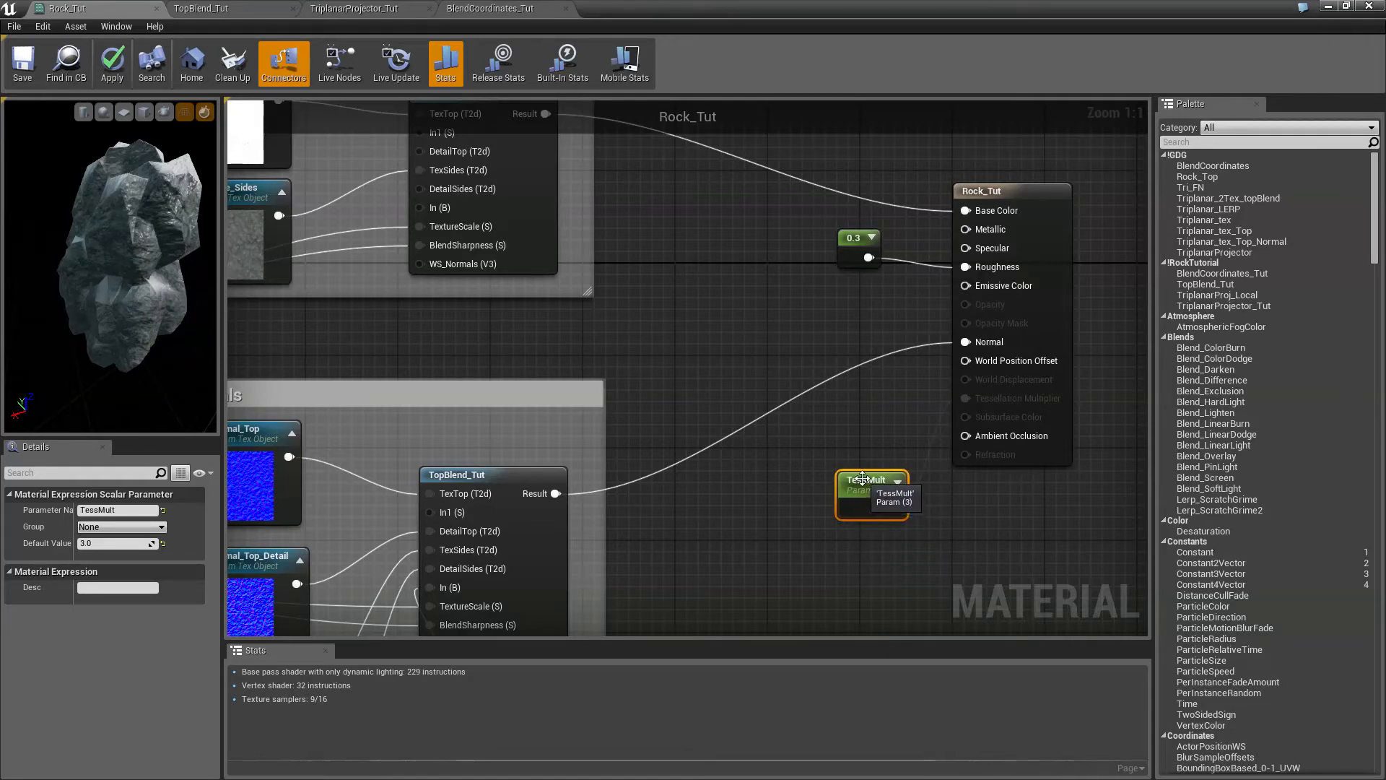
# - Set the material's D3D11 tessellation mode to Flat Tessellation and enable crack-free displacement
pyautogui.click(1032, 210)
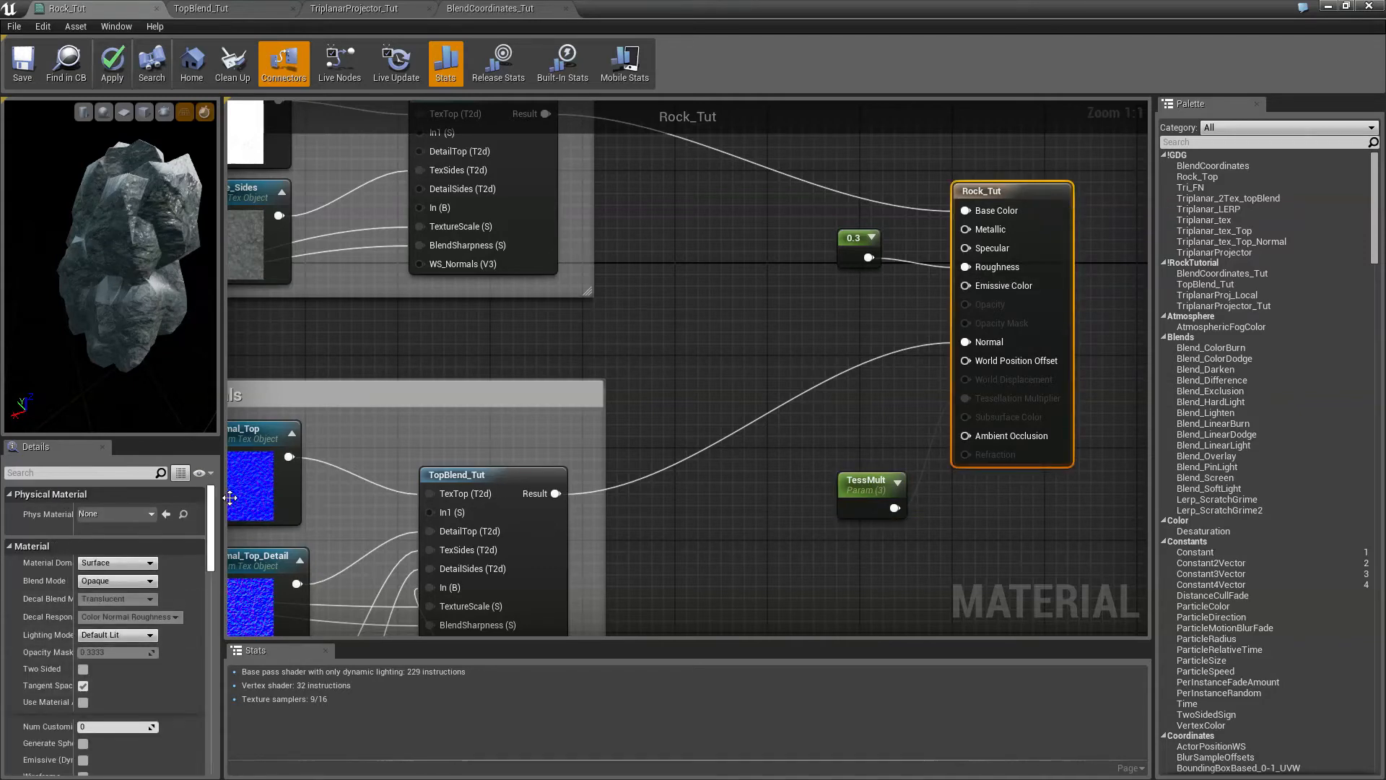
pyautogui.moveTo(224, 492); pyautogui.dragTo(284, 492)
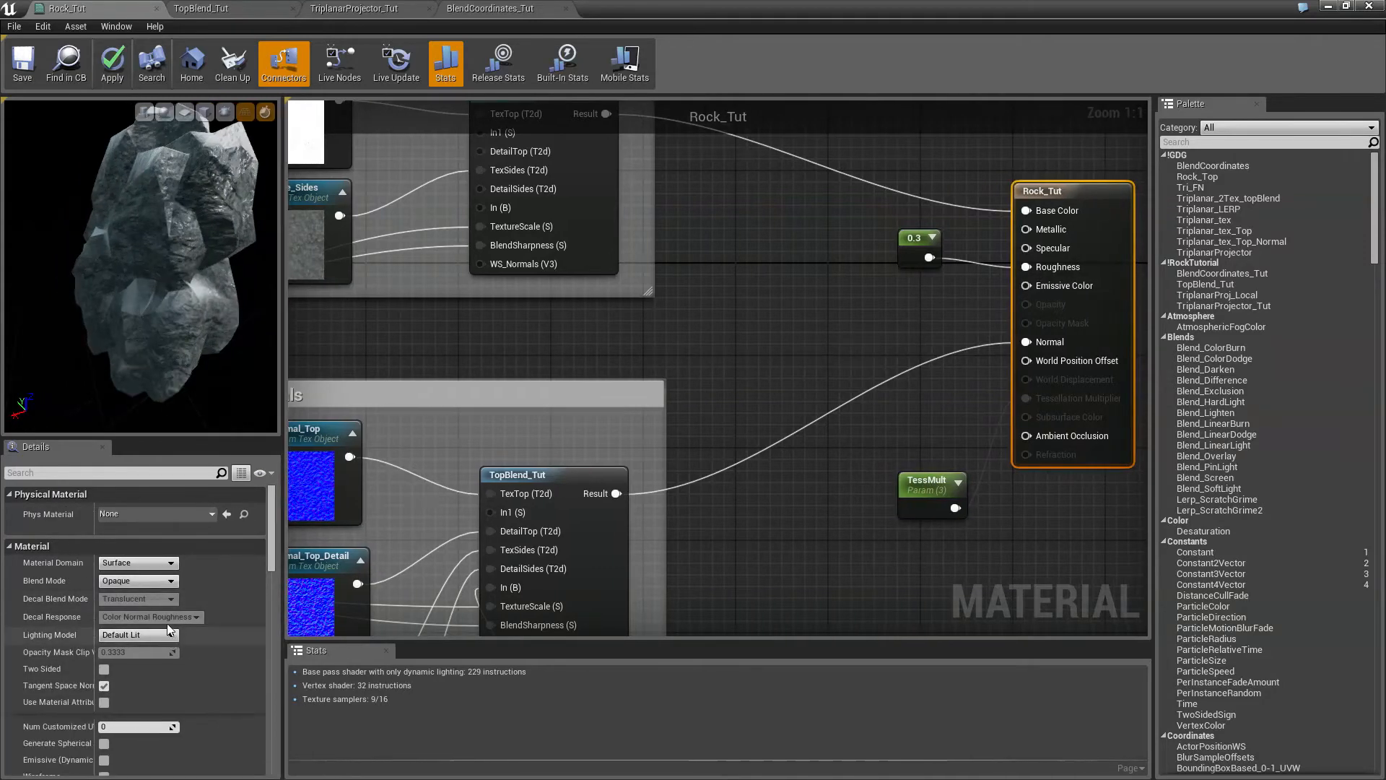
pyautogui.scroll(-5, 192, 600)
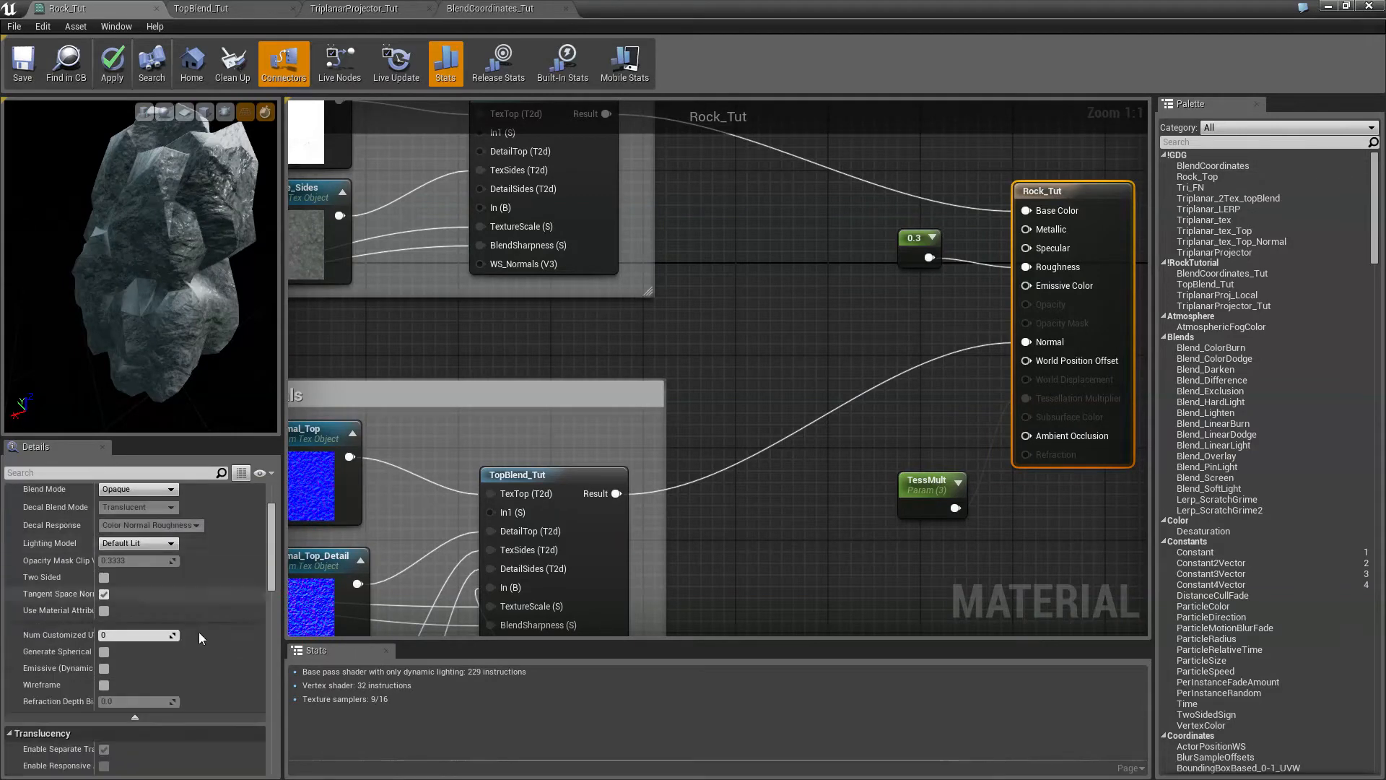
pyautogui.scroll(-5, 199, 635)
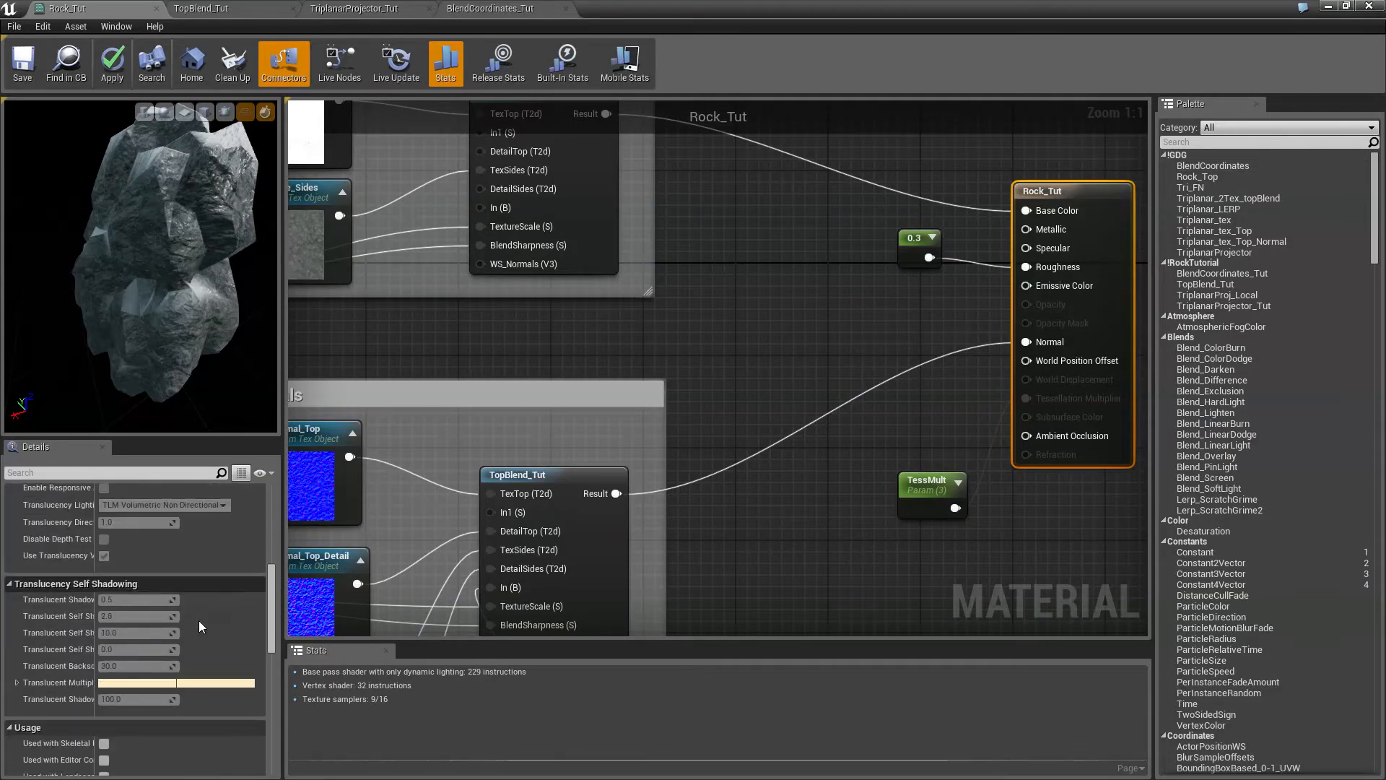
pyautogui.scroll(-9, 197, 623)
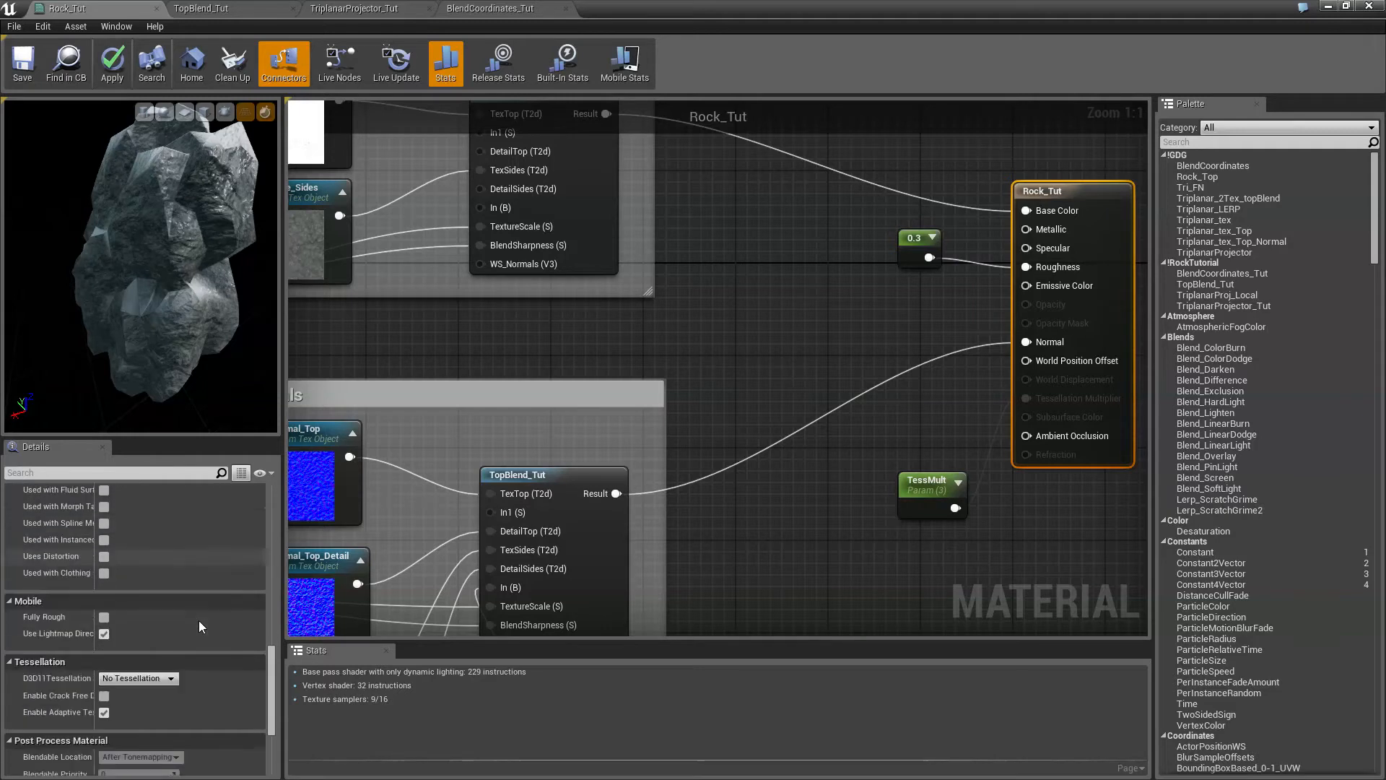
pyautogui.click(168, 632)
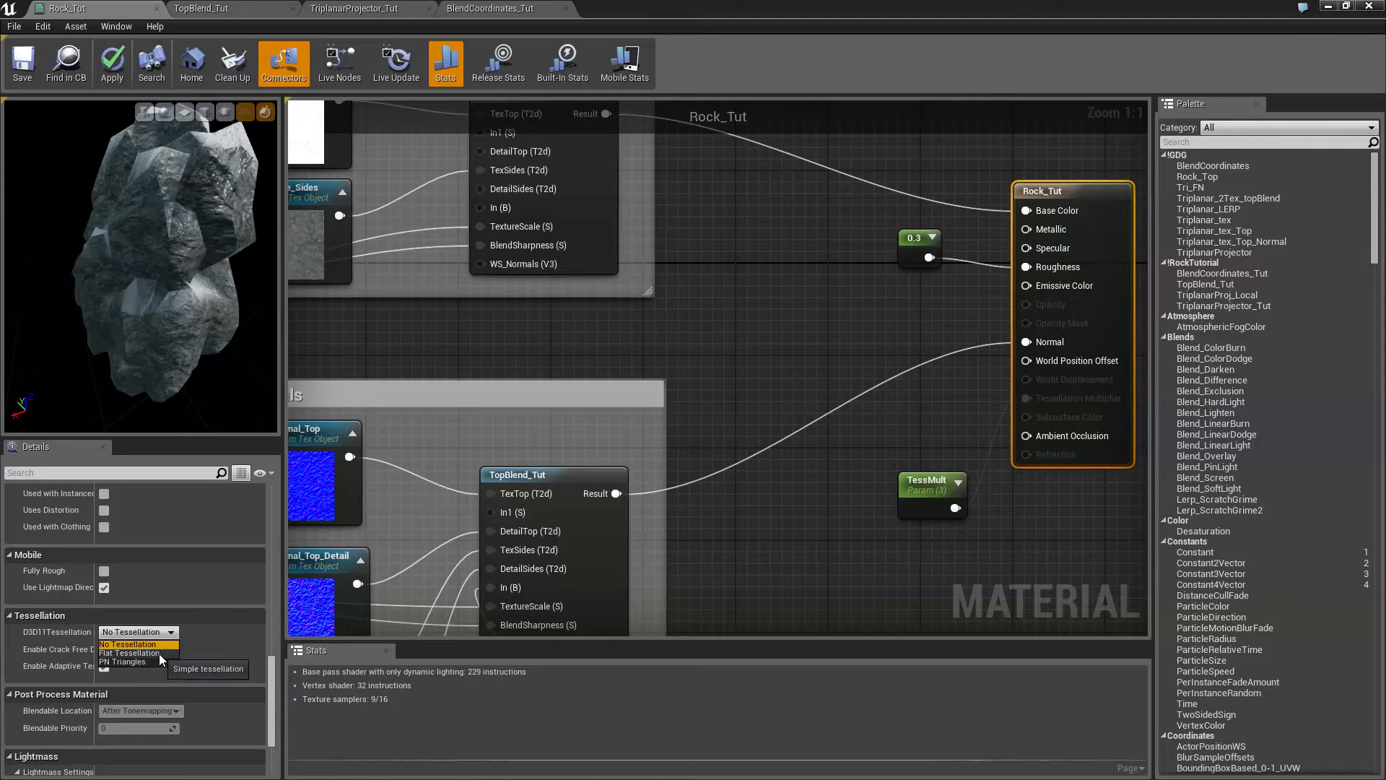
pyautogui.click(159, 654)
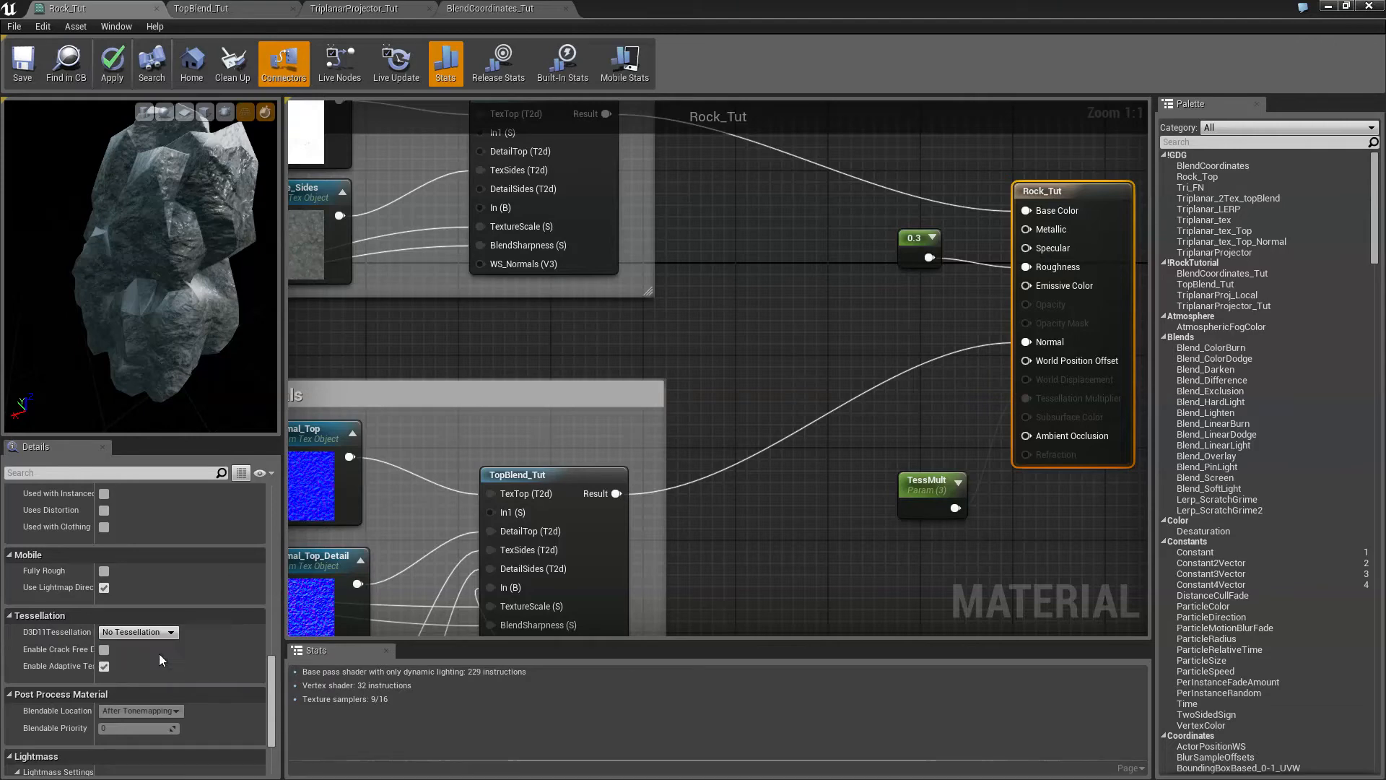
pyautogui.click(104, 649)
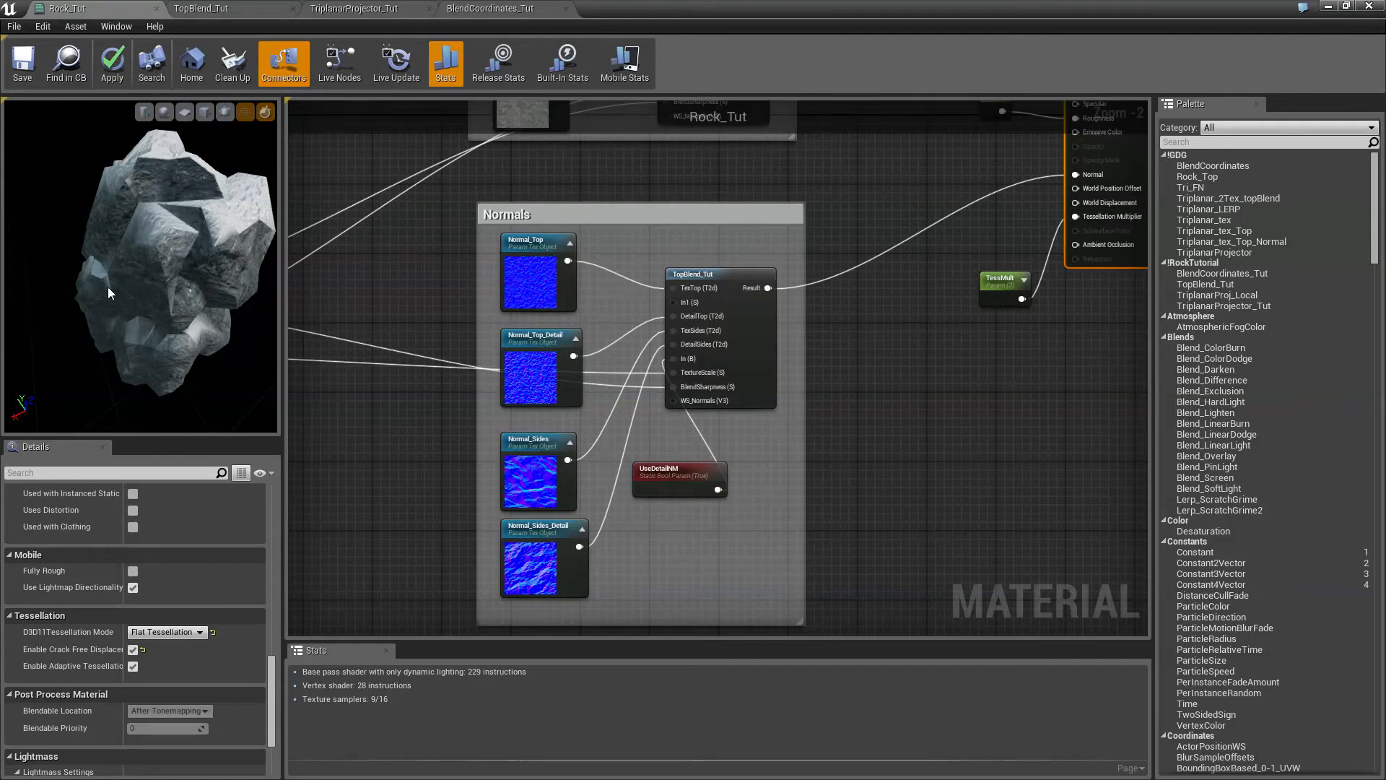
# - Duplicate the whole Diffuse comment group with its two texture parameters and TopBlend_Tut node
pyautogui.moveTo(94, 318); pyautogui.dragTo(224, 357)
pyautogui.moveTo(925, 417); pyautogui.dragTo(957, 636, button='right')
pyautogui.click(701, 168)
pyautogui.click(820, 385)
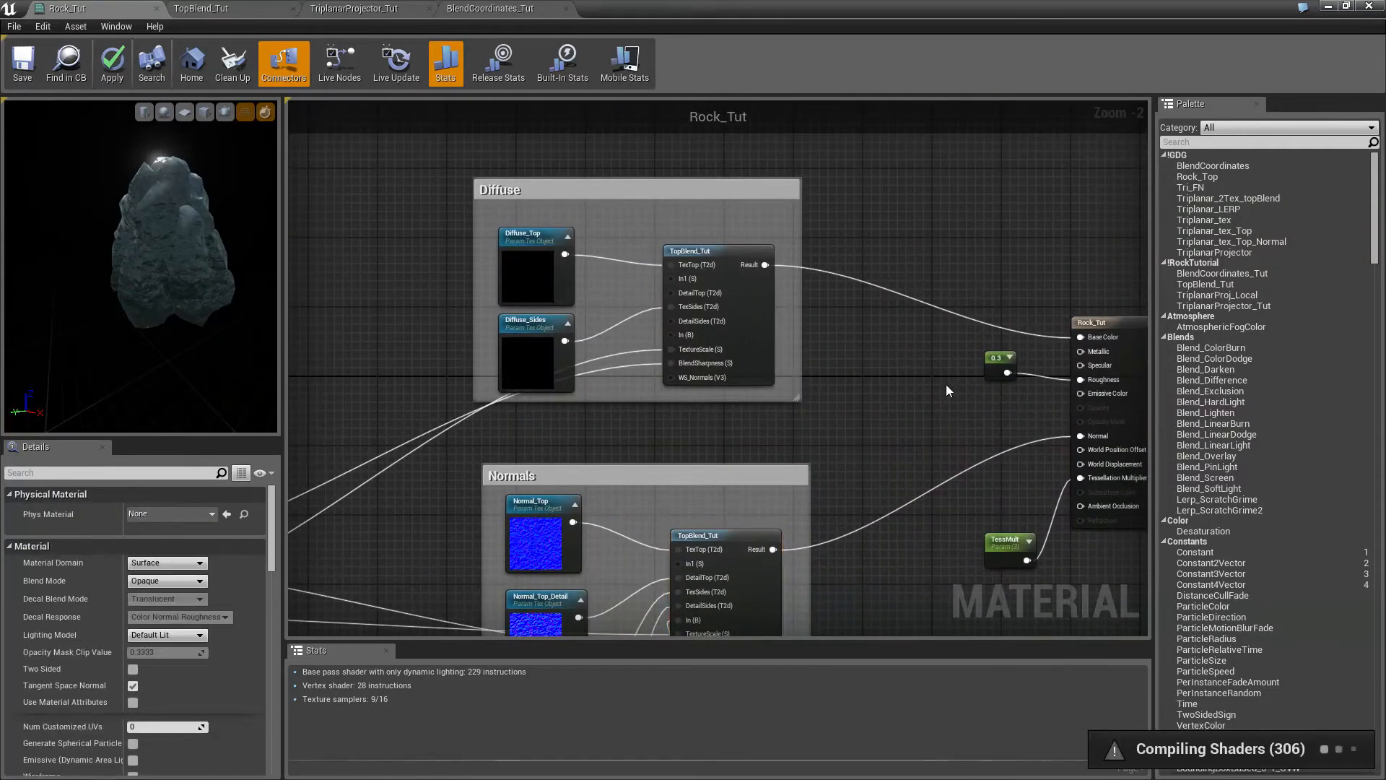
pyautogui.moveTo(396, 154); pyautogui.dragTo(830, 425)
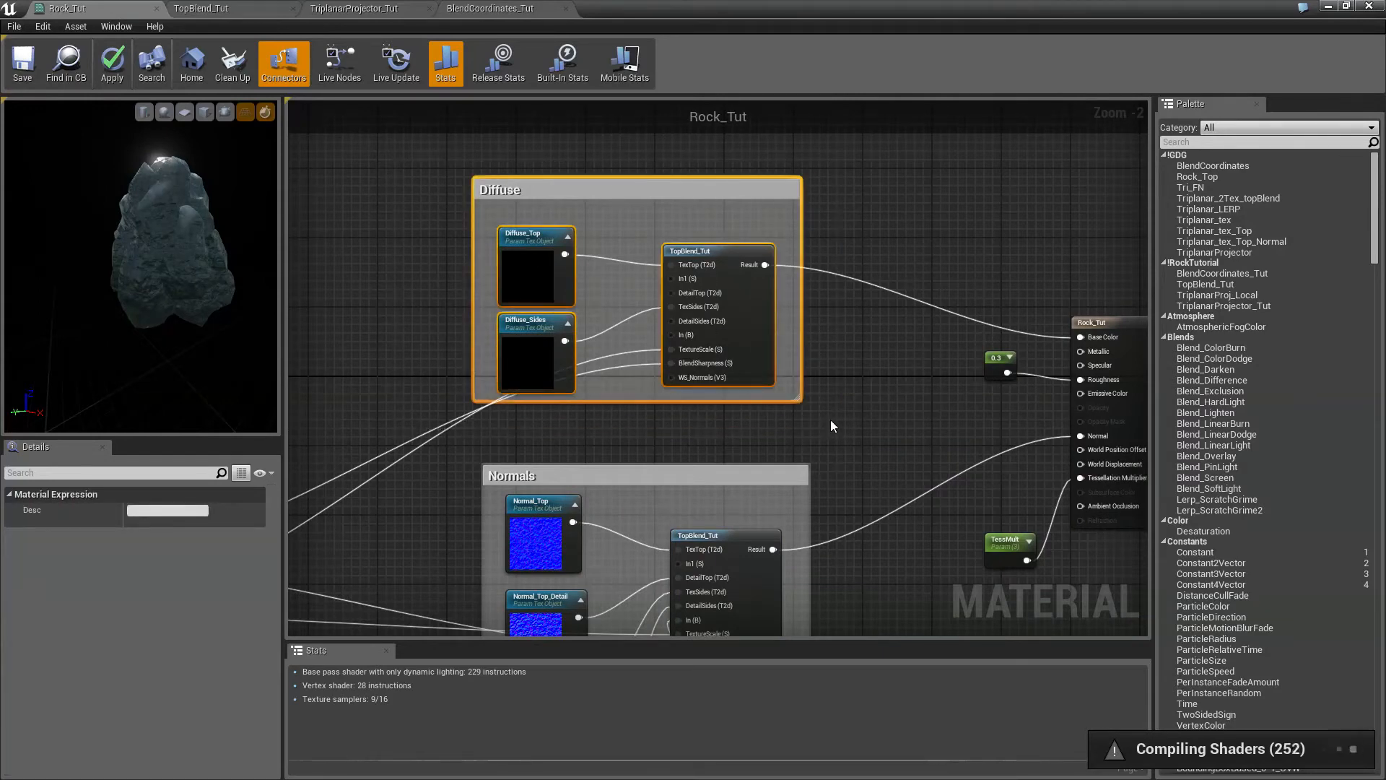
pyautogui.hotkey('ctrl', 'c')
pyautogui.hotkey('ctrl', 'v')
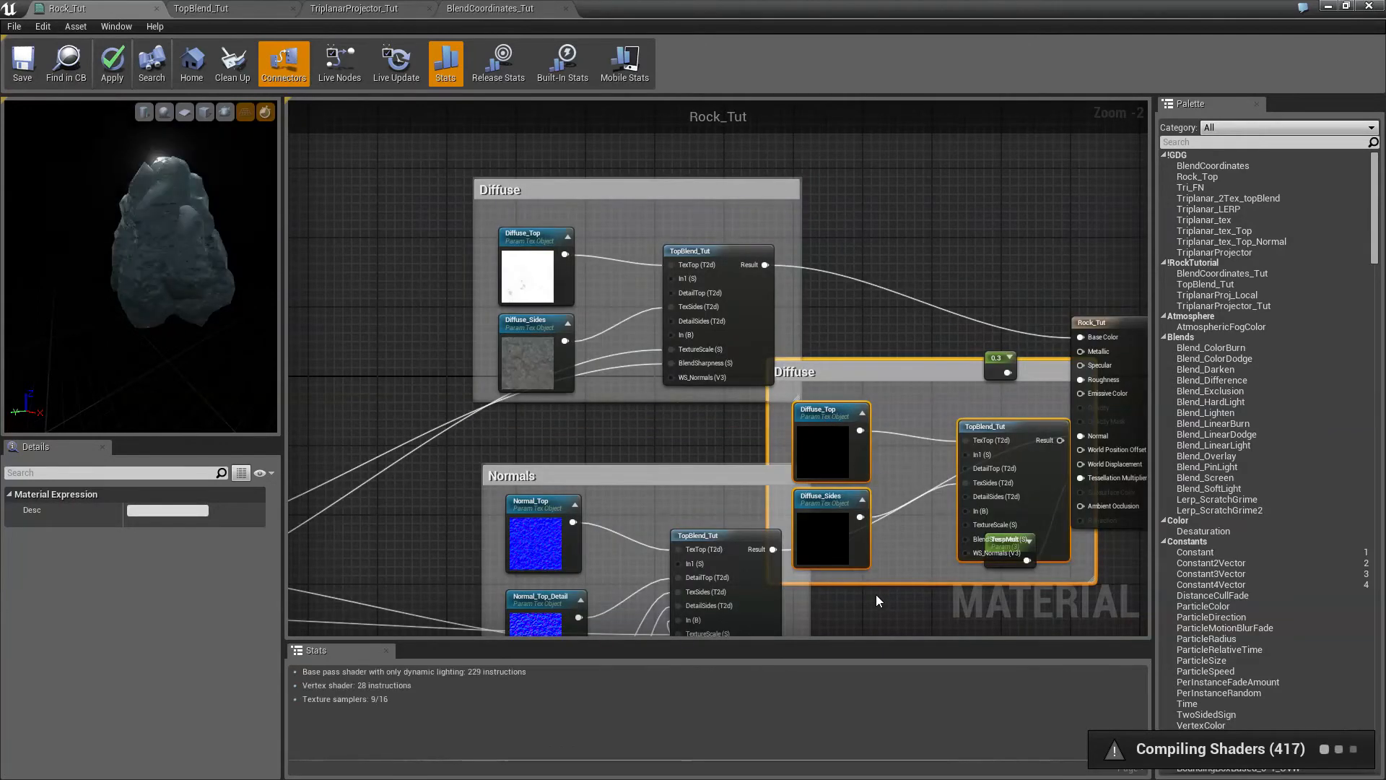
# - Move the copied Diffuse group into the empty graph area below the Normals group
pyautogui.moveTo(876, 595); pyautogui.dragTo(824, 362, button='right')
pyautogui.moveTo(871, 145); pyautogui.dragTo(830, 389)
pyautogui.moveTo(902, 408); pyautogui.dragTo(942, 525, button='right')
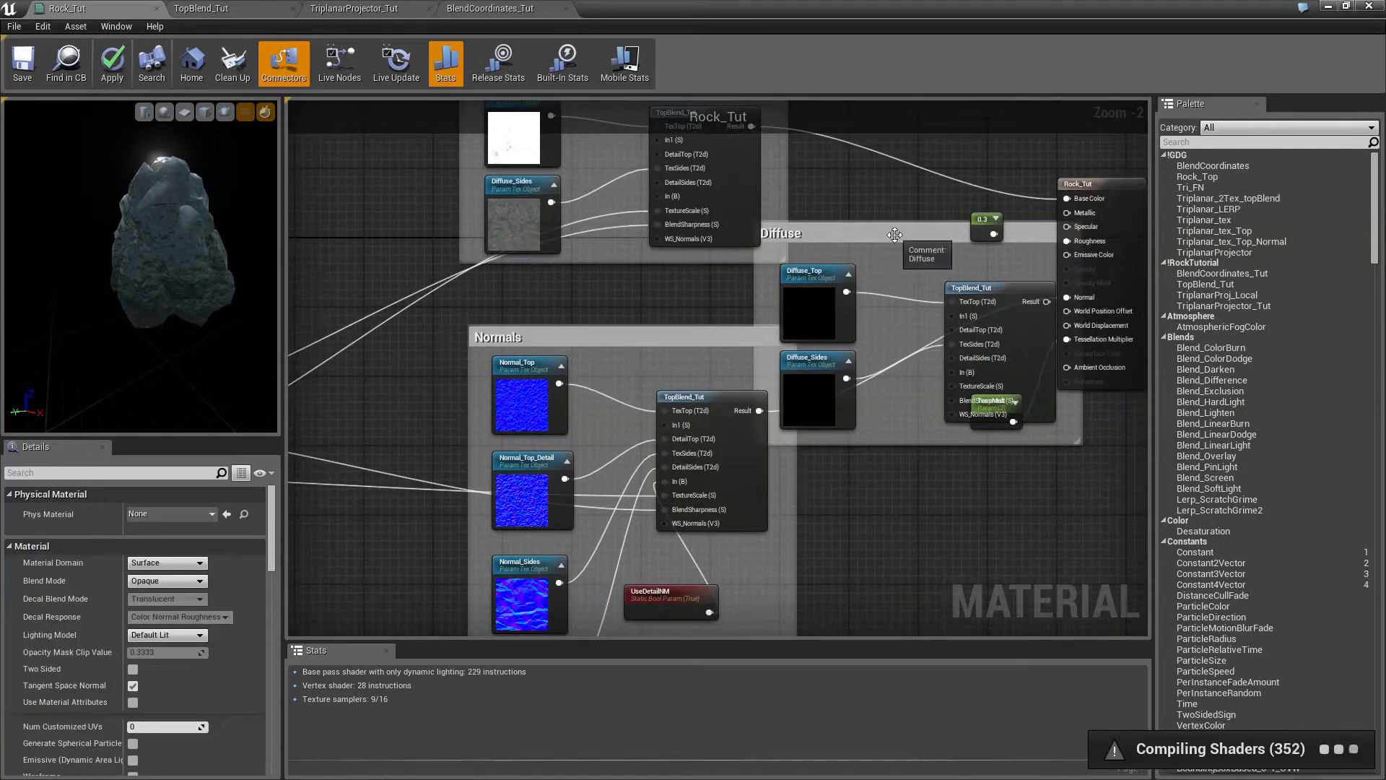
pyautogui.moveTo(891, 230); pyautogui.dragTo(839, 496)
pyautogui.moveTo(871, 393); pyautogui.dragTo(863, 180, button='right')
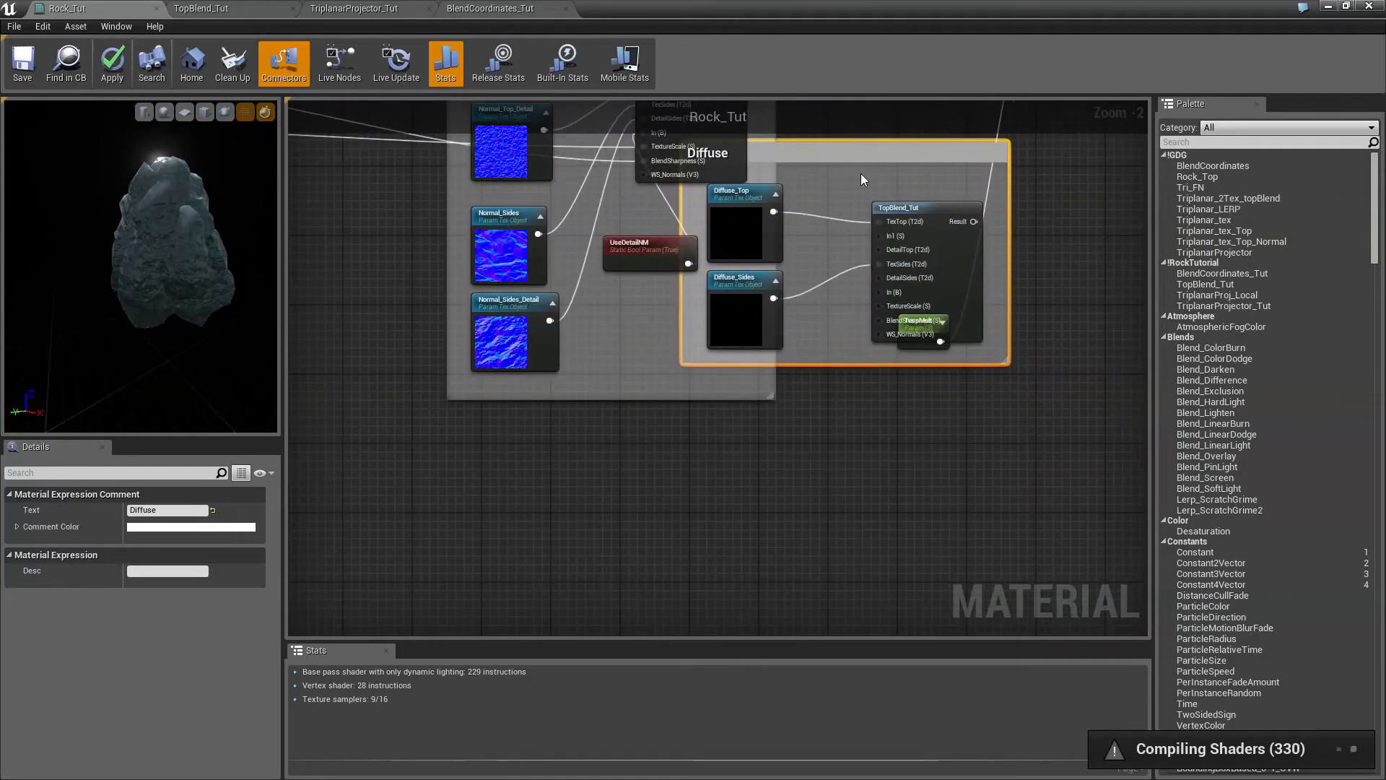
pyautogui.moveTo(840, 202); pyautogui.dragTo(647, 526)
pyautogui.moveTo(715, 621); pyautogui.dragTo(743, 470, button='right')
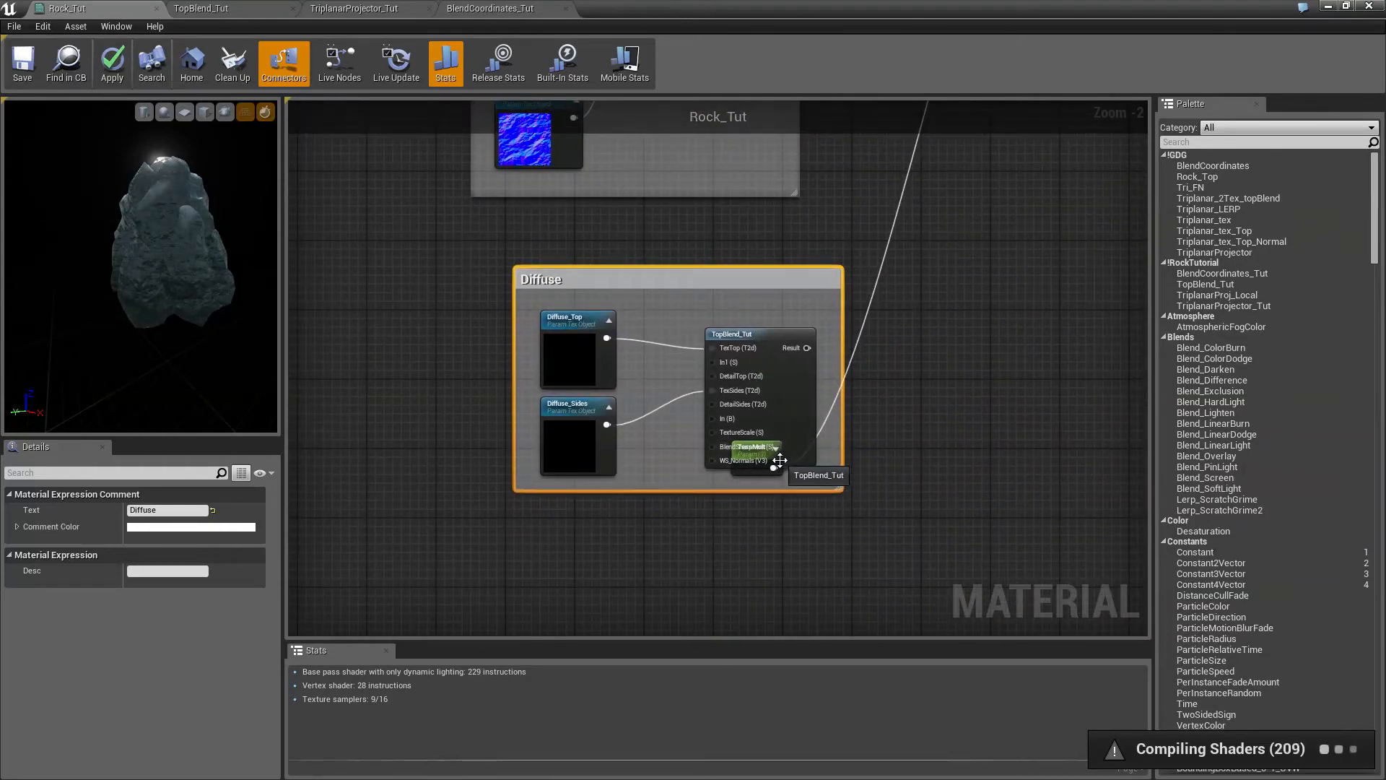
# - Straighten the TopBlend_Tut node in the copied group and move the overlapping TessMult parameter beside the material's output node
pyautogui.click(786, 306)
pyautogui.click(769, 340)
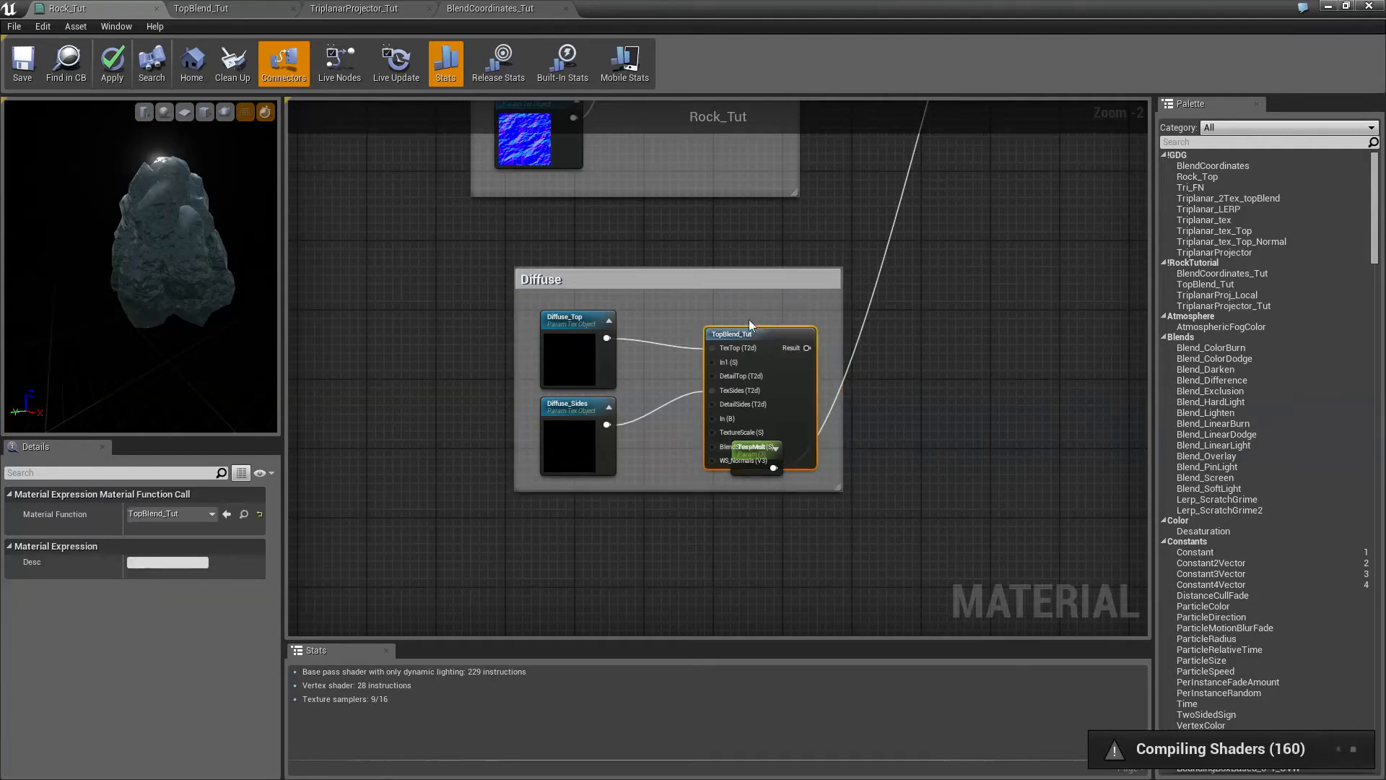
pyautogui.click(748, 326)
pyautogui.moveTo(762, 334); pyautogui.dragTo(718, 319)
pyautogui.moveTo(753, 453); pyautogui.dragTo(1052, 319)
pyautogui.moveTo(969, 293); pyautogui.dragTo(926, 694, button='right')
pyautogui.moveTo(998, 547); pyautogui.dragTo(631, 353, button='right')
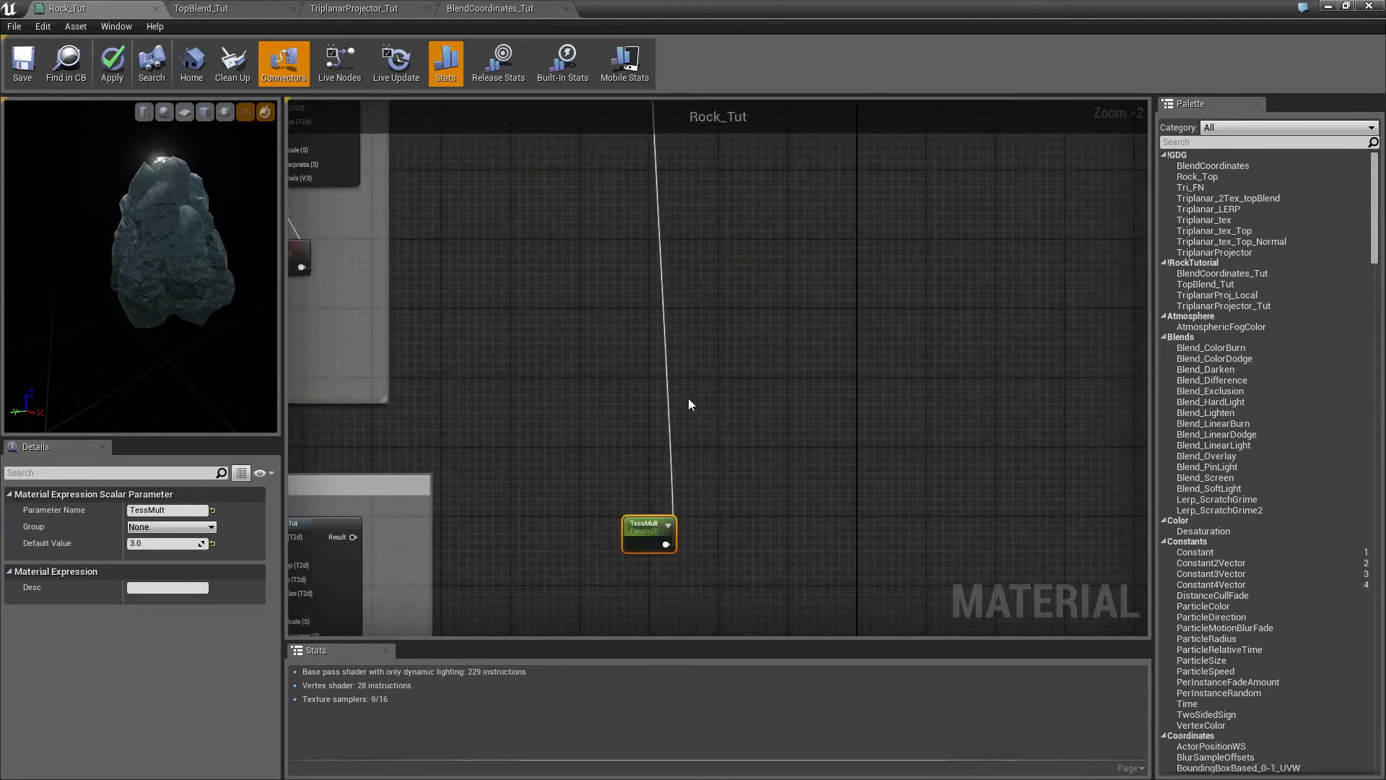
pyautogui.scroll(-4, 686, 393)
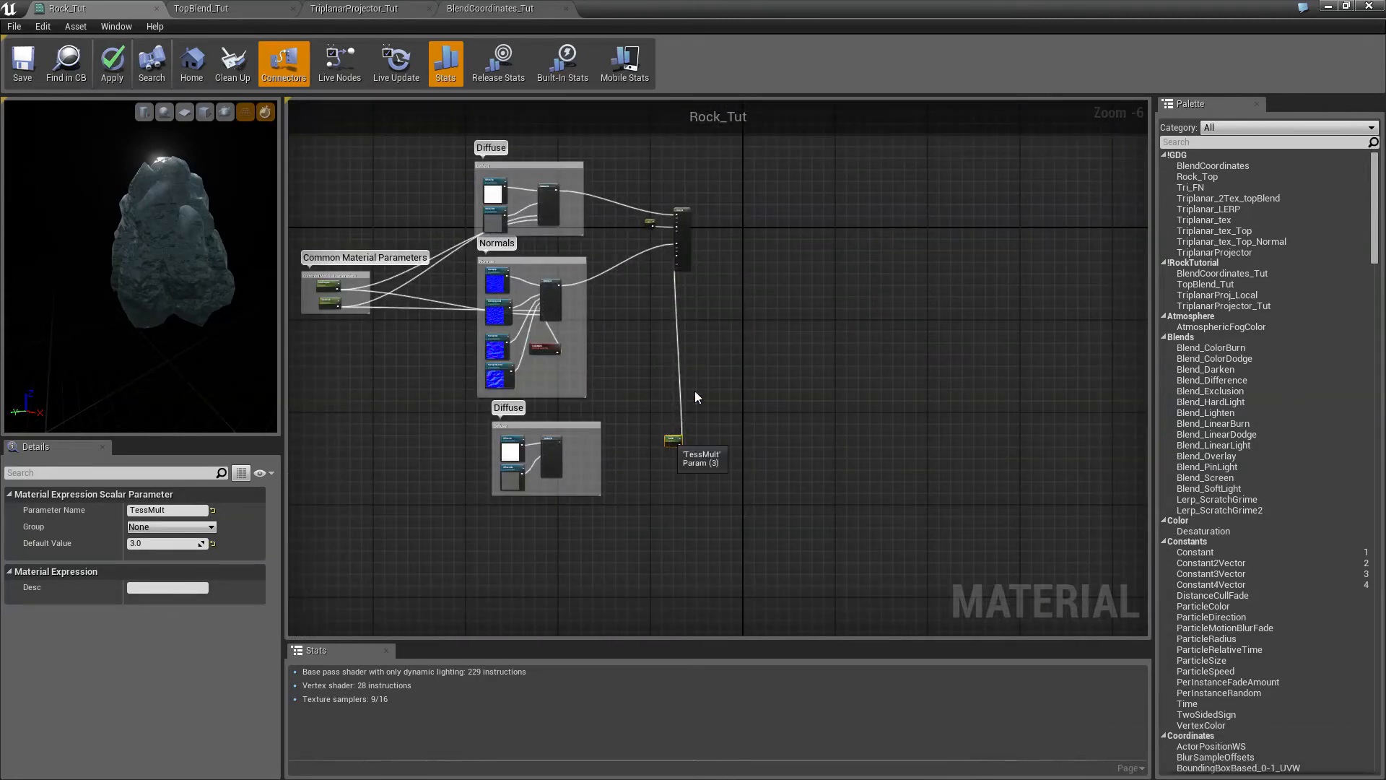
pyautogui.moveTo(673, 440); pyautogui.dragTo(751, 262)
# - Switch to the level editor and select the Black texture in the content folder GDG > Materials > Test
pyautogui.moveTo(661, 376); pyautogui.dragTo(921, 439, button='right')
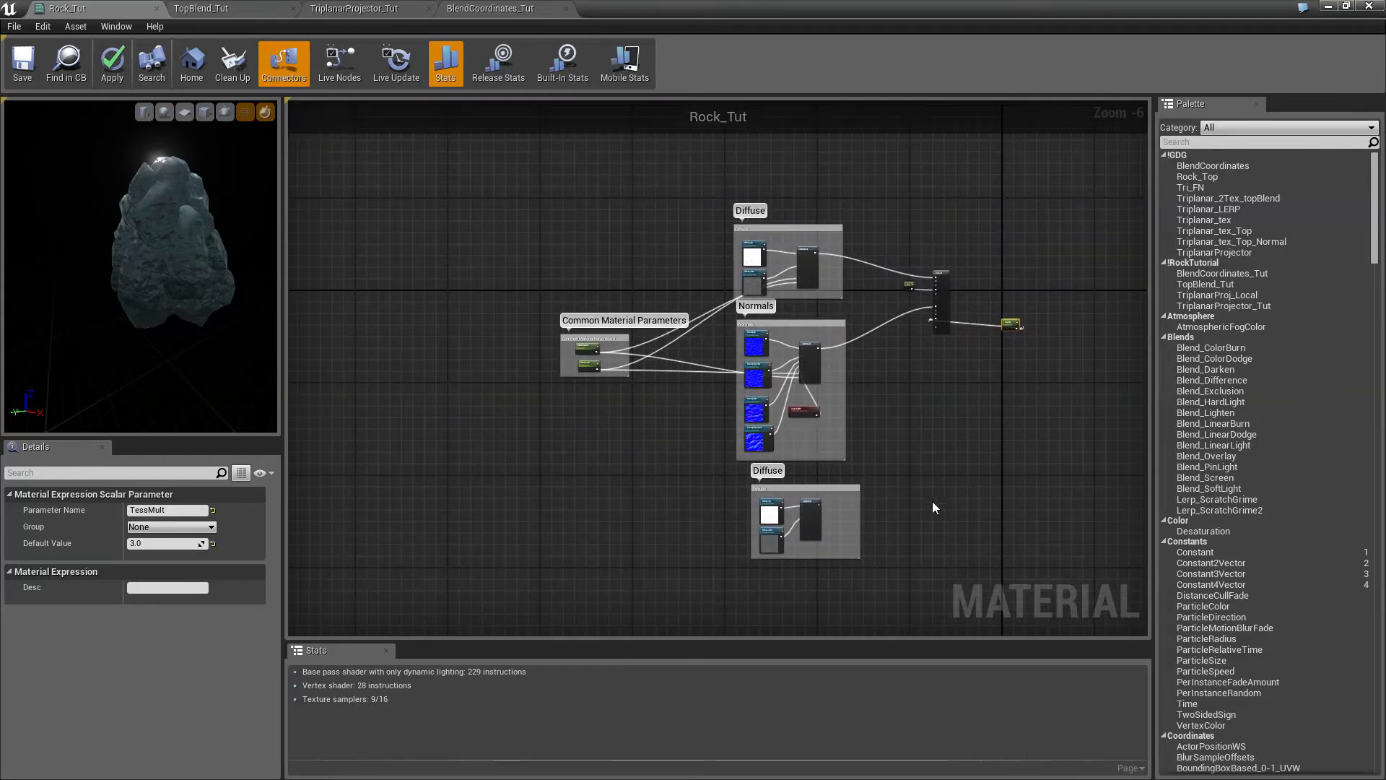
pyautogui.moveTo(932, 502); pyautogui.dragTo(960, 377, button='right')
pyautogui.scroll(5, 960, 378)
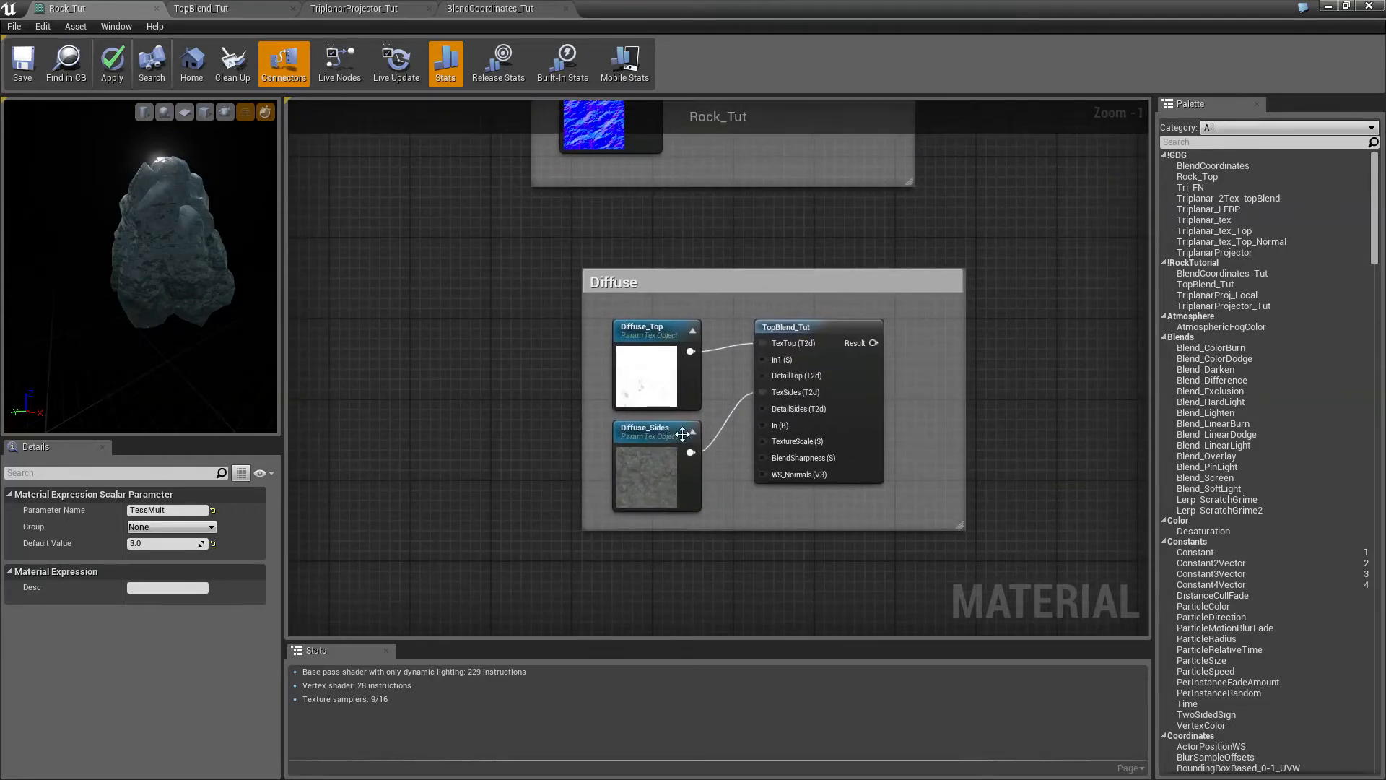
pyautogui.moveTo(612, 2); pyautogui.dragTo(1350, 126)
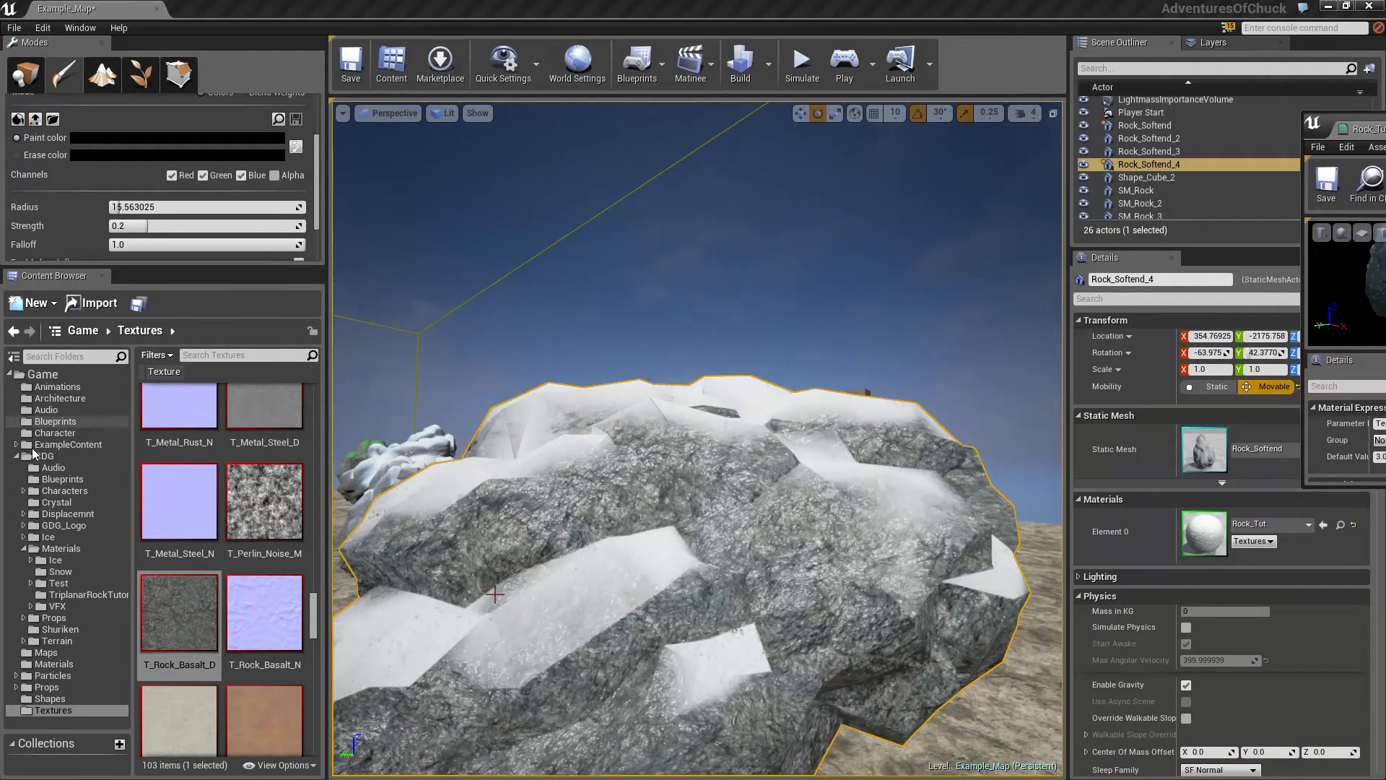
pyautogui.click(44, 467)
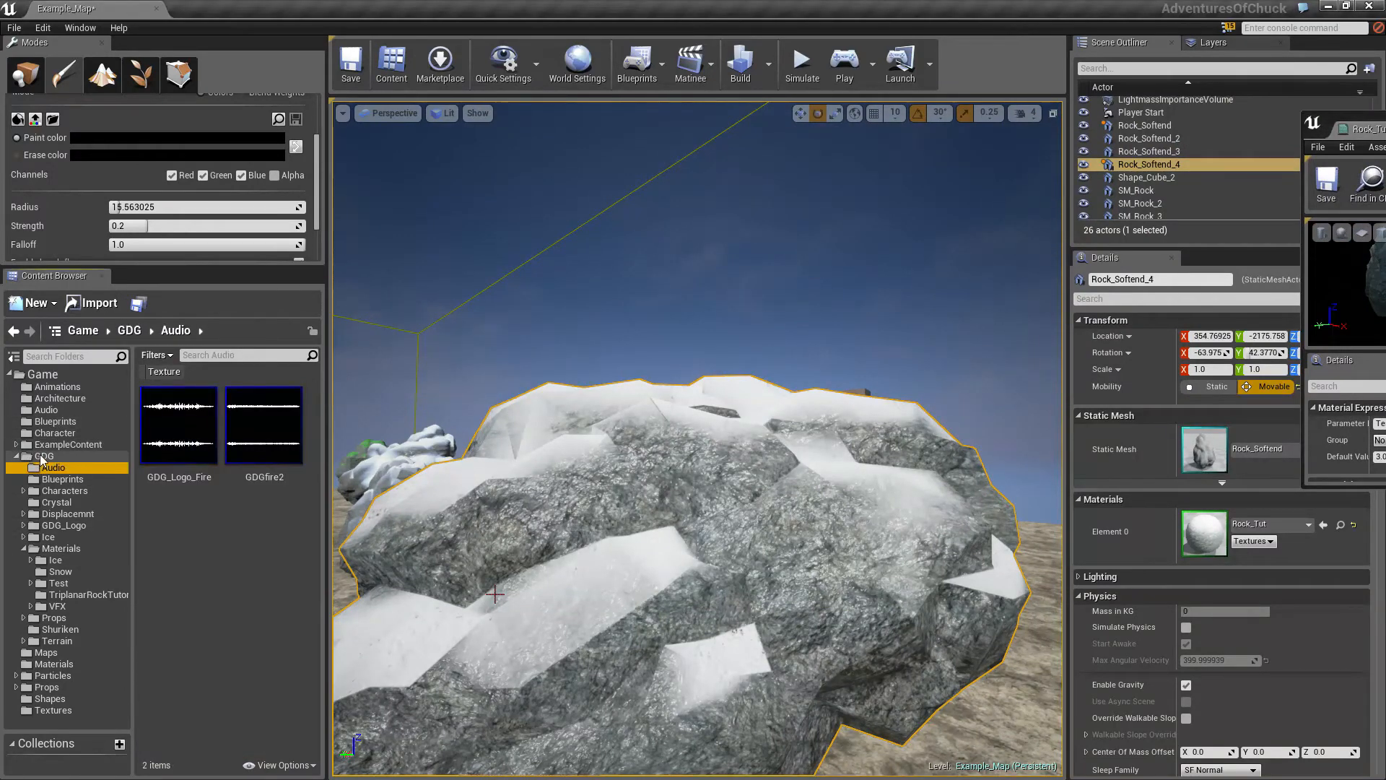
pyautogui.click(44, 456)
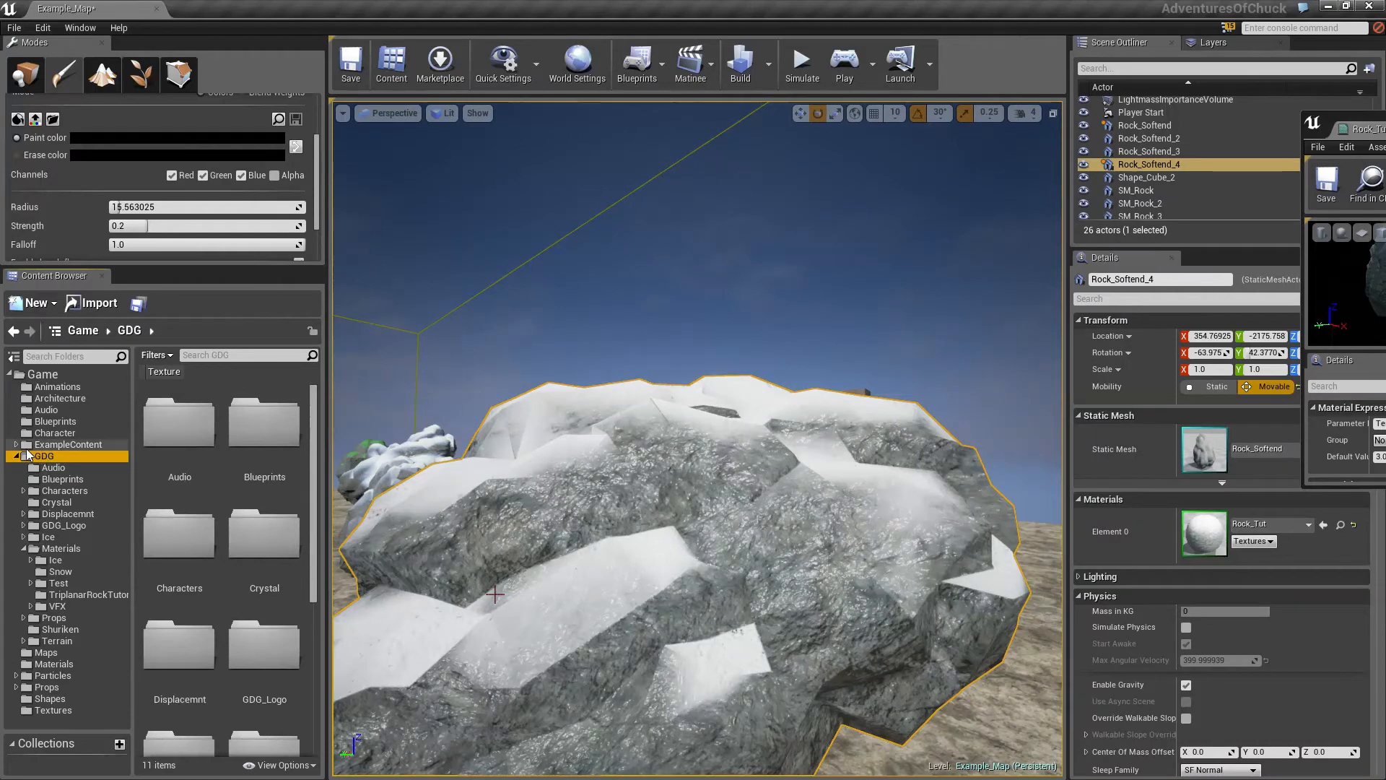
pyautogui.click(68, 537)
pyautogui.click(61, 550)
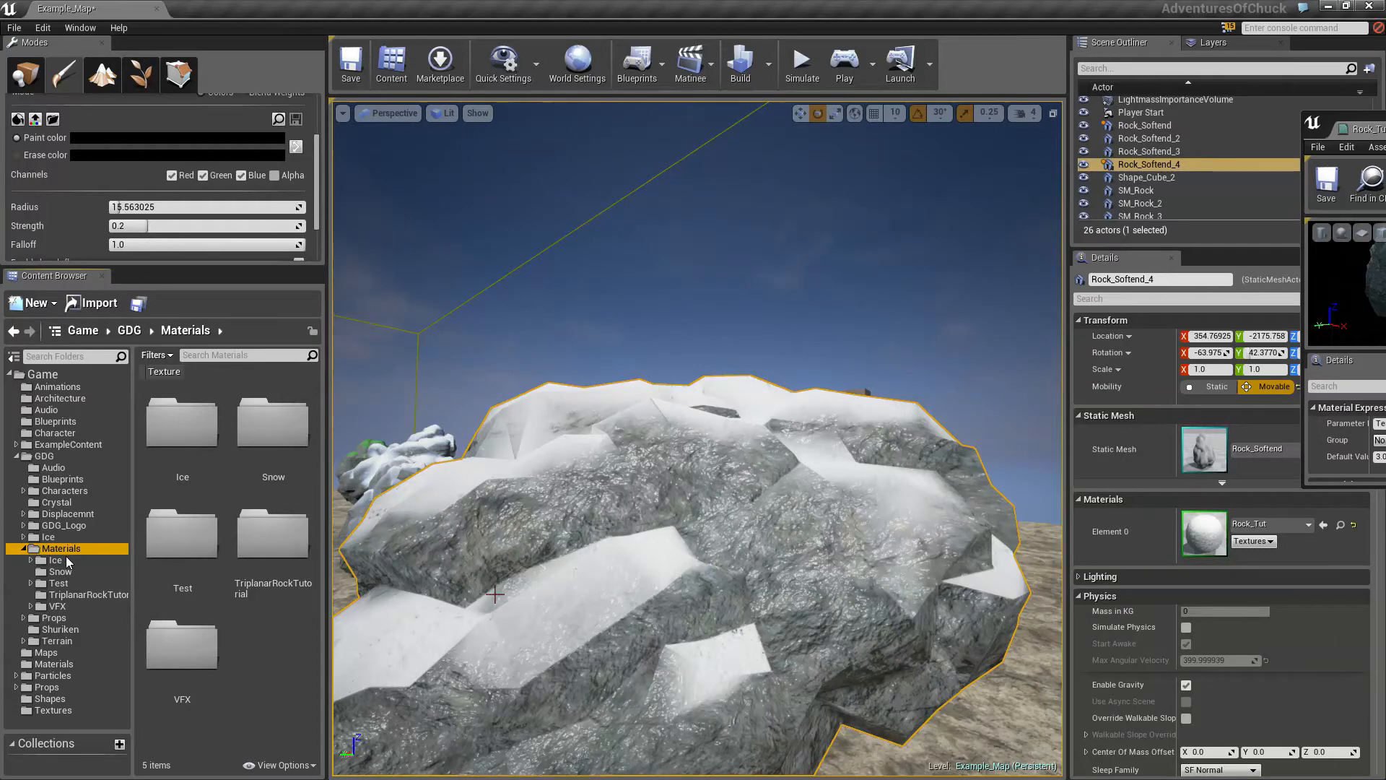
pyautogui.click(61, 583)
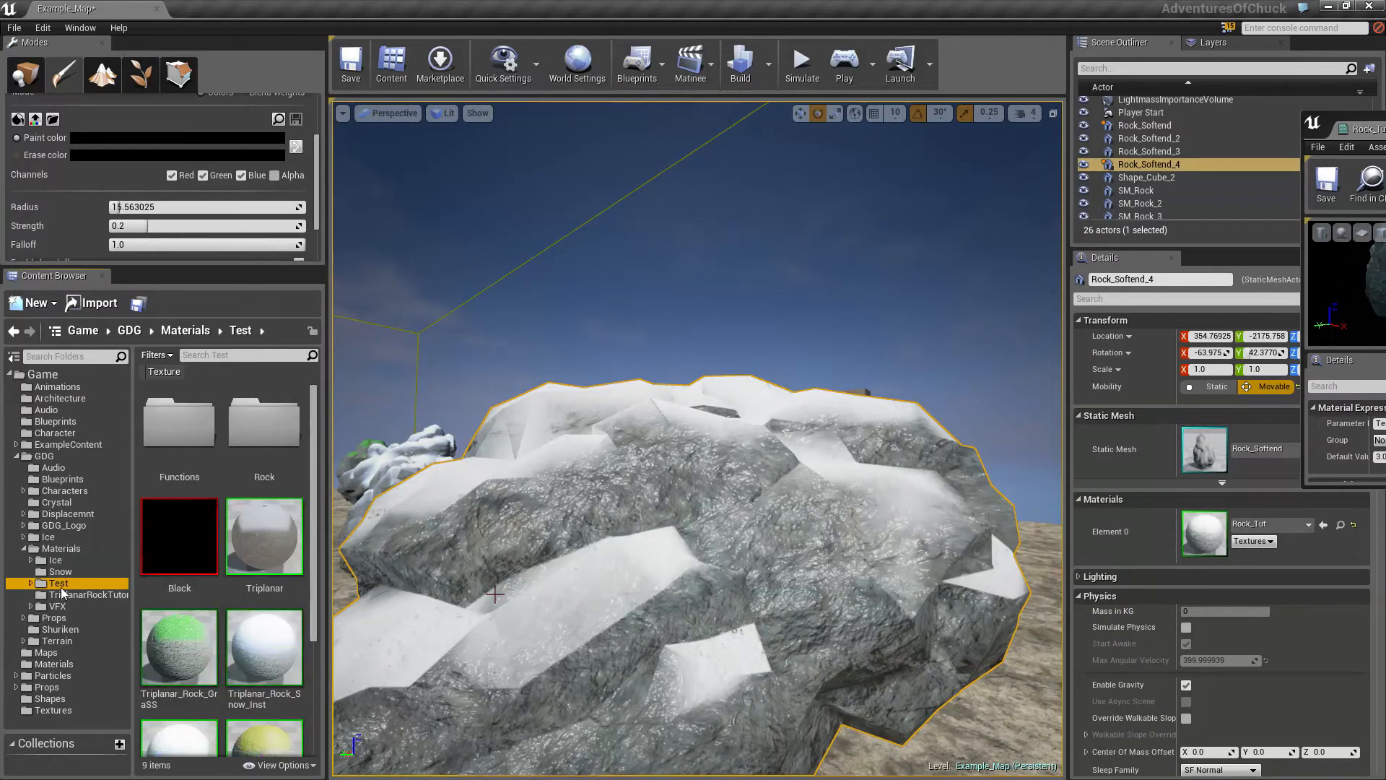
pyautogui.click(198, 530)
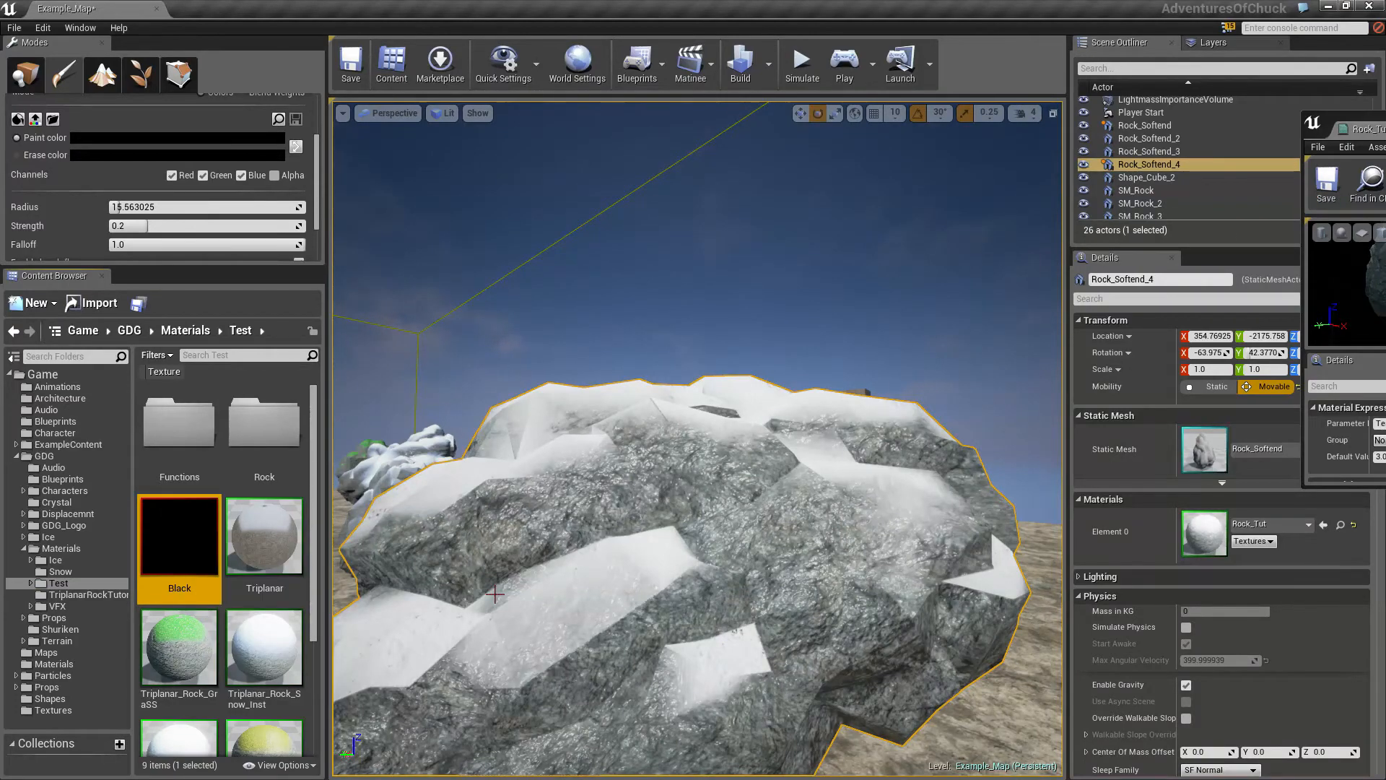
# - Return to the Rock_Tut material and assign the Black texture to Diffuse_Sides in the copied Diffuse group
pyautogui.moveTo(1383, 123); pyautogui.dragTo(785, 147)
pyautogui.click(880, 142)
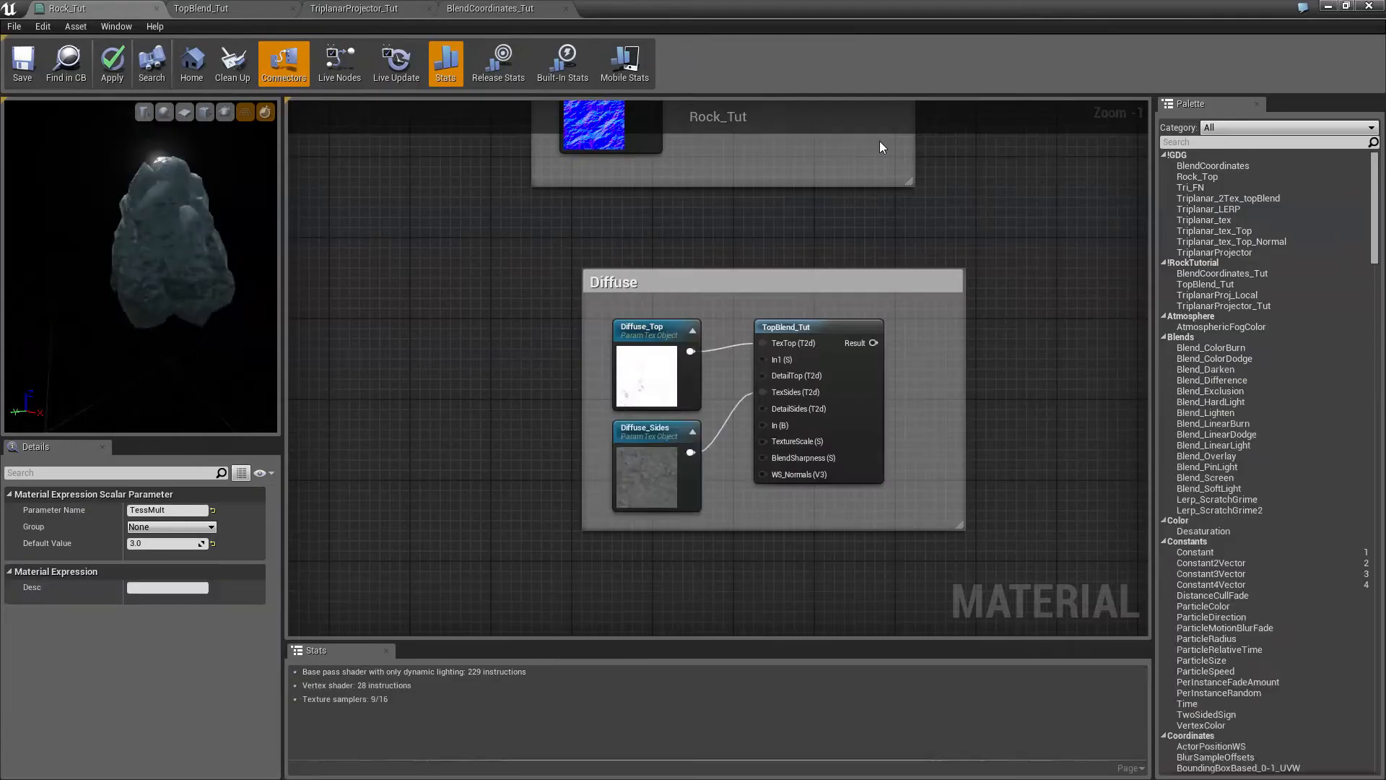
pyautogui.click(628, 480)
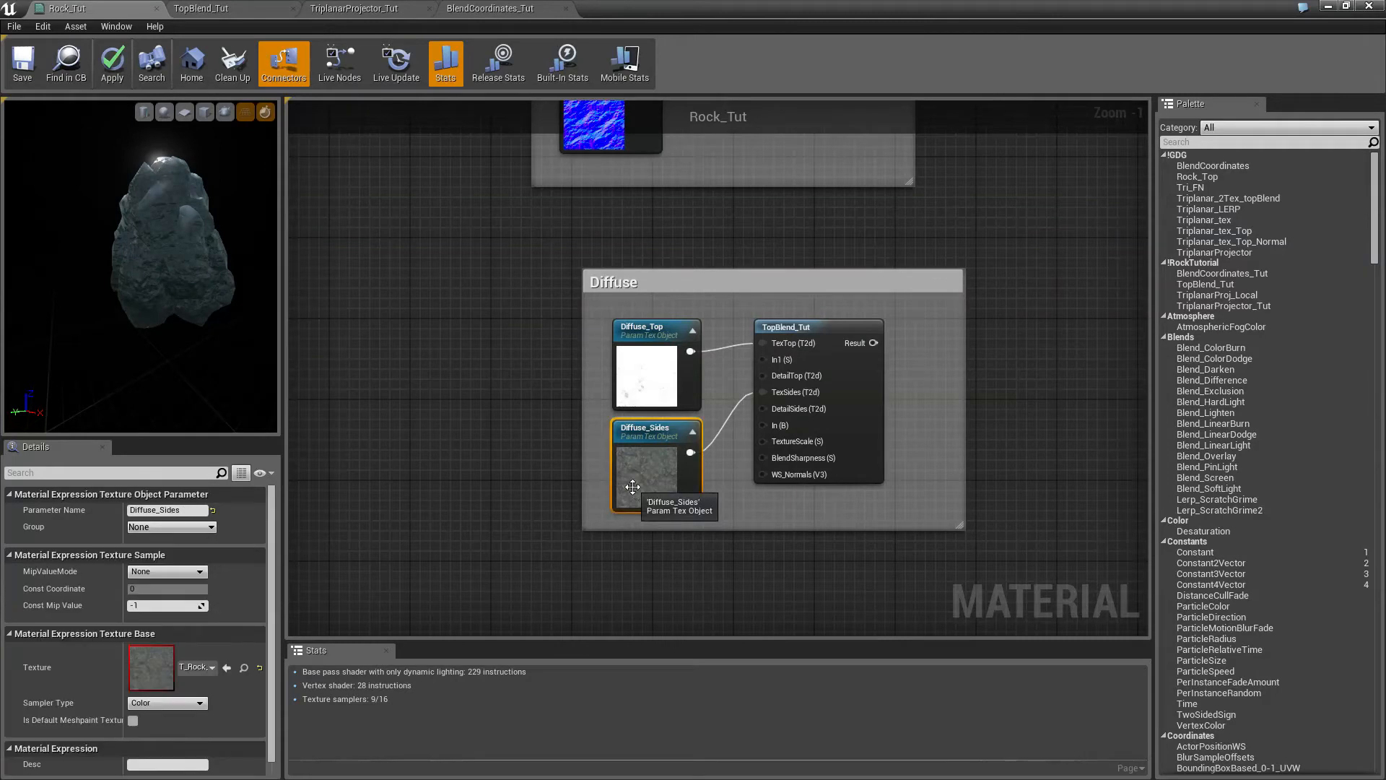
pyautogui.click(231, 666)
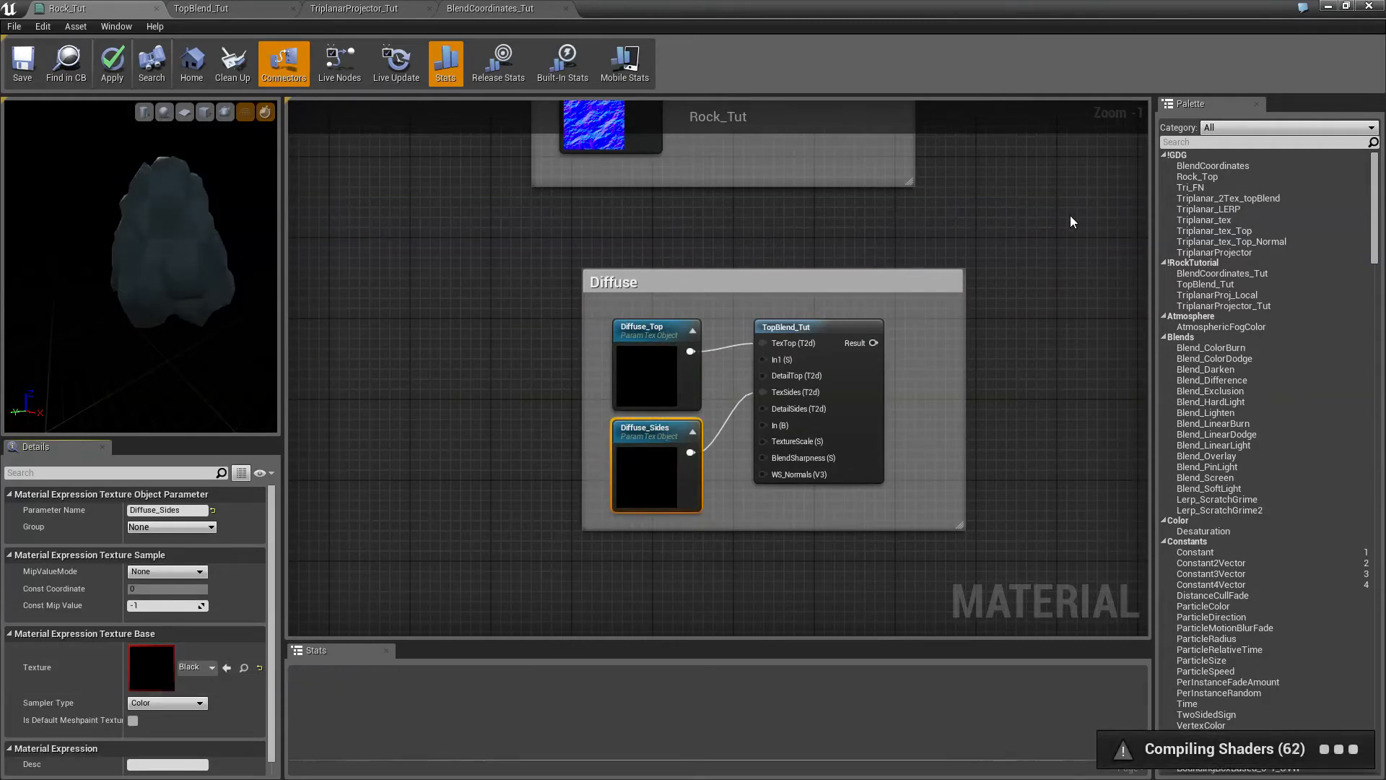
# - Move the Common Material Parameters group beside the copied Diffuse group and connect BlendSharpness and Texture Scale to the matching inputs of its TopBlend_Tut node
pyautogui.moveTo(1086, 216); pyautogui.dragTo(875, 365, button='right')
pyautogui.scroll(-2, 875, 364)
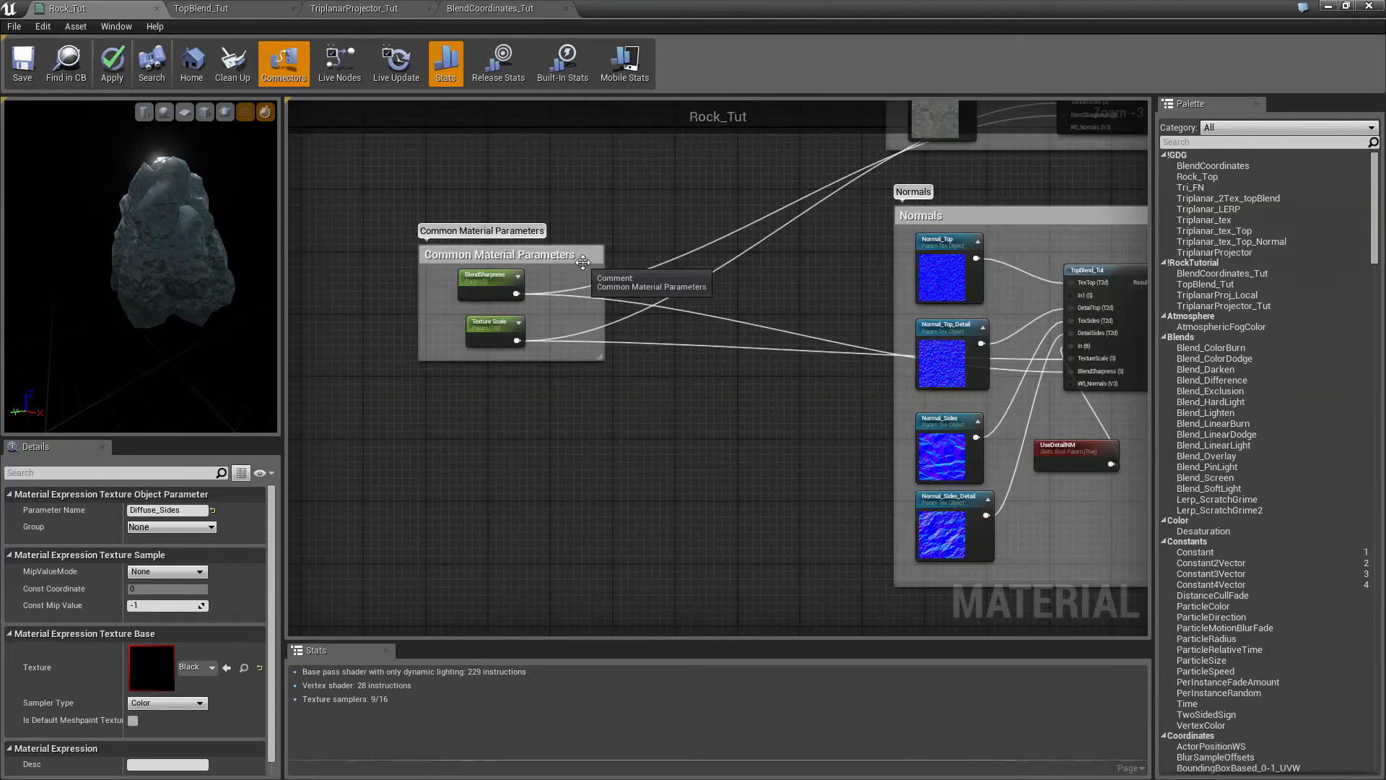
pyautogui.moveTo(589, 275); pyautogui.dragTo(712, 584)
pyautogui.moveTo(720, 469); pyautogui.dragTo(550, 112, button='right')
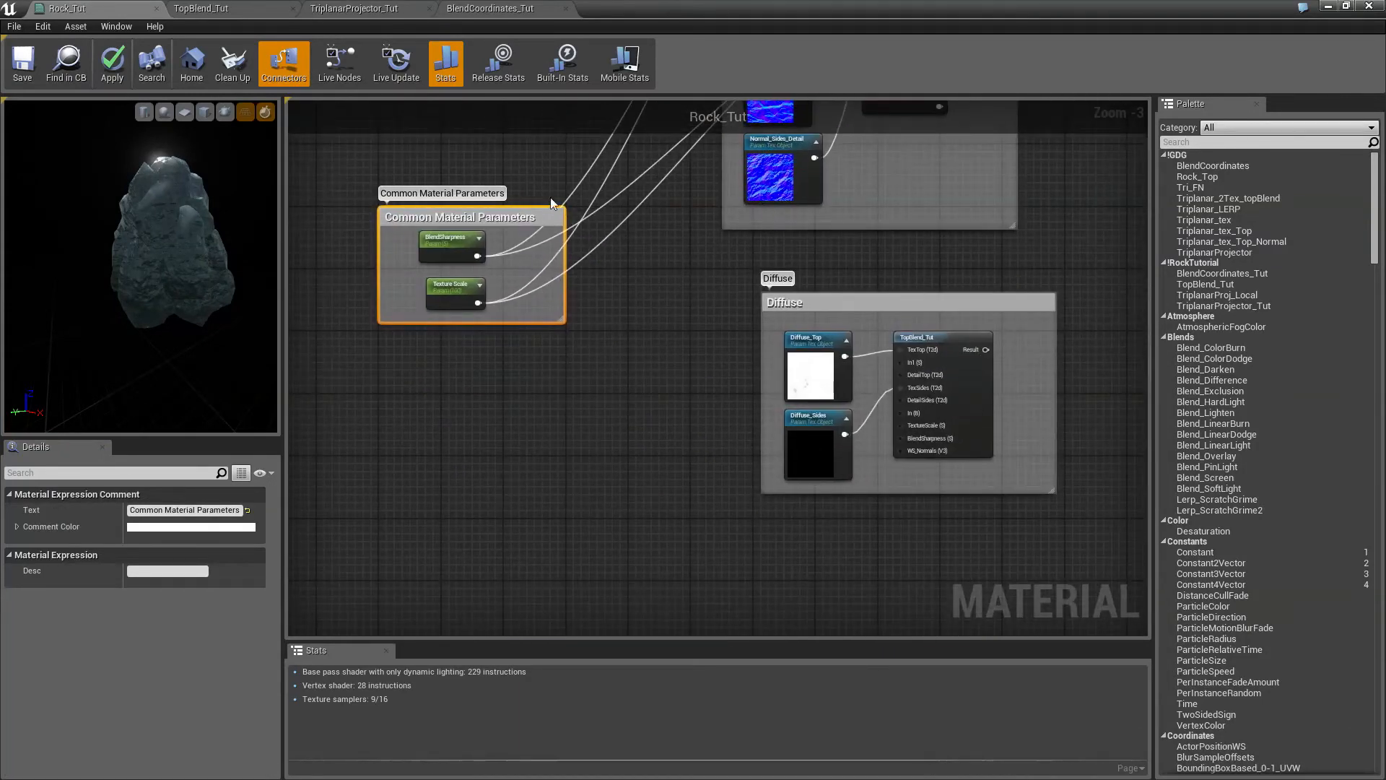
pyautogui.moveTo(534, 221); pyautogui.dragTo(679, 383)
pyautogui.scroll(3, 674, 381)
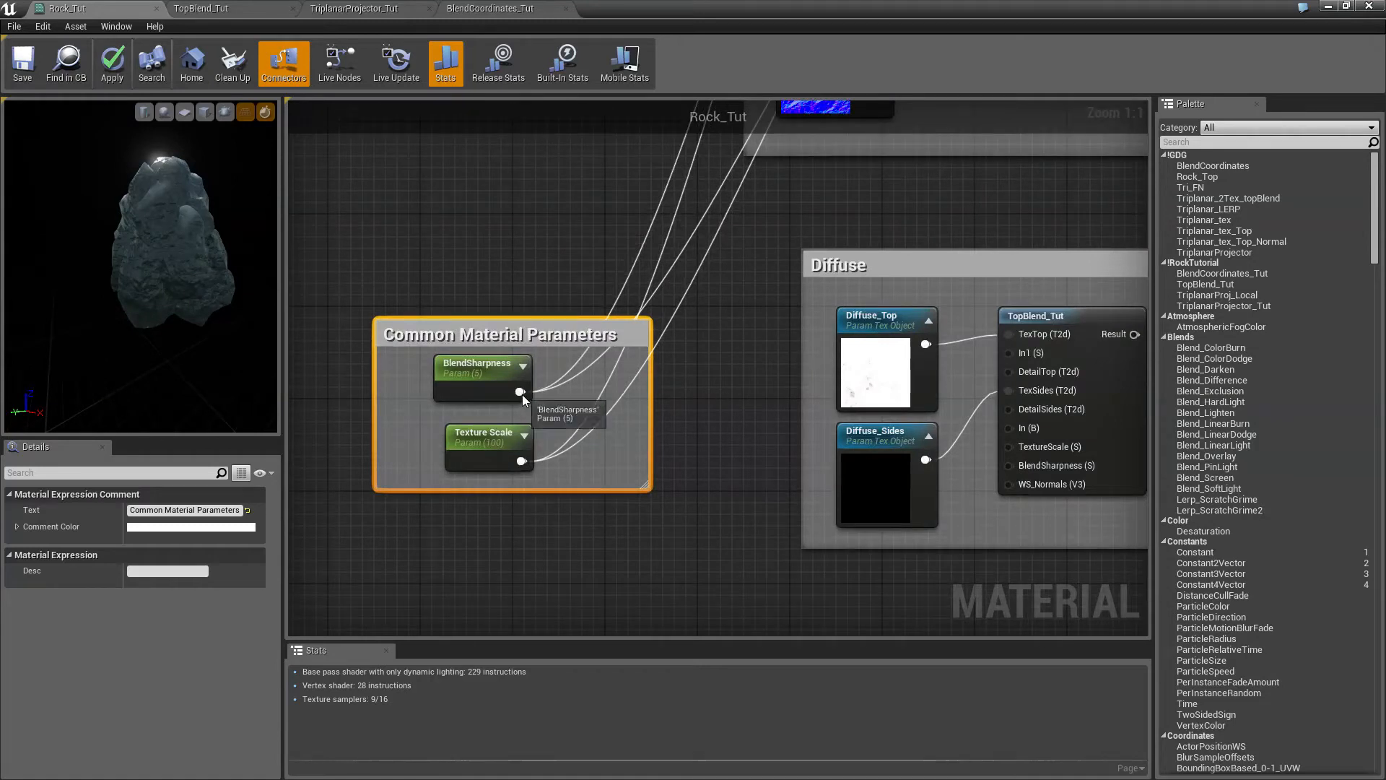
pyautogui.moveTo(517, 391); pyautogui.dragTo(1008, 464)
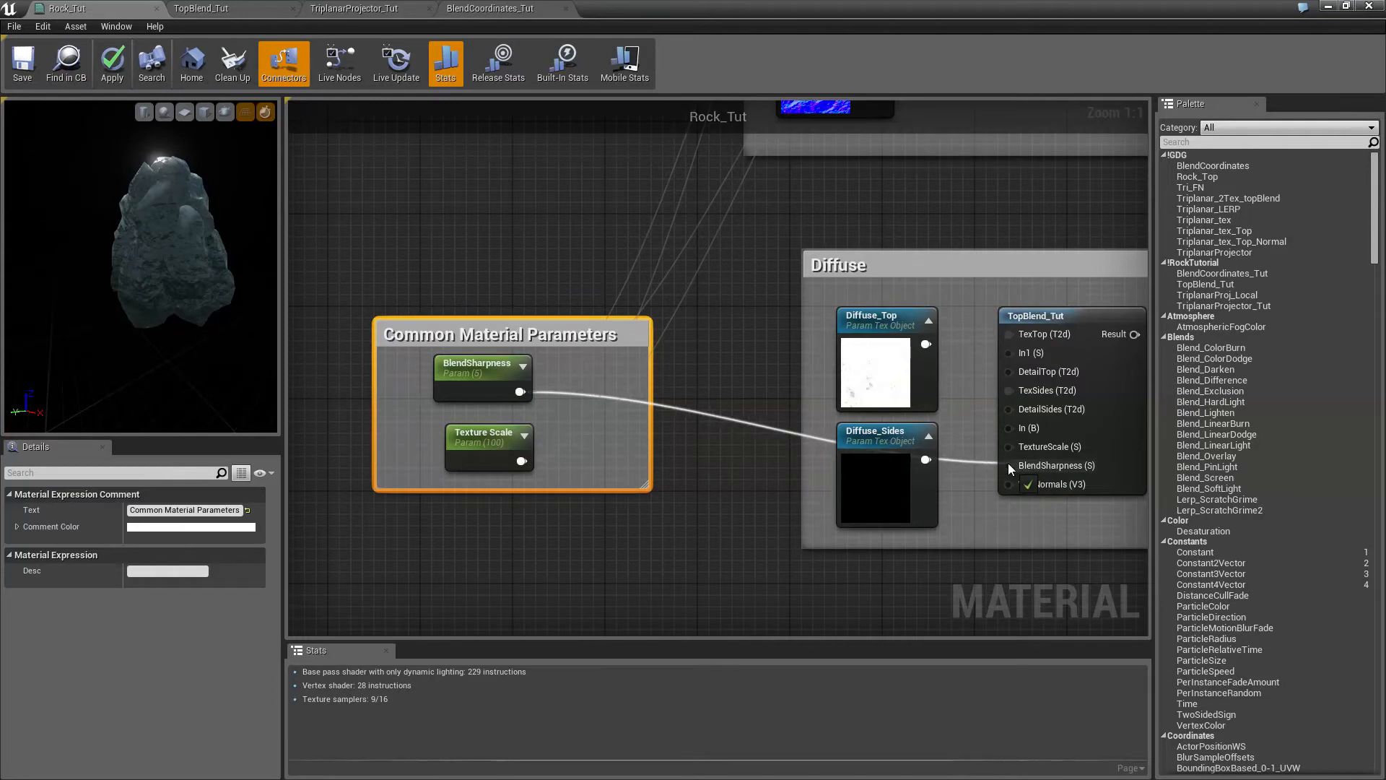
pyautogui.moveTo(521, 460); pyautogui.dragTo(1008, 445)
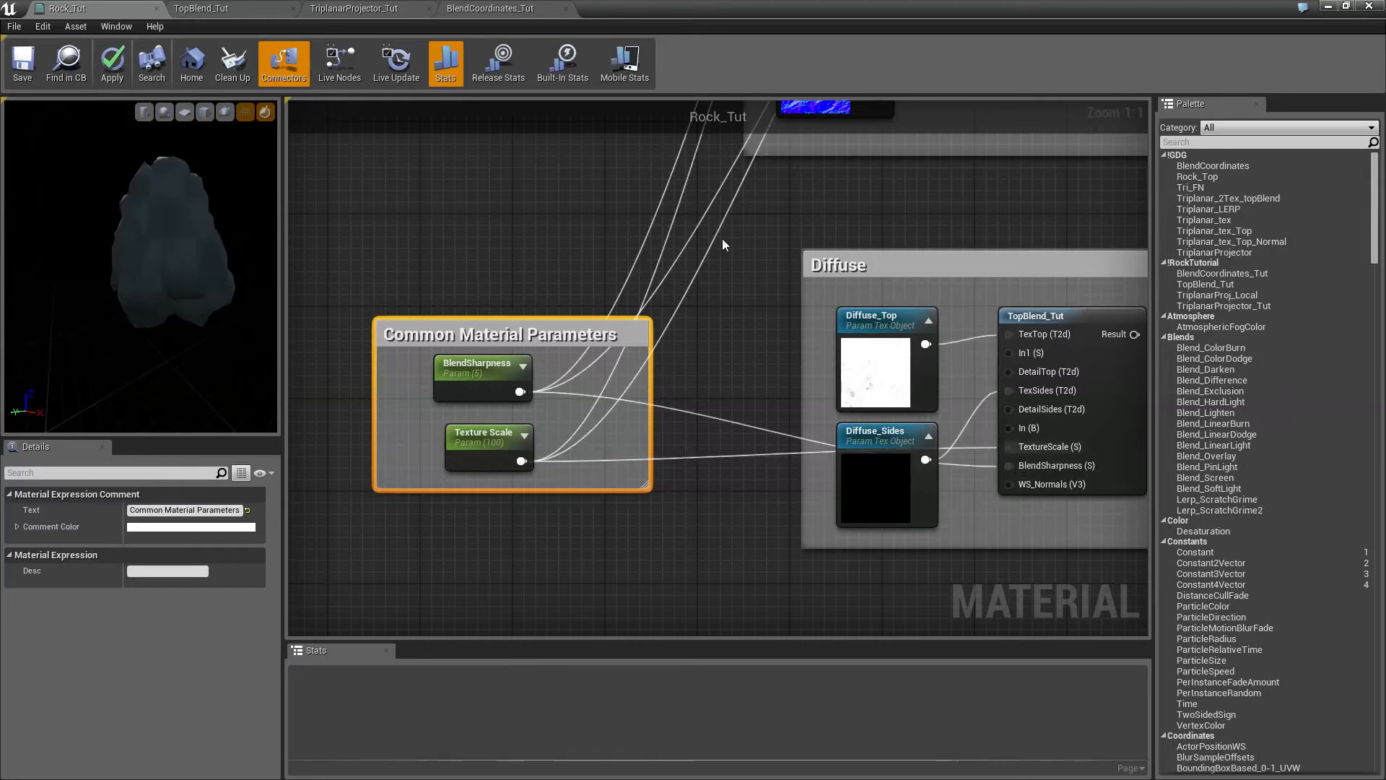
# - Move the Common Material Parameters group back up beside the Normals group
pyautogui.scroll(-6, 661, 176)
pyautogui.moveTo(661, 176); pyautogui.dragTo(678, 375, button='right')
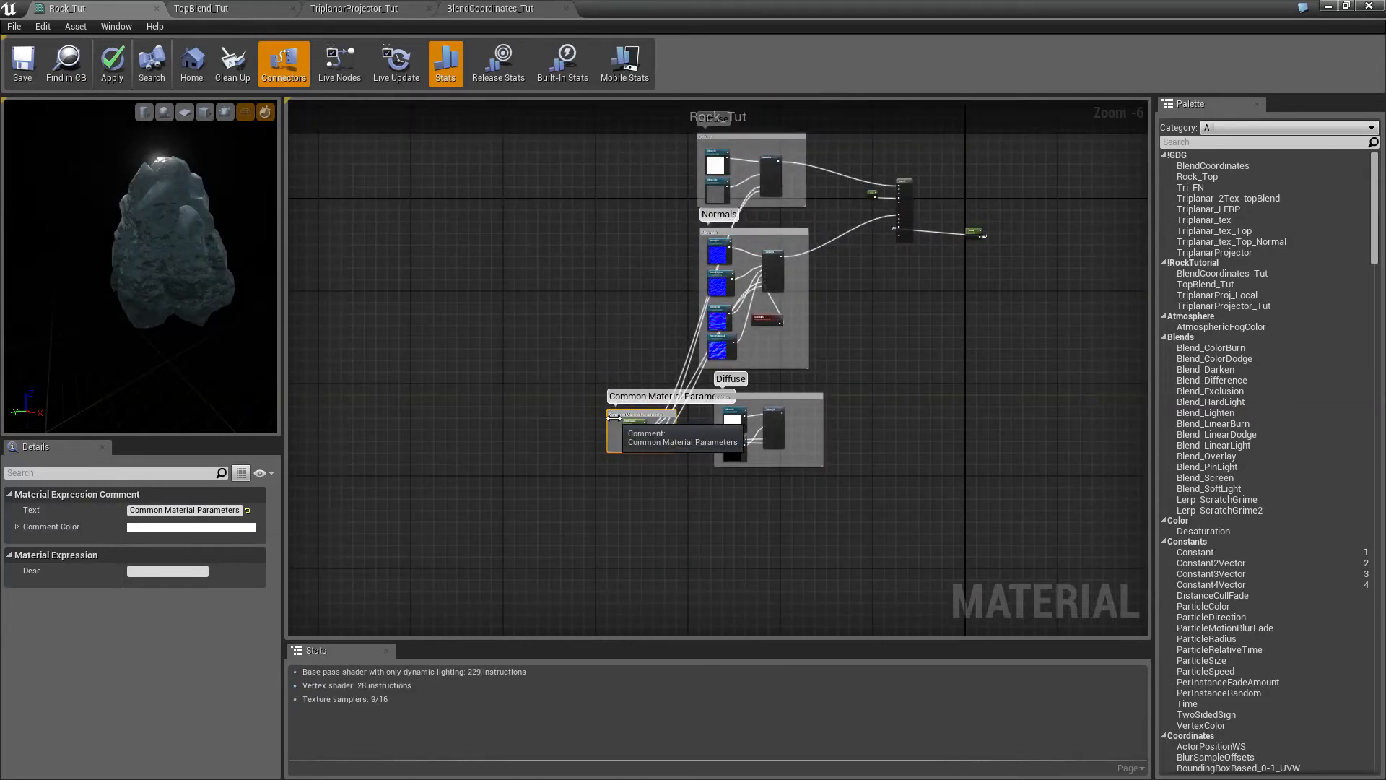
pyautogui.moveTo(614, 418); pyautogui.dragTo(540, 270)
# - Widen the copied Diffuse comment box to make room for more nodes after TopBlend_Tut
pyautogui.moveTo(877, 373); pyautogui.dragTo(947, 245, button='right')
pyautogui.scroll(3, 571, 332)
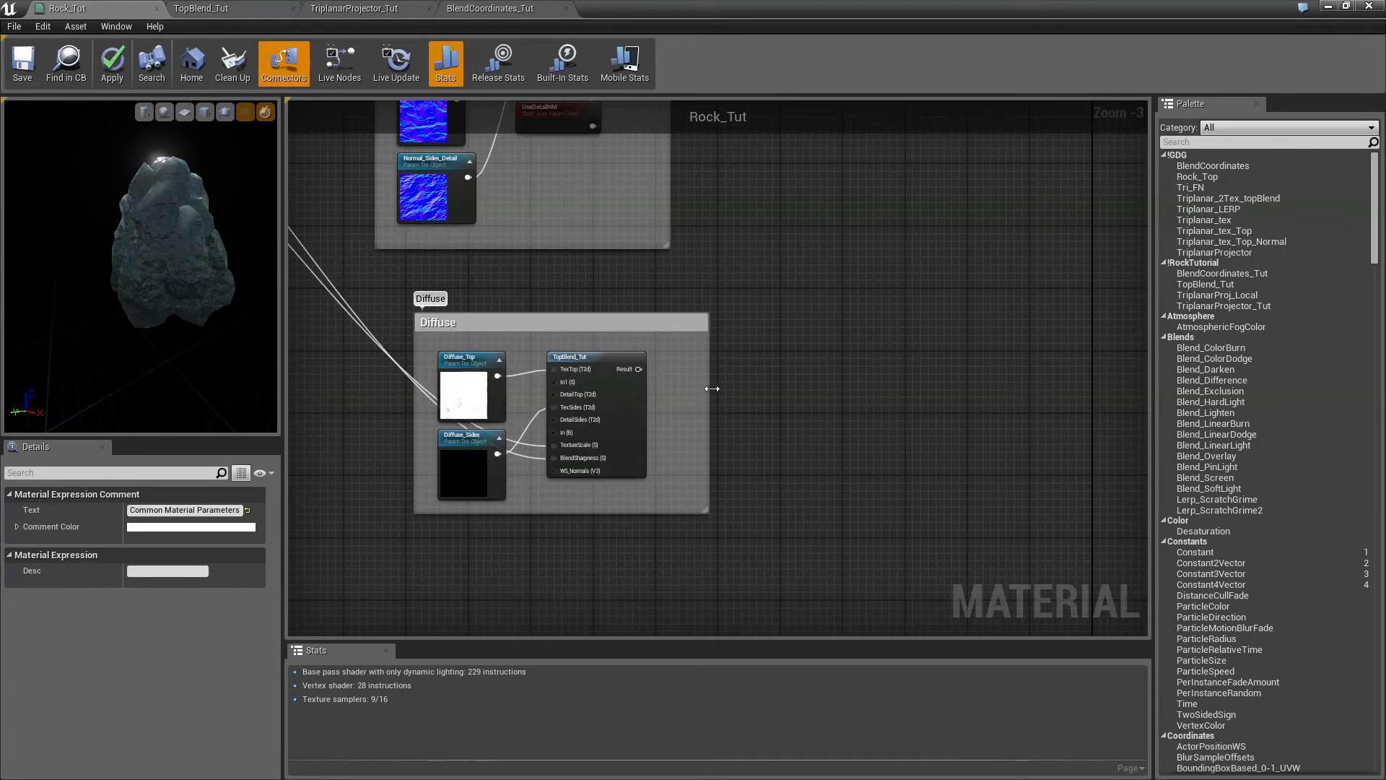
pyautogui.moveTo(708, 388); pyautogui.dragTo(966, 435)
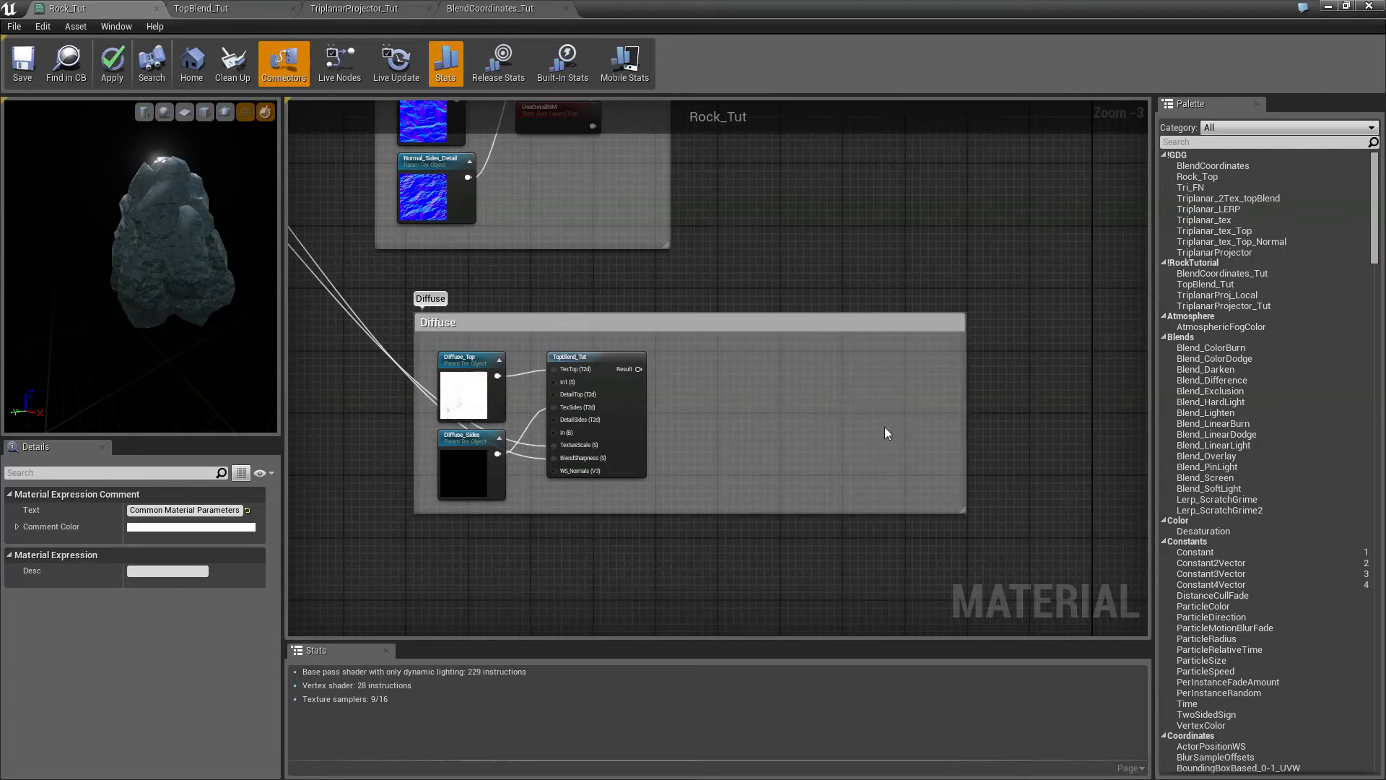
pyautogui.rightClick(648, 361)
pyautogui.click(713, 345)
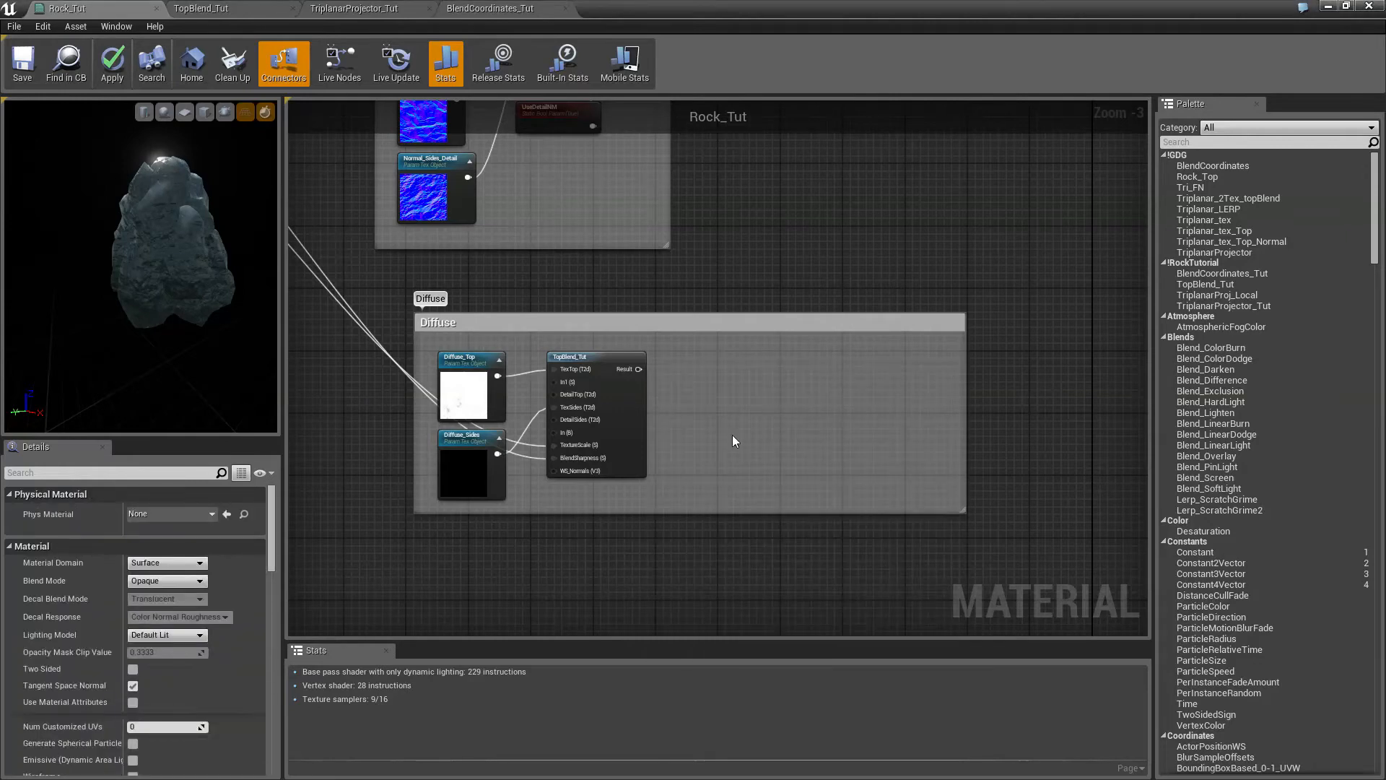
# - Add a Constant node inside the copied Diffuse group and set its value to 5
pyautogui.click(732, 434)
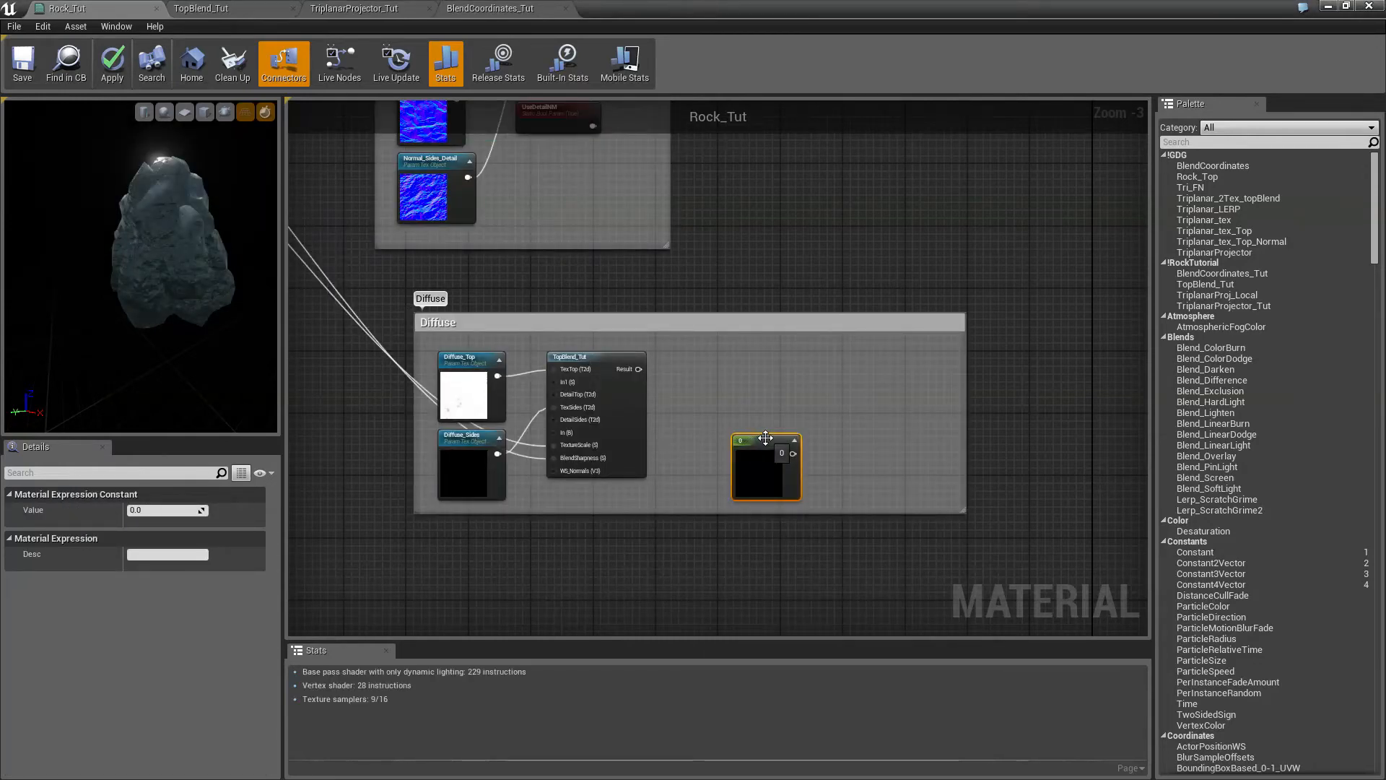
pyautogui.click(175, 512)
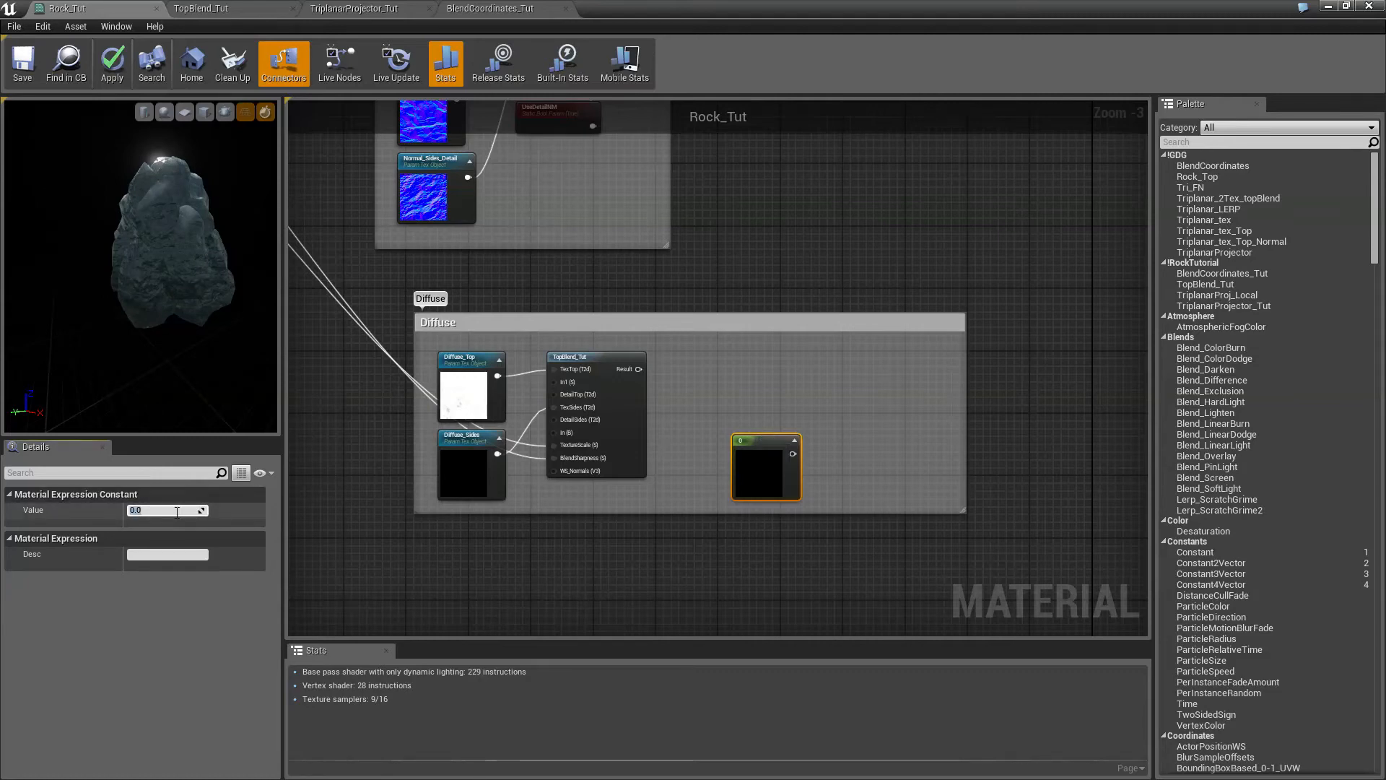
pyautogui.write('5')
pyautogui.press('Return')
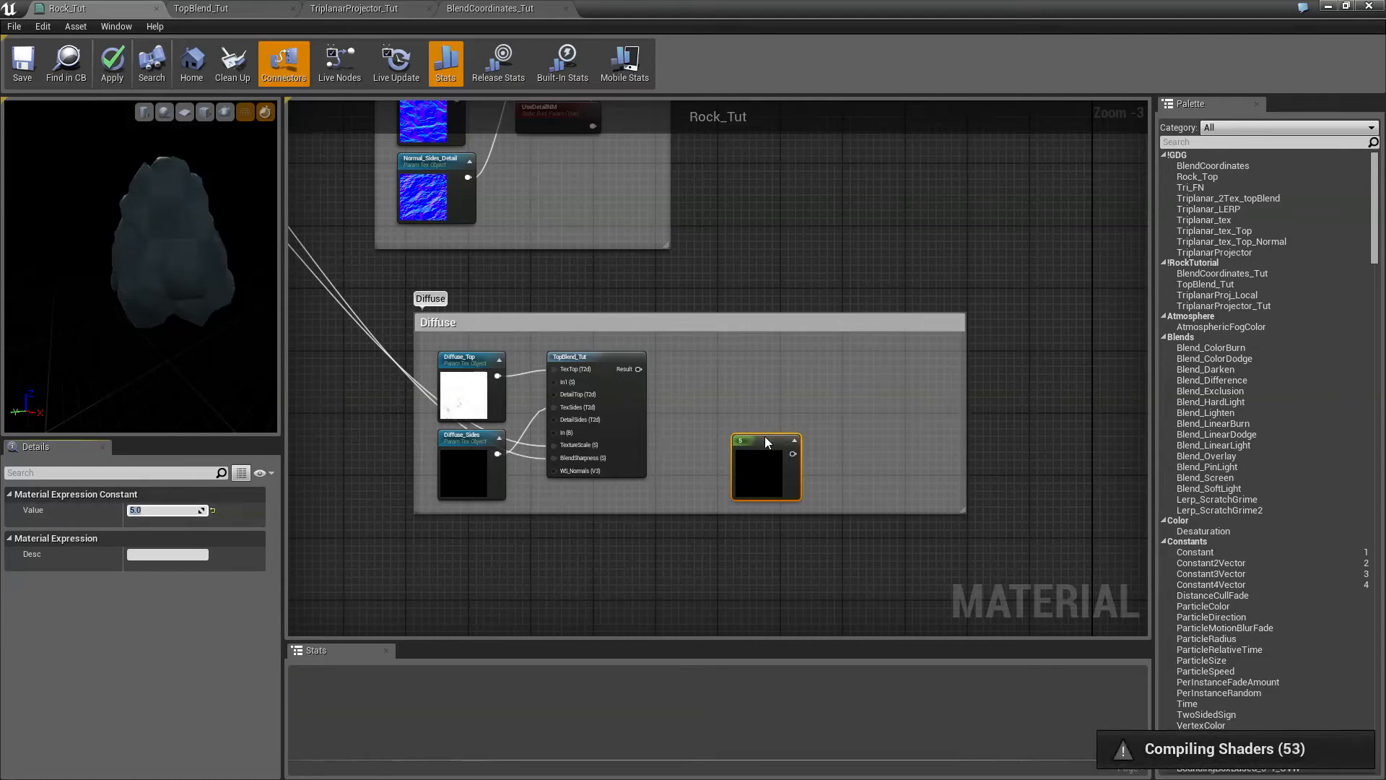
# - Convert the constant to a scalar parameter and name it DispDistance
pyautogui.rightClick(764, 436)
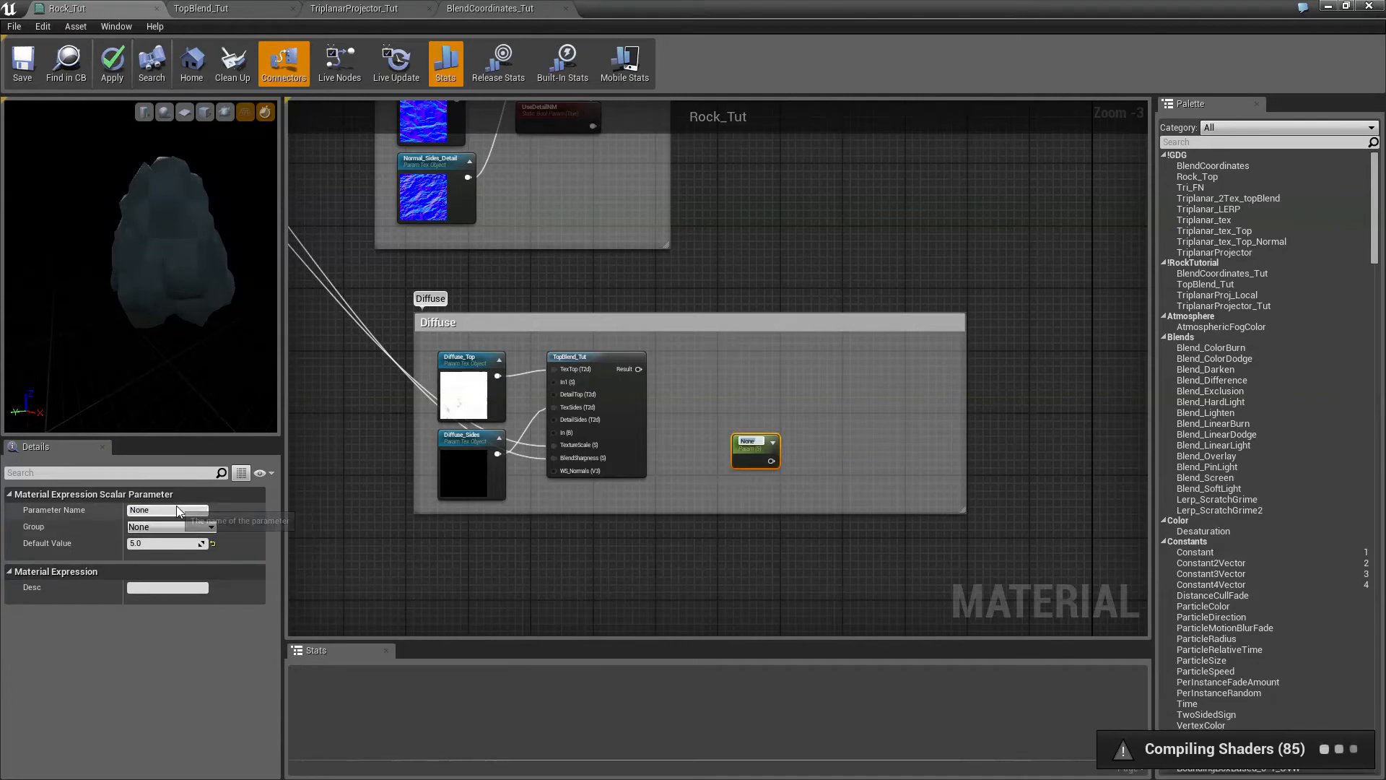
pyautogui.click(130, 510)
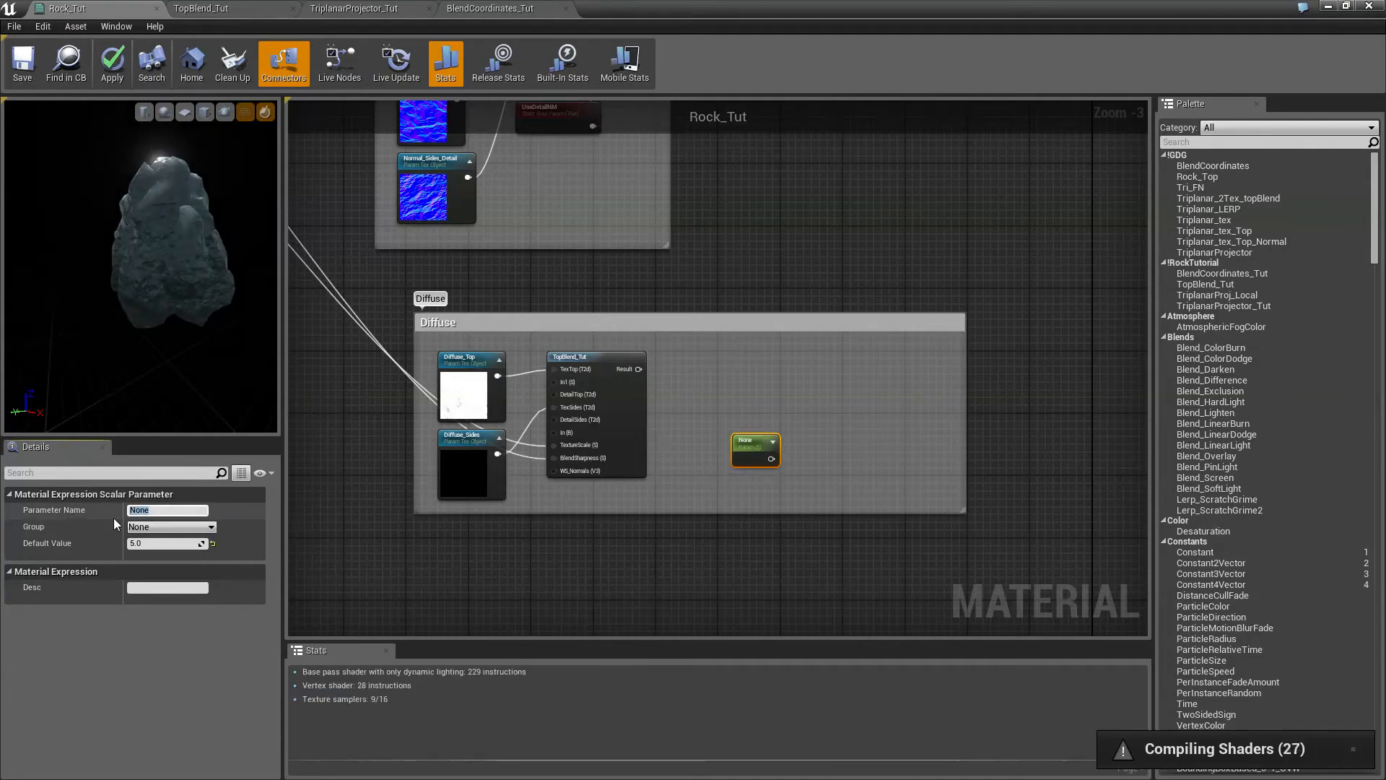
pyautogui.write('DispDistance')
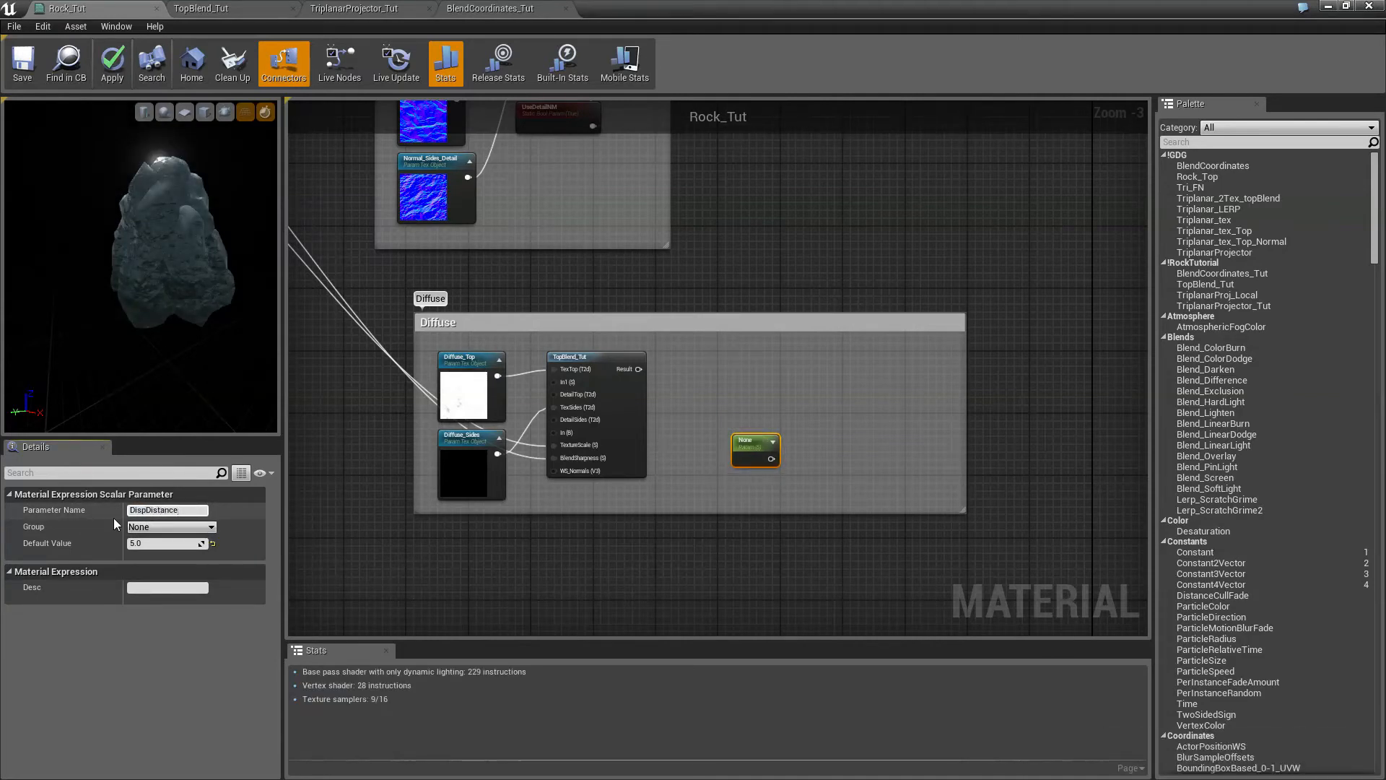
pyautogui.press('Return')
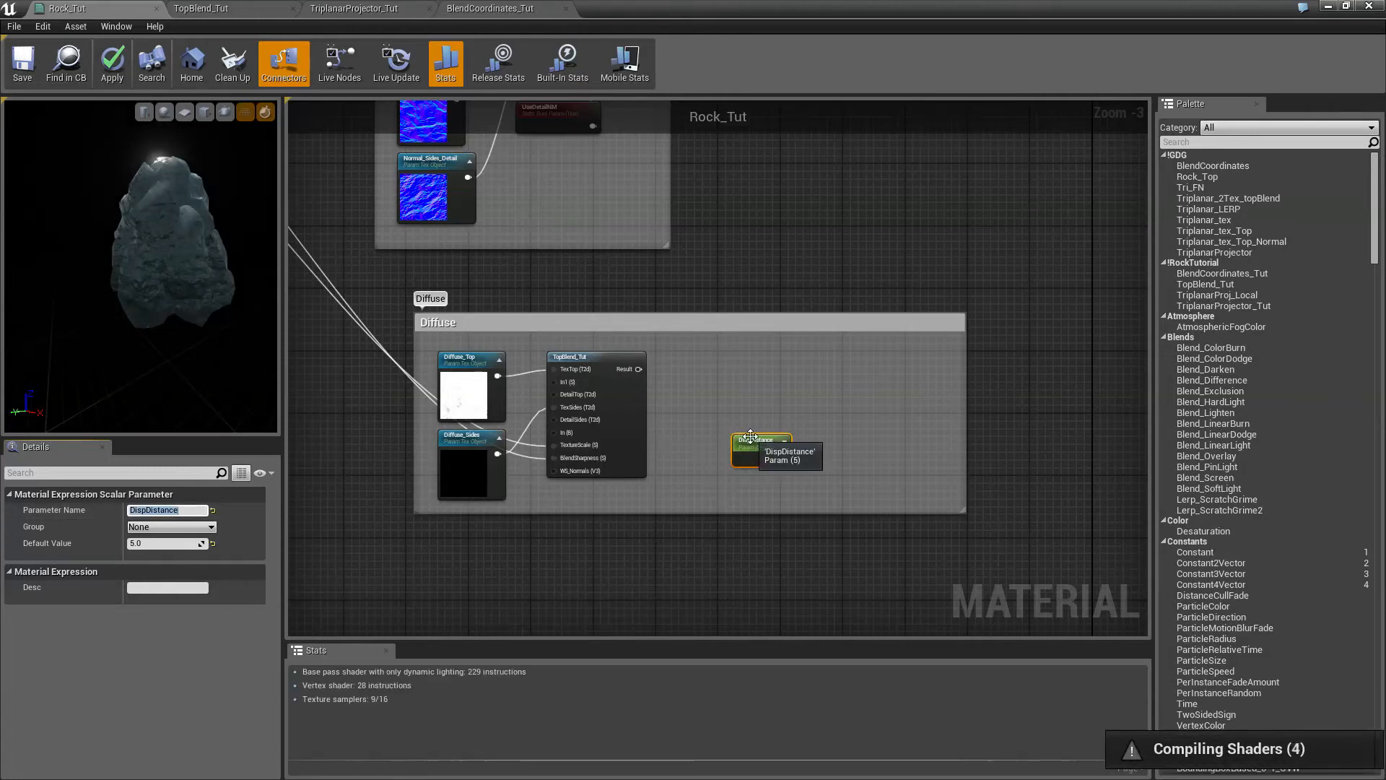
# - Move DispDistance up beside the TopBlend_Tut node and add a Multiply node fed by its output
pyautogui.click(724, 366)
pyautogui.moveTo(751, 444); pyautogui.dragTo(783, 358)
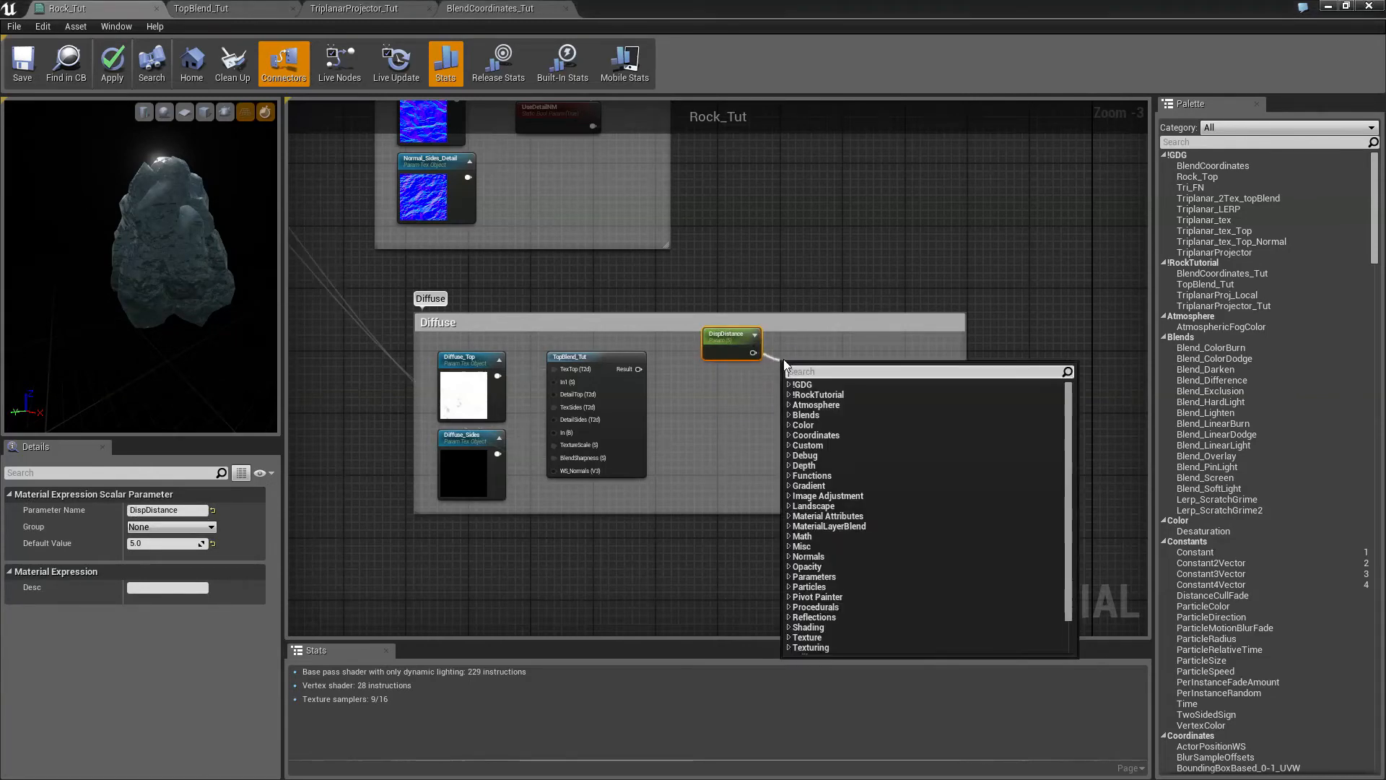
pyautogui.write('mult')
pyautogui.press('Return')
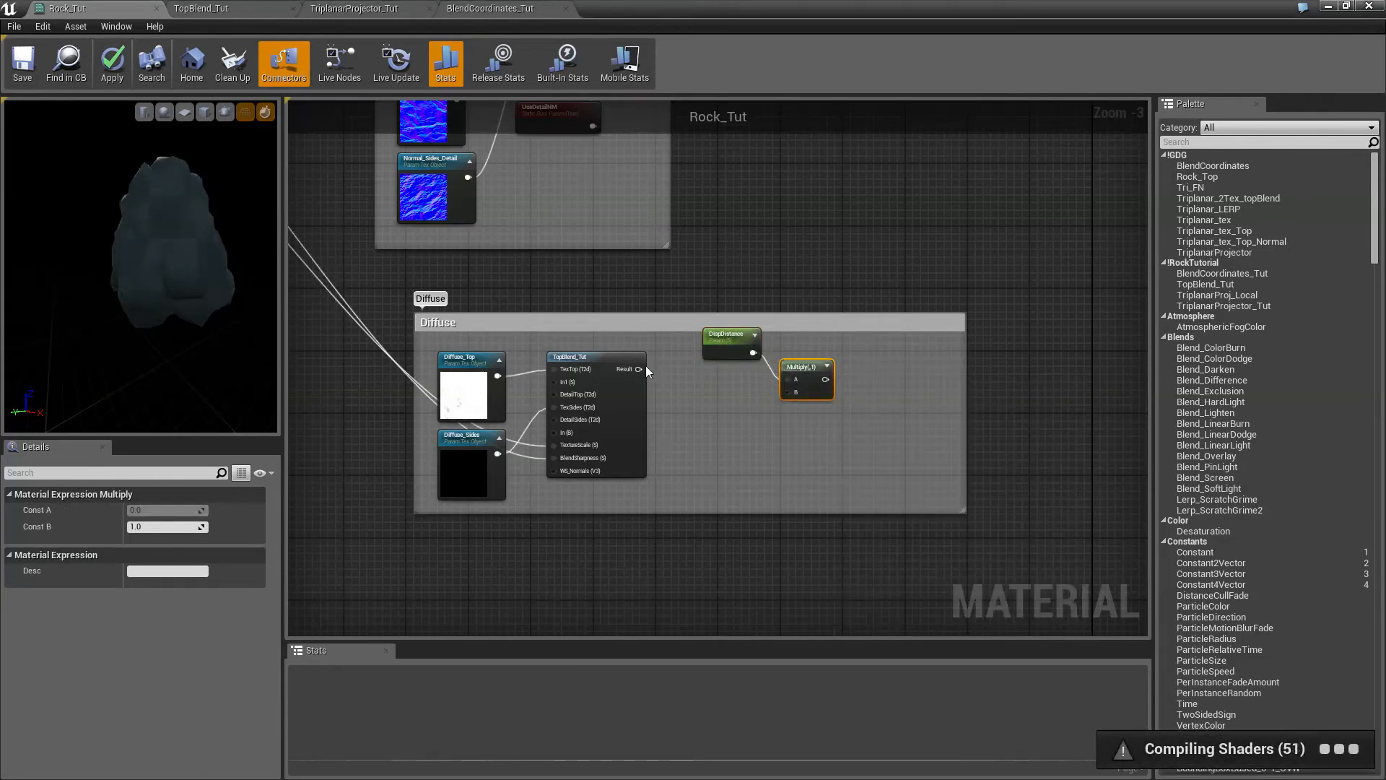
# - Connect TopBlend_Tut's Result to the Multiply node's A input and DispDistance to B, and arrange the two nodes neatly
pyautogui.moveTo(639, 369); pyautogui.dragTo(768, 410)
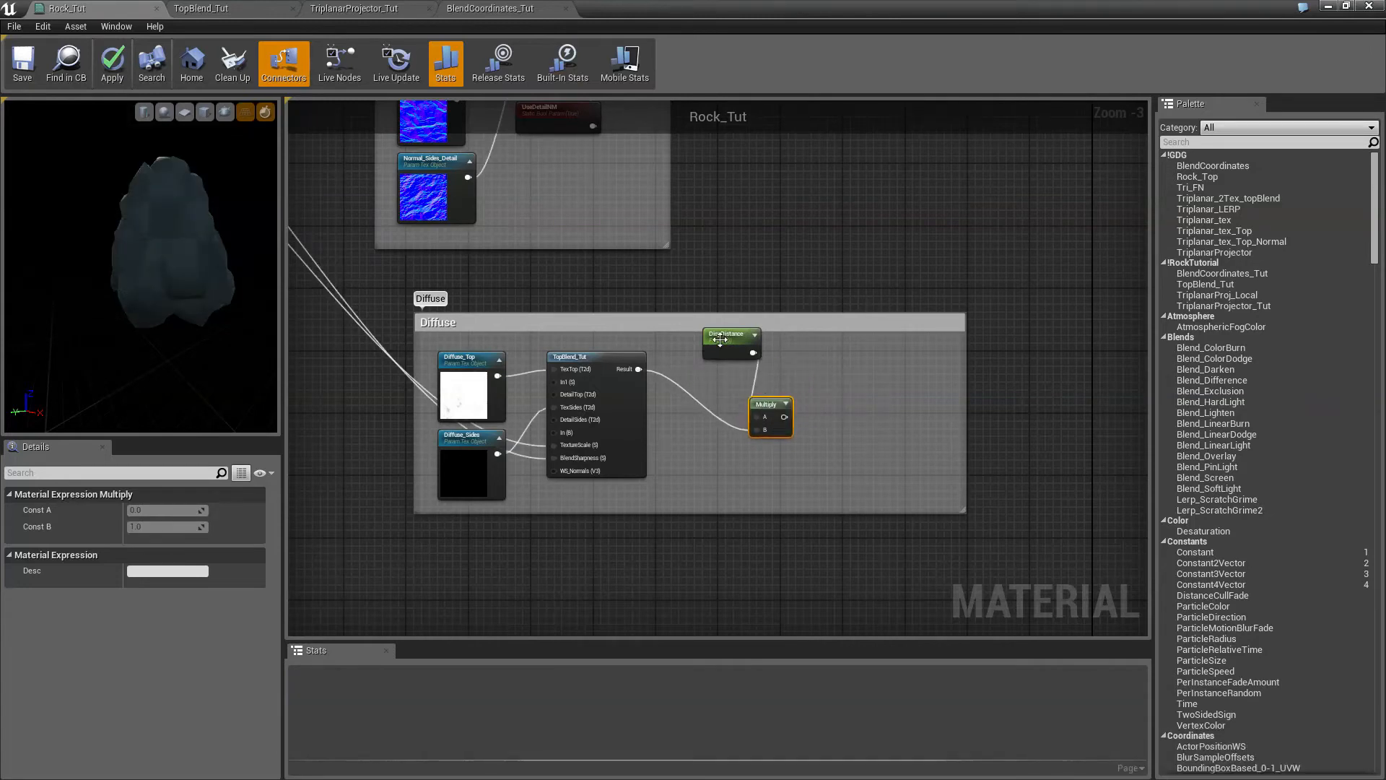
pyautogui.moveTo(717, 349); pyautogui.dragTo(759, 428)
pyautogui.moveTo(638, 368); pyautogui.dragTo(760, 420)
pyautogui.moveTo(706, 465); pyautogui.dragTo(690, 472)
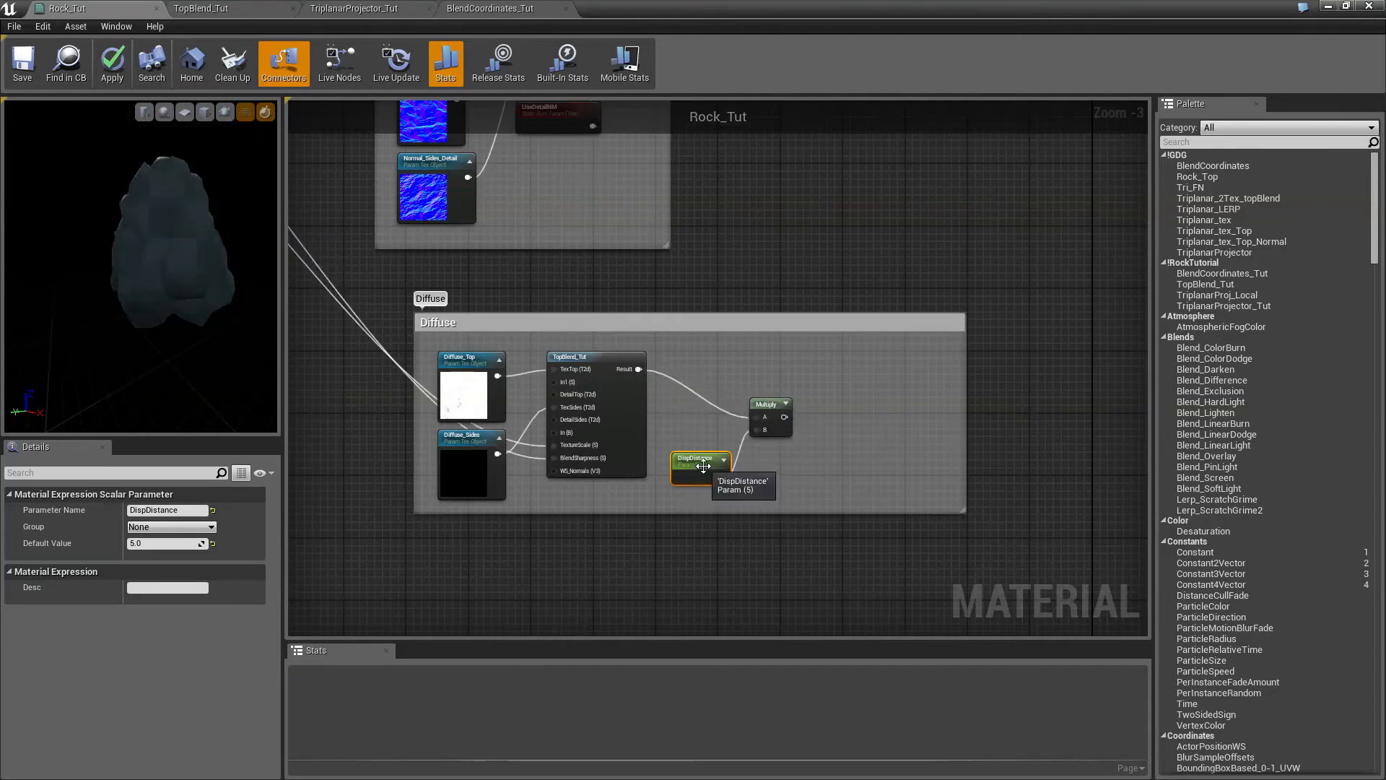
pyautogui.moveTo(768, 413); pyautogui.dragTo(761, 390)
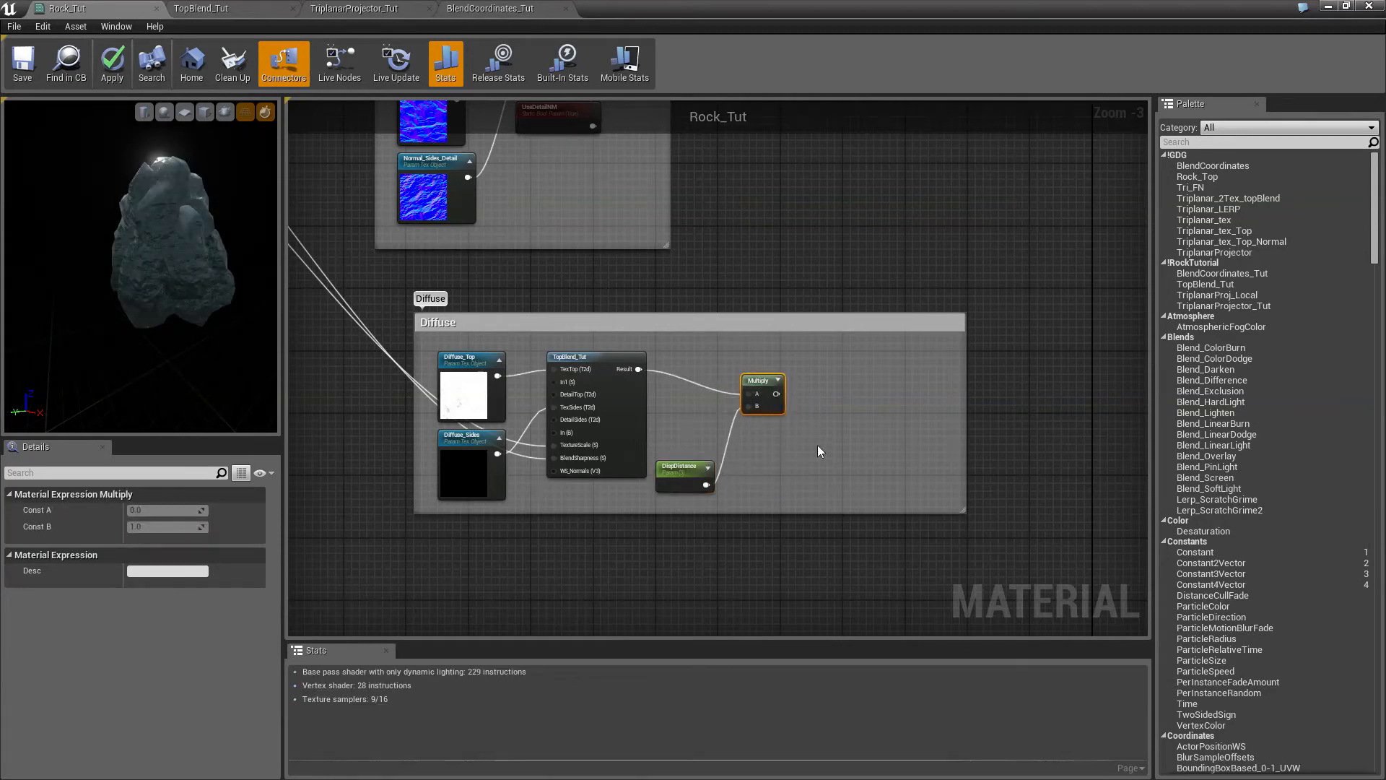
# - Add a second Multiply node whose A input takes the first Multiply's output
pyautogui.moveTo(776, 394); pyautogui.dragTo(851, 377)
pyautogui.write('+')
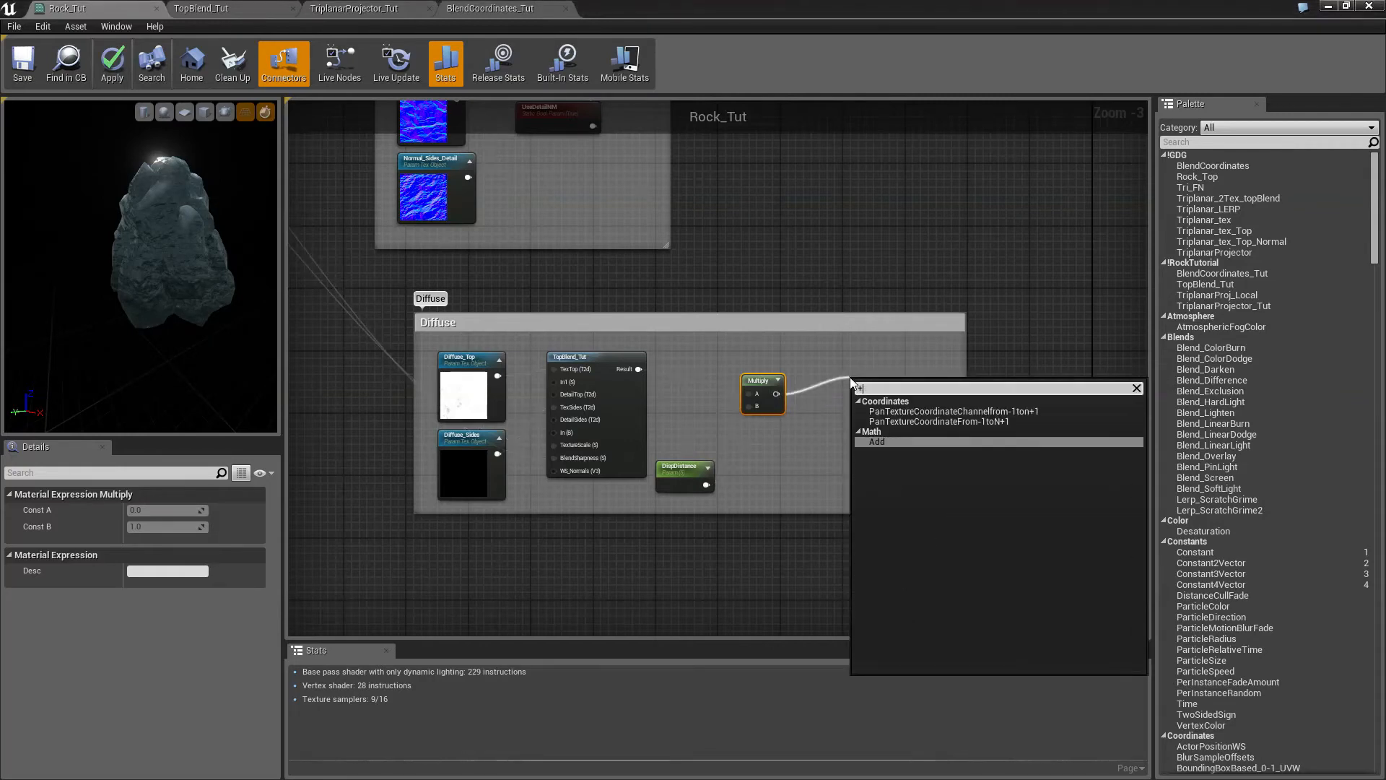
pyautogui.press('BackSpace')
pyautogui.write('*')
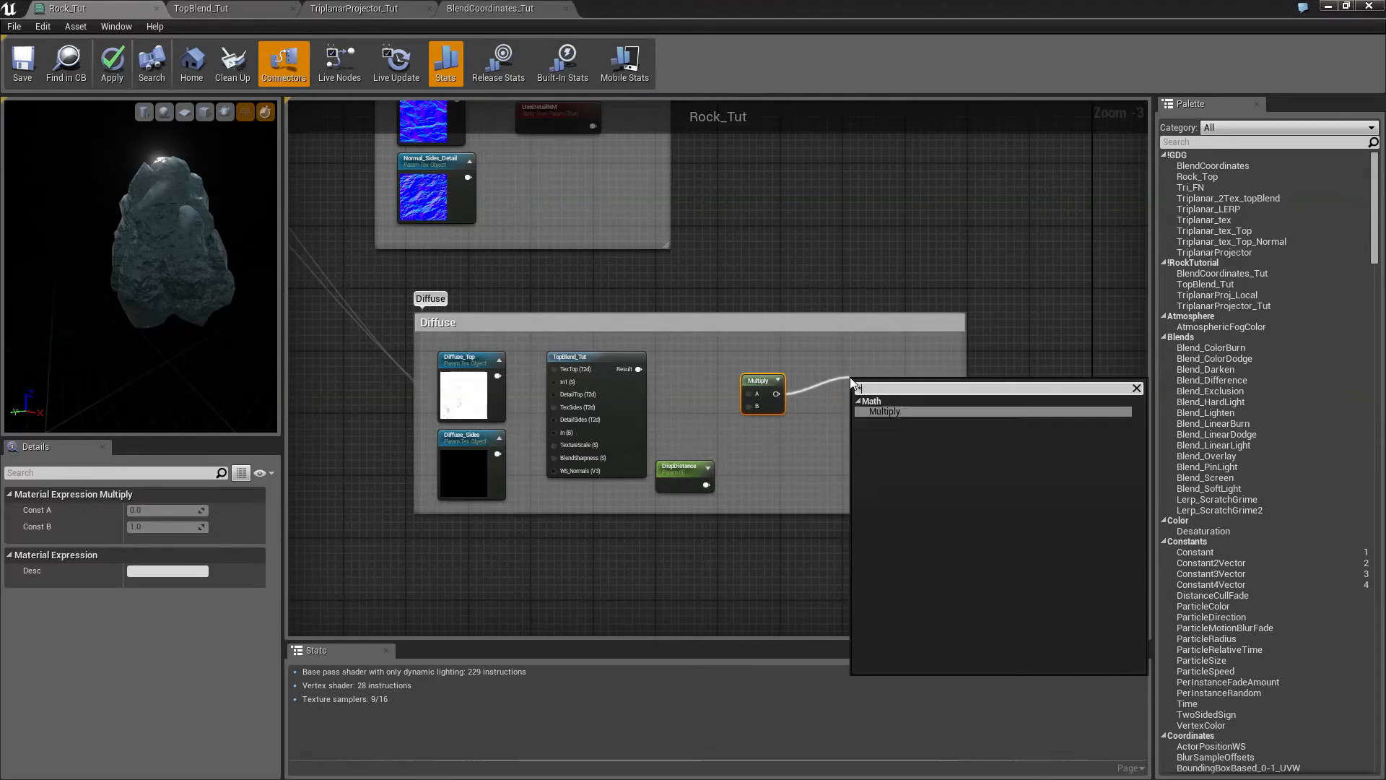
pyautogui.press('Return')
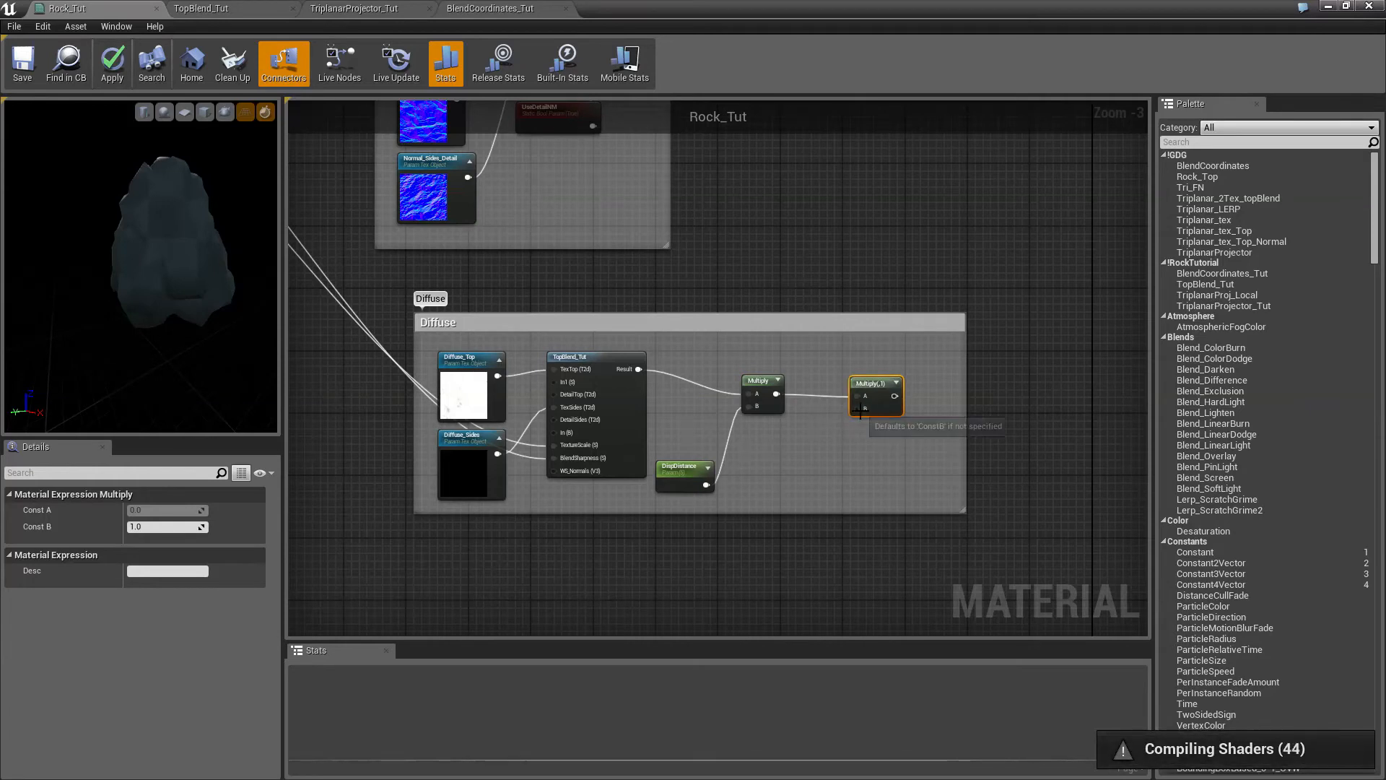
# - Add a VertexNormalWS node feeding the B input of the second Multiply node and place it beside DispDistance
pyautogui.moveTo(858, 409); pyautogui.dragTo(835, 434)
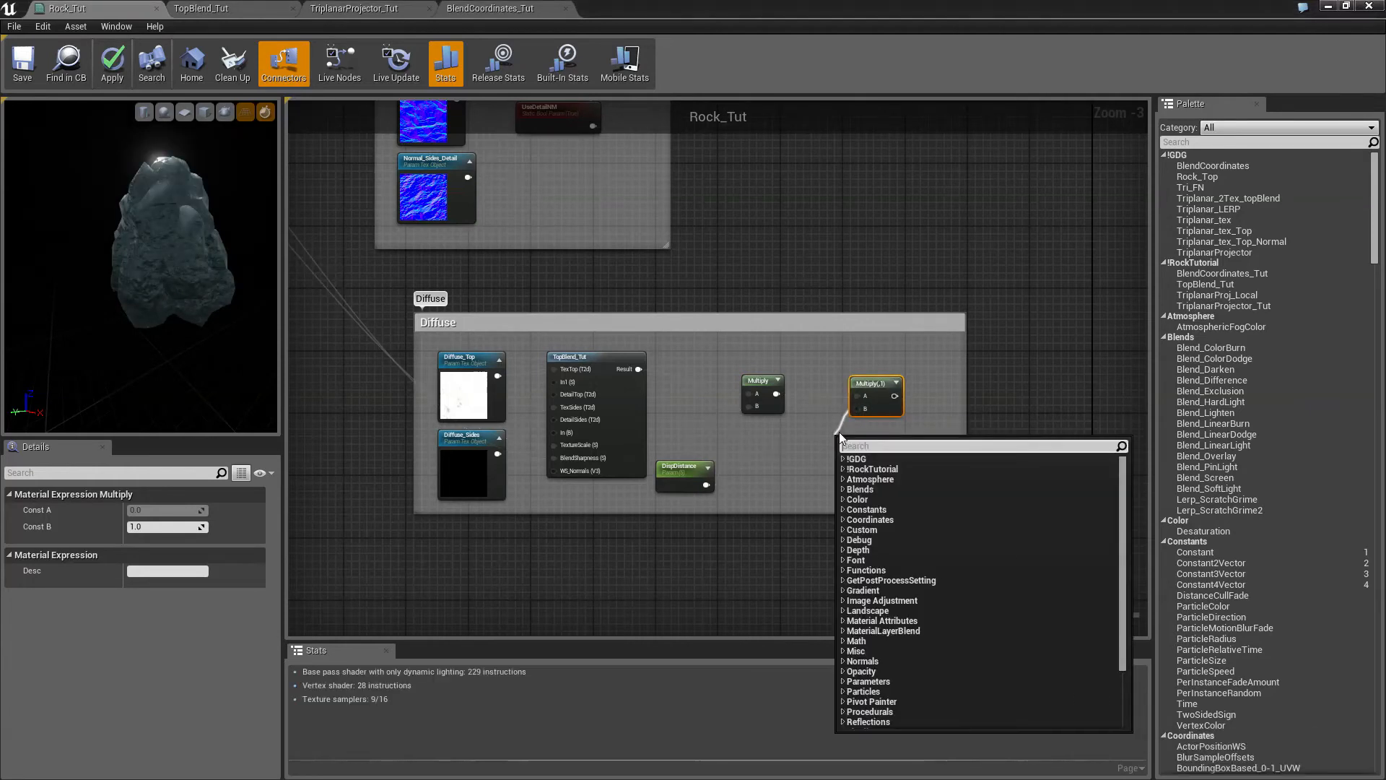
pyautogui.write('Vertex')
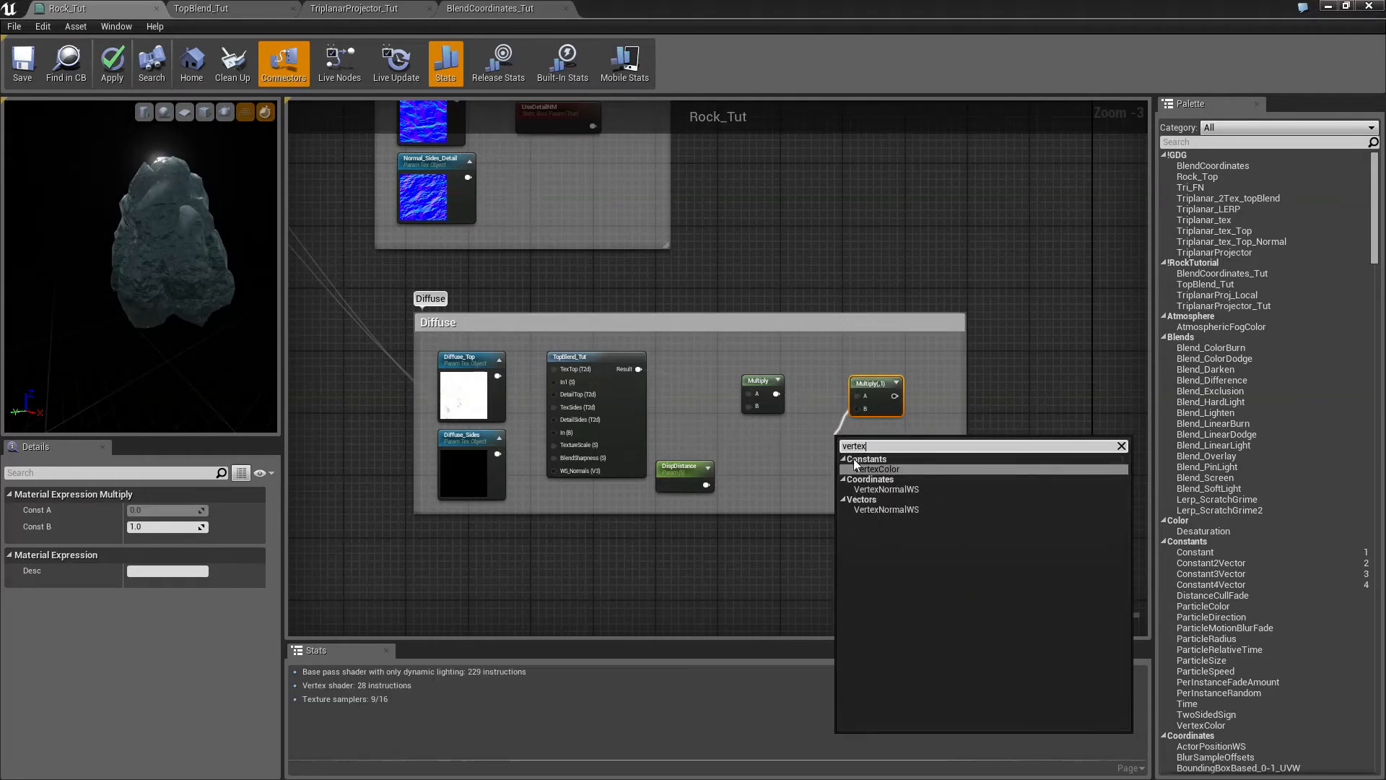
pyautogui.click(867, 488)
pyautogui.moveTo(862, 442); pyautogui.dragTo(786, 462)
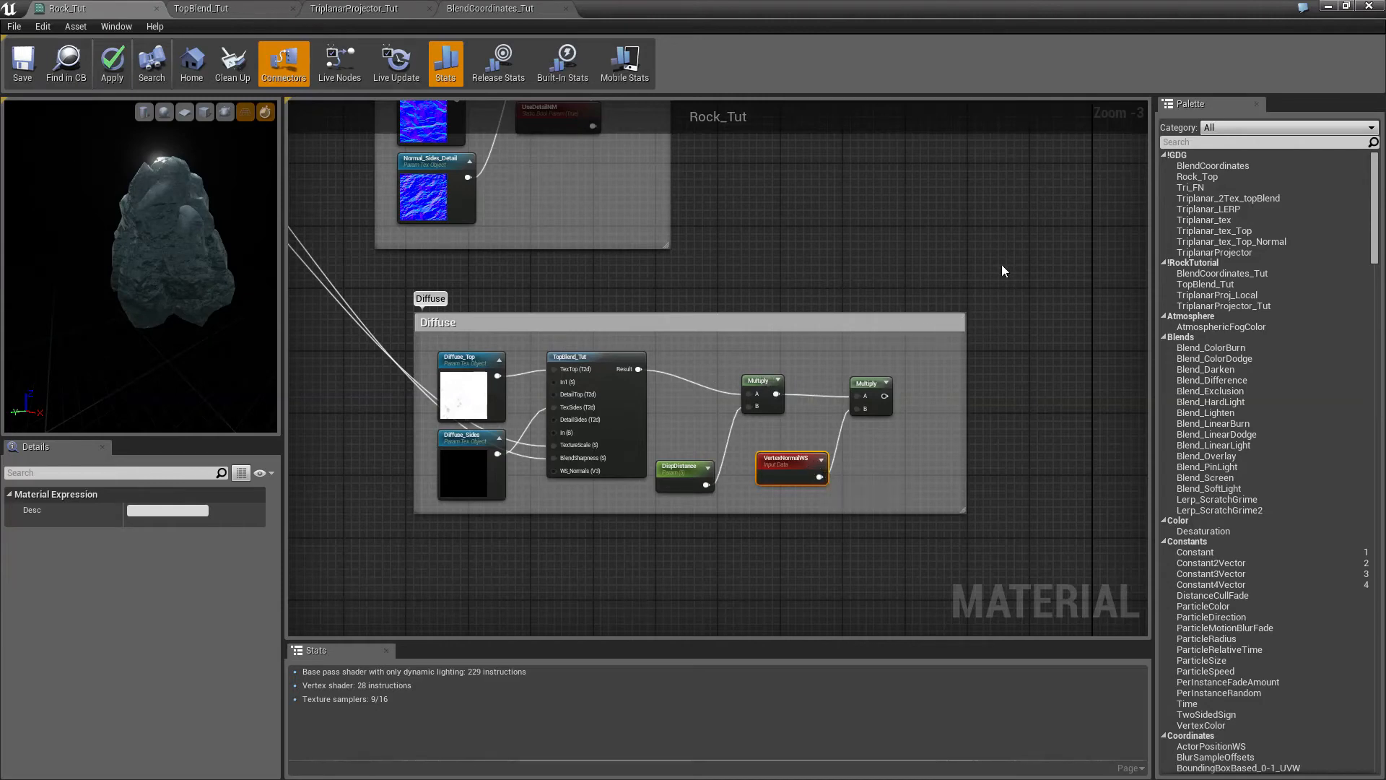
# - Connect the second Multiply's output to Rock_Tut's World Displacement input, and save the material with the Rock_Tut node moved aside
pyautogui.moveTo(1002, 268); pyautogui.dragTo(772, 495, button='right')
pyautogui.scroll(-1, 773, 495)
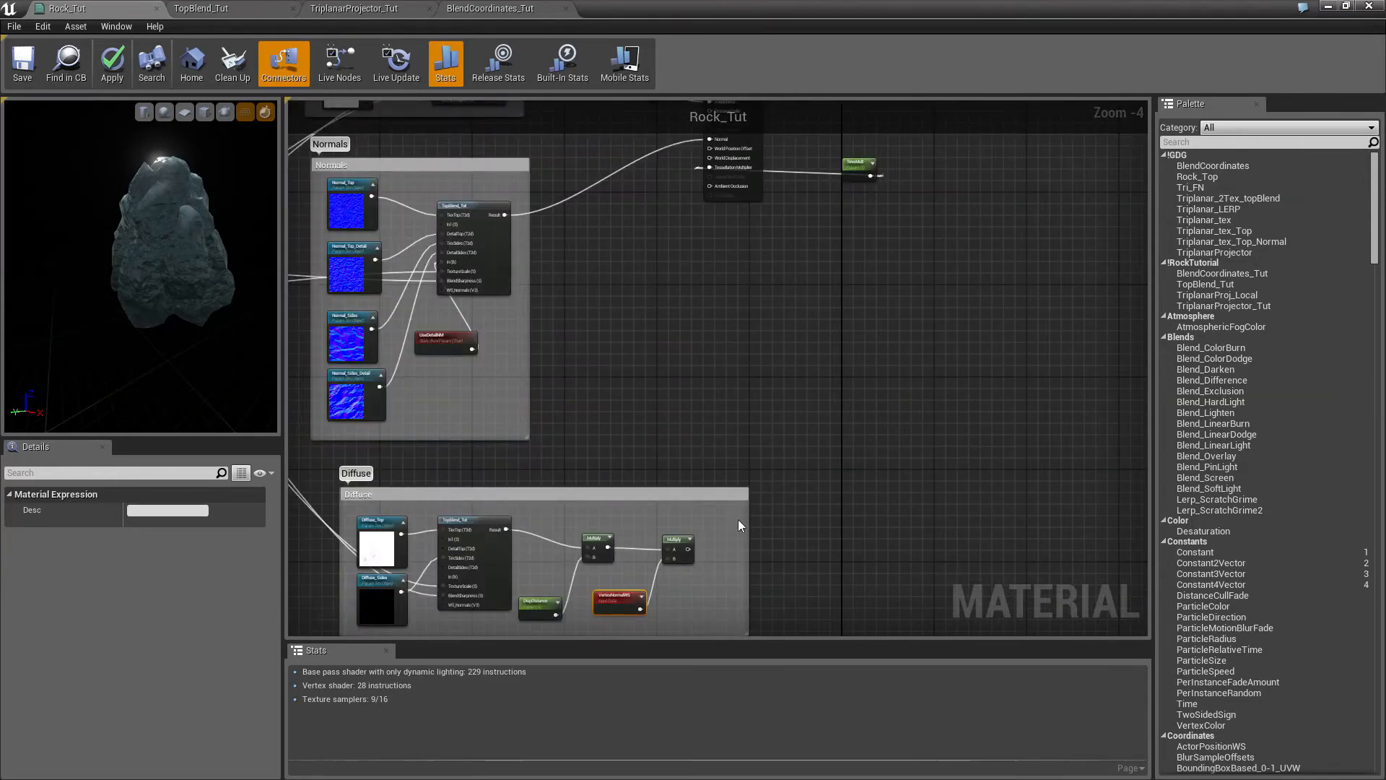
pyautogui.moveTo(692, 549); pyautogui.dragTo(713, 290)
pyautogui.scroll(4, 739, 299)
pyautogui.moveTo(732, 208); pyautogui.dragTo(913, 396, button='right')
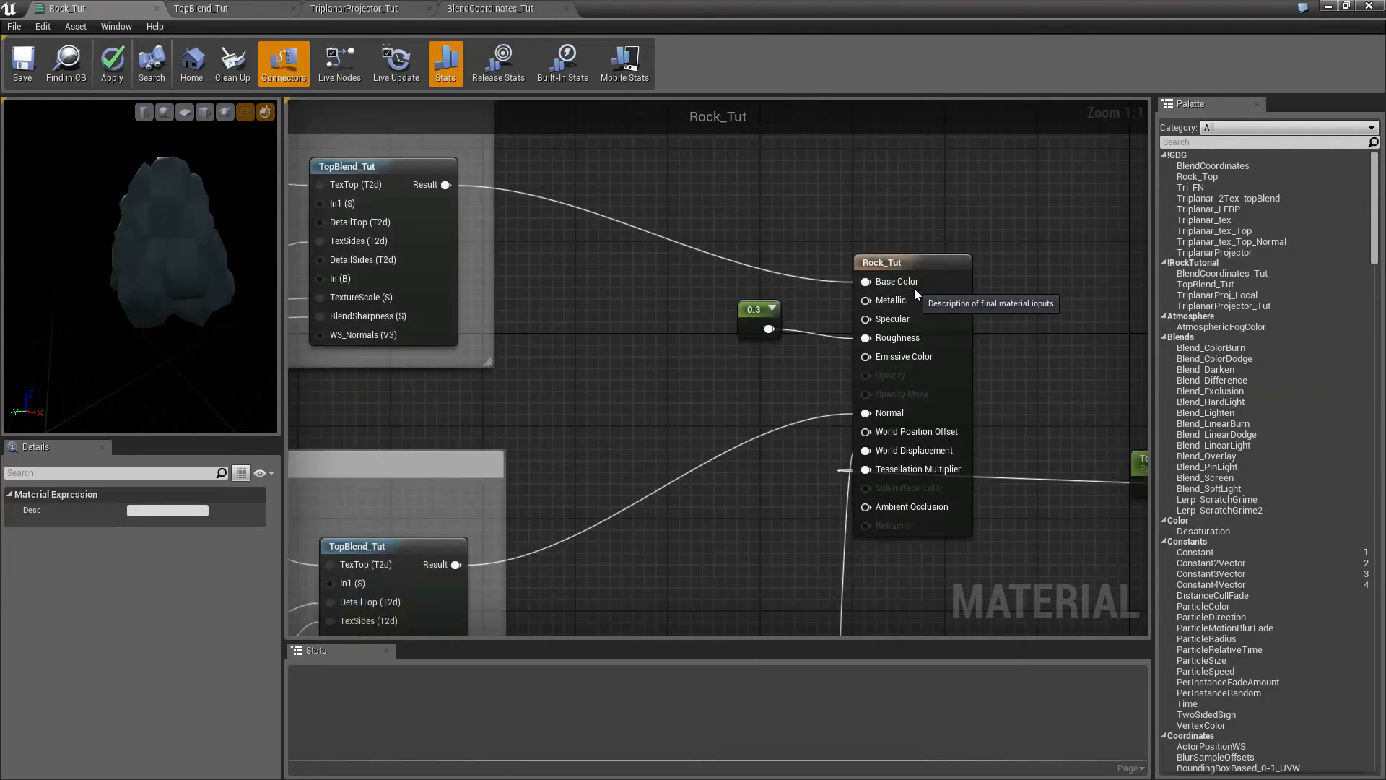
pyautogui.moveTo(919, 260); pyautogui.dragTo(978, 352)
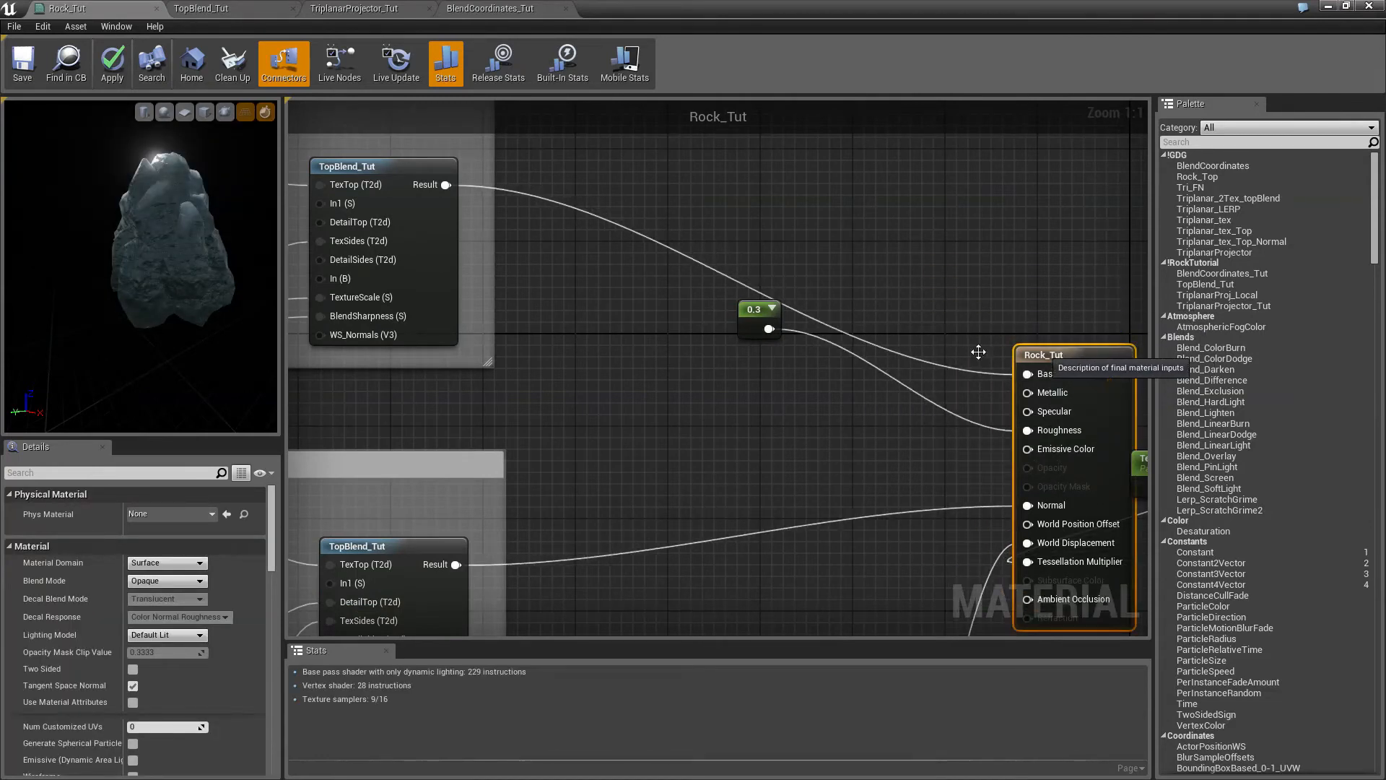
pyautogui.click(26, 55)
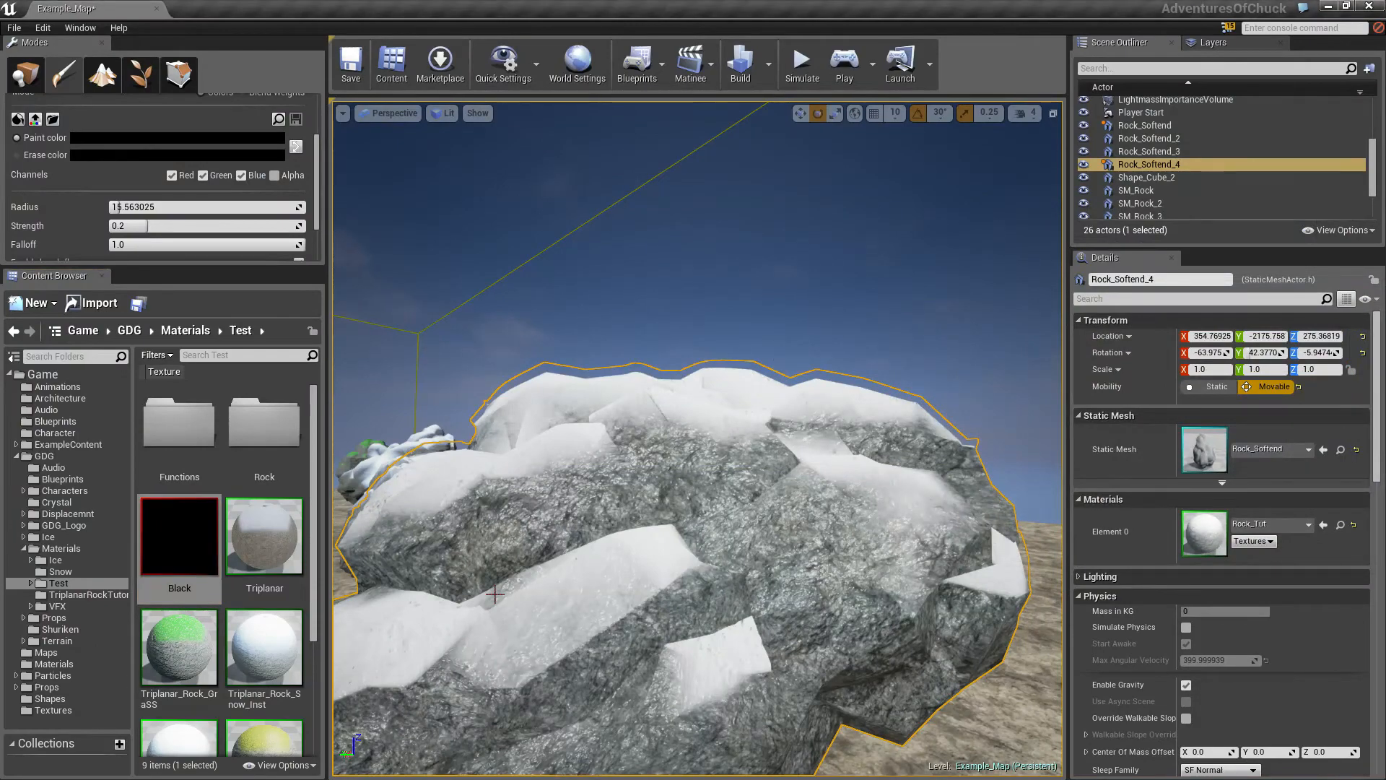
# - In the level editor, set the vertex paint color to pure red (hex FF0000FF)
pyautogui.moveTo(494, 593); pyautogui.dragTo(451, 625, button='right')
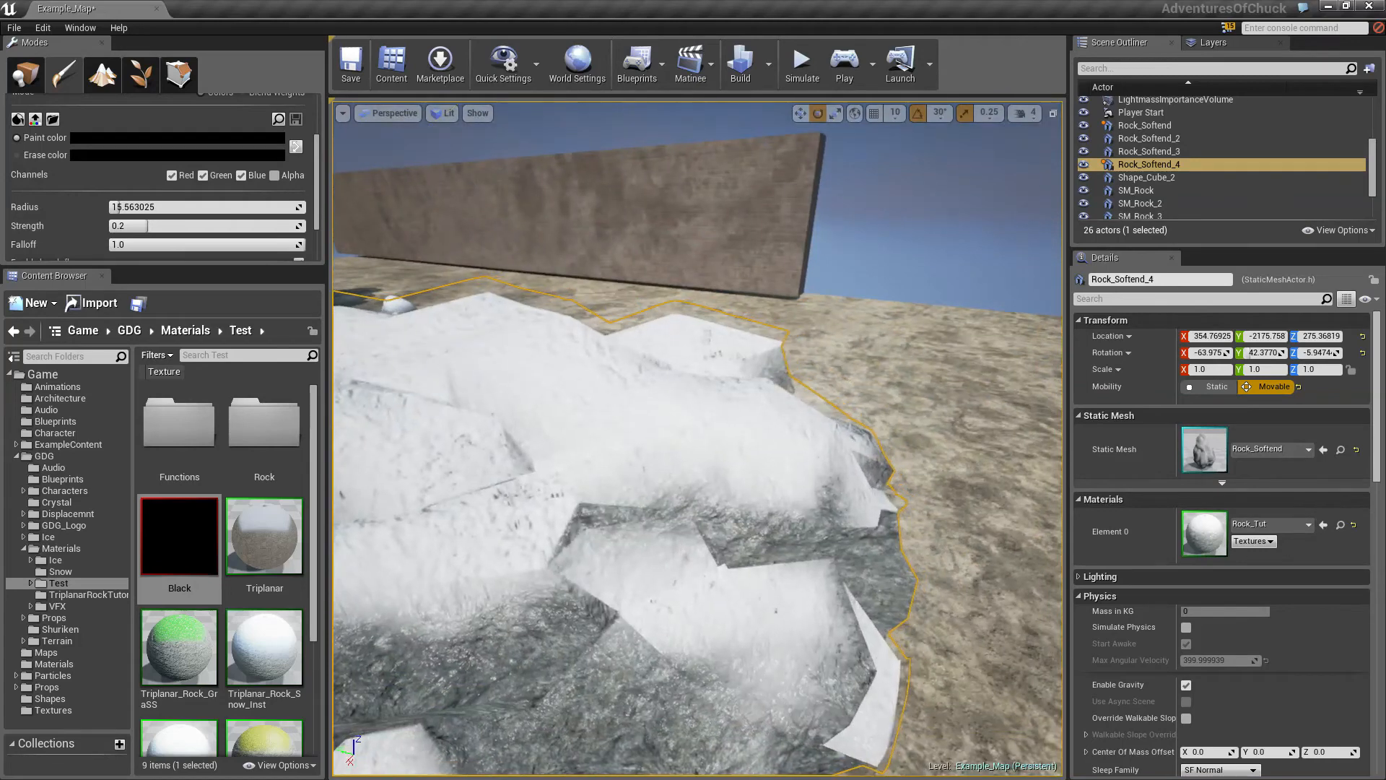
pyautogui.click(106, 141)
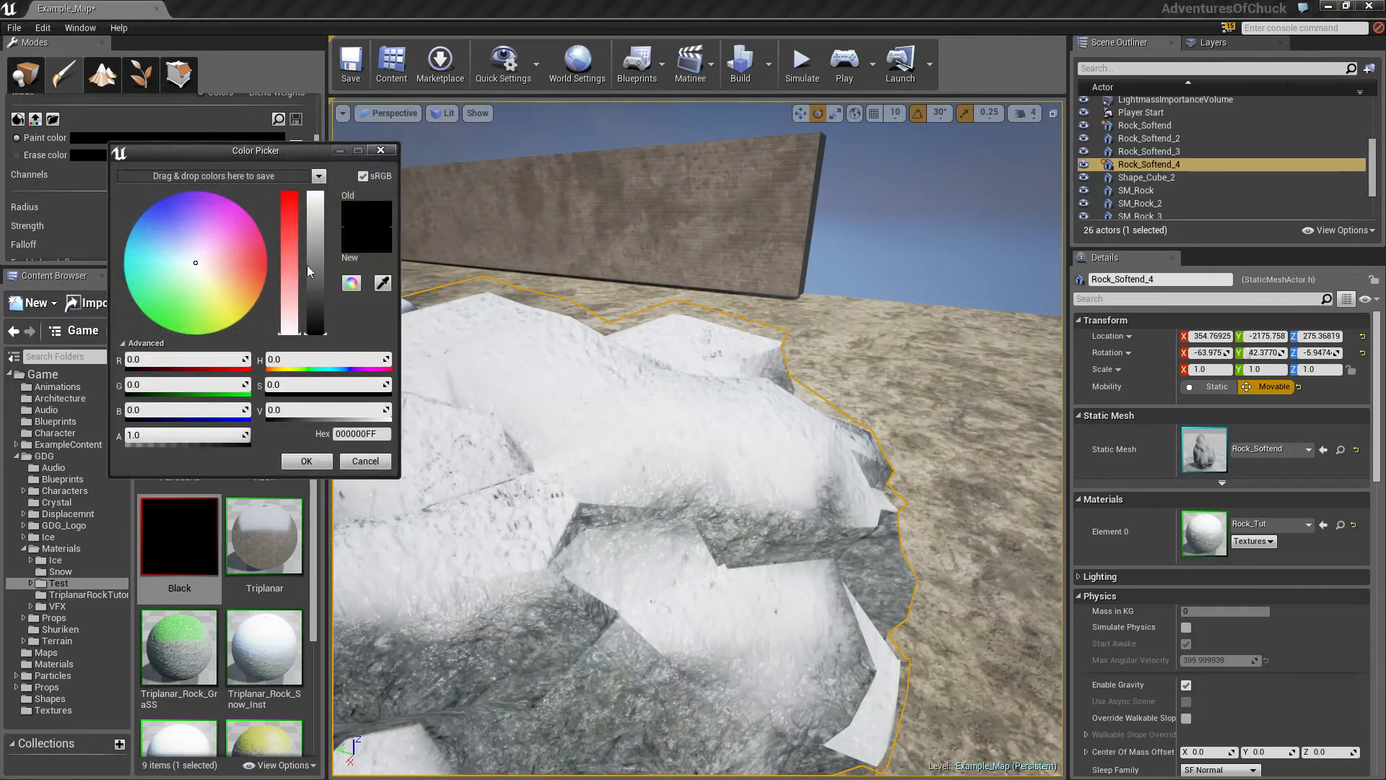
pyautogui.click(314, 231)
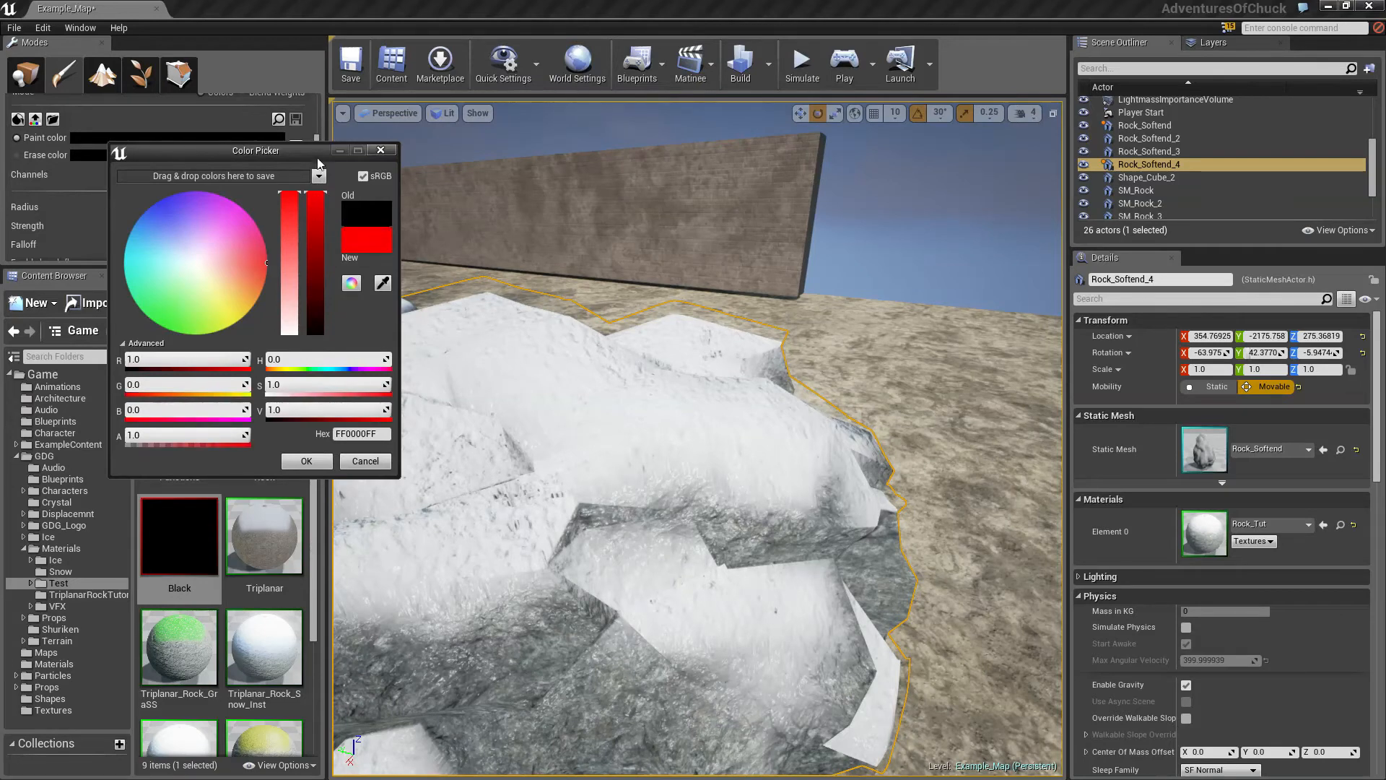
pyautogui.click(306, 460)
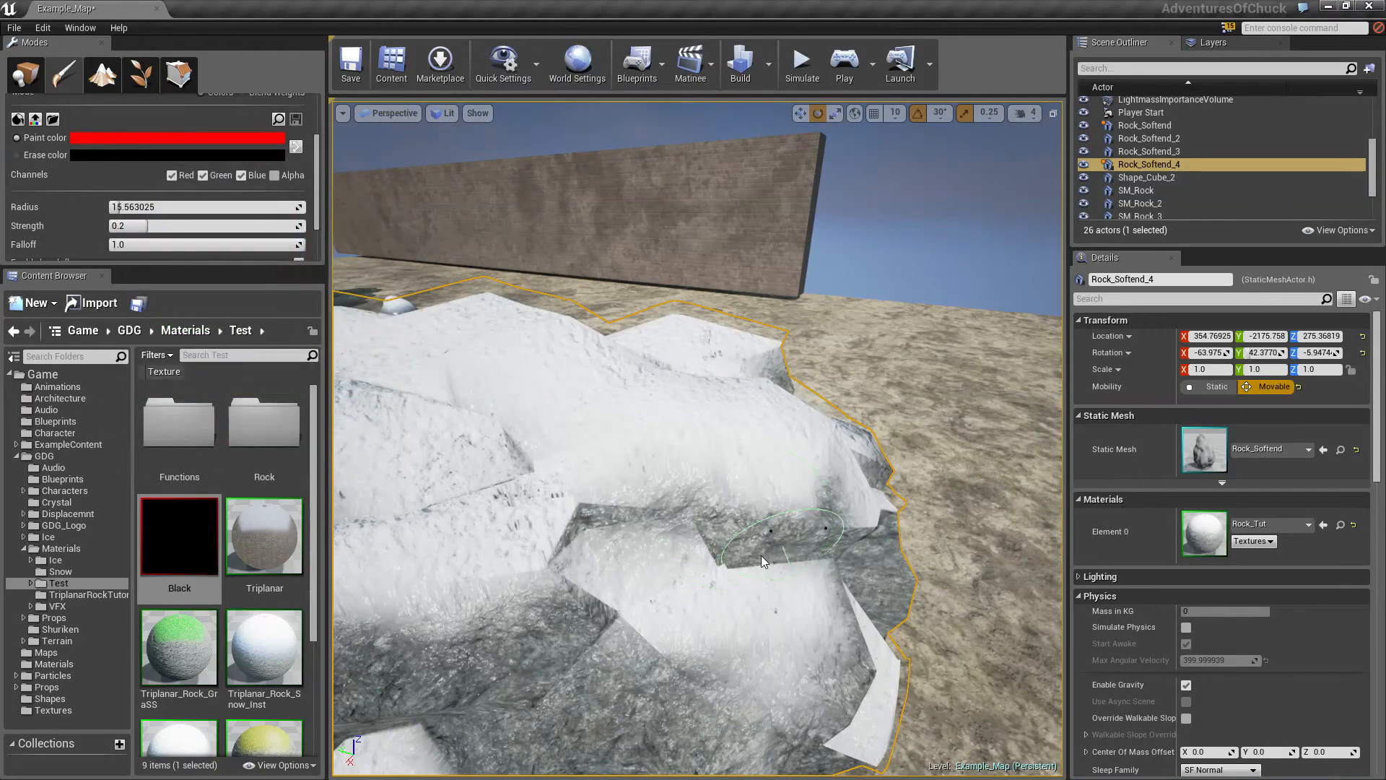
# - Paint red vertex color over the bare top, crevices and side of Rock_Softend_4 to extend its snow cover
pyautogui.moveTo(742, 538)
pyautogui.mouseDown()
pyautogui.moveTo(701, 527)
pyautogui.moveTo(832, 527)
pyautogui.moveTo(859, 477)
pyautogui.moveTo(822, 426)
pyautogui.moveTo(739, 400)
pyautogui.mouseUp()
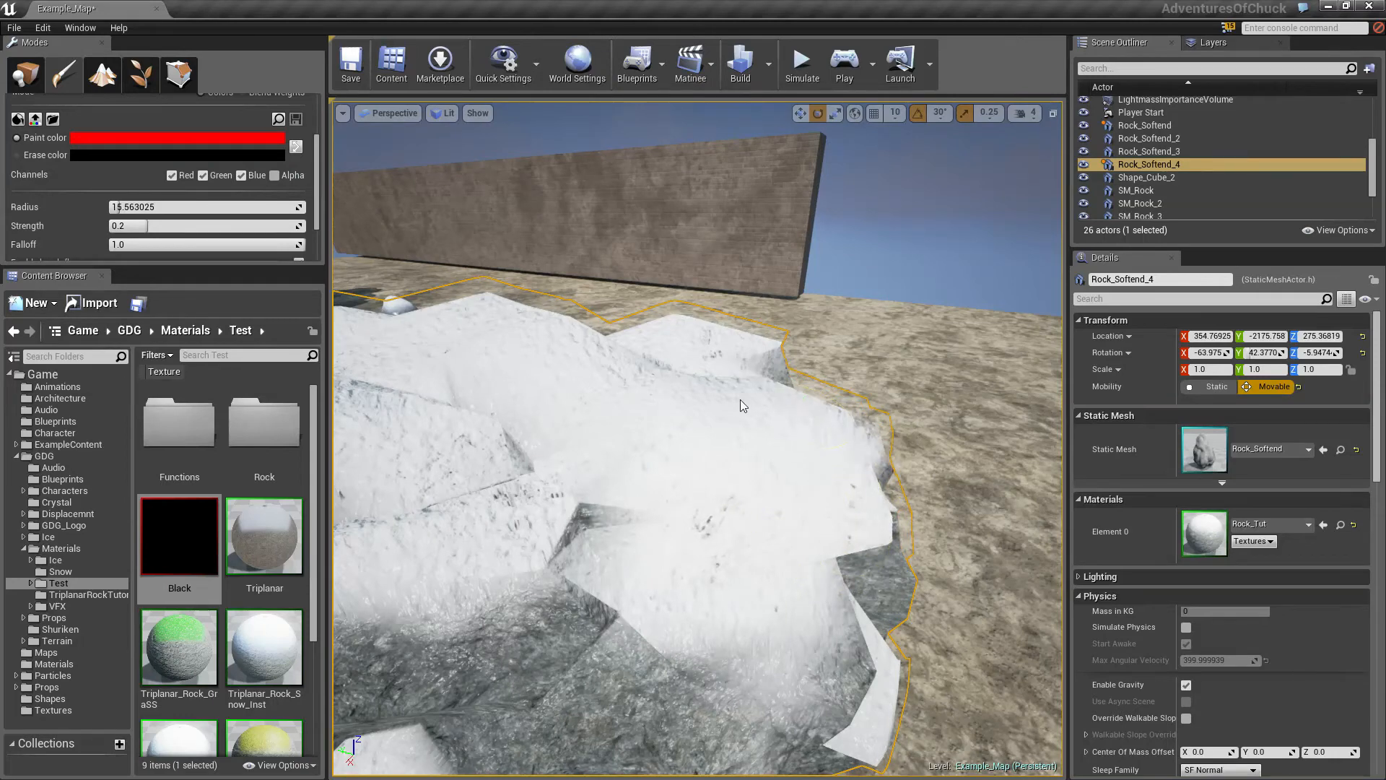
pyautogui.moveTo(539, 410)
pyautogui.mouseDown()
pyautogui.moveTo(605, 612)
pyautogui.moveTo(647, 557)
pyautogui.mouseUp()
pyautogui.moveTo(647, 556); pyautogui.dragTo(640, 518, button='right')
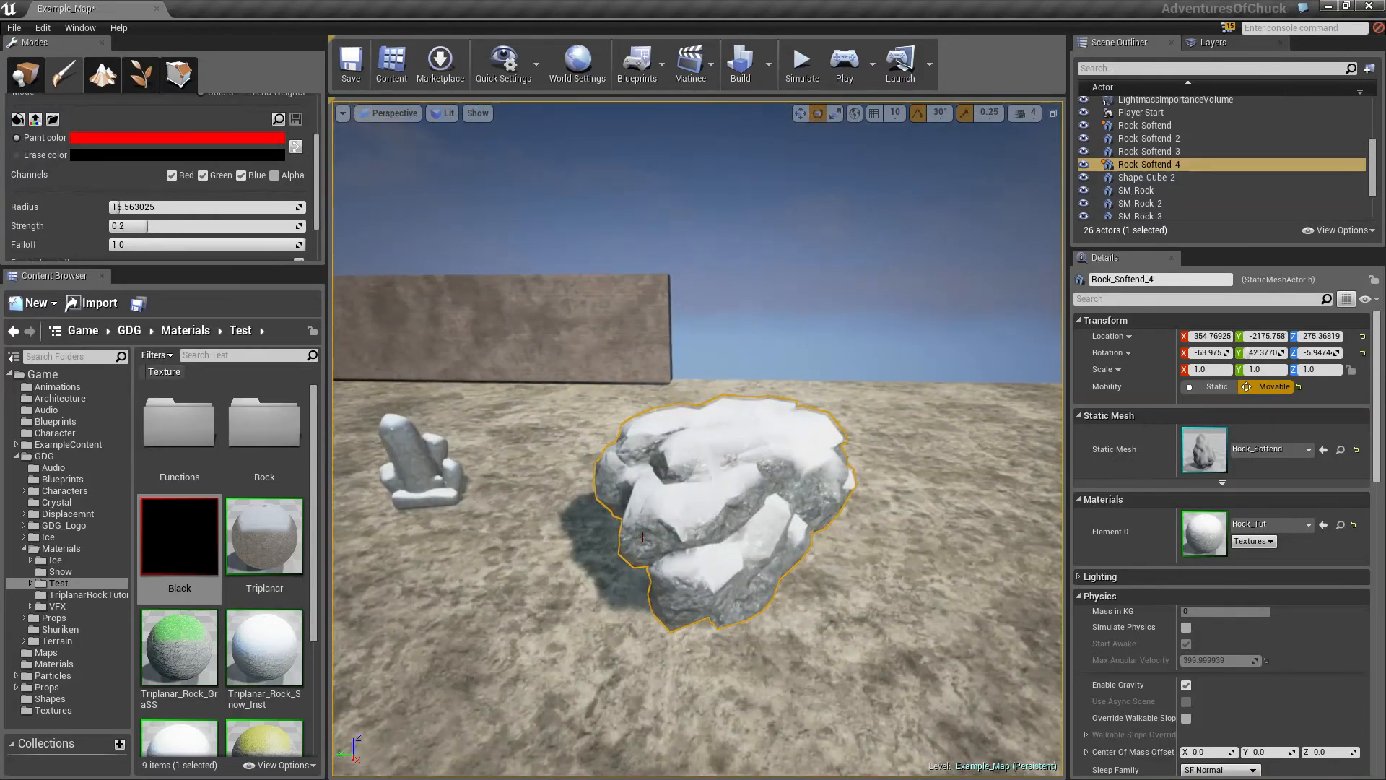
pyautogui.scroll(5, 641, 519)
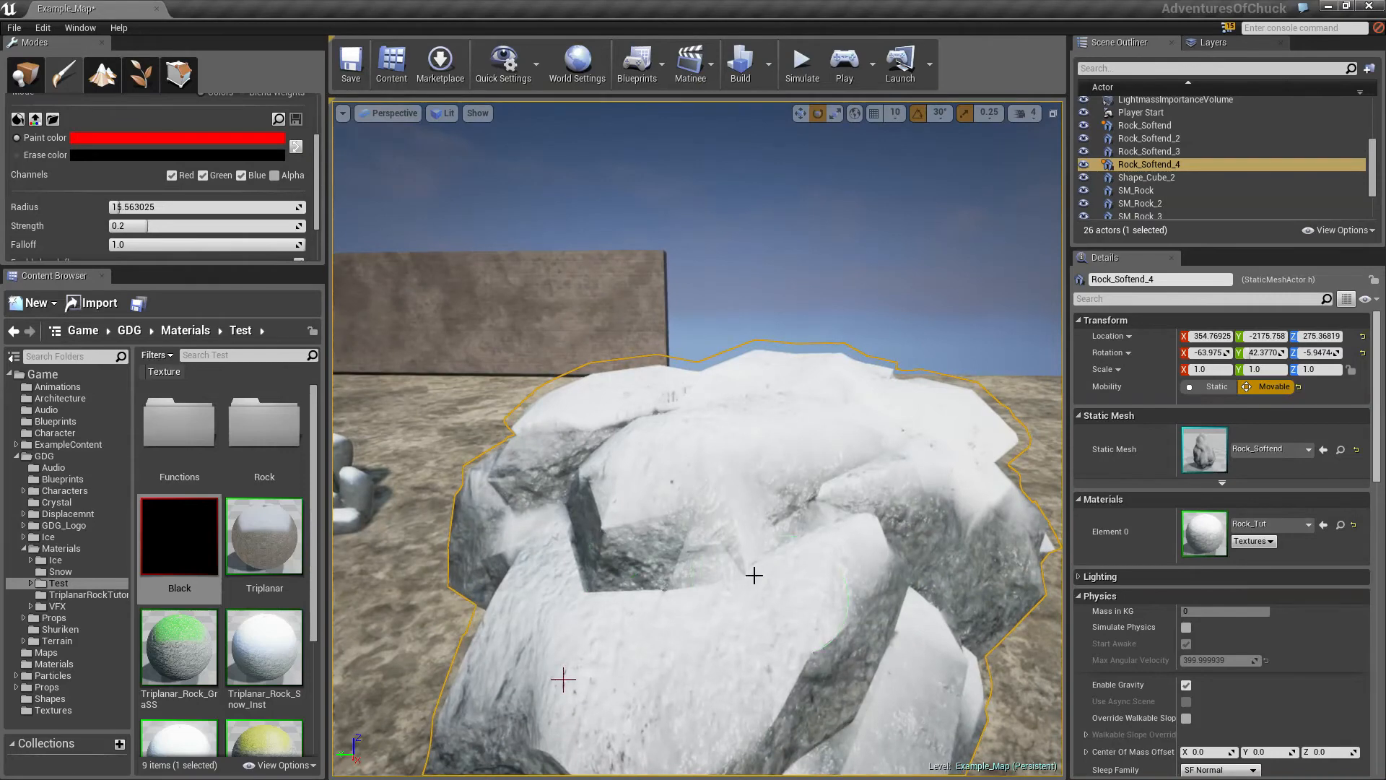
pyautogui.moveTo(714, 545)
pyautogui.mouseDown()
pyautogui.moveTo(659, 550)
pyautogui.moveTo(594, 529)
pyautogui.moveTo(573, 473)
pyautogui.moveTo(721, 504)
pyautogui.moveTo(860, 499)
pyautogui.moveTo(767, 533)
pyautogui.mouseUp()
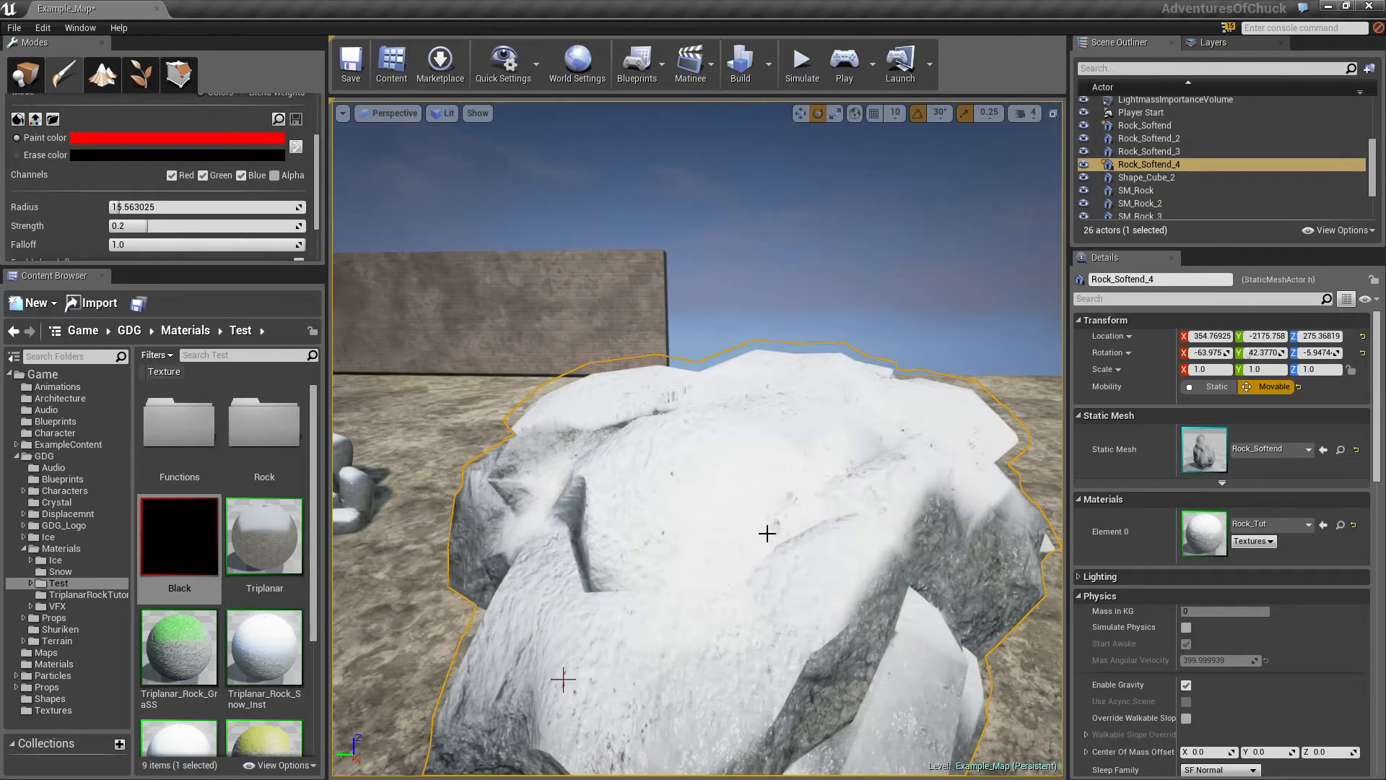
pyautogui.moveTo(767, 532)
pyautogui.mouseDown(button='right')
pyautogui.moveTo(783, 507)
pyautogui.moveTo(881, 516)
pyautogui.mouseUp(button='right')
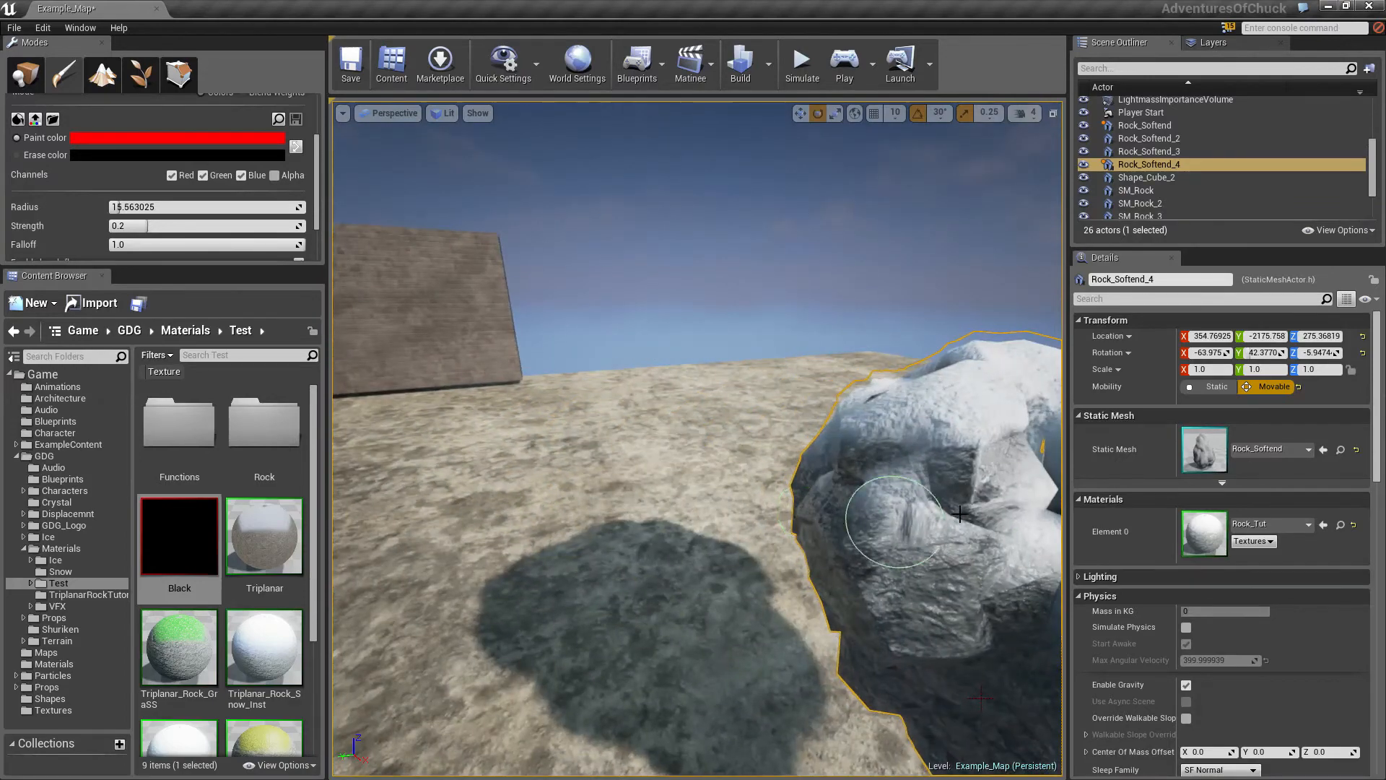
pyautogui.moveTo(940, 462)
pyautogui.mouseDown()
pyautogui.moveTo(957, 549)
pyautogui.moveTo(935, 473)
pyautogui.mouseUp()
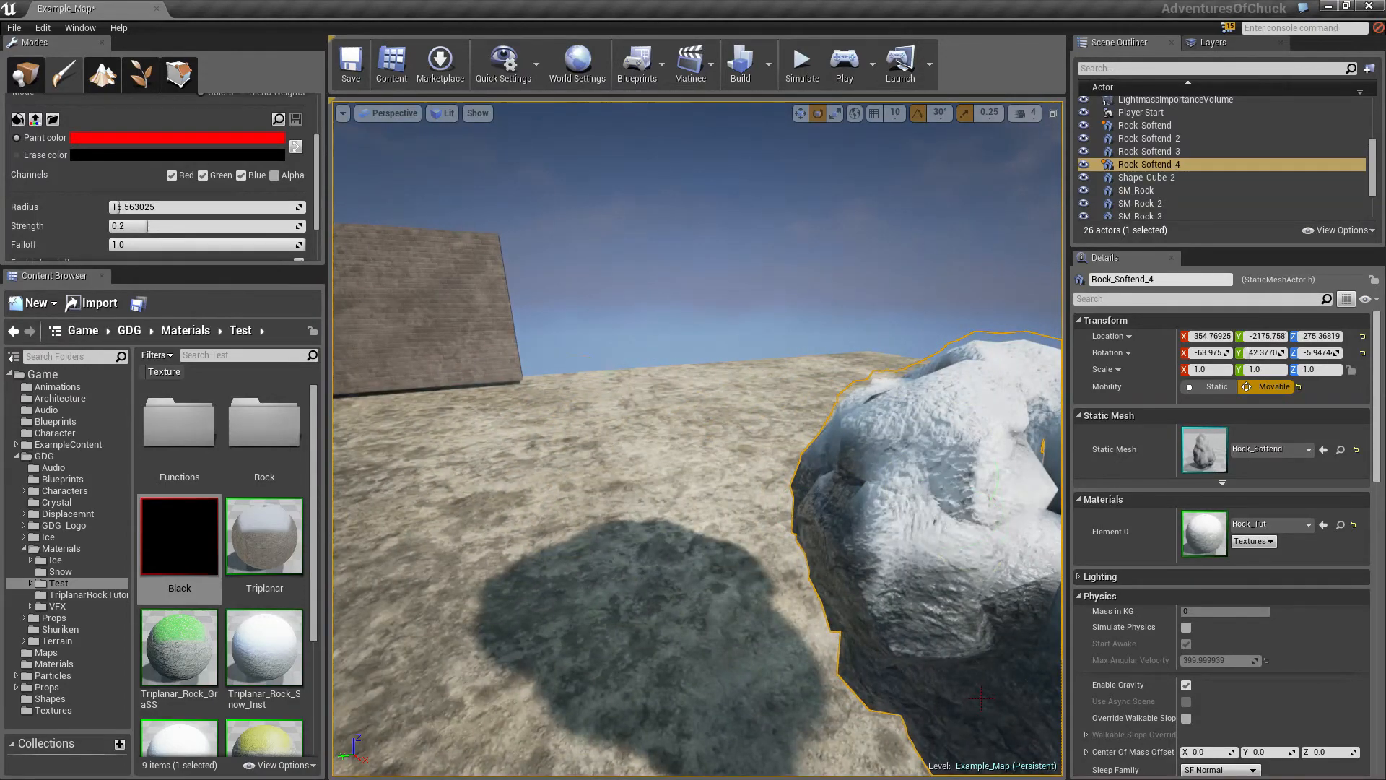
pyautogui.moveTo(935, 473)
pyautogui.mouseDown(button='right')
pyautogui.moveTo(1047, 476)
pyautogui.moveTo(693, 541)
pyautogui.moveTo(637, 589)
pyautogui.moveTo(937, 458)
pyautogui.mouseUp(button='right')
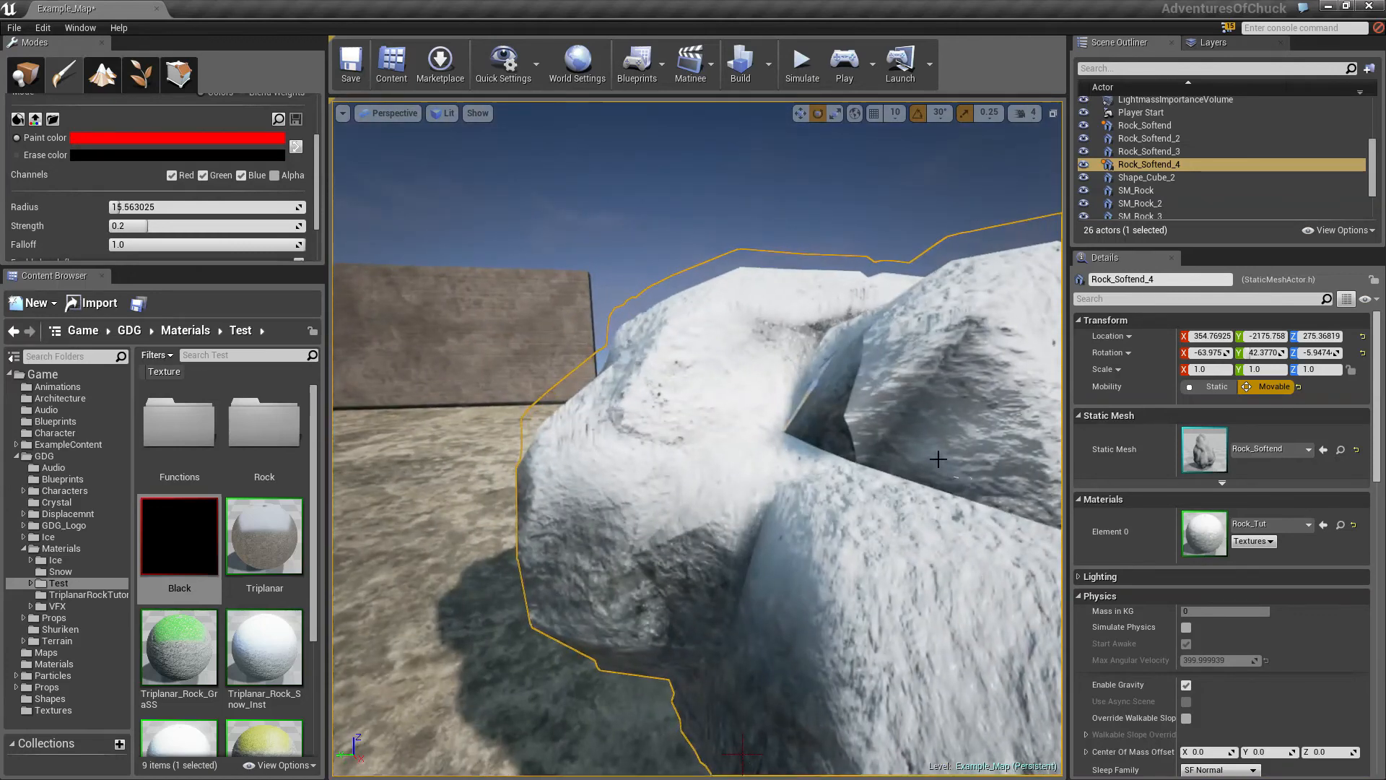
pyautogui.moveTo(858, 438)
pyautogui.mouseDown()
pyautogui.moveTo(811, 322)
pyautogui.moveTo(841, 389)
pyautogui.mouseUp()
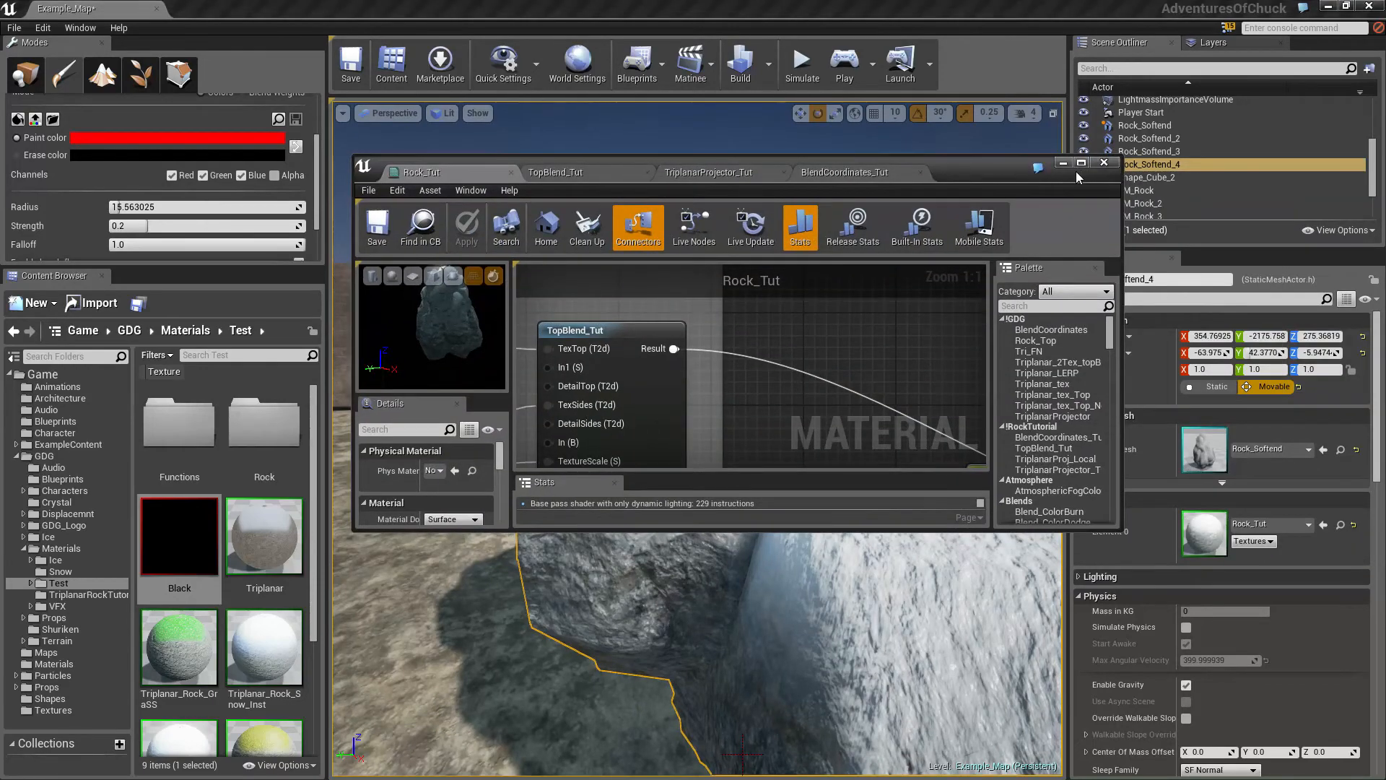
# - Switch back to the Rock_Tut material graph and move the 0.3 roughness constant below the Base Color wire
pyautogui.doubleClick(1075, 168)
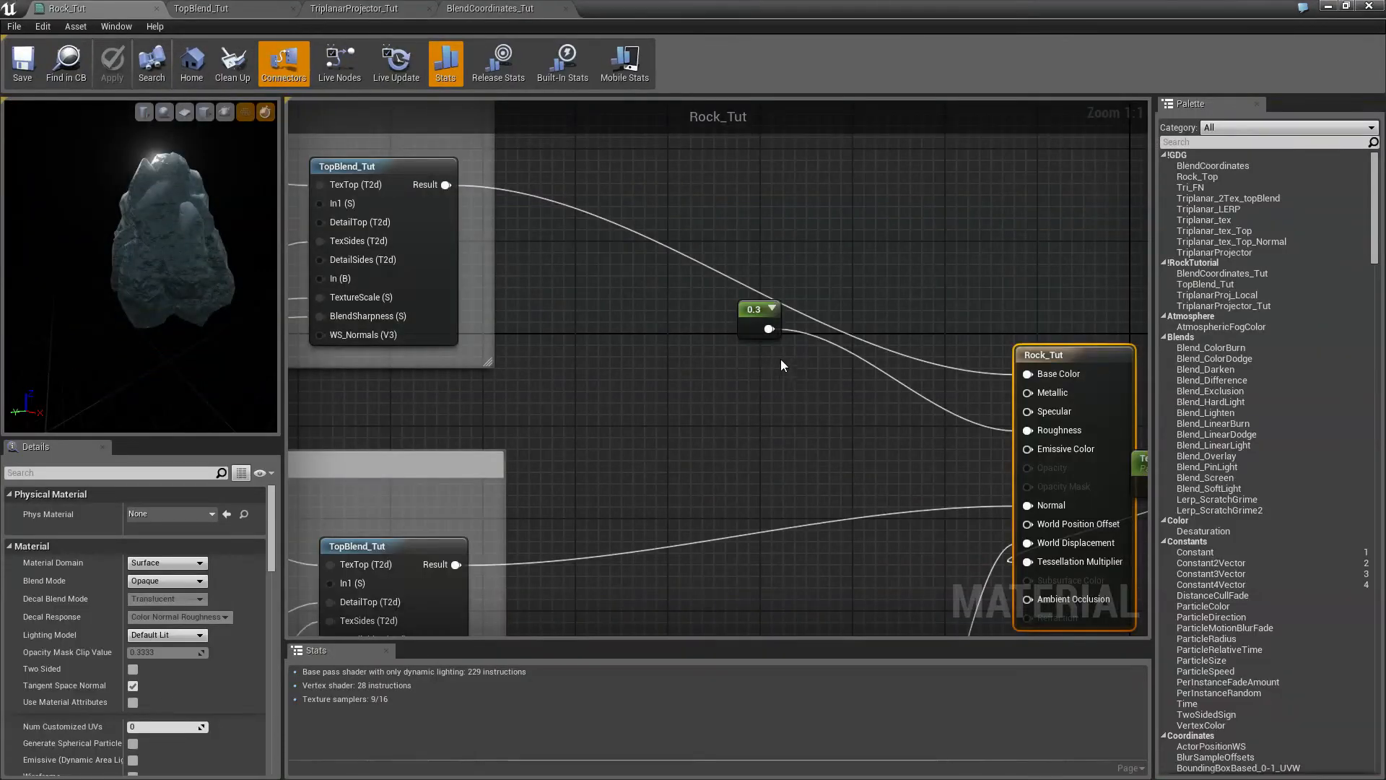
pyautogui.moveTo(666, 375); pyautogui.dragTo(824, 387, button='right')
pyautogui.moveTo(887, 325); pyautogui.dragTo(890, 387)
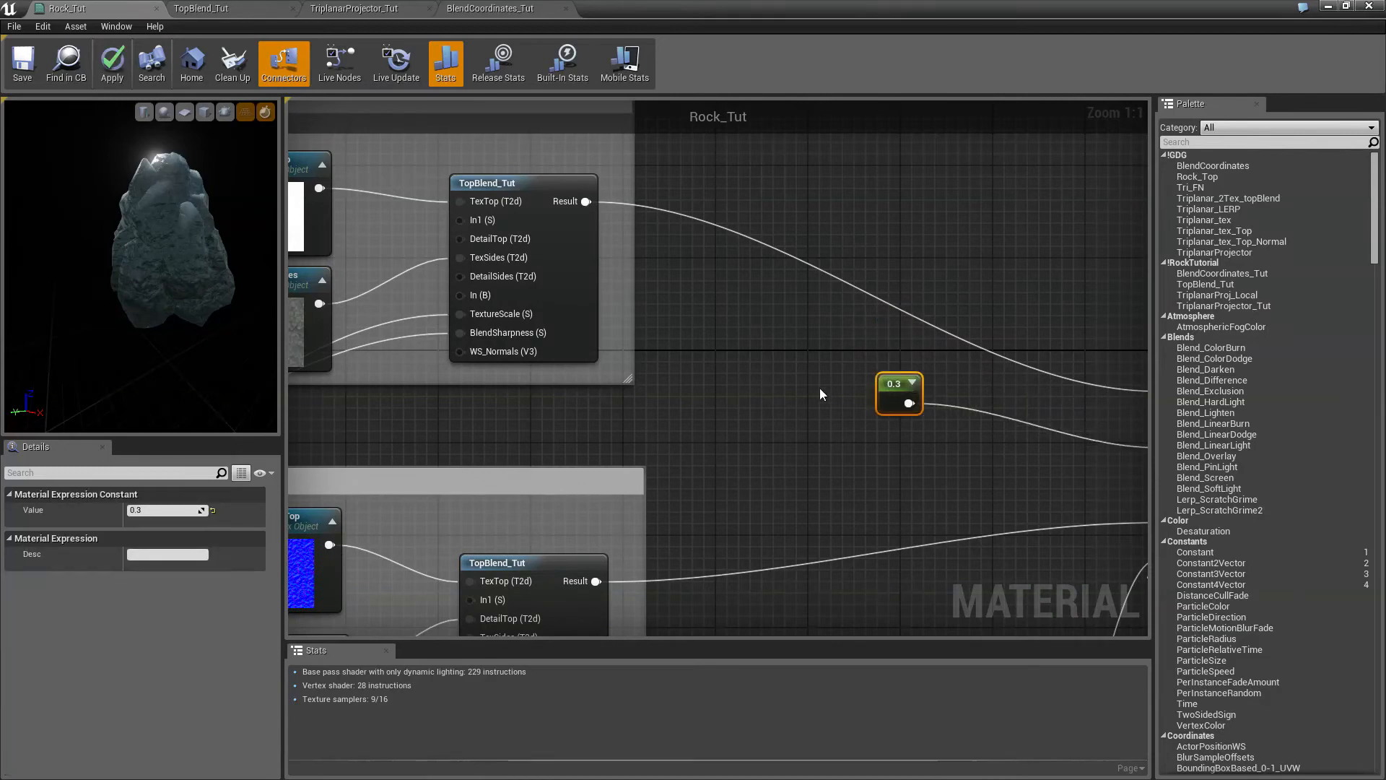
pyautogui.moveTo(821, 388)
pyautogui.mouseDown(button='right')
pyautogui.moveTo(882, 458)
pyautogui.moveTo(842, 377)
pyautogui.mouseUp(button='right')
pyautogui.scroll(-2, 859, 433)
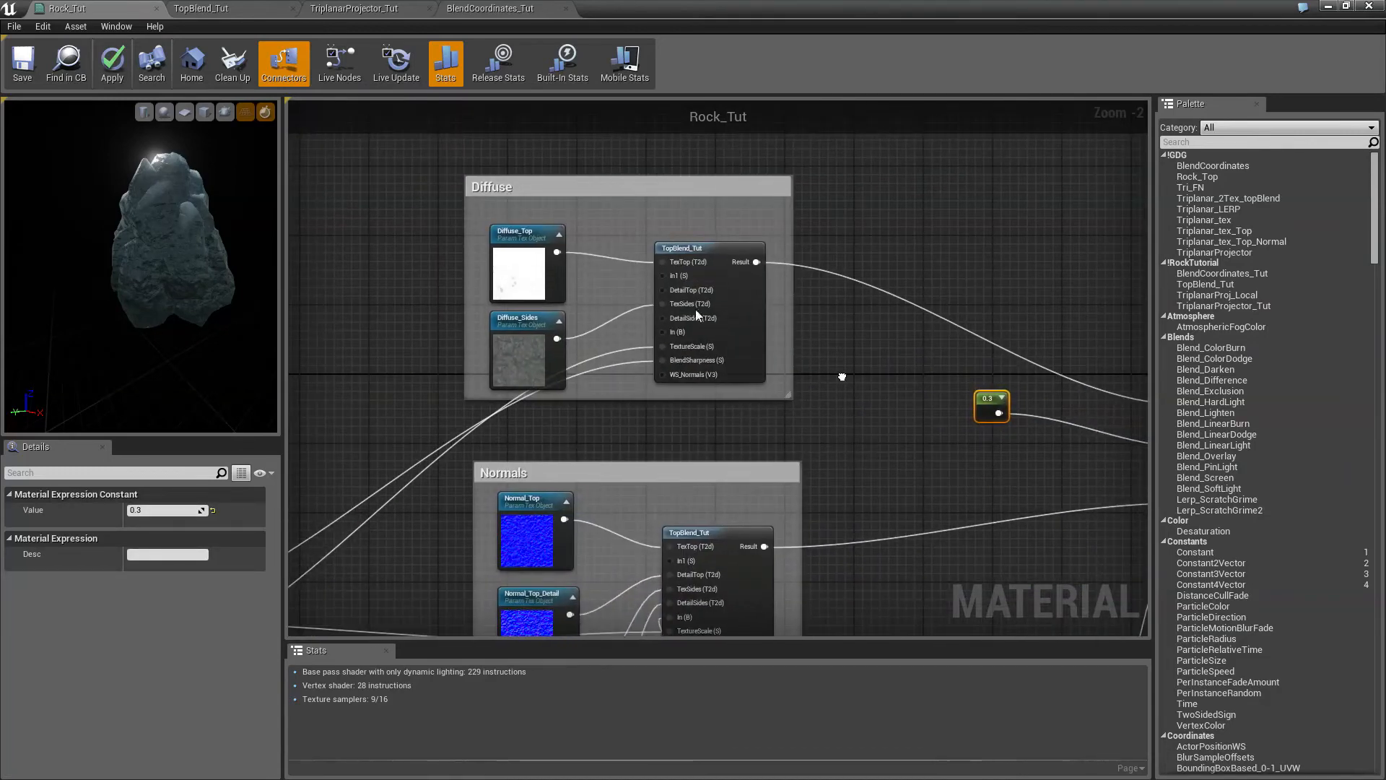
# - Move the upper Diffuse comment group, with all its nodes, well above the Normals group to free space
pyautogui.moveTo(368, 154); pyautogui.dragTo(872, 435)
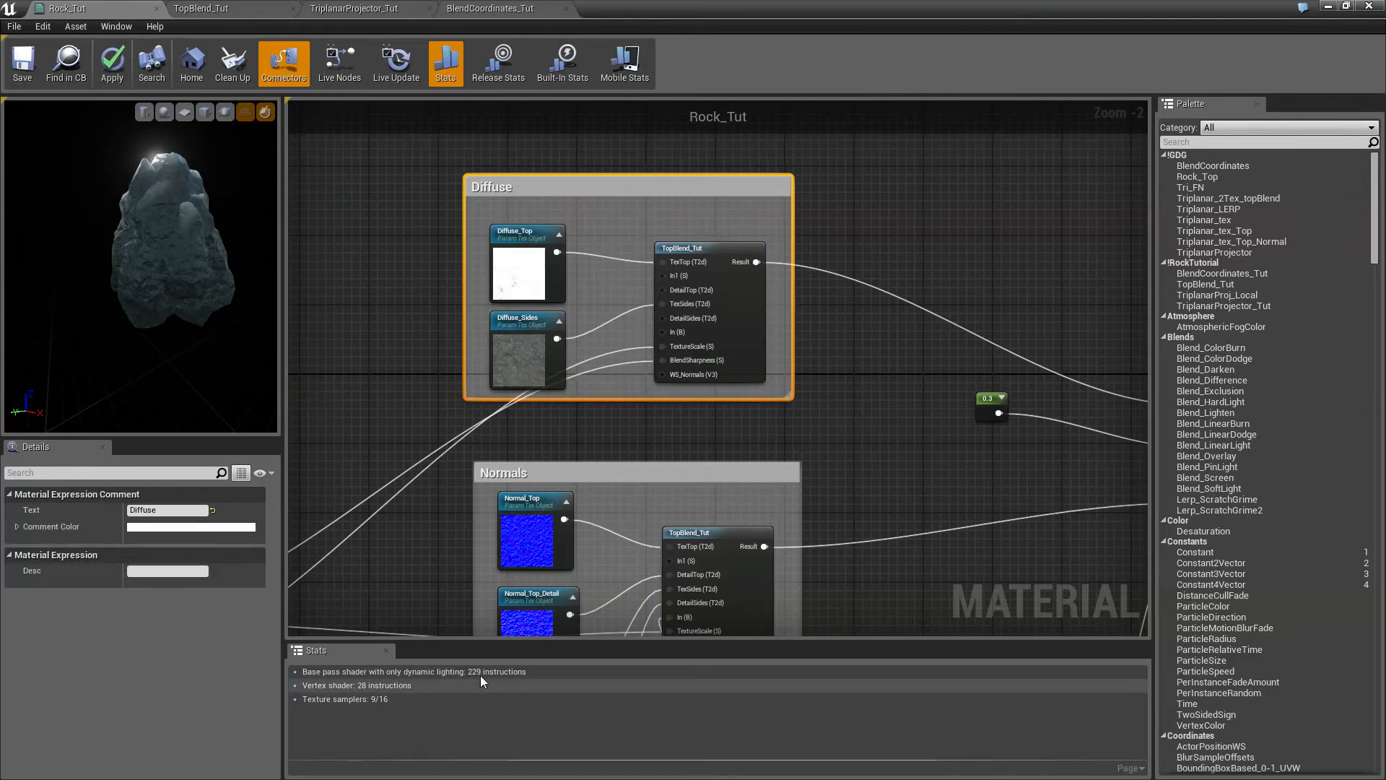
pyautogui.moveTo(856, 357); pyautogui.dragTo(914, 439, button='right')
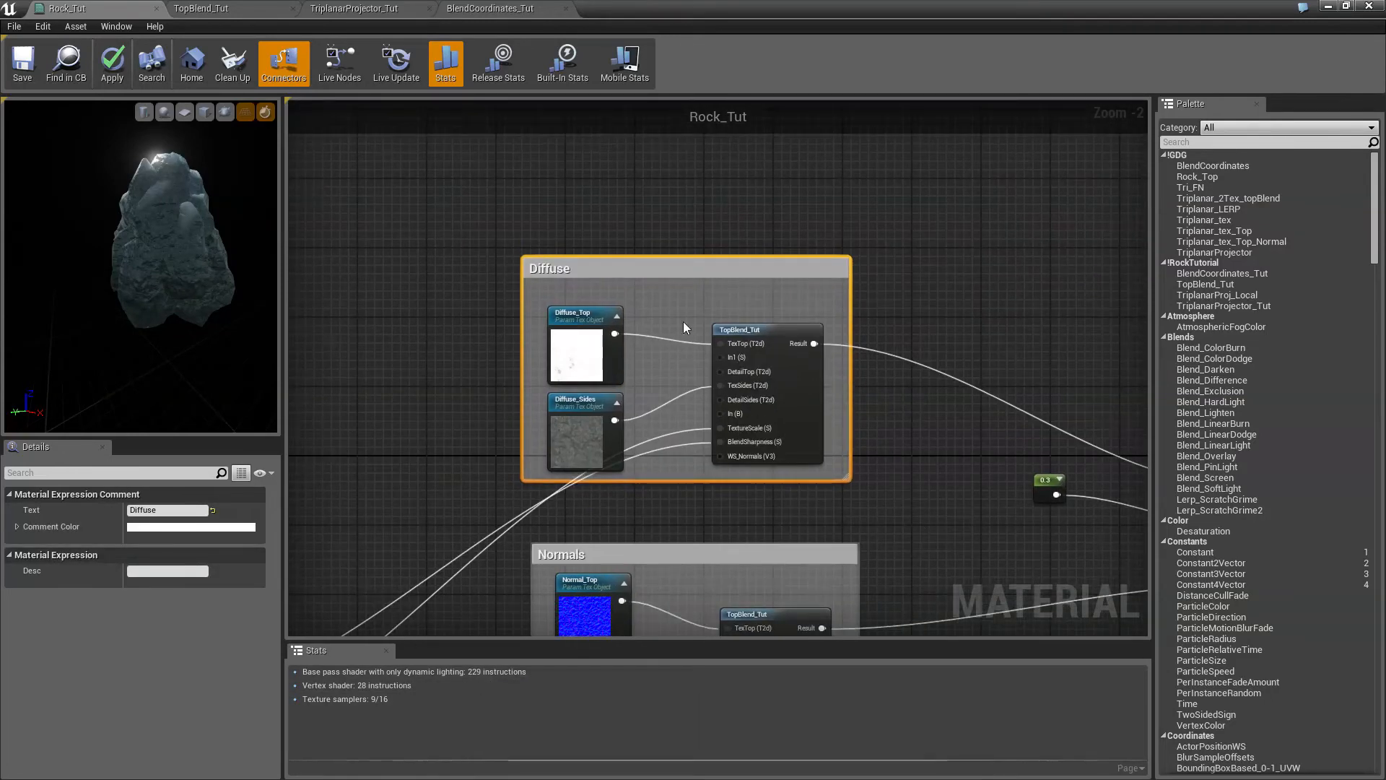
pyautogui.moveTo(677, 271)
pyautogui.mouseDown()
pyautogui.moveTo(678, 137)
pyautogui.moveTo(691, 129)
pyautogui.moveTo(691, 250)
pyautogui.mouseUp()
pyautogui.moveTo(789, 517); pyautogui.dragTo(702, 593, button='right')
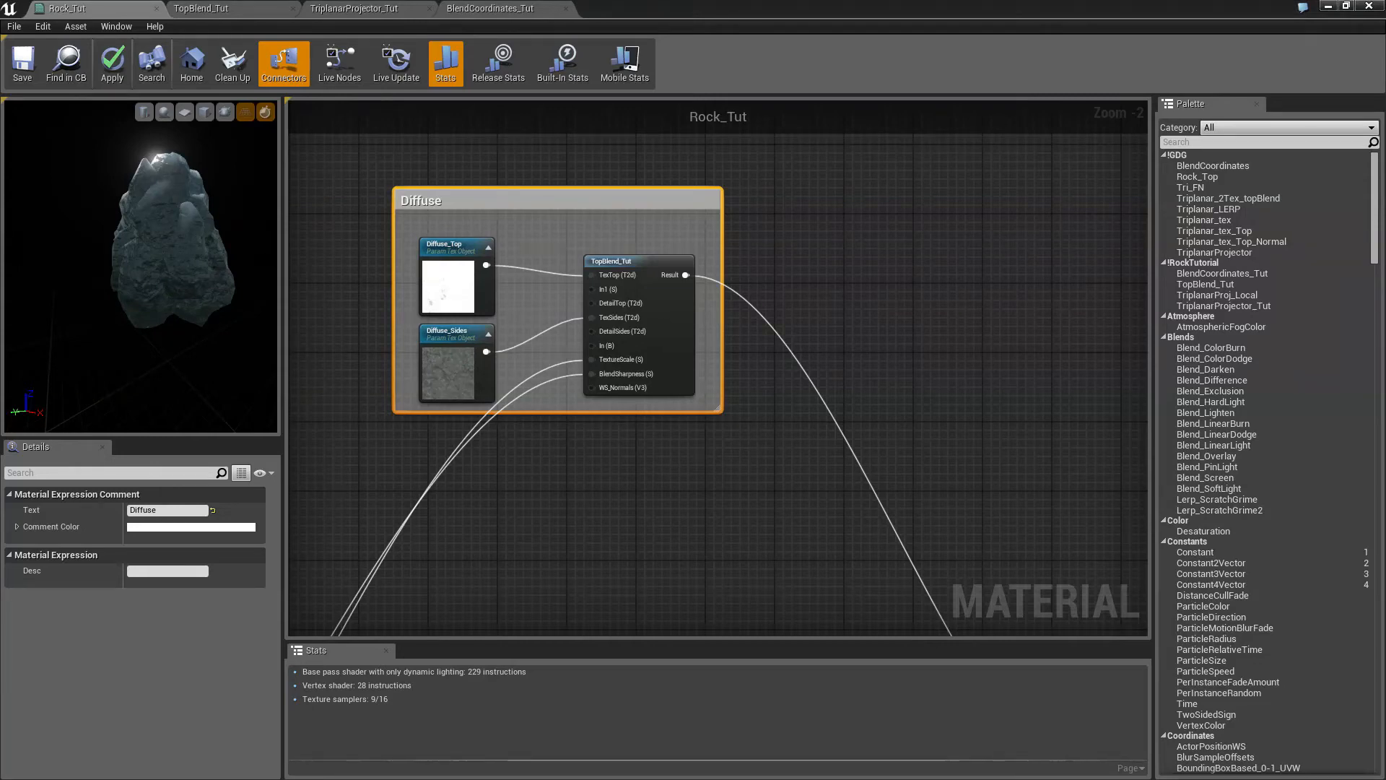
# - Add a Lerp node in the empty area near the 0.3 constant
pyautogui.moveTo(1052, 466); pyautogui.dragTo(954, 335, button='right')
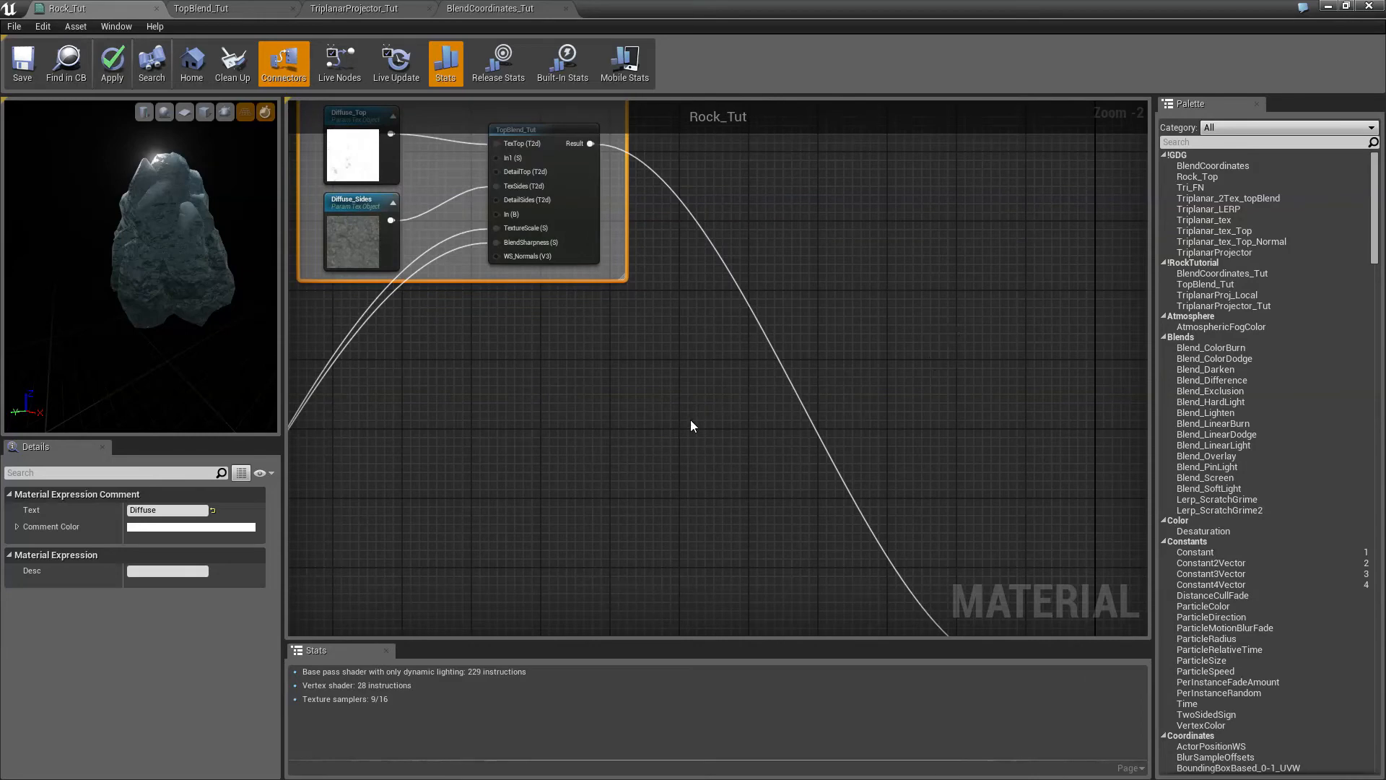
pyautogui.moveTo(690, 427); pyautogui.dragTo(572, 221, button='right')
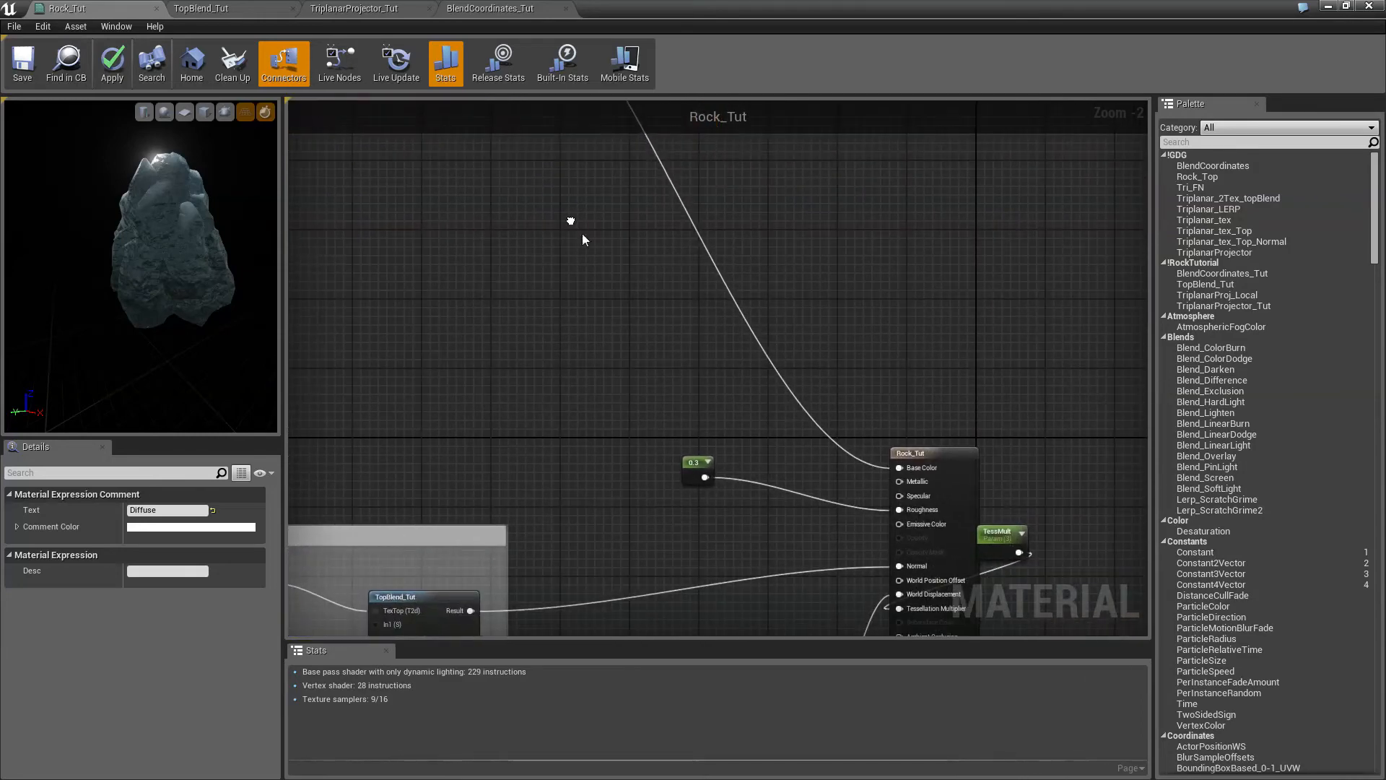
pyautogui.rightClick(670, 406)
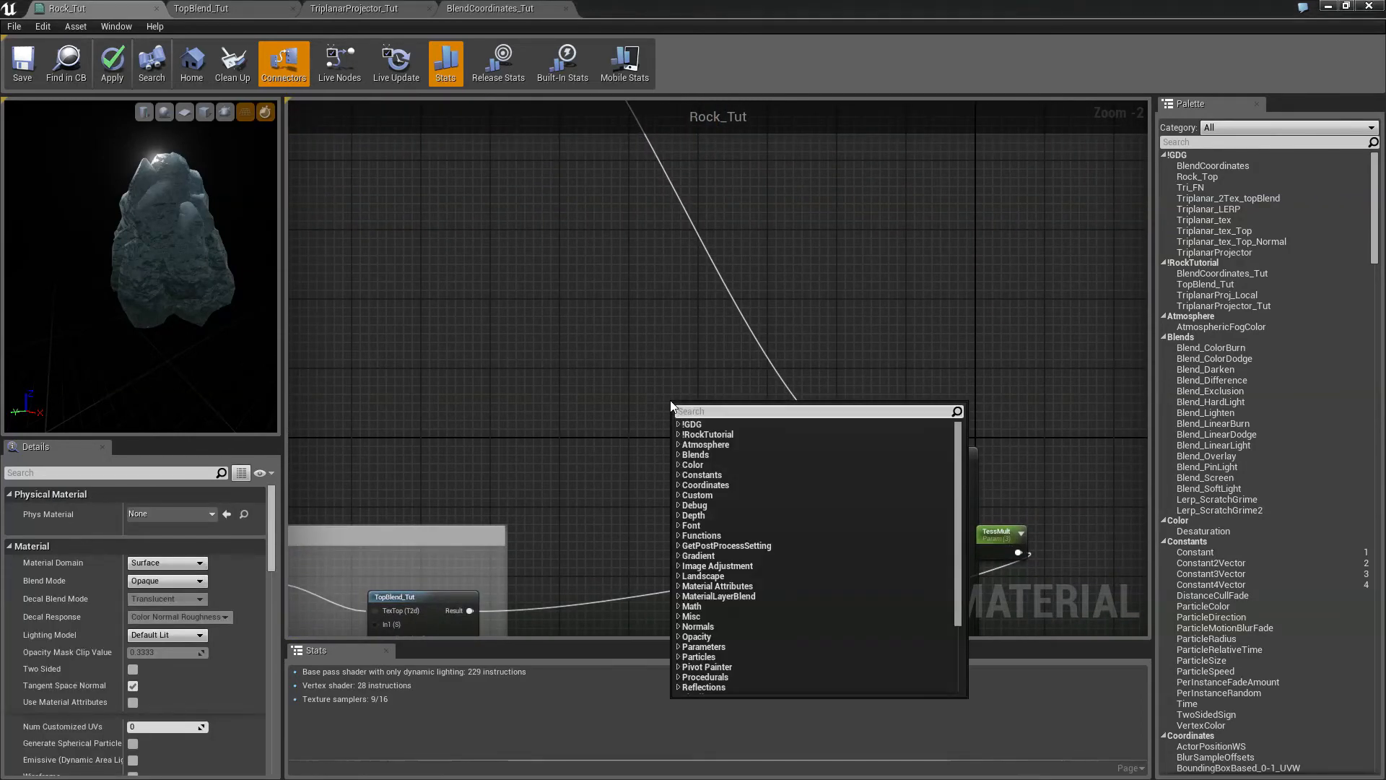
pyautogui.write('lerp')
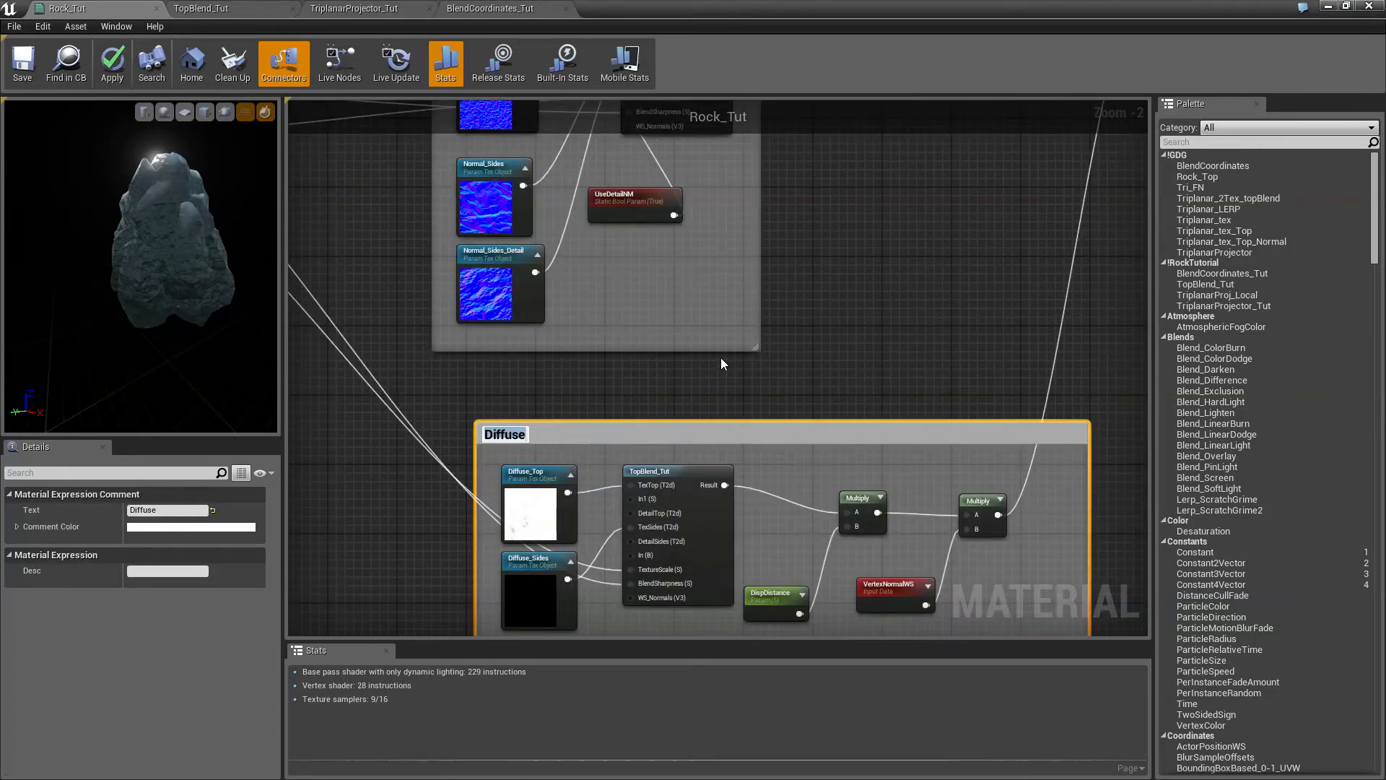
# - Rename the comment around the displacement nodes from Diffuse to SnowDisp
pyautogui.write('SnowDisp')
pyautogui.press('Return')
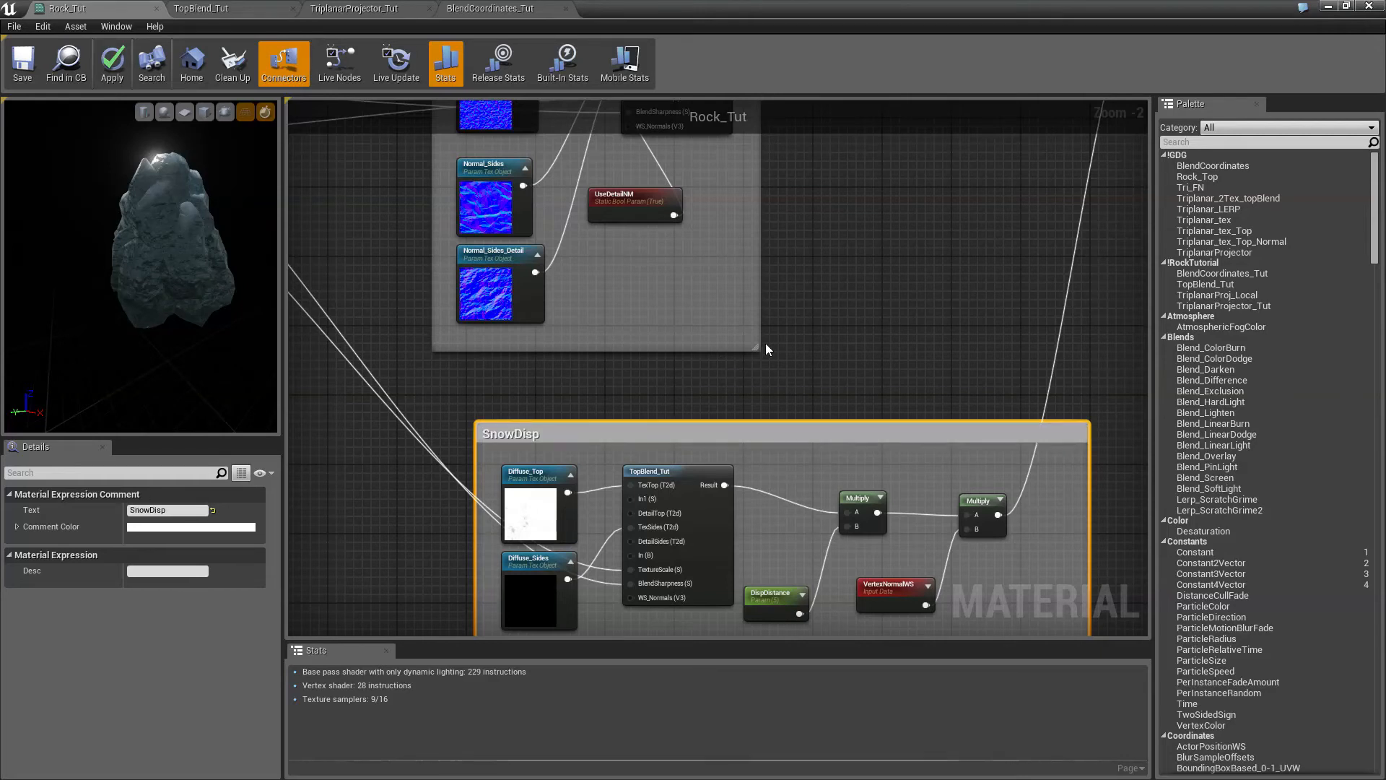
# - Connect the SnowDisp TopBlend_Tut Result to the Lerp's Alpha and the Lerp's output to Roughness, placing the 0.3 constant before the Lerp
pyautogui.moveTo(724, 485); pyautogui.dragTo(737, 262)
pyautogui.moveTo(659, 191); pyautogui.dragTo(680, 269, button='right')
pyautogui.moveTo(806, 313); pyautogui.dragTo(1020, 423)
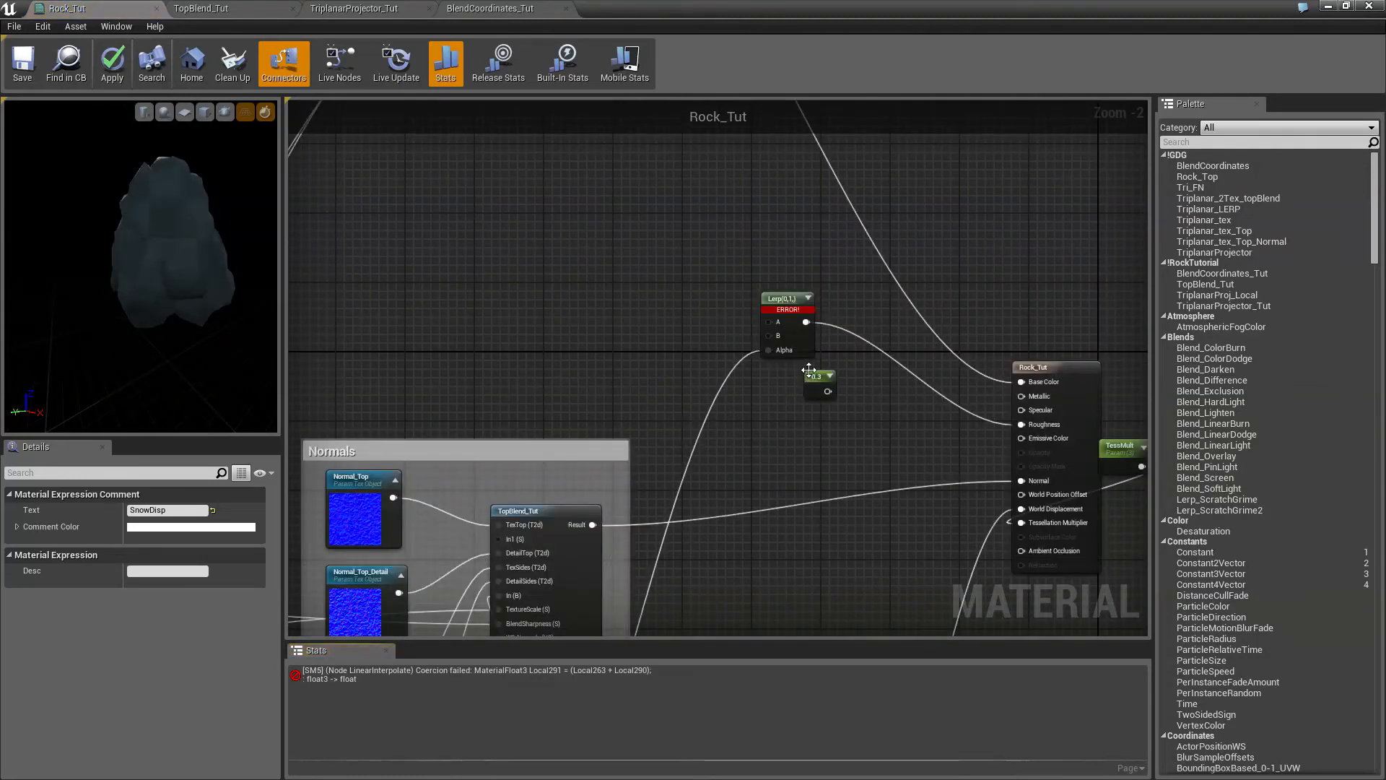
pyautogui.moveTo(817, 380); pyautogui.dragTo(635, 294)
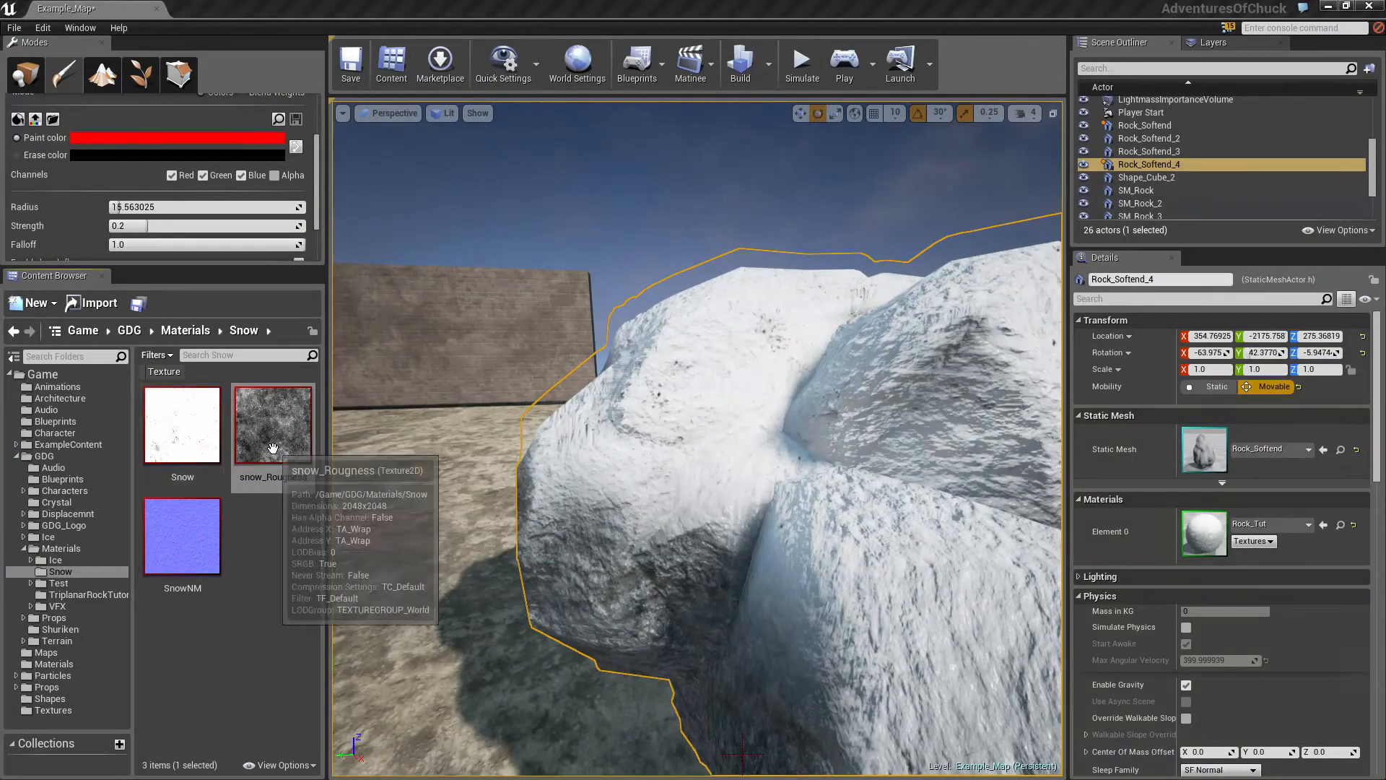
# - Bring the snow_Rougness texture from the Materials/Snow folder into the Rock_Tut graph as a Texture Sample beside the 0.3 constant
pyautogui.doubleClick(273, 448)
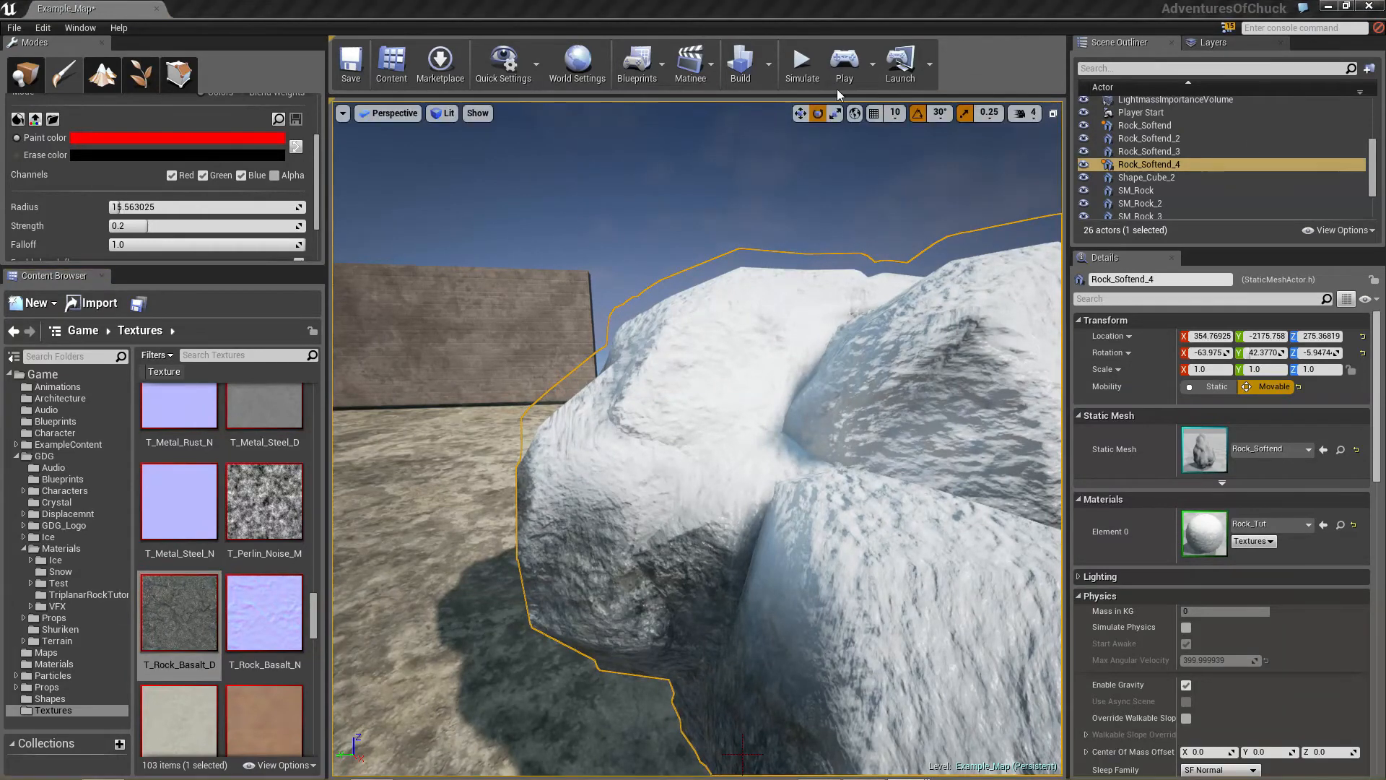
pyautogui.moveTo(1385, 79); pyautogui.dragTo(878, 2)
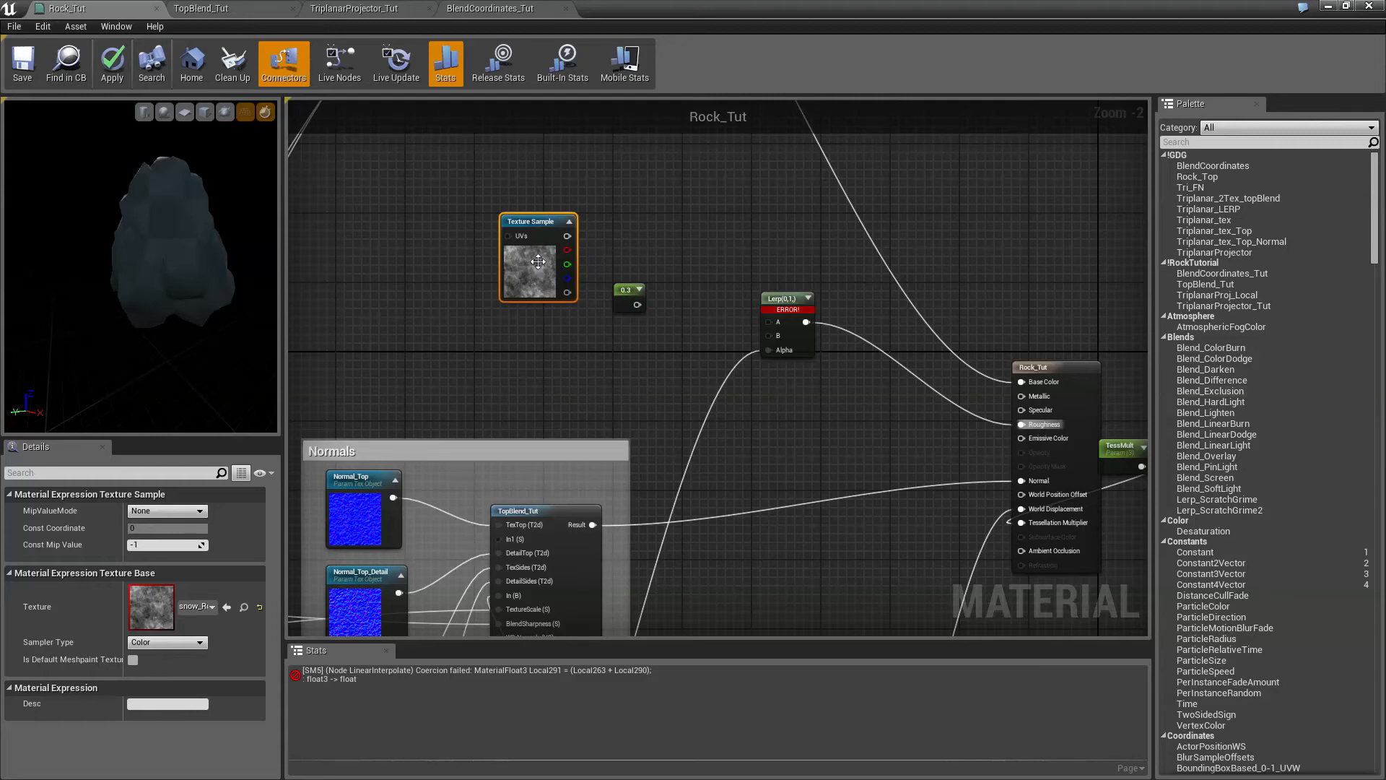
pyautogui.moveTo(625, 288); pyautogui.dragTo(870, 351, button='right')
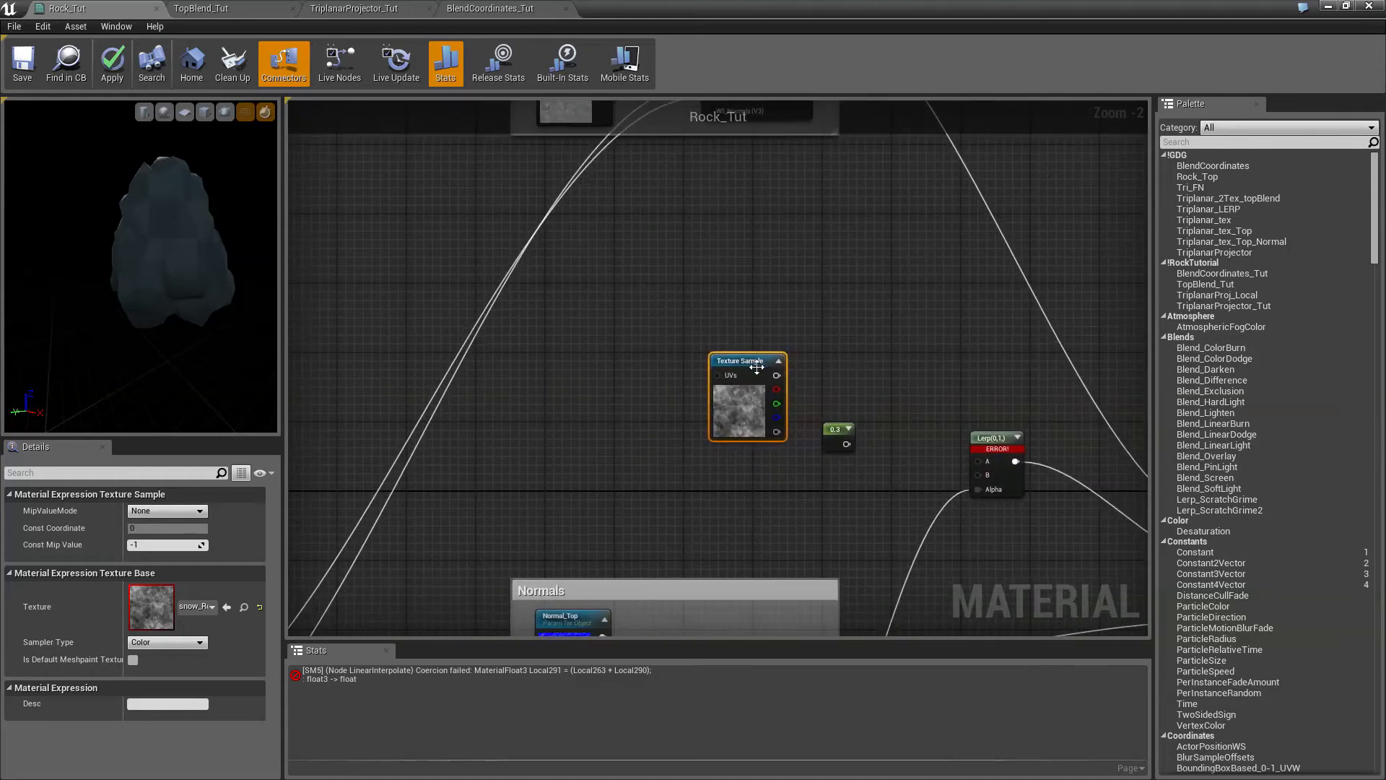
# - Convert the snow roughness Texture Sample to a Texture Object and delete the 0.3 constant
pyautogui.rightClick(753, 366)
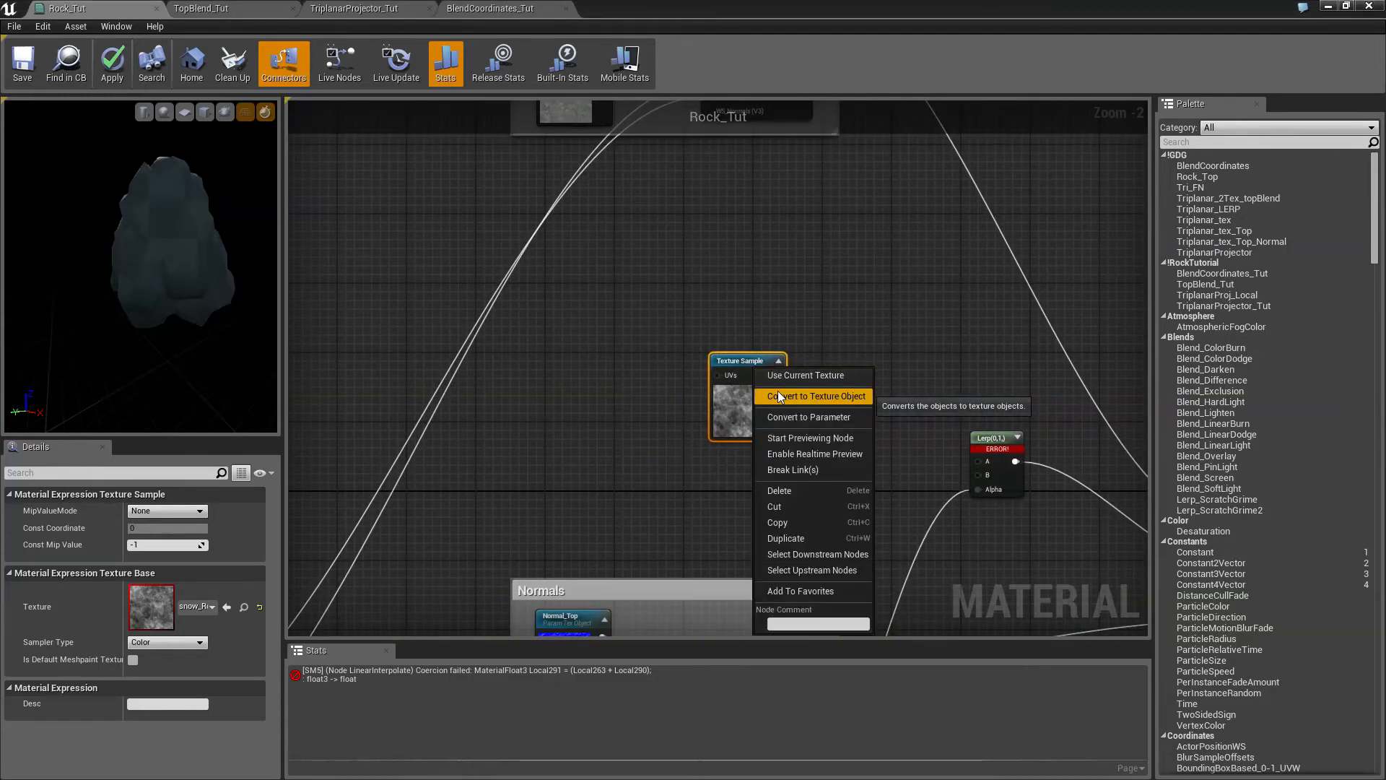
pyautogui.click(778, 392)
pyautogui.click(846, 446)
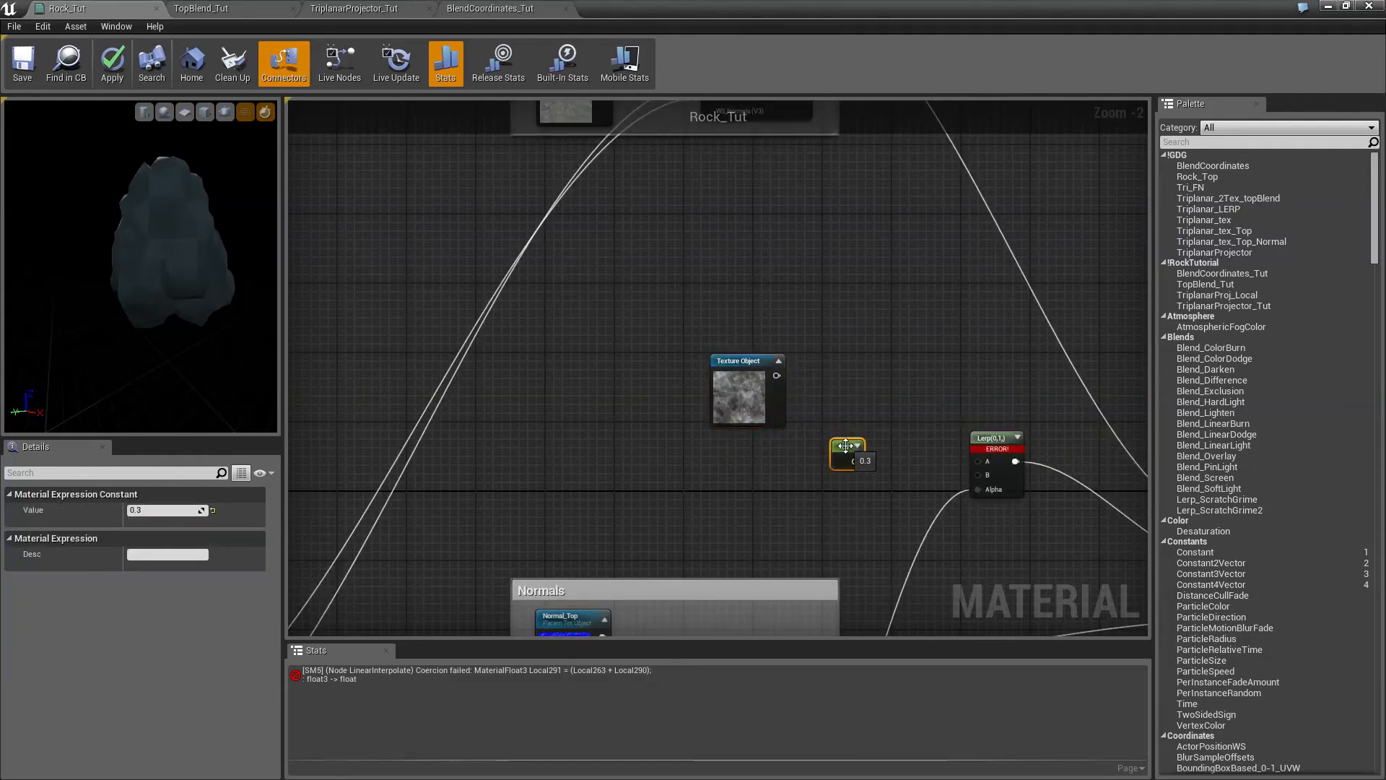
pyautogui.press('Delete')
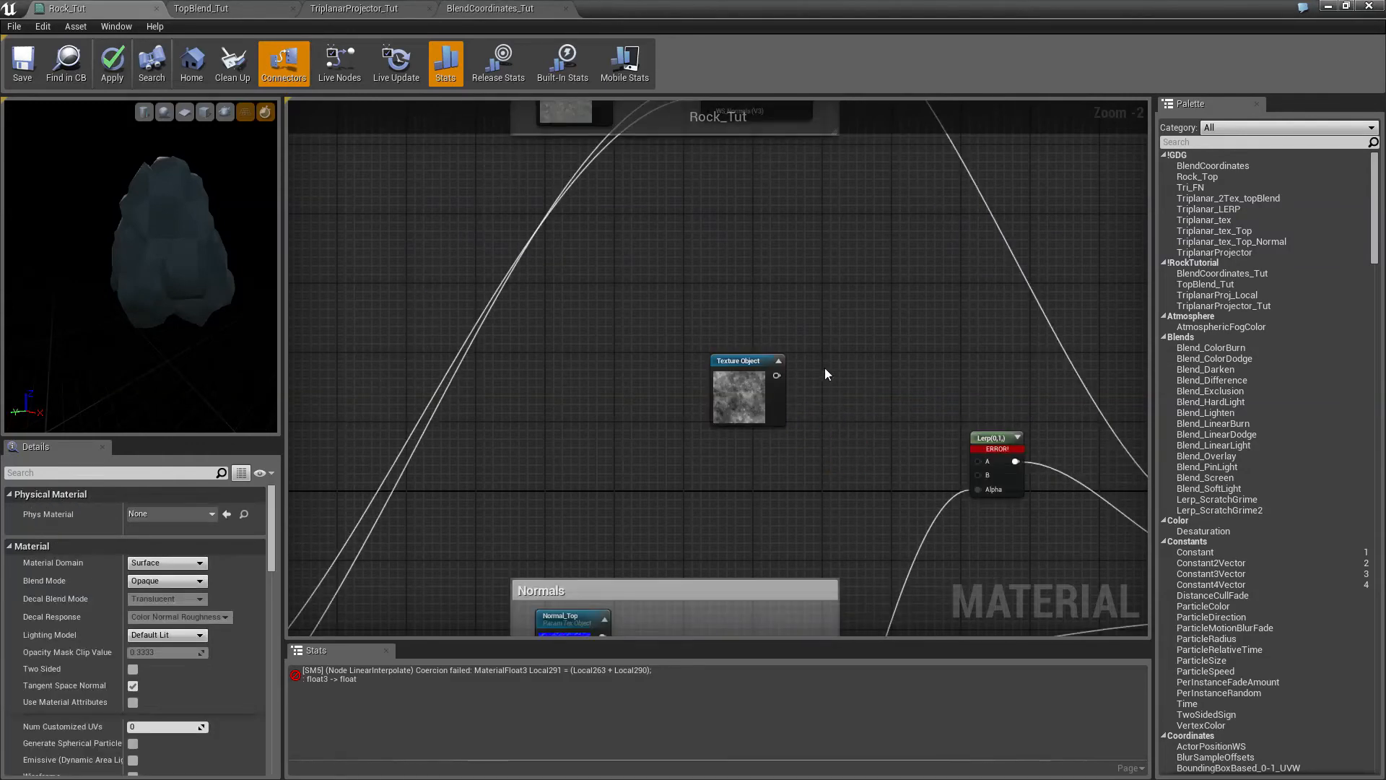
# - Convert the snow roughness Texture Object back to a Texture Sample and connect its colour output to the Lerp's A input
pyautogui.moveTo(782, 381); pyautogui.dragTo(821, 349)
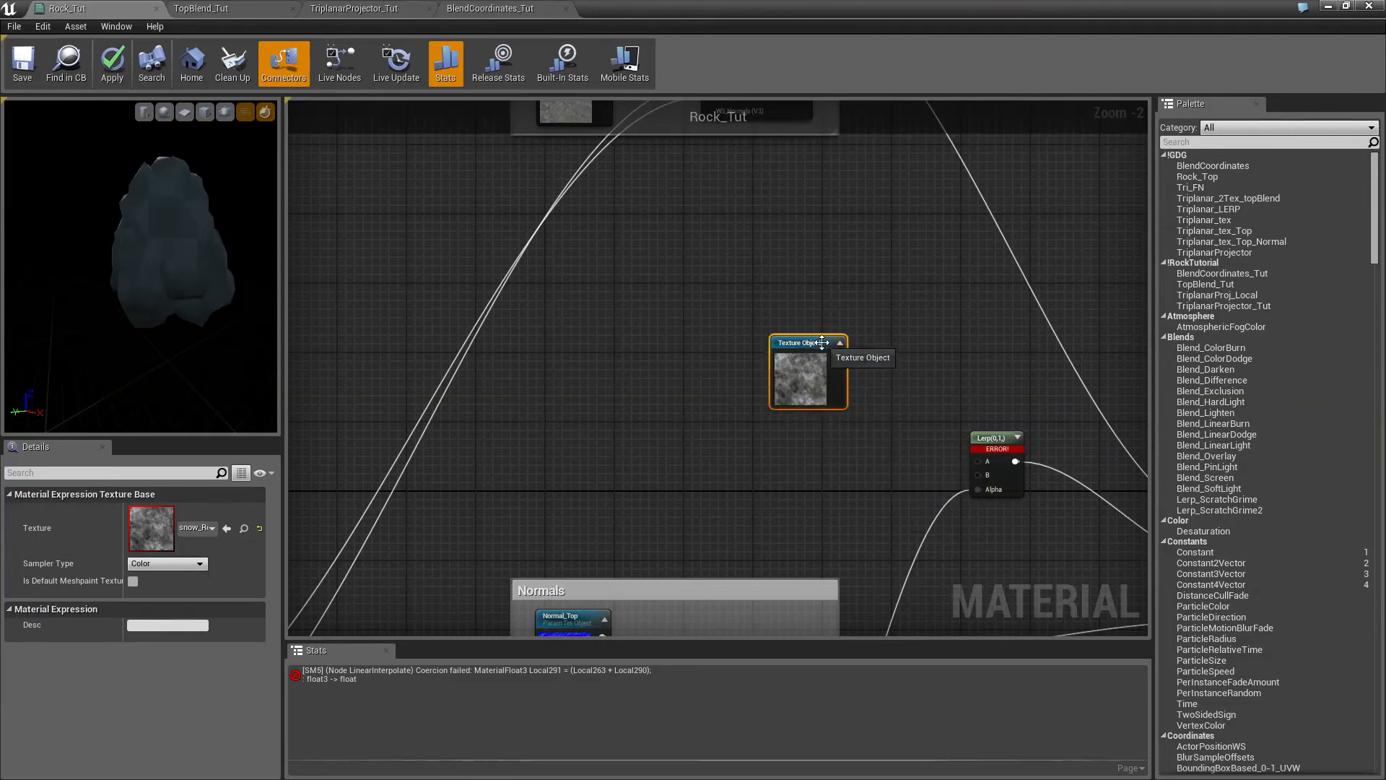
pyautogui.rightClick(822, 342)
pyautogui.click(859, 372)
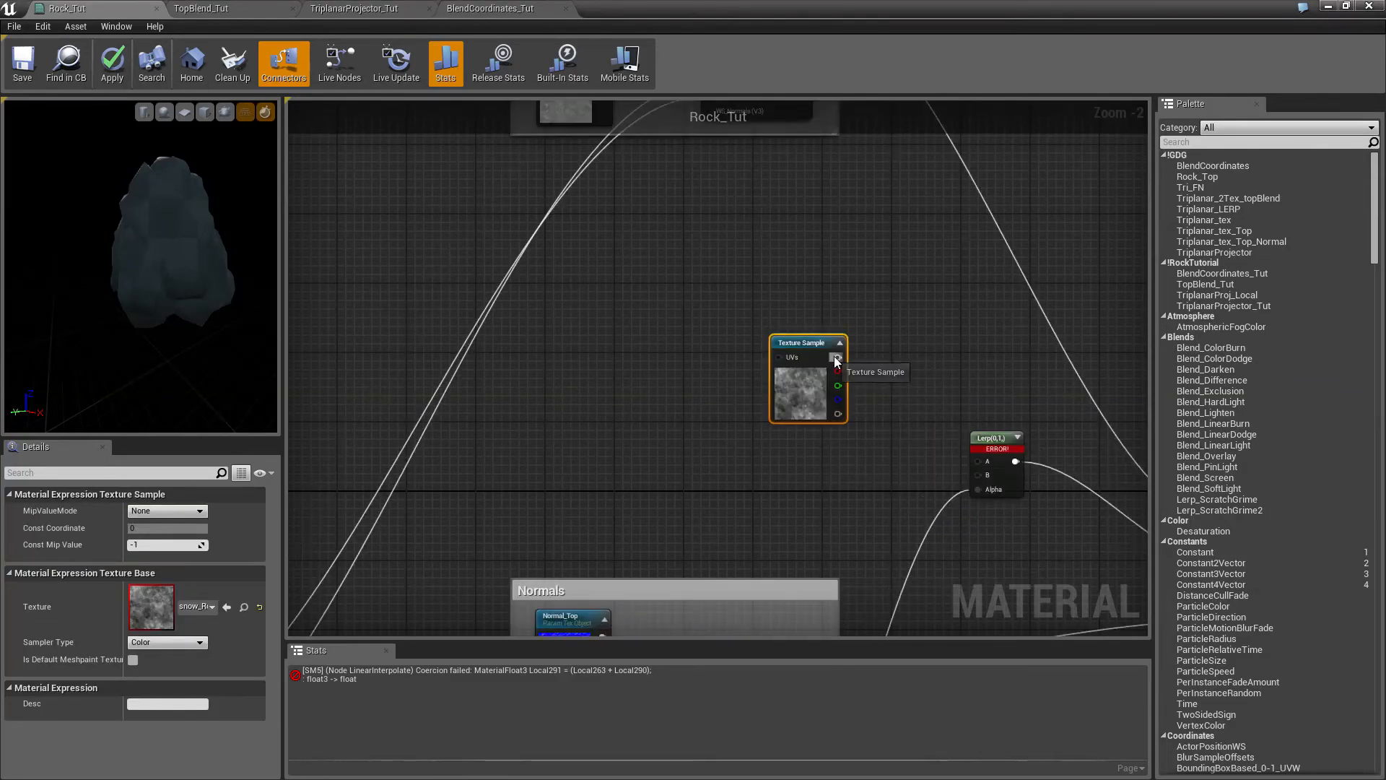
pyautogui.moveTo(838, 358); pyautogui.dragTo(977, 461)
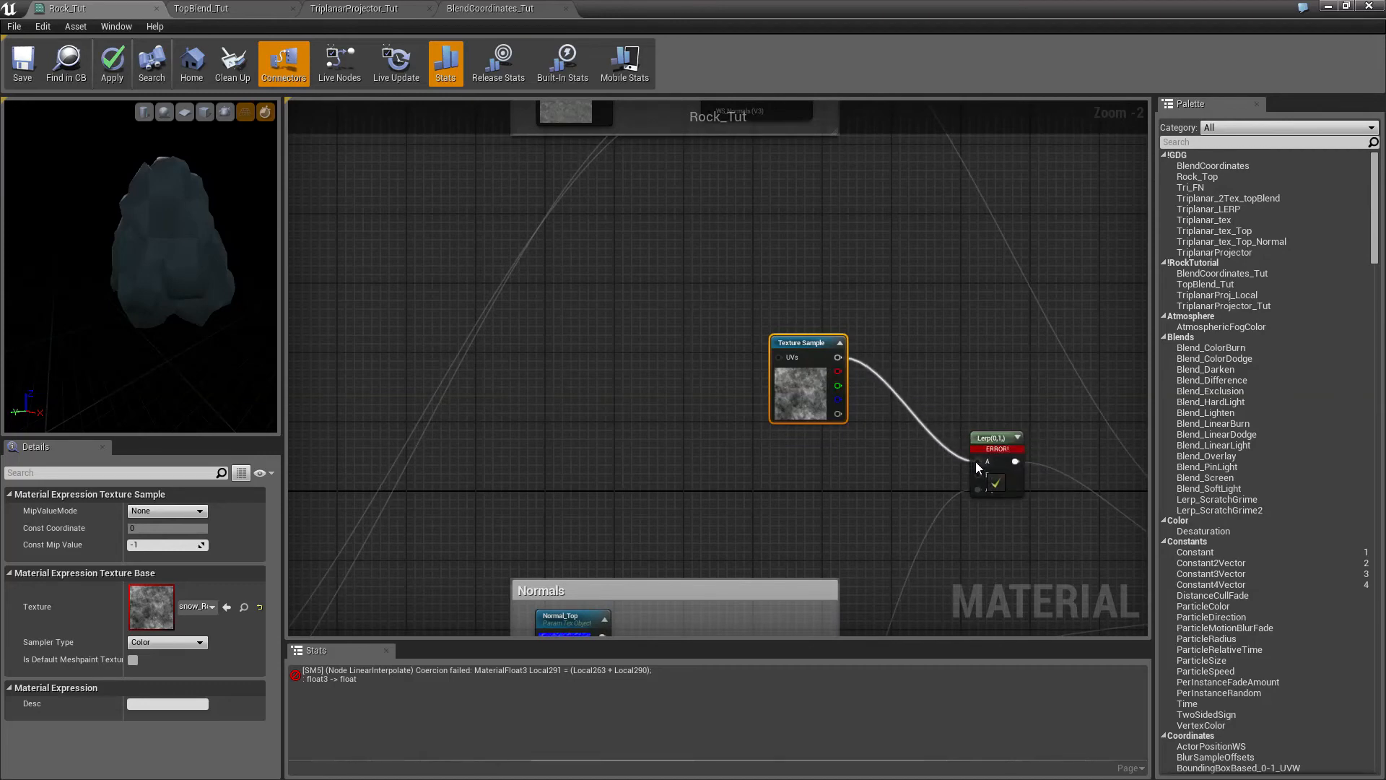
pyautogui.moveTo(791, 343); pyautogui.dragTo(810, 318)
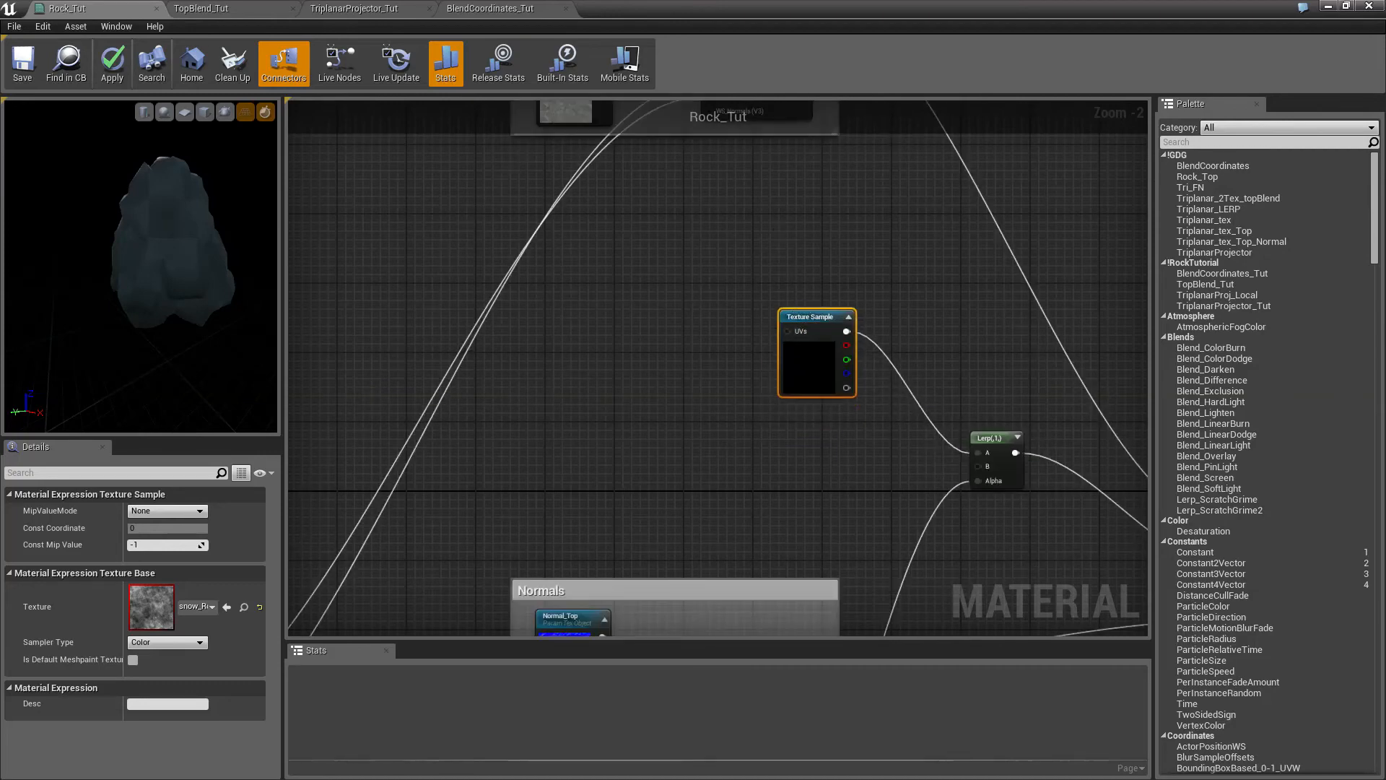
# - Duplicate the Diffuse_Sides rock texture node and place the copy below the snow roughness Texture Sample
pyautogui.moveTo(772, 228); pyautogui.dragTo(878, 373, button='right')
pyautogui.click(666, 213)
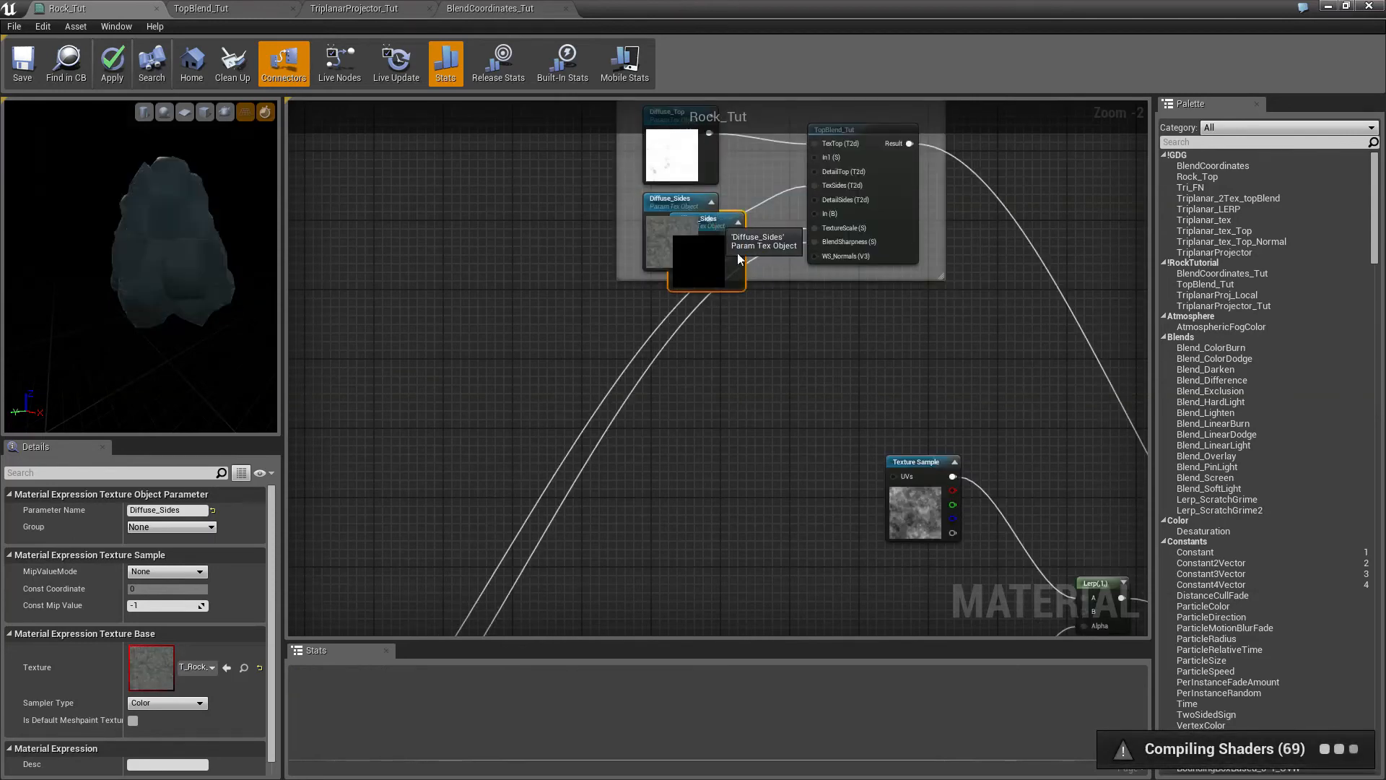
pyautogui.moveTo(667, 218); pyautogui.dragTo(804, 514)
pyautogui.moveTo(847, 415); pyautogui.dragTo(751, 276, button='right')
pyautogui.moveTo(725, 362); pyautogui.dragTo(804, 448)
# - Convert the copied Diffuse_Sides node to a Texture Sample, connect it to the Lerp's B input and align it under the snow sample
pyautogui.rightClick(804, 448)
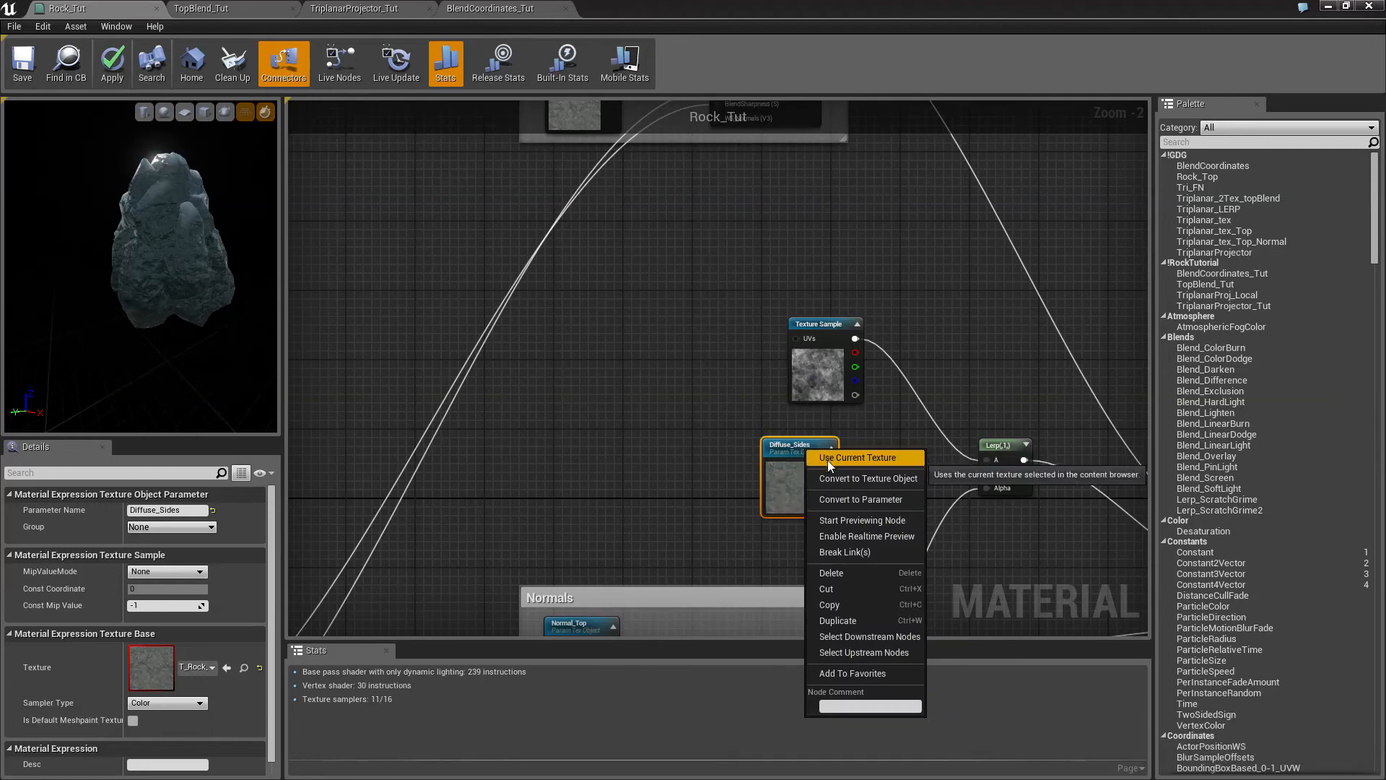
pyautogui.click(832, 476)
pyautogui.rightClick(809, 439)
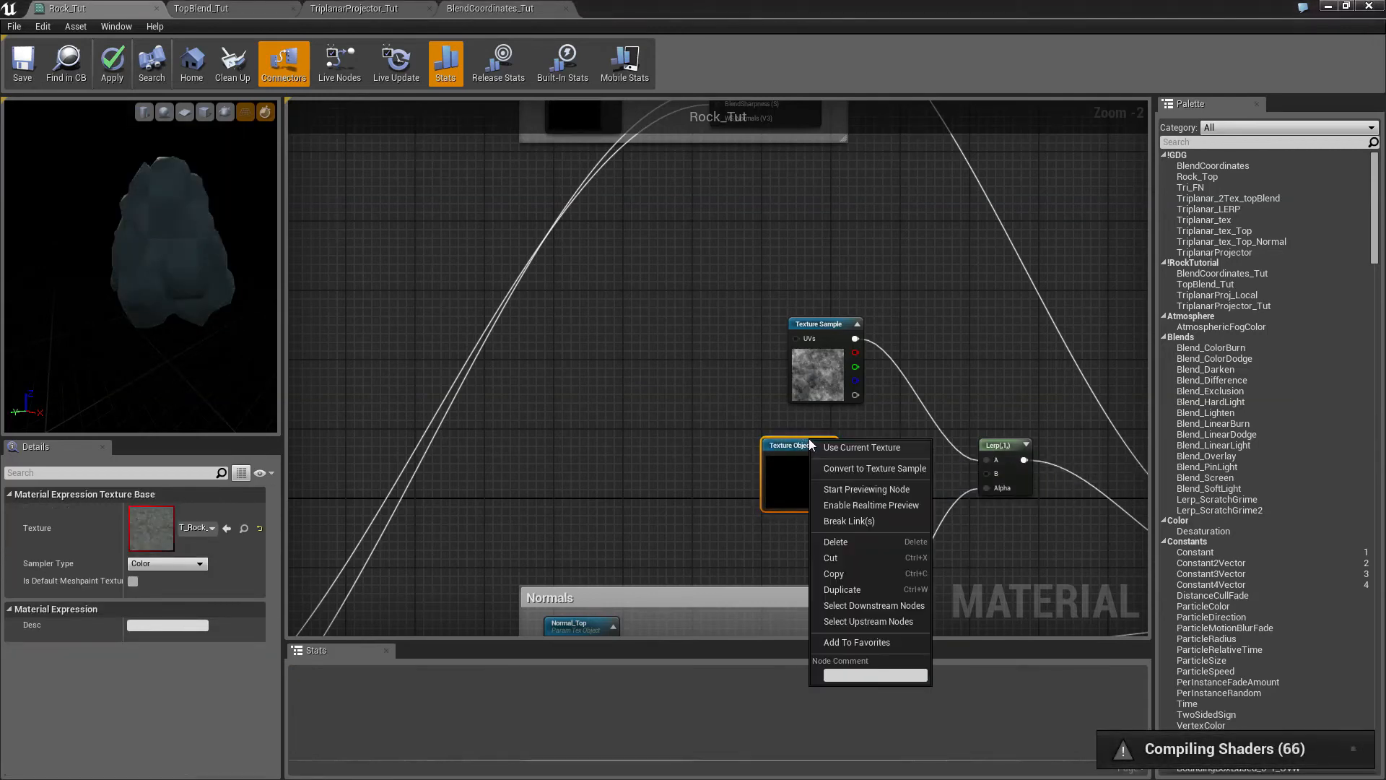
pyautogui.click(833, 465)
pyautogui.moveTo(829, 460); pyautogui.dragTo(986, 478)
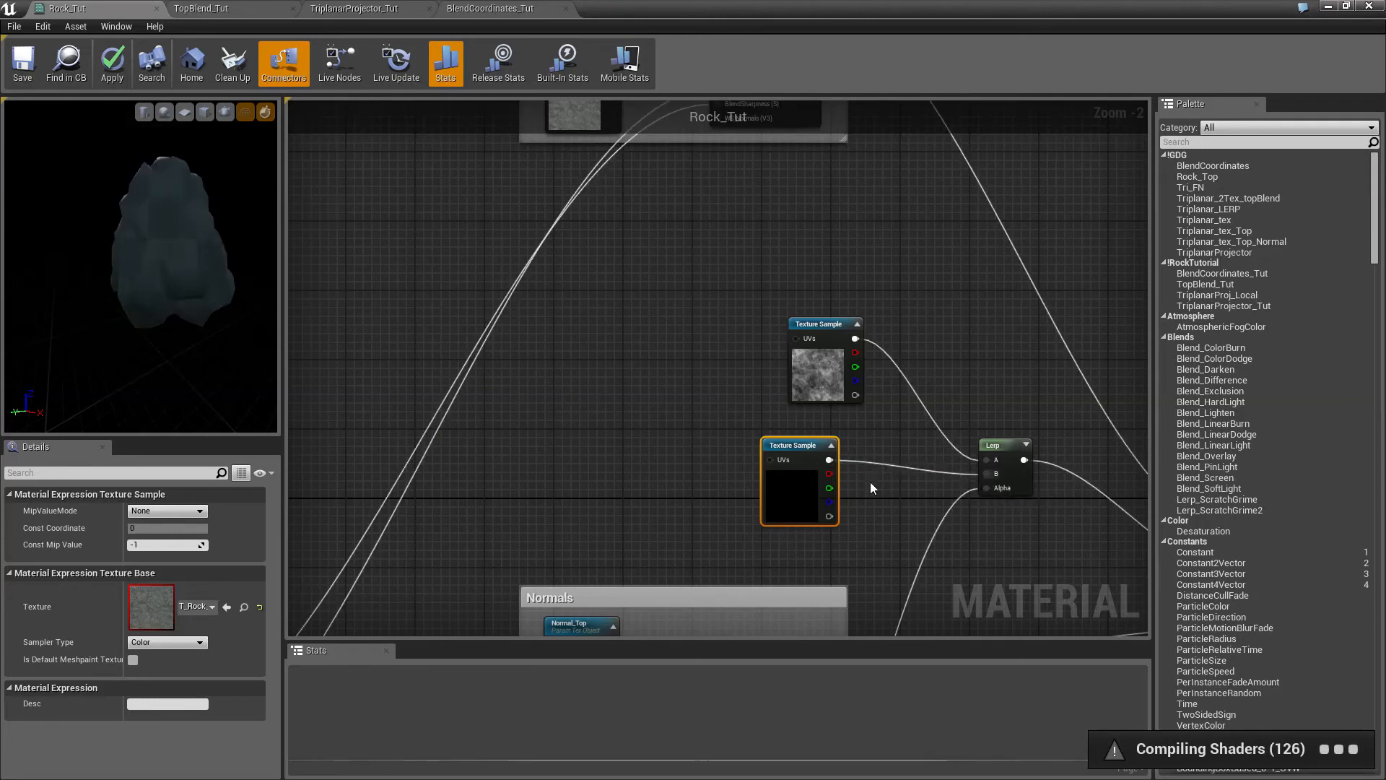
pyautogui.moveTo(797, 444); pyautogui.dragTo(823, 425)
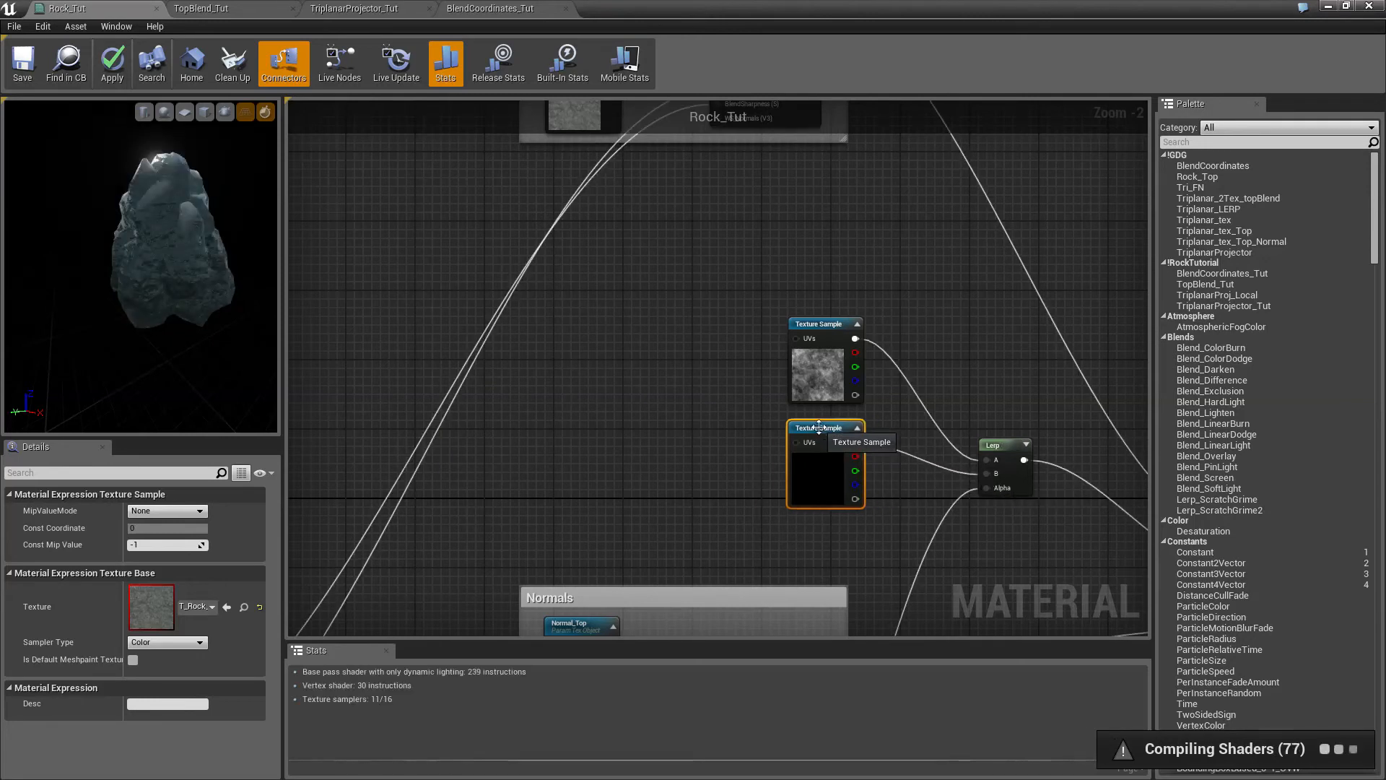
# - Move the roughness Lerp node closer to the two Texture Samples
pyautogui.moveTo(173, 265); pyautogui.dragTo(496, 265)
pyautogui.moveTo(918, 284); pyautogui.dragTo(575, 216, button='right')
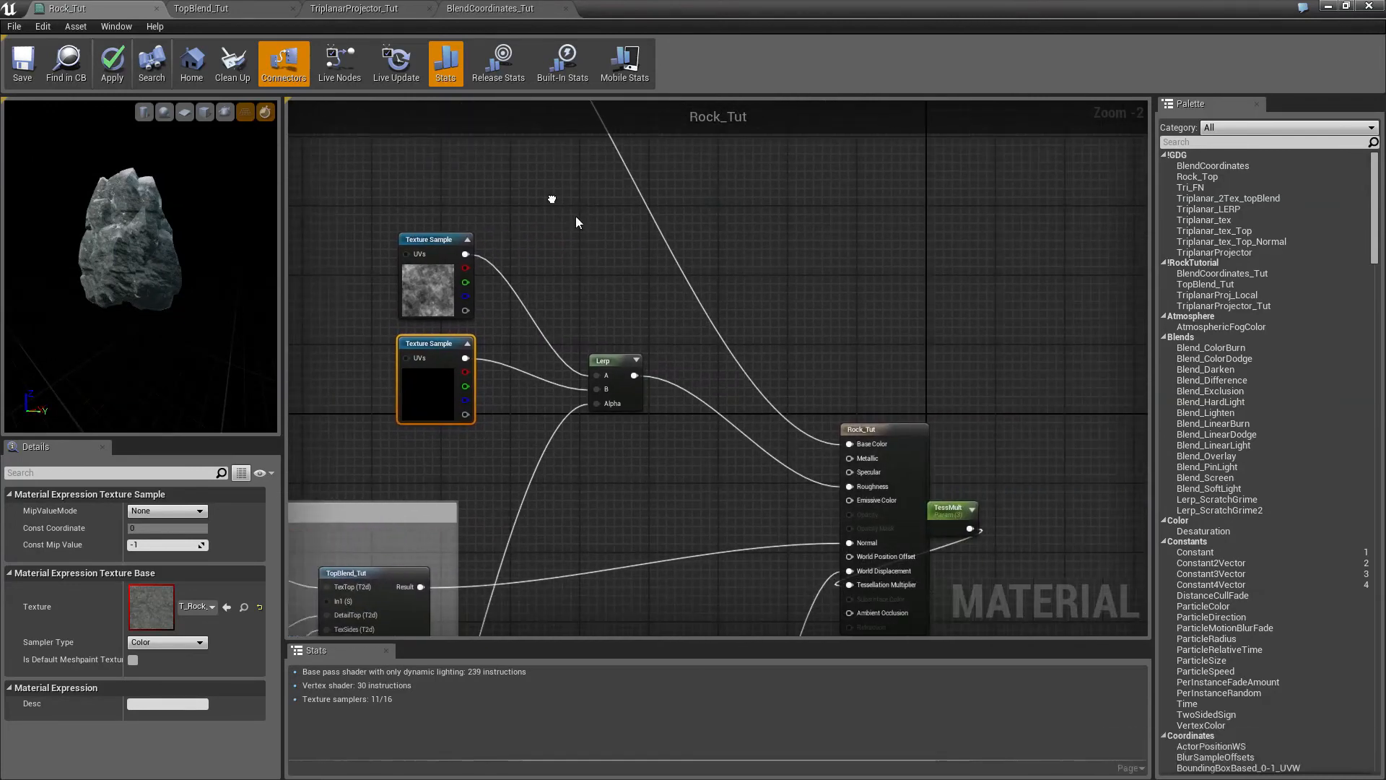
pyautogui.click(592, 350)
pyautogui.moveTo(593, 347); pyautogui.dragTo(576, 321)
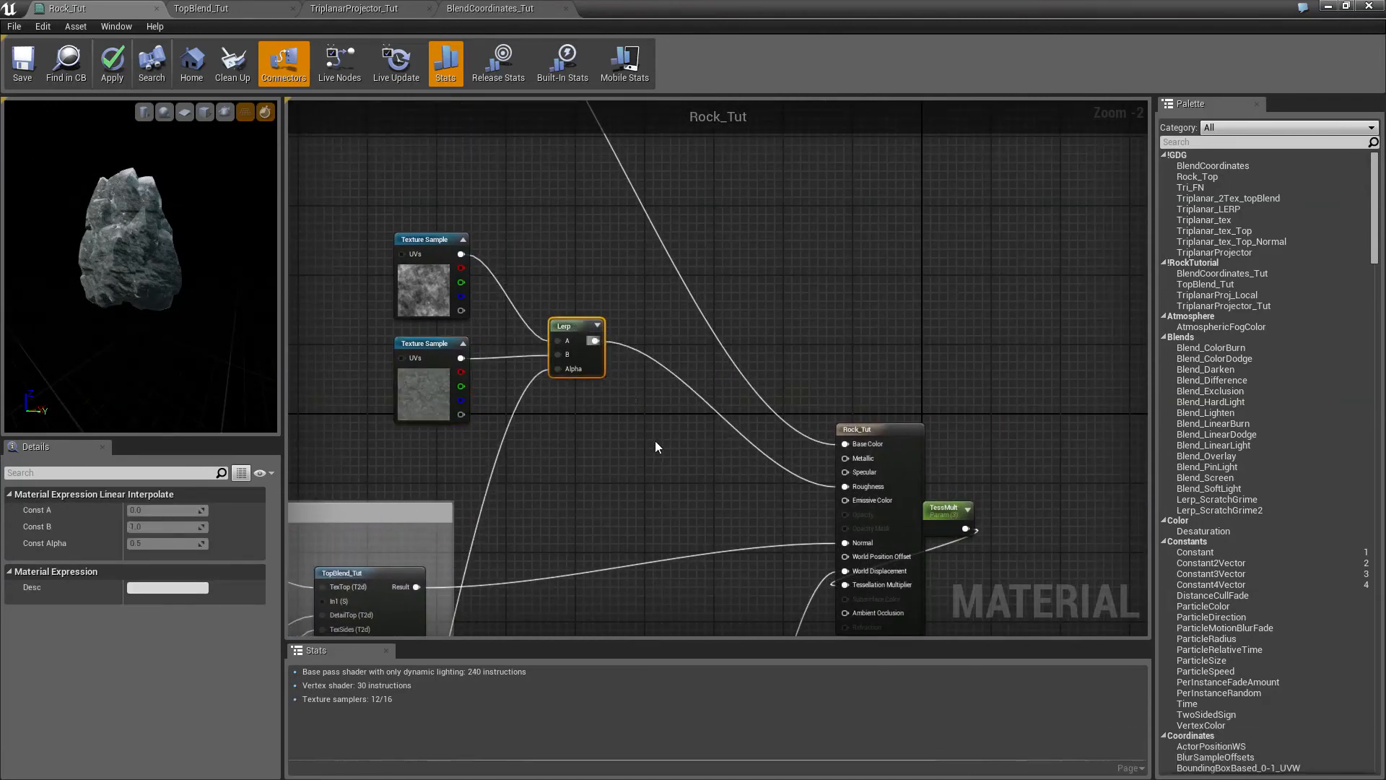
# - Add a constant below the Lerp and convert it to a scalar parameter named RoughnessMult
pyautogui.click(656, 469)
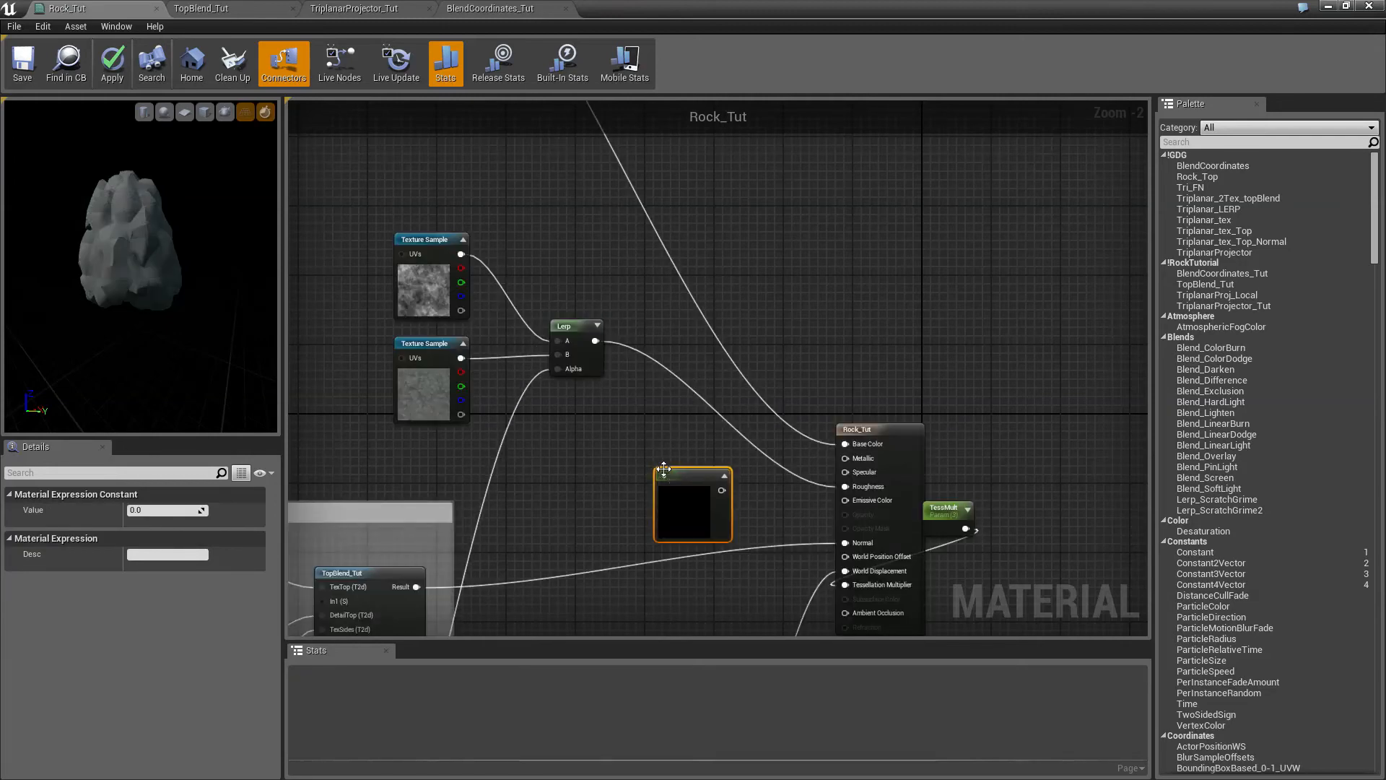
pyautogui.moveTo(693, 471); pyautogui.dragTo(631, 442)
pyautogui.rightClick(633, 442)
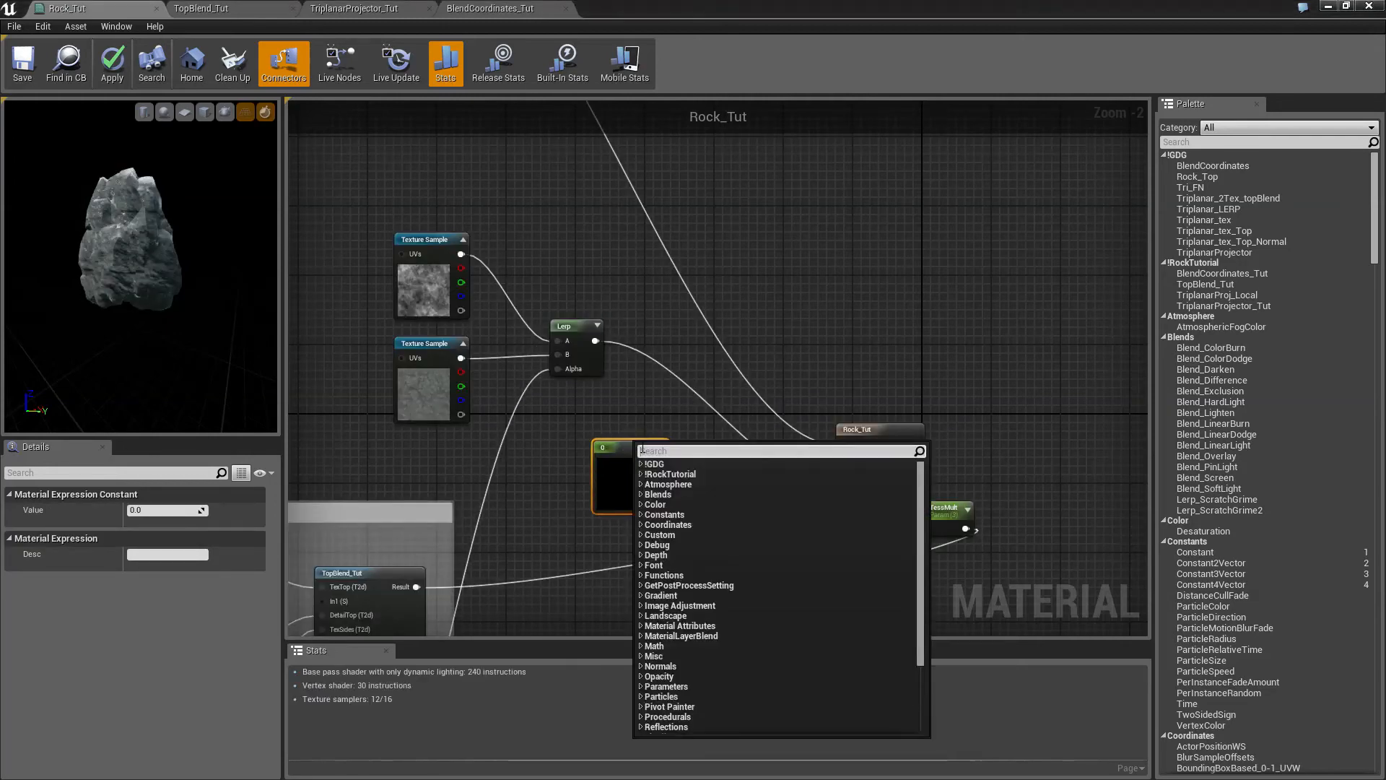
pyautogui.click(617, 448)
pyautogui.rightClick(617, 448)
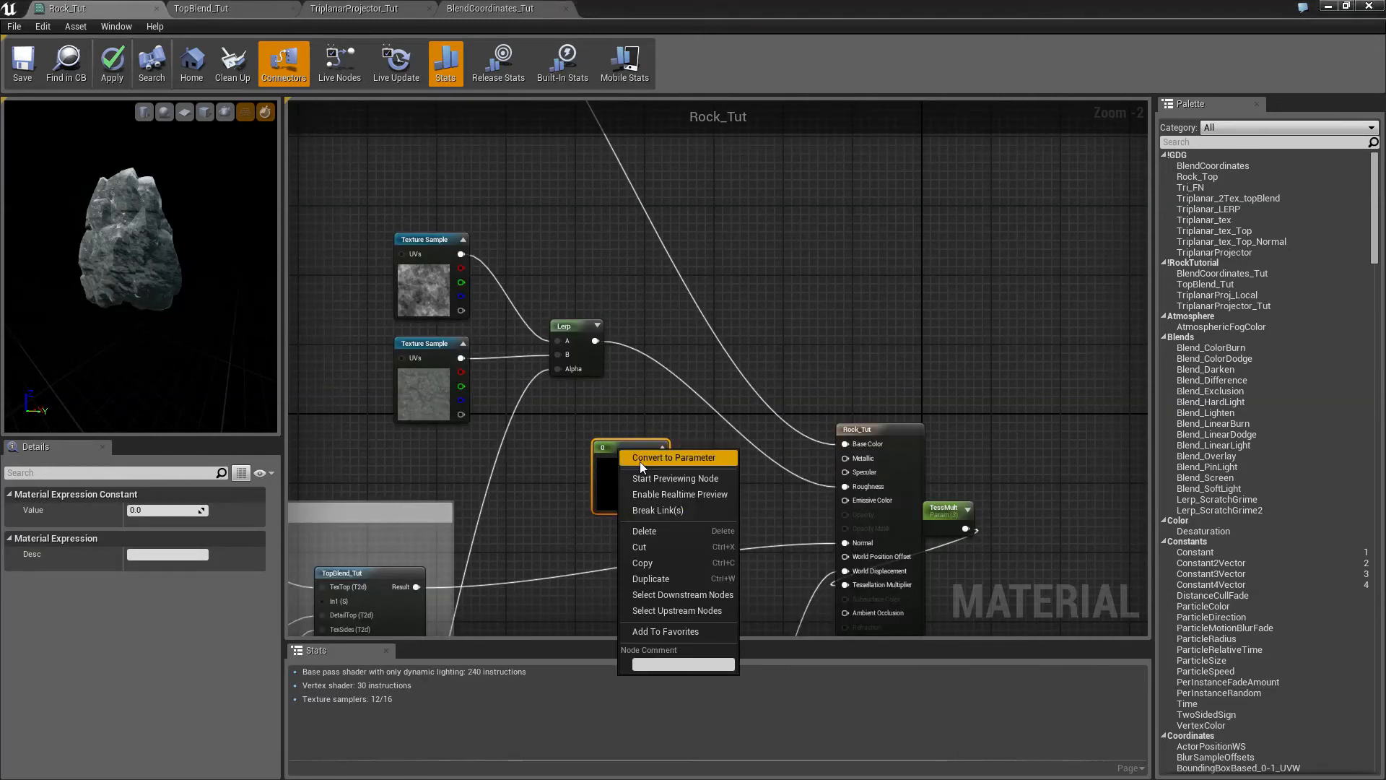
pyautogui.click(640, 461)
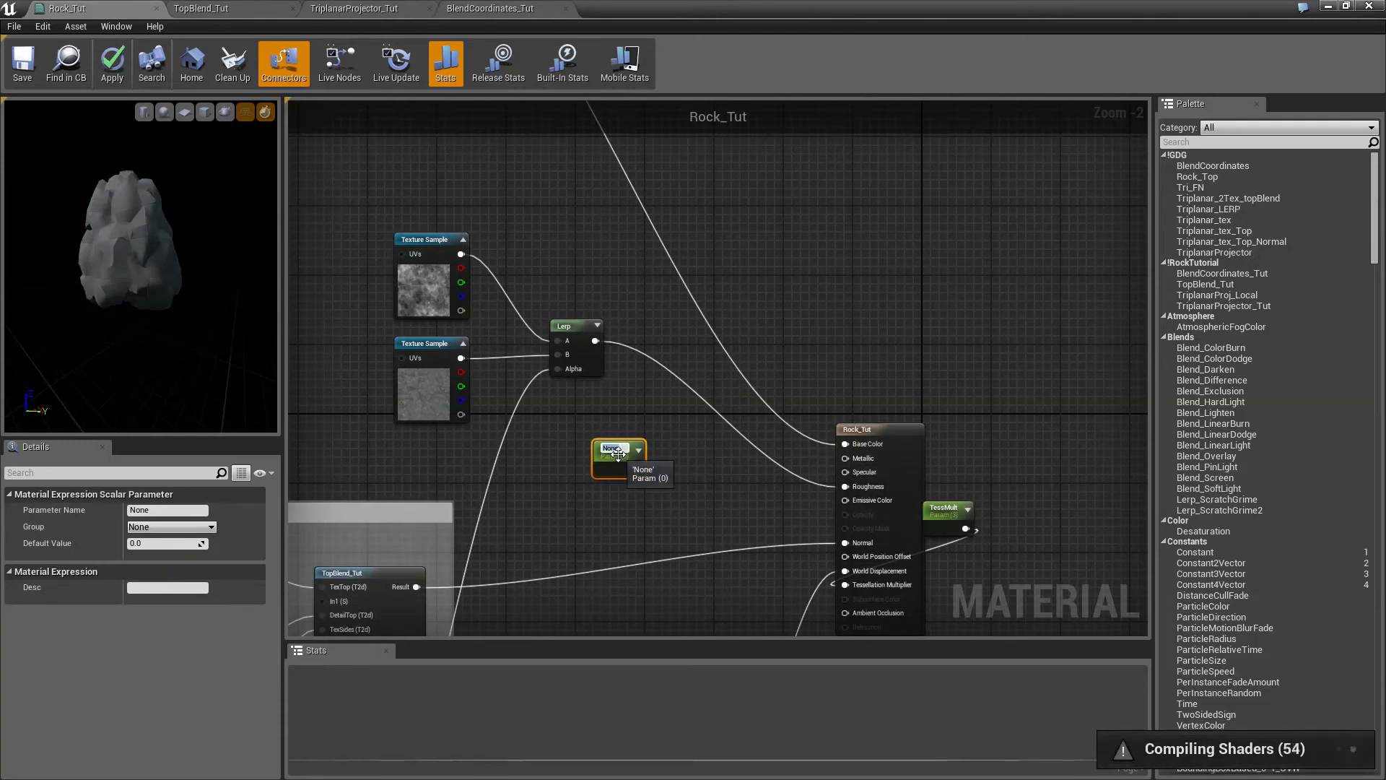
pyautogui.write('RoughnessMult')
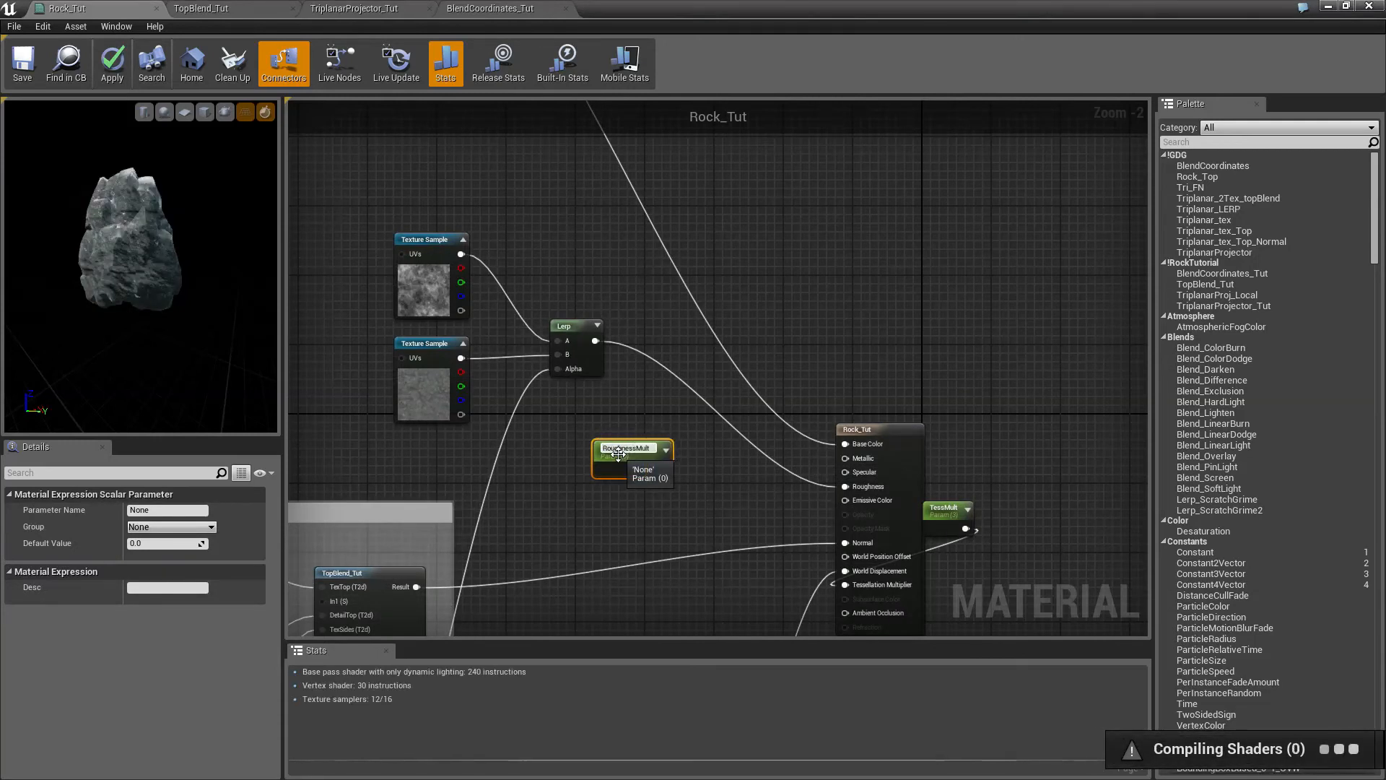
pyautogui.press('Return')
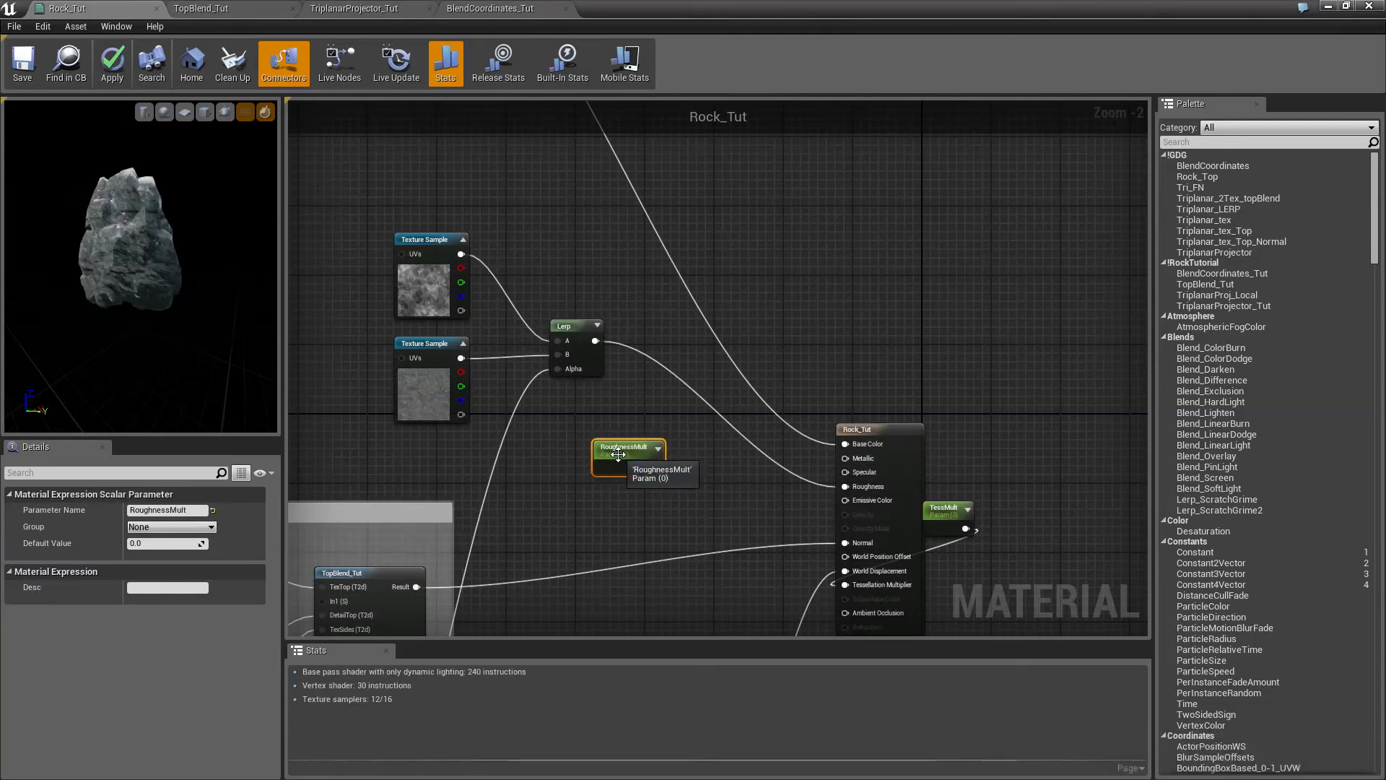
# - Add a Multiply node with the Lerp as A and RoughnessMult as B, and feed its output into Roughness
pyautogui.moveTo(655, 468); pyautogui.dragTo(717, 448)
pyautogui.write('mult')
pyautogui.press('Return')
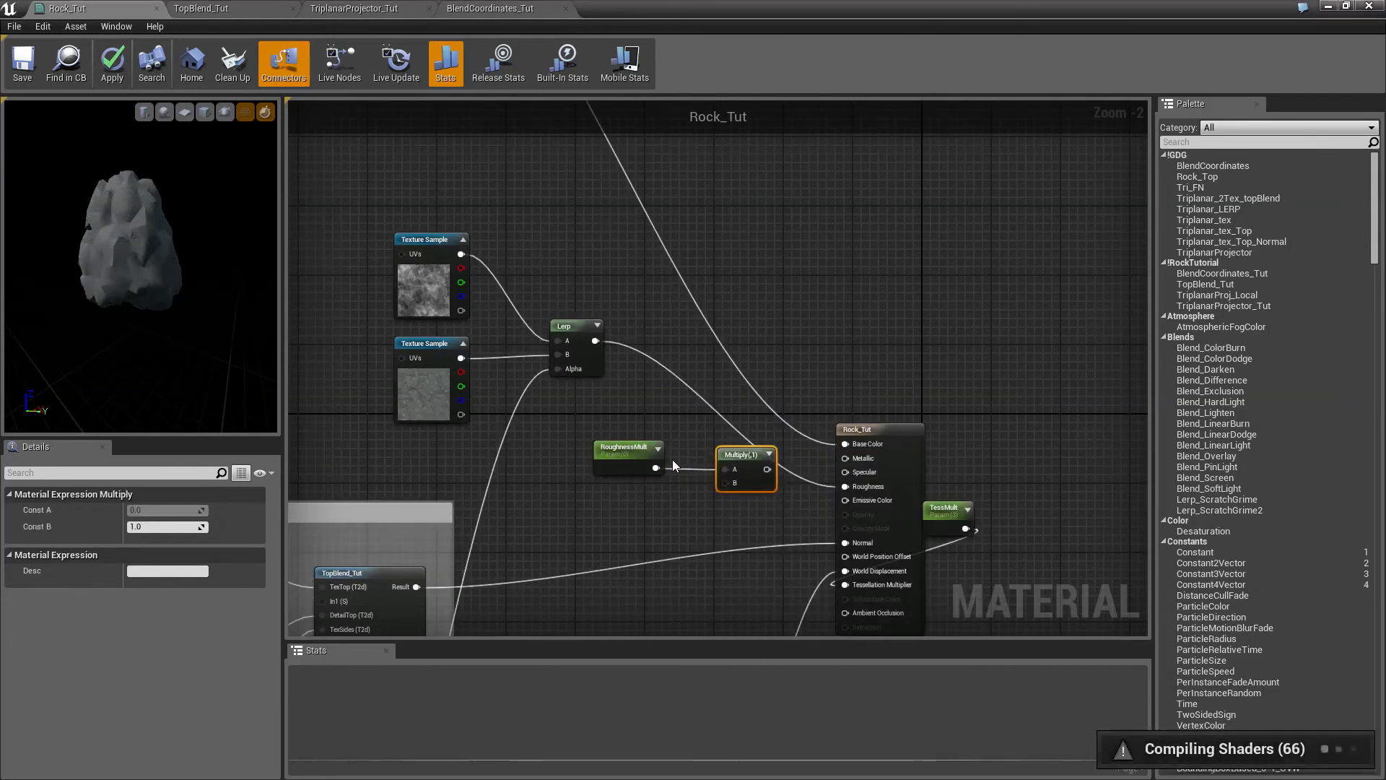
pyautogui.moveTo(643, 473); pyautogui.dragTo(724, 483)
pyautogui.click(745, 482)
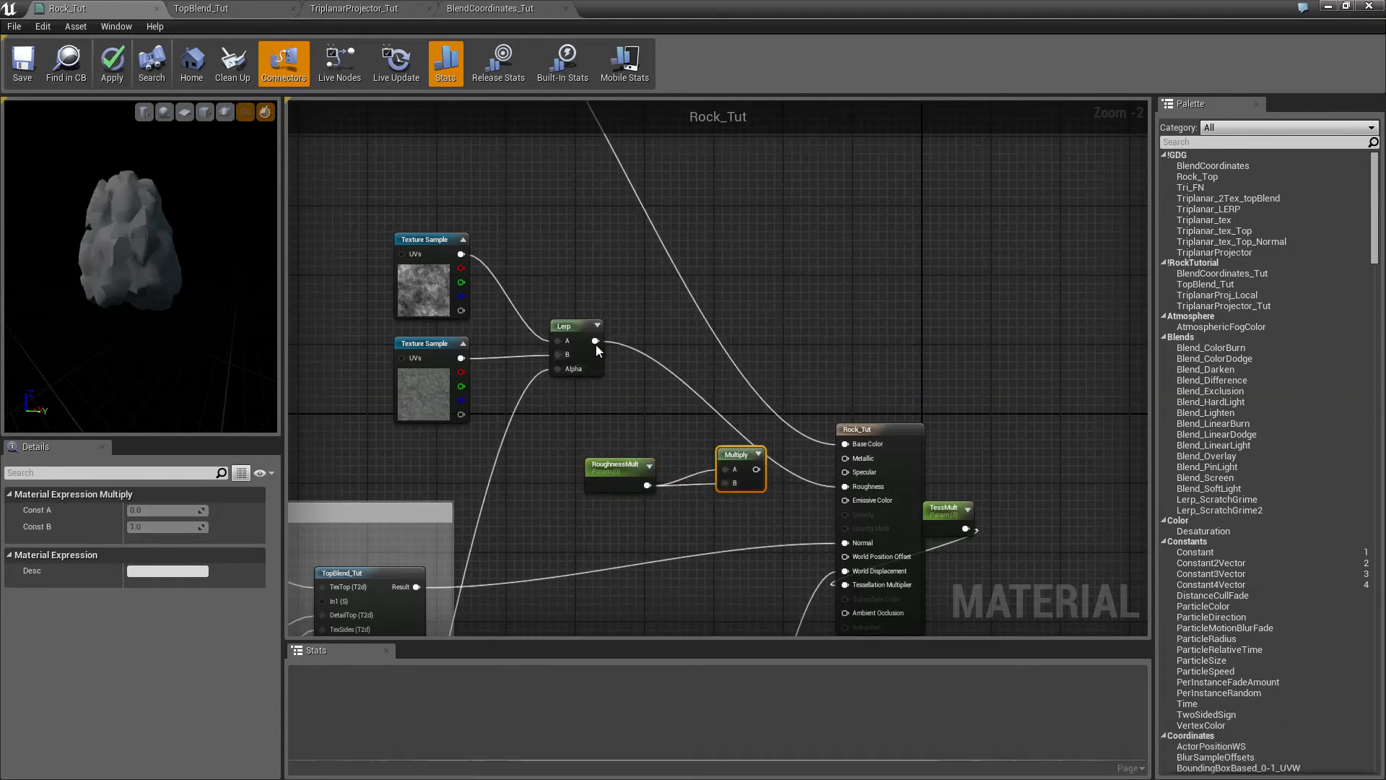
pyautogui.moveTo(592, 340); pyautogui.dragTo(844, 487)
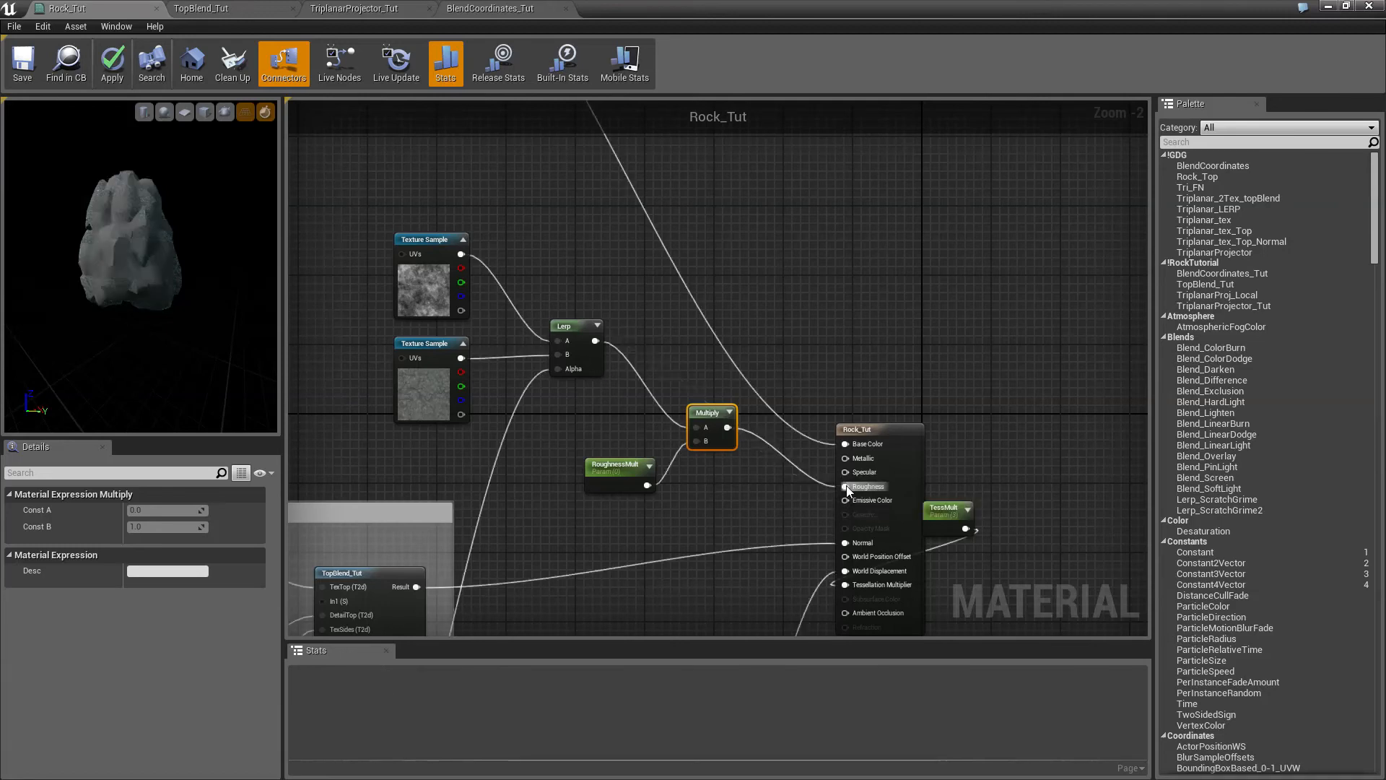
# - Set RoughnessMult's default value to 5, check the rock in the preview and save the Rock_Tut material
pyautogui.click(605, 467)
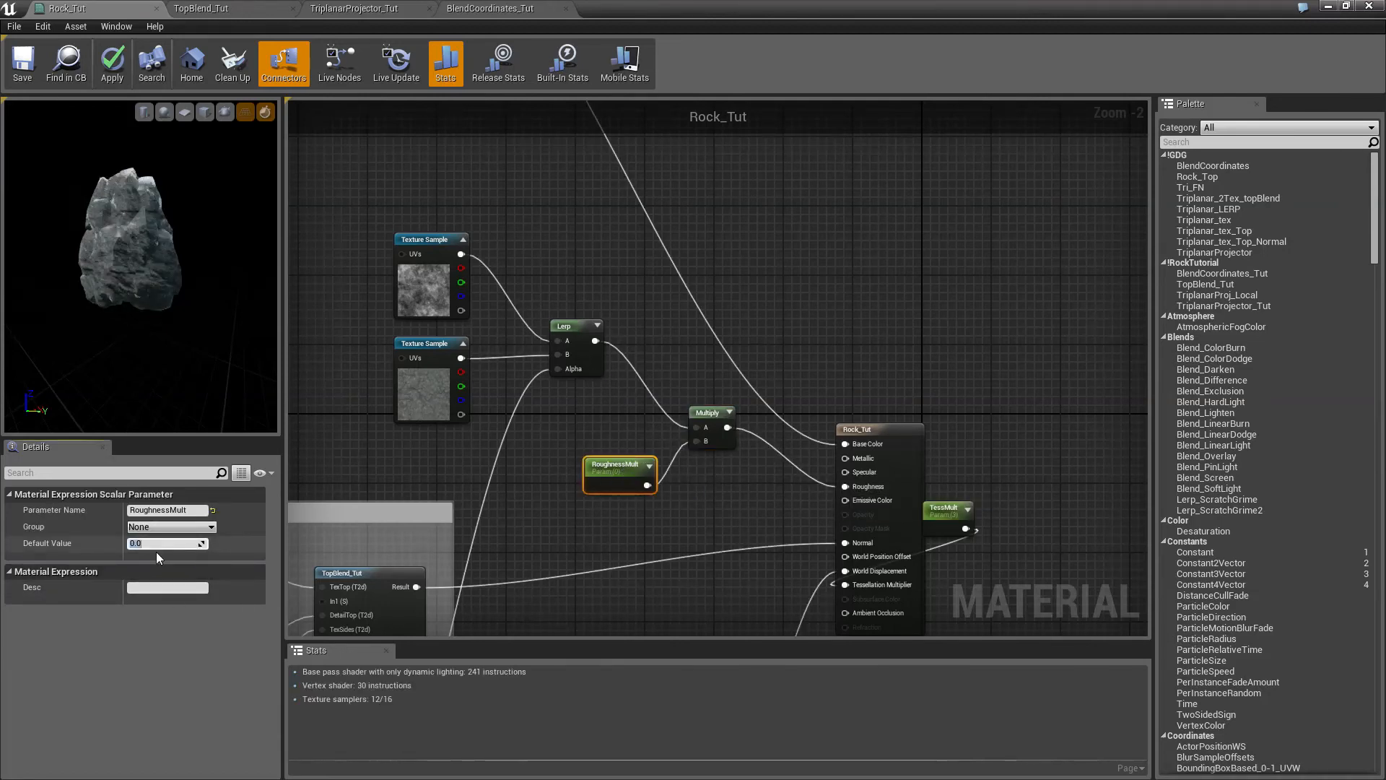
pyautogui.write('5')
pyautogui.press('Return')
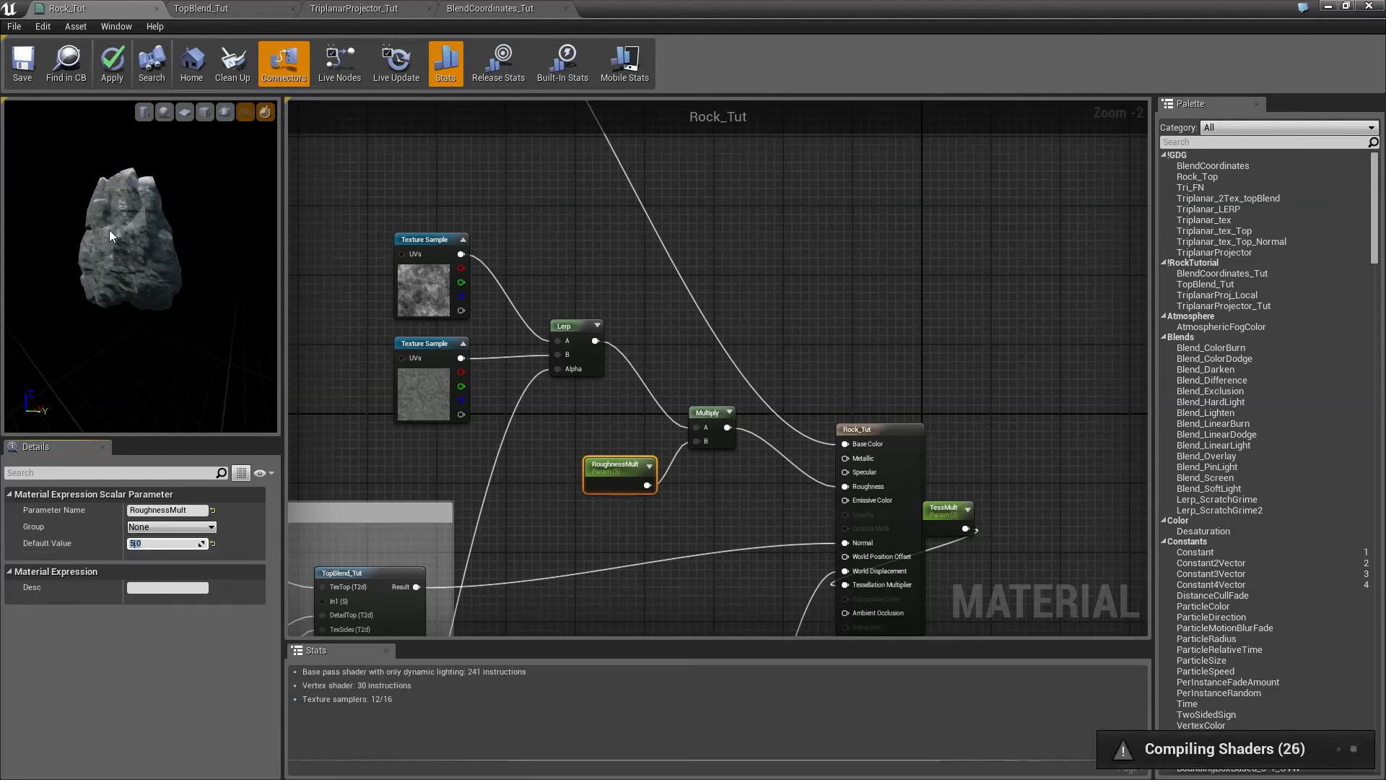
pyautogui.moveTo(141, 268); pyautogui.dragTo(141, 209, button='right')
pyautogui.moveTo(141, 267); pyautogui.dragTo(79, 267)
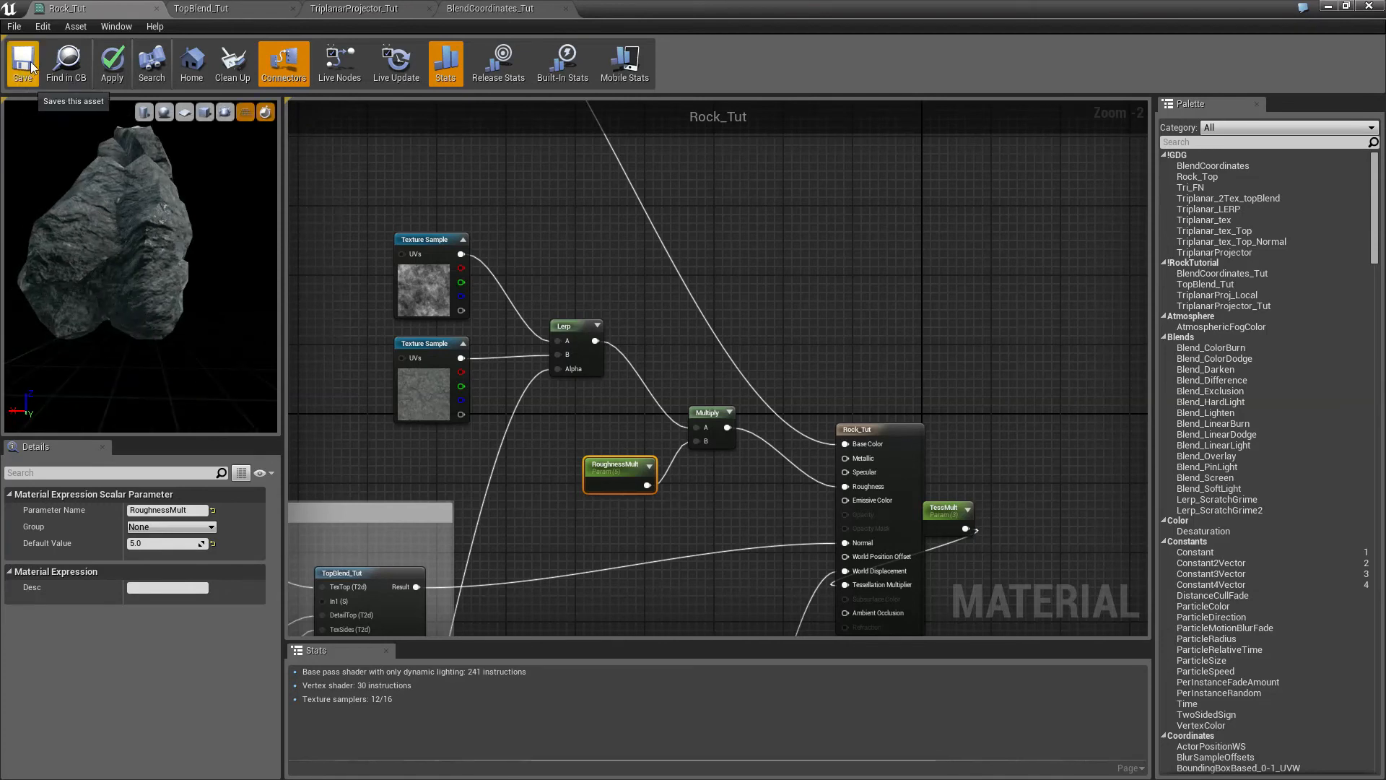
pyautogui.click(29, 63)
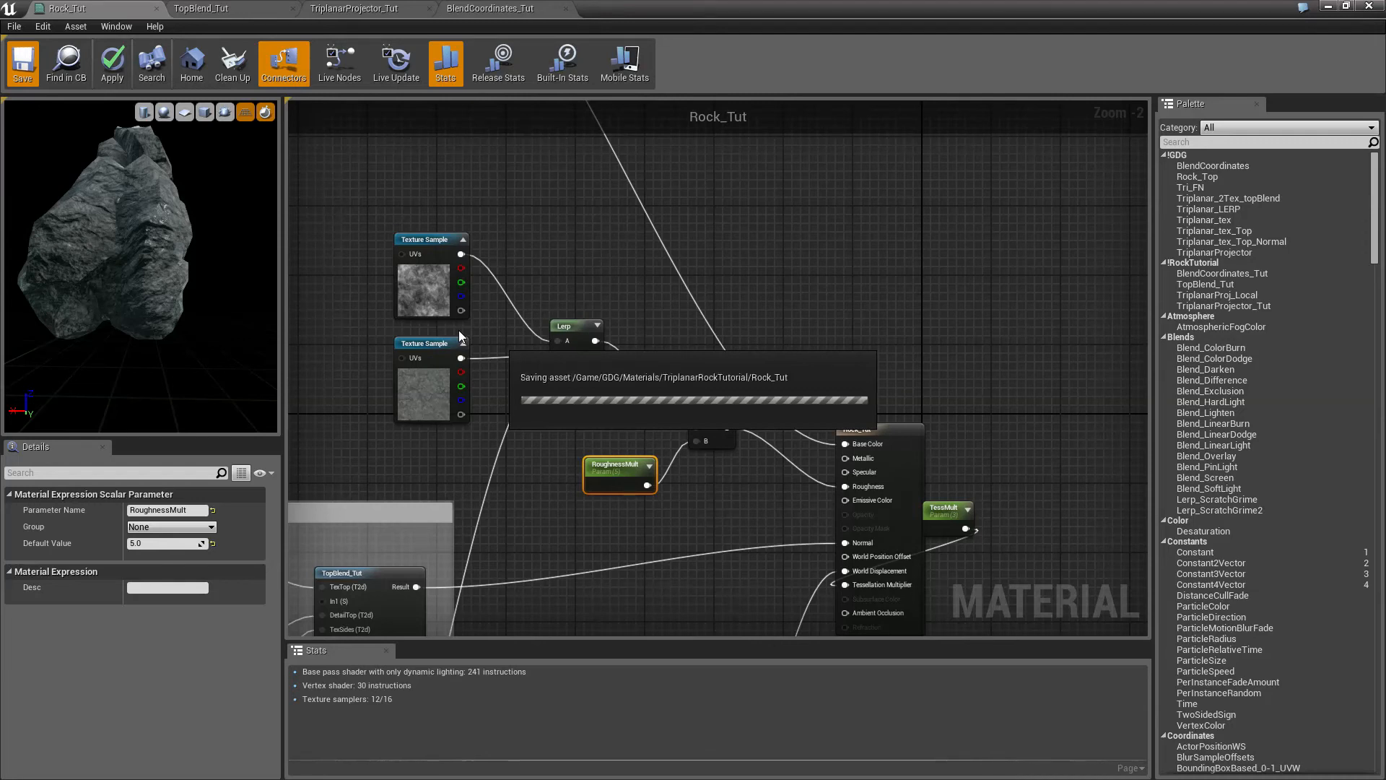
# - Examine the snow and rock roughness on Rock_Softend_4 in the level, and return to the Rock_Tut material graph
pyautogui.moveTo(729, 6); pyautogui.dragTo(1385, 194)
pyautogui.moveTo(659, 696); pyautogui.dragTo(550, 496, button='right')
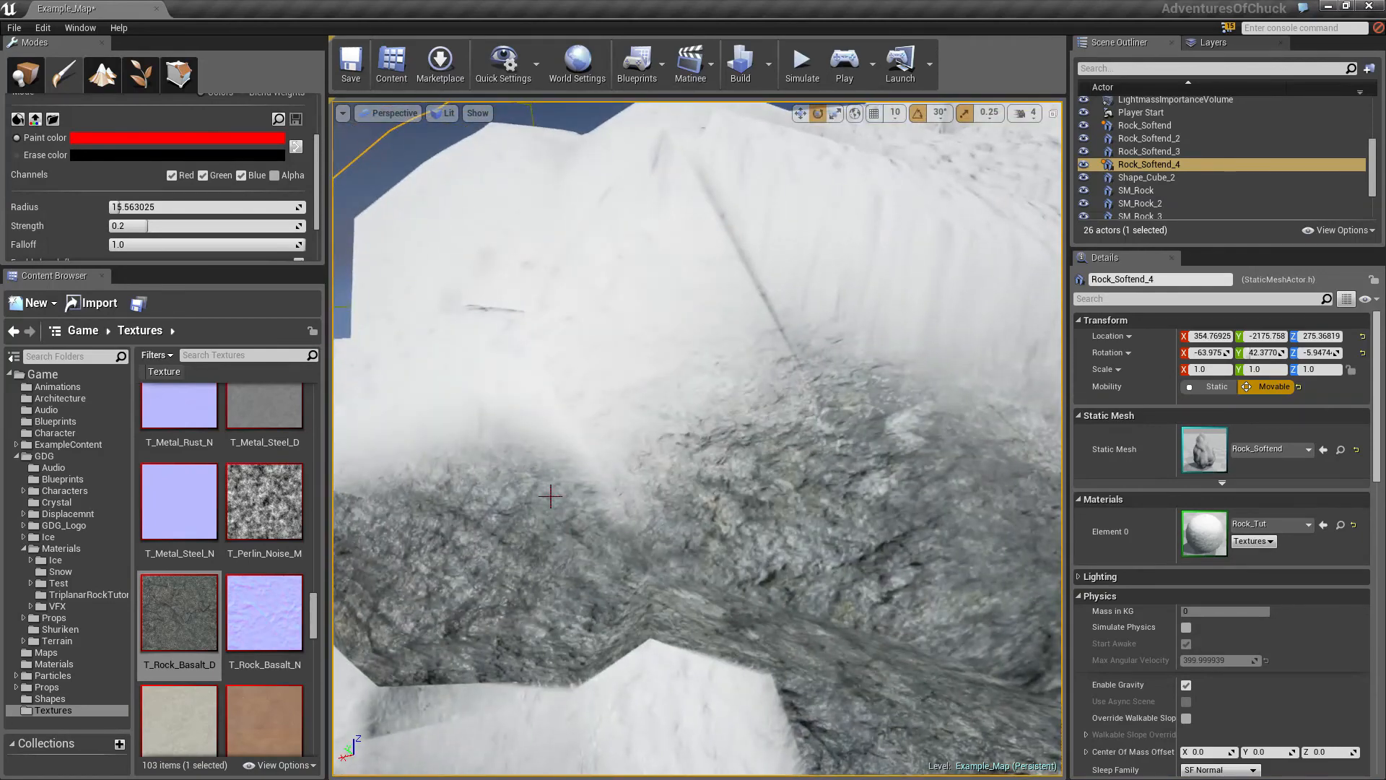
pyautogui.scroll(-5, 550, 495)
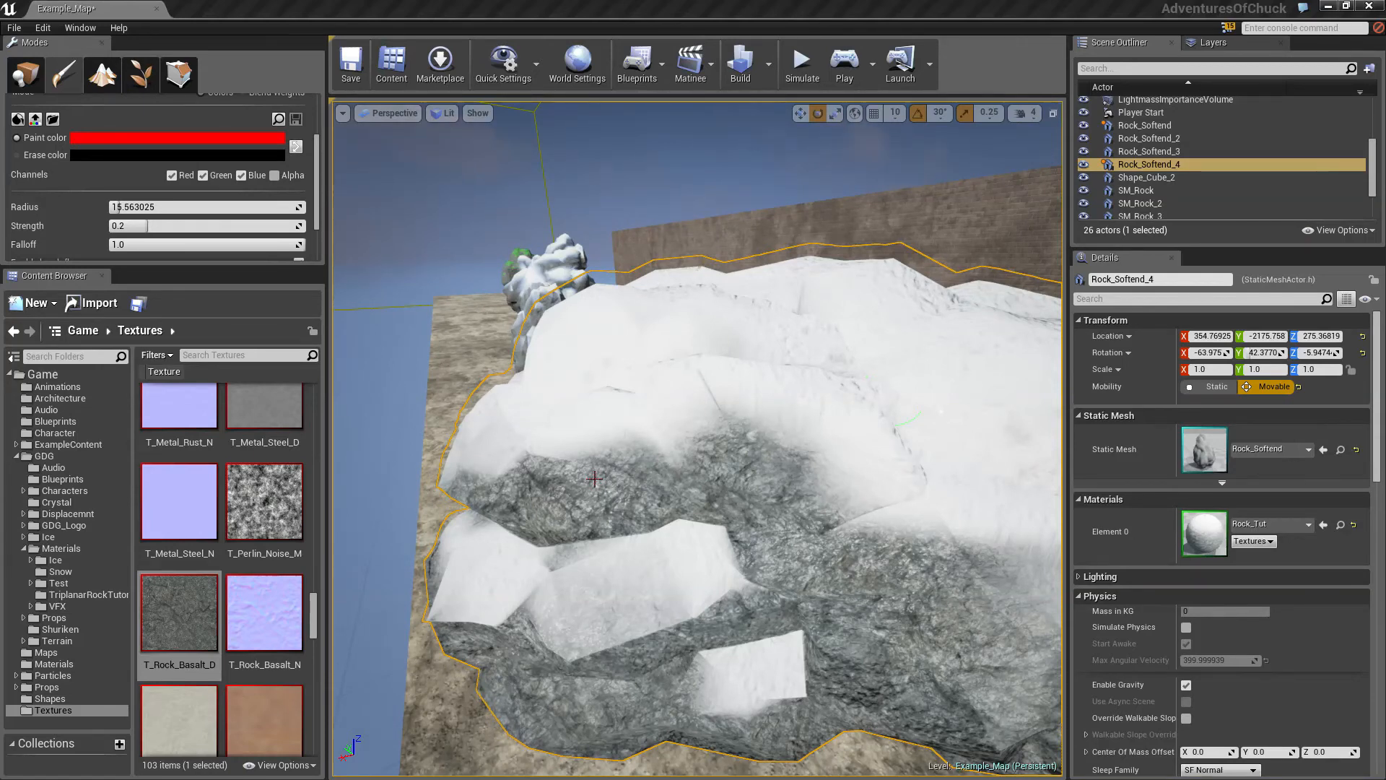
pyautogui.moveTo(1385, 221); pyautogui.dragTo(995, 207)
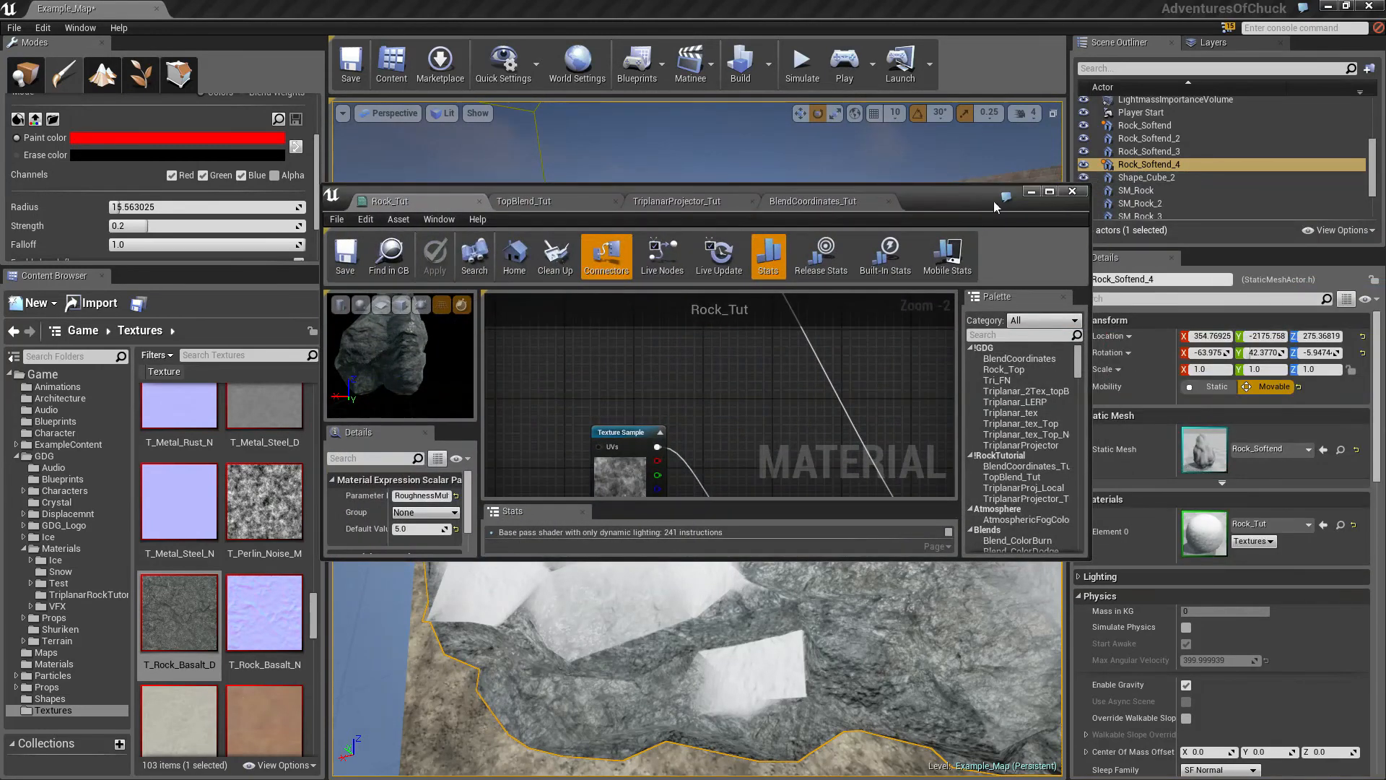
pyautogui.click(1048, 192)
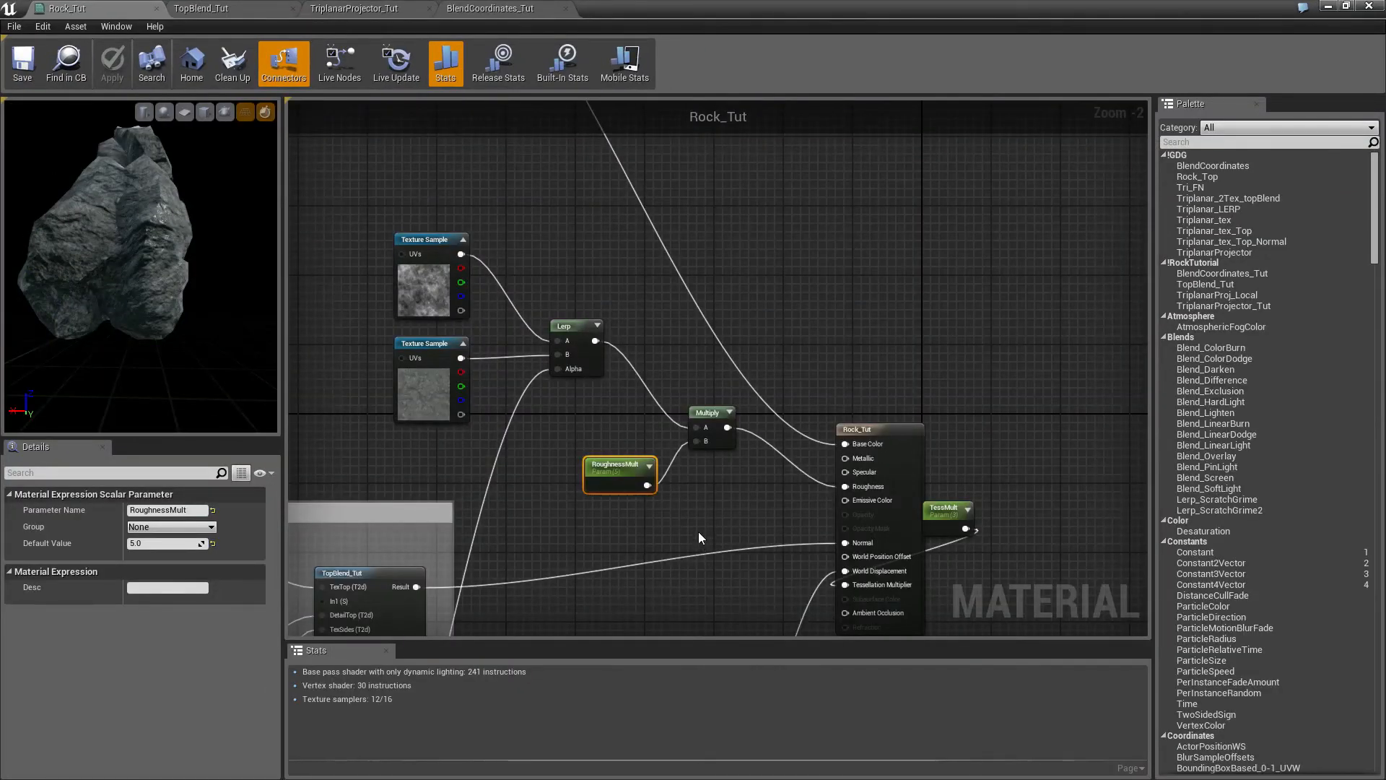
# - Shift the SnowDisp comment group aside and add a Fresnel node in the empty space beside it
pyautogui.moveTo(698, 531); pyautogui.dragTo(875, 100, button='right')
pyautogui.moveTo(751, 498); pyautogui.dragTo(957, 218, button='right')
pyautogui.moveTo(898, 235); pyautogui.dragTo(621, 218)
pyautogui.moveTo(979, 415); pyautogui.dragTo(726, 414, button='right')
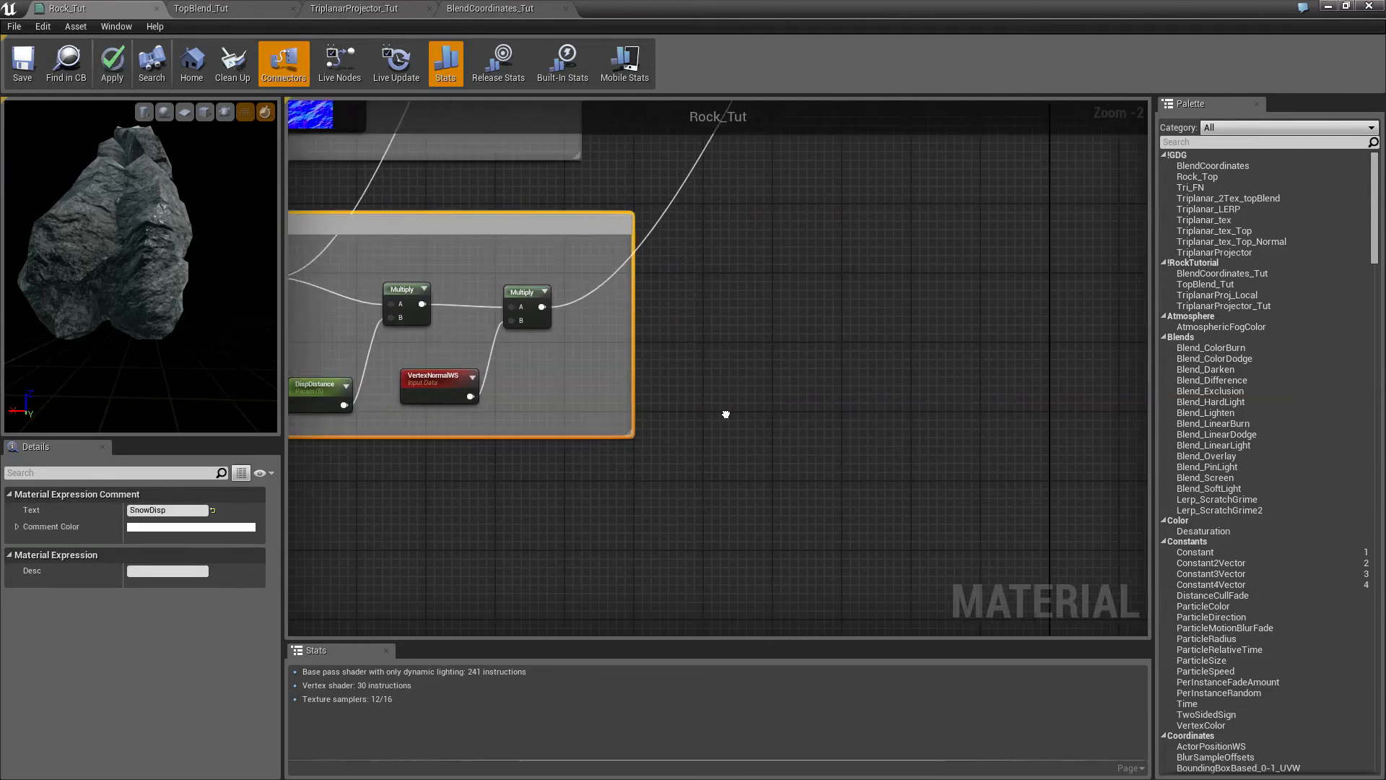
pyautogui.rightClick(813, 350)
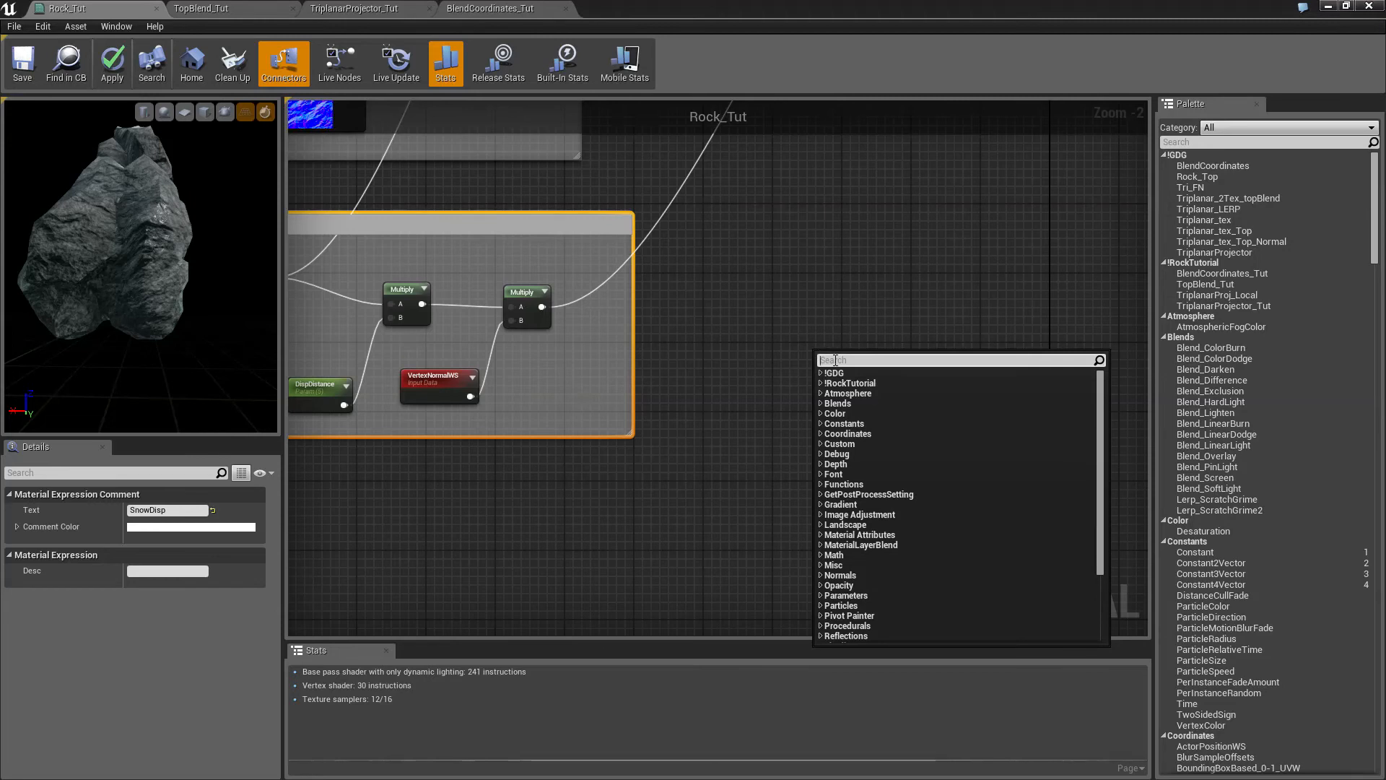
pyautogui.write('fres')
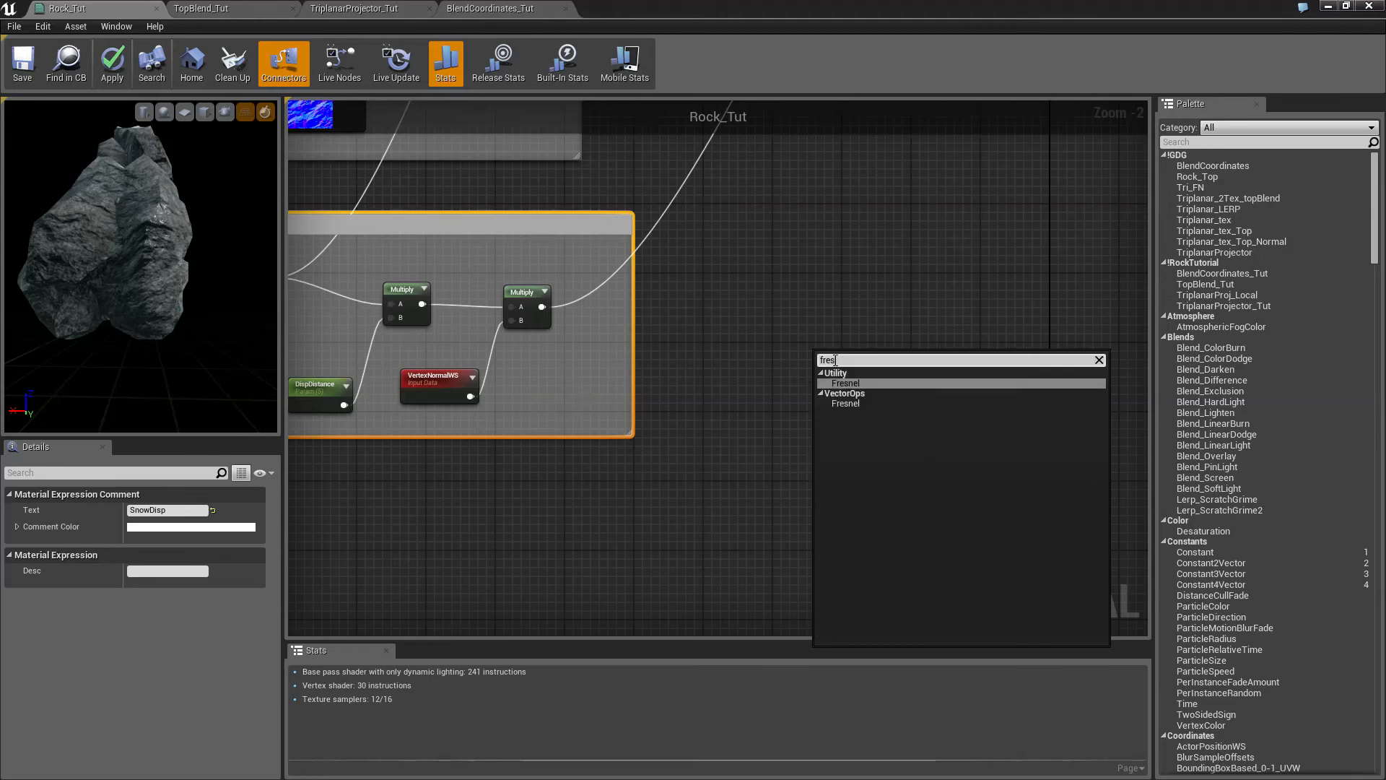
pyautogui.press('Return')
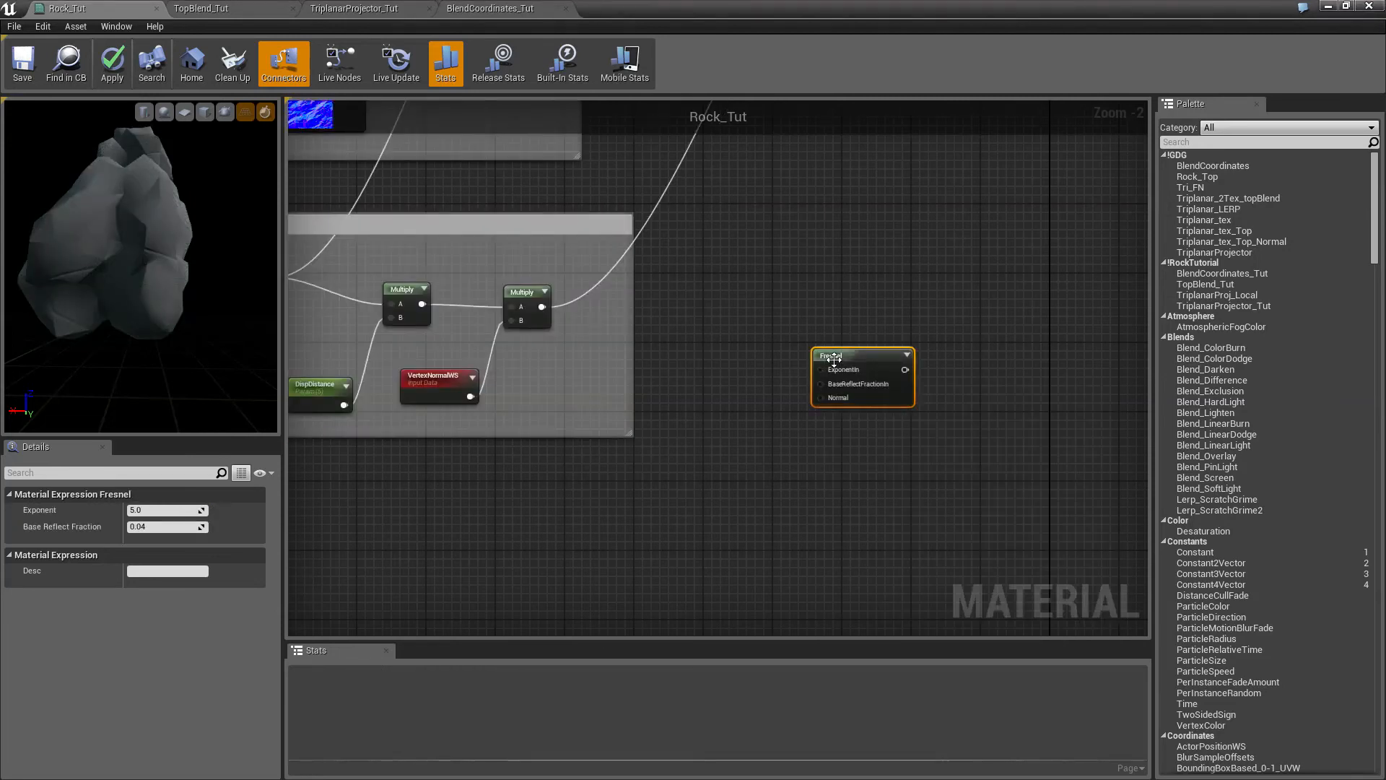
# - Add a Constant3Vector node below the Fresnel node and convert it to a parameter named FresnelColor
pyautogui.click(840, 470)
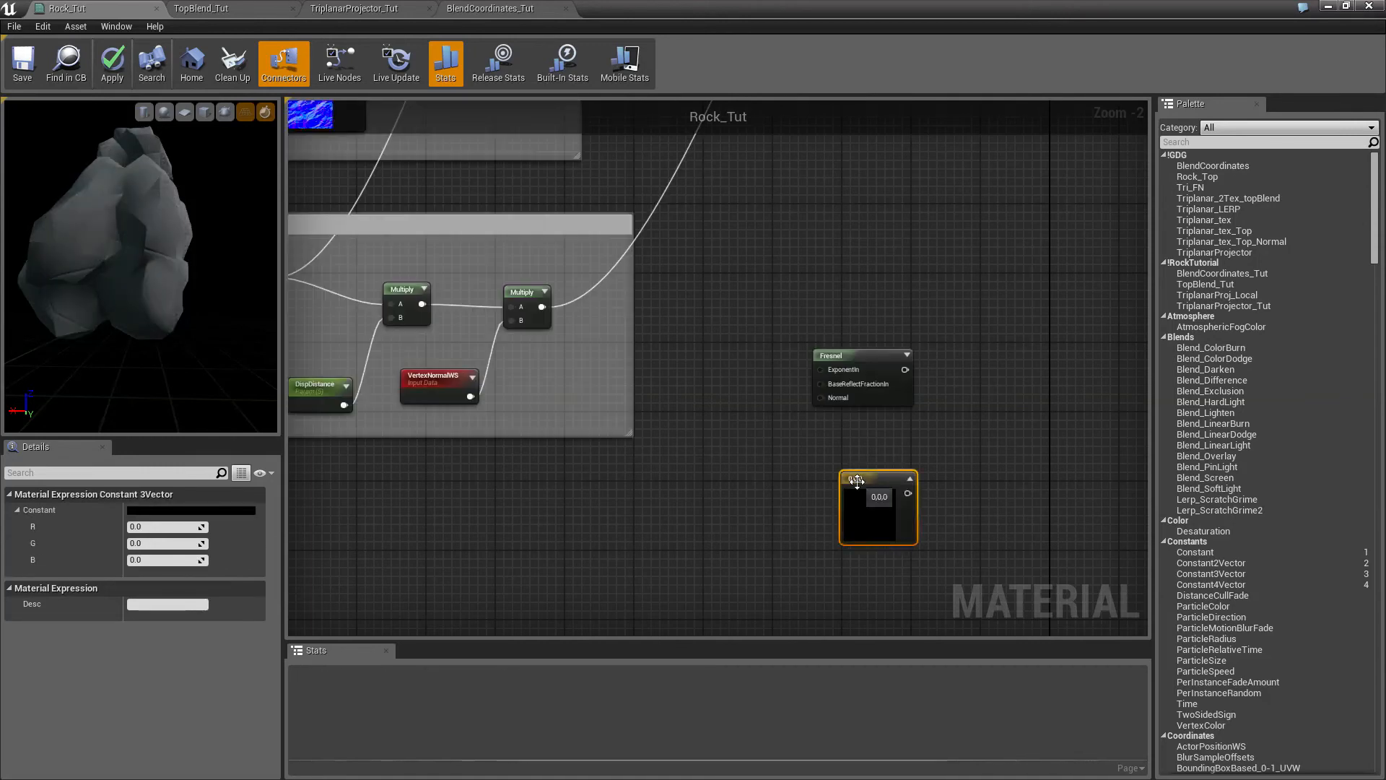
pyautogui.rightClick(877, 480)
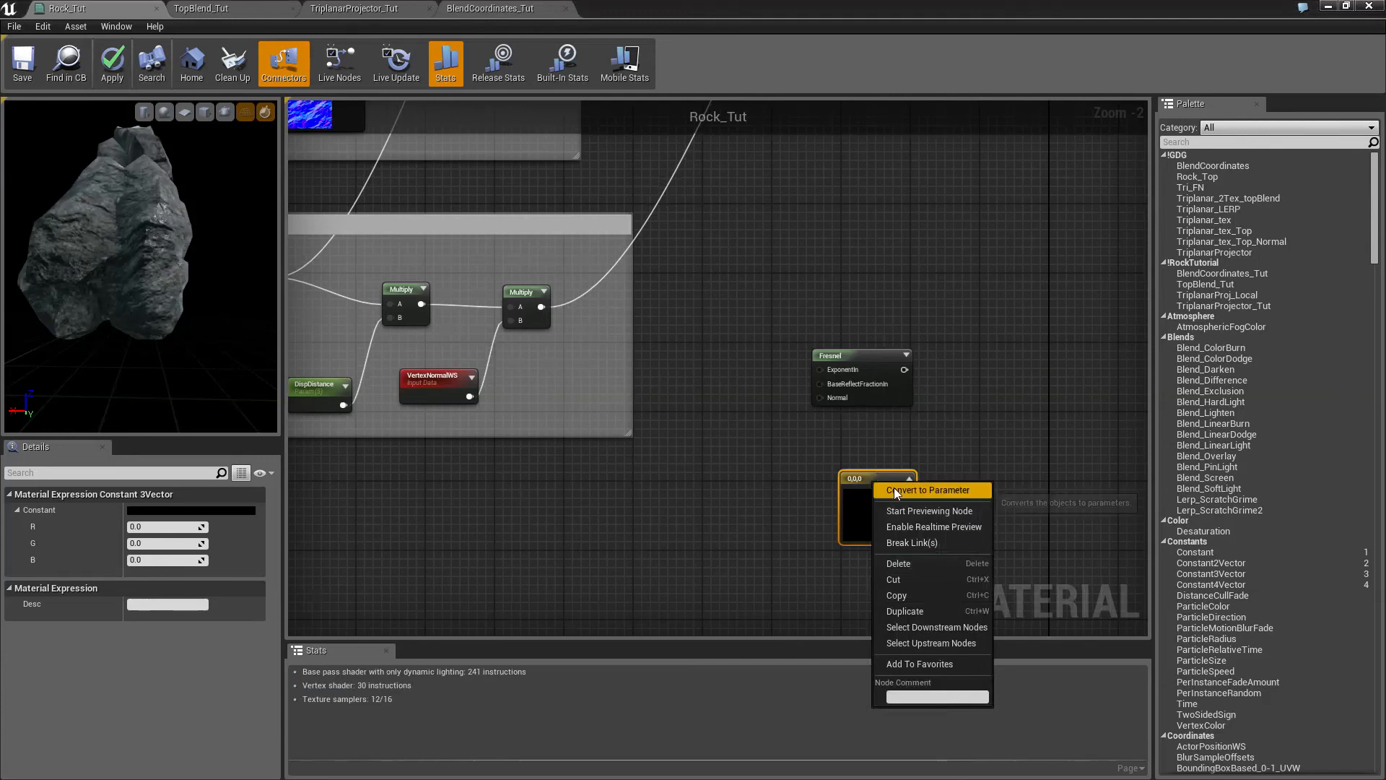
pyautogui.click(894, 487)
pyautogui.click(166, 510)
pyautogui.write('F')
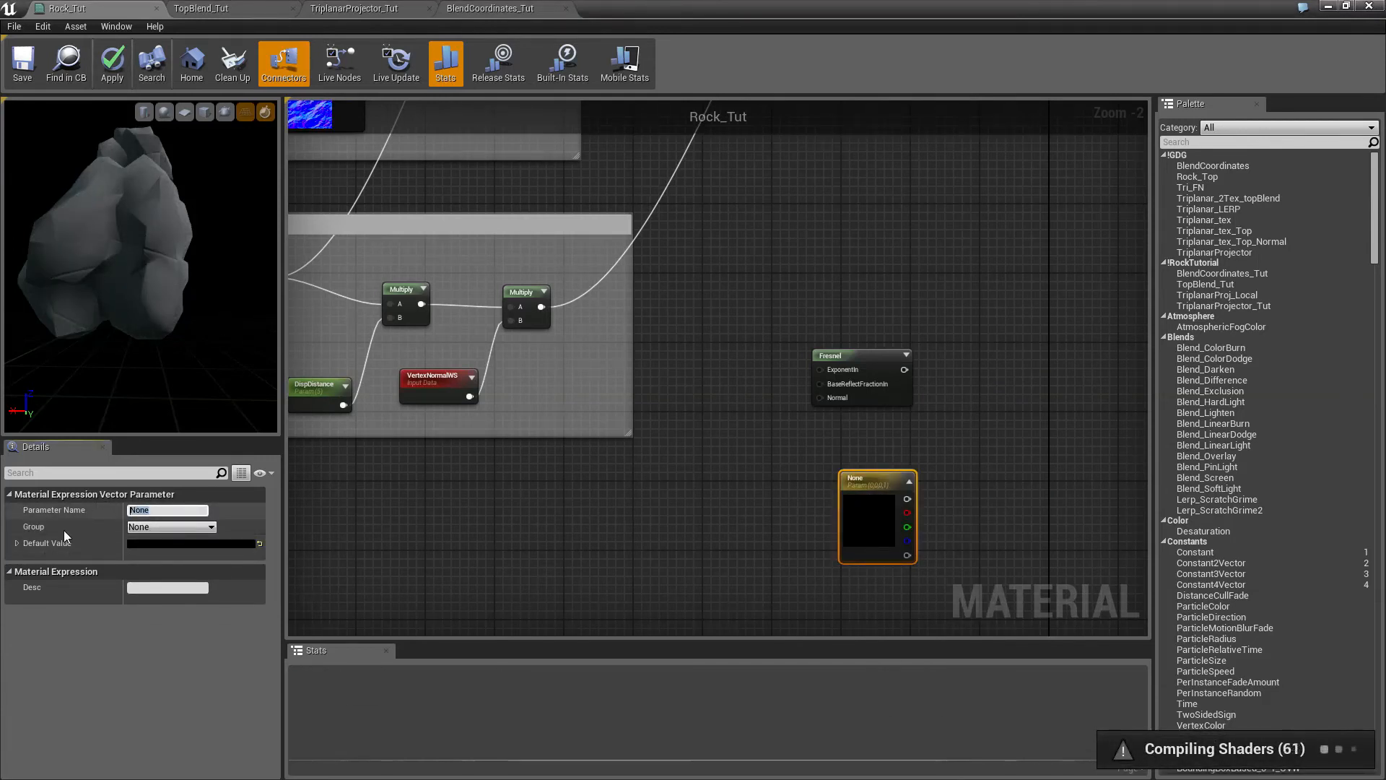
pyautogui.write('res')
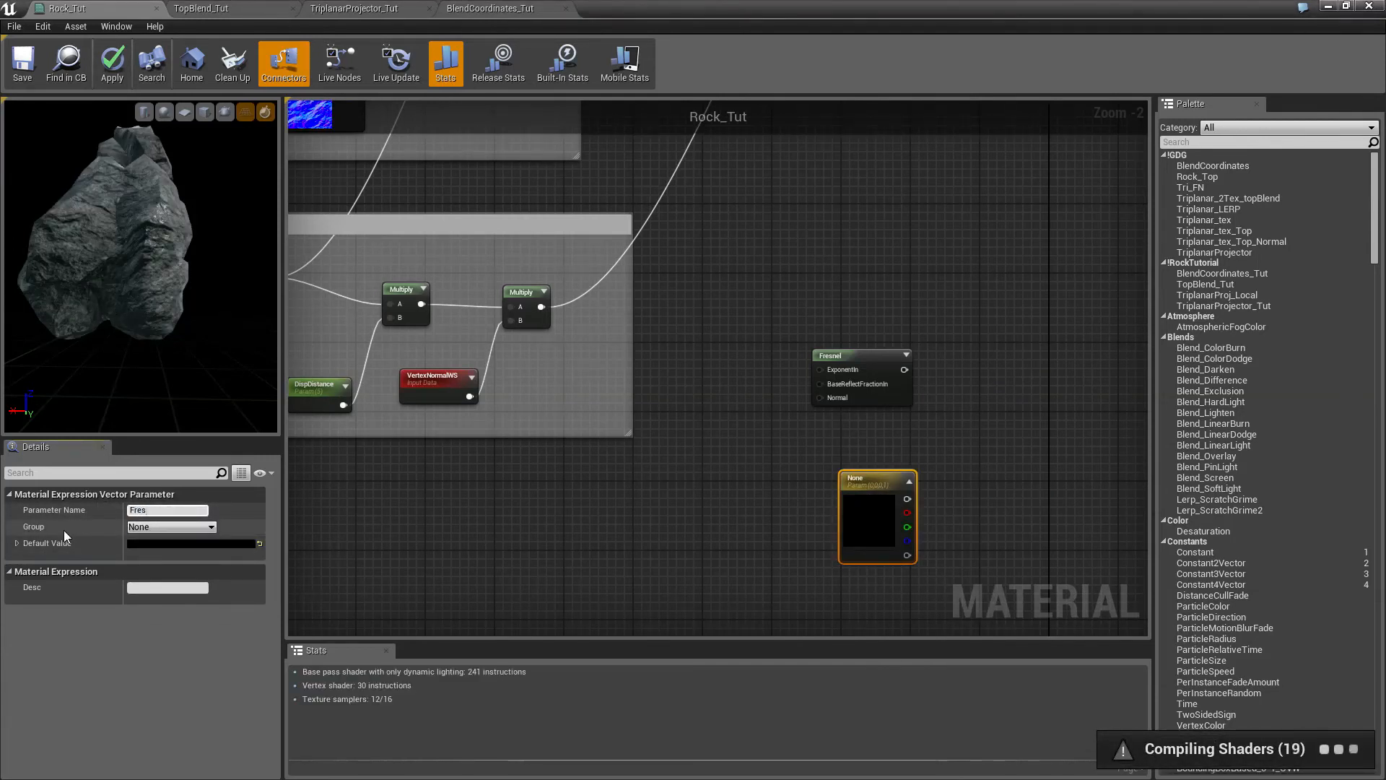
pyautogui.write('nelColo')
pyautogui.write('r')
pyautogui.press('Return')
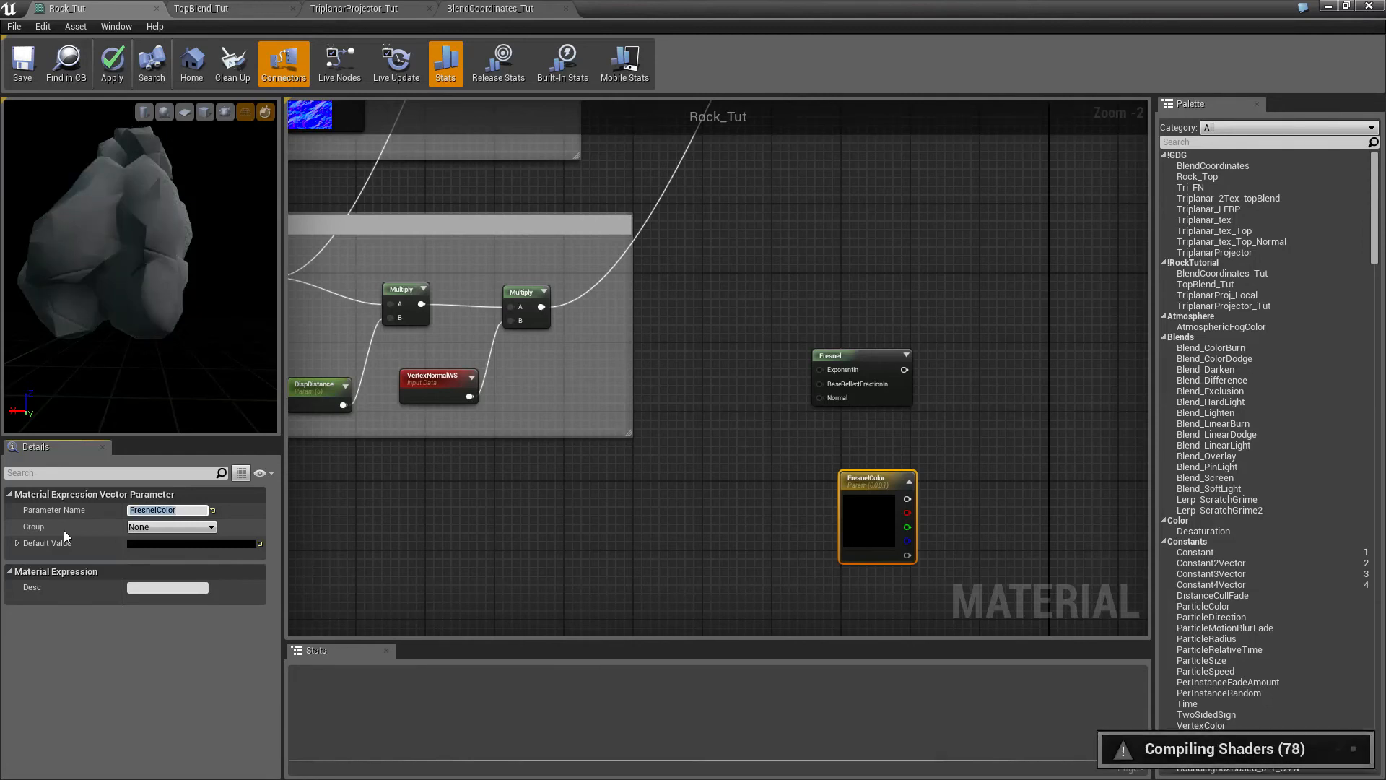
# - Set FresnelColor's default value to light blue (R 0.325, G 0.349, B 0.996) and place the node directly beneath Fresnel
pyautogui.click(214, 545)
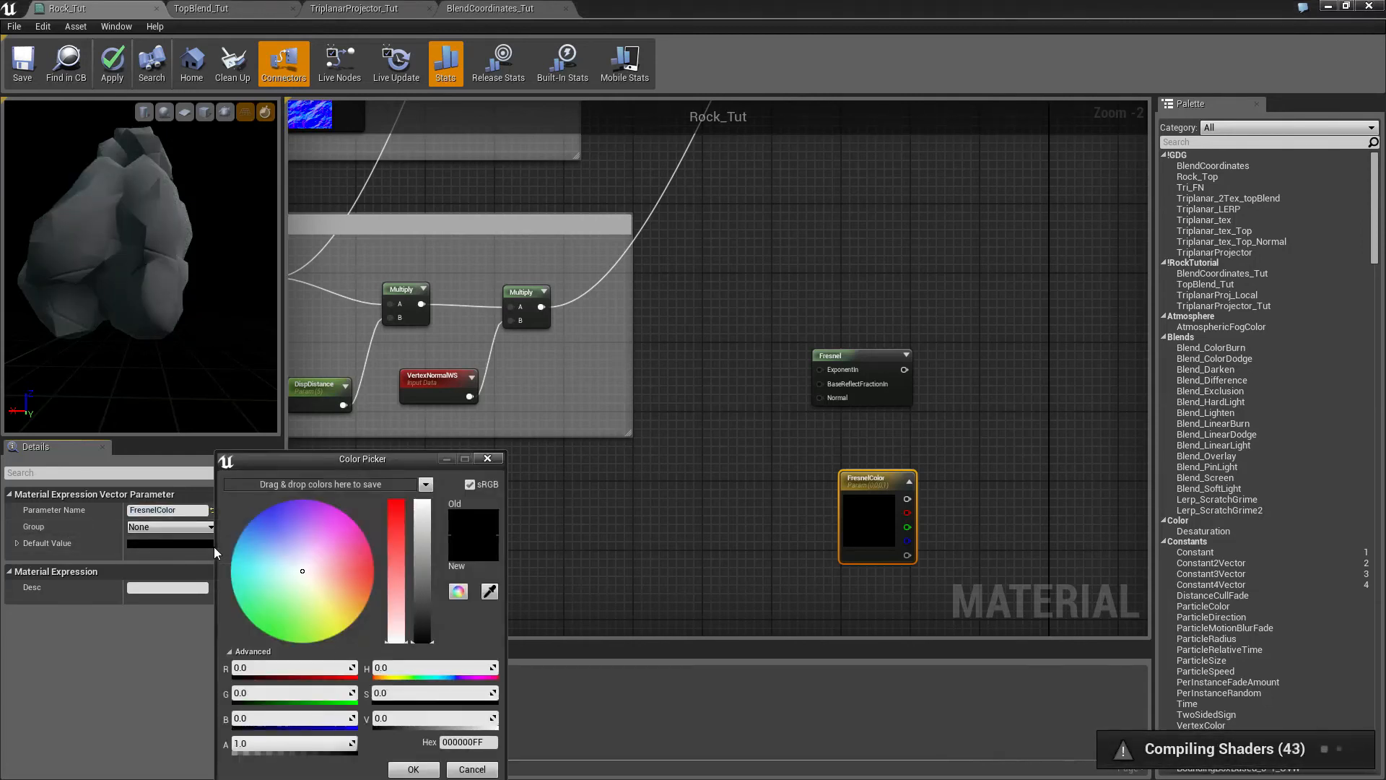
pyautogui.moveTo(495, 587); pyautogui.dragTo(299, 101)
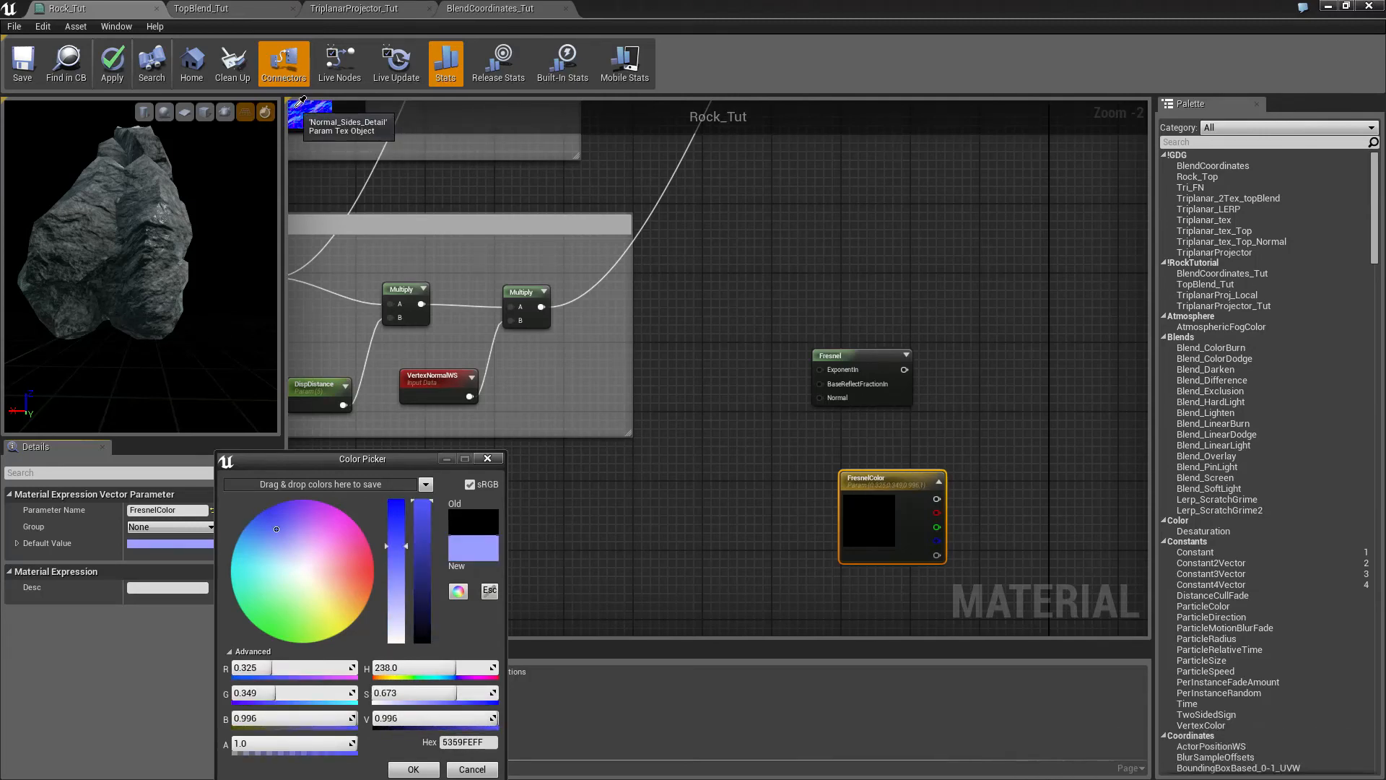
pyautogui.click(296, 105)
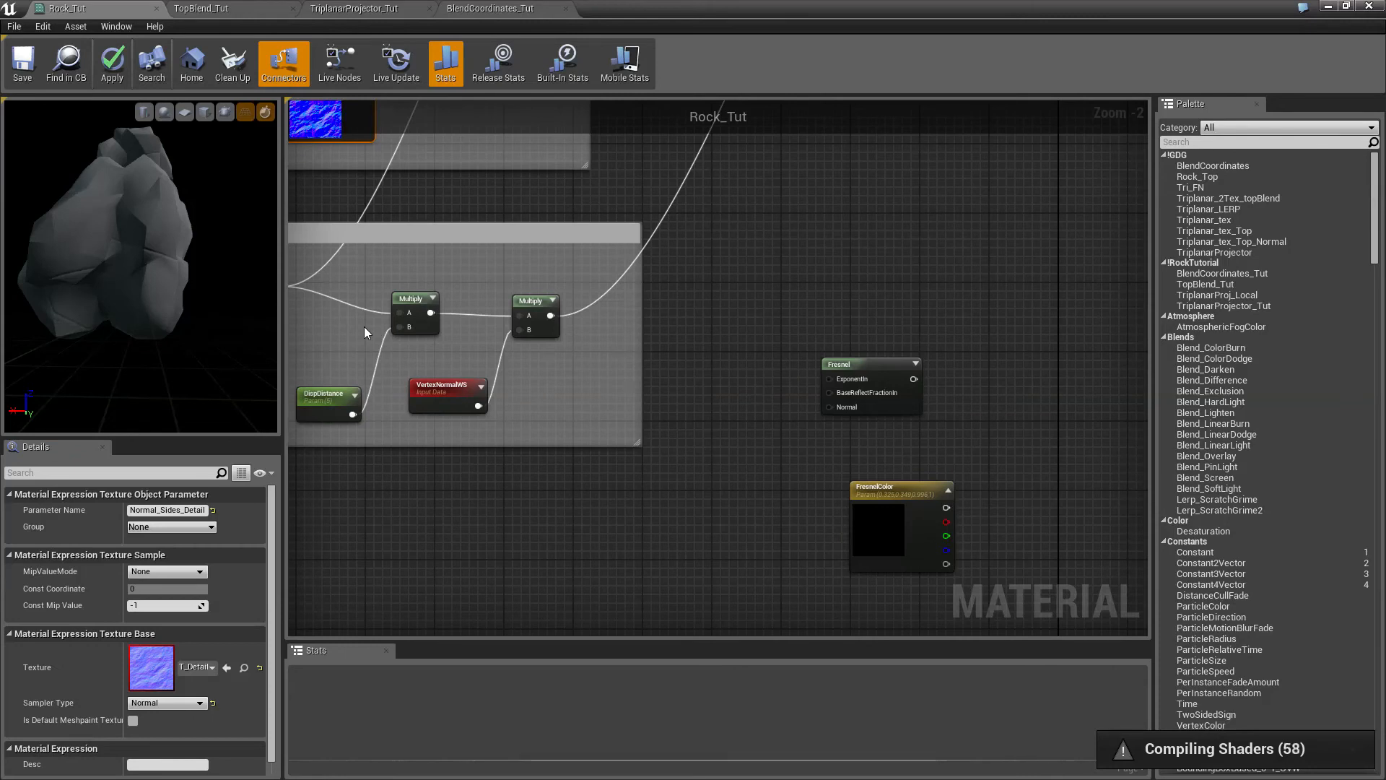
pyautogui.click(905, 492)
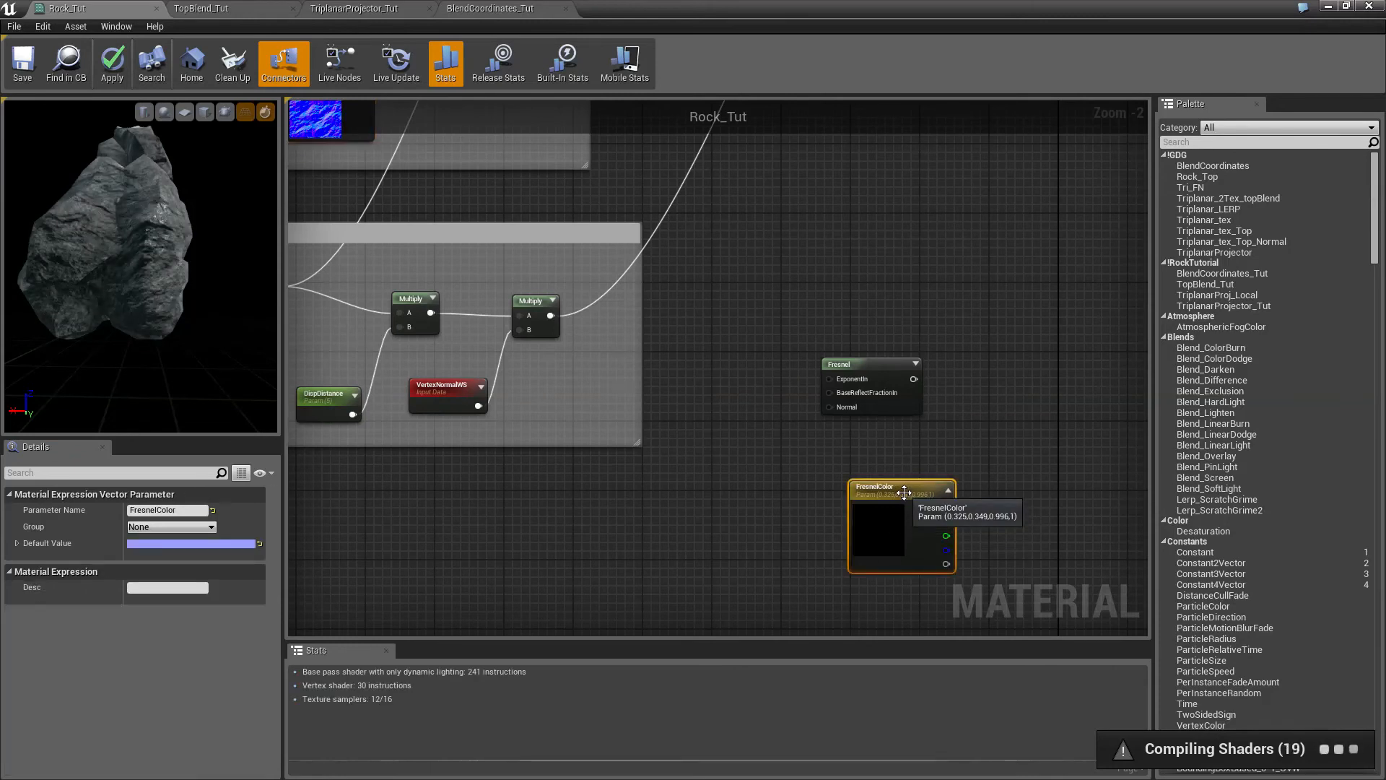
pyautogui.moveTo(882, 486); pyautogui.dragTo(856, 454)
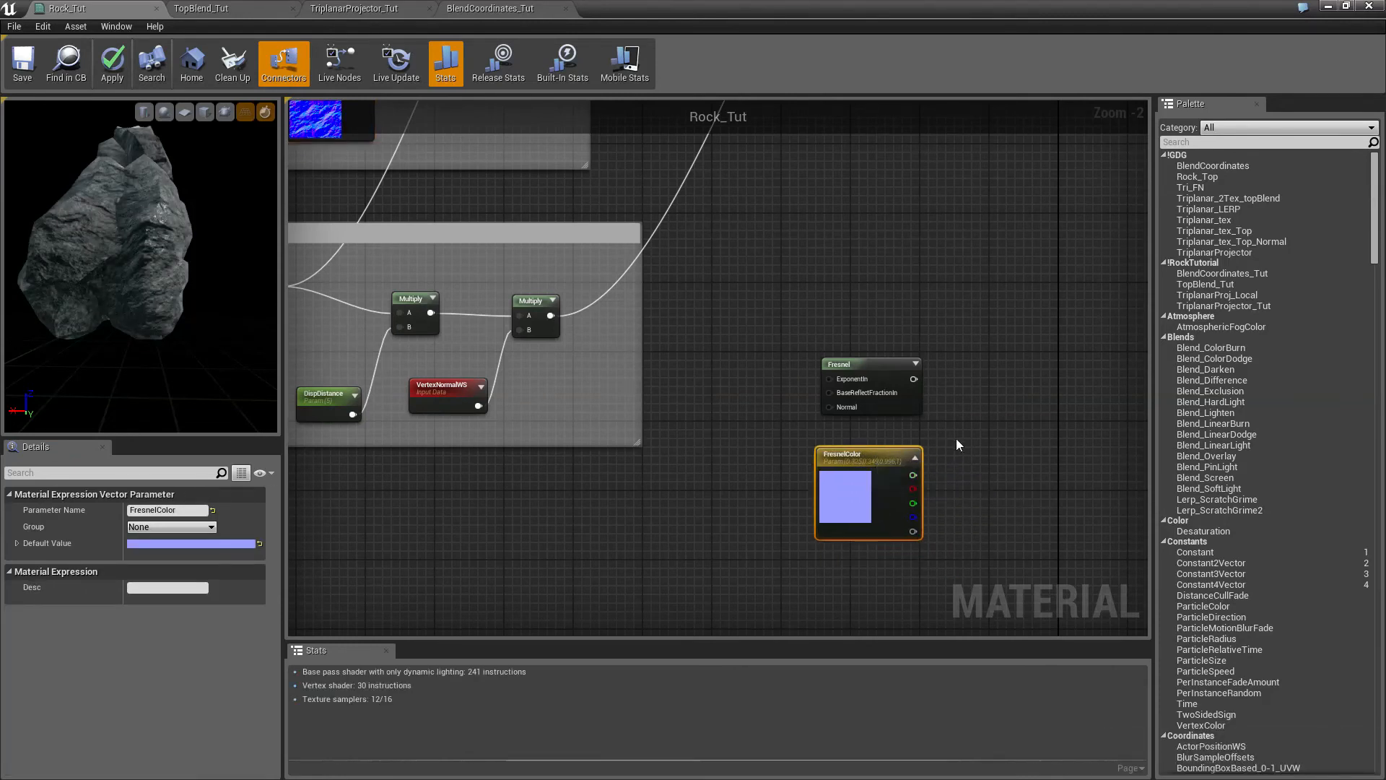
# - Add a Constant node below FresnelColor and convert it to a scalar parameter named FresnelColorStrength
pyautogui.click(868, 582)
pyautogui.click(867, 582)
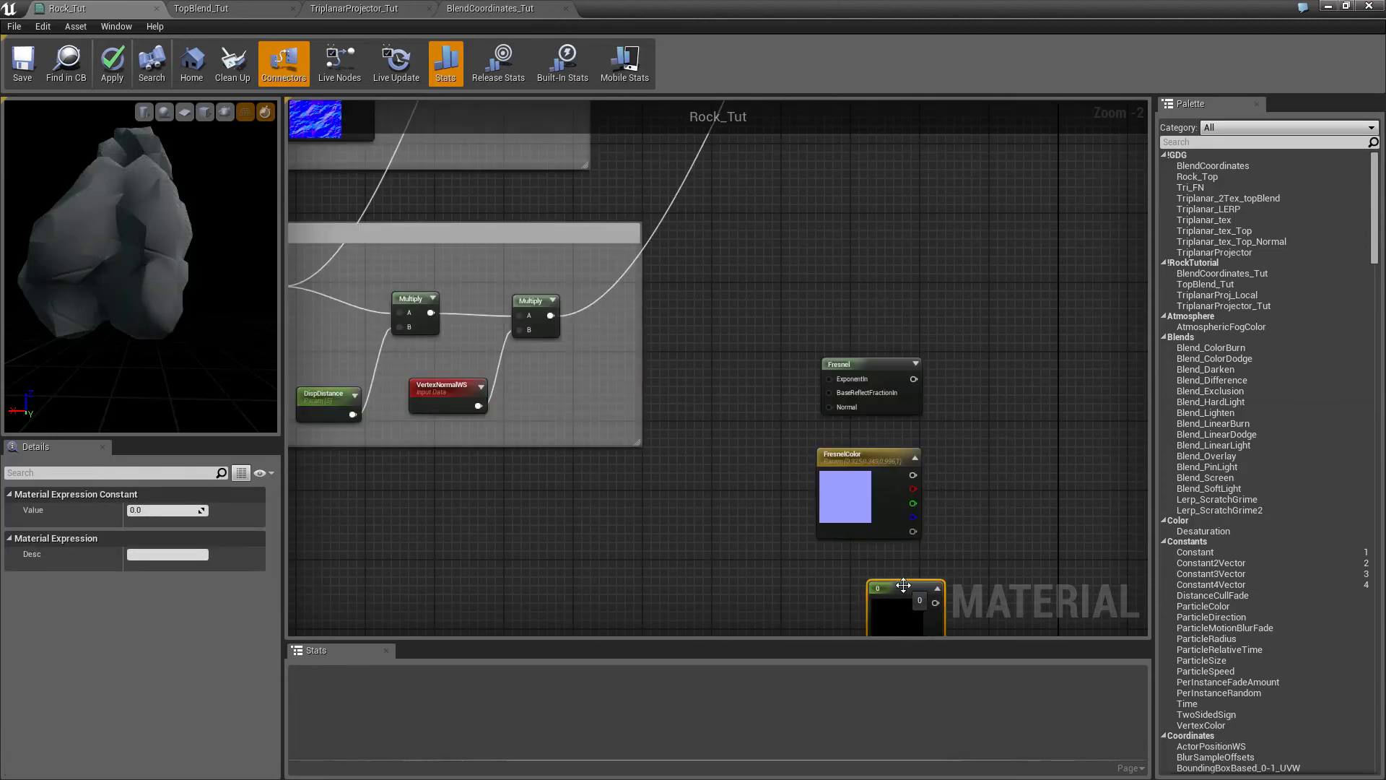
pyautogui.moveTo(903, 585); pyautogui.dragTo(877, 564)
pyautogui.click(169, 510)
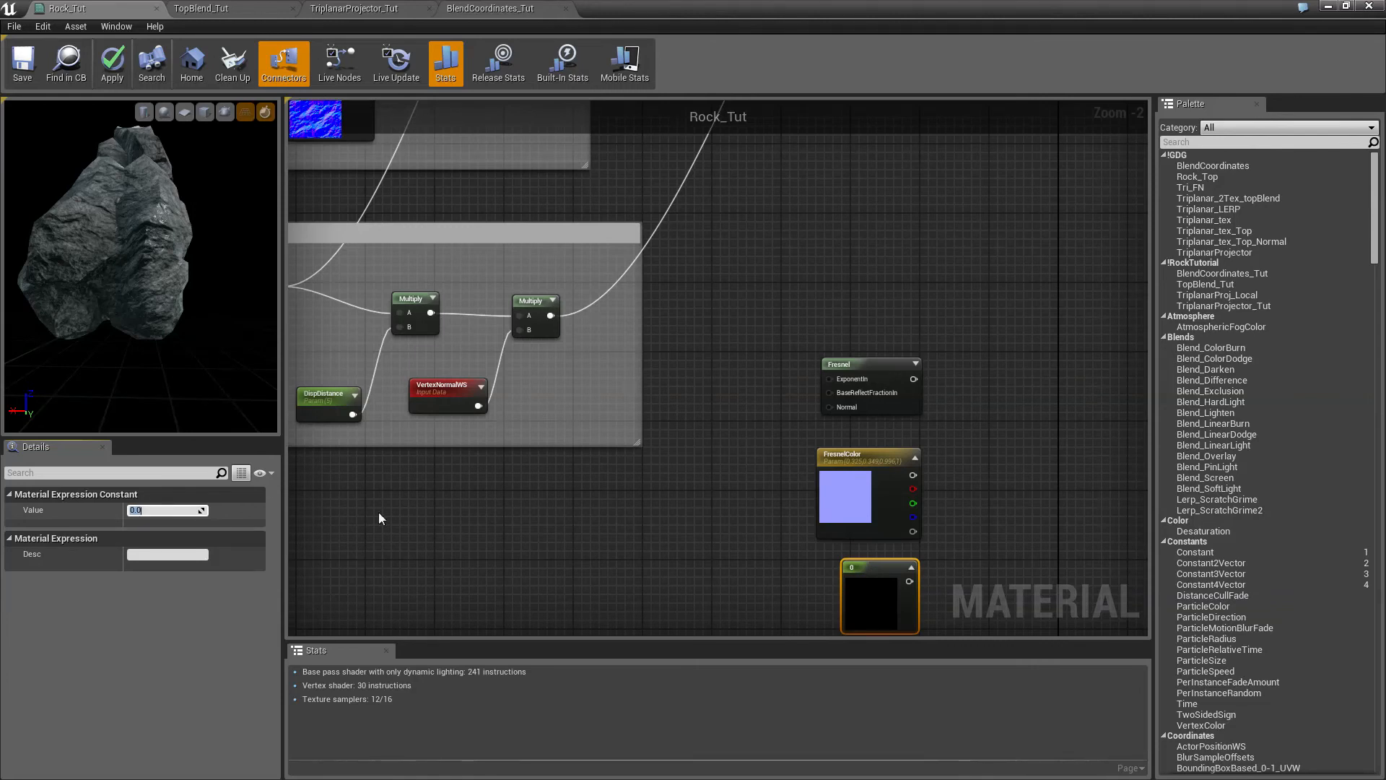
pyautogui.rightClick(884, 563)
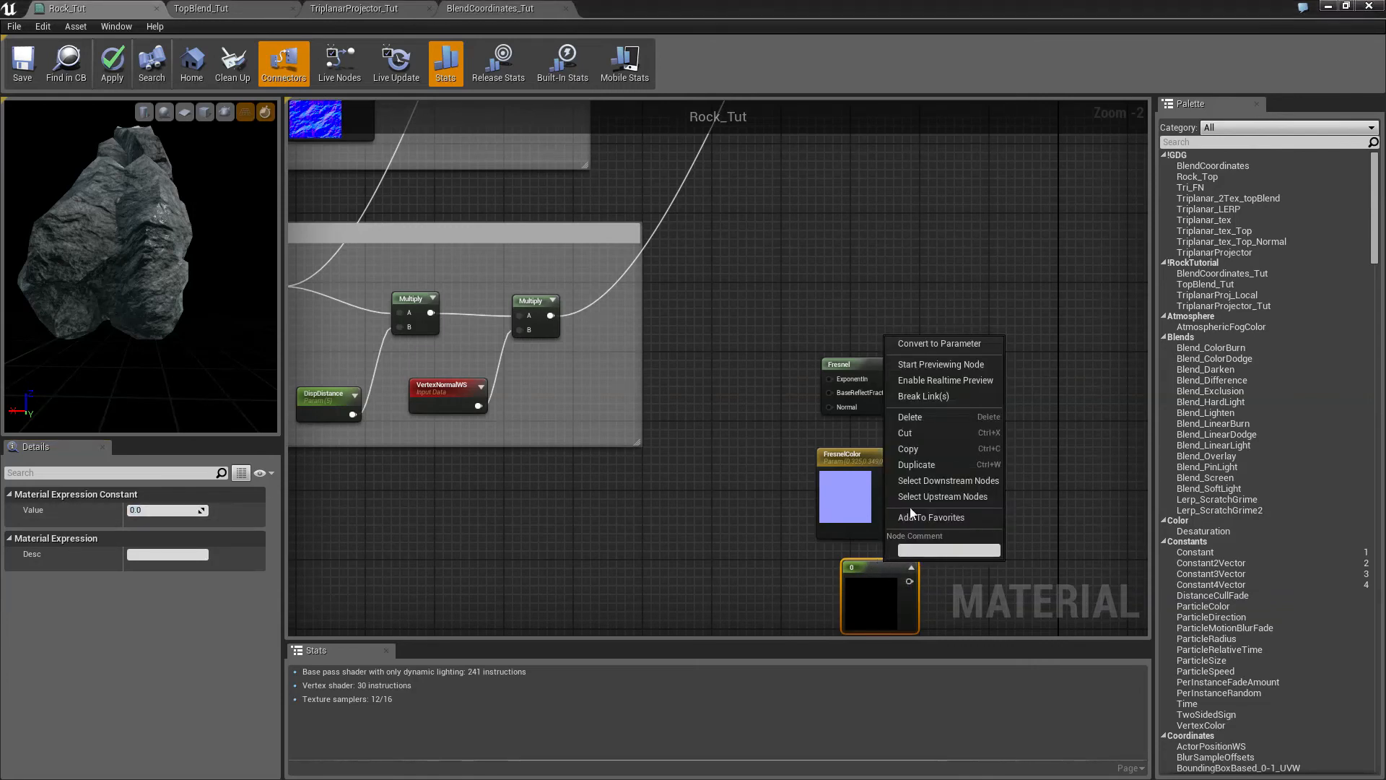
pyautogui.click(938, 343)
pyautogui.click(168, 511)
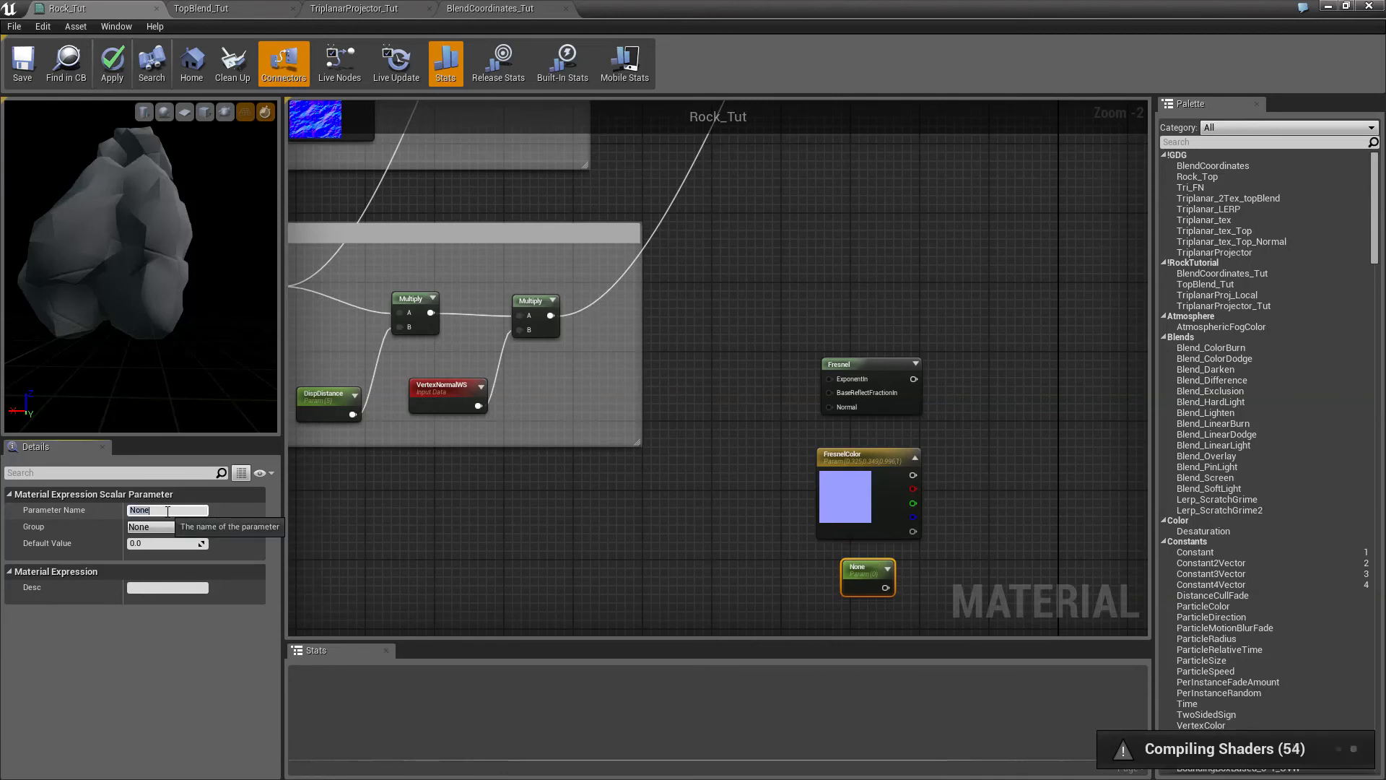
pyautogui.write('GF')
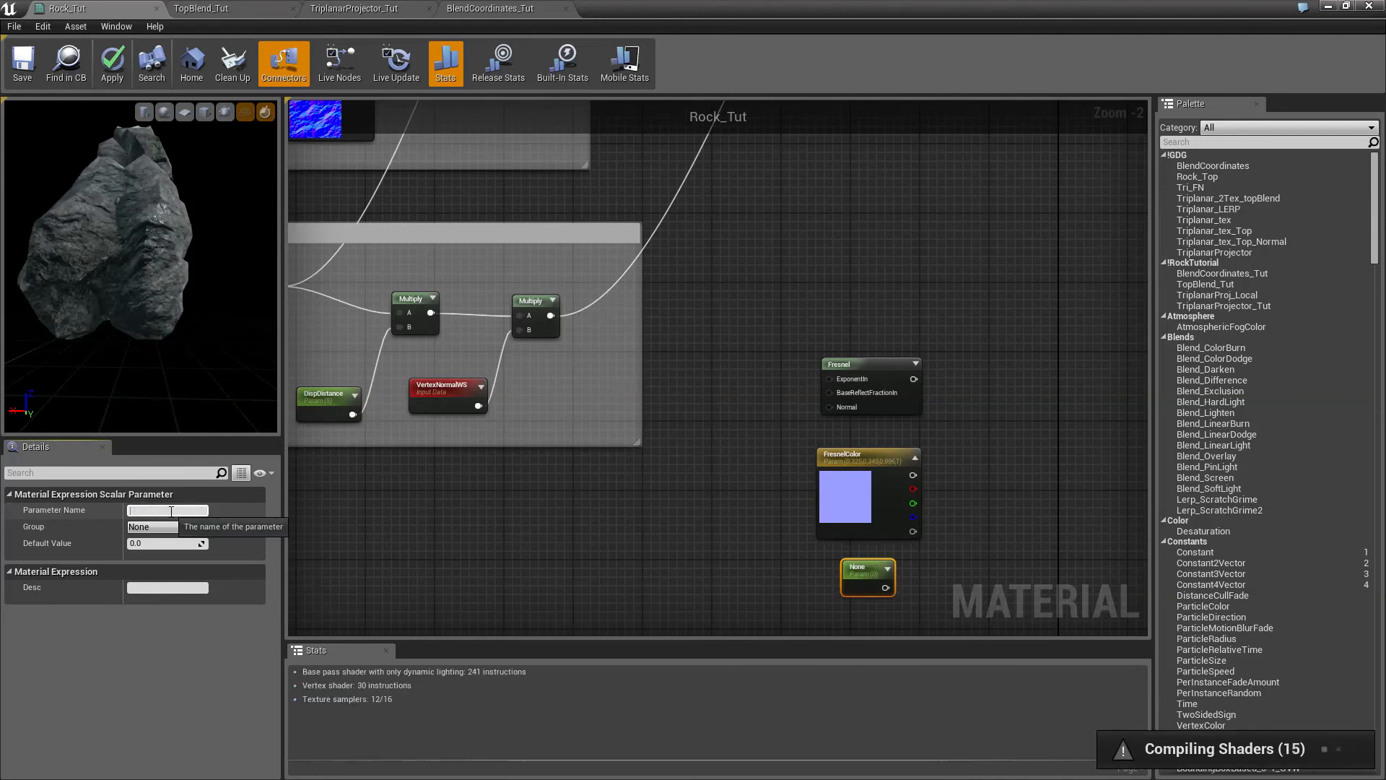
pyautogui.write('FresnelColorStreng')
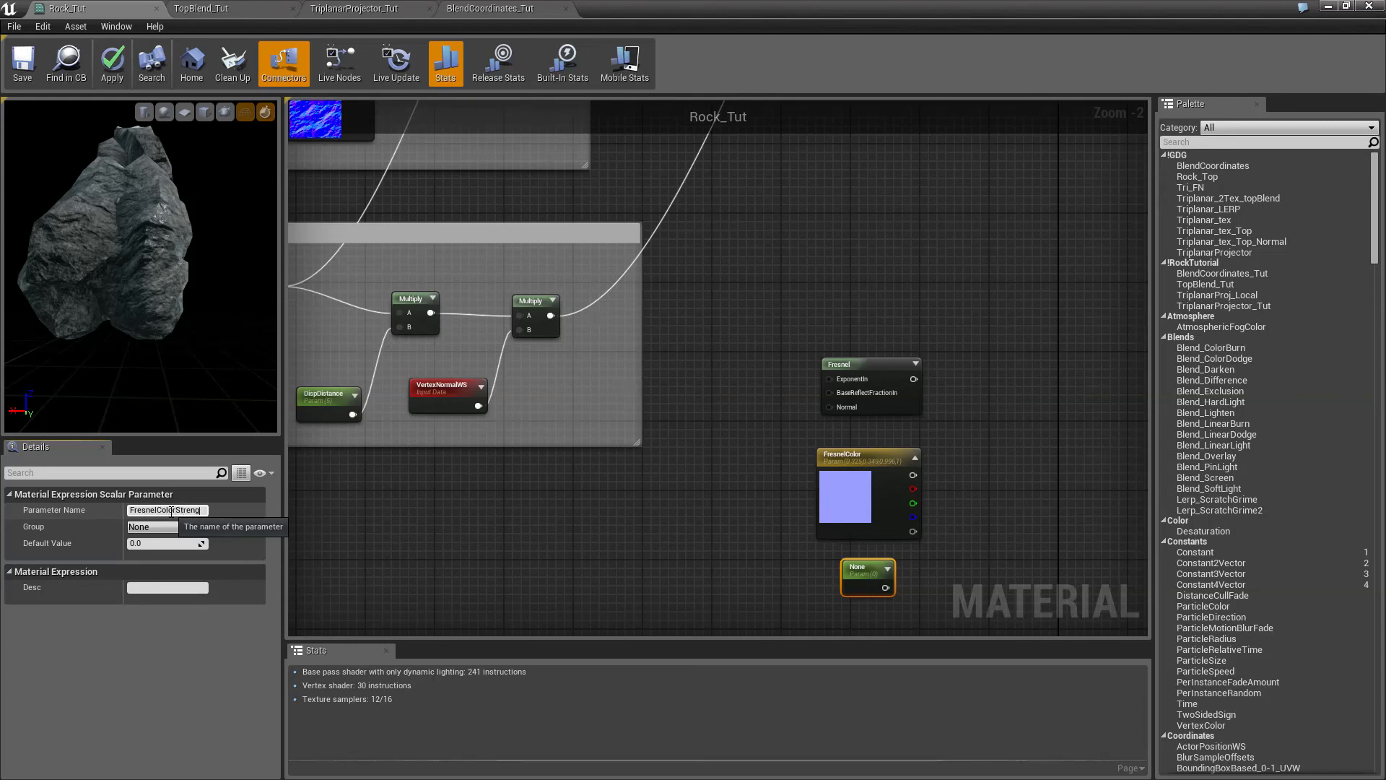
pyautogui.write('th')
pyautogui.press('Return')
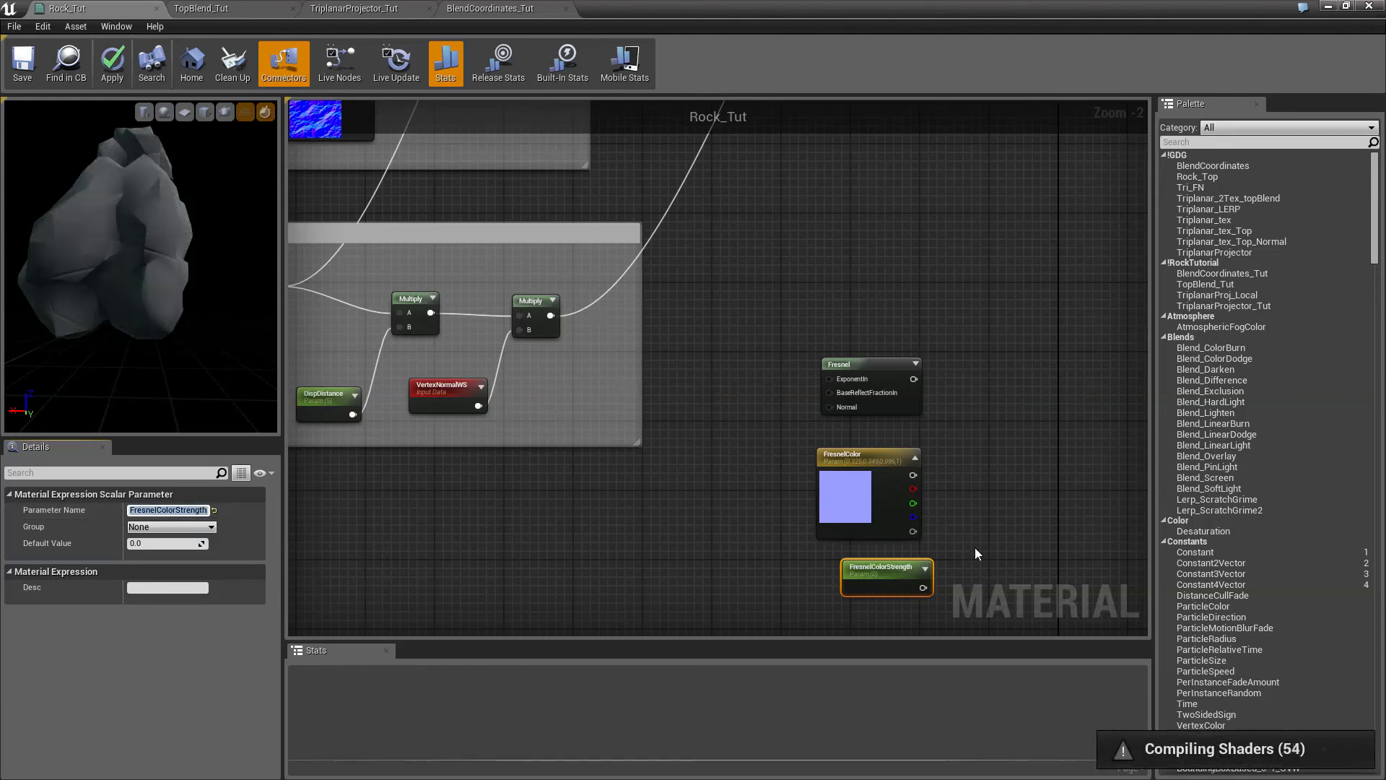
# - Add a Multiply node with FresnelColor as A and FresnelColorStrength as B
pyautogui.moveTo(913, 475); pyautogui.dragTo(971, 473)
pyautogui.write('multiply')
pyautogui.press('Return')
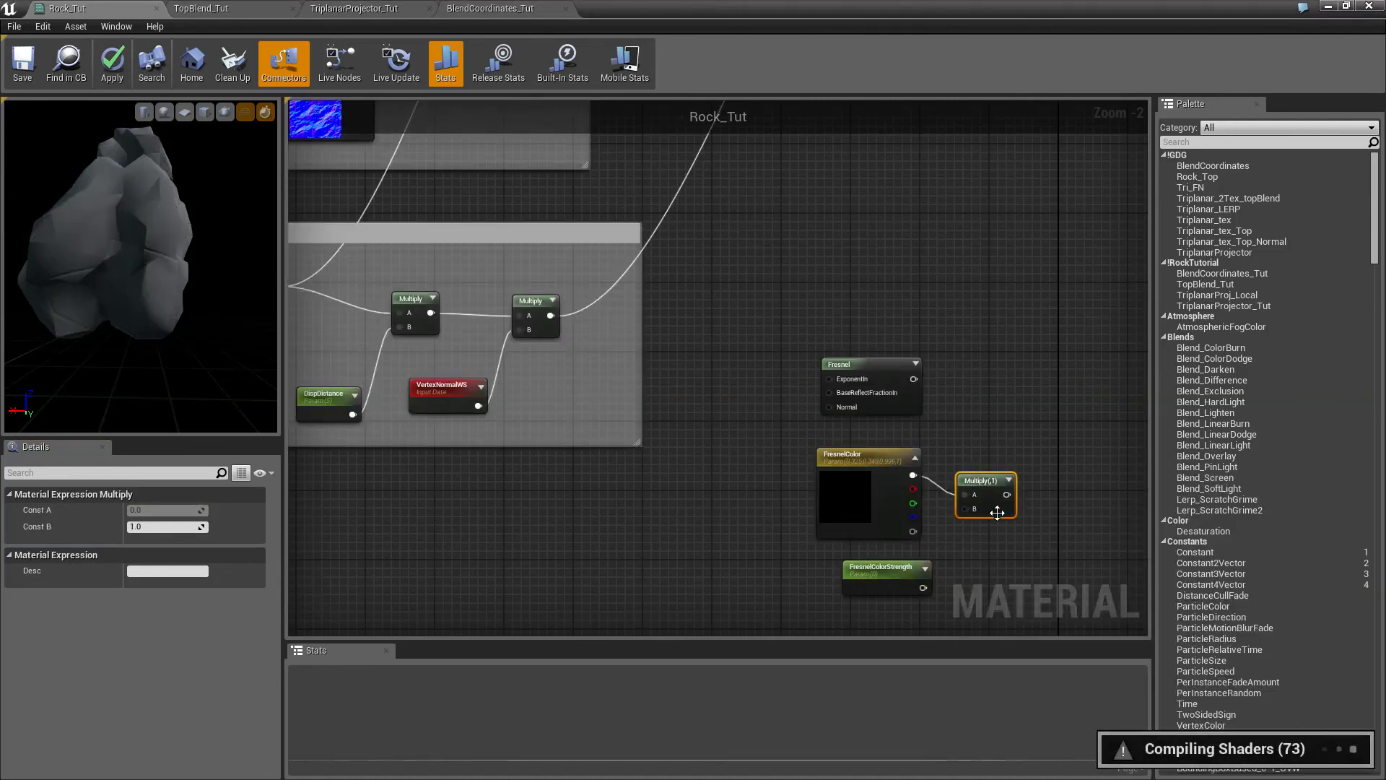
pyautogui.moveTo(963, 514); pyautogui.dragTo(929, 587)
# - Add an Add node with Fresnel as A and the FresnelColor Multiply output as B
pyautogui.moveTo(1029, 401); pyautogui.dragTo(880, 448, button='right')
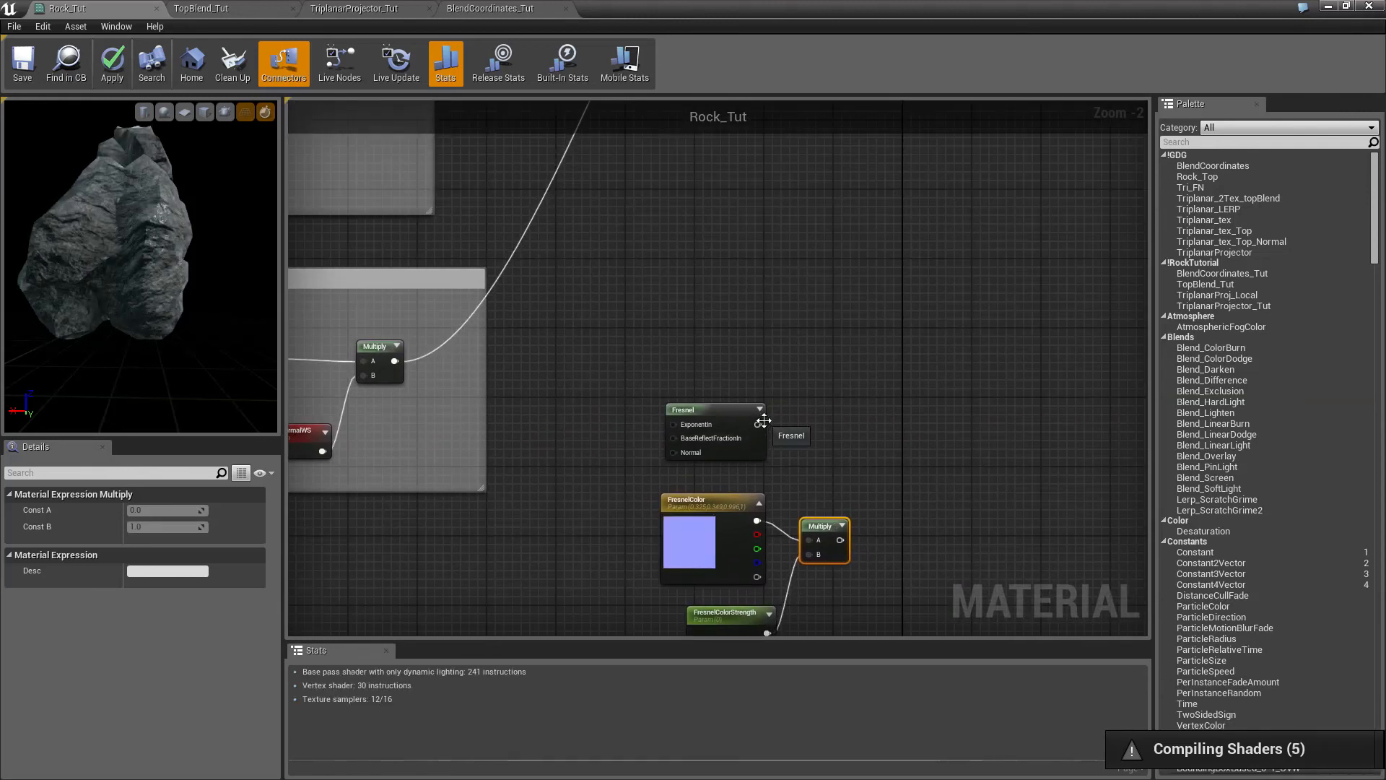
pyautogui.moveTo(751, 424); pyautogui.dragTo(843, 422)
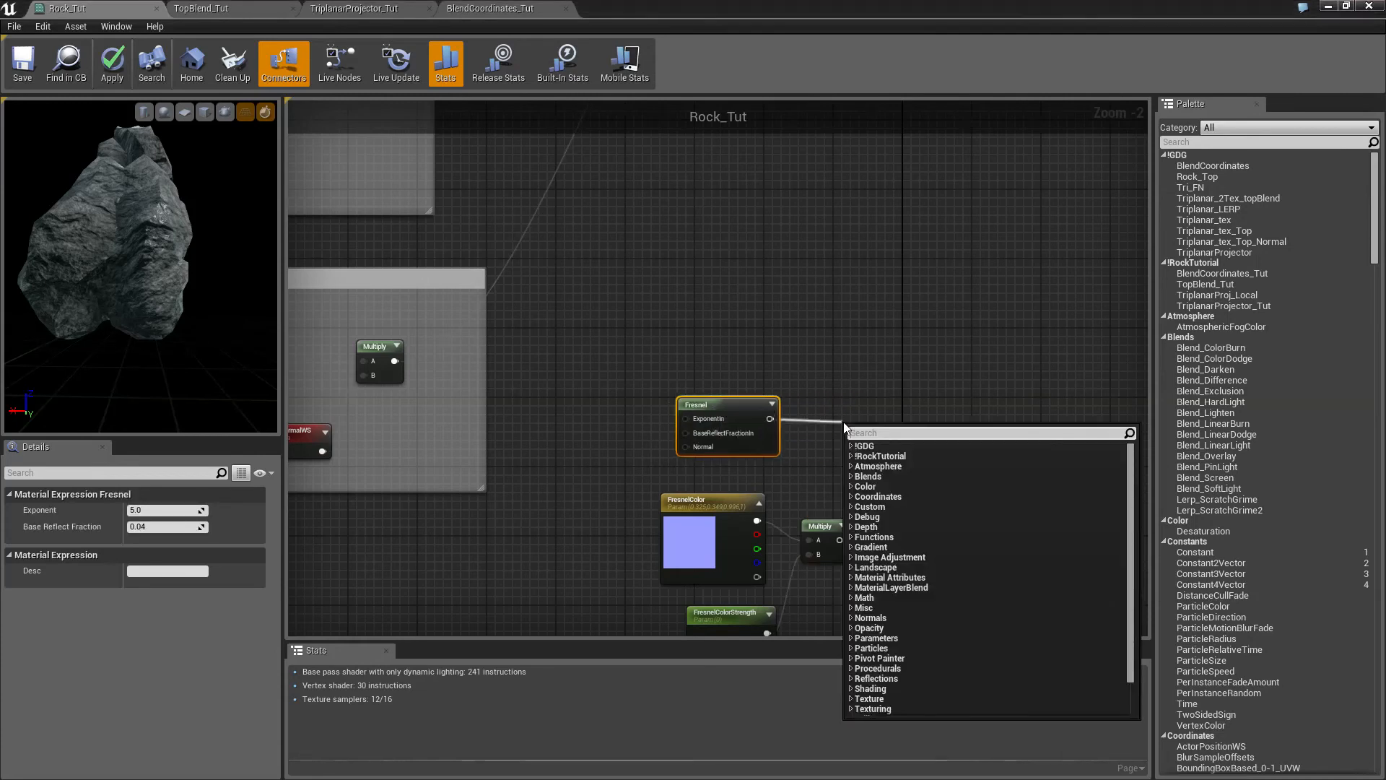
pyautogui.write('+')
pyautogui.press('Return')
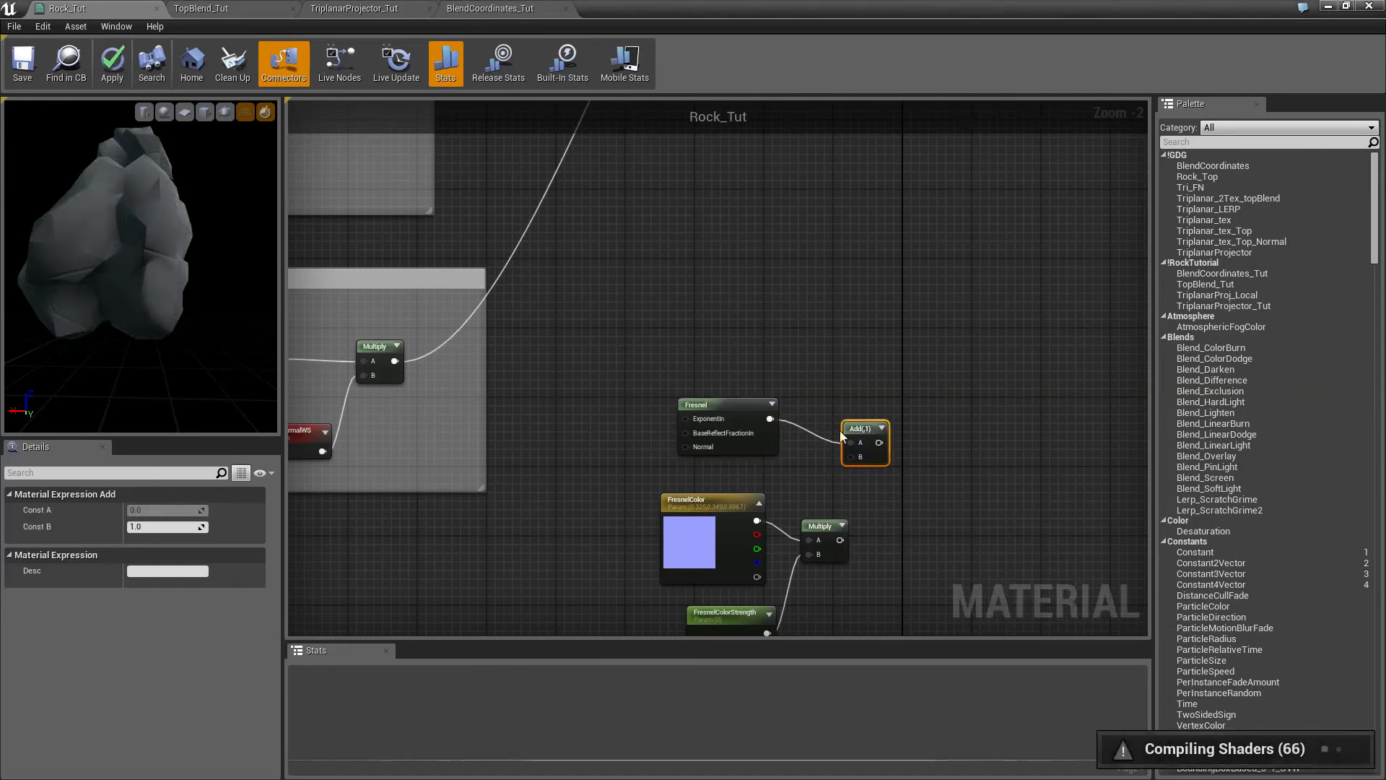
pyautogui.moveTo(852, 458); pyautogui.dragTo(849, 545)
pyautogui.moveTo(845, 540); pyautogui.dragTo(844, 540)
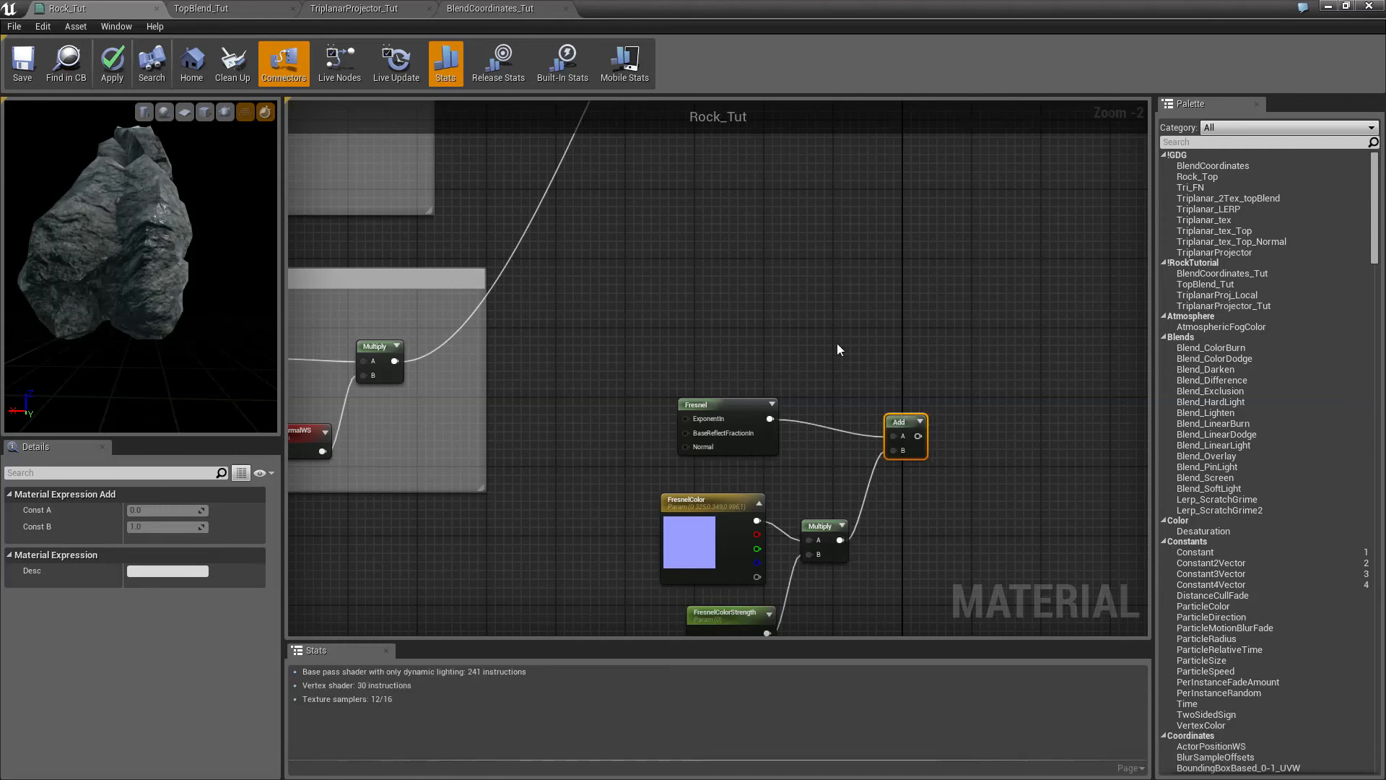
# - Add a Multiply node combining the TopBlend_Tut Result from the SnowDisp group as A with the Fresnel Add output as B
pyautogui.moveTo(875, 324); pyautogui.dragTo(777, 302, button='right')
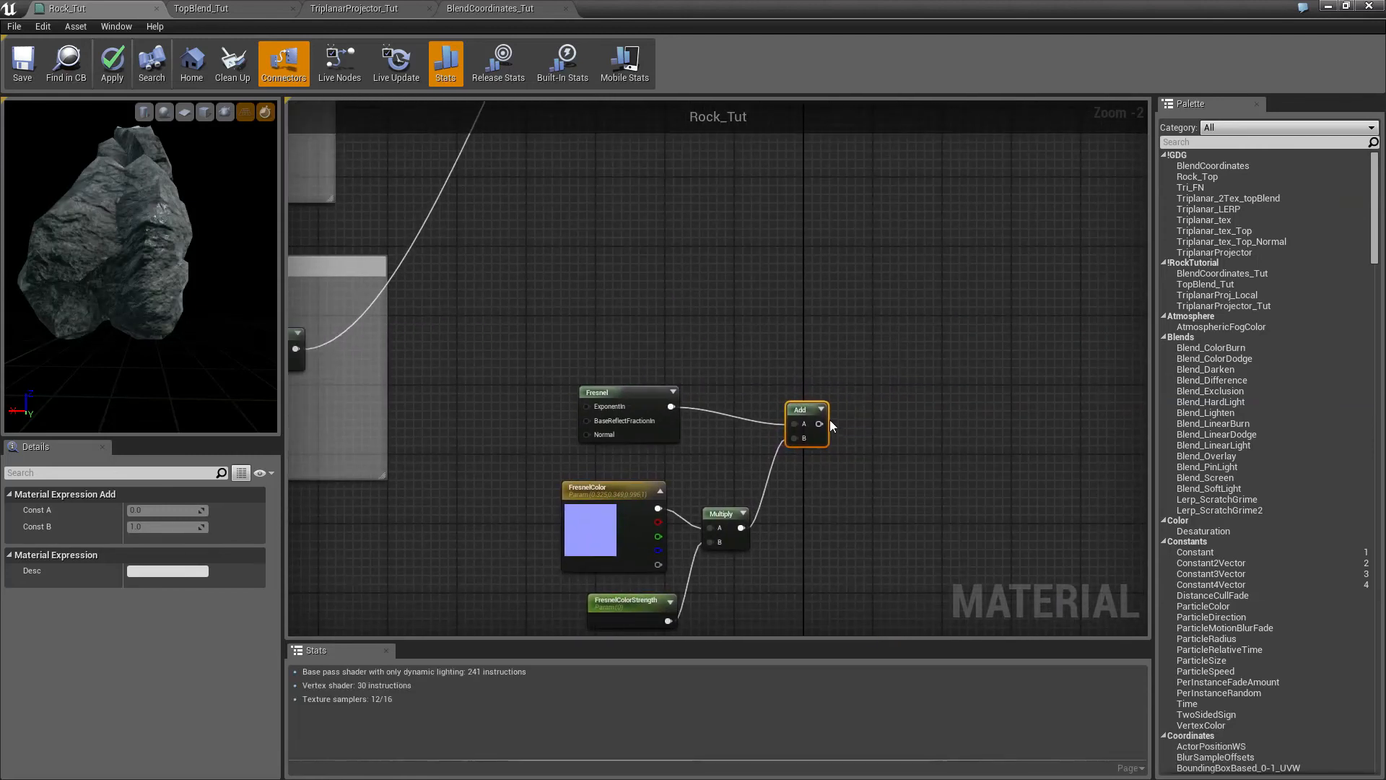
pyautogui.moveTo(820, 424); pyautogui.dragTo(816, 335)
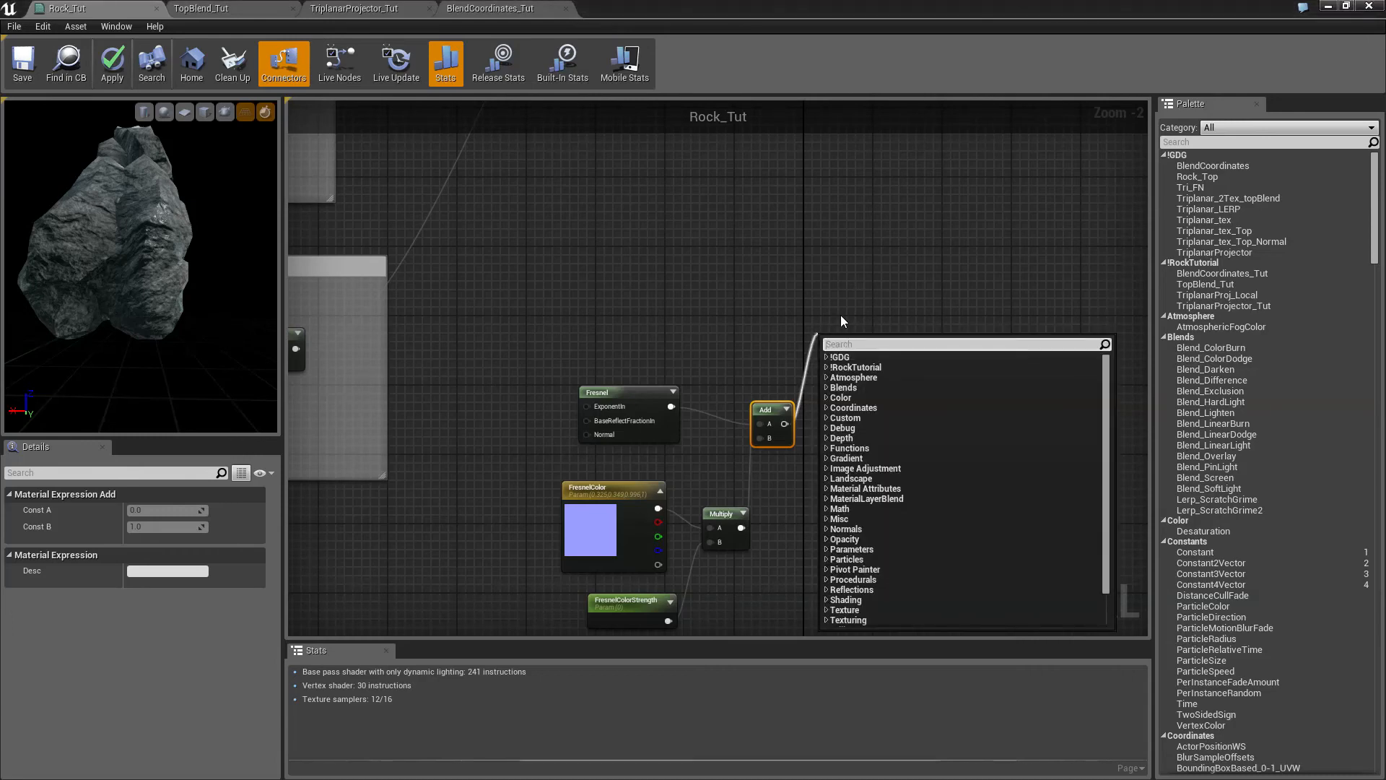
pyautogui.write('*')
pyautogui.press('Return')
pyautogui.moveTo(545, 244); pyautogui.dragTo(894, 271, button='right')
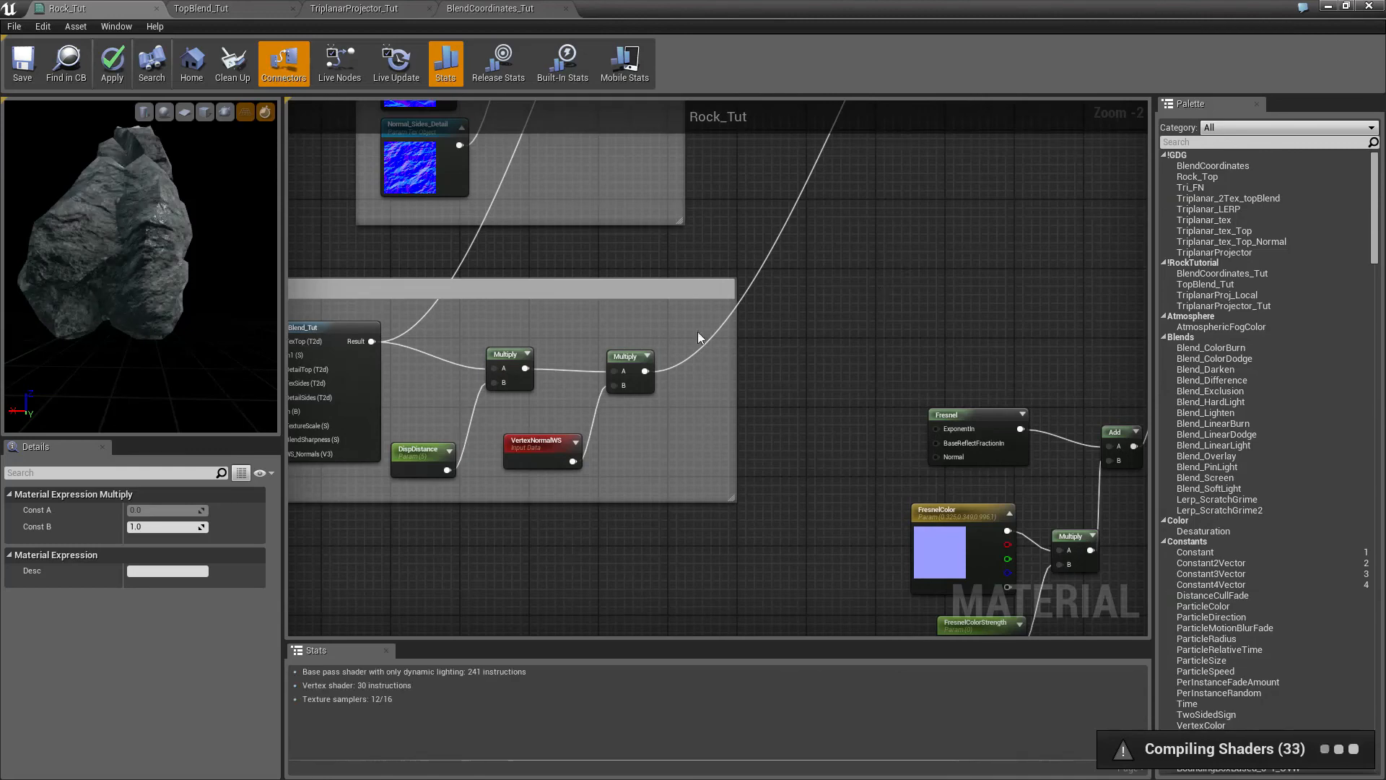
pyautogui.scroll(-1, 796, 362)
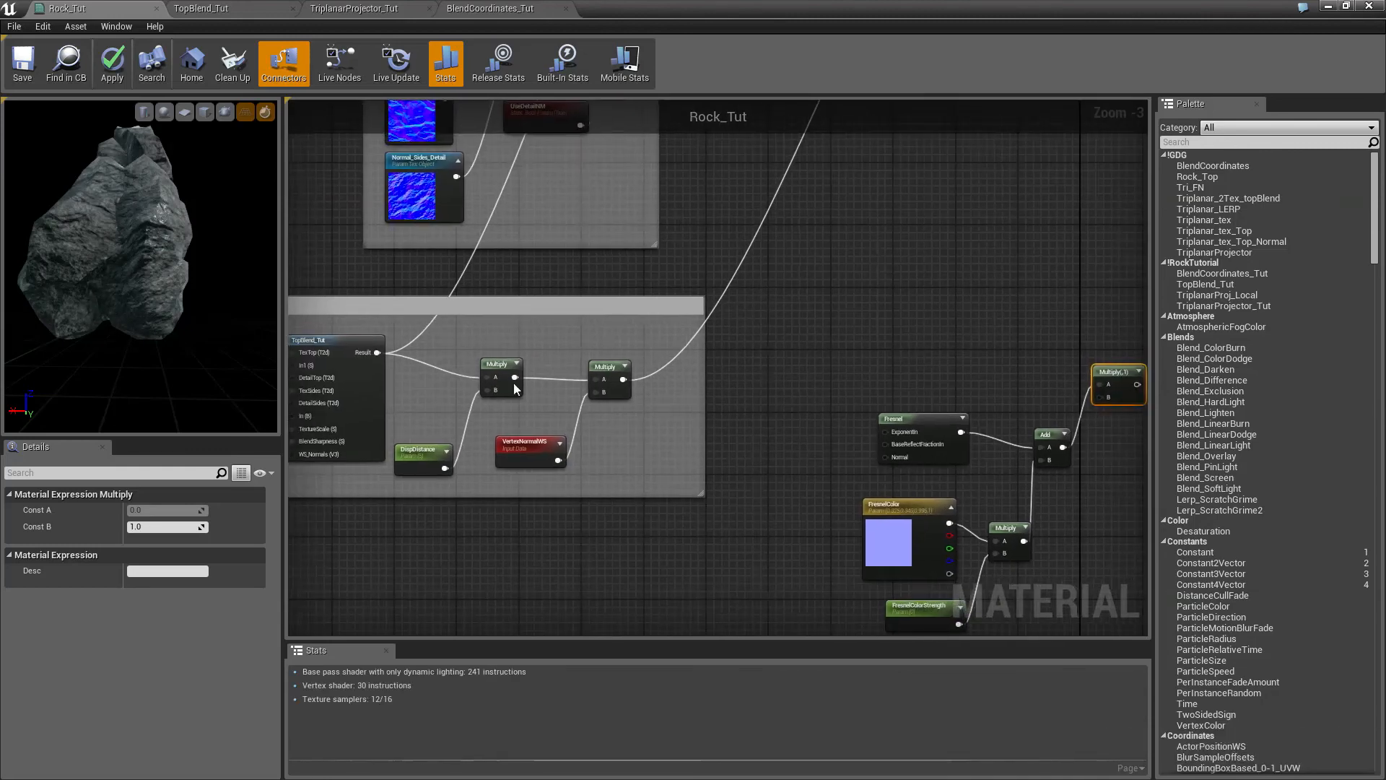
pyautogui.moveTo(377, 347)
pyautogui.mouseDown()
pyautogui.moveTo(792, 362)
pyautogui.moveTo(380, 357)
pyautogui.mouseUp()
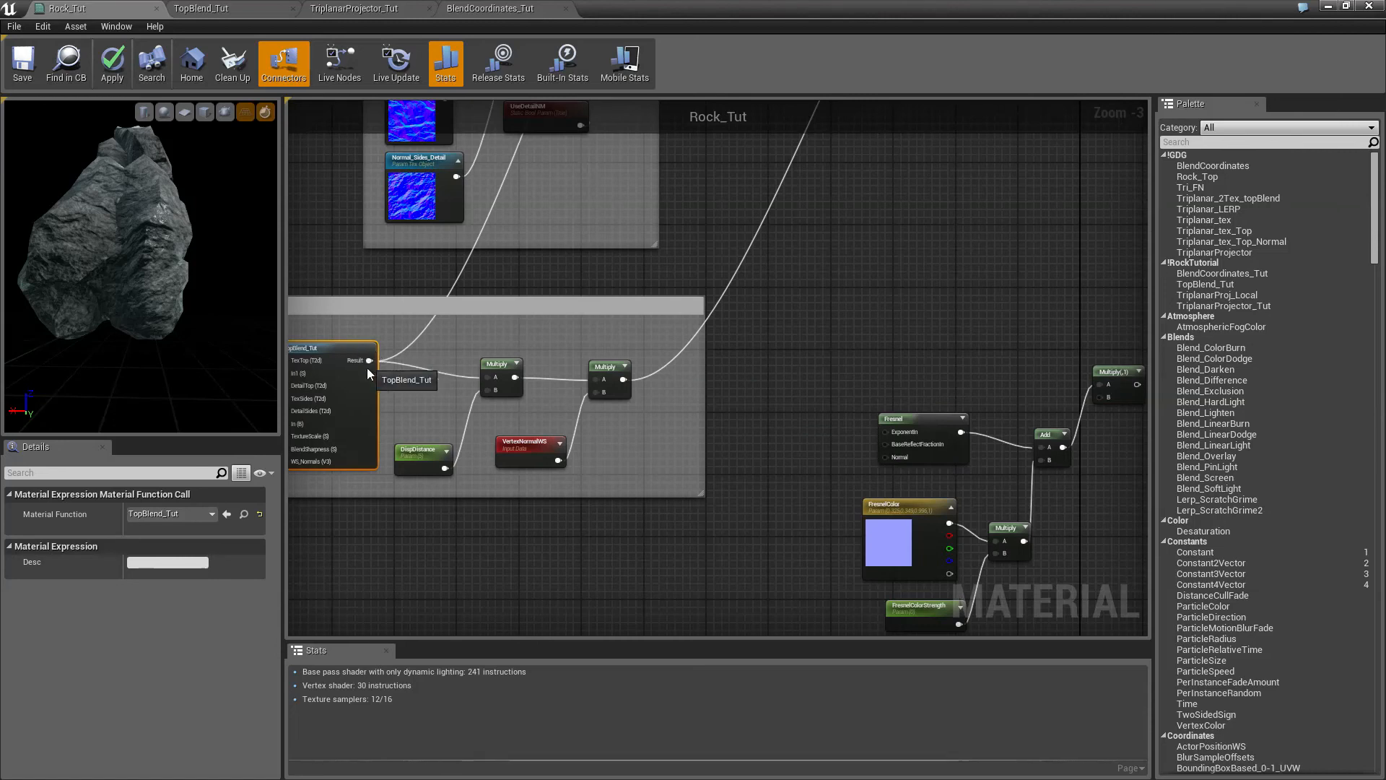
pyautogui.moveTo(370, 360); pyautogui.dragTo(1062, 447)
# - Connect the output of the final Fresnel Multiply node to Subsurface Color on the Rock_Tut material node
pyautogui.moveTo(1078, 275); pyautogui.dragTo(622, 494, button='right')
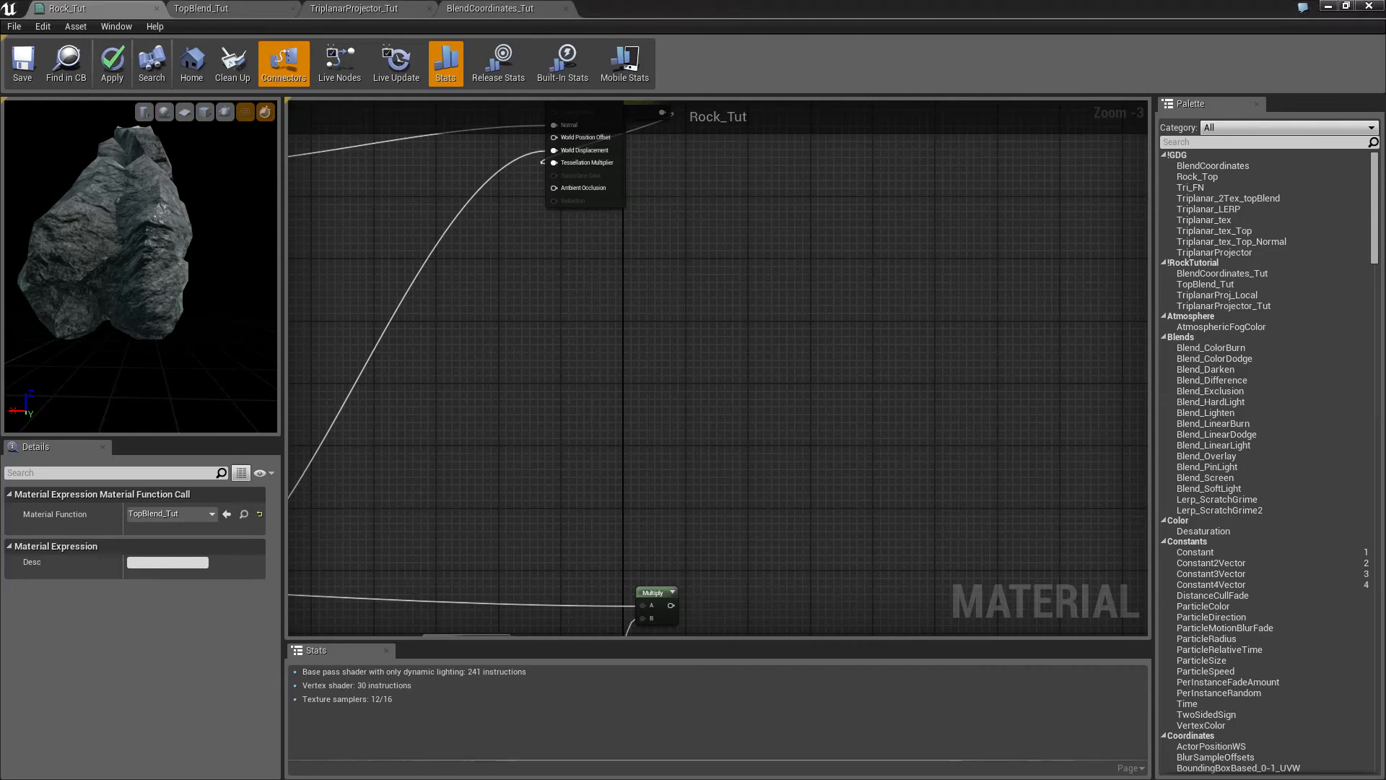
pyautogui.moveTo(598, 291); pyautogui.dragTo(744, 477, button='right')
pyautogui.scroll(3, 757, 504)
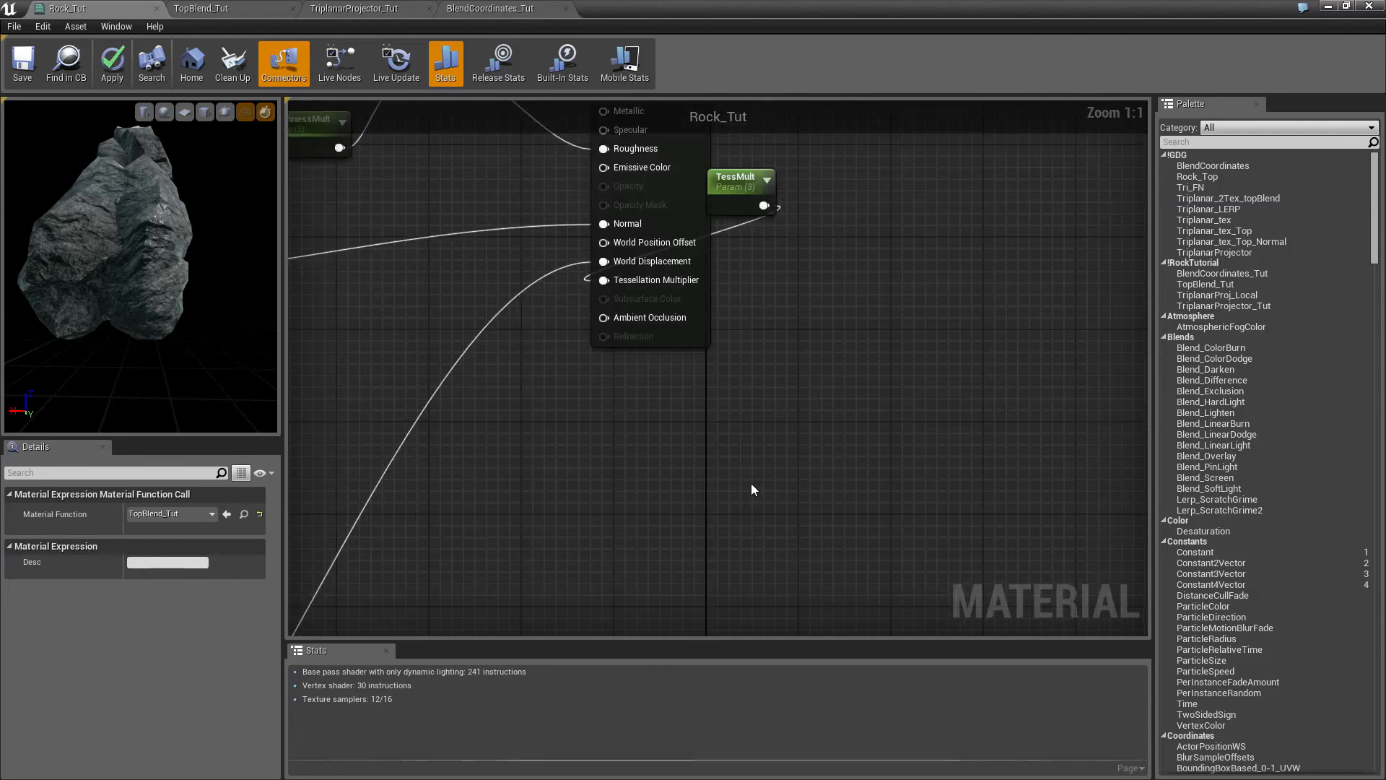
pyautogui.moveTo(749, 441); pyautogui.dragTo(773, 478, button='right')
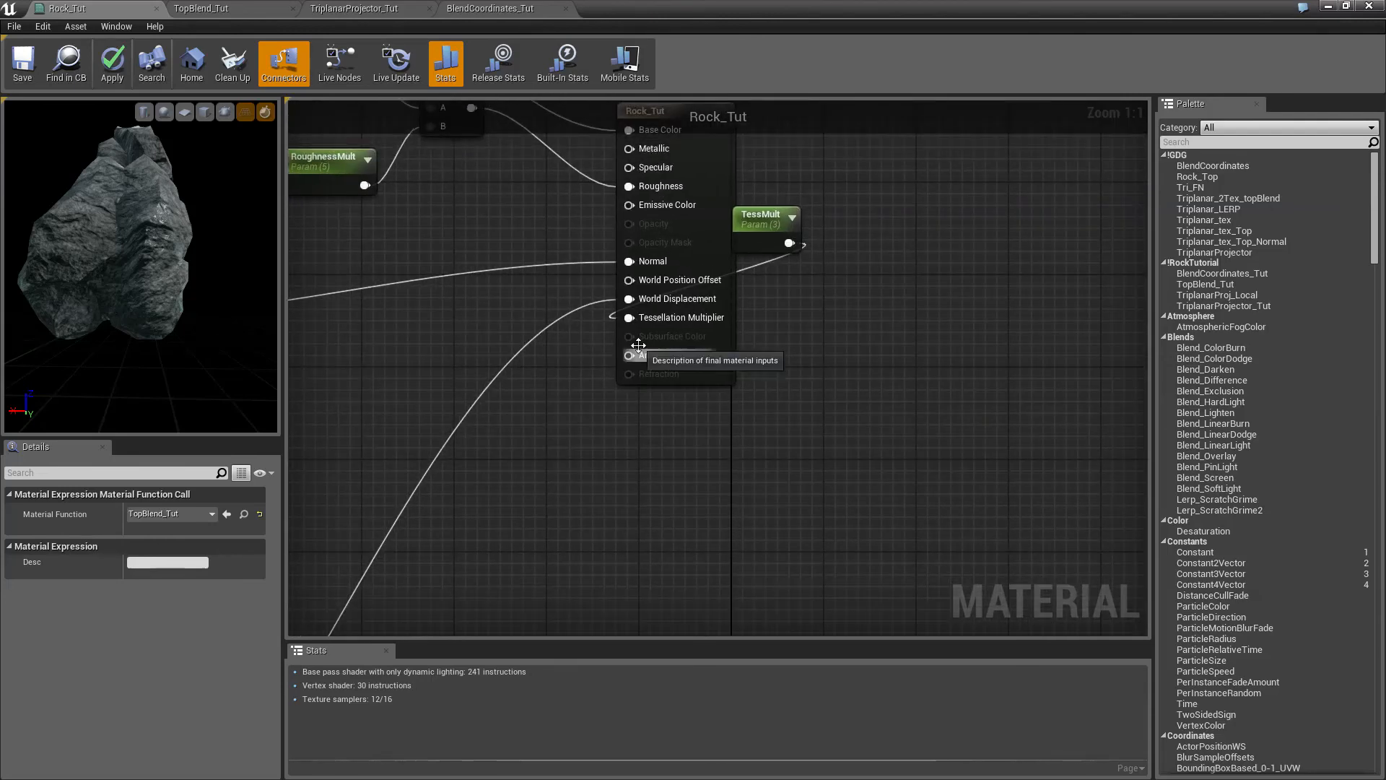
pyautogui.moveTo(629, 366); pyautogui.dragTo(805, 220)
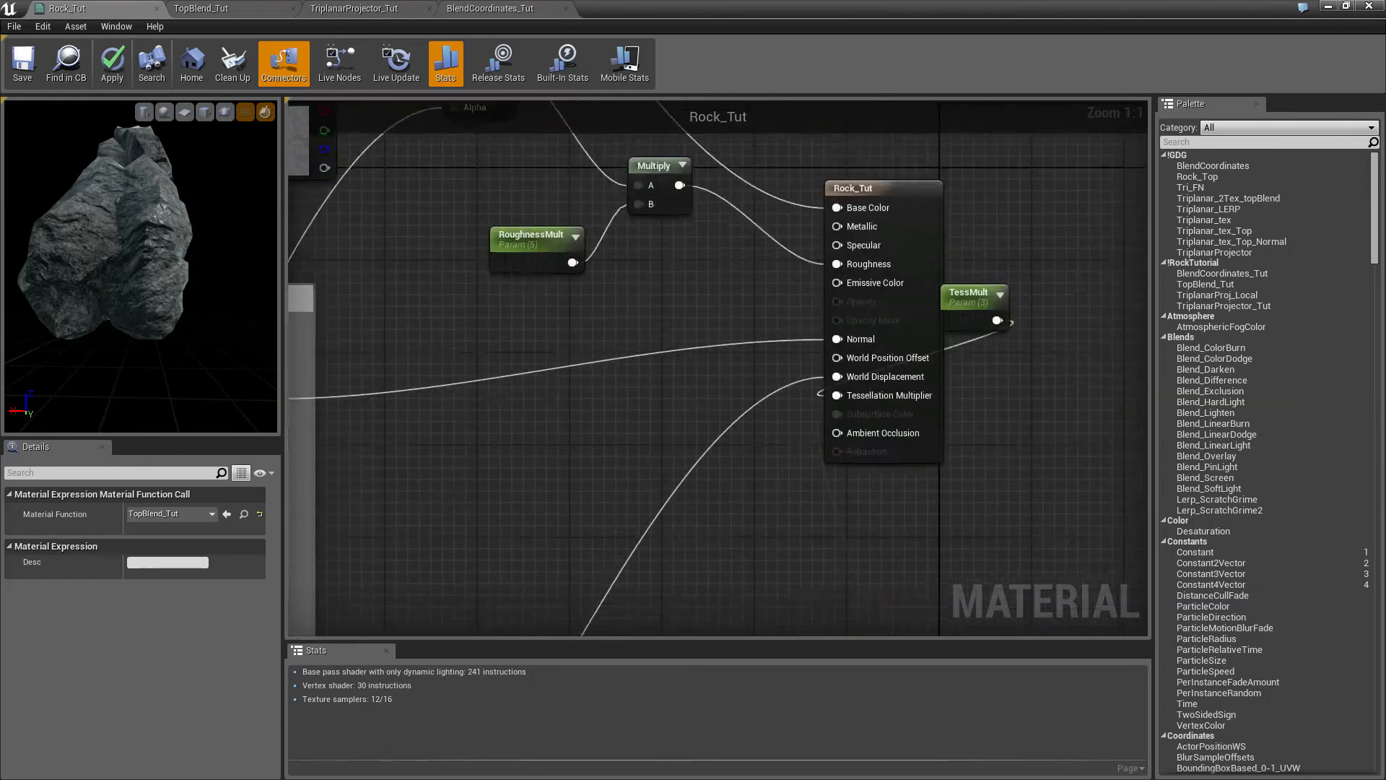
# - Set the Rock_Tut material's Lighting Model to Subsurface and check the snowy side of the rock in the preview
pyautogui.click(881, 244)
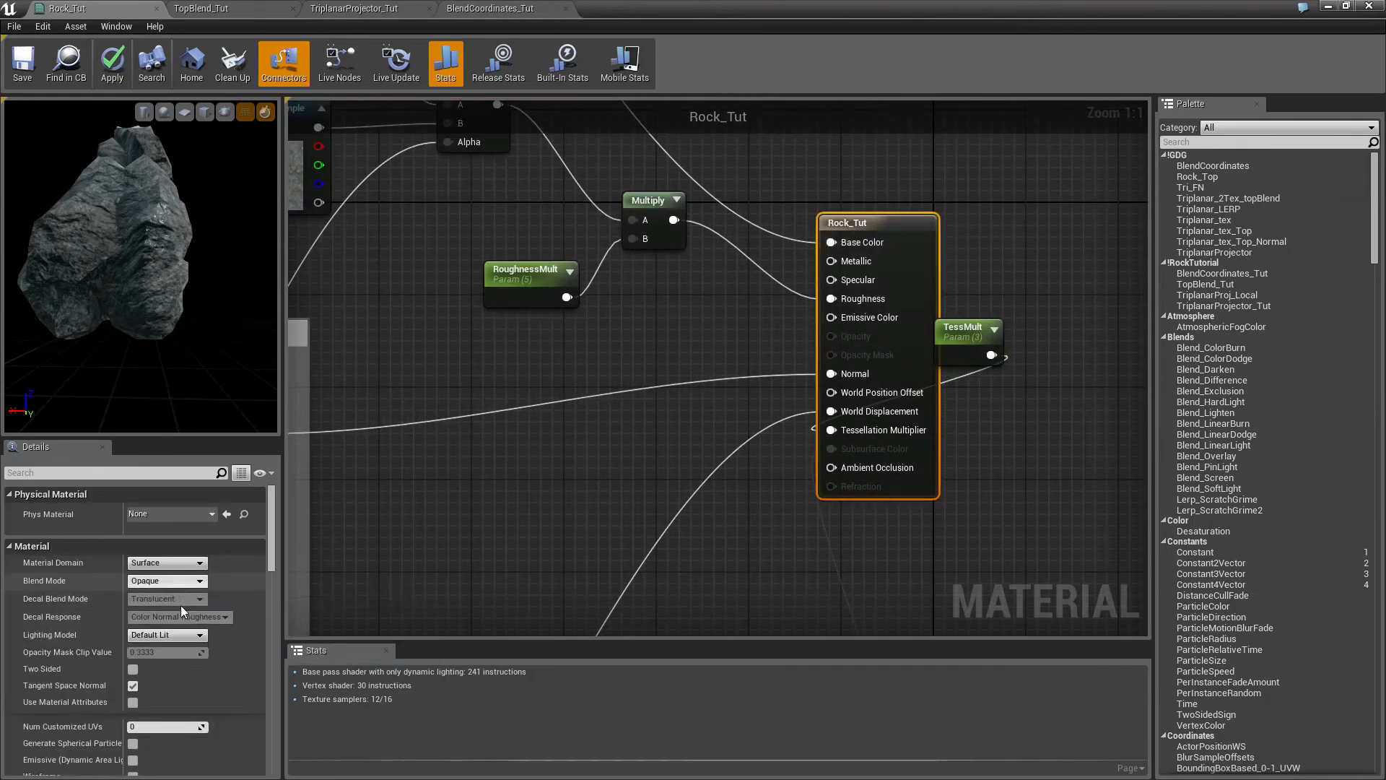
pyautogui.click(178, 635)
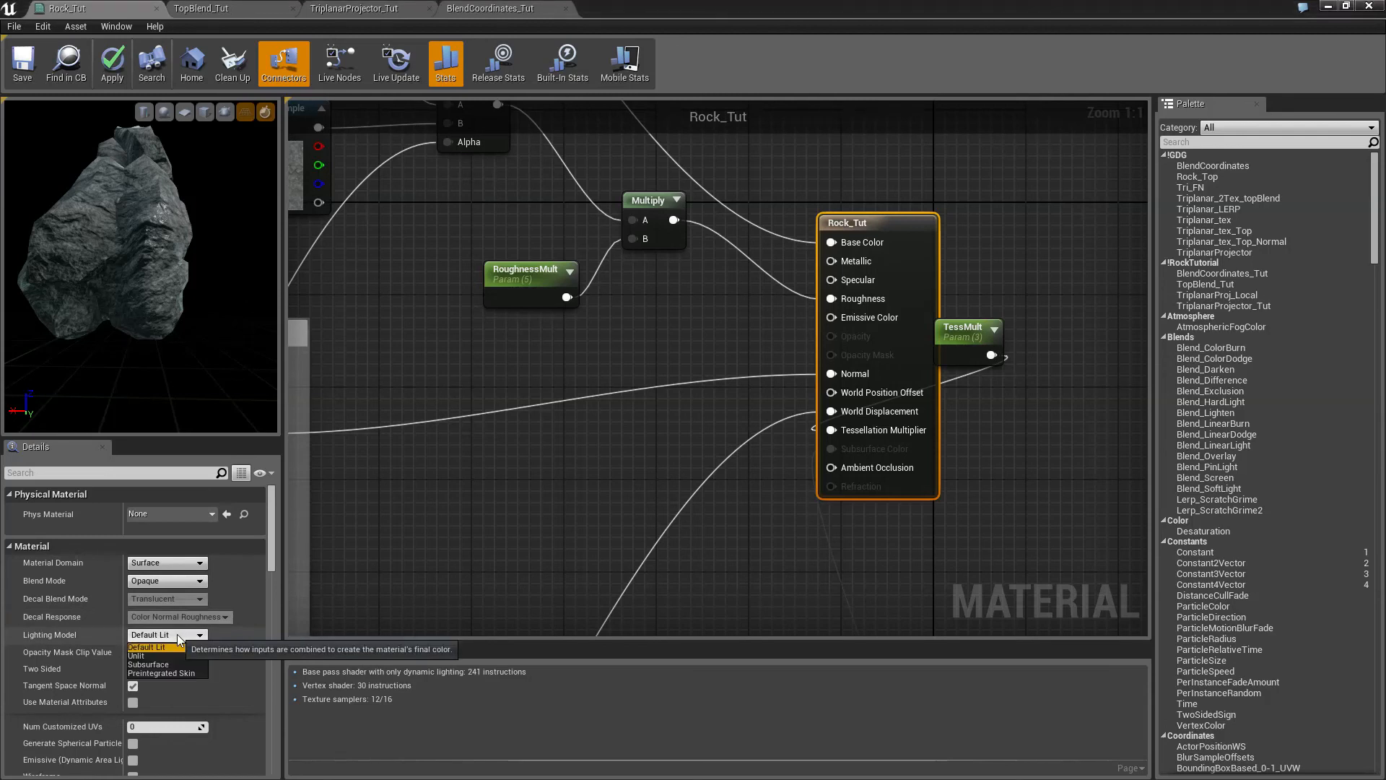
pyautogui.click(175, 664)
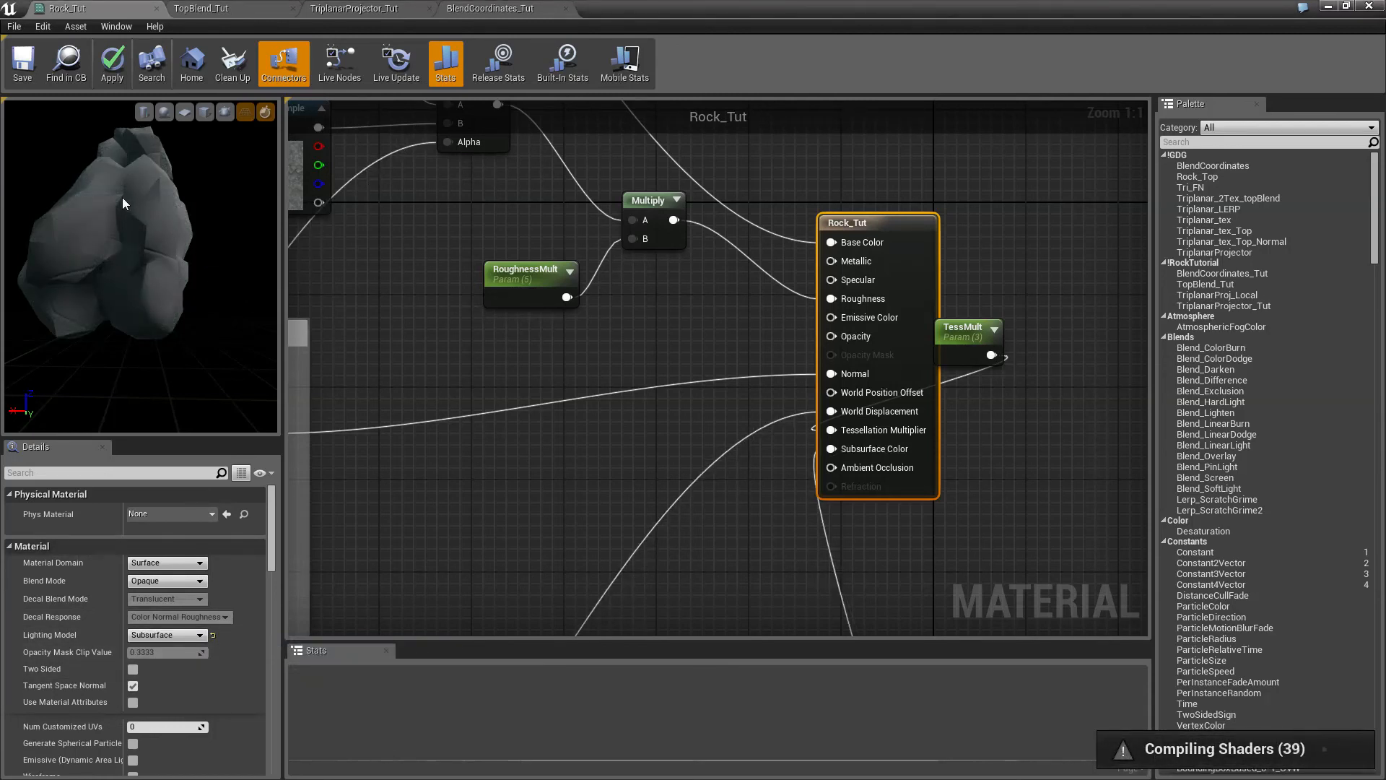
pyautogui.moveTo(122, 197); pyautogui.dragTo(171, 368)
pyautogui.moveTo(815, 583); pyautogui.dragTo(968, 111, button='right')
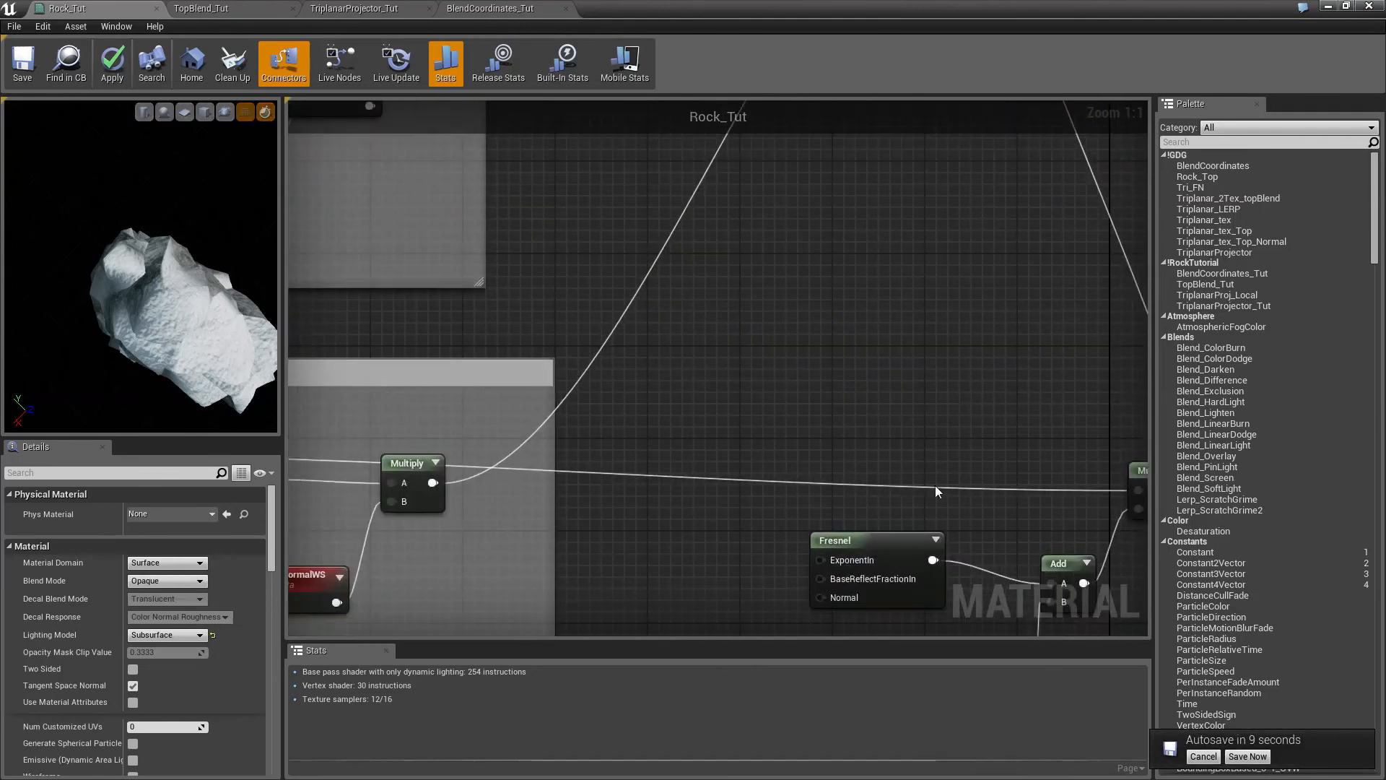
# - Set the default value of the FresnelColorStrength parameter to 10
pyautogui.moveTo(902, 448); pyautogui.dragTo(763, 111, button='right')
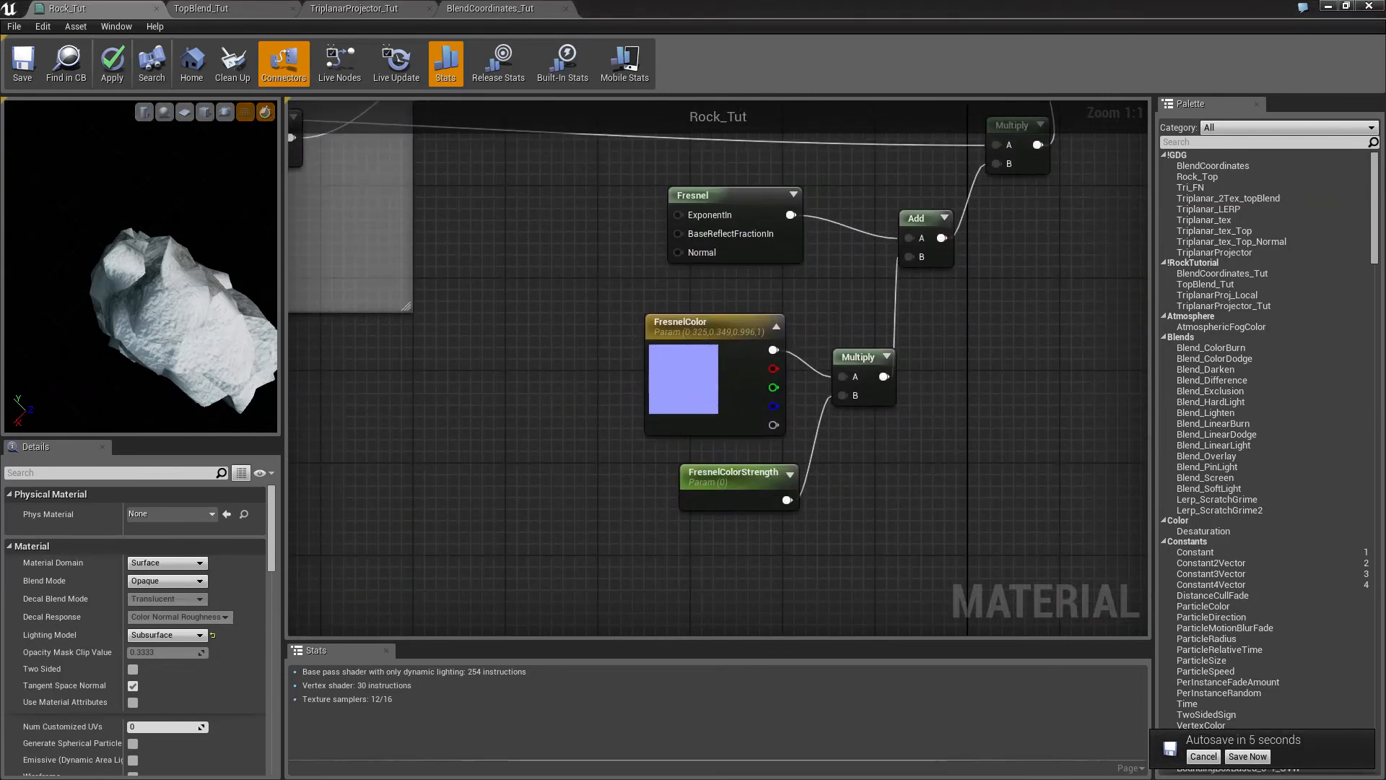
pyautogui.click(756, 496)
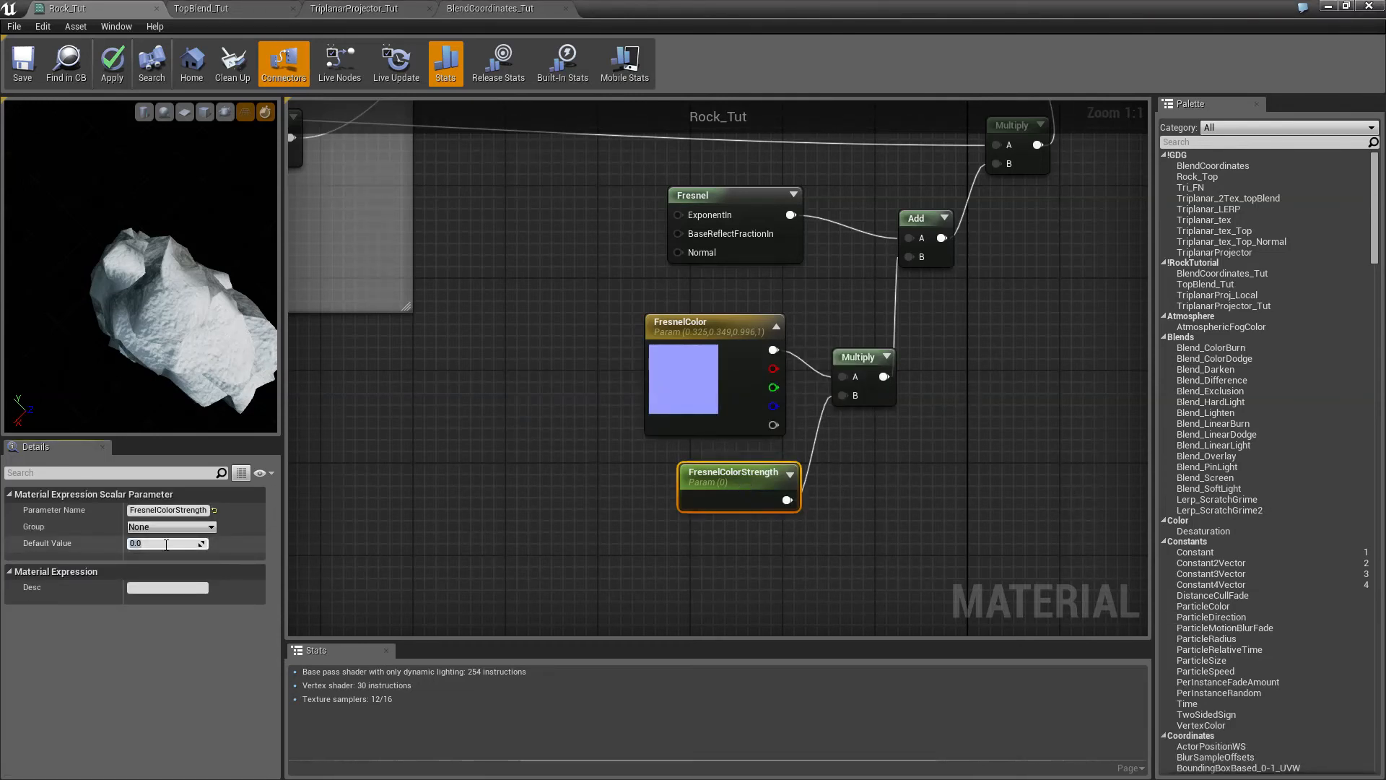
pyautogui.click(166, 545)
pyautogui.write('10')
pyautogui.press('Return')
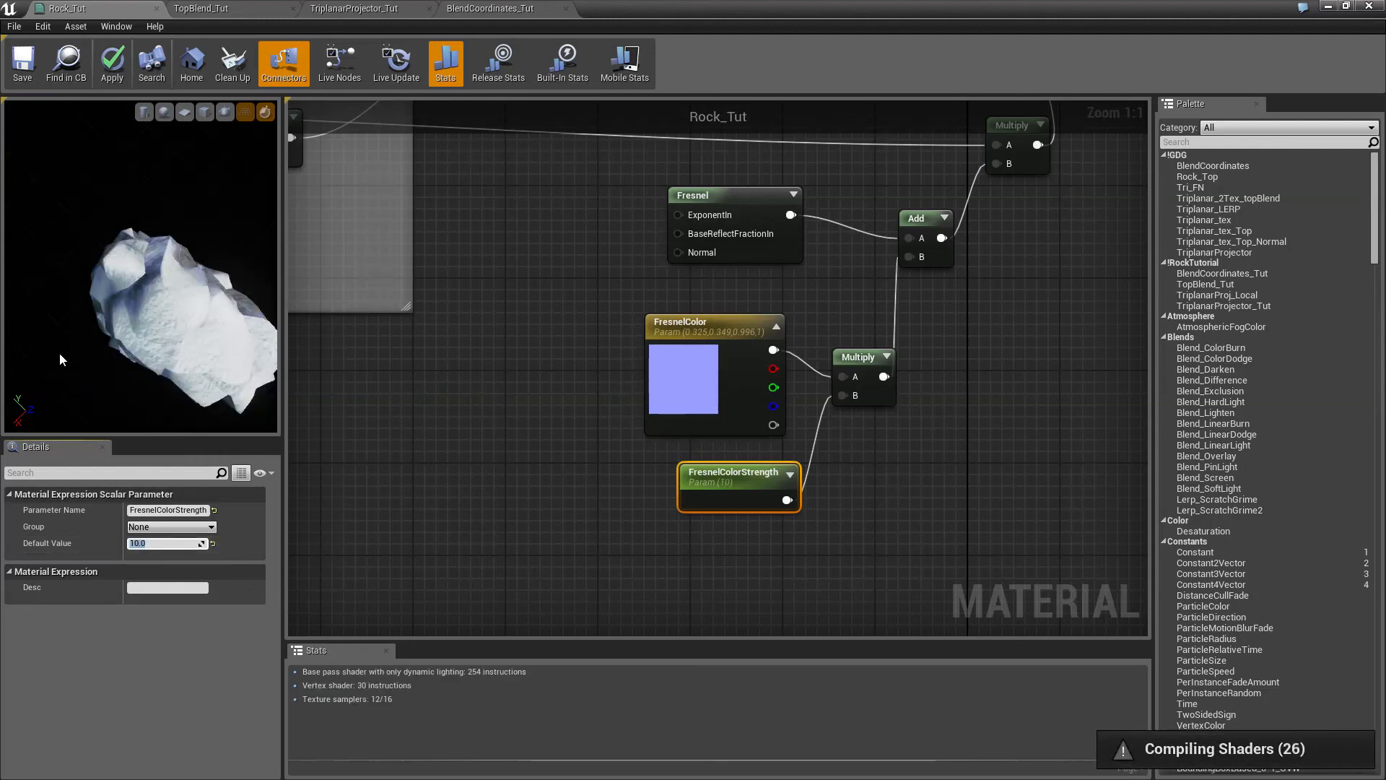
# - Save the Rock_Tut material and return to the level to inspect the tinted snow edges on the rock
pyautogui.moveTo(122, 335); pyautogui.dragTo(113, 296, button='right')
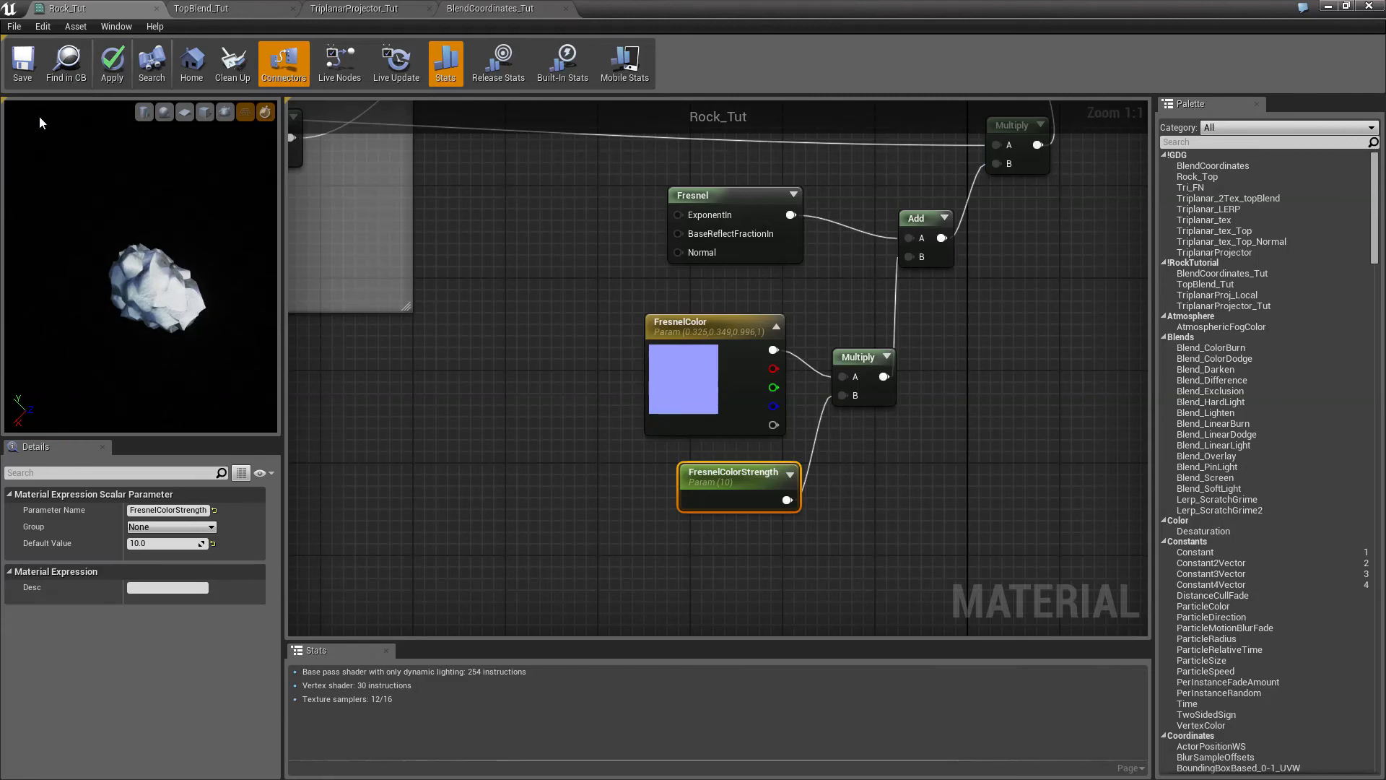
pyautogui.click(19, 75)
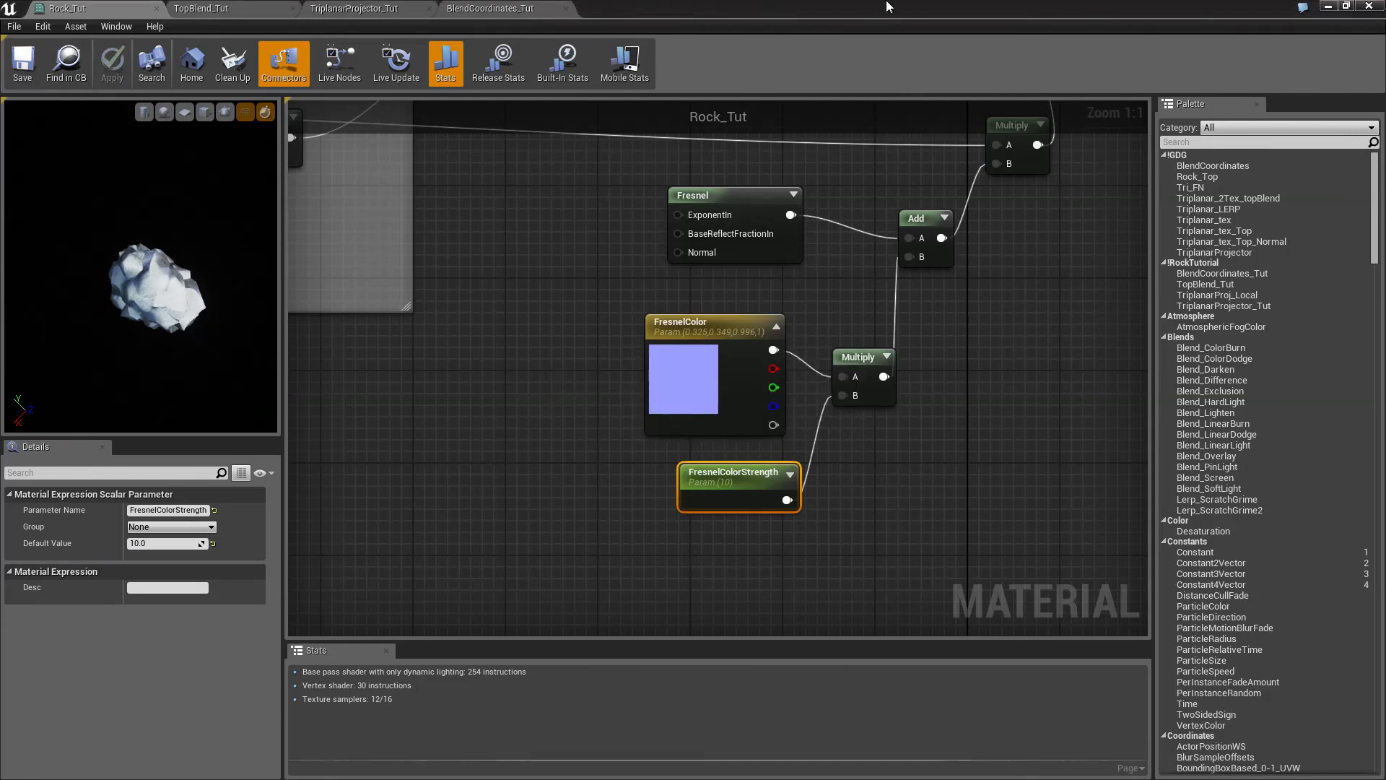
pyautogui.moveTo(888, 5); pyautogui.dragTo(1385, 217)
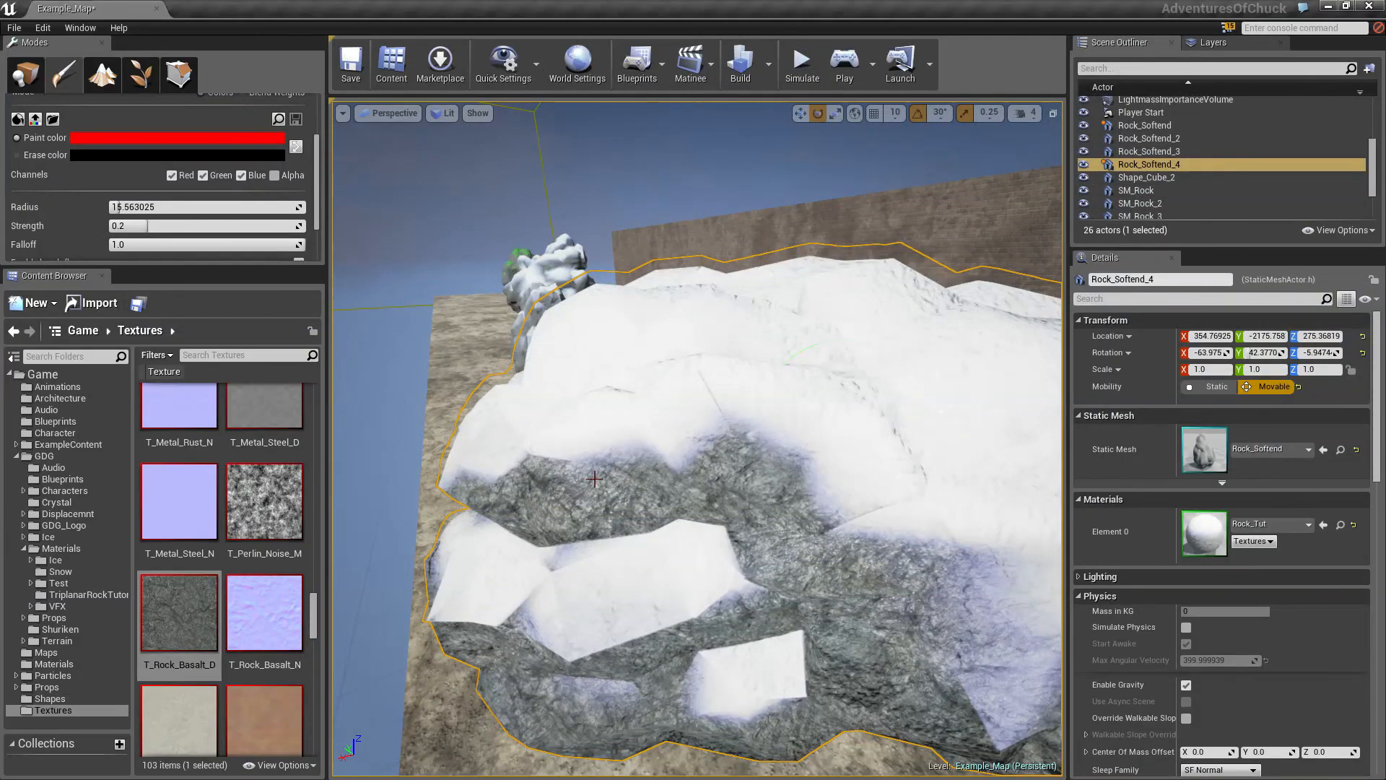
pyautogui.moveTo(830, 387)
pyautogui.mouseDown(button='right')
pyautogui.moveTo(939, 376)
pyautogui.moveTo(830, 317)
pyautogui.moveTo(866, 289)
pyautogui.moveTo(659, 573)
pyautogui.moveTo(653, 299)
pyautogui.moveTo(794, 325)
pyautogui.moveTo(725, 427)
pyautogui.moveTo(794, 389)
pyautogui.moveTo(738, 392)
pyautogui.moveTo(815, 374)
pyautogui.mouseUp(button='right')
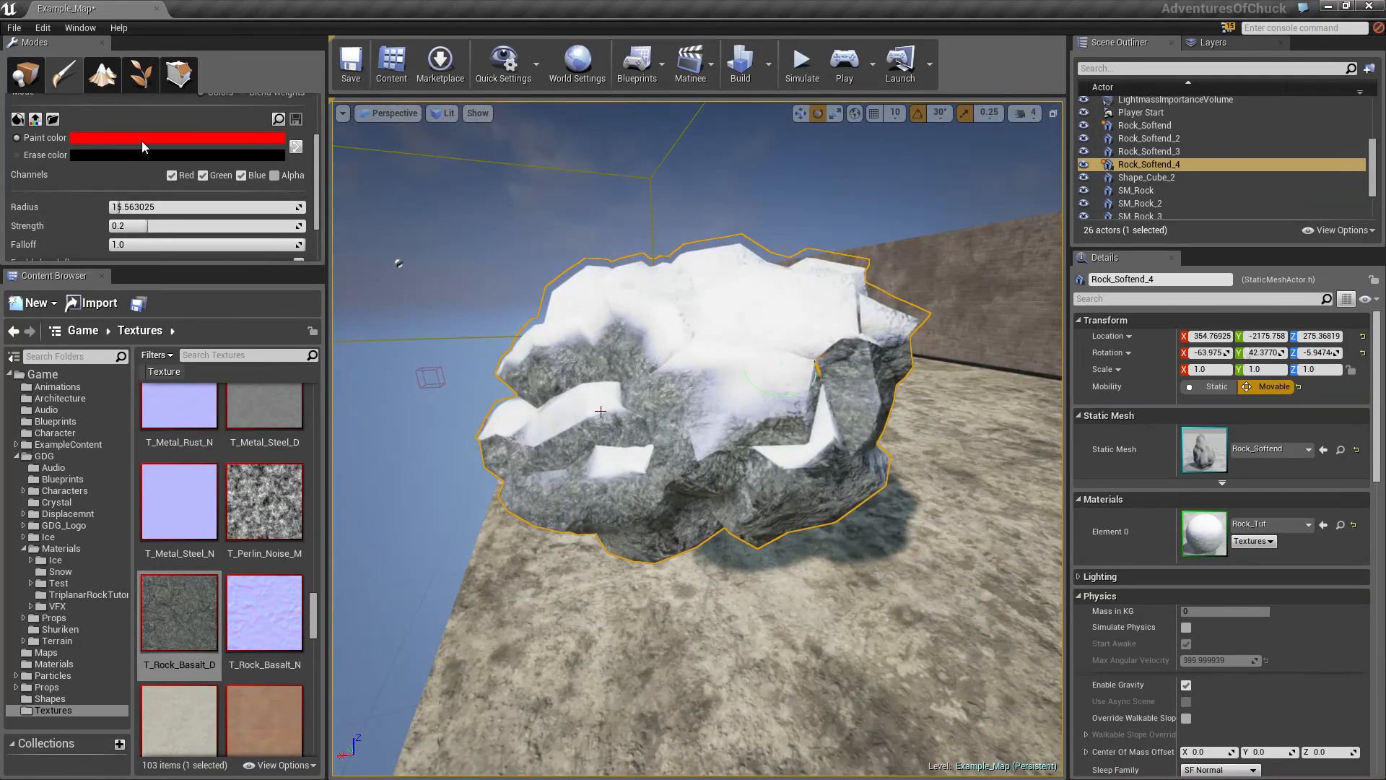
# - Change the vertex paint color from red to green and paint away the snow on the rock's lower side
pyautogui.click(142, 141)
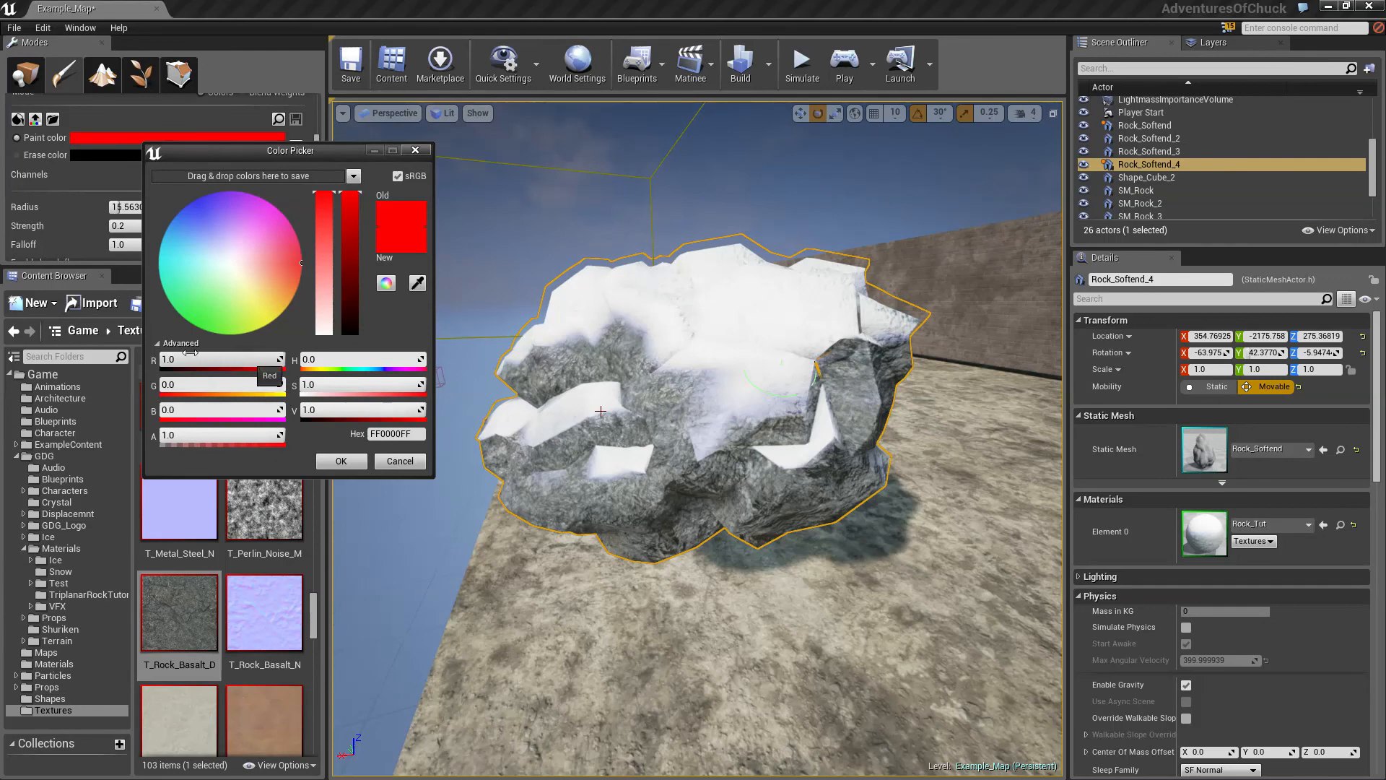
pyautogui.moveTo(189, 353)
pyautogui.mouseDown()
pyautogui.moveTo(162, 354)
pyautogui.moveTo(248, 384)
pyautogui.mouseUp()
pyautogui.click(333, 465)
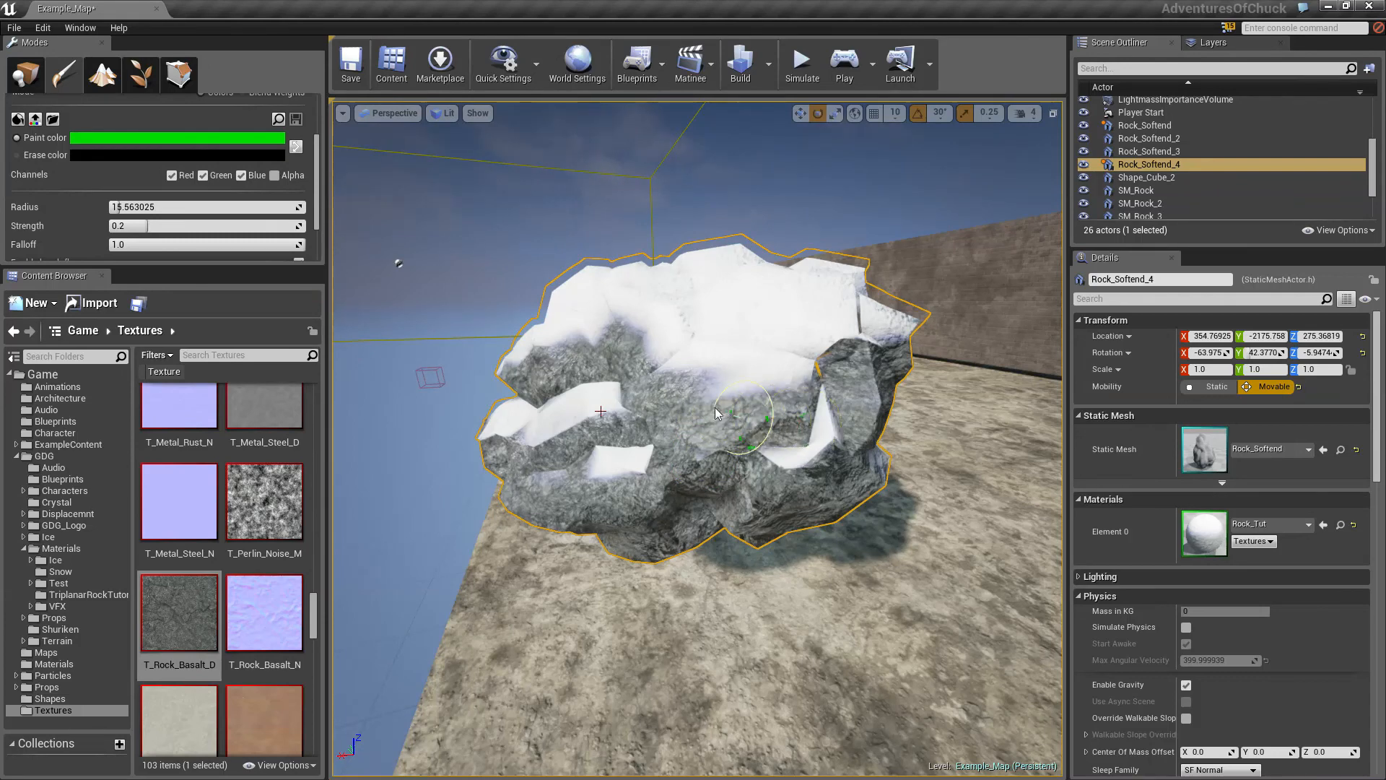
pyautogui.moveTo(715, 408)
pyautogui.mouseDown()
pyautogui.moveTo(762, 402)
pyautogui.moveTo(713, 446)
pyautogui.moveTo(587, 473)
pyautogui.mouseUp()
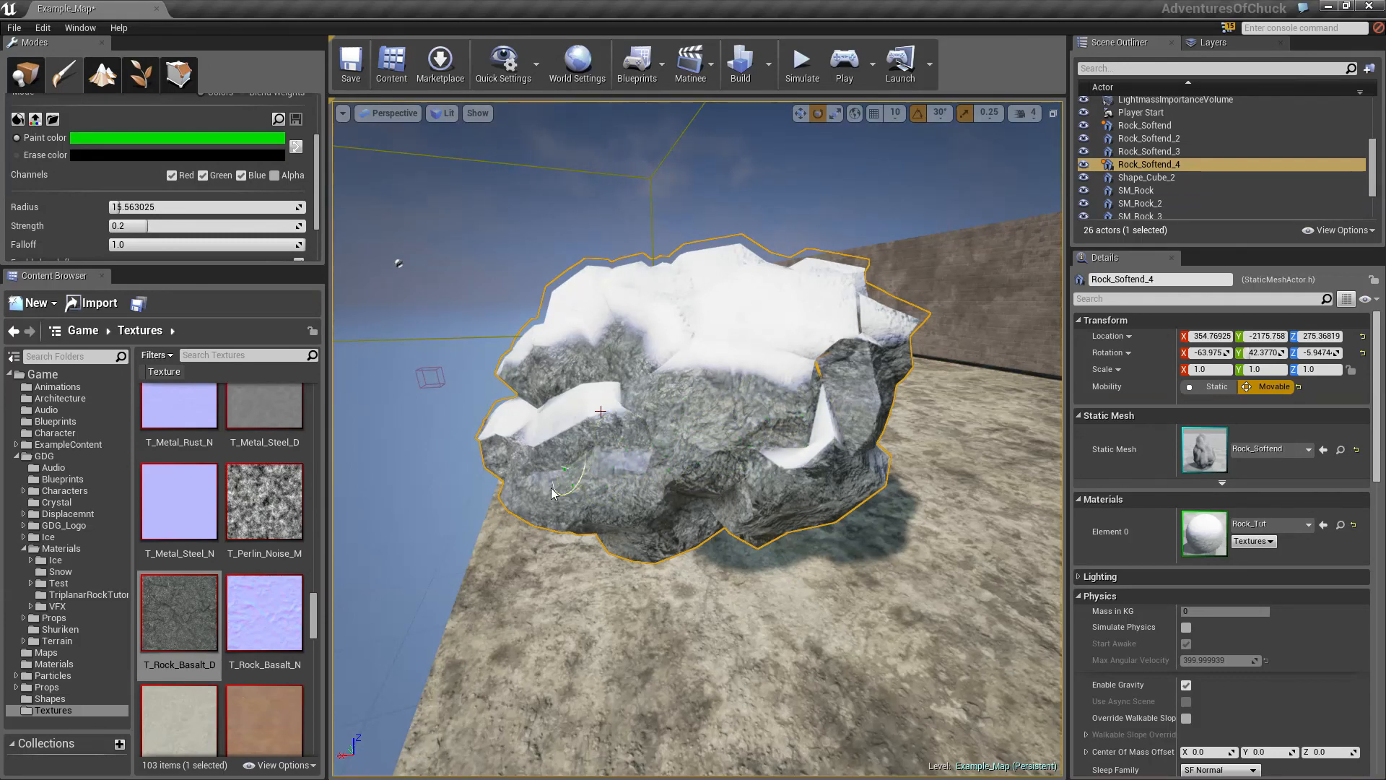
pyautogui.moveTo(749, 444)
pyautogui.mouseDown()
pyautogui.moveTo(822, 429)
pyautogui.moveTo(844, 404)
pyautogui.moveTo(719, 382)
pyautogui.mouseUp()
pyautogui.moveTo(601, 412); pyautogui.dragTo(717, 373, button='right')
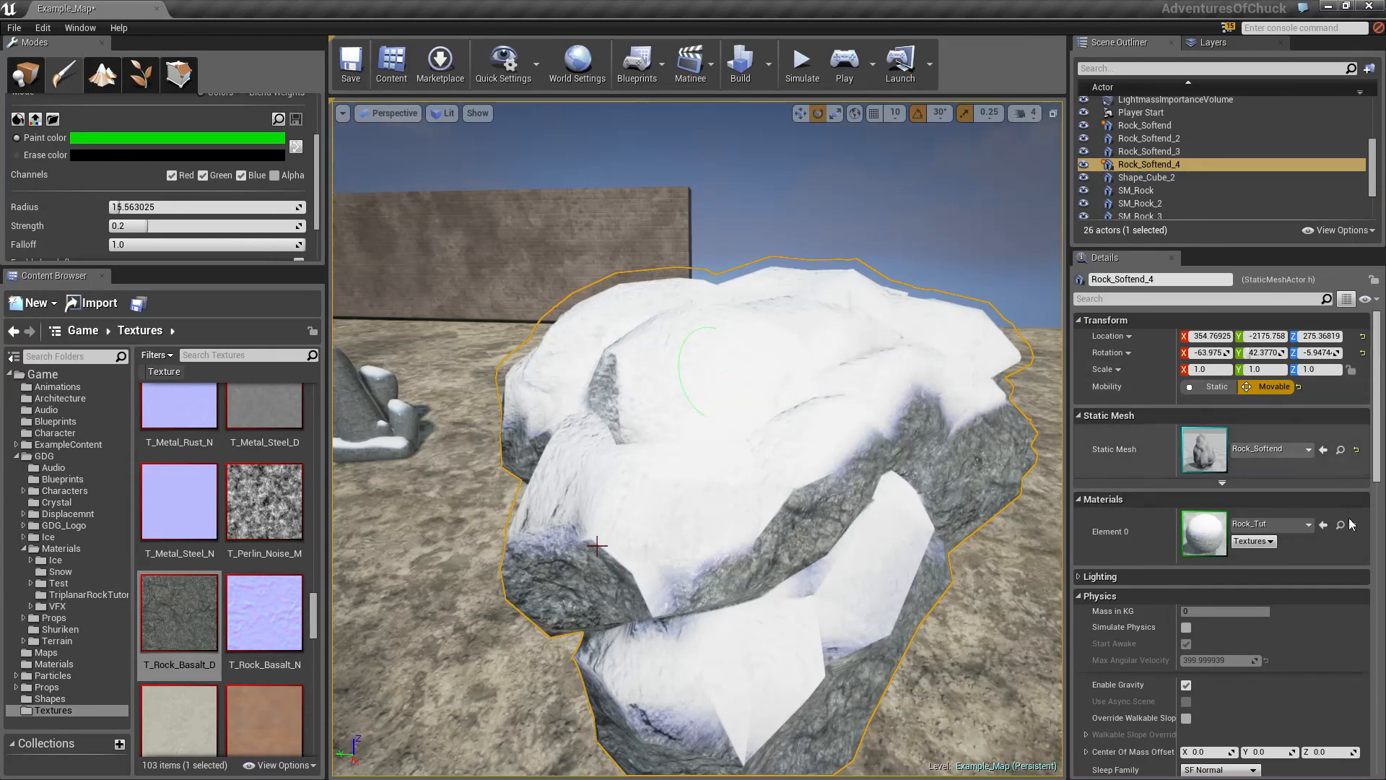
# - Create a material instance of Rock_Tut with the default name Rock_Tut_Inst and apply it to the selected rock
pyautogui.click(1343, 527)
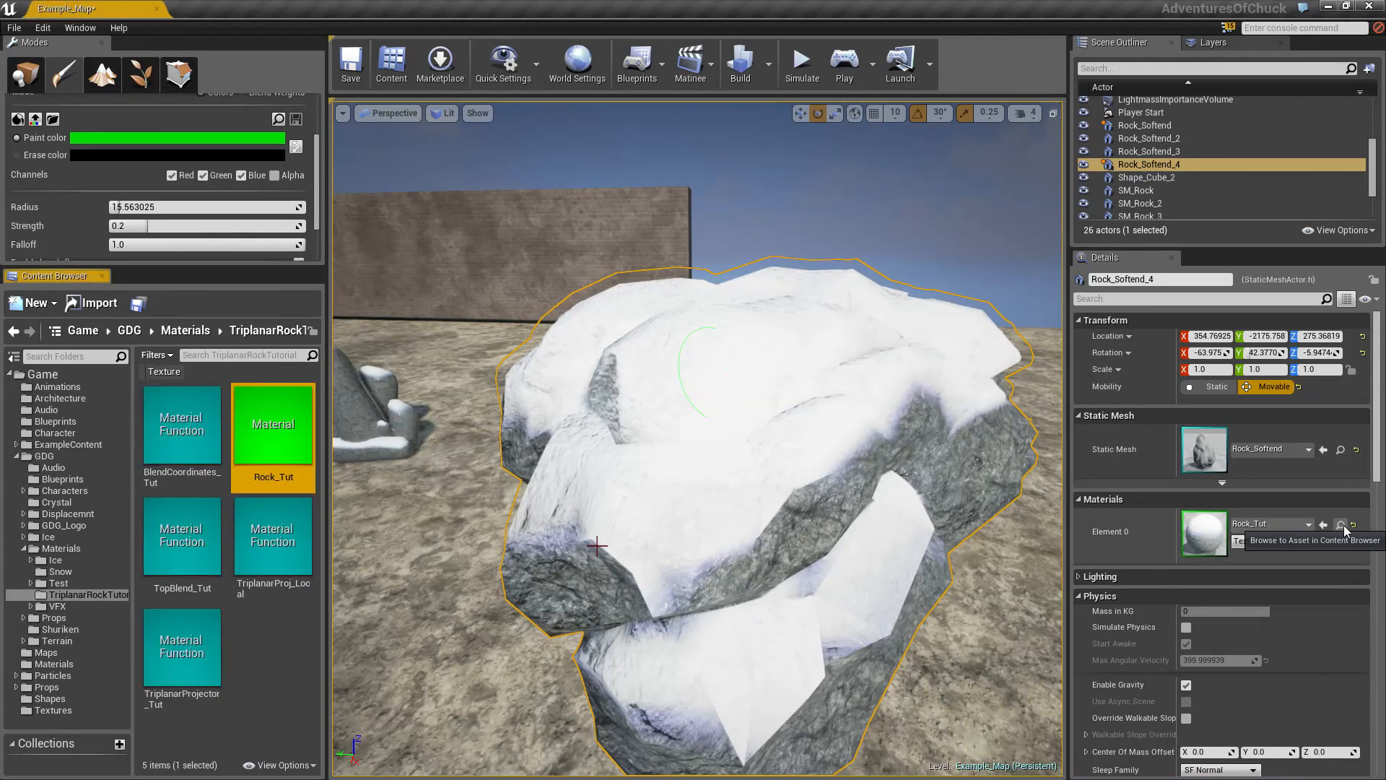
pyautogui.rightClick(300, 411)
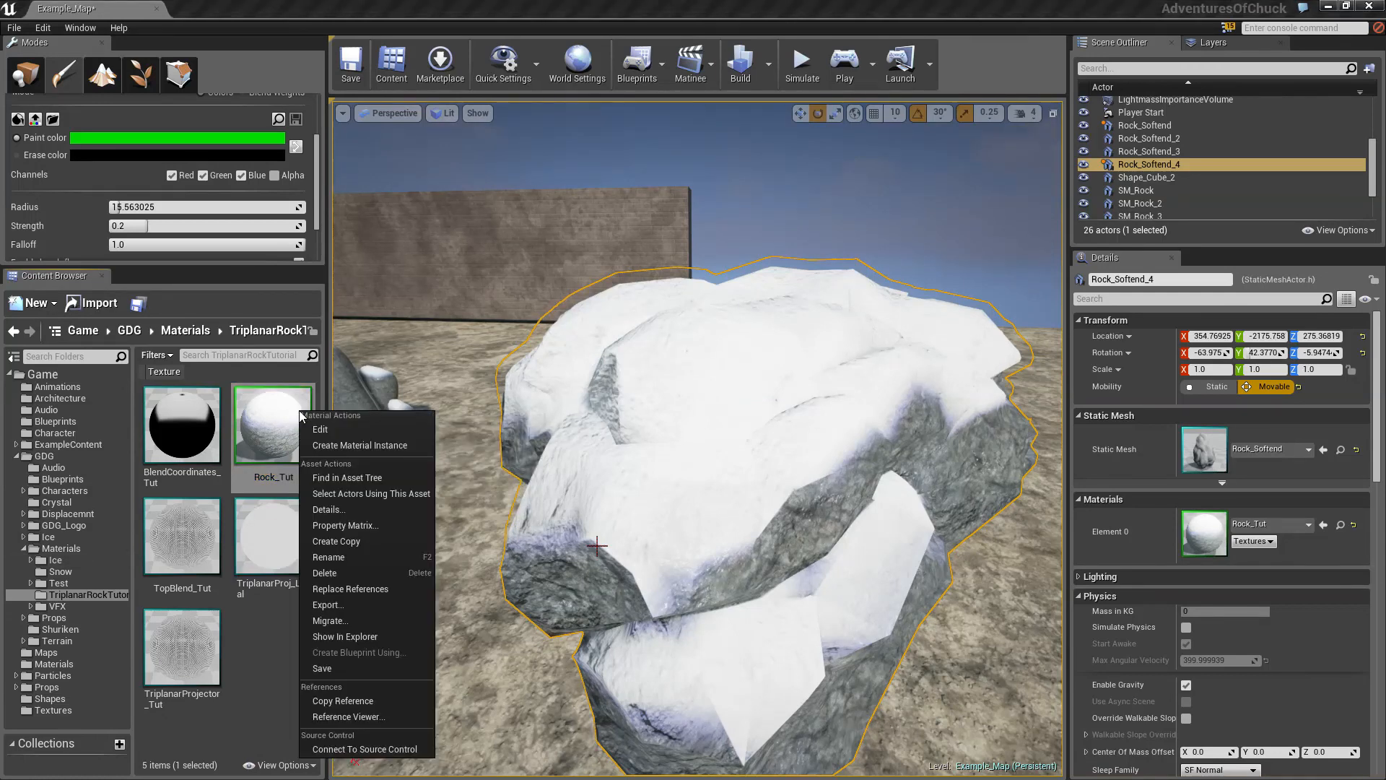
pyautogui.click(317, 445)
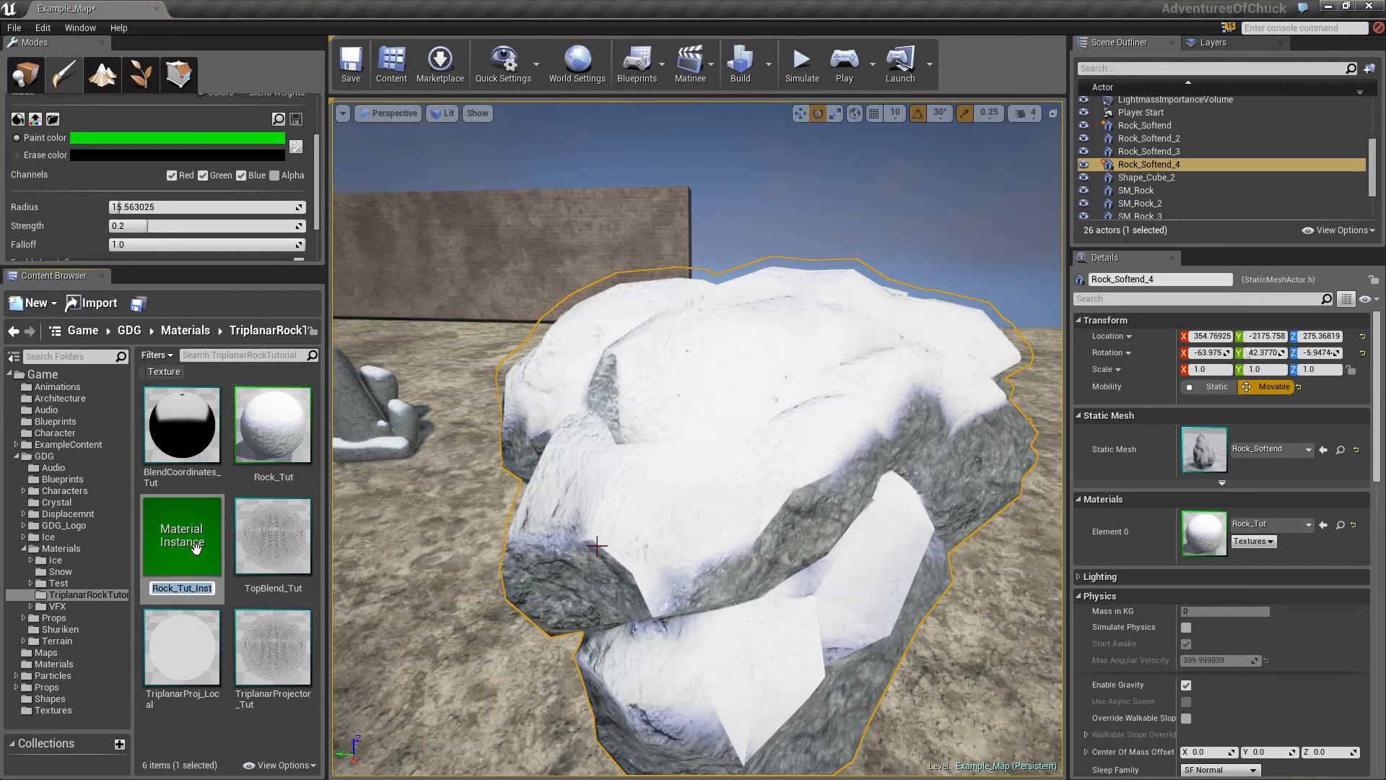
pyautogui.click(188, 504)
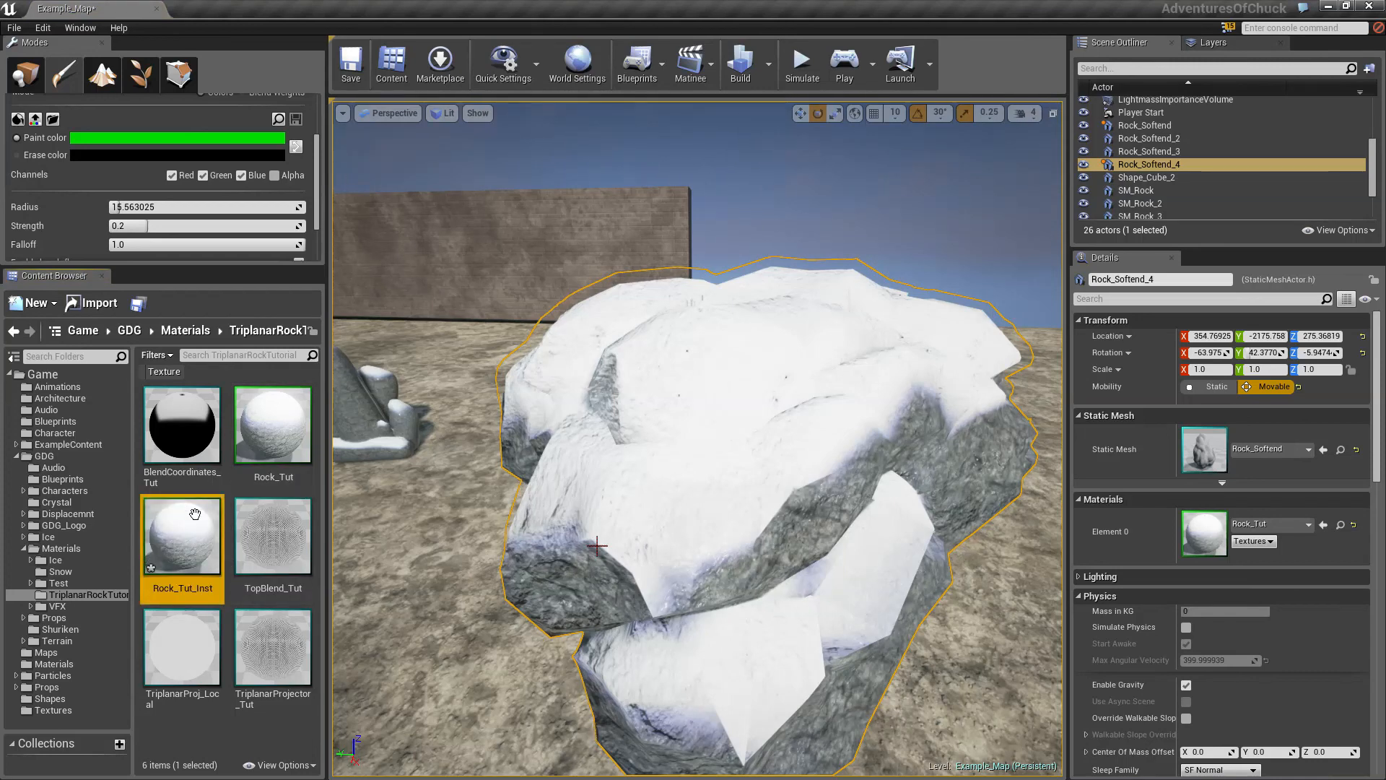
pyautogui.moveTo(186, 538); pyautogui.dragTo(654, 456)
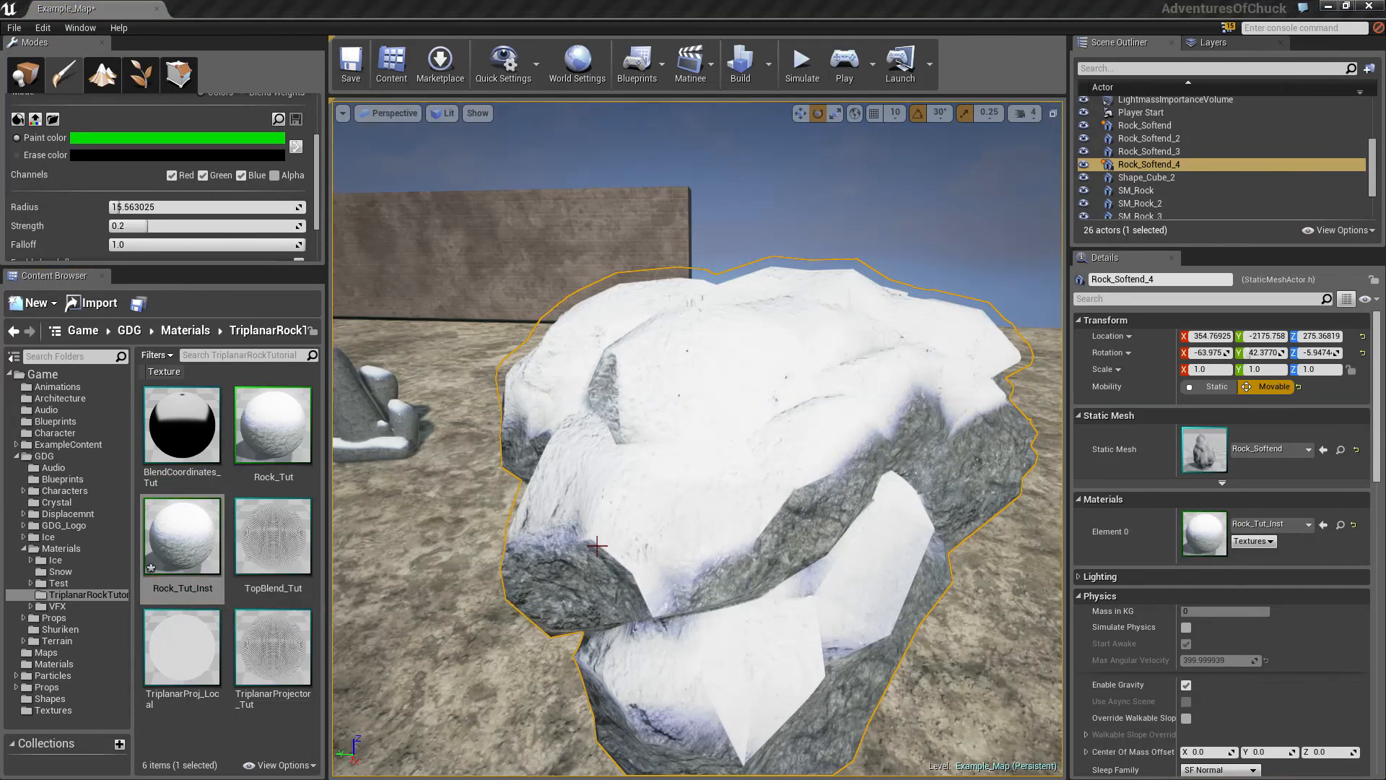
# - Open Rock_Tut_Inst, examine the snow blend on its preview sphere, and return to the level, cancelling the prompt to apply TopBlend_Tut changes
pyautogui.moveTo(889, 99); pyautogui.dragTo(851, 43)
pyautogui.click(853, 29)
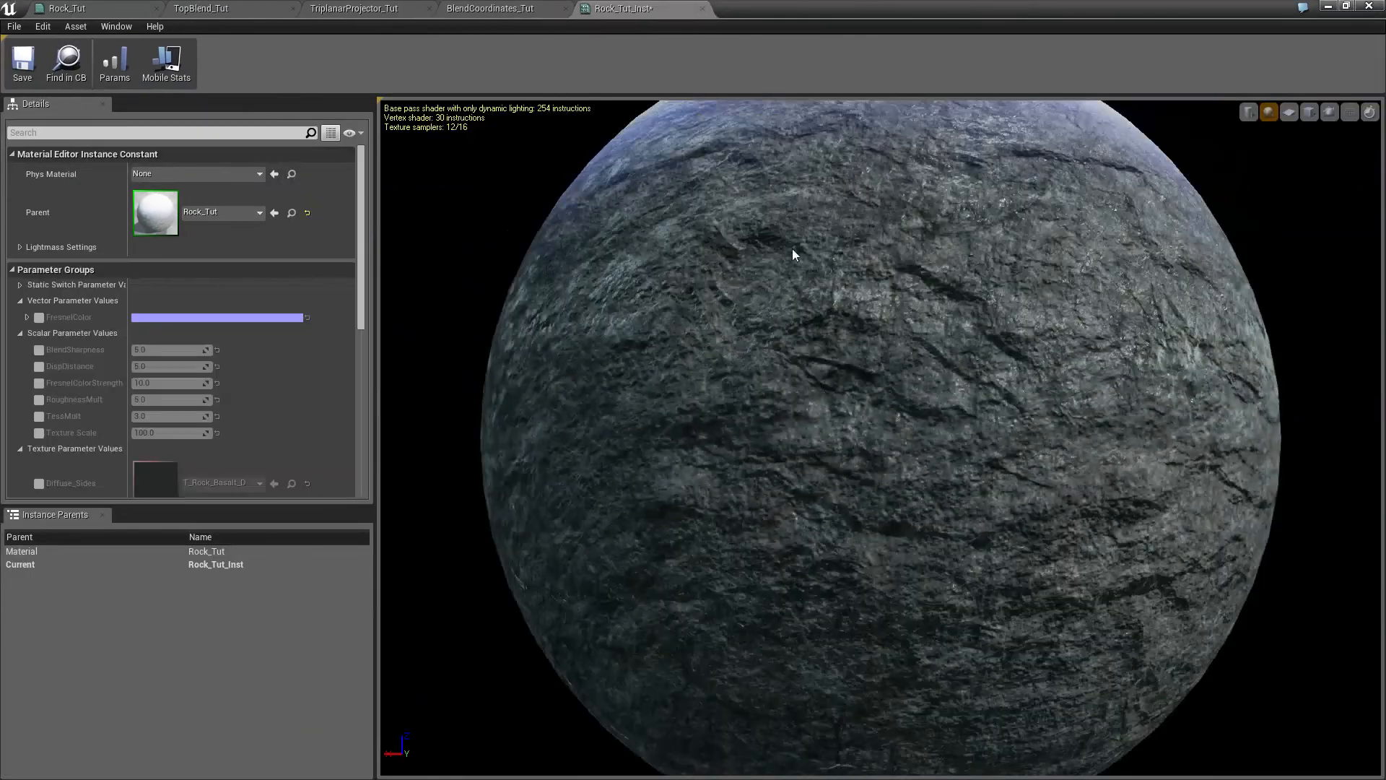
pyautogui.moveTo(723, 323); pyautogui.dragTo(723, 346, button='right')
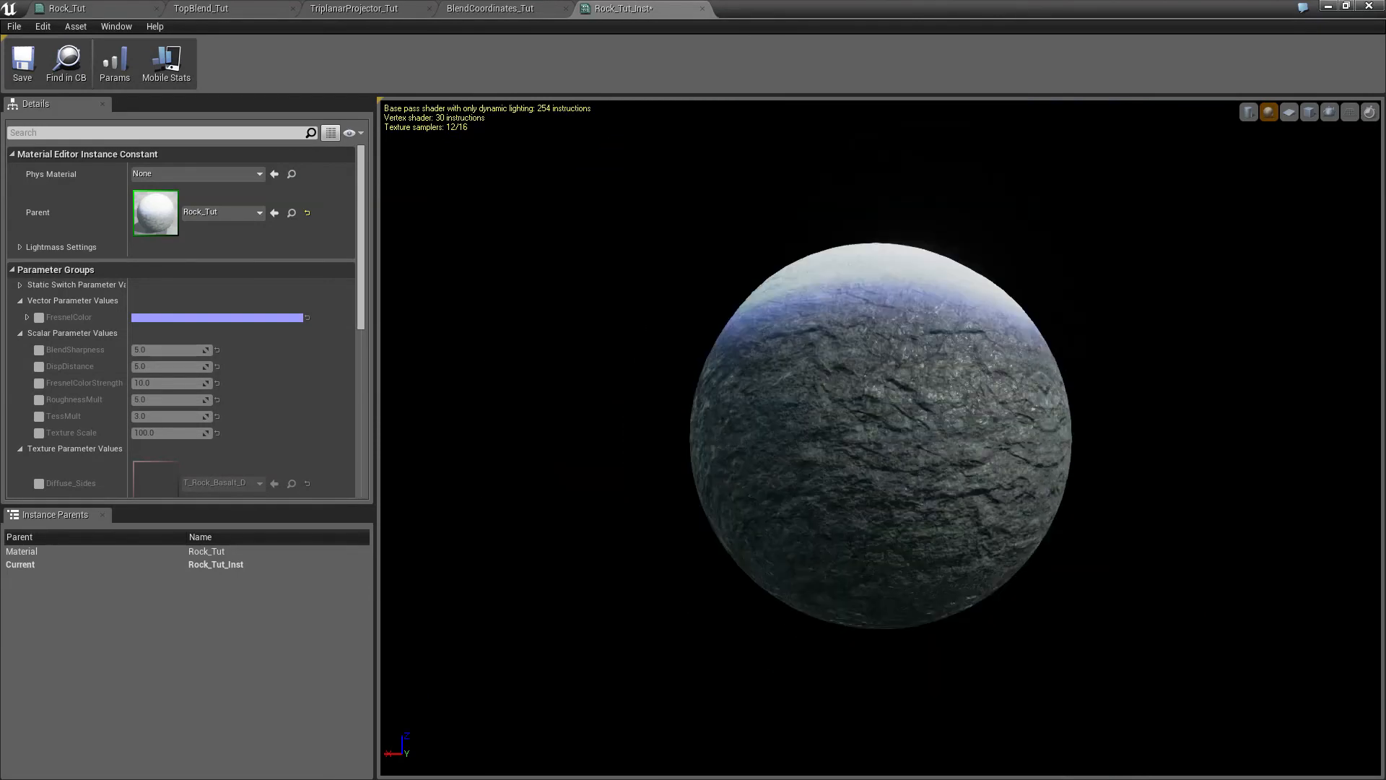
pyautogui.moveTo(724, 323); pyautogui.dragTo(758, 310)
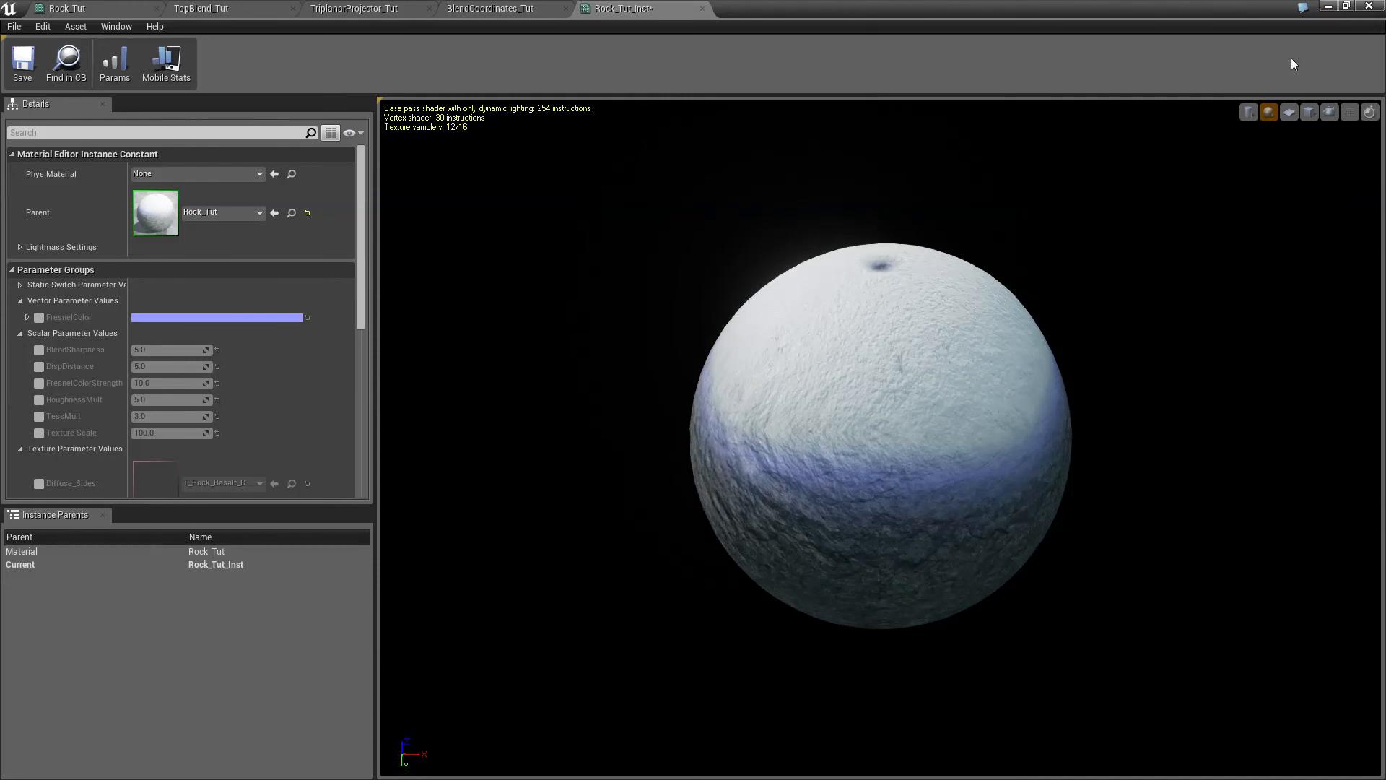
pyautogui.click(1368, 7)
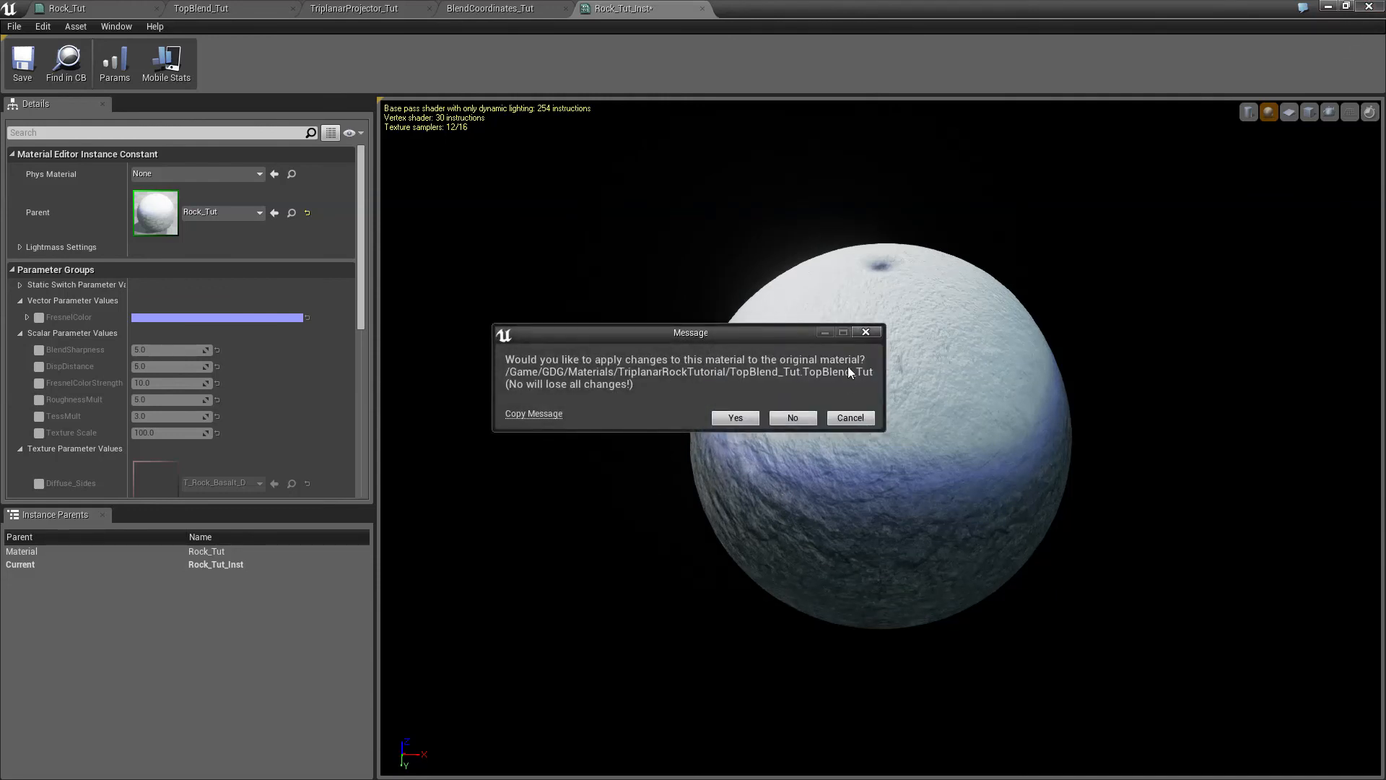
pyautogui.click(852, 418)
pyautogui.click(1328, 7)
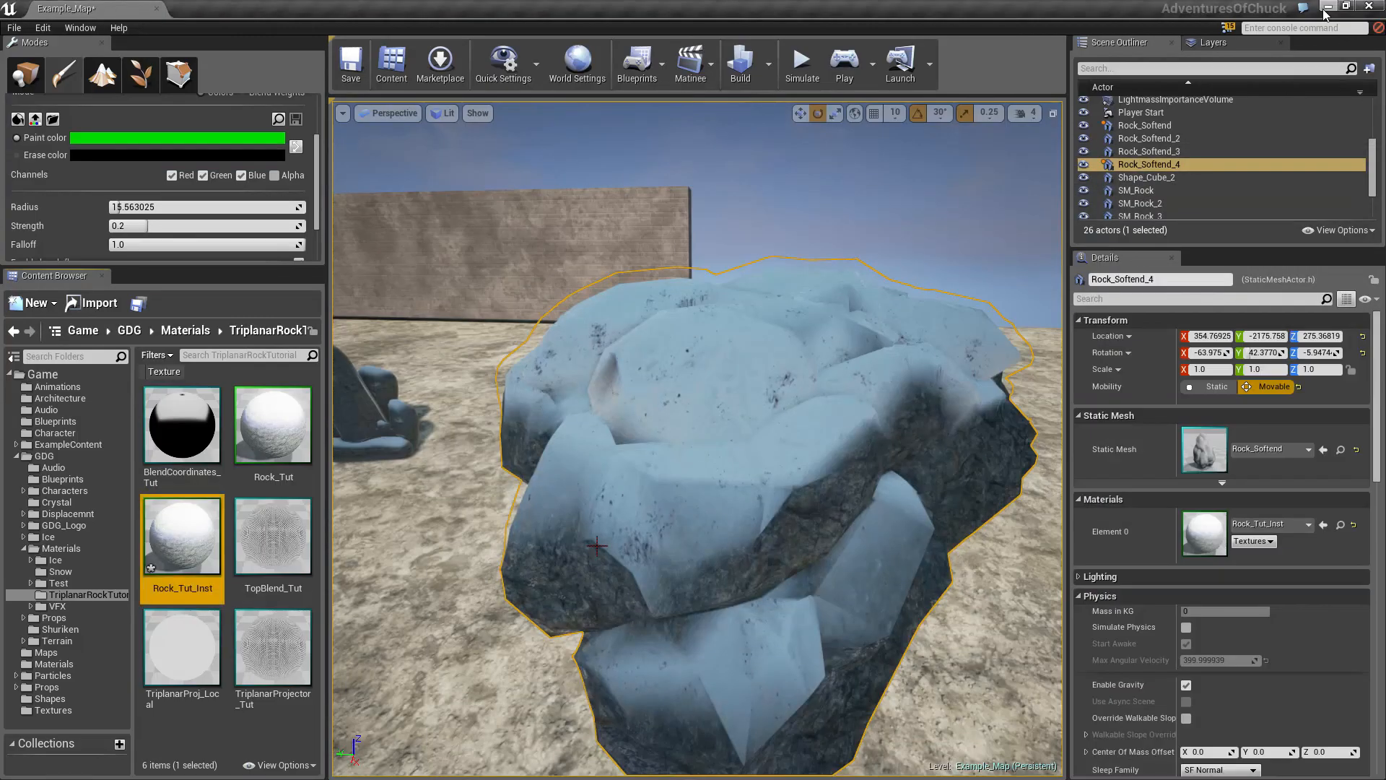
# - Leave mesh painting for placement mode and duplicate the snowy rock about 380 units along negative X
pyautogui.moveTo(752, 405); pyautogui.dragTo(556, 414, button='right')
pyautogui.moveTo(581, 332); pyautogui.dragTo(581, 415, button='right')
pyautogui.click(32, 73)
pyautogui.press('e')
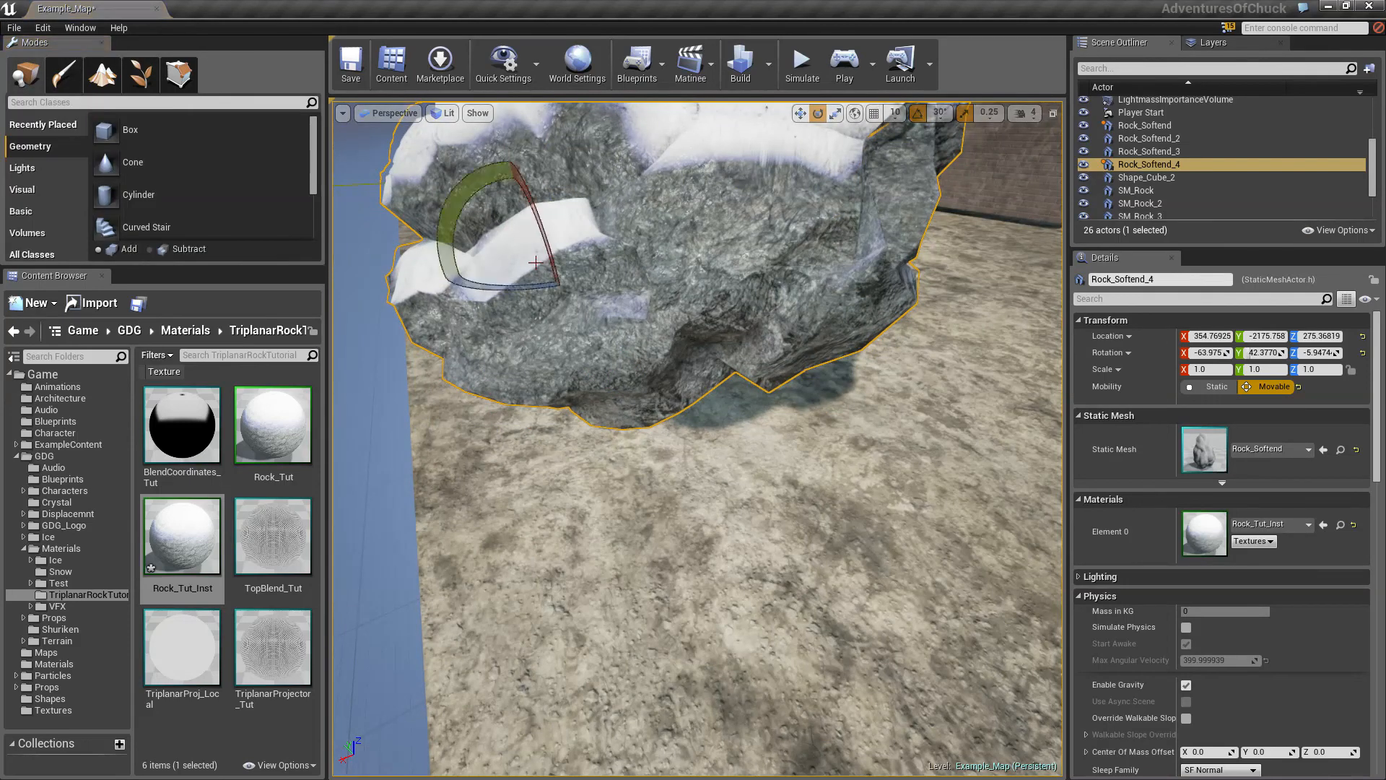
pyautogui.press('f')
pyautogui.press('w')
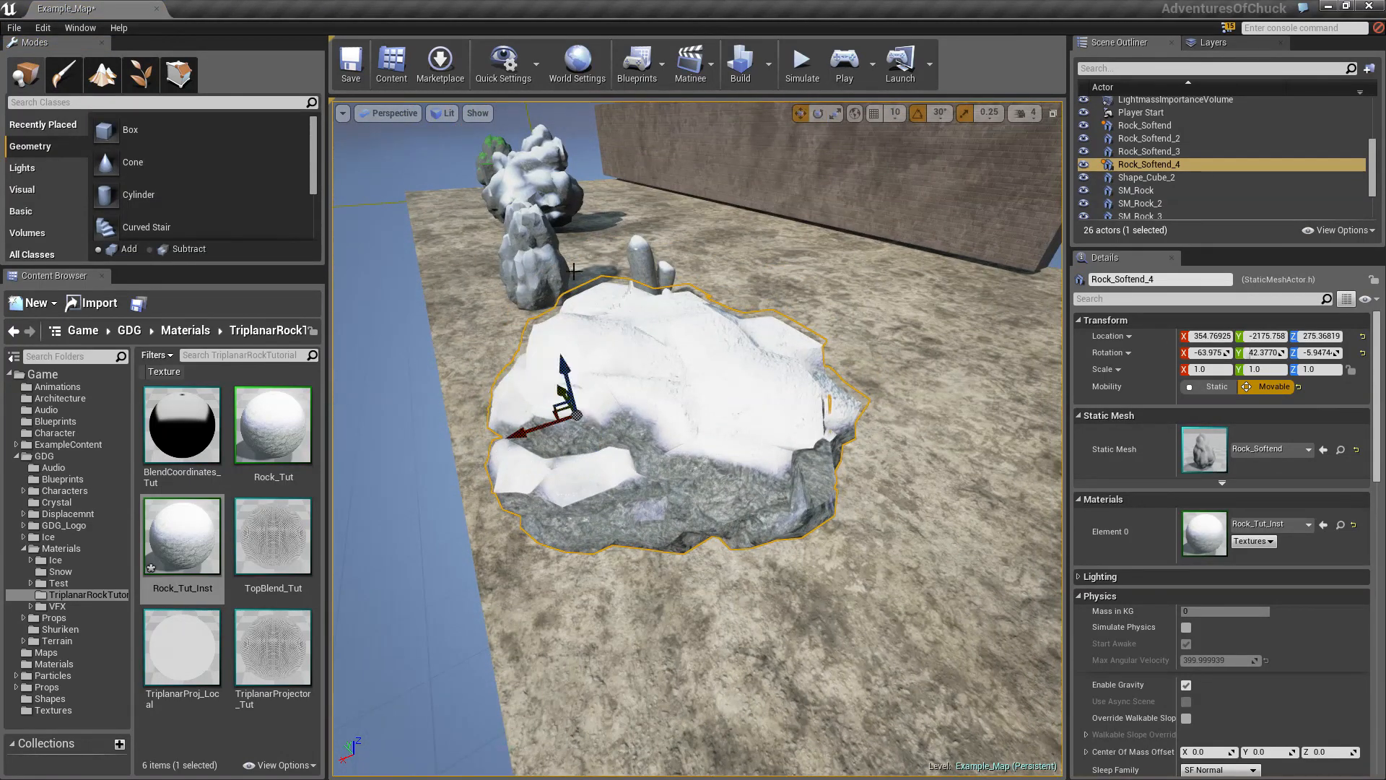
pyautogui.moveTo(542, 437); pyautogui.dragTo(779, 339)
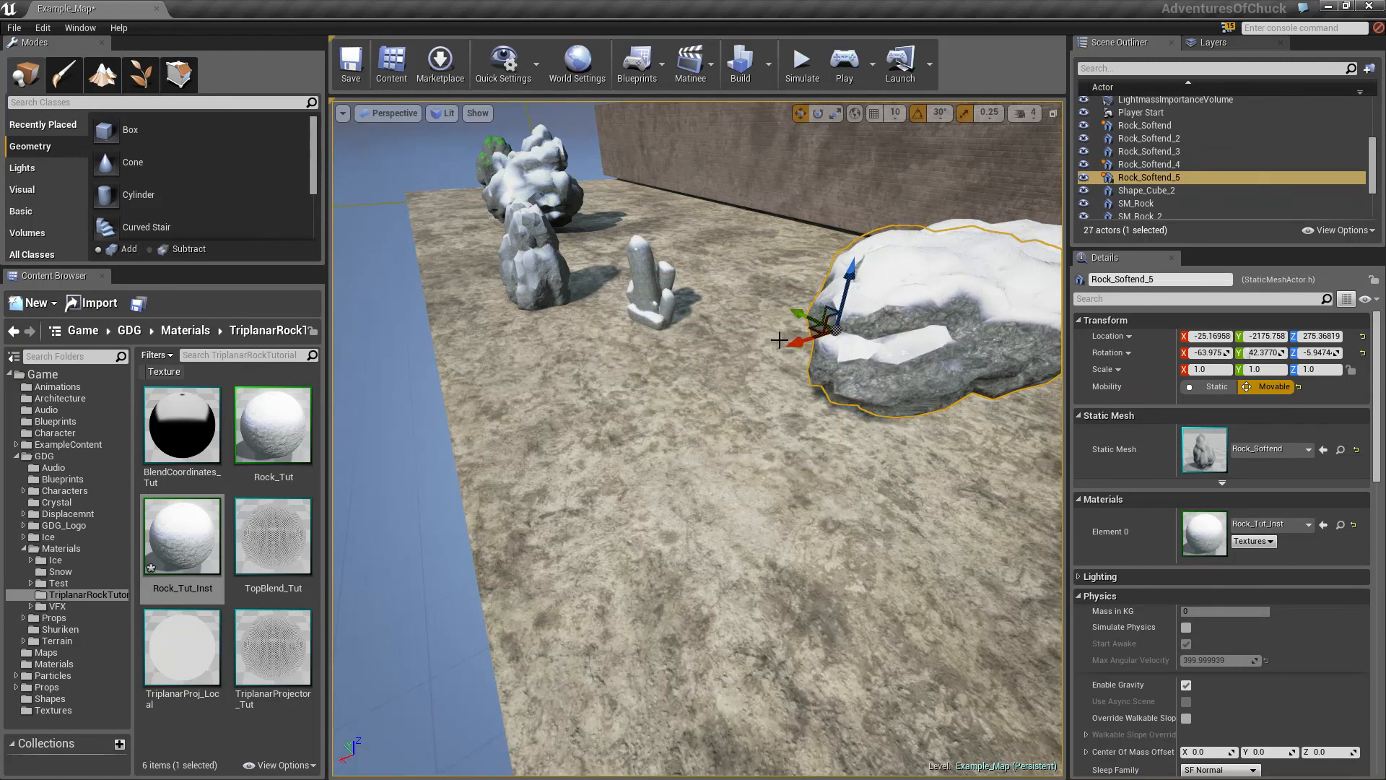
# - Scale the duplicated rock uniformly to 1.25 and rotate it so it stands at a different angle from the original
pyautogui.press('r')
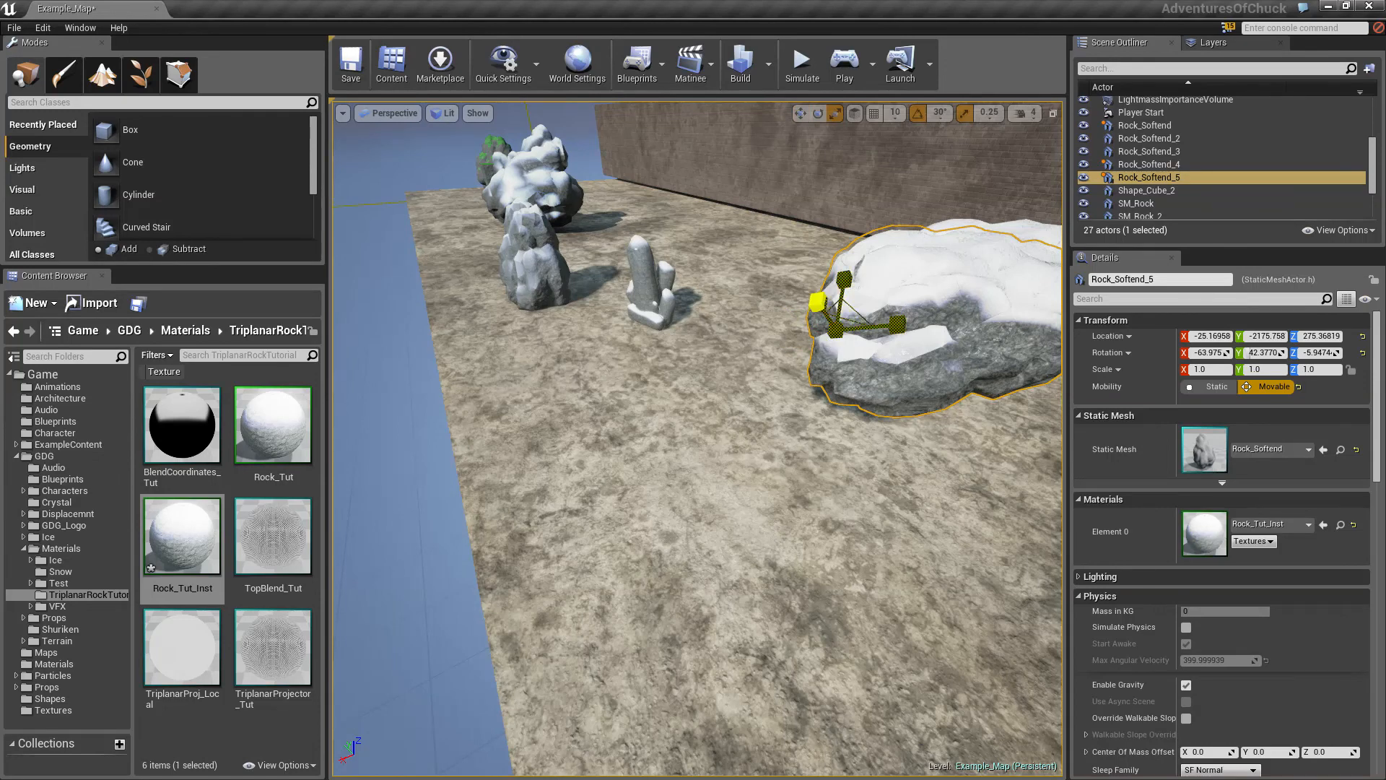
pyautogui.moveTo(817, 302); pyautogui.dragTo(820, 345)
pyautogui.press('e')
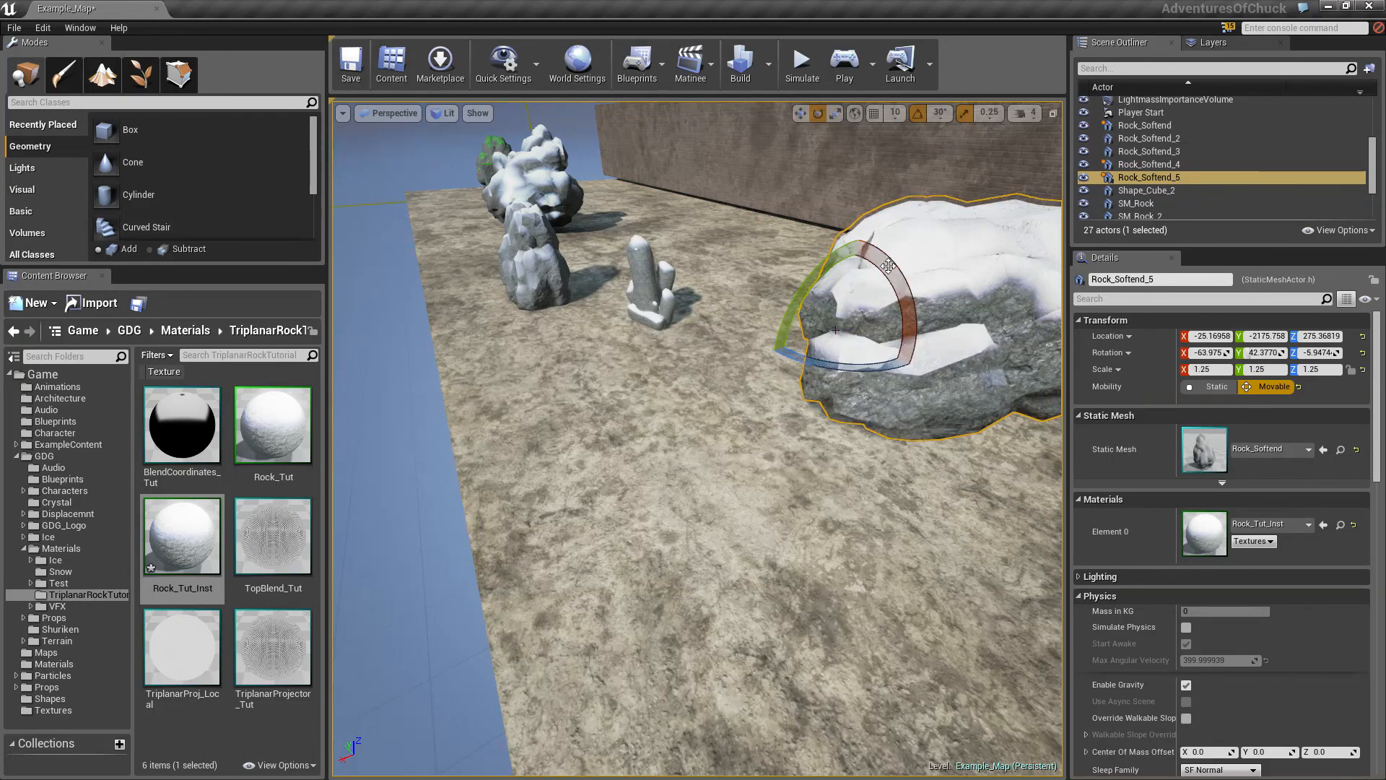
pyautogui.moveTo(888, 266); pyautogui.dragTo(892, 346)
# - Move the duplicated rock down beside the original, to about X -165 and Z 213, and view the pair from above
pyautogui.press('w')
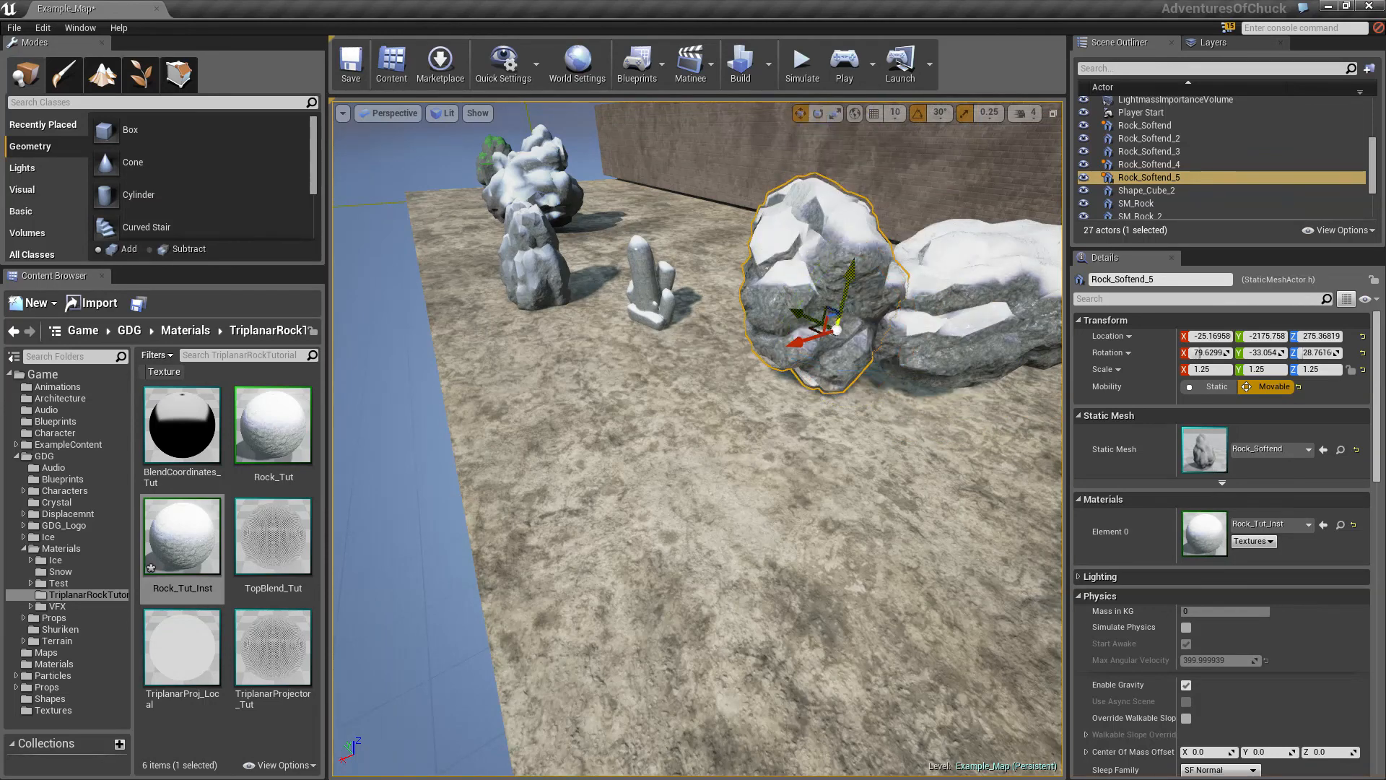
pyautogui.moveTo(848, 270); pyautogui.dragTo(847, 347)
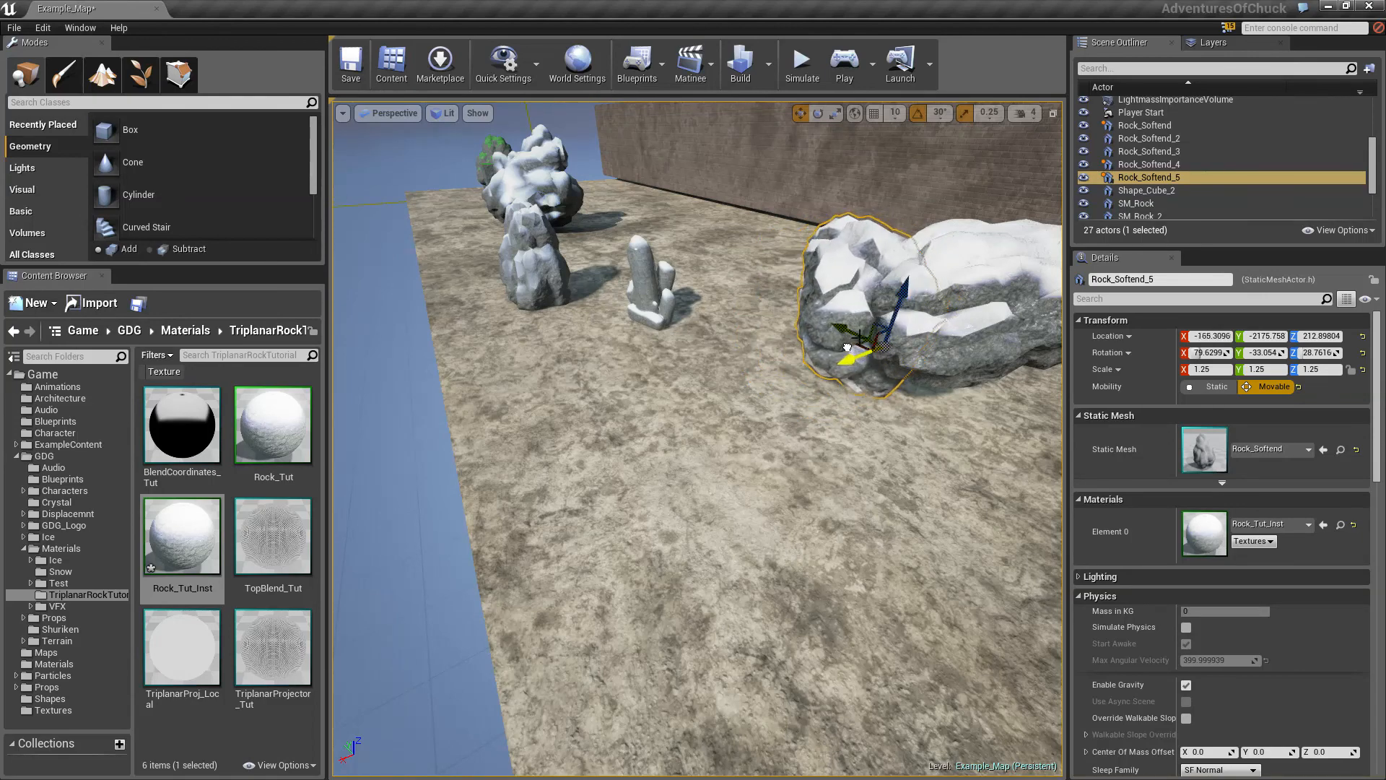
pyautogui.moveTo(920, 280); pyautogui.dragTo(904, 332, button='right')
pyautogui.moveTo(776, 467)
pyautogui.mouseDown(button='right')
pyautogui.moveTo(693, 397)
pyautogui.moveTo(744, 549)
pyautogui.moveTo(775, 458)
pyautogui.mouseUp(button='right')
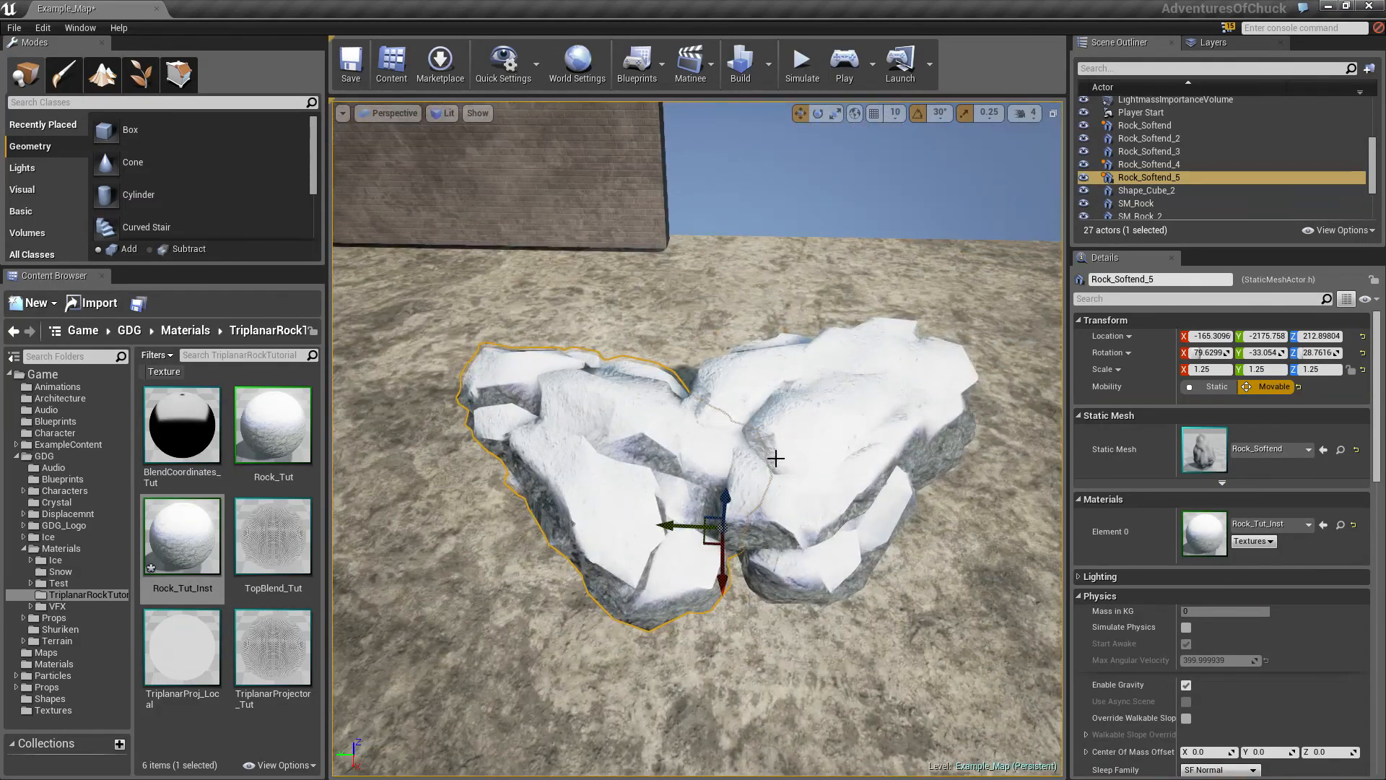